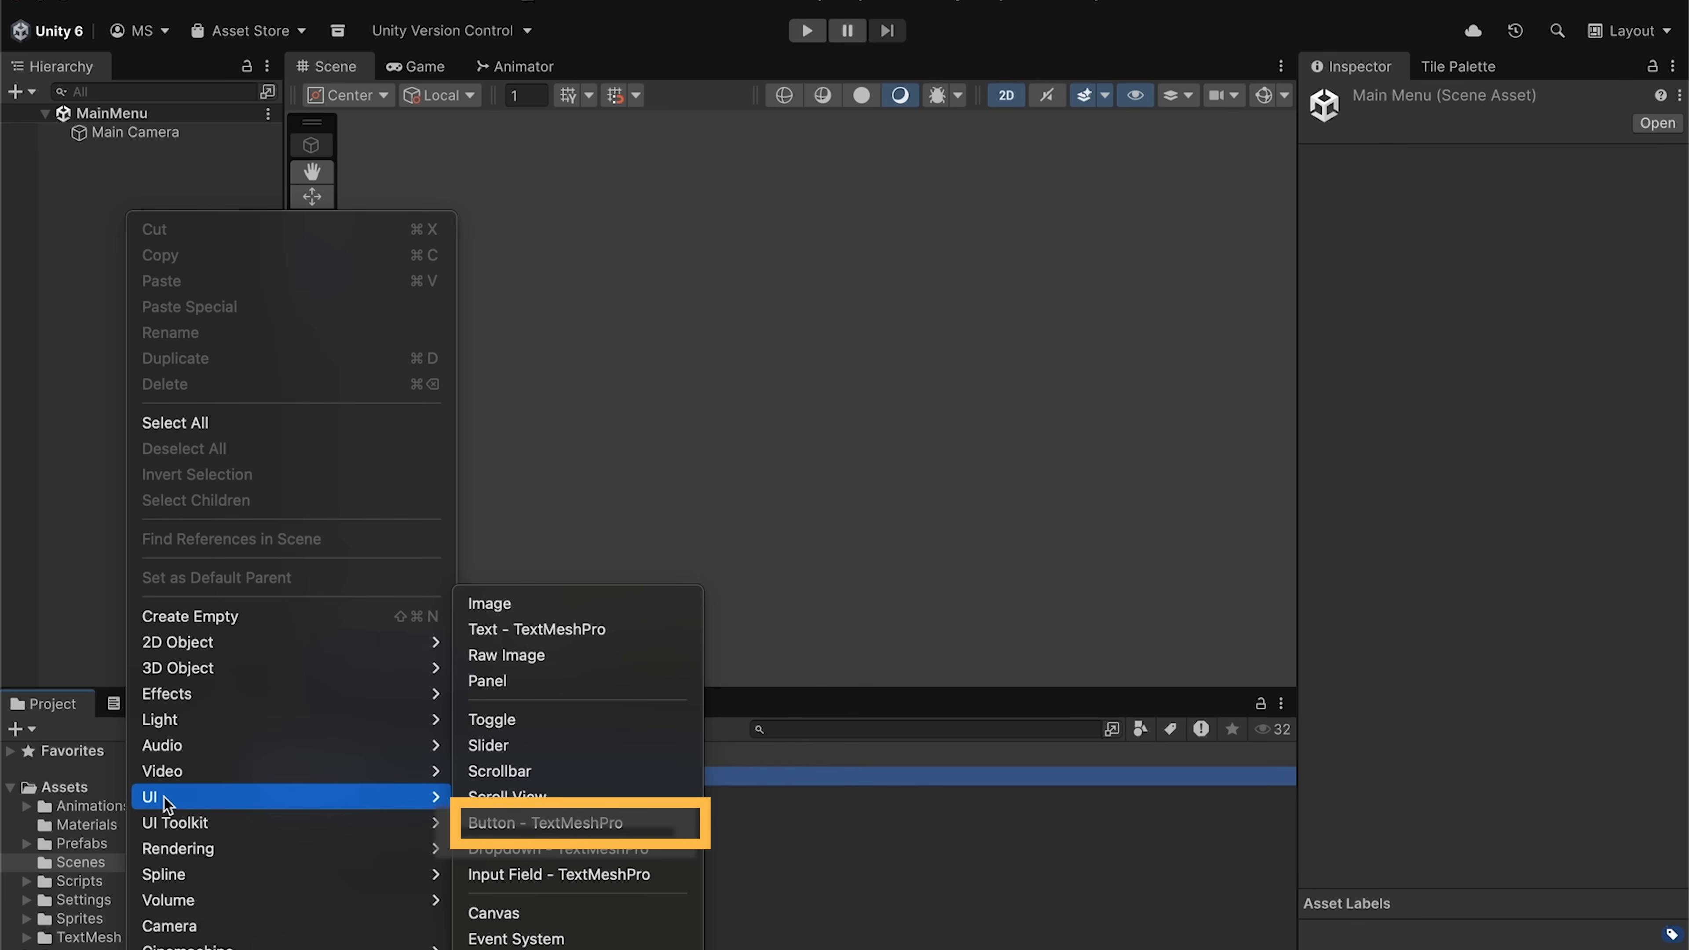
- Add a TextMeshPro button to the MainMenu scene and focus the Scene view on it
left_click(516, 825)
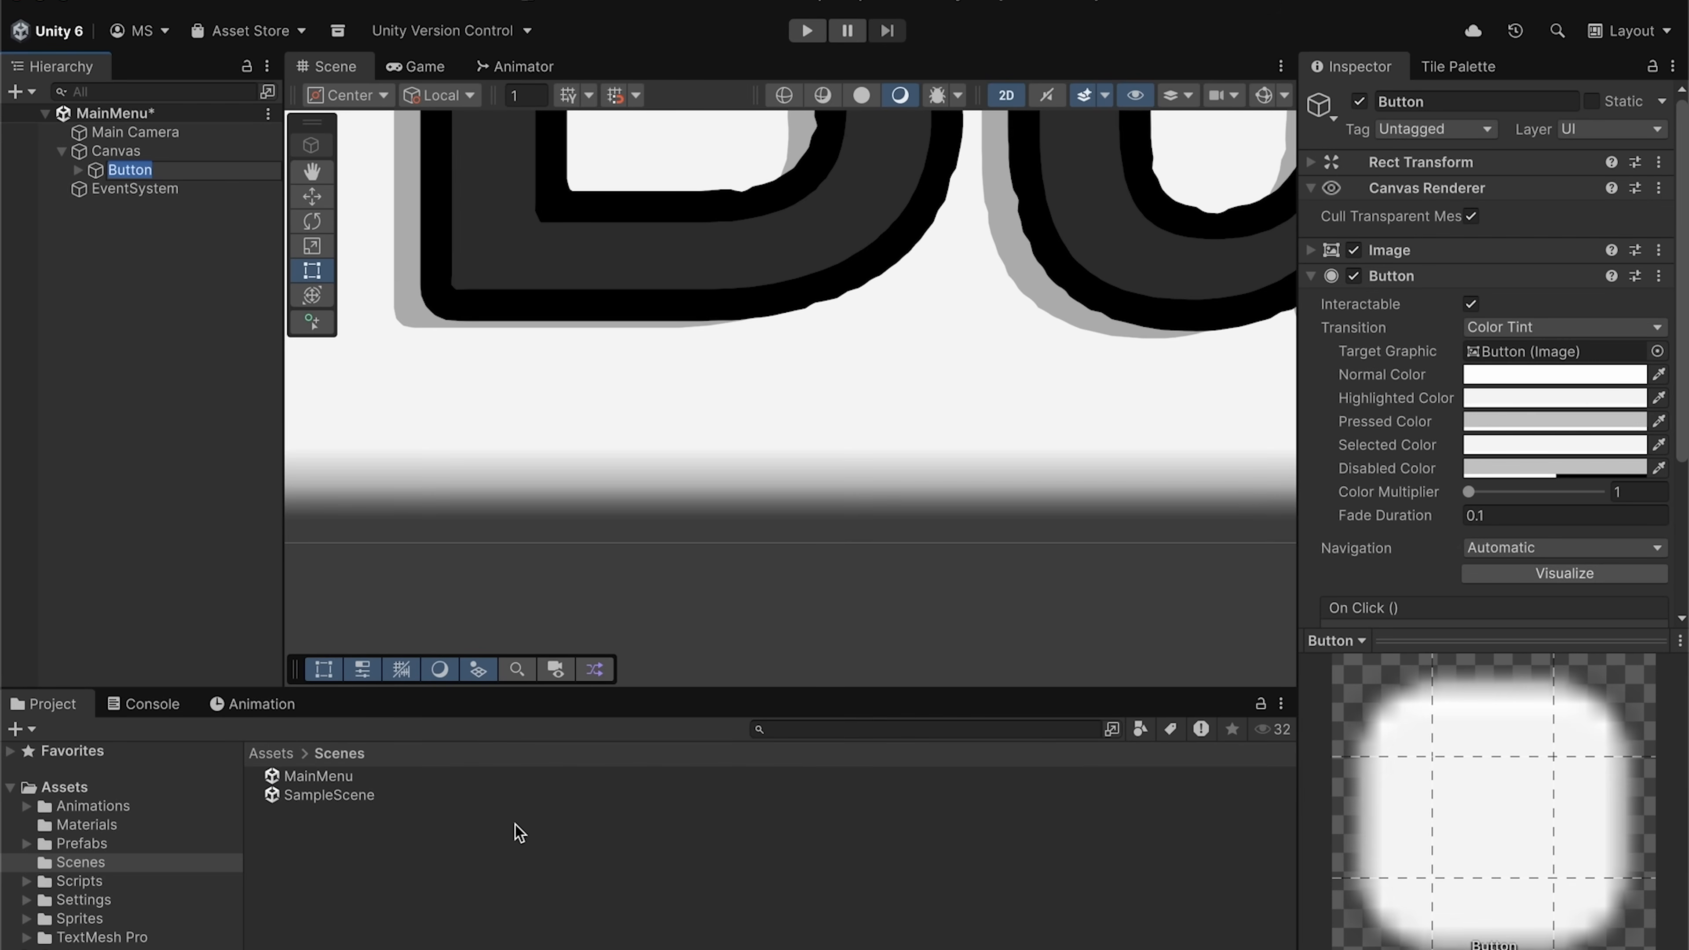
left_click(113, 420)
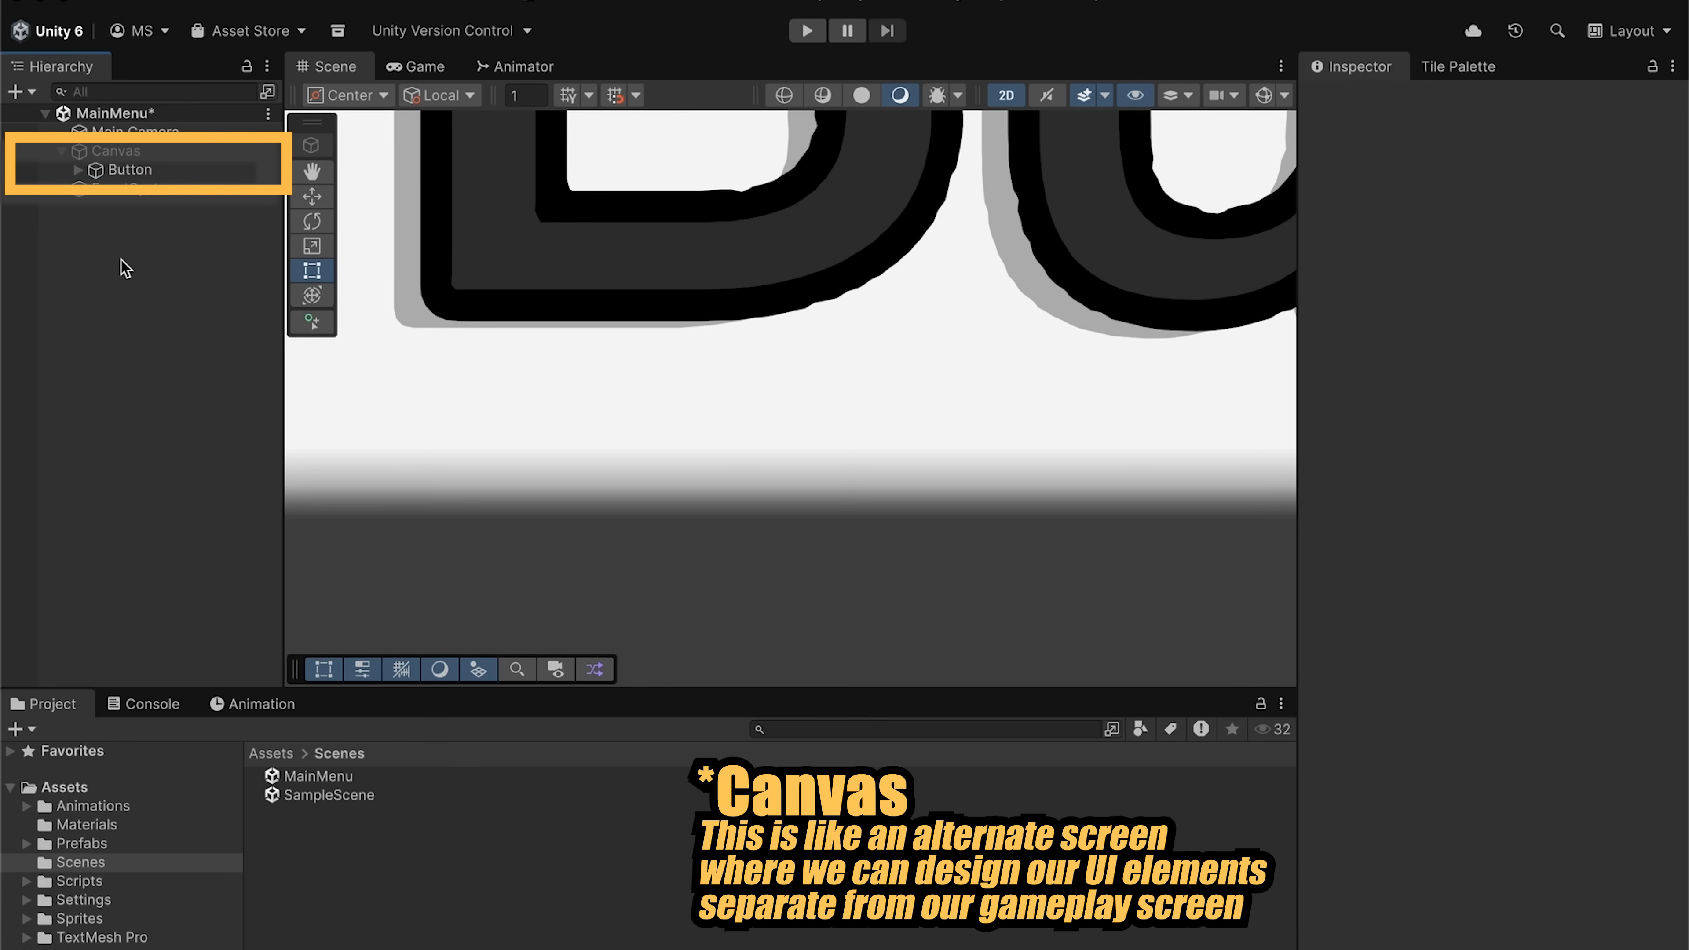
double_click(127, 171)
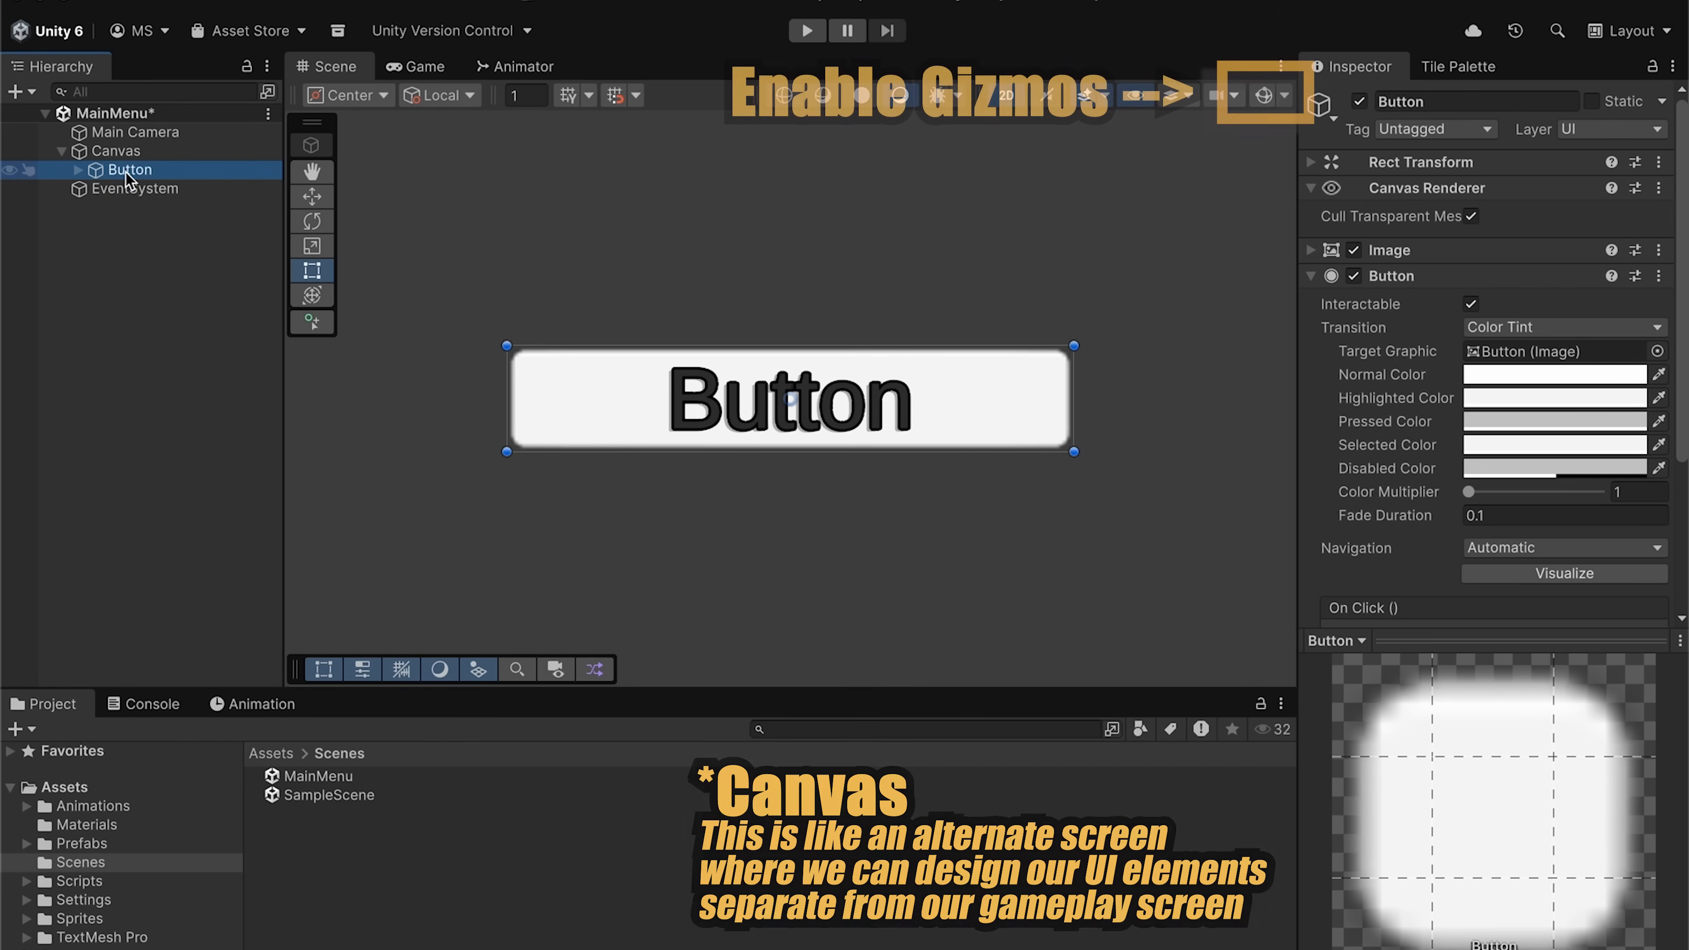
scroll(674, 349, "down", 10)
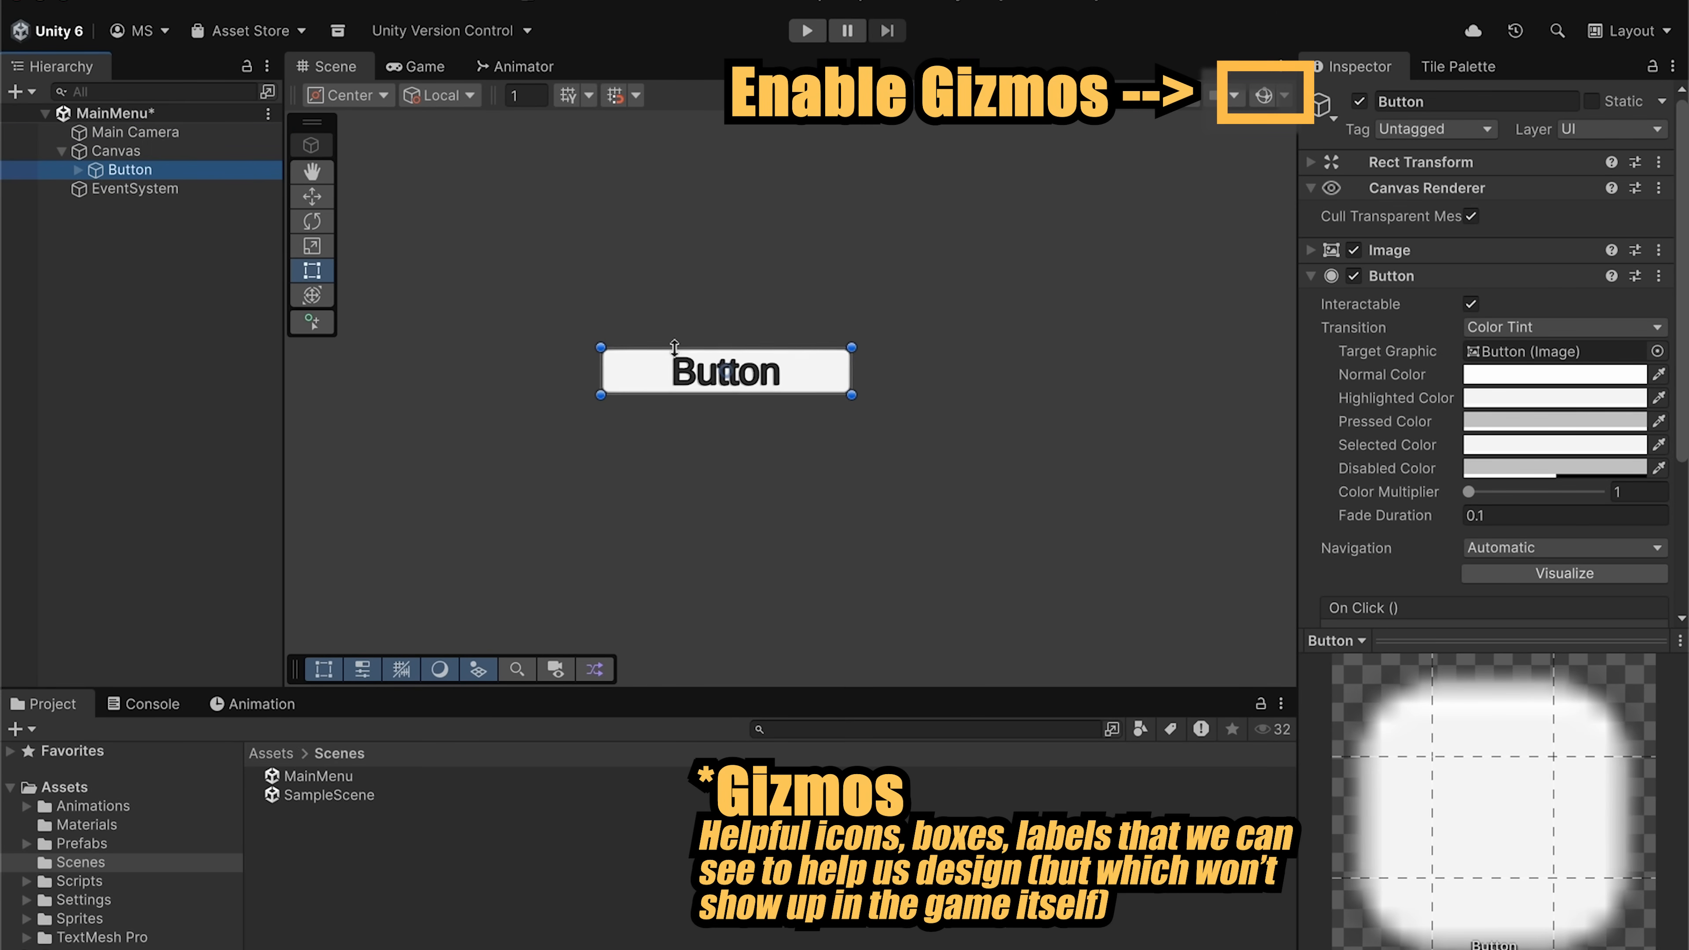
- Enable gizmos in the Scene view and frame the whole canvas outline
left_click(1262, 96)
scroll(1038, 295, "down", 8)
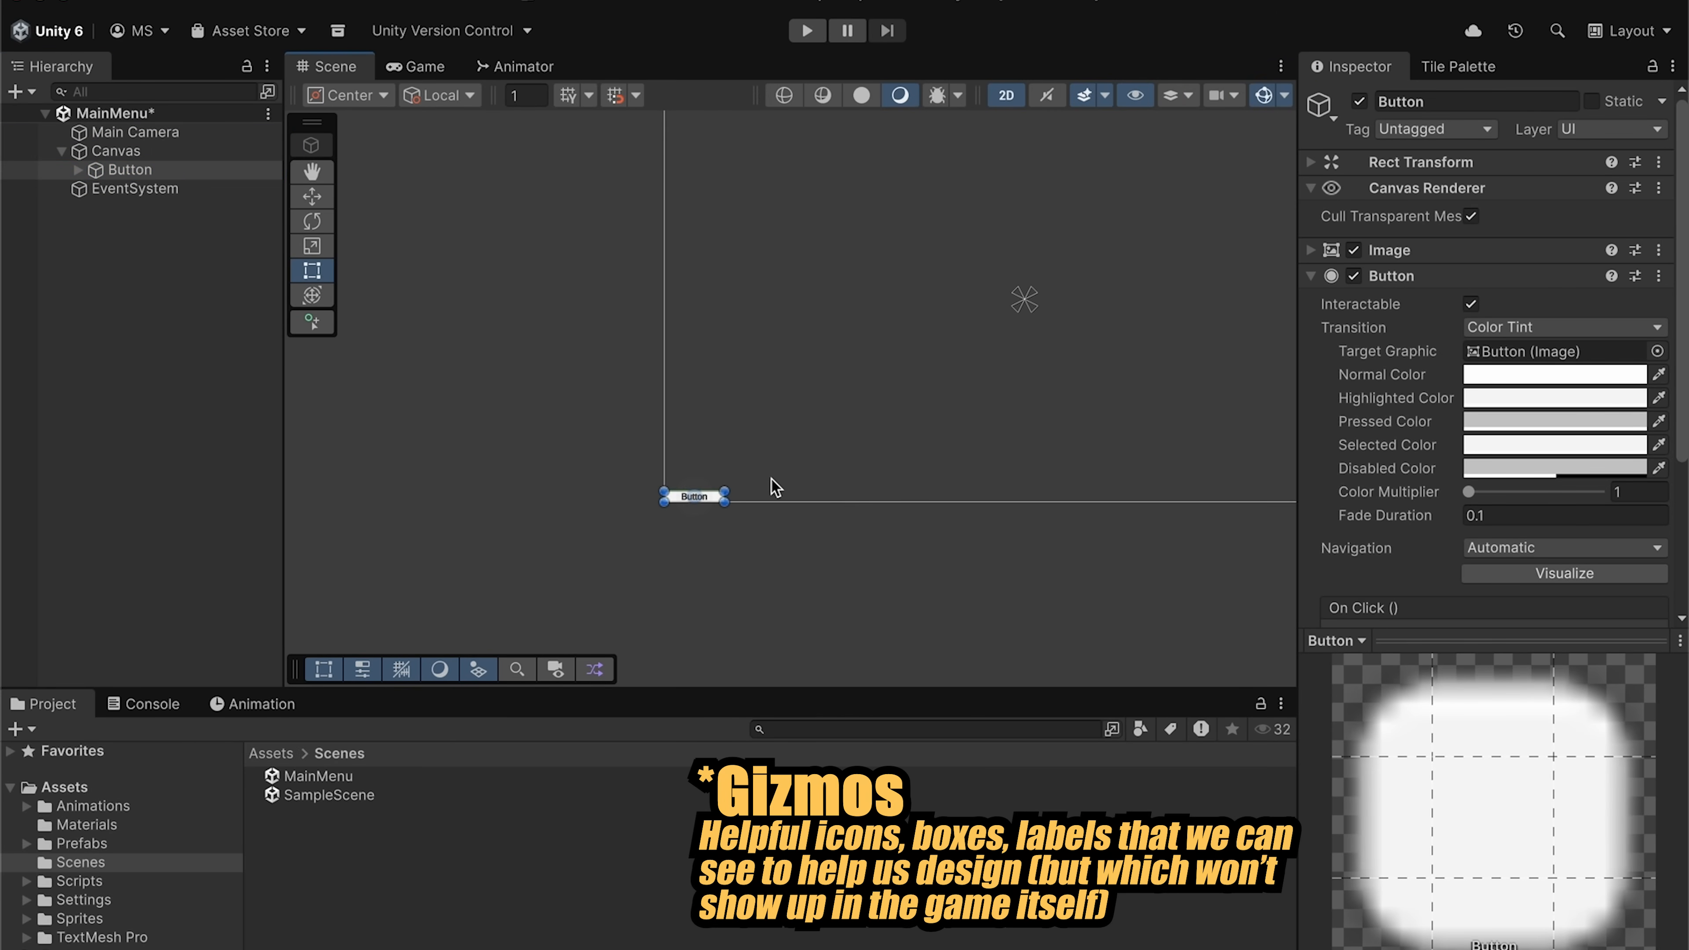
scroll(772, 478, "down", 1)
middle_click_drag(935, 394, 833, 395)
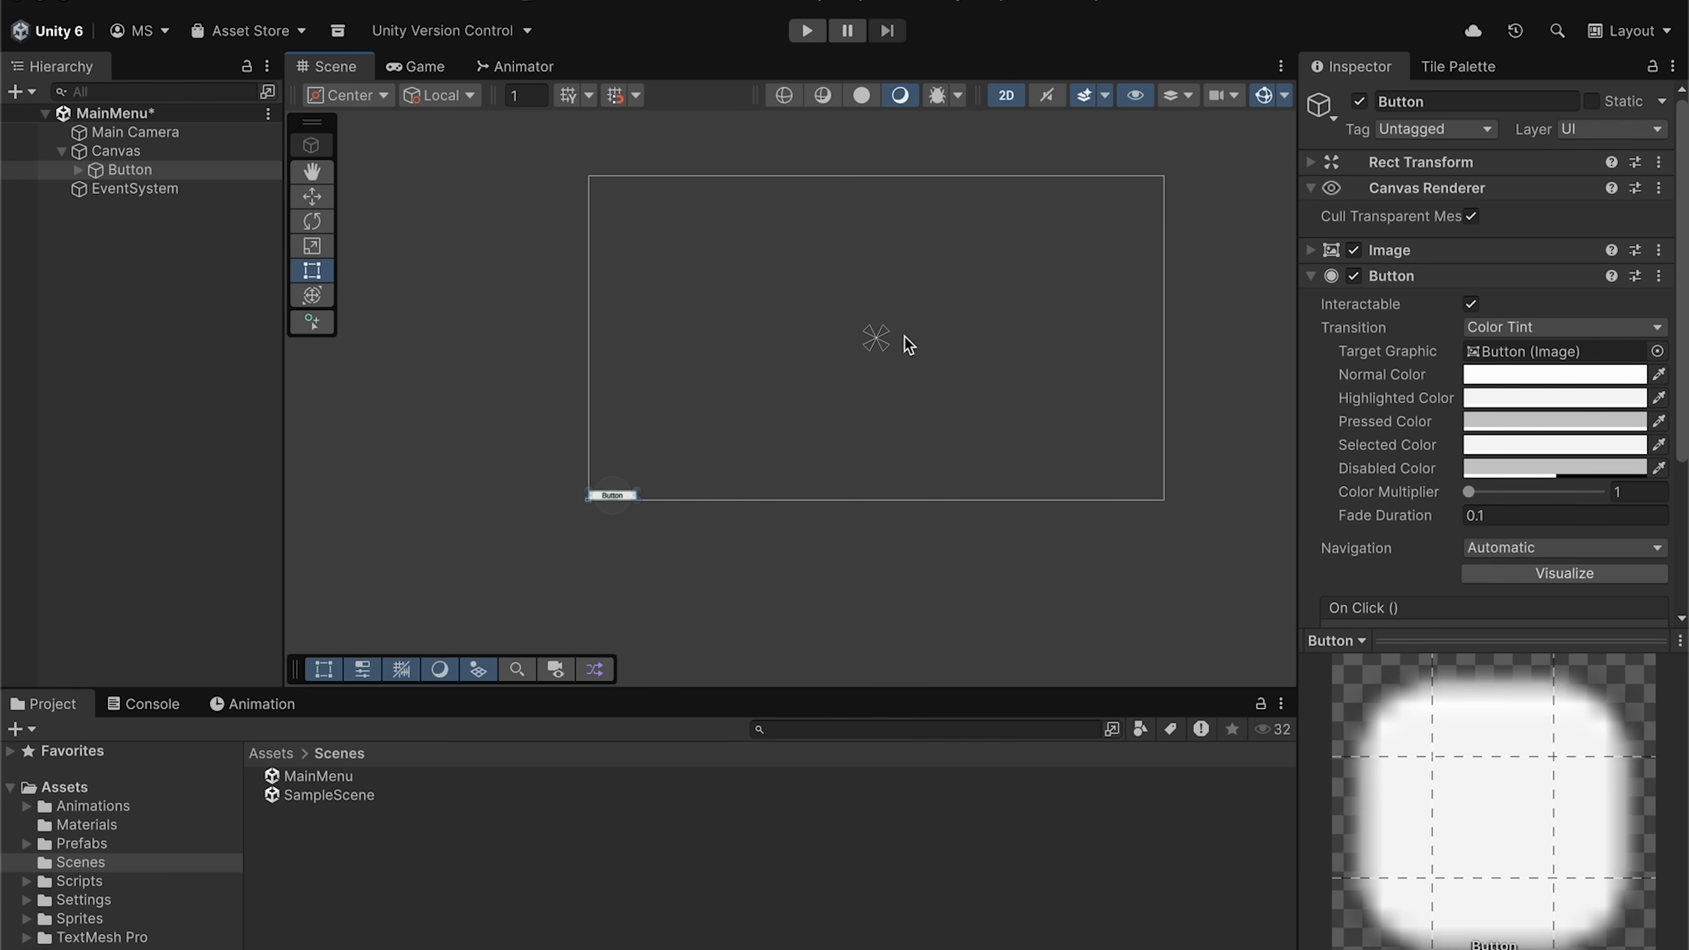
scroll(915, 319, "up", 1)
scroll(915, 325, "up", 1)
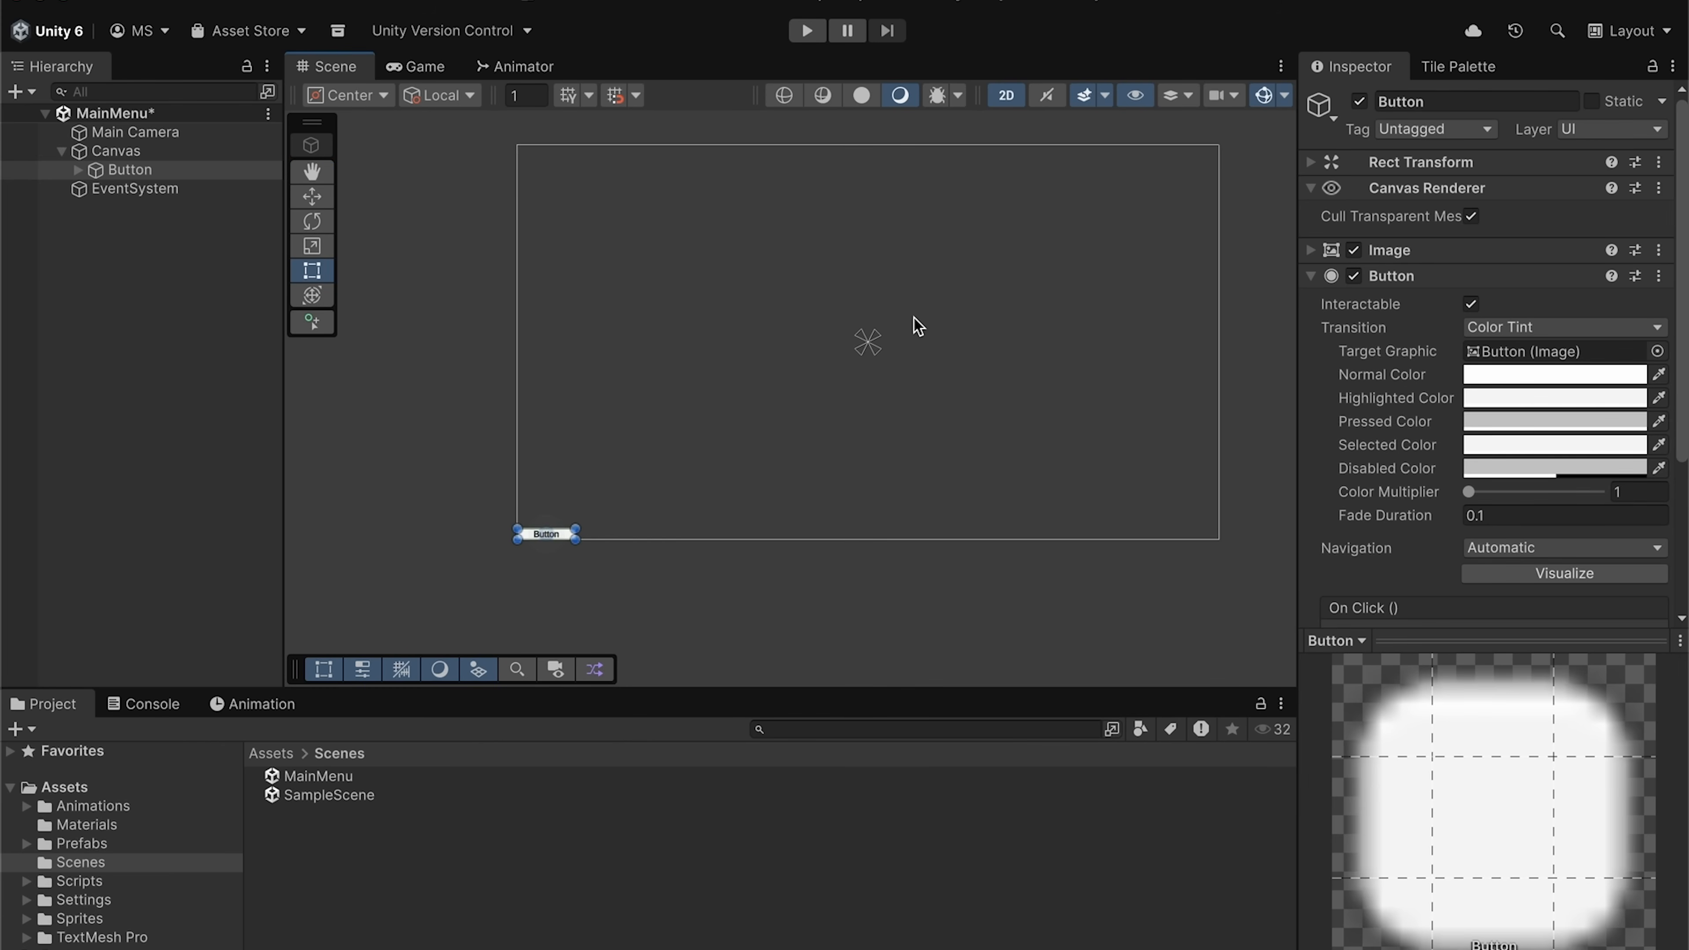
- Place EventSystem above Canvas in the scene hierarchy and move the Button with the Move tool to the lower centre of the canvas
left_click(162, 193)
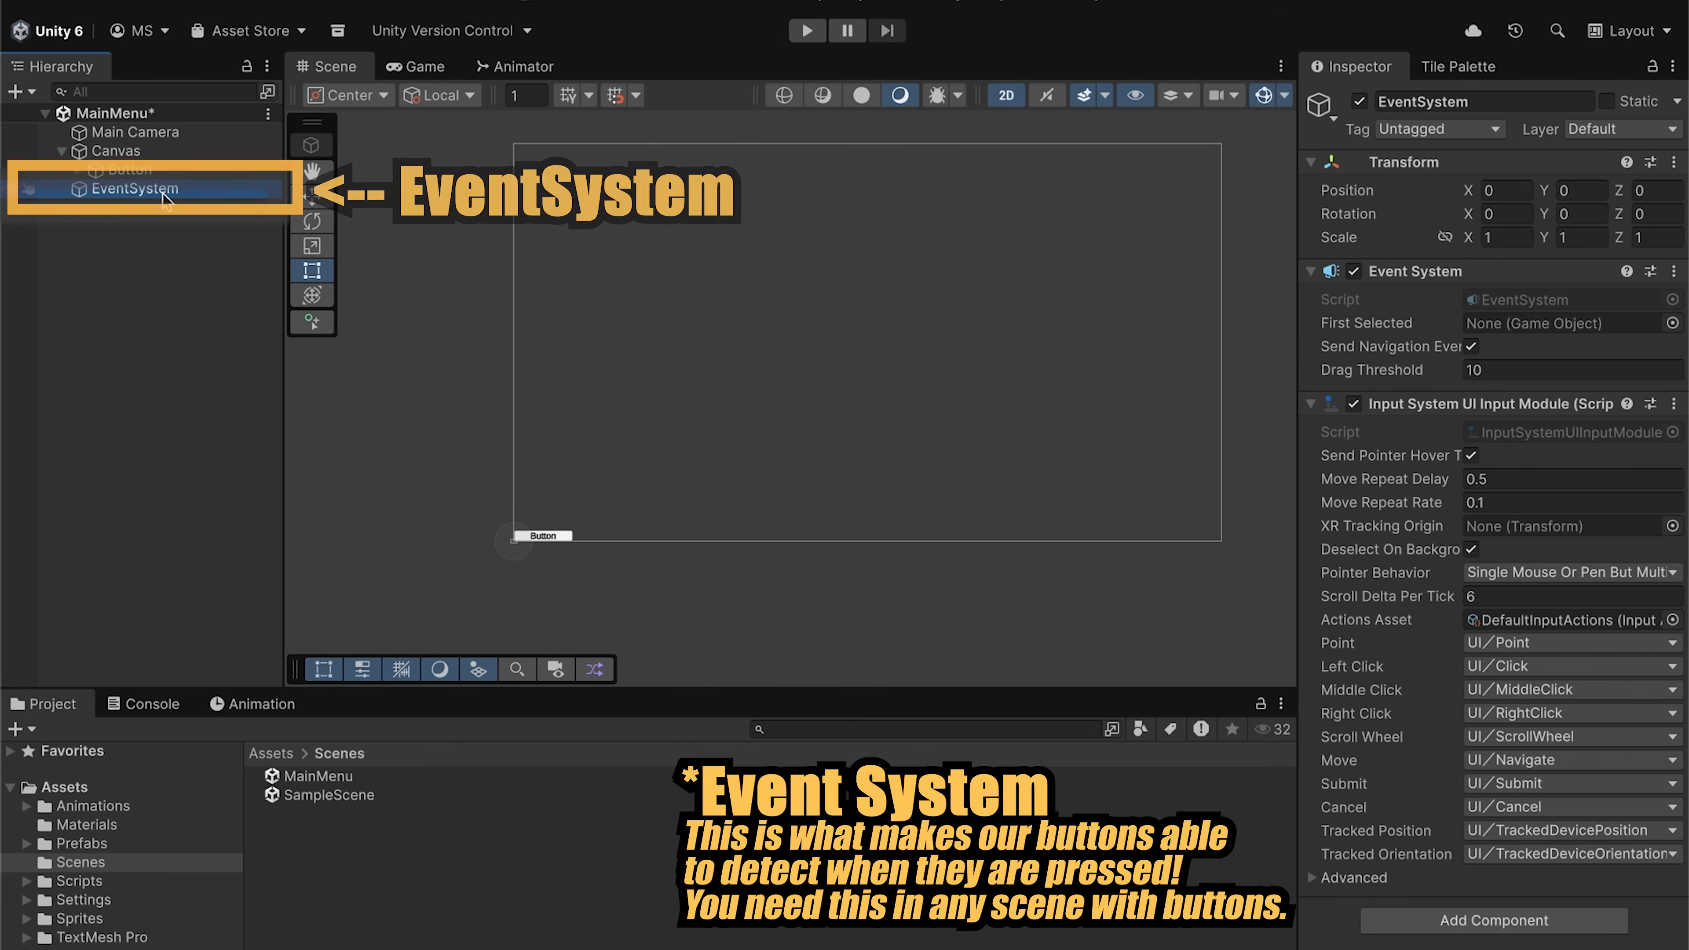
left_click_drag(157, 197, 155, 153)
left_click(157, 190)
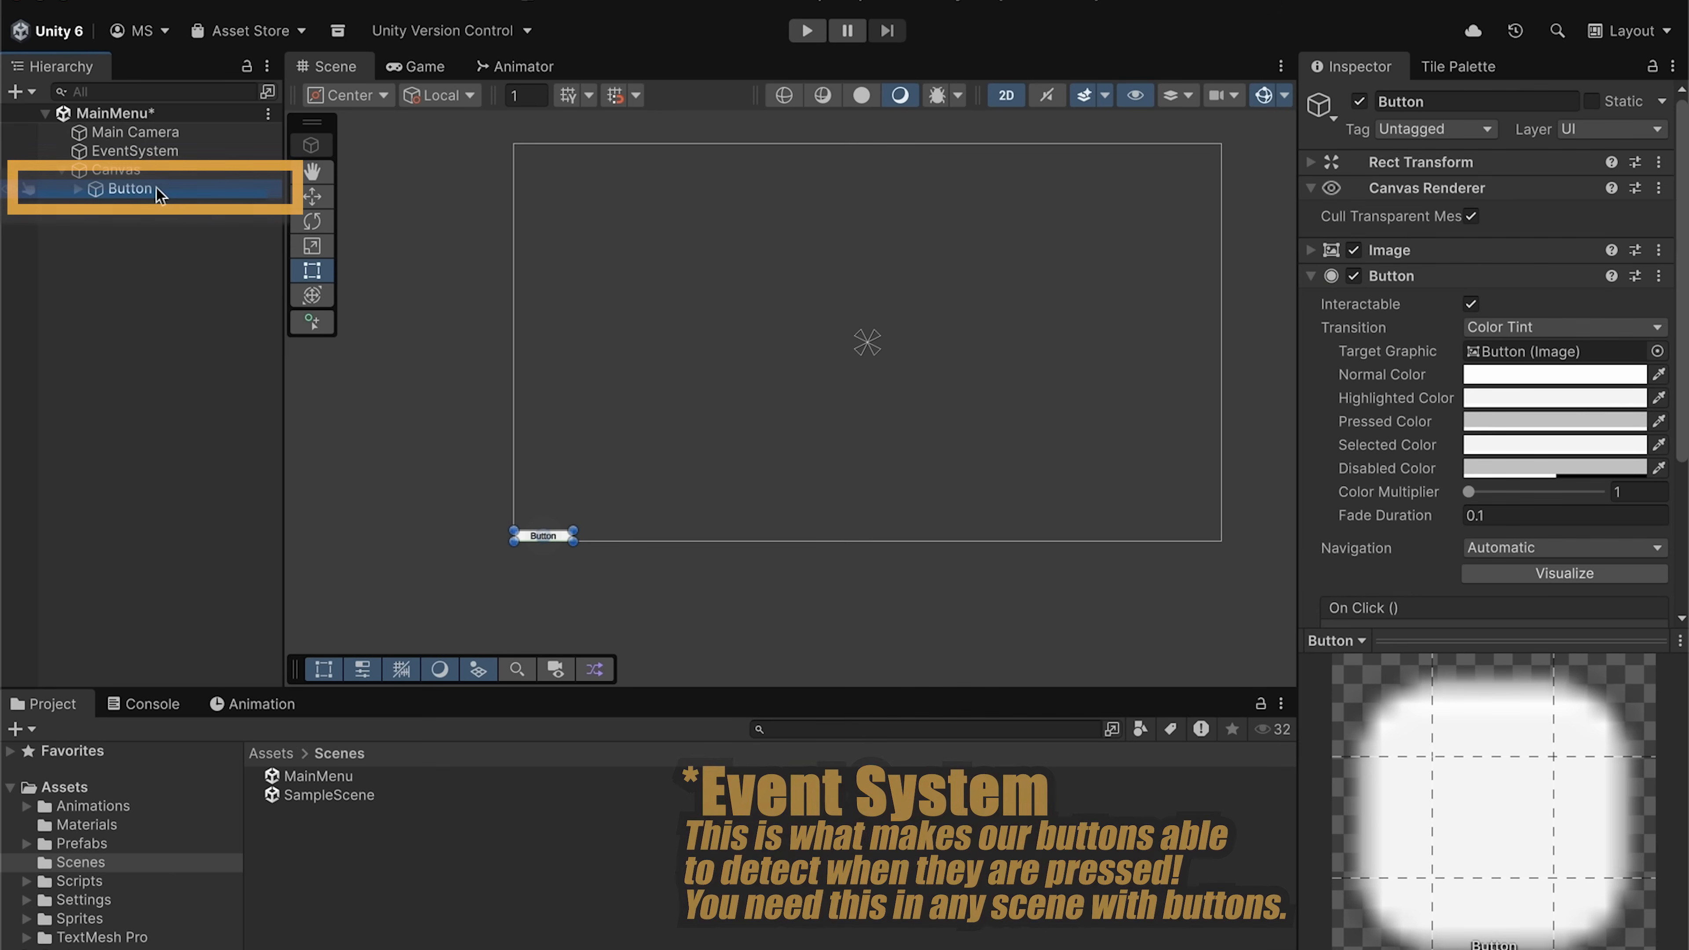
left_click(313, 197)
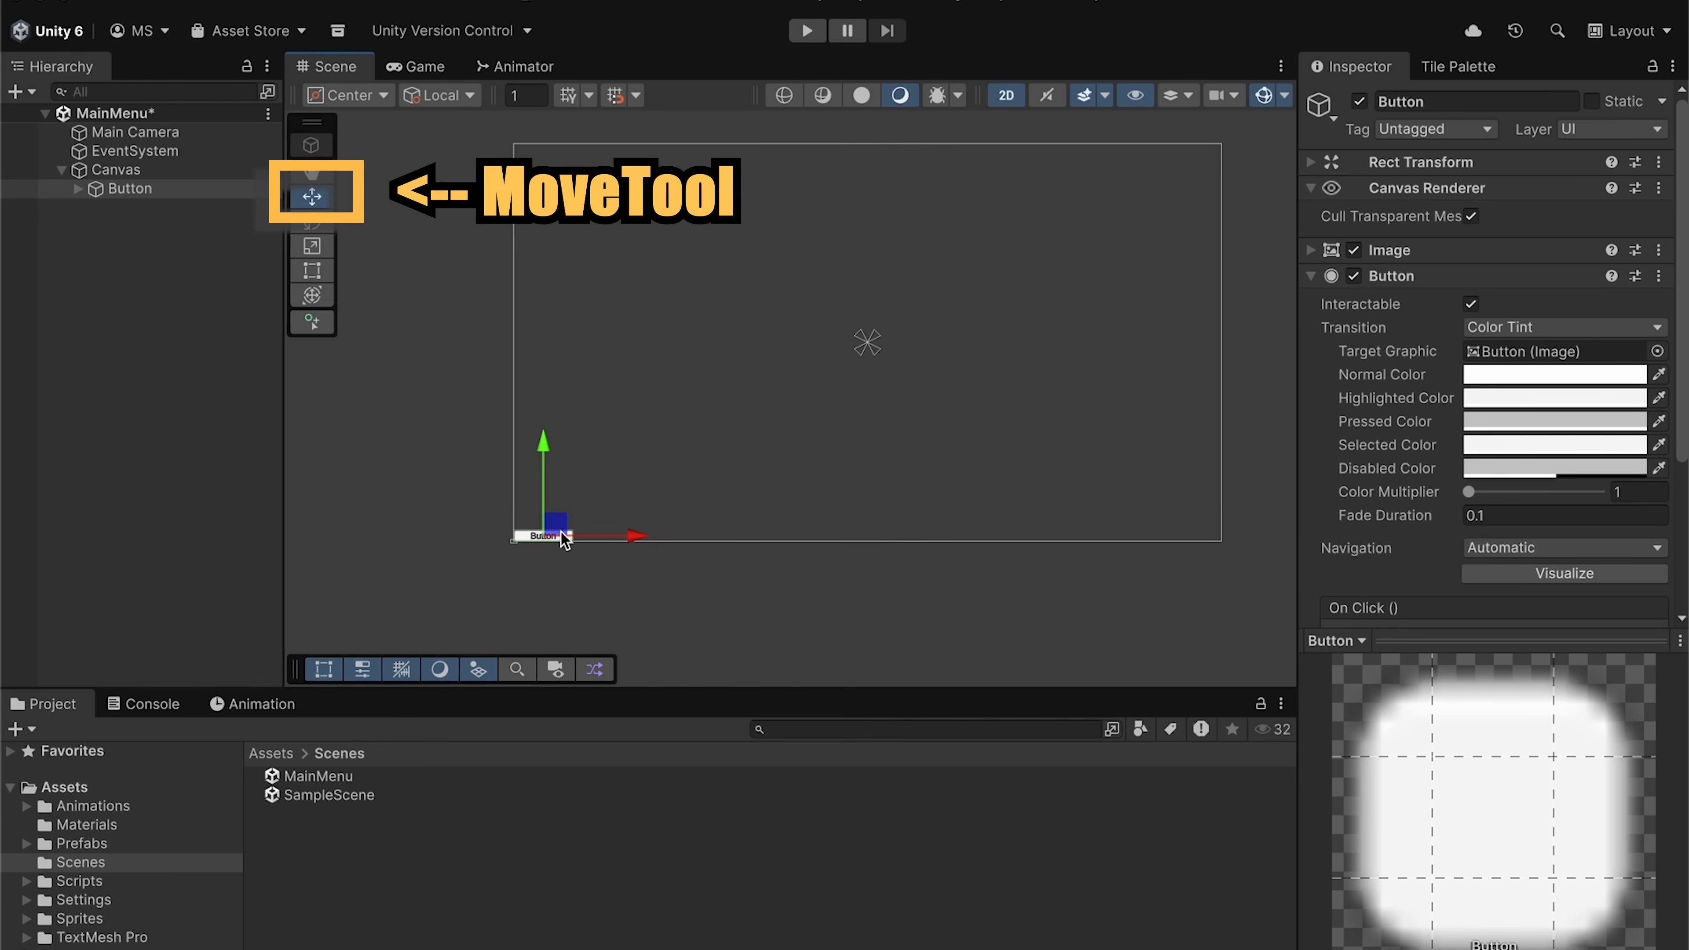
left_click_drag(561, 532, 871, 440)
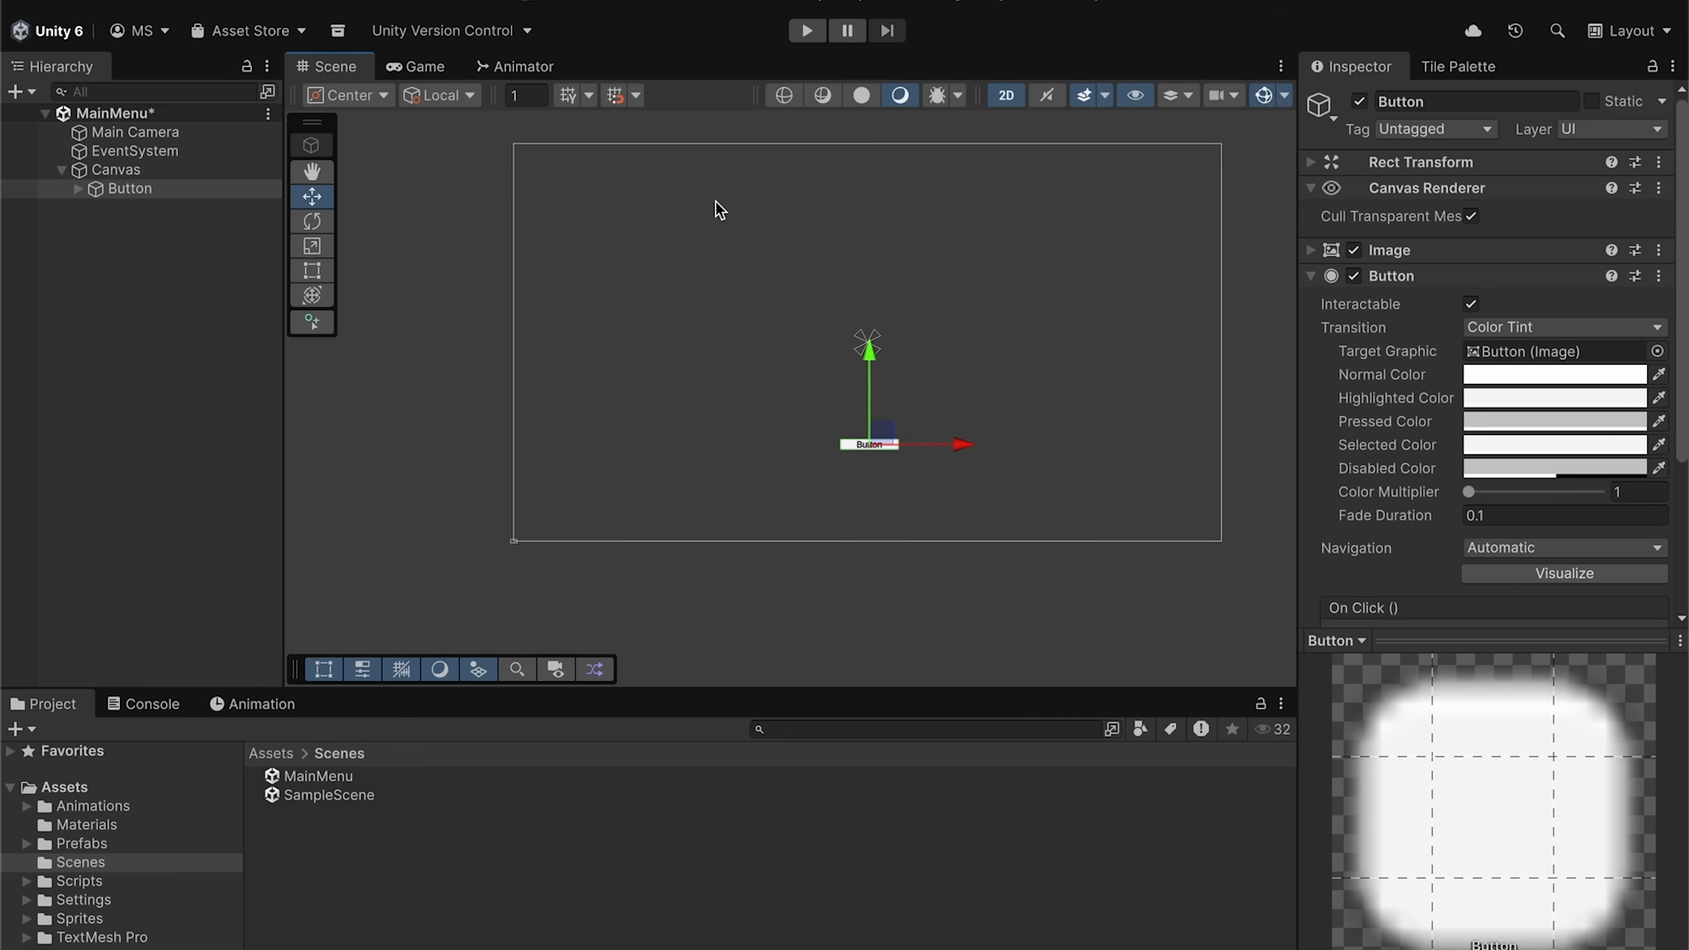
- Change the text of the Button's child Text (TMP) object to "Start Game"
left_click(77, 190)
left_click(126, 207)
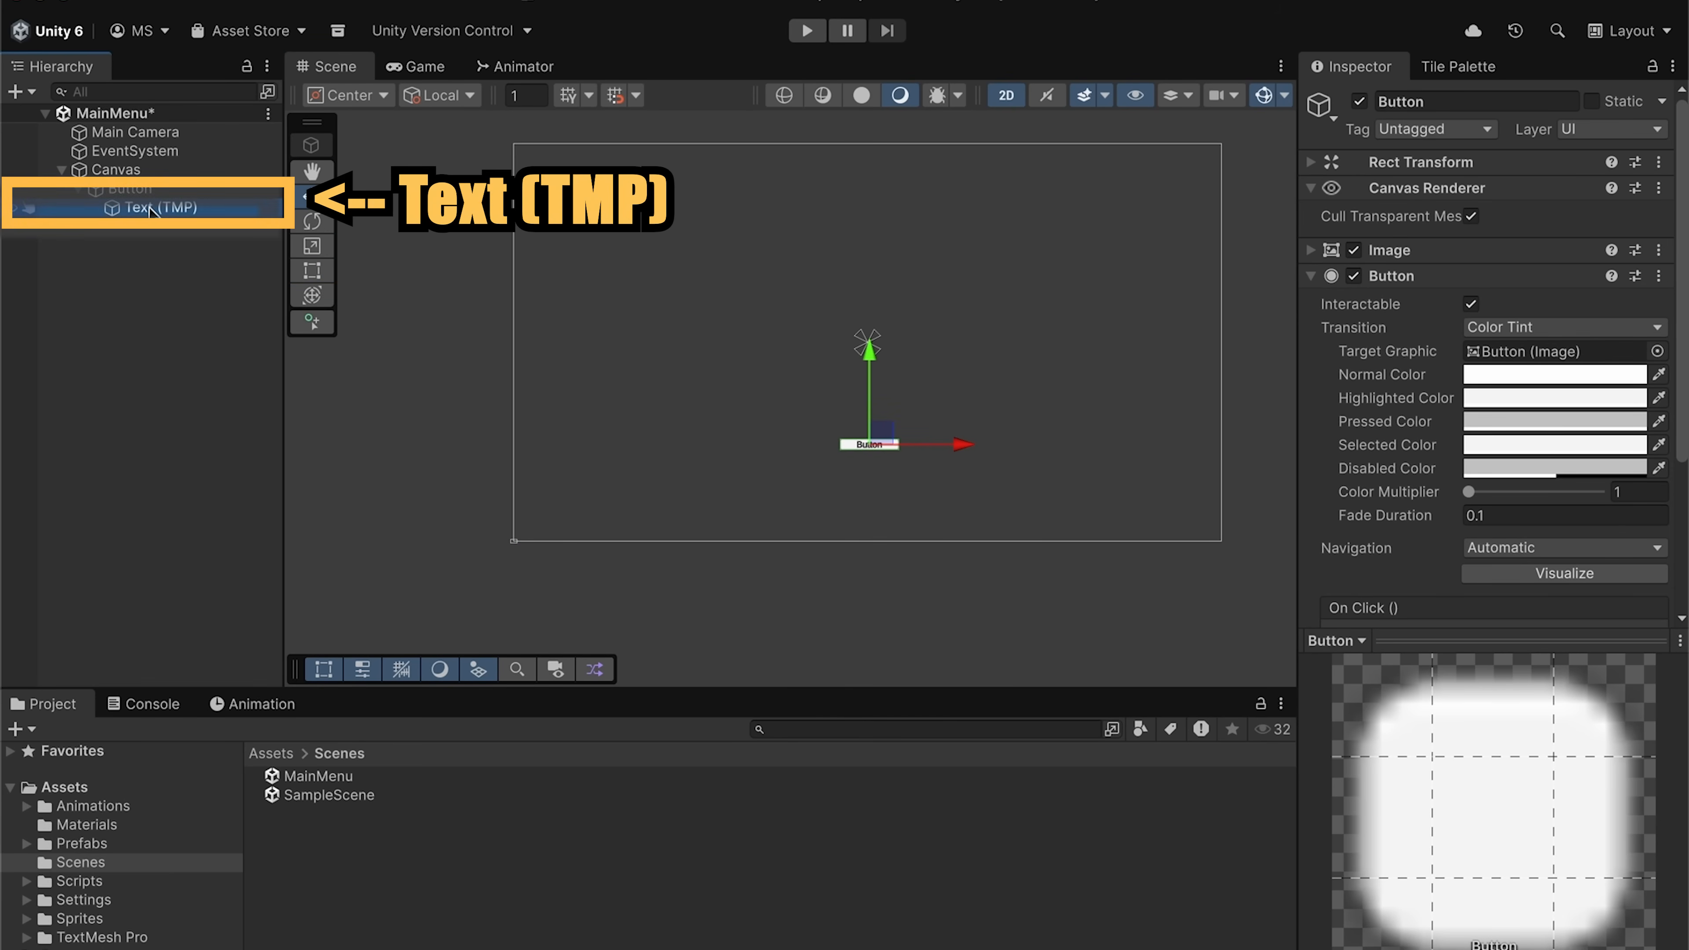
left_click(1321, 388)
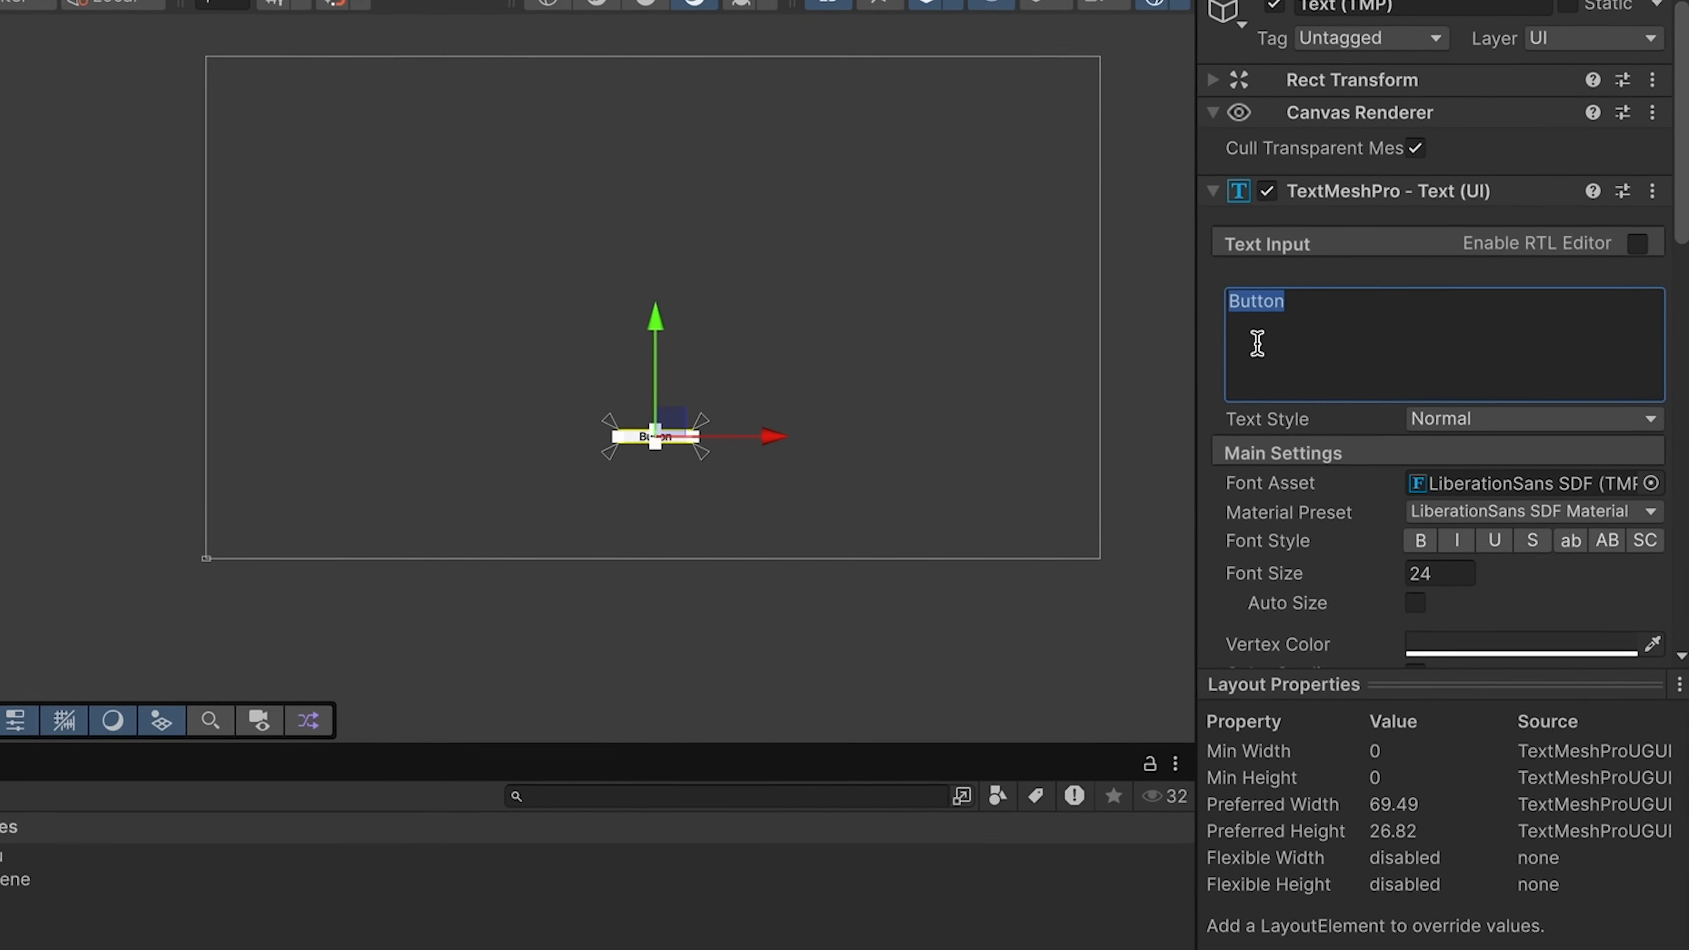
type("Start Game")
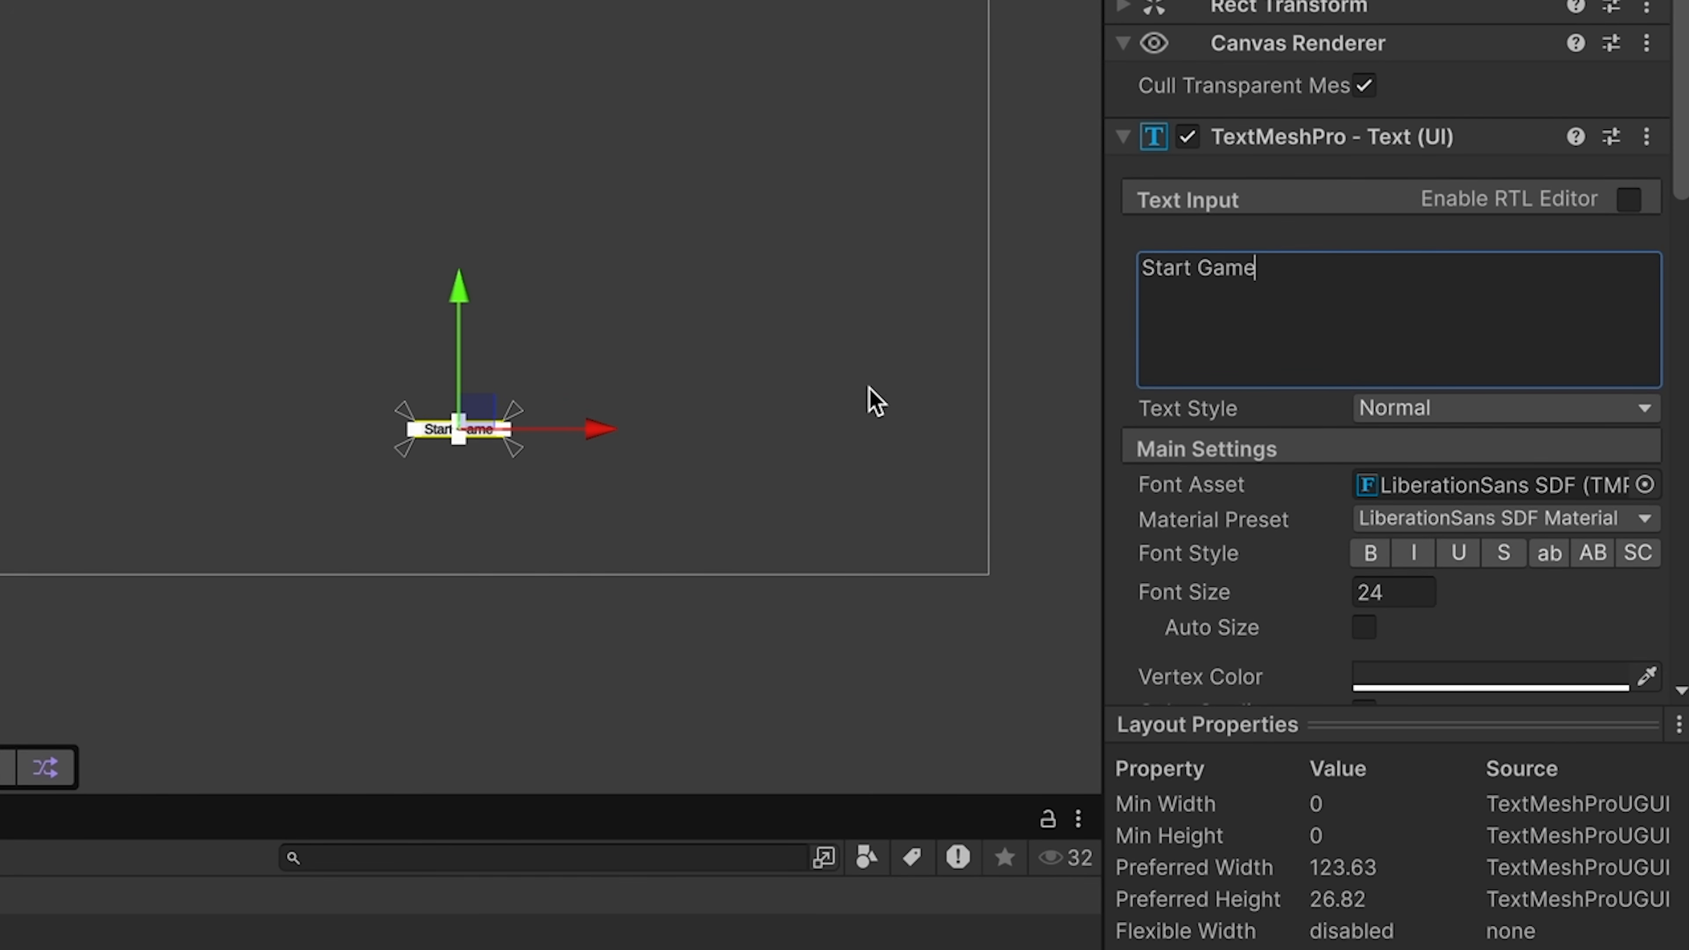
key("super+a")
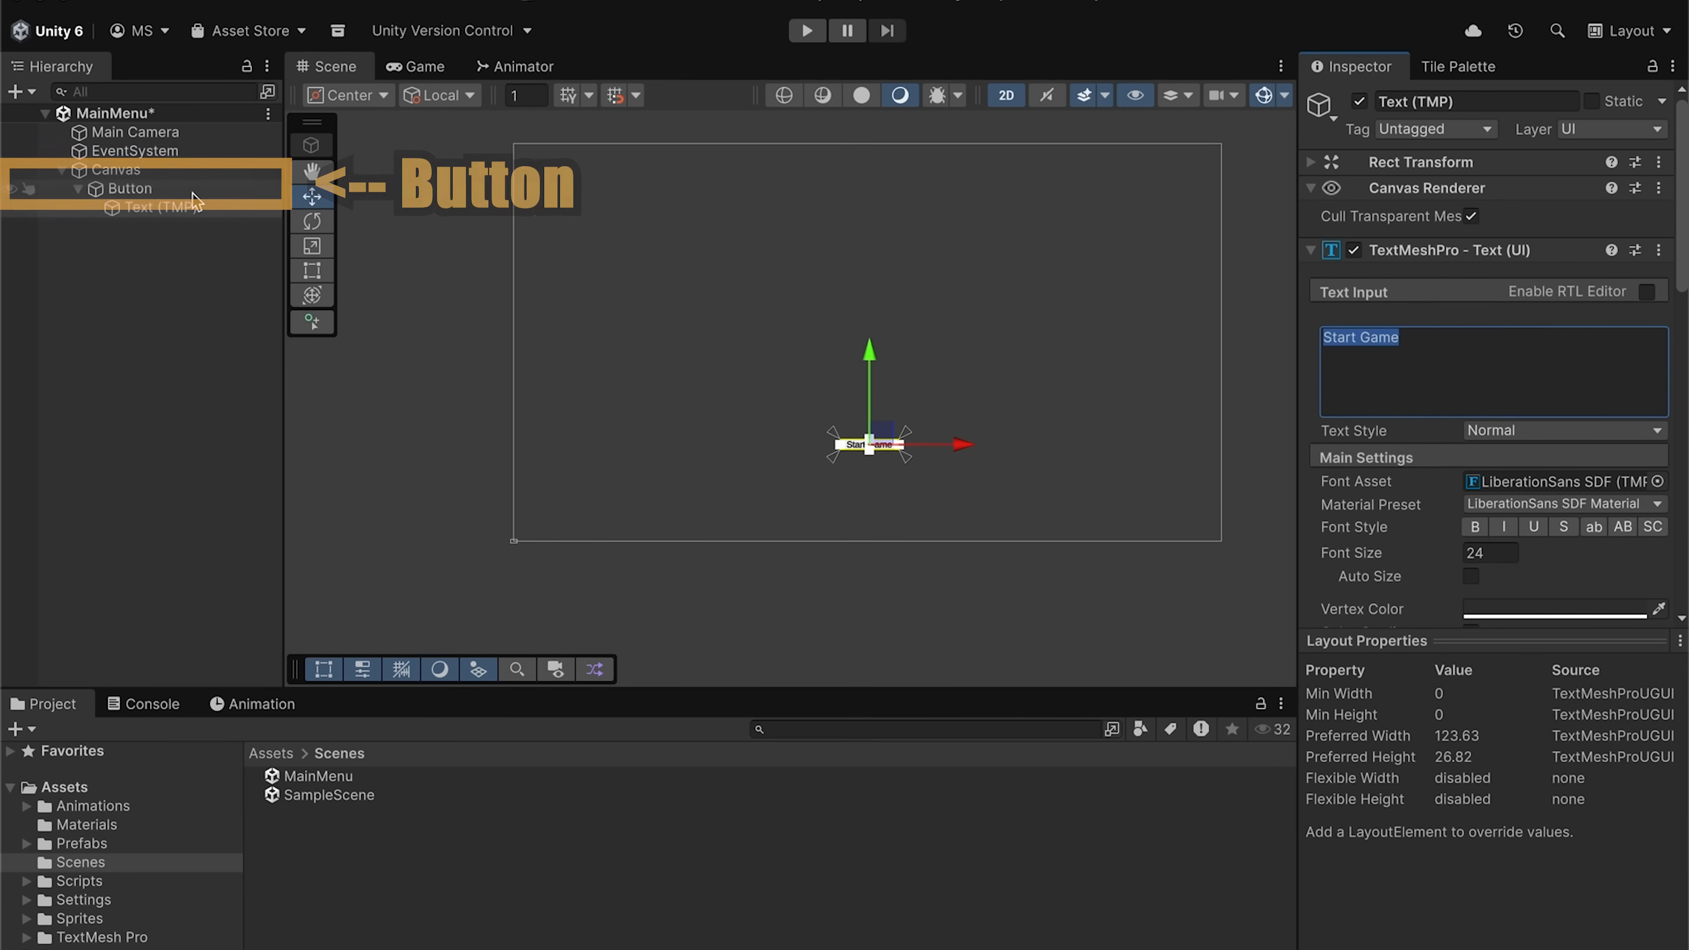
- Examine the Button component's color tint transition settings and its On Click list
left_click(166, 190)
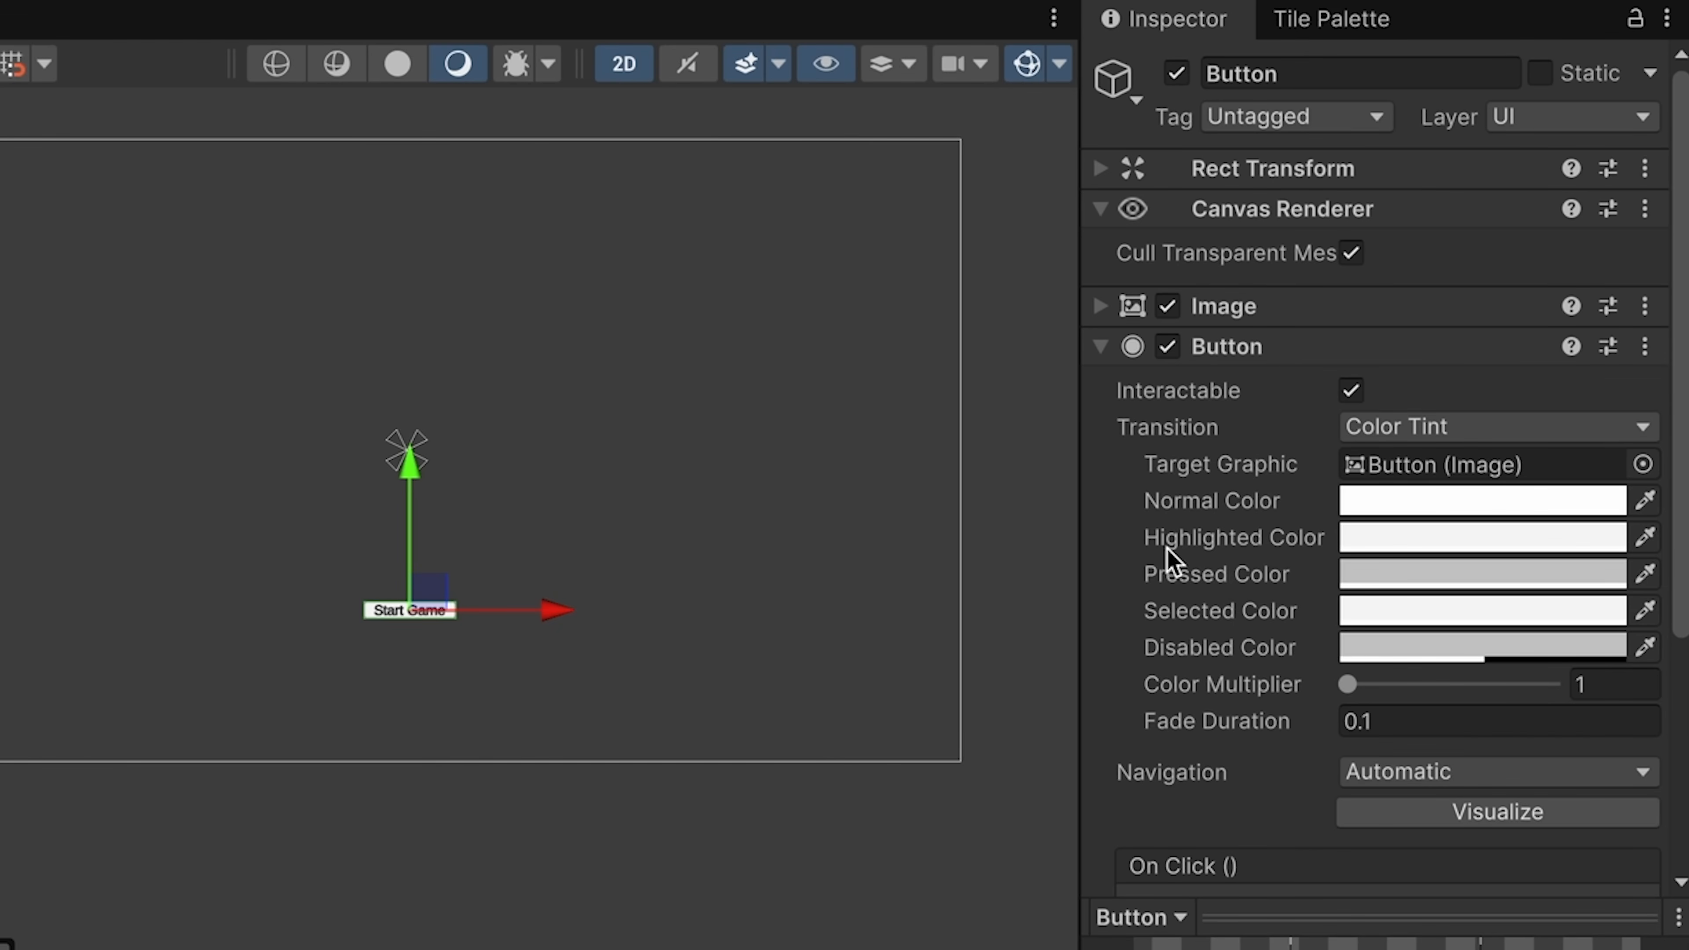
scroll(1180, 552, "down", 4)
scroll(1199, 532, "up", 1)
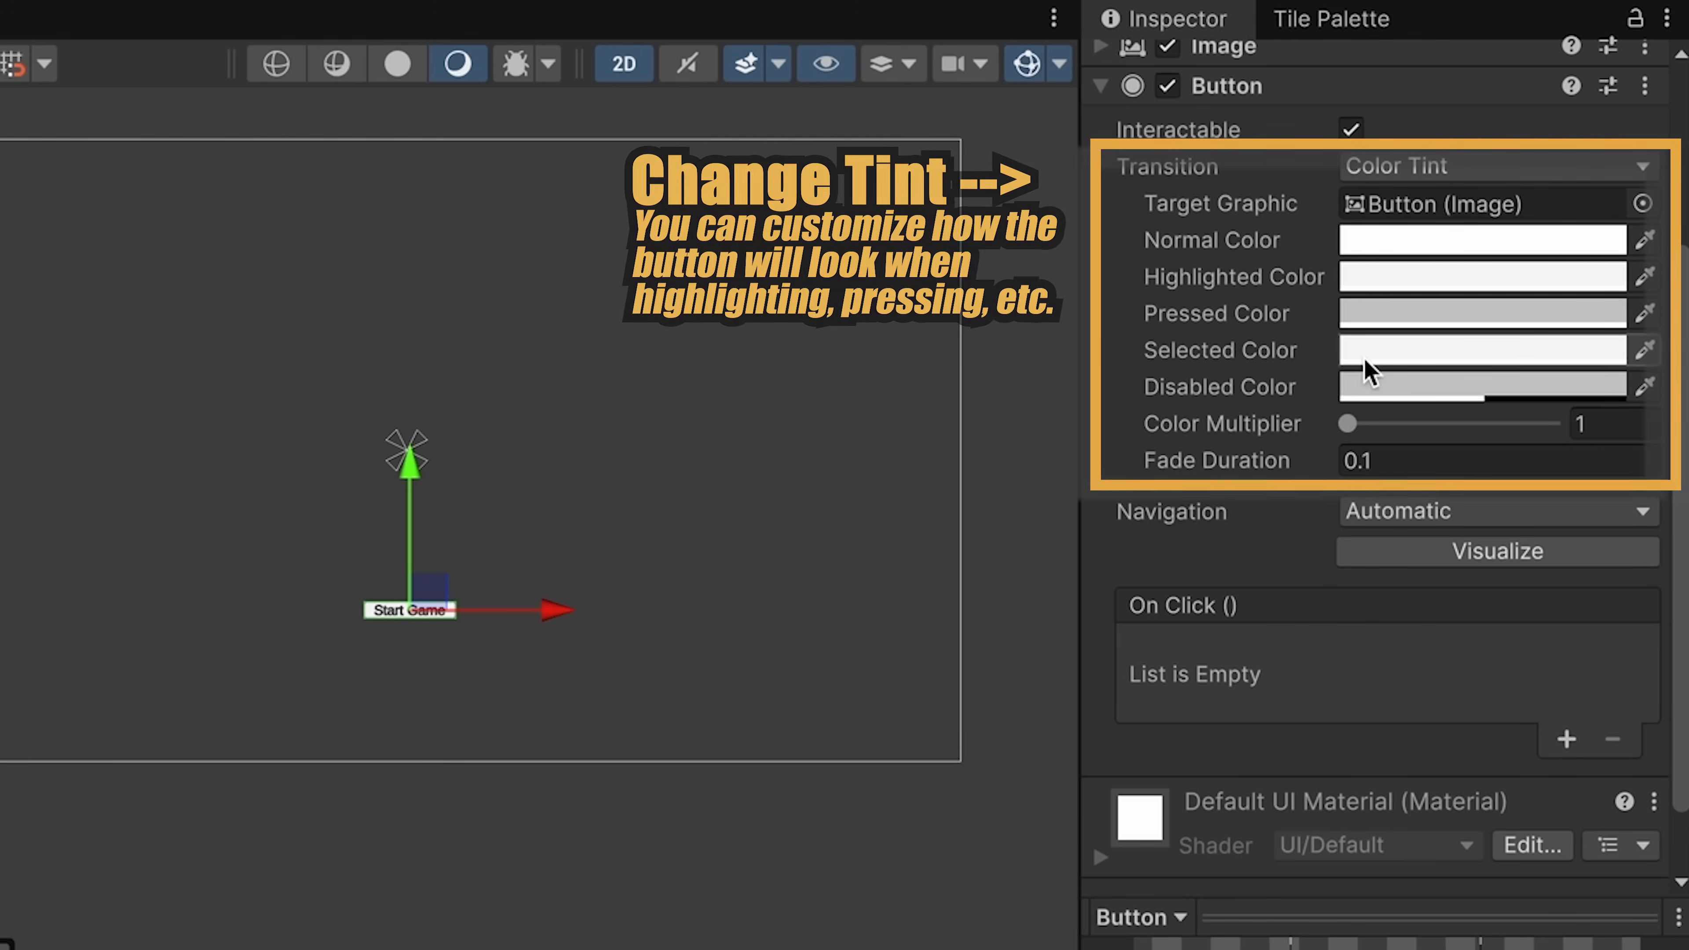
scroll(1240, 318, "down", 1)
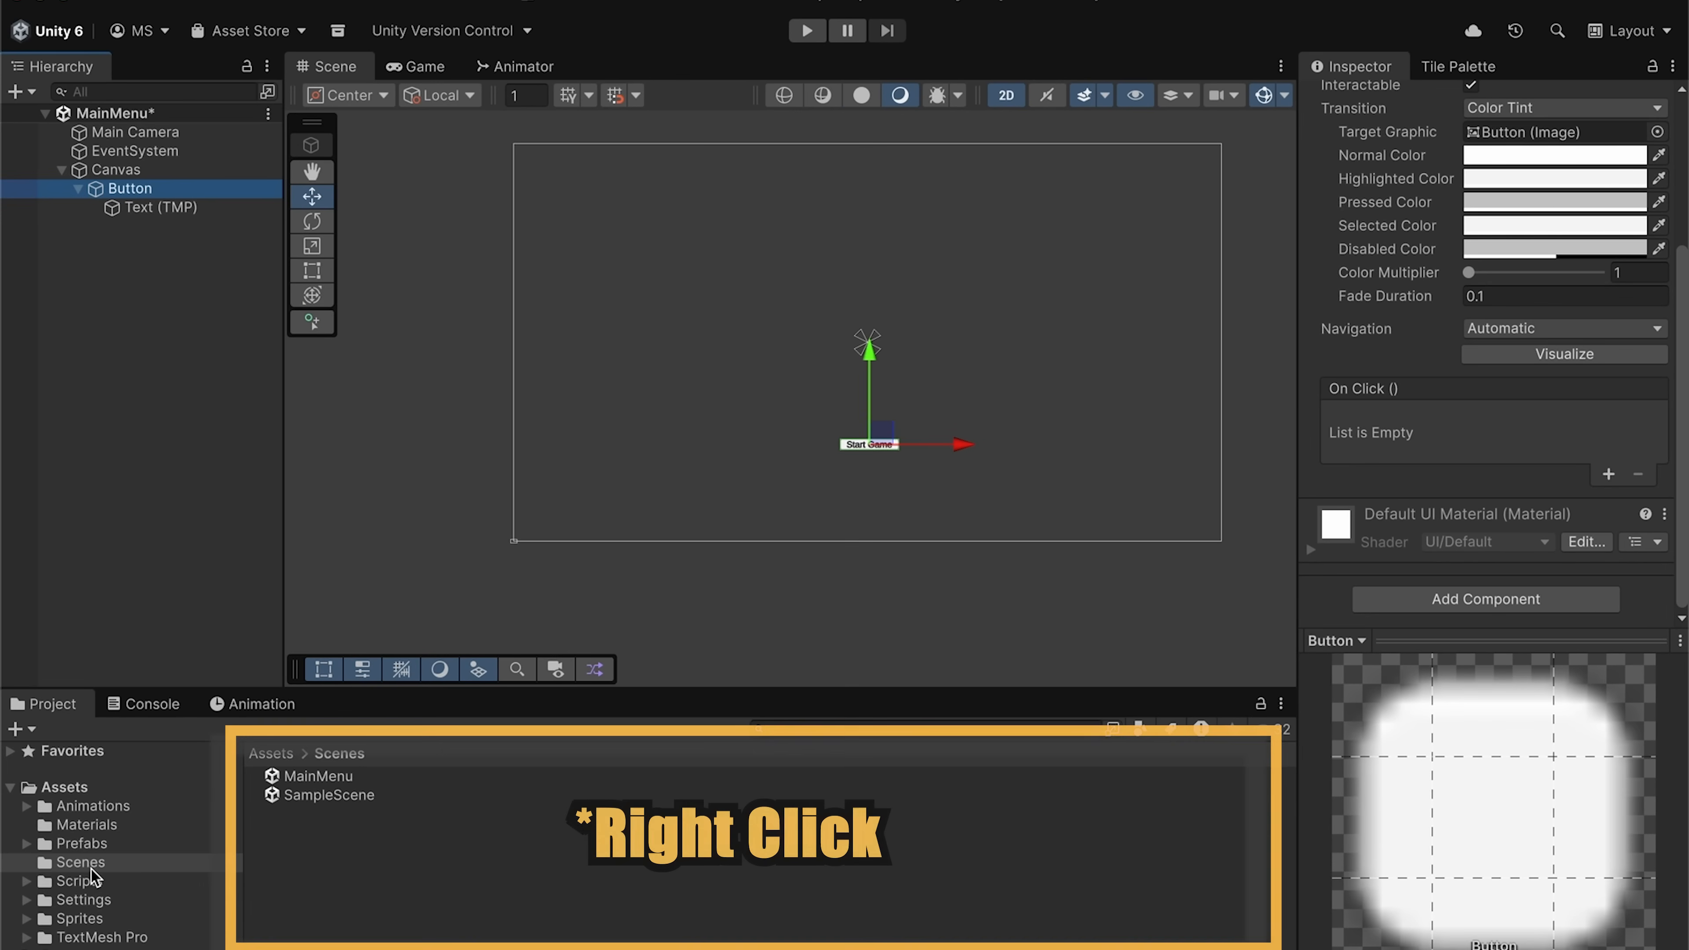
- Create a folder named ScenePersistence inside the Scripts folder
left_click(90, 877)
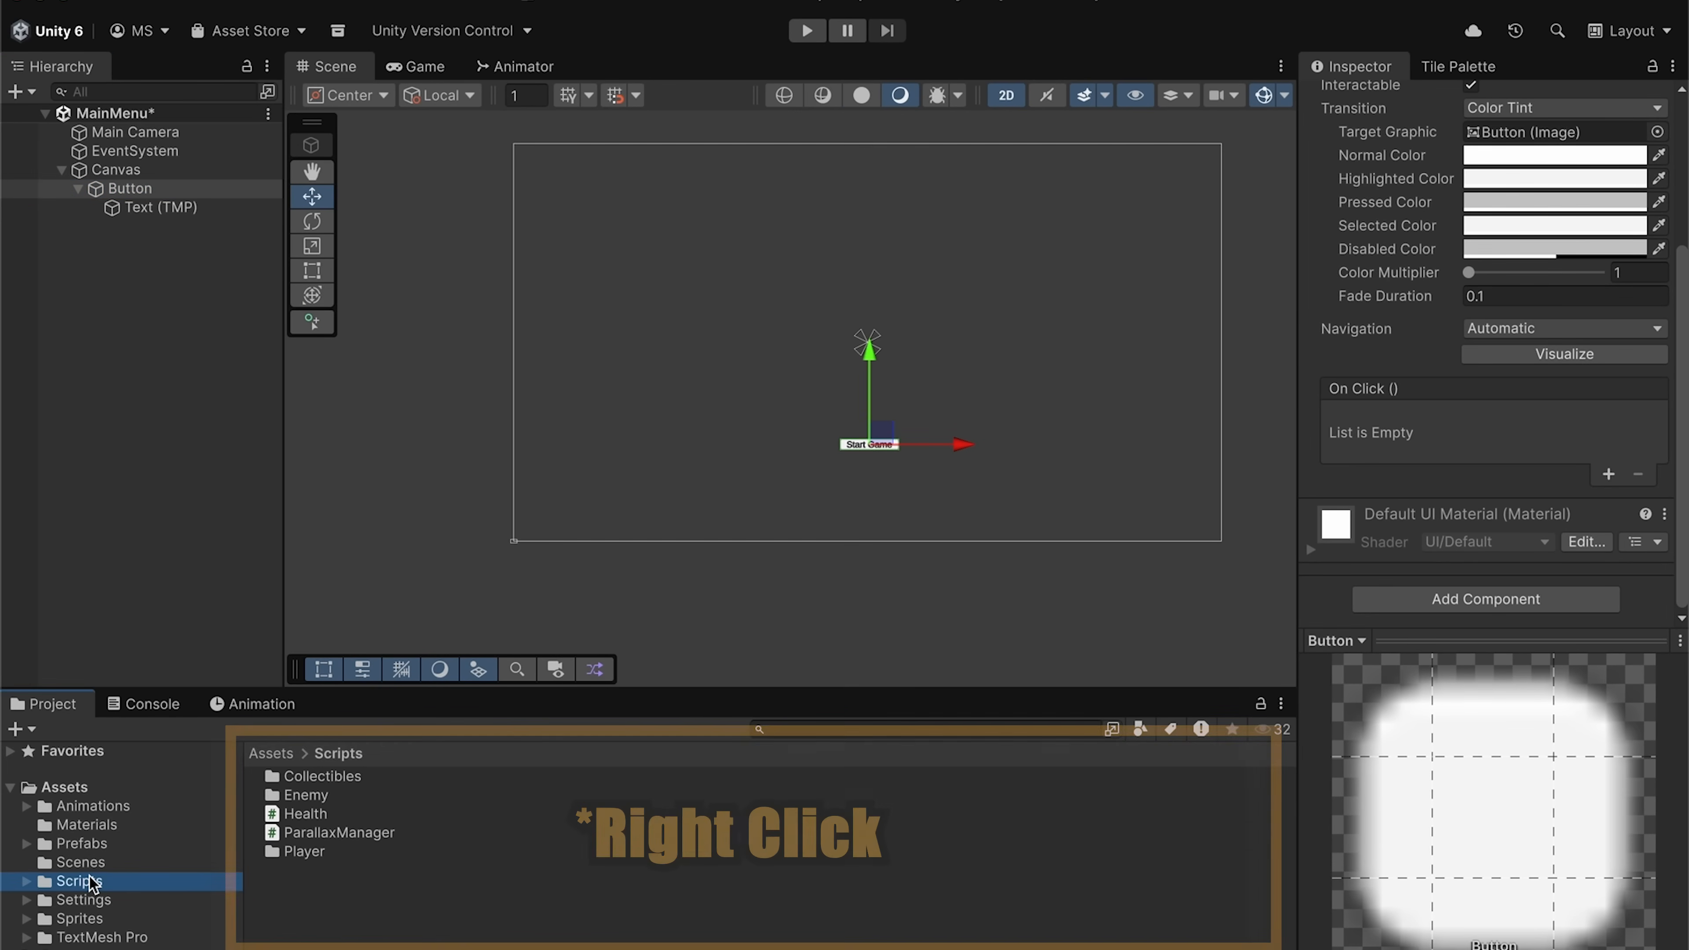
right_click(324, 893)
mouse_move(530, 374)
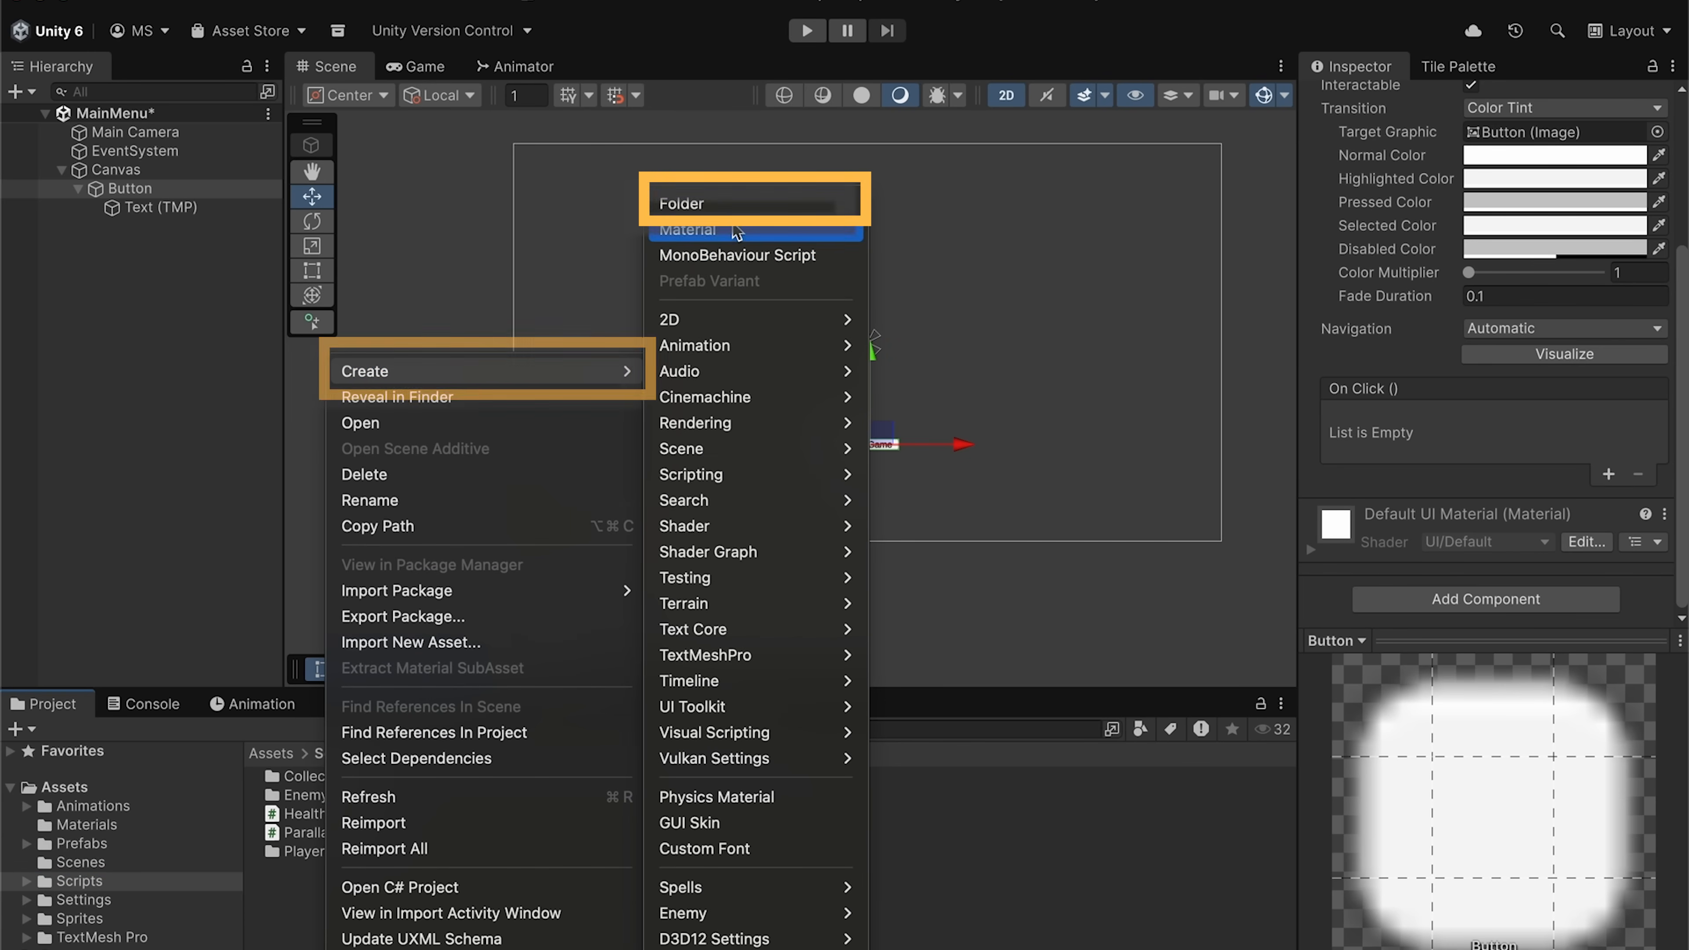
left_click(731, 201)
type("ScenePer")
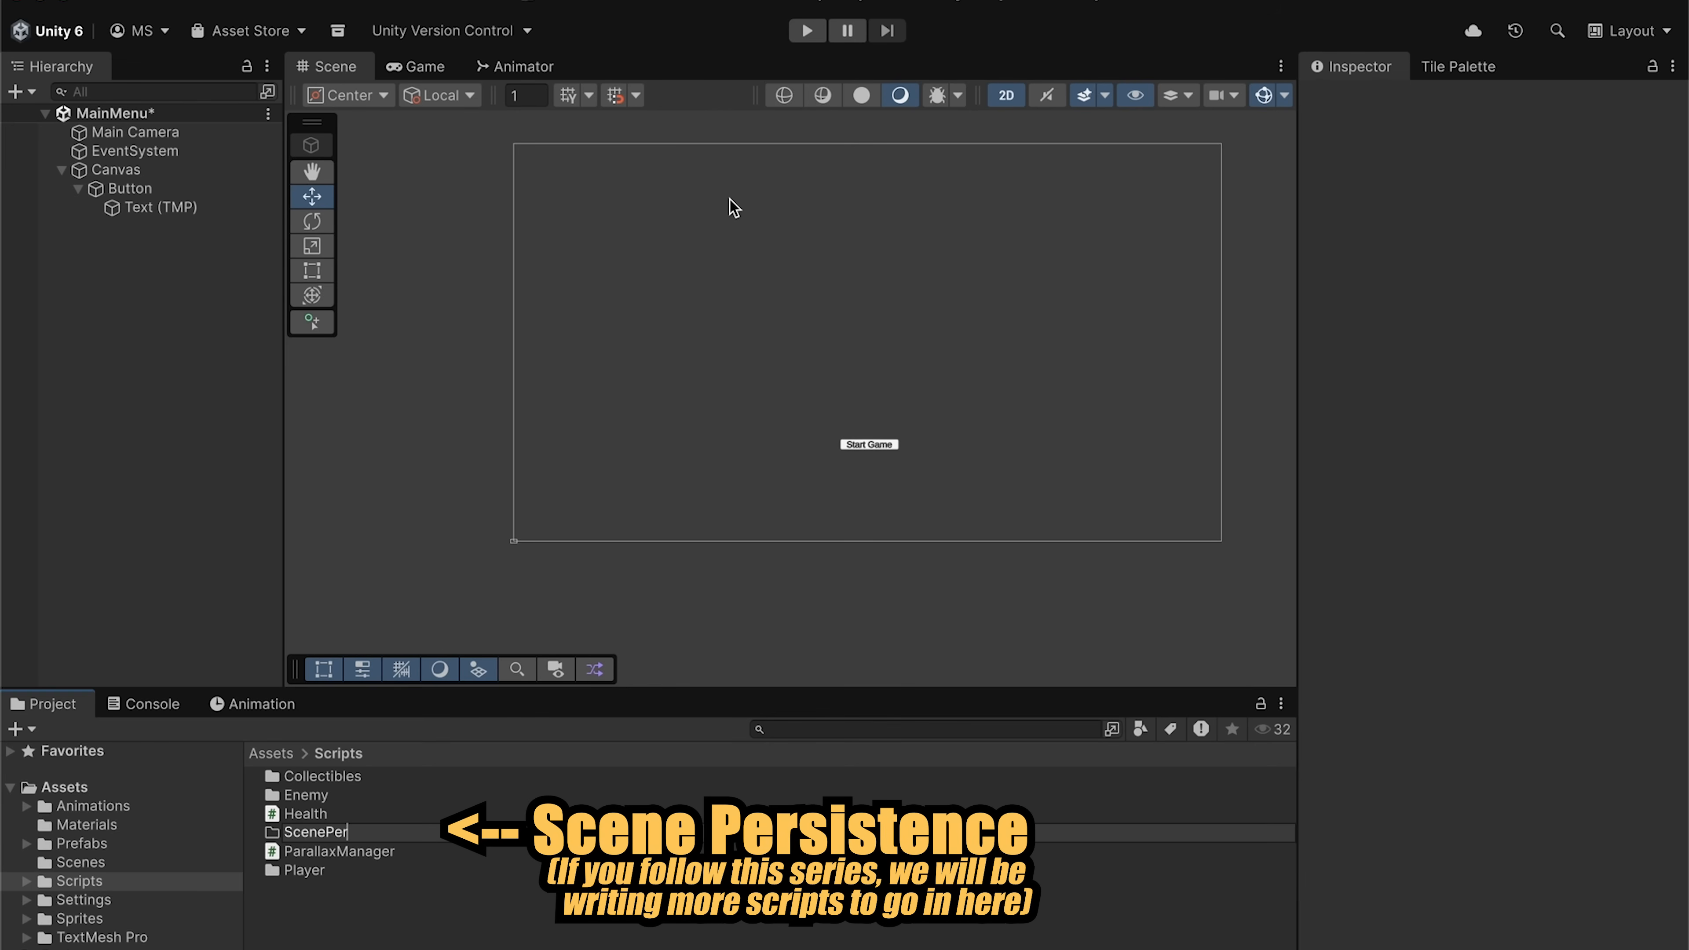
type("sistence")
key("Return")
- Create a MonoBehaviour script named SceneChanger inside the ScenePersistence folder
double_click(361, 868)
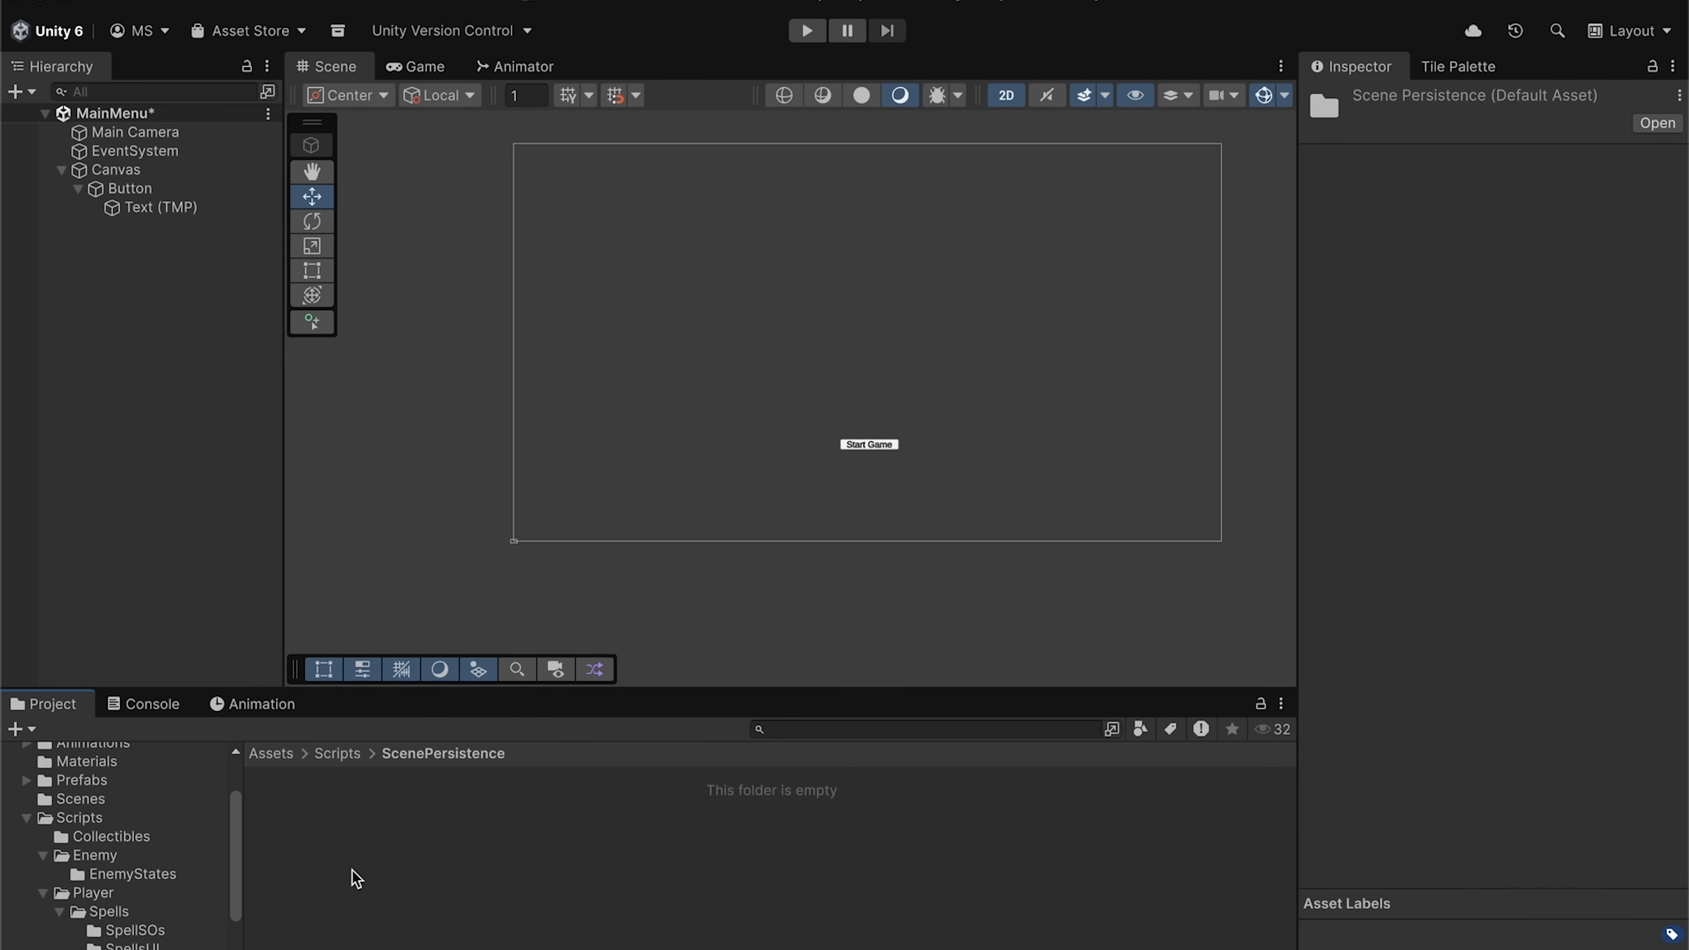
right_click(481, 798)
mouse_move(764, 371)
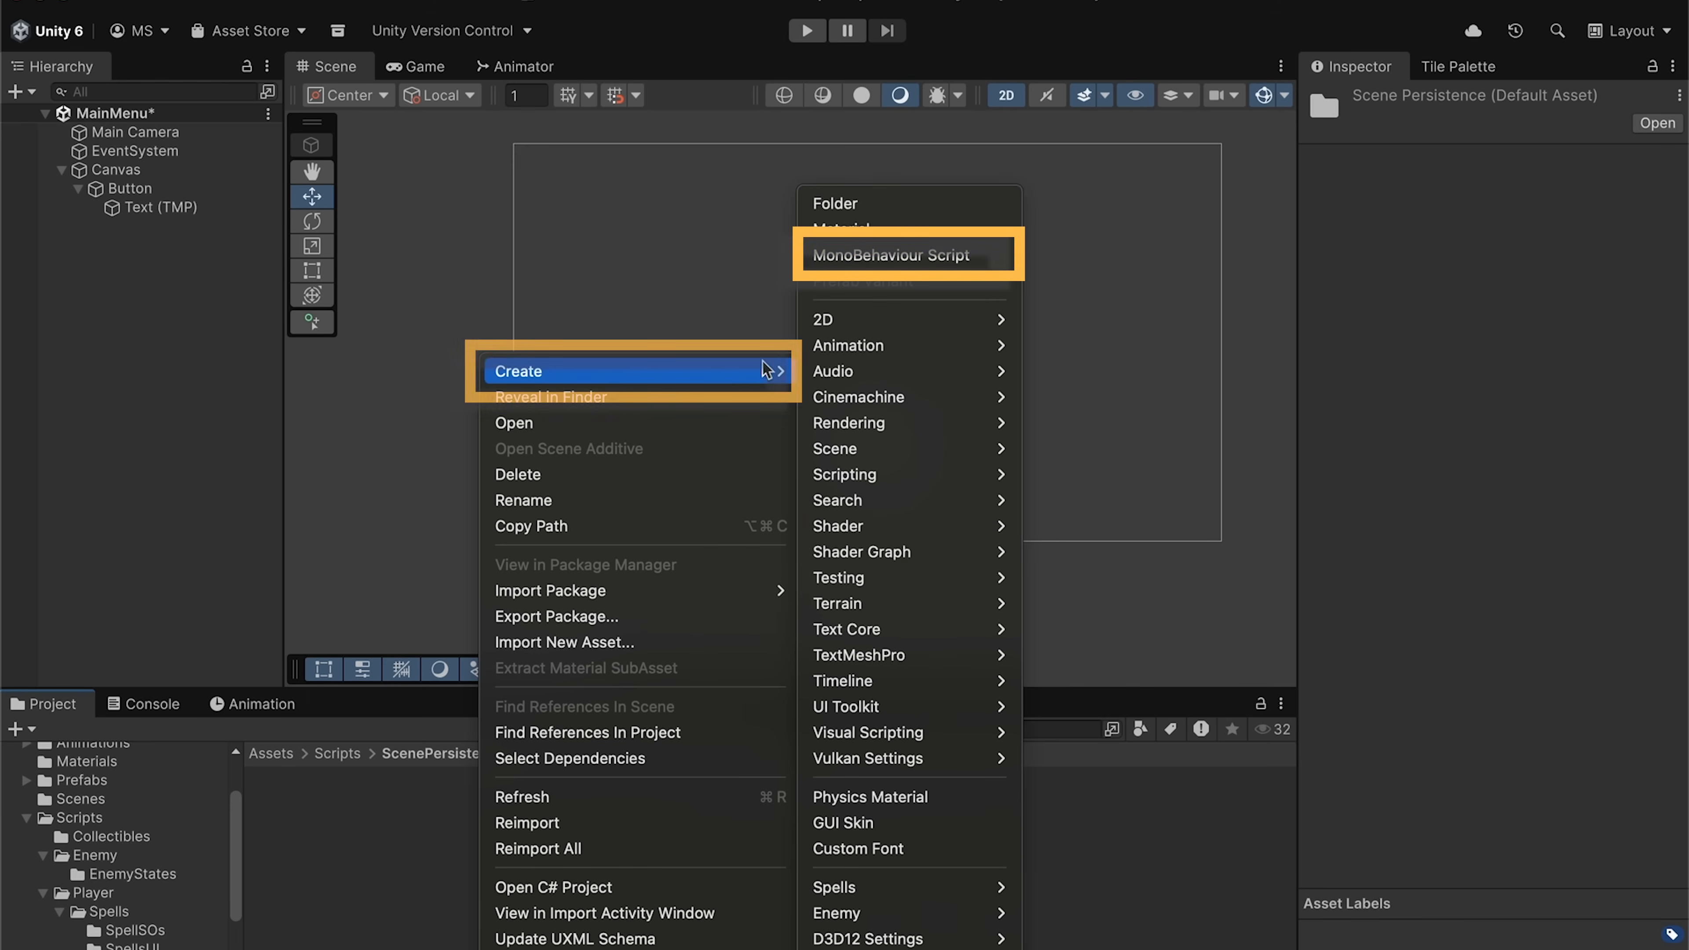
left_click(948, 256)
type("SceneChanger")
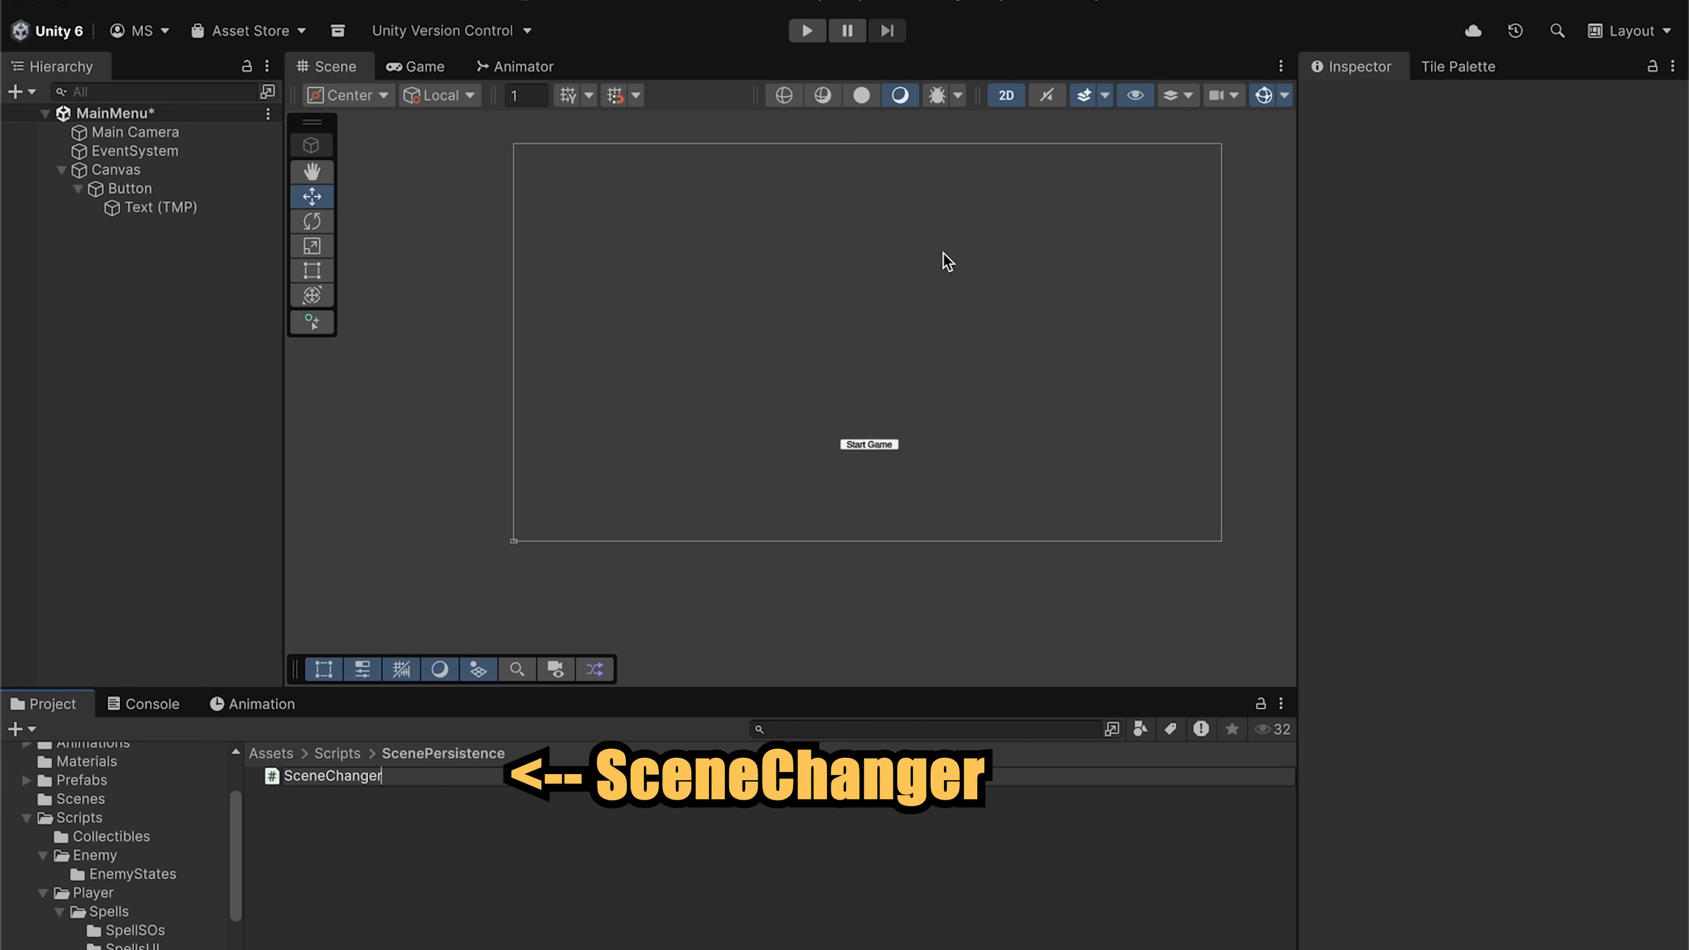
key("Return")
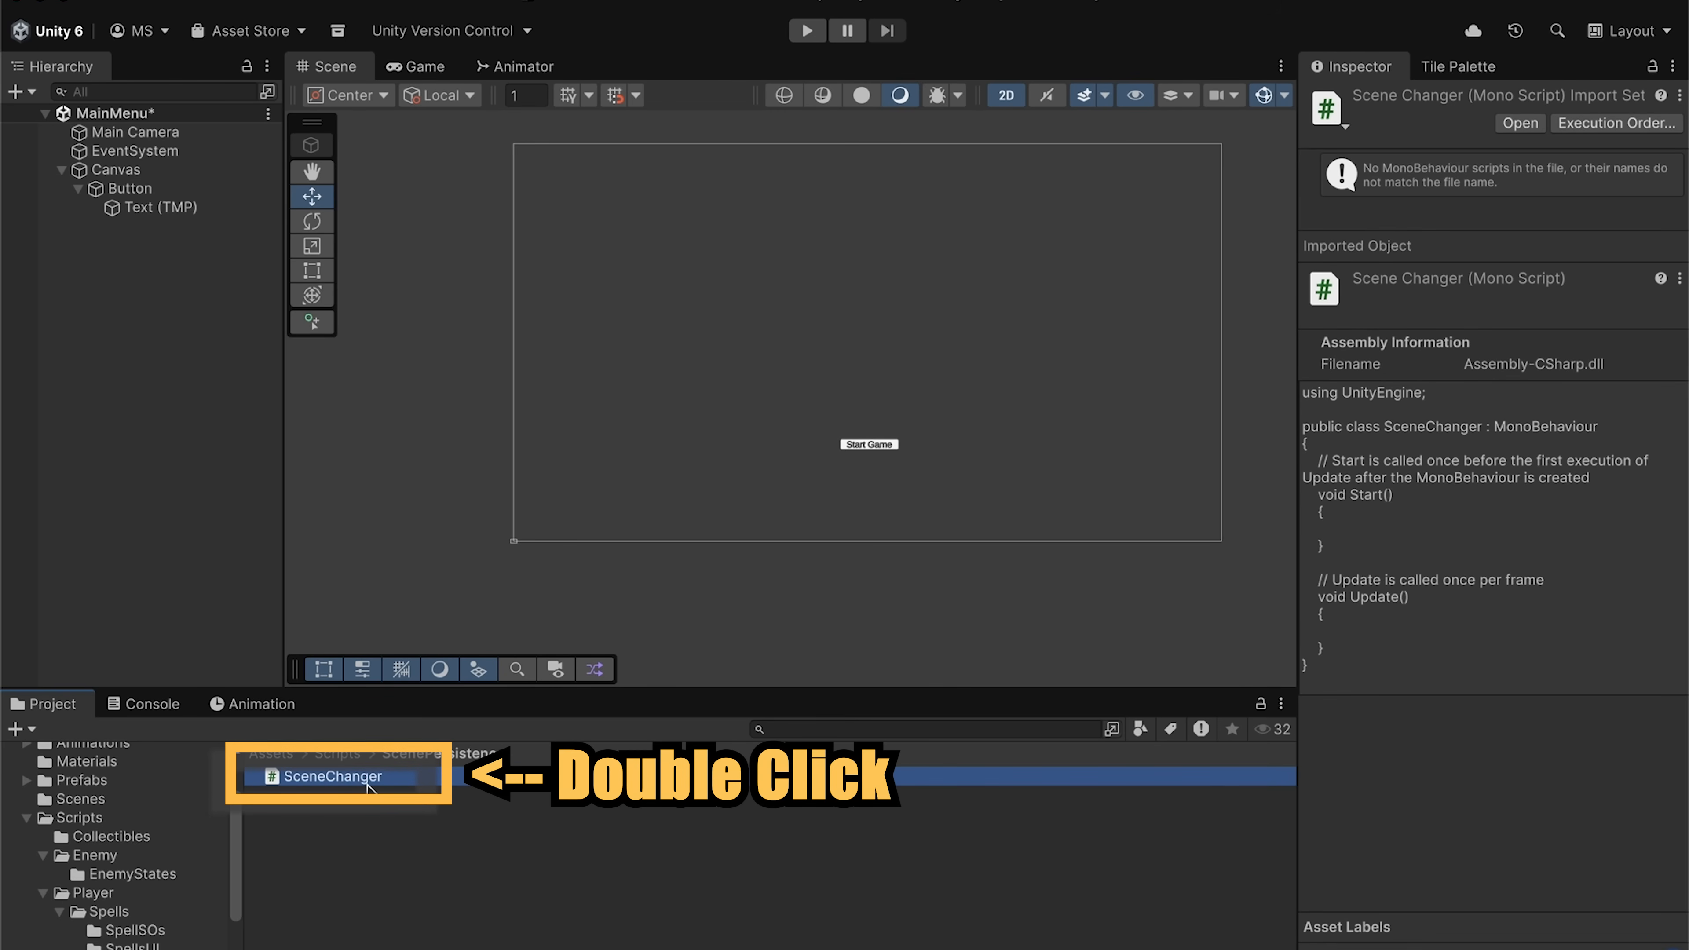
- Open the SceneChanger script and replace its default Start and Update methods with a public string field named sceneToLoad
double_click(369, 786)
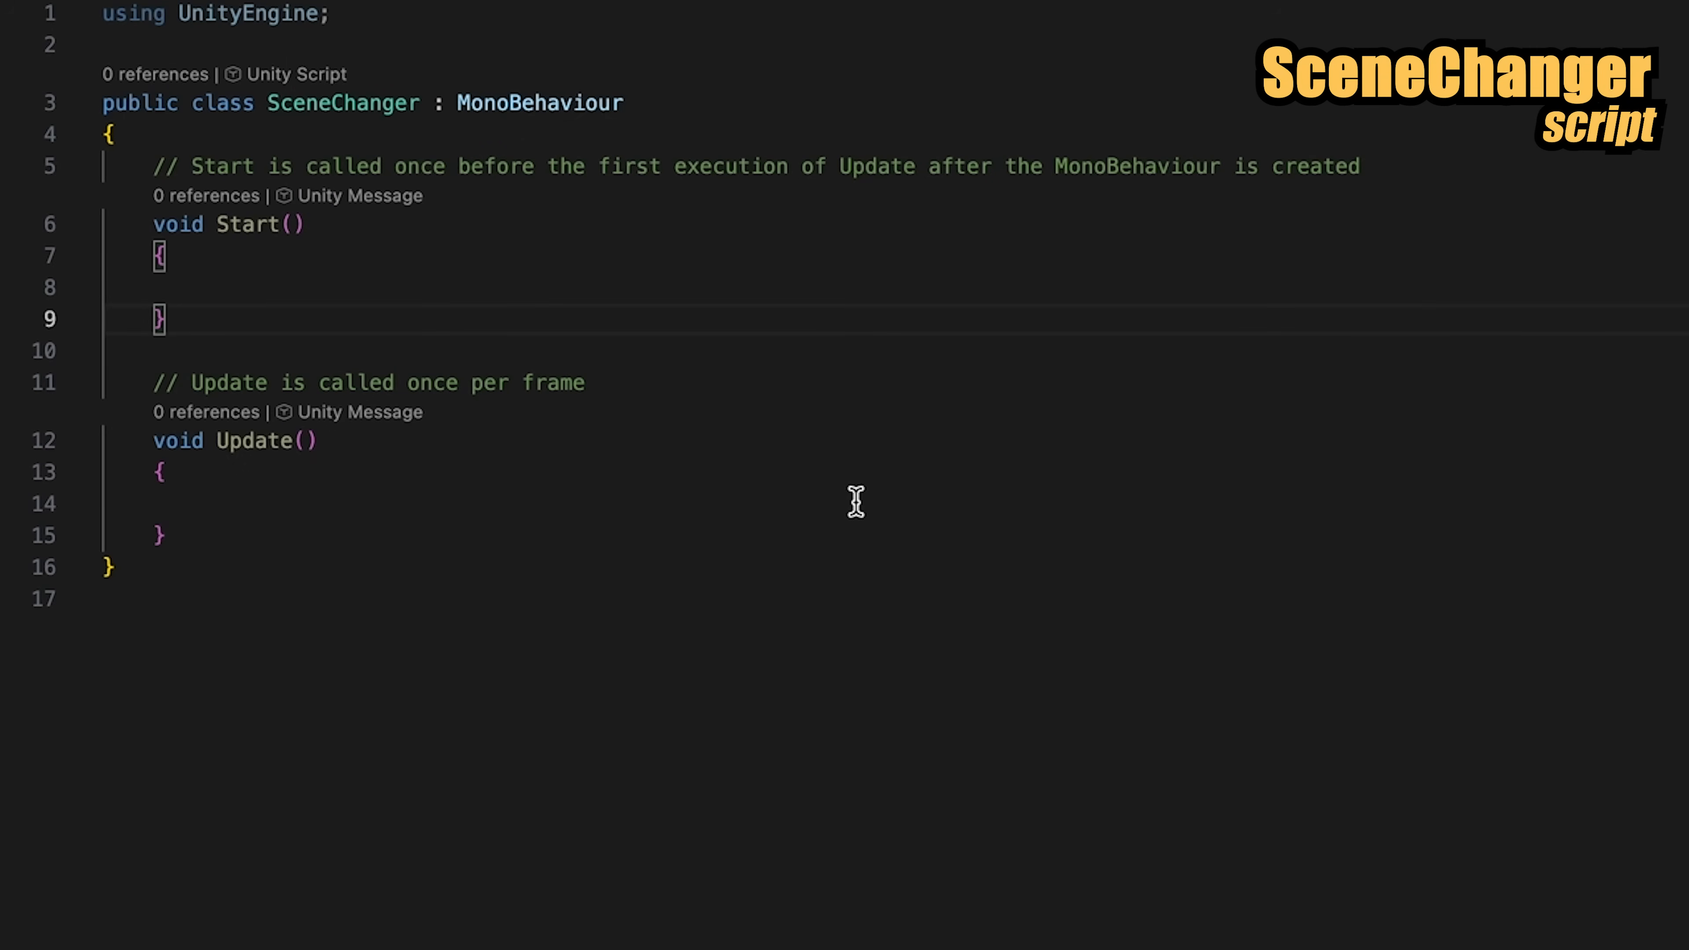
left_click_drag(219, 526, 71, 169)
key("BackSpace")
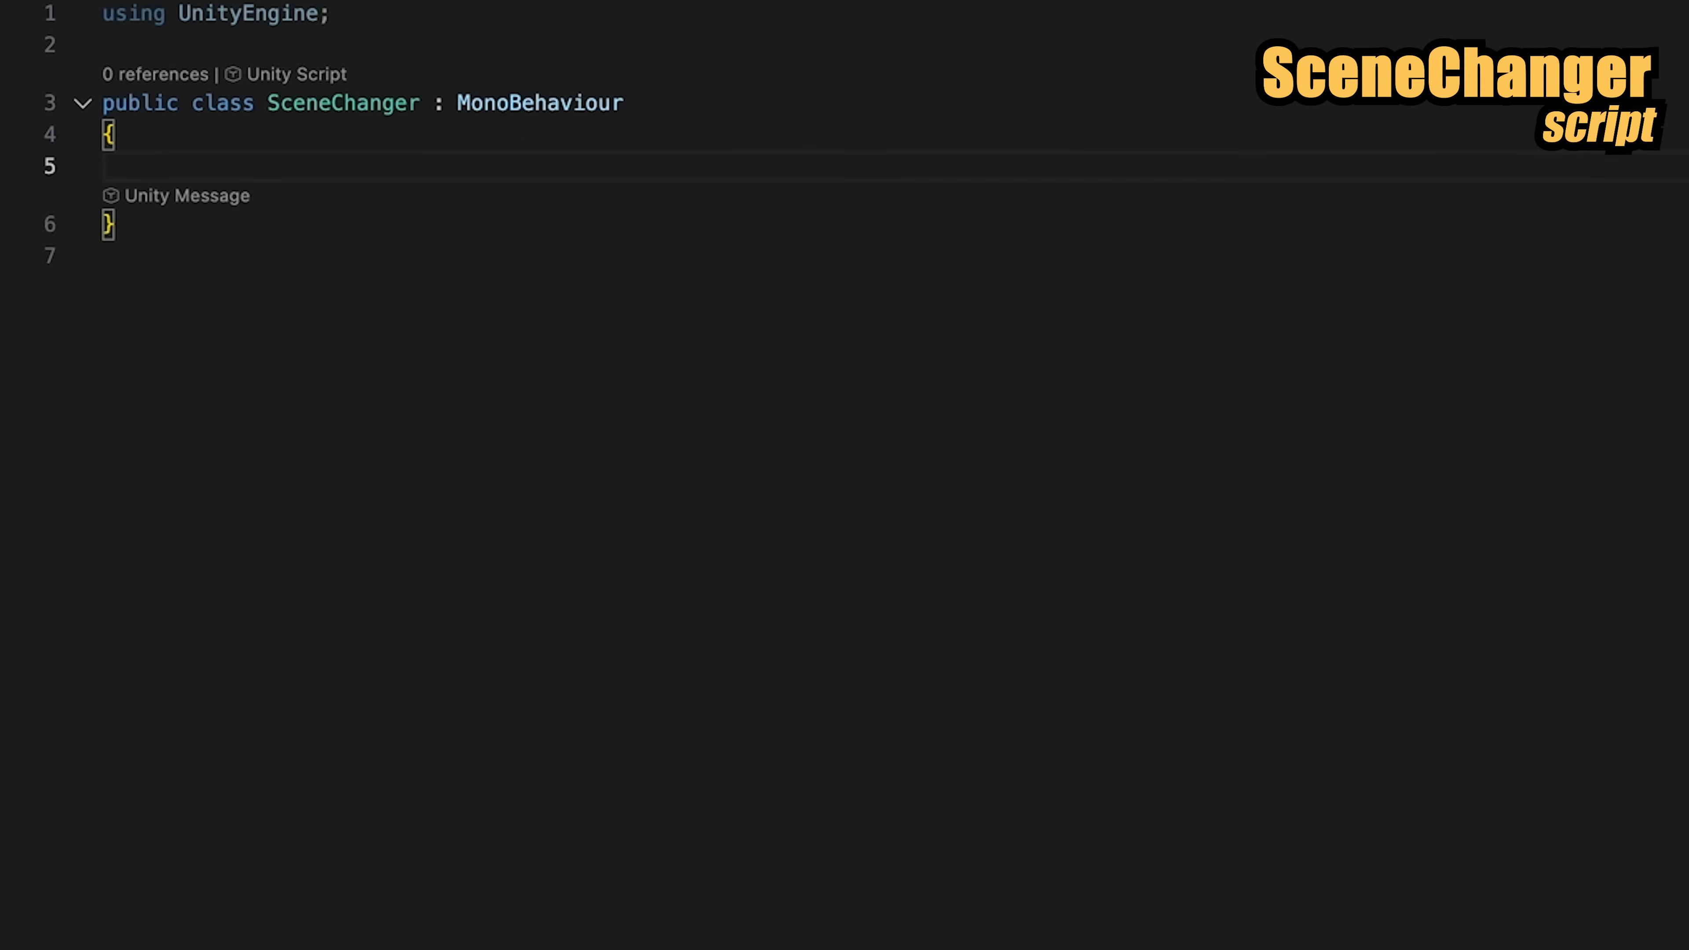
type("public string ")
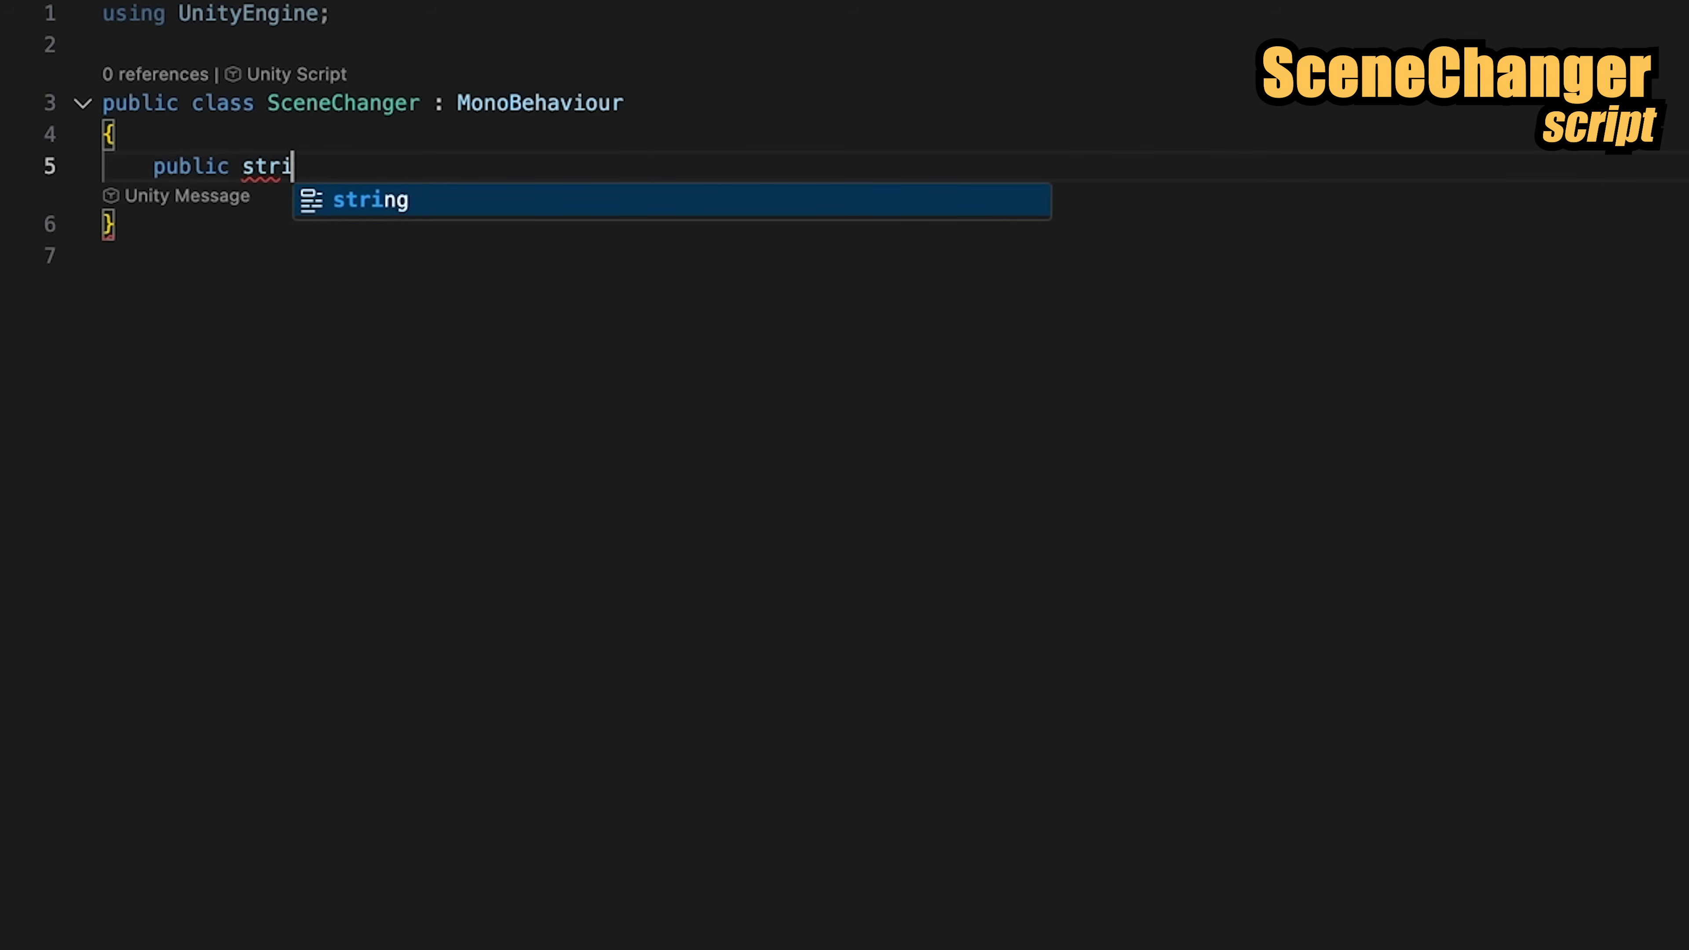
type("sceneTo")
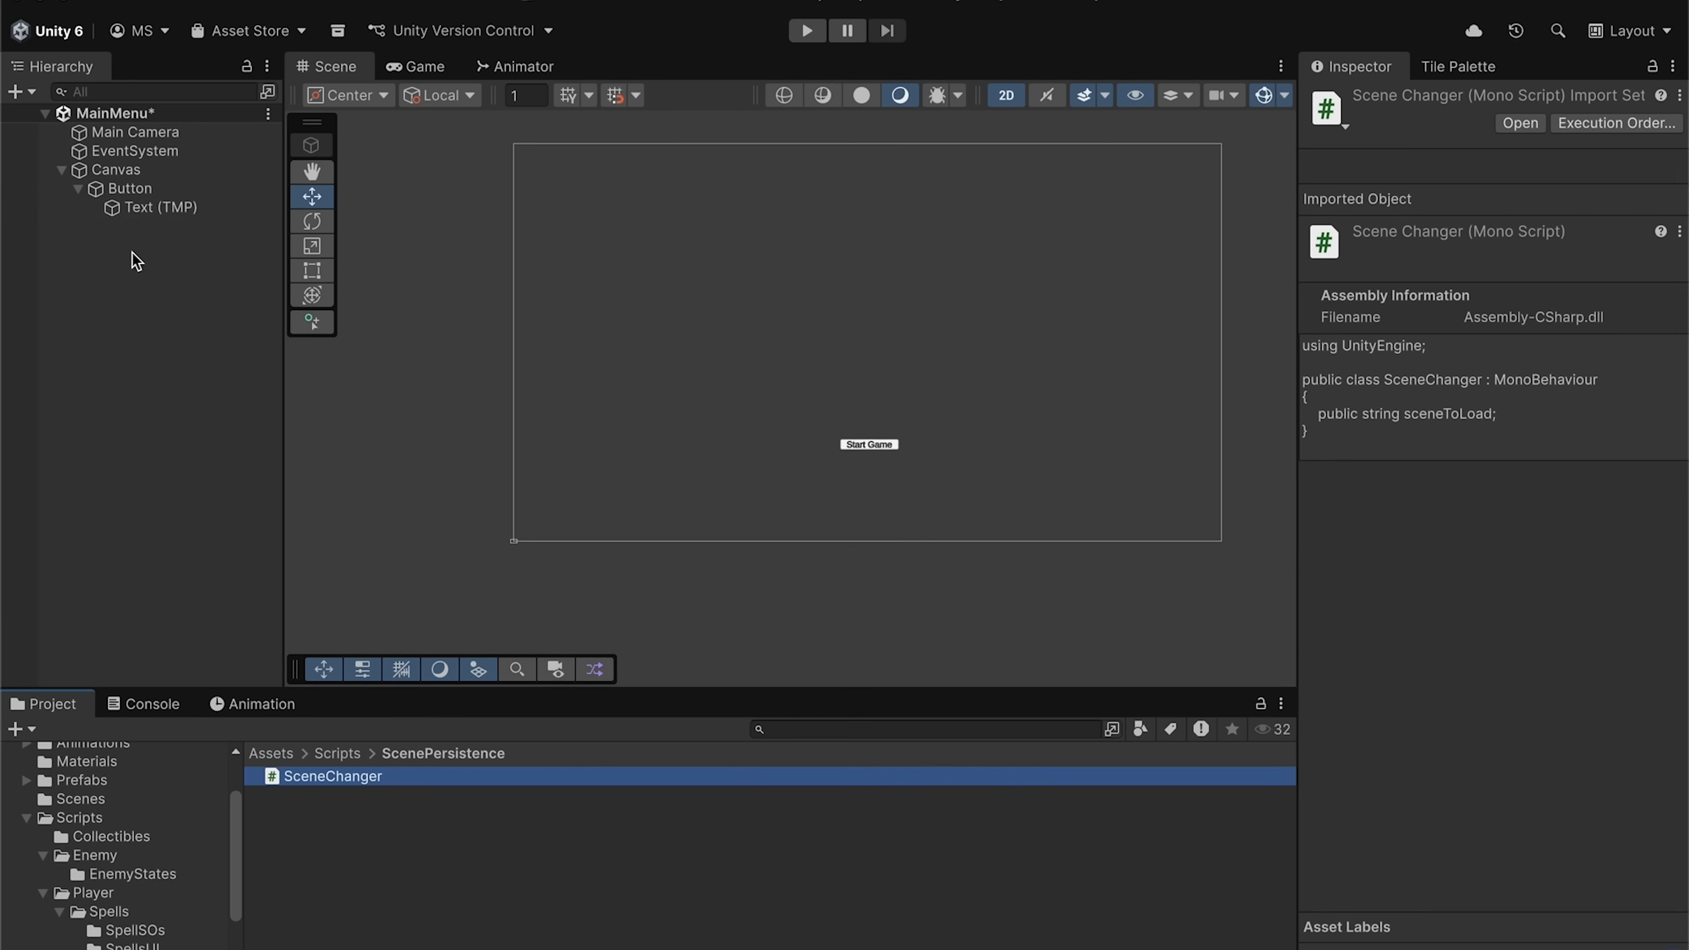
- Attach the Scene Changer script to the Button object and activate its Scene To Load value
left_click(132, 187)
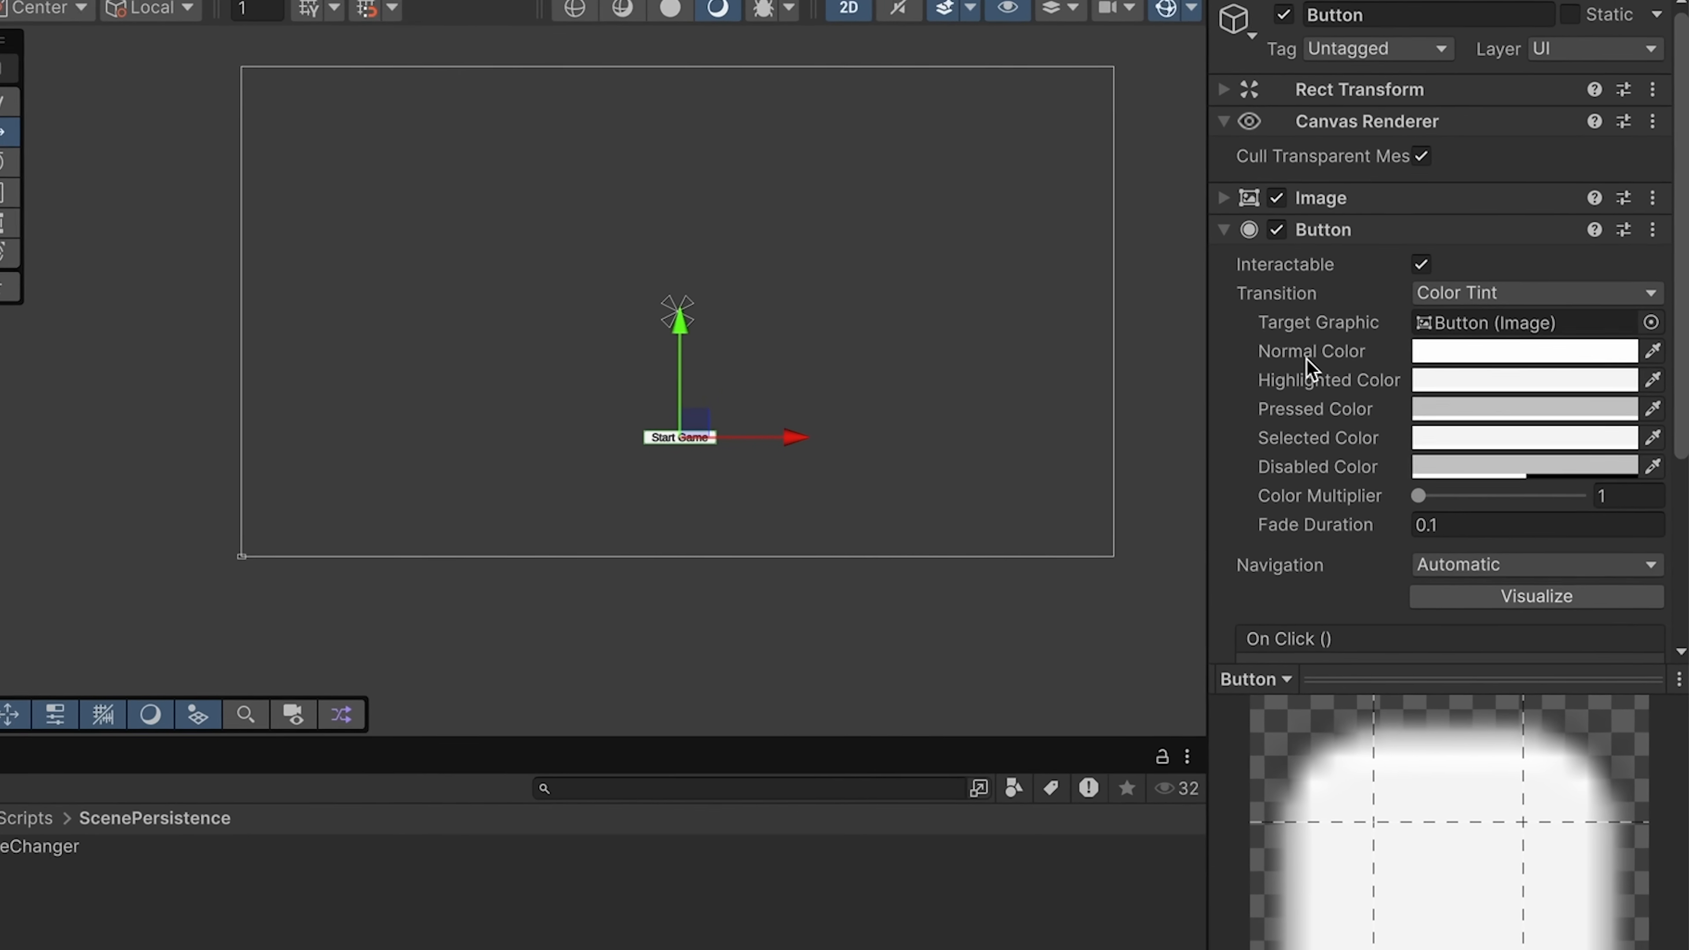
scroll(1377, 386, "down", 4)
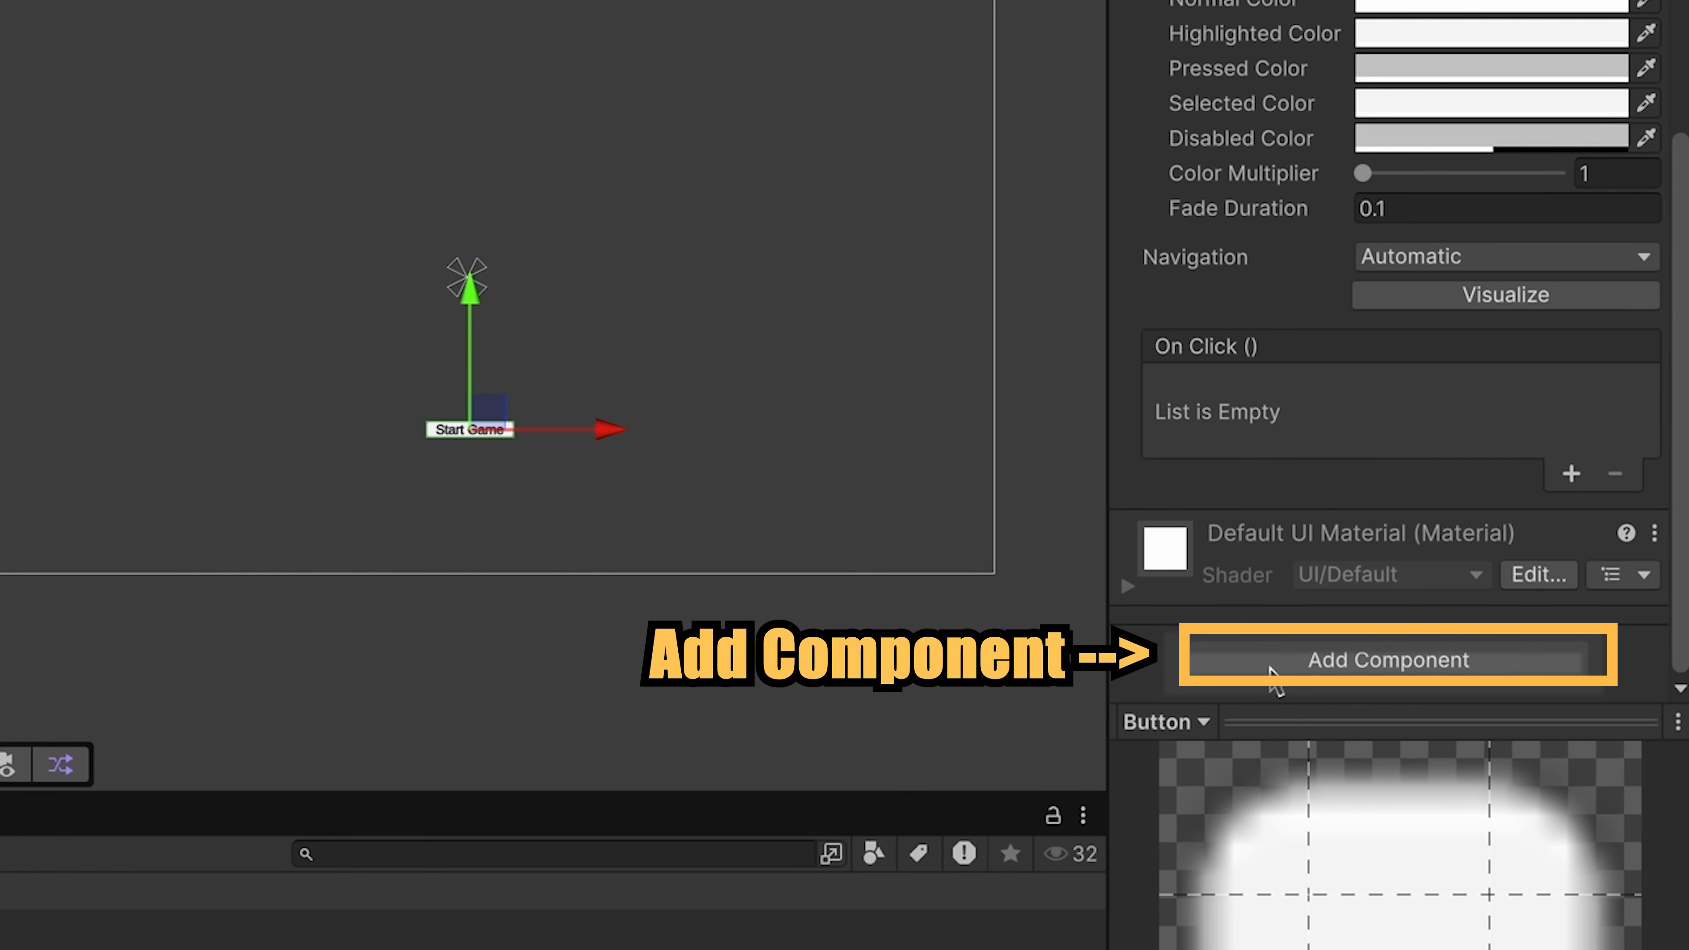
left_click(1290, 665)
type("sce")
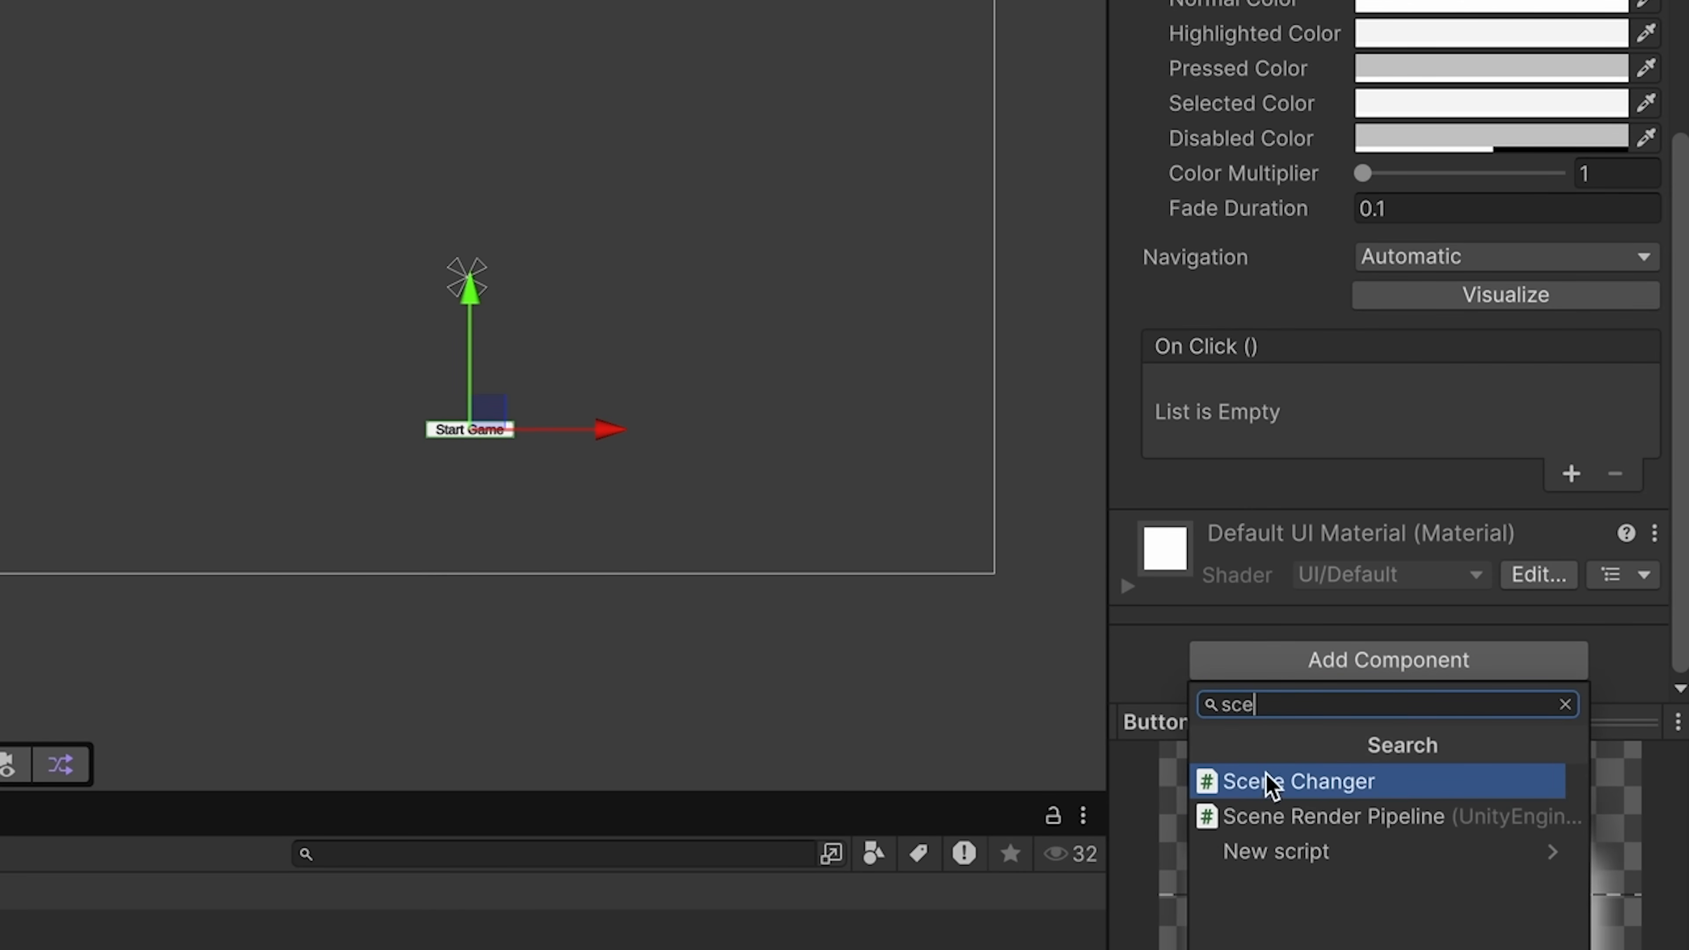
left_click(1267, 782)
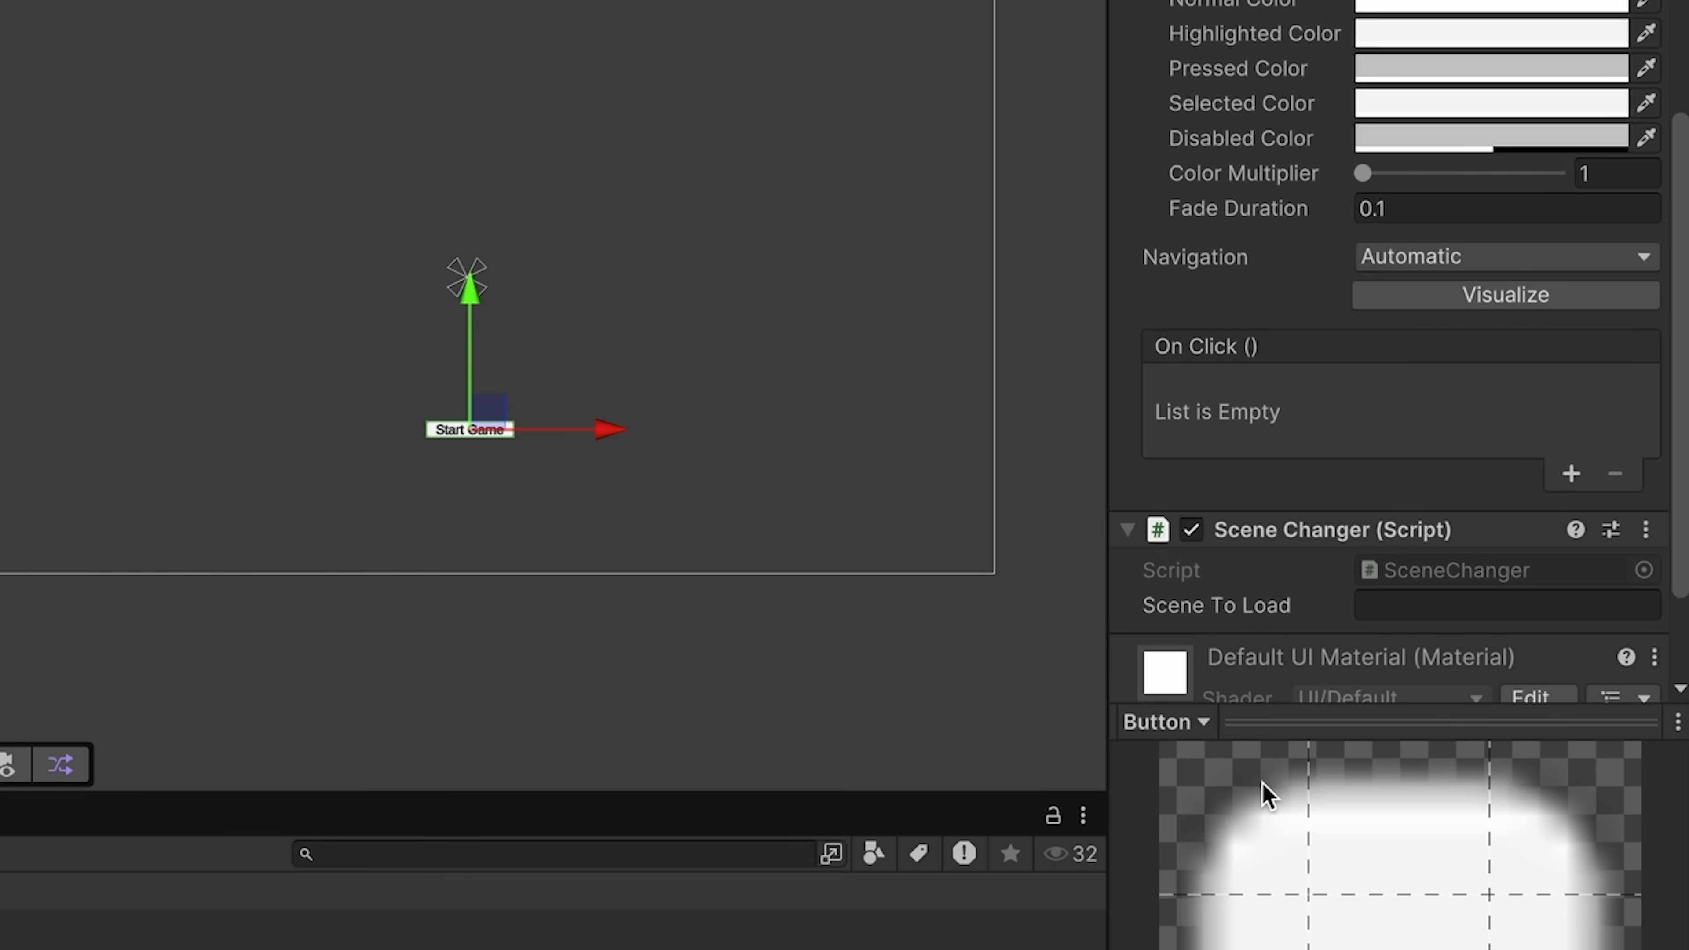
scroll(1307, 615, "down", 2)
left_click(1493, 489)
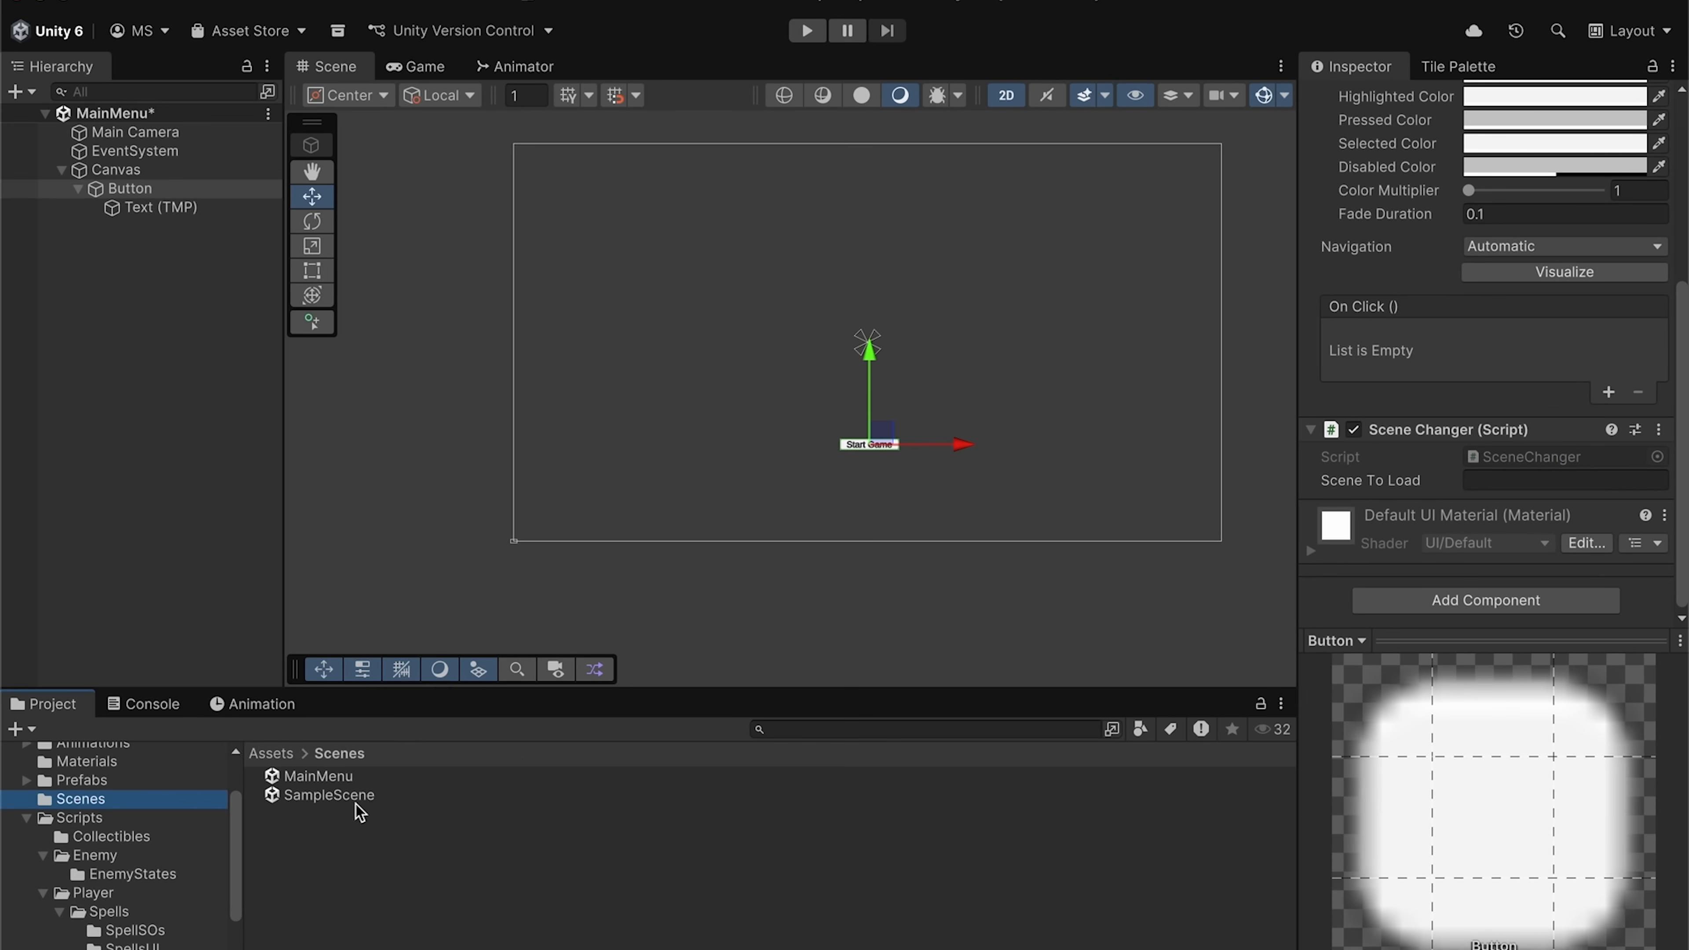
- Rename the SampleScene asset in the Scenes folder to Room1
left_click(357, 802)
right_click(339, 793)
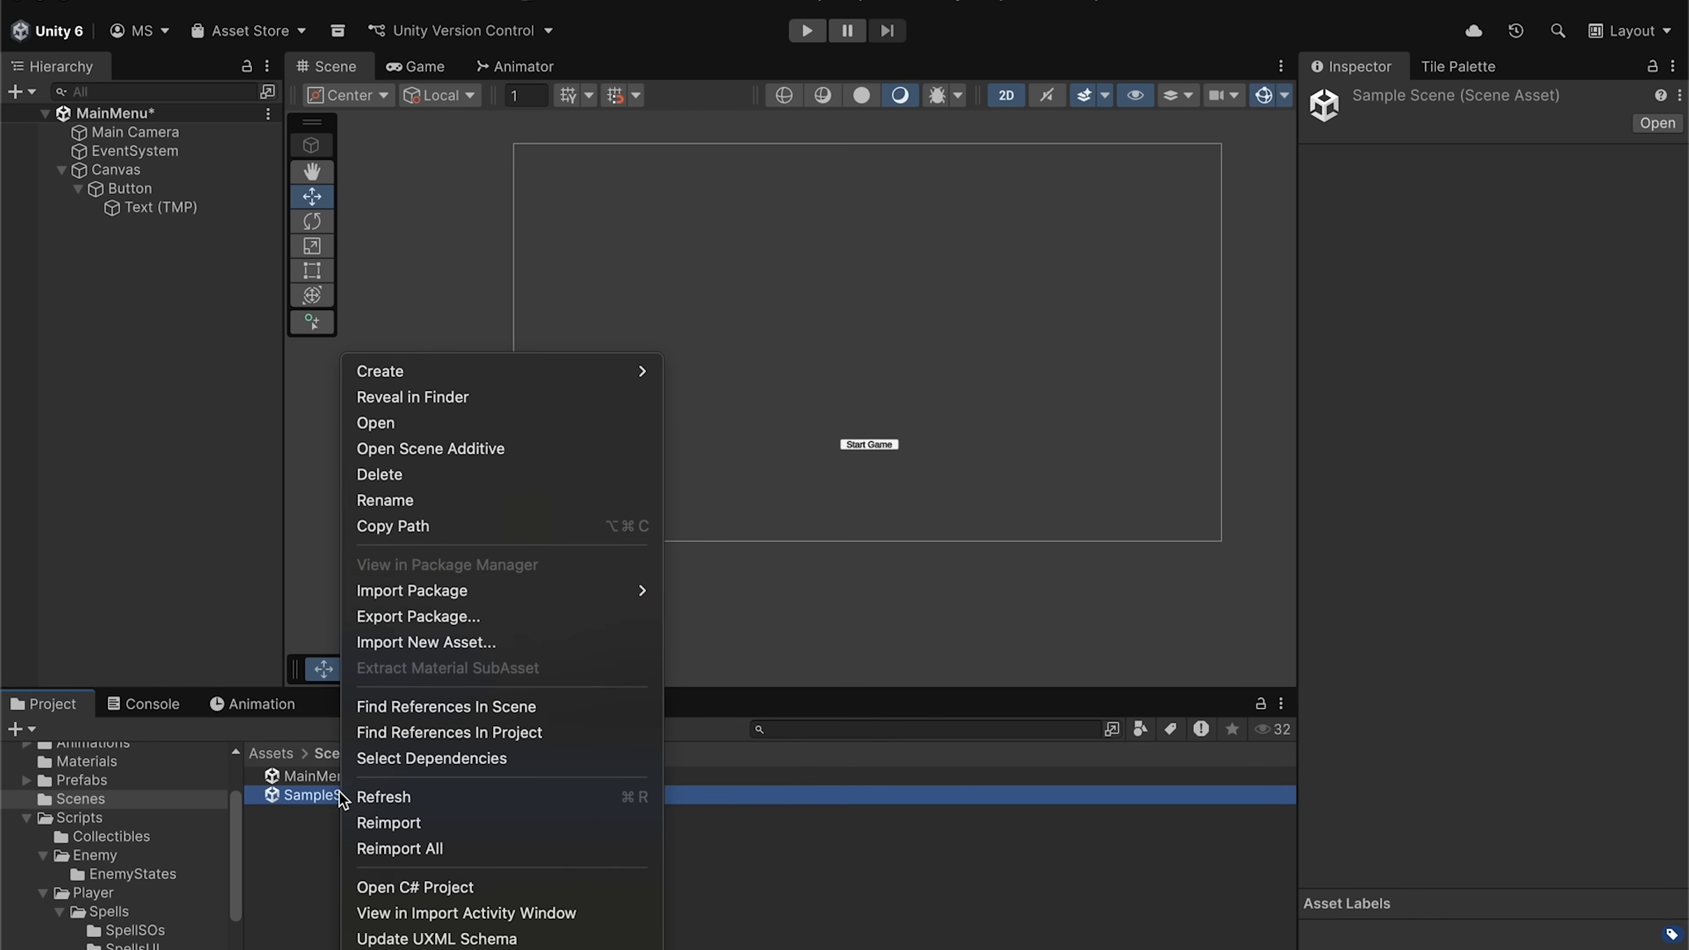
left_click(367, 503)
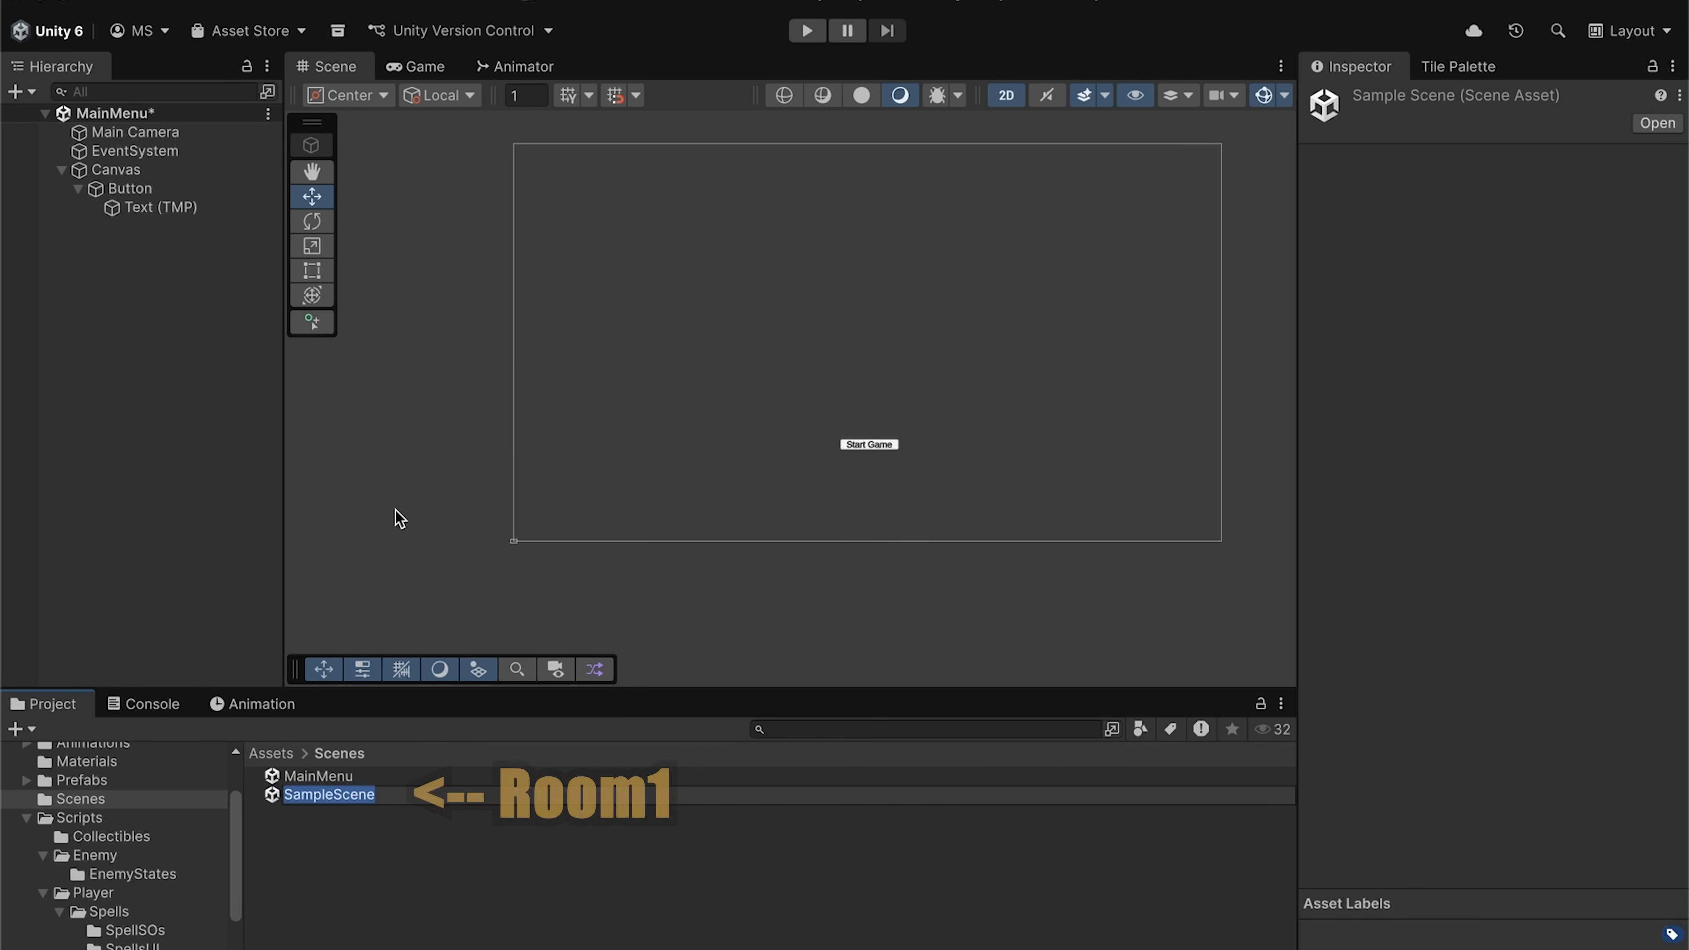
type("Room1")
key("Return")
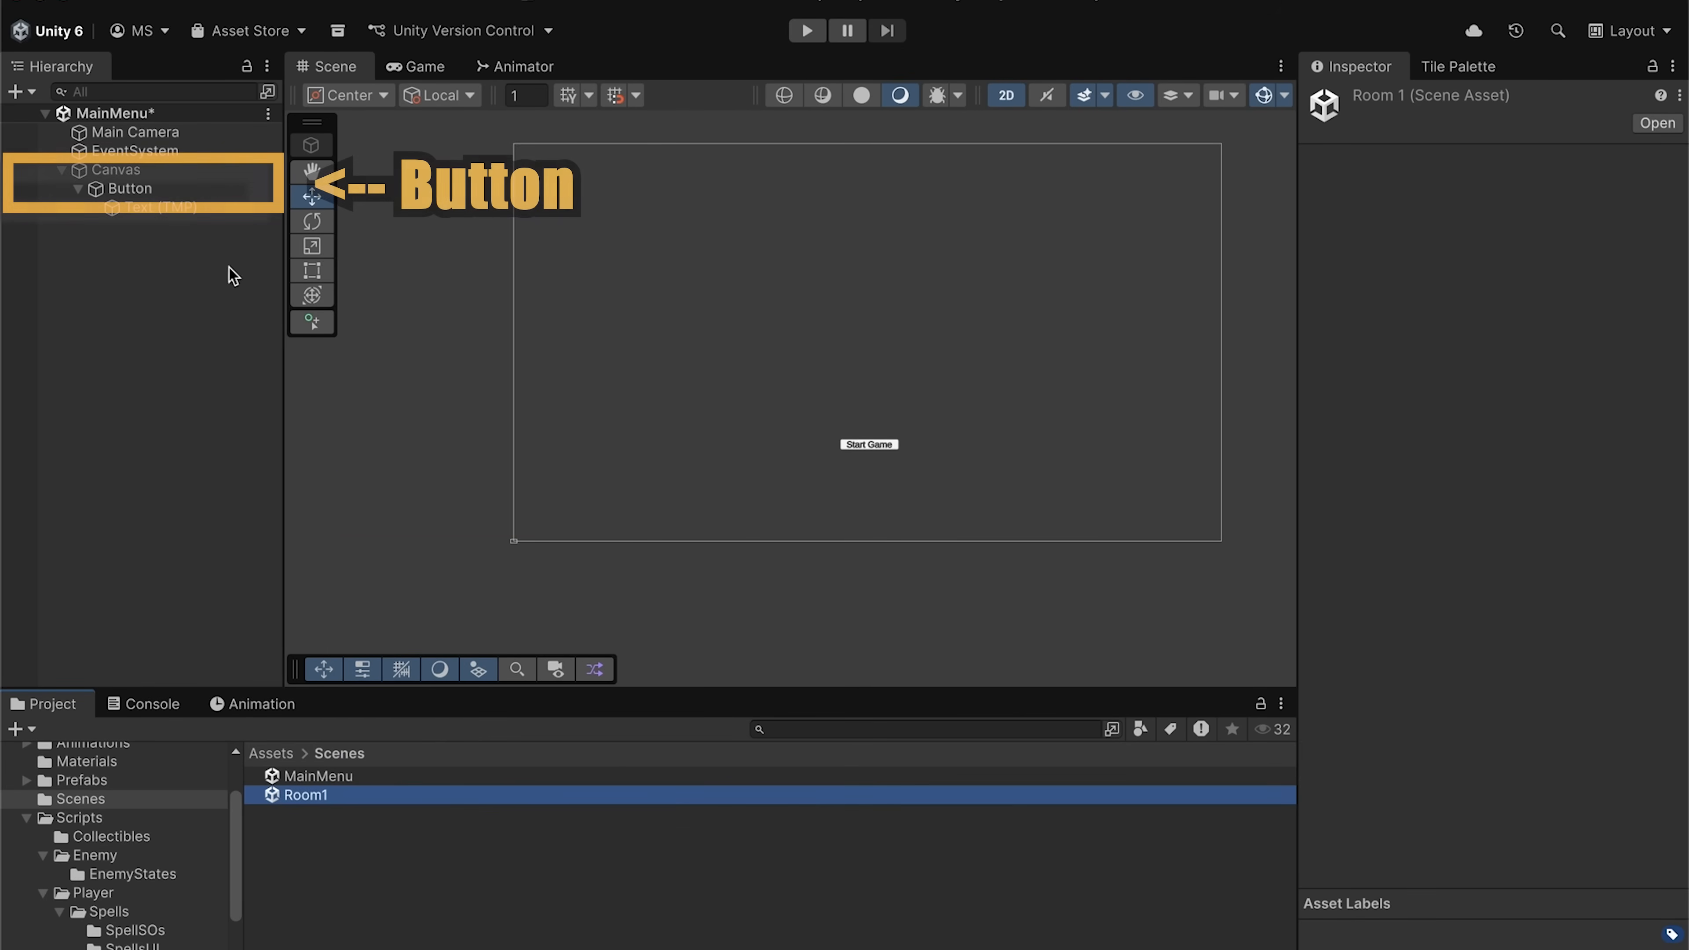
- Set Scene To Load in the Button object's Scene Changer component to Room1
left_click(177, 189)
scroll(1401, 525, "down", 5)
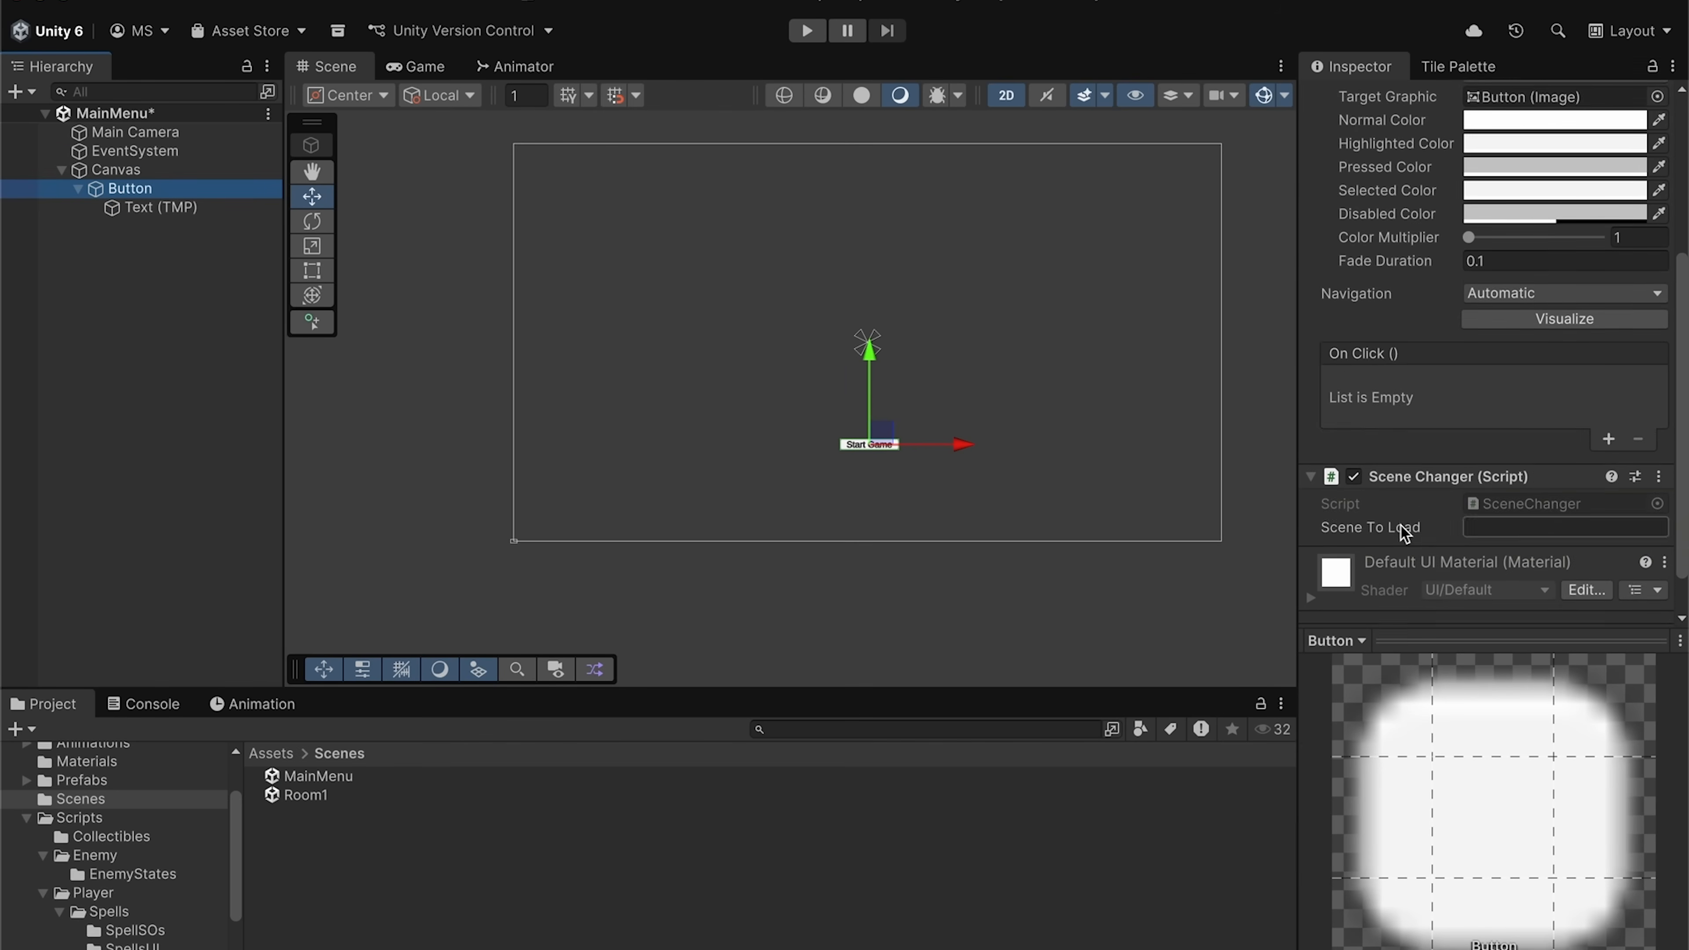
left_click(1514, 479)
type("Room1")
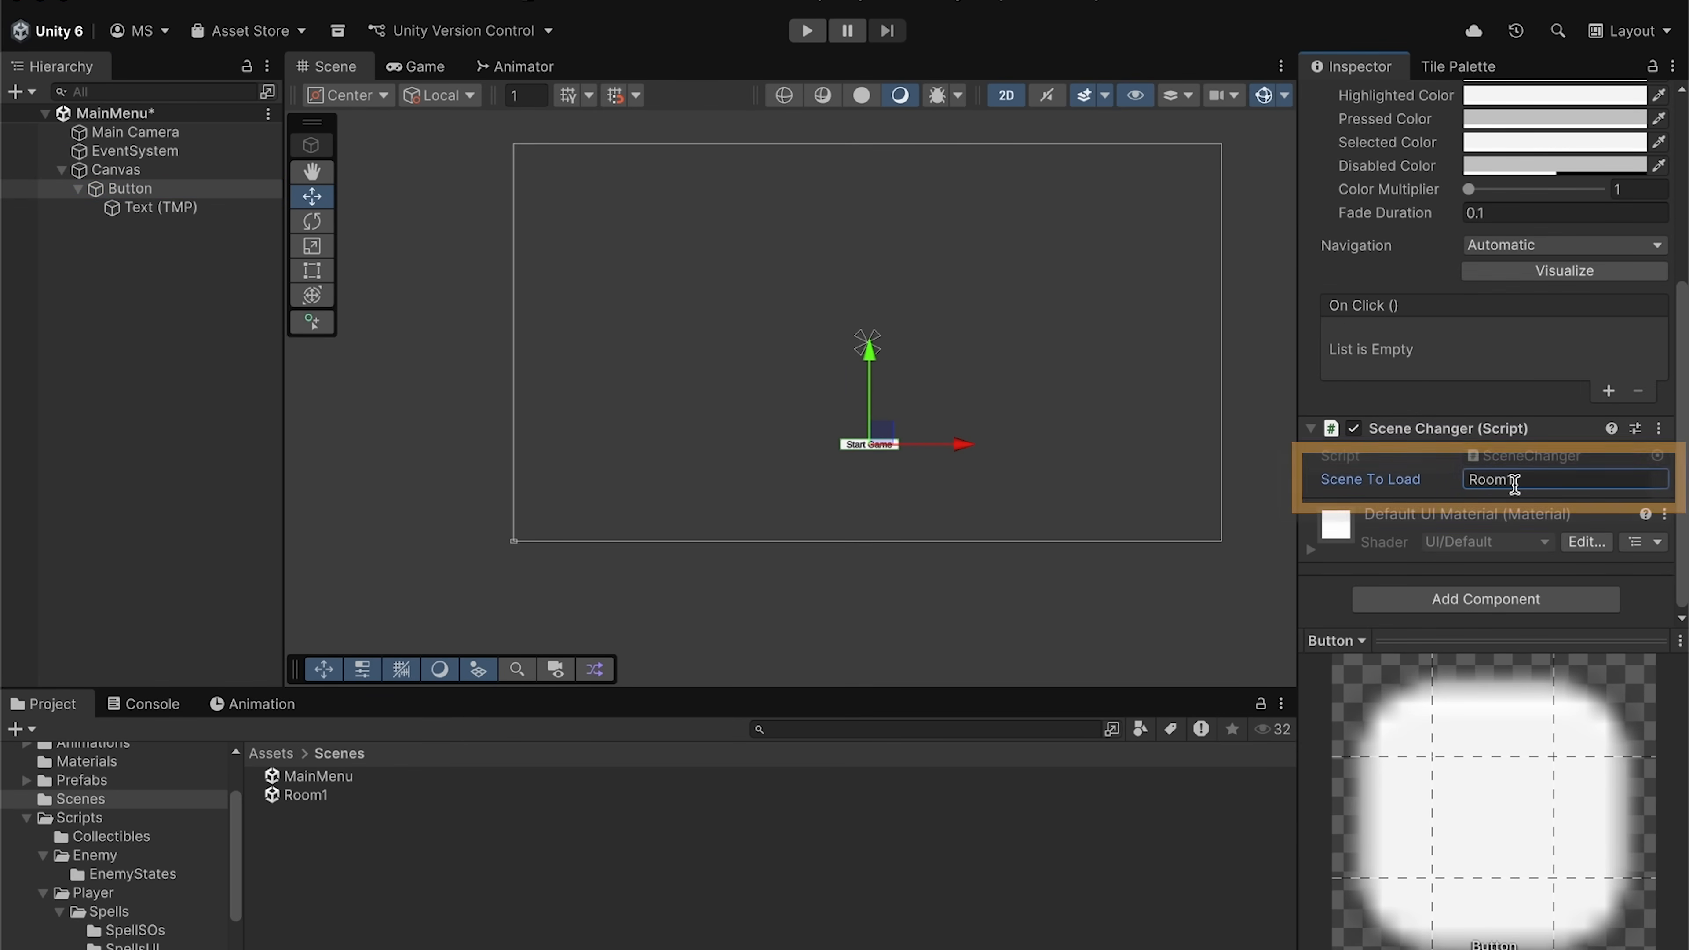
- Add an On Click () entry that targets the button's own Scene Changer component and review the SceneChanger functions it offers
left_click(1608, 392)
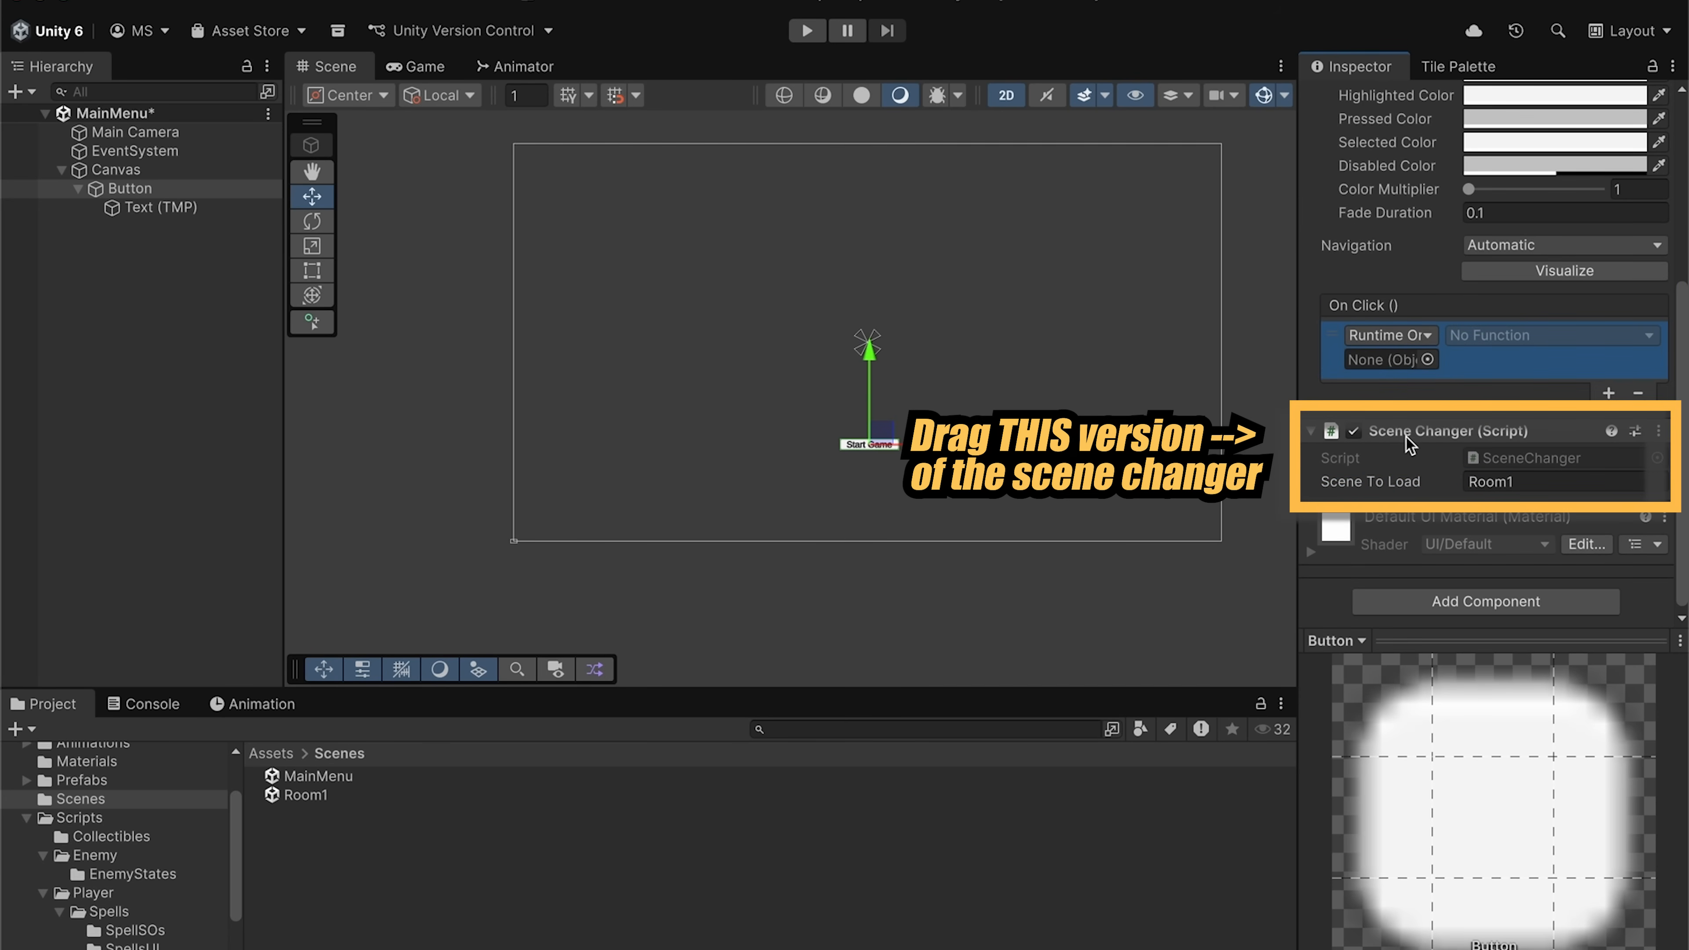
left_click_drag(1406, 437, 1399, 360)
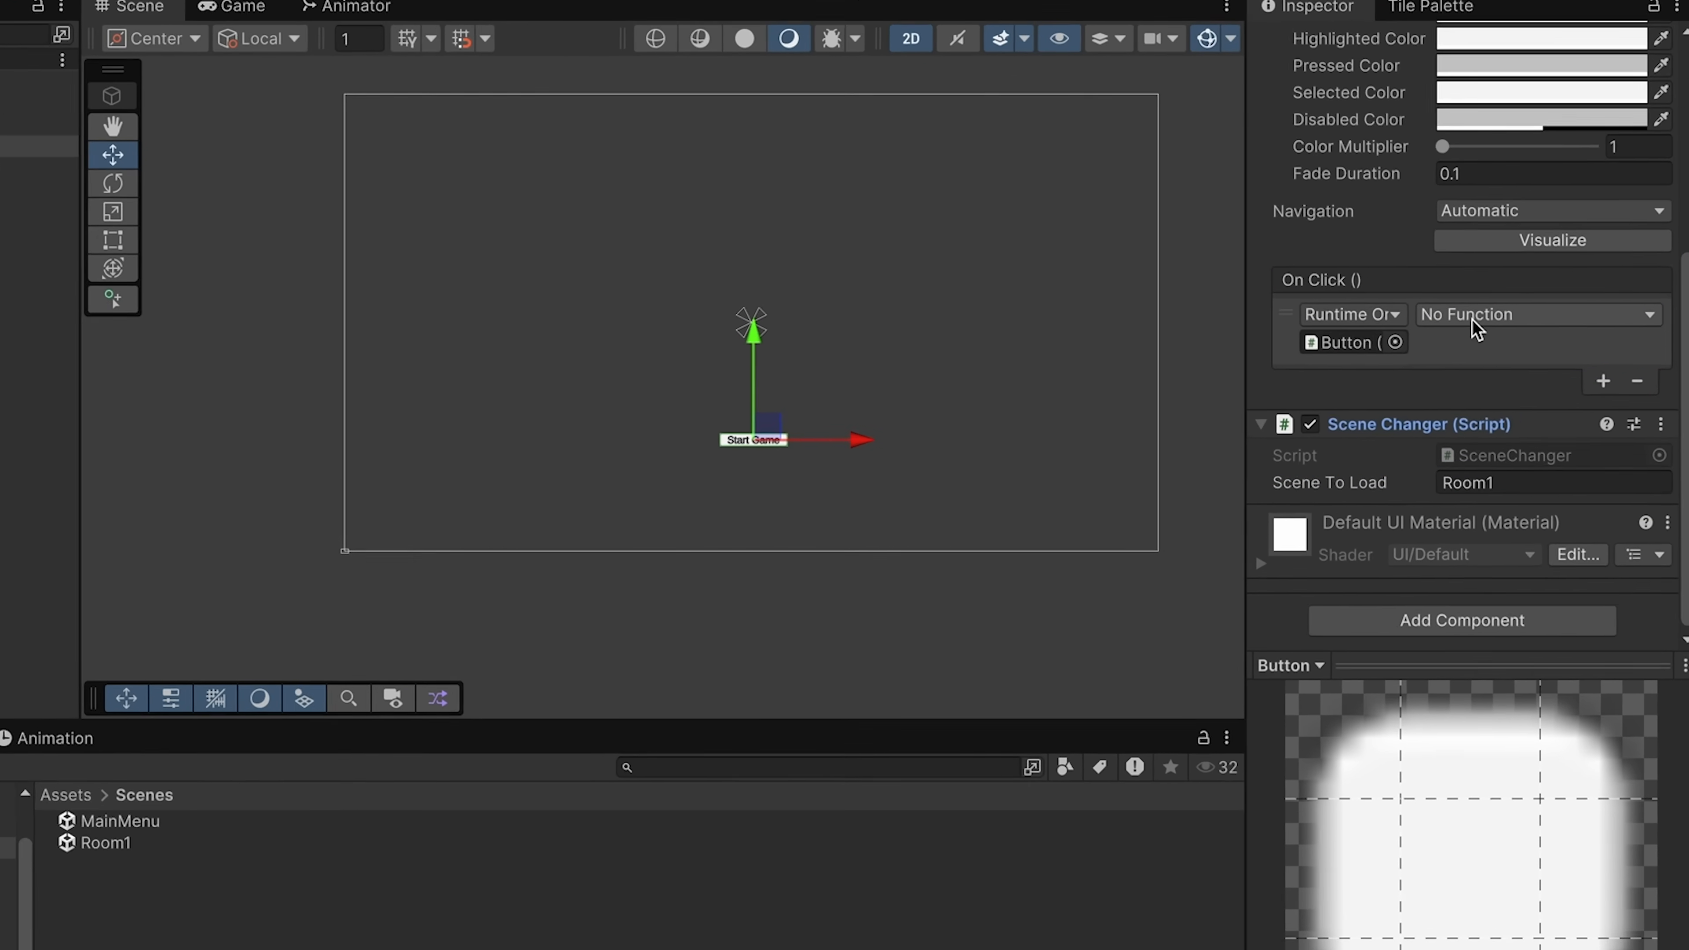
left_click(1470, 335)
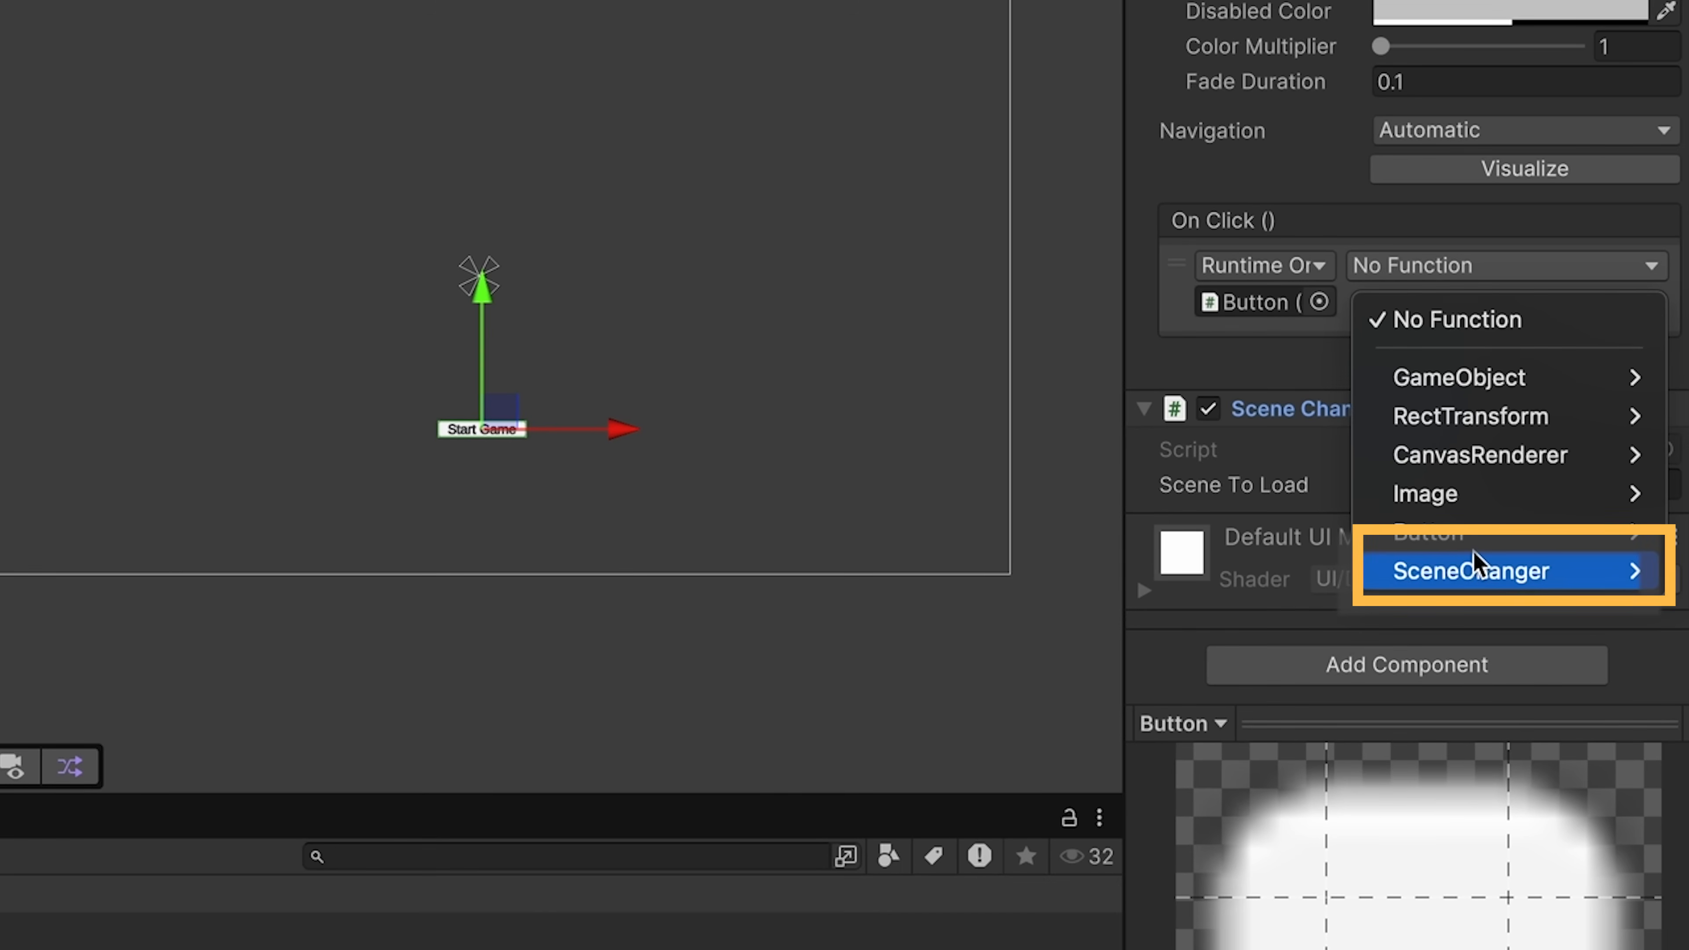
mouse_move(1473, 562)
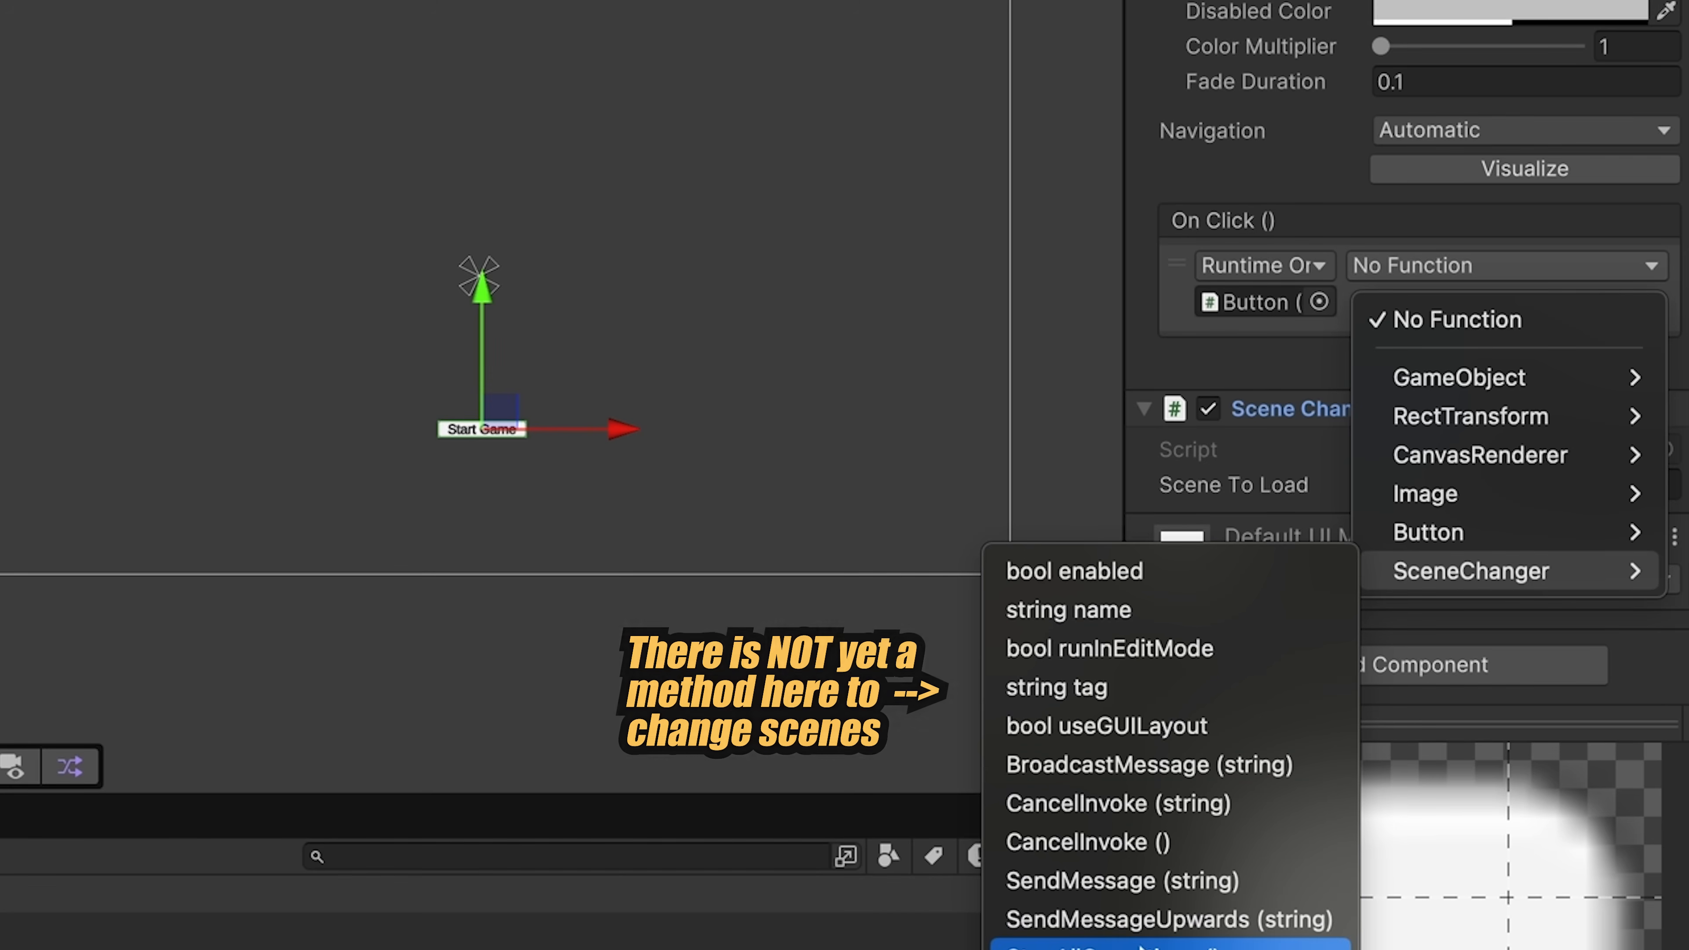
left_click(1651, 682)
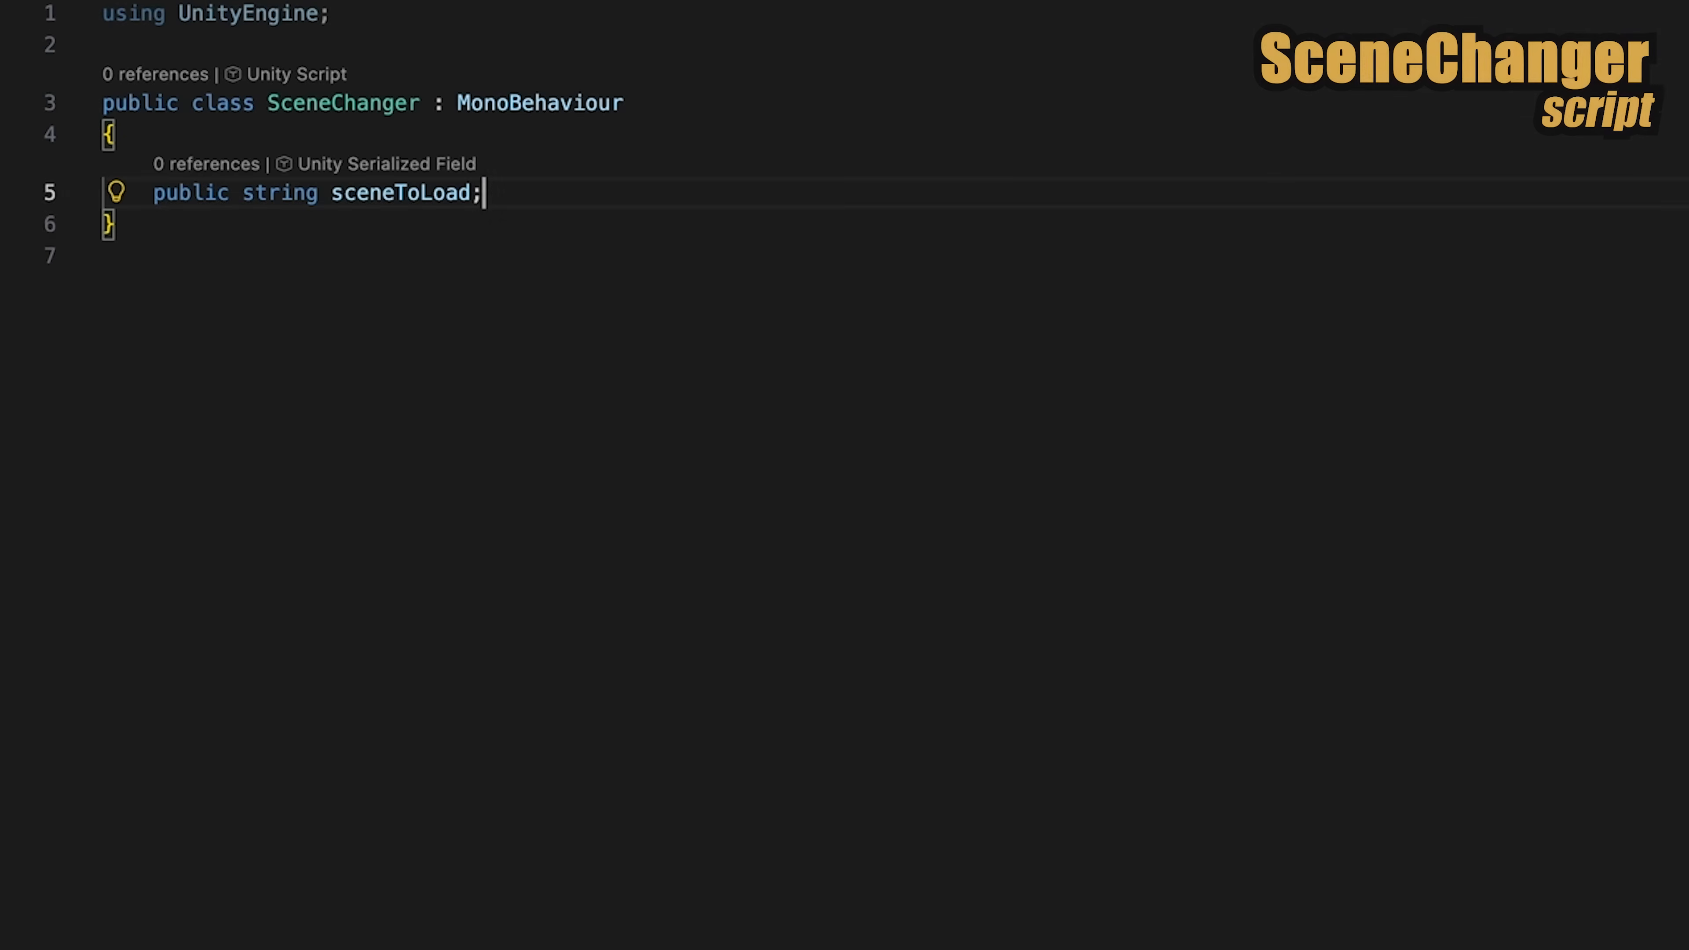
- In the SceneChanger script, add a public void method ChangeSceneNow() that calls SceneManager.LoadScene(sceneToLoad)
key("Return")
key("Return")
key("Return")
key("Return")
type("public void ")
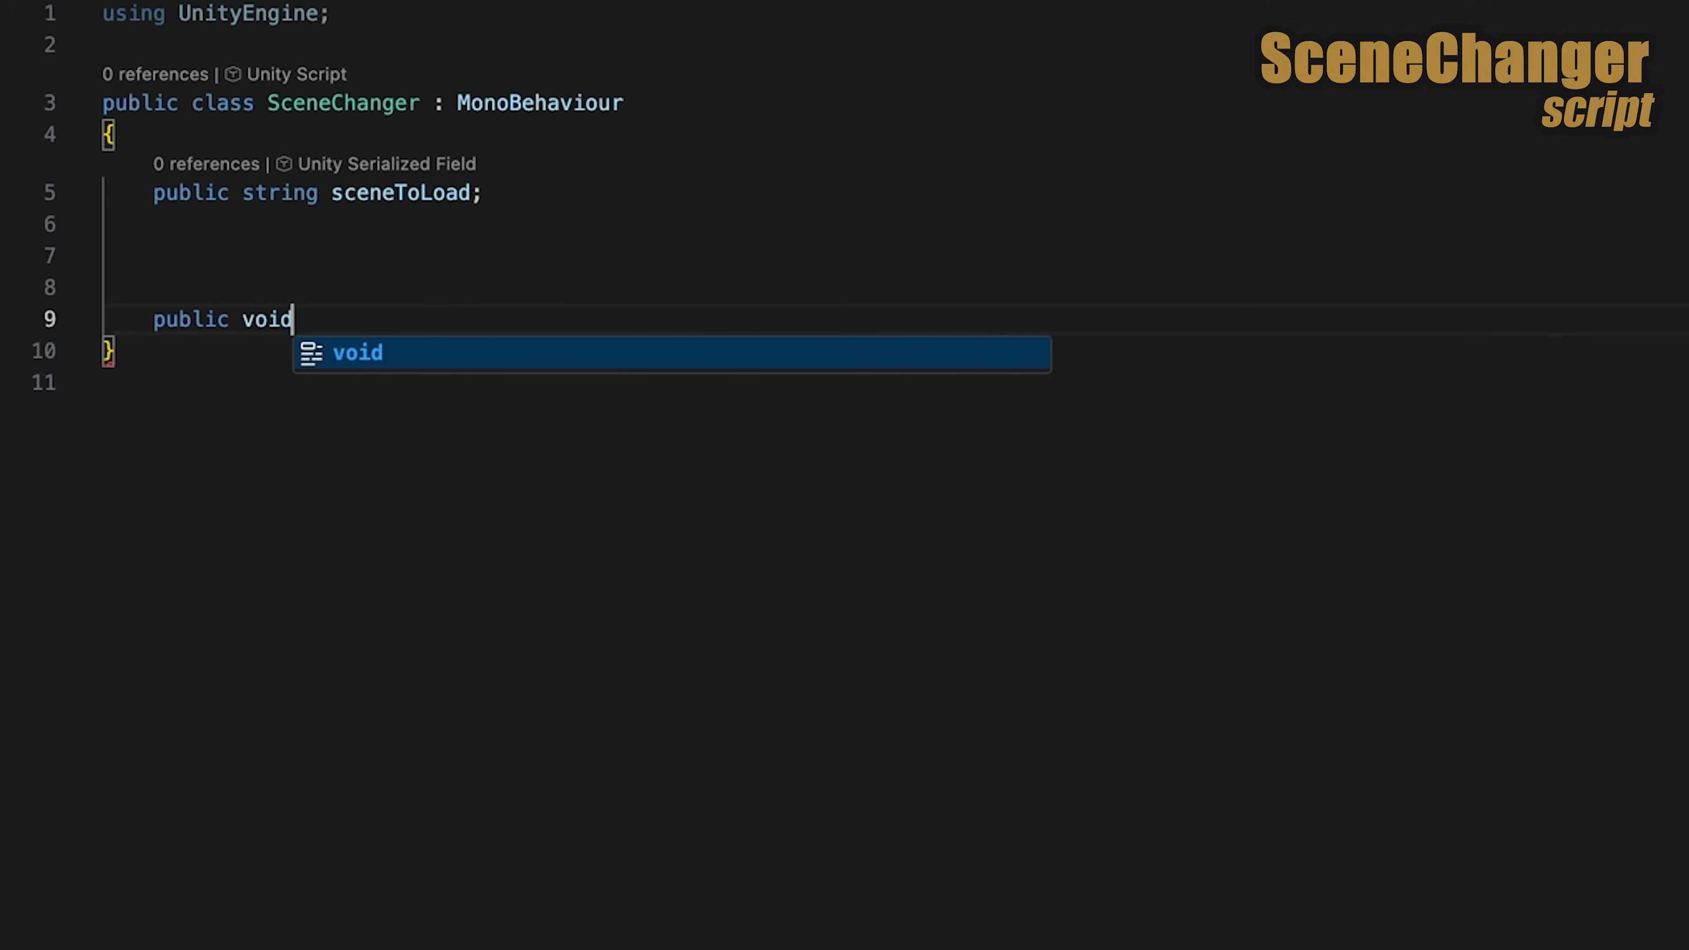
type("ChangeSe")
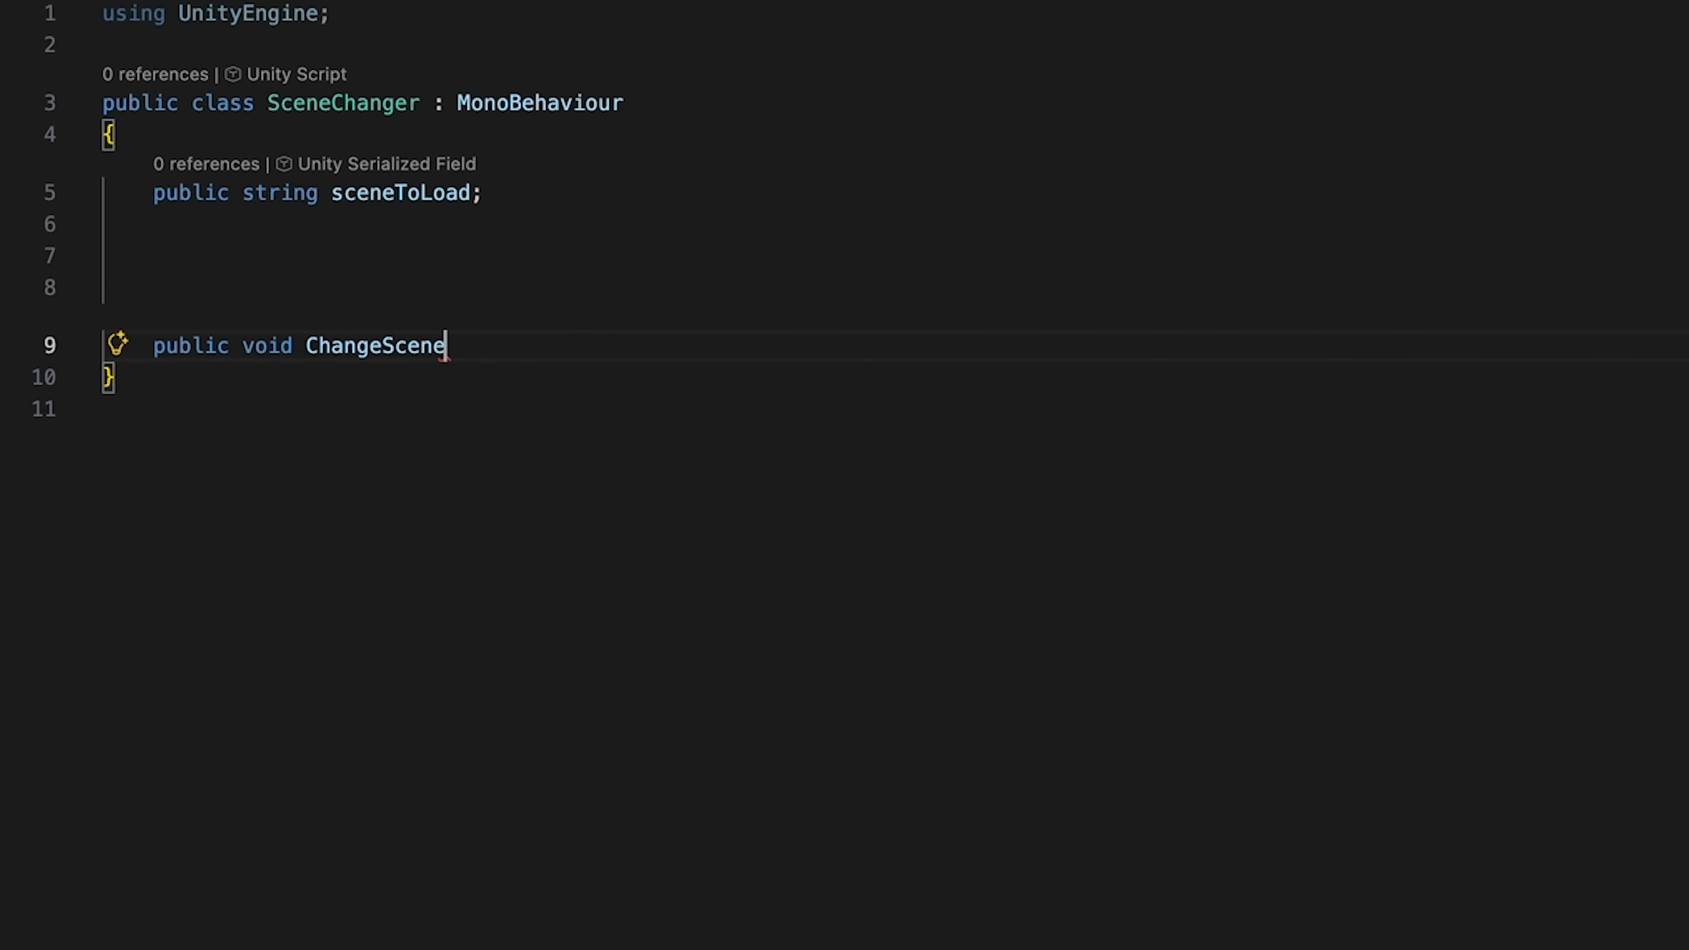
key("Return")
type("Sc")
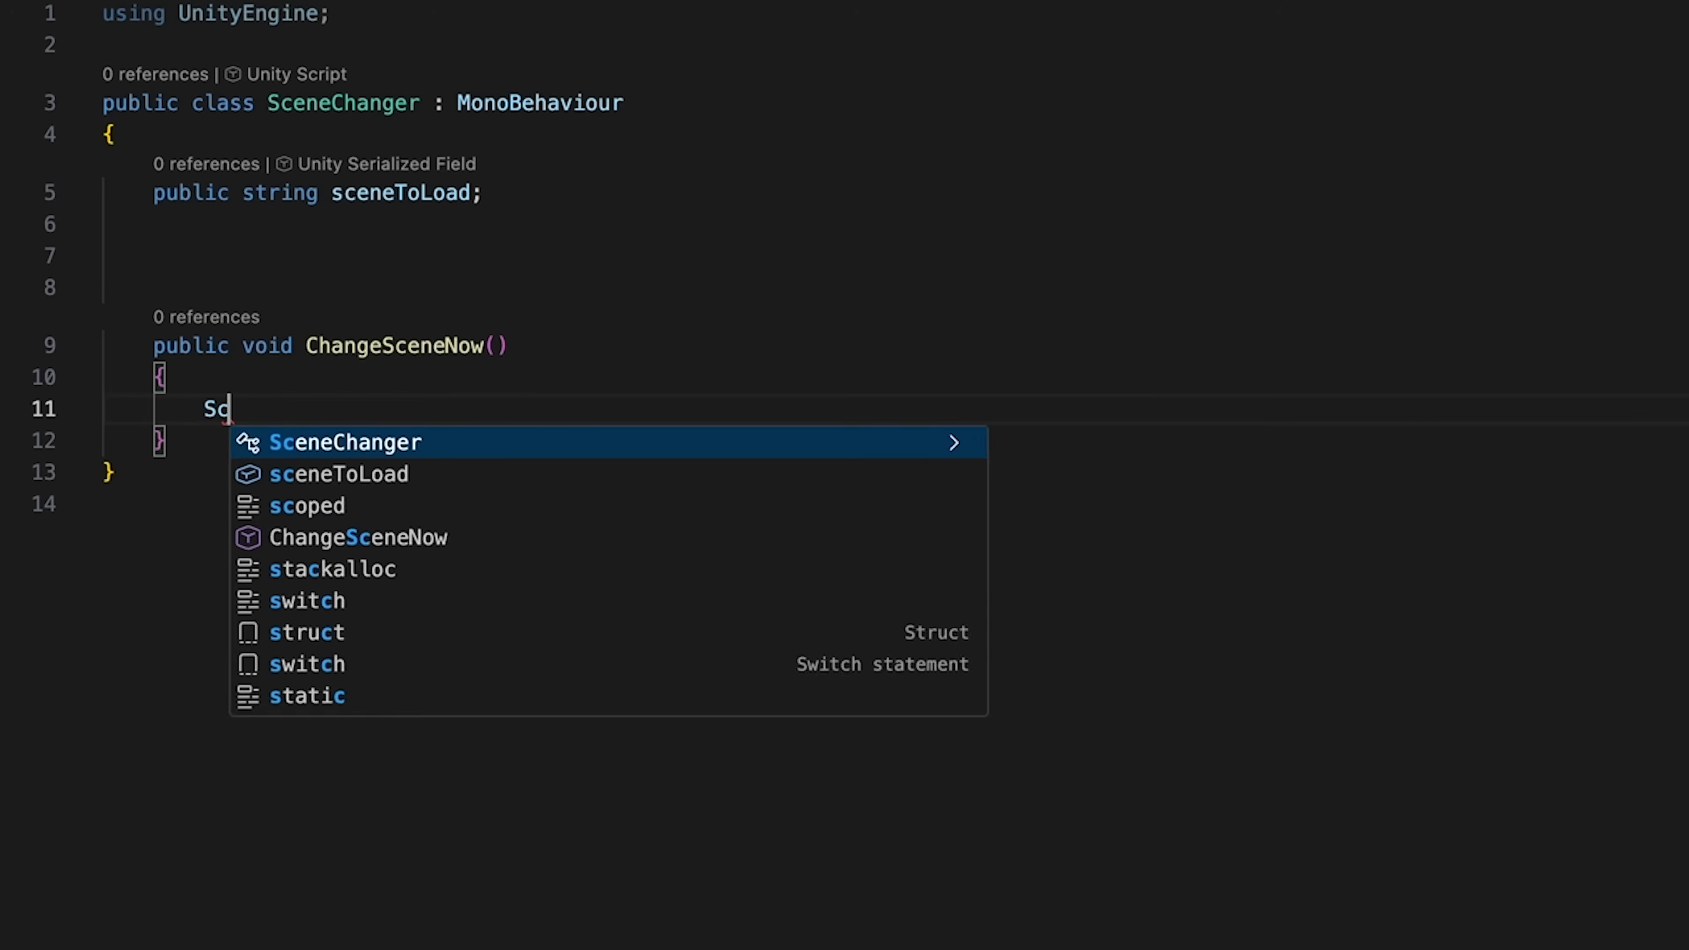
type("eneManager.LoadSce")
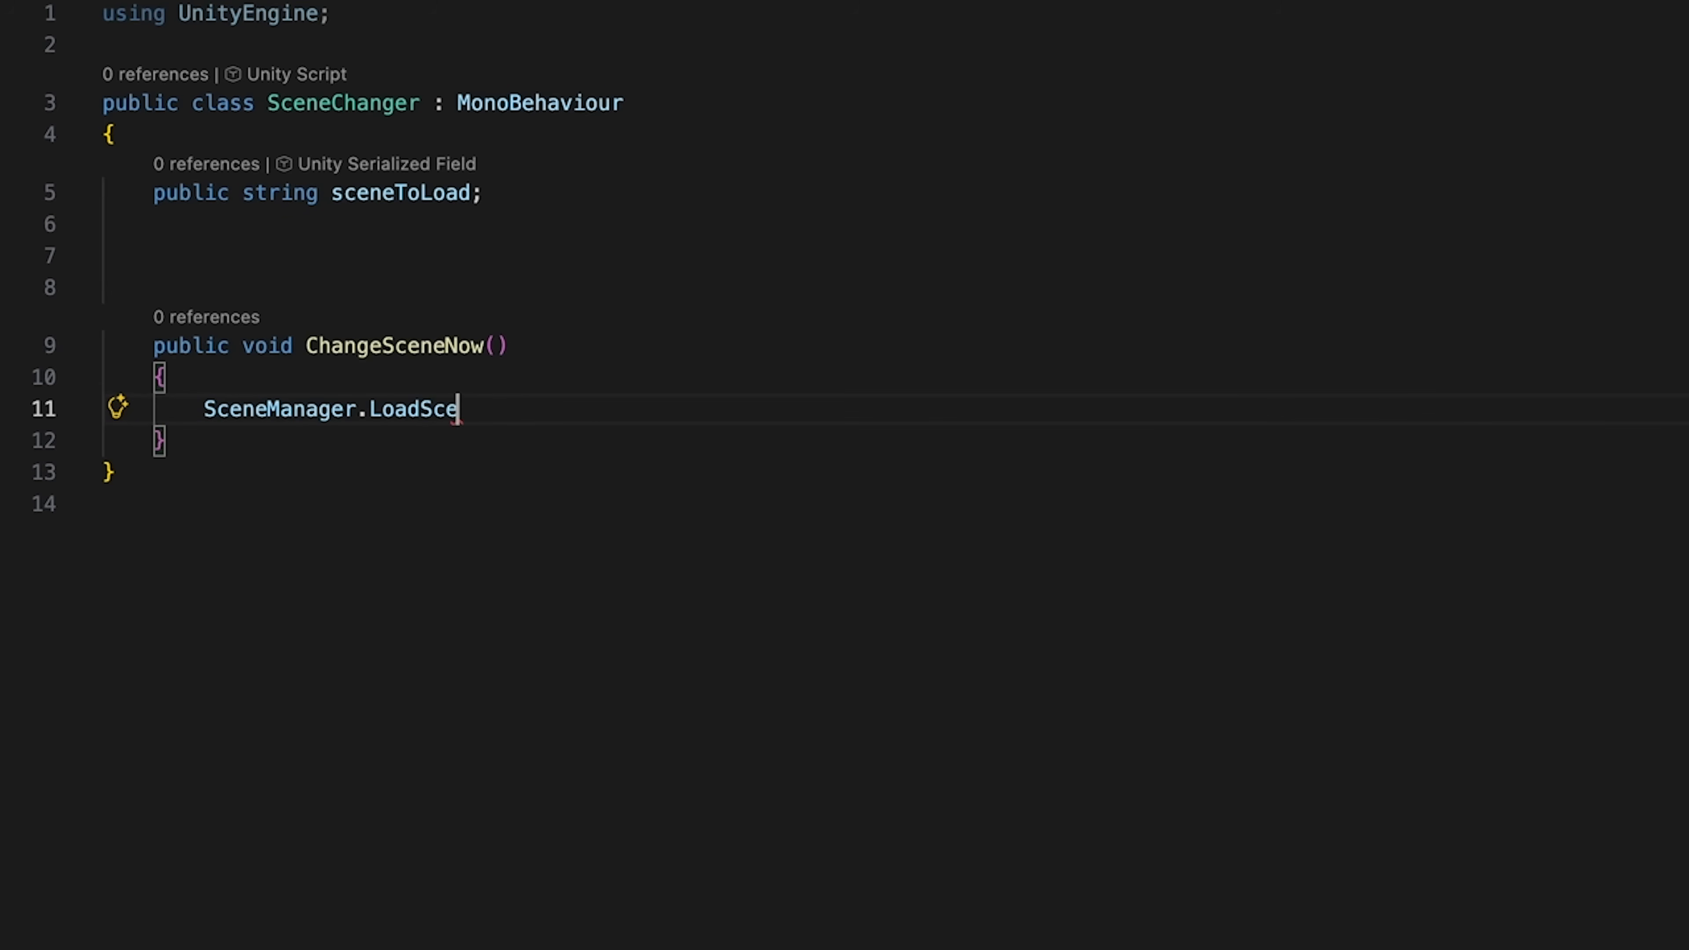
type("ne(sceneToLoad);")
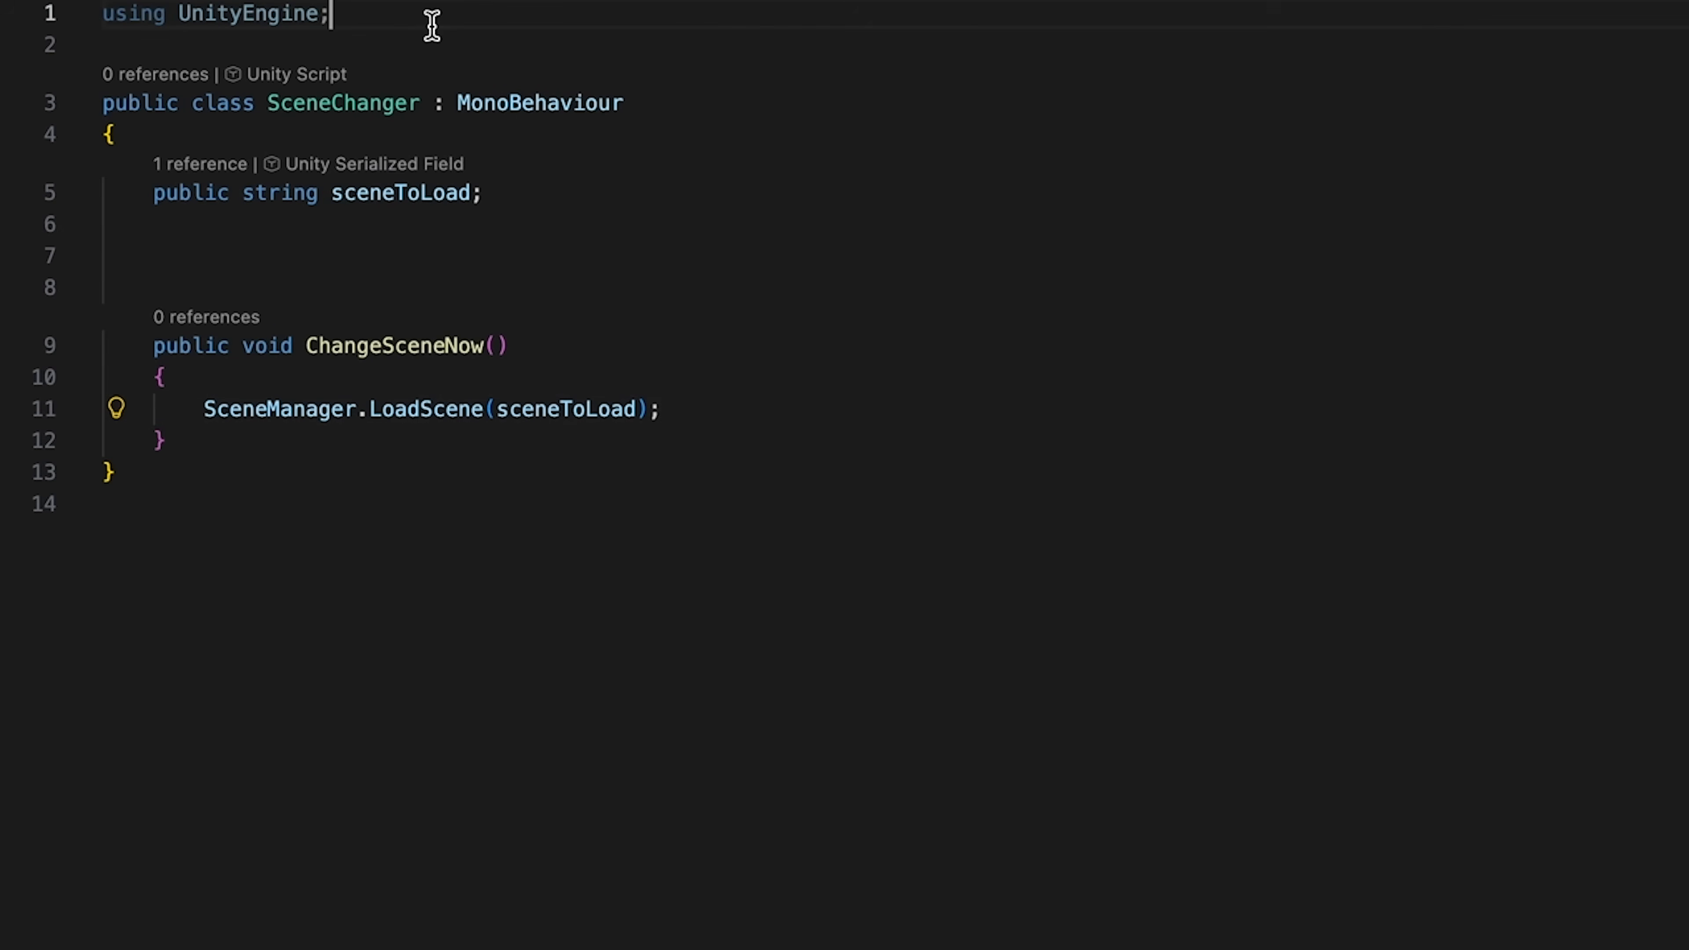
- Add the line using UnityEngine.SceneManagement; below the existing using UnityEngine line in the script
key("Return")
type("using ")
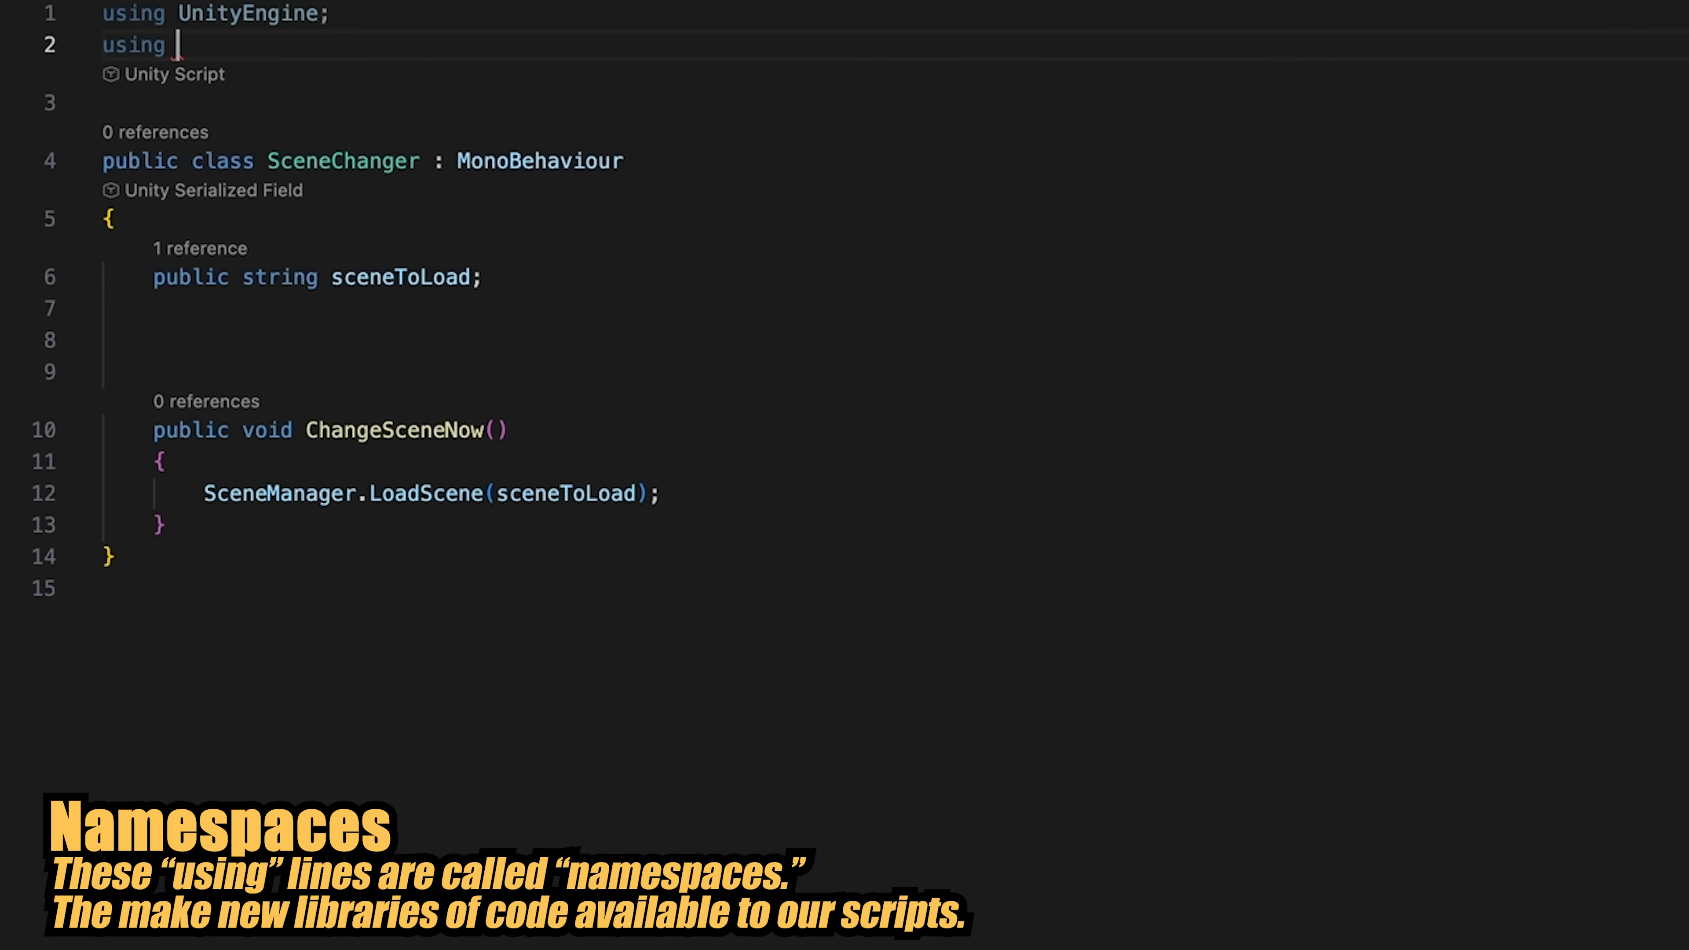
type("UnityE")
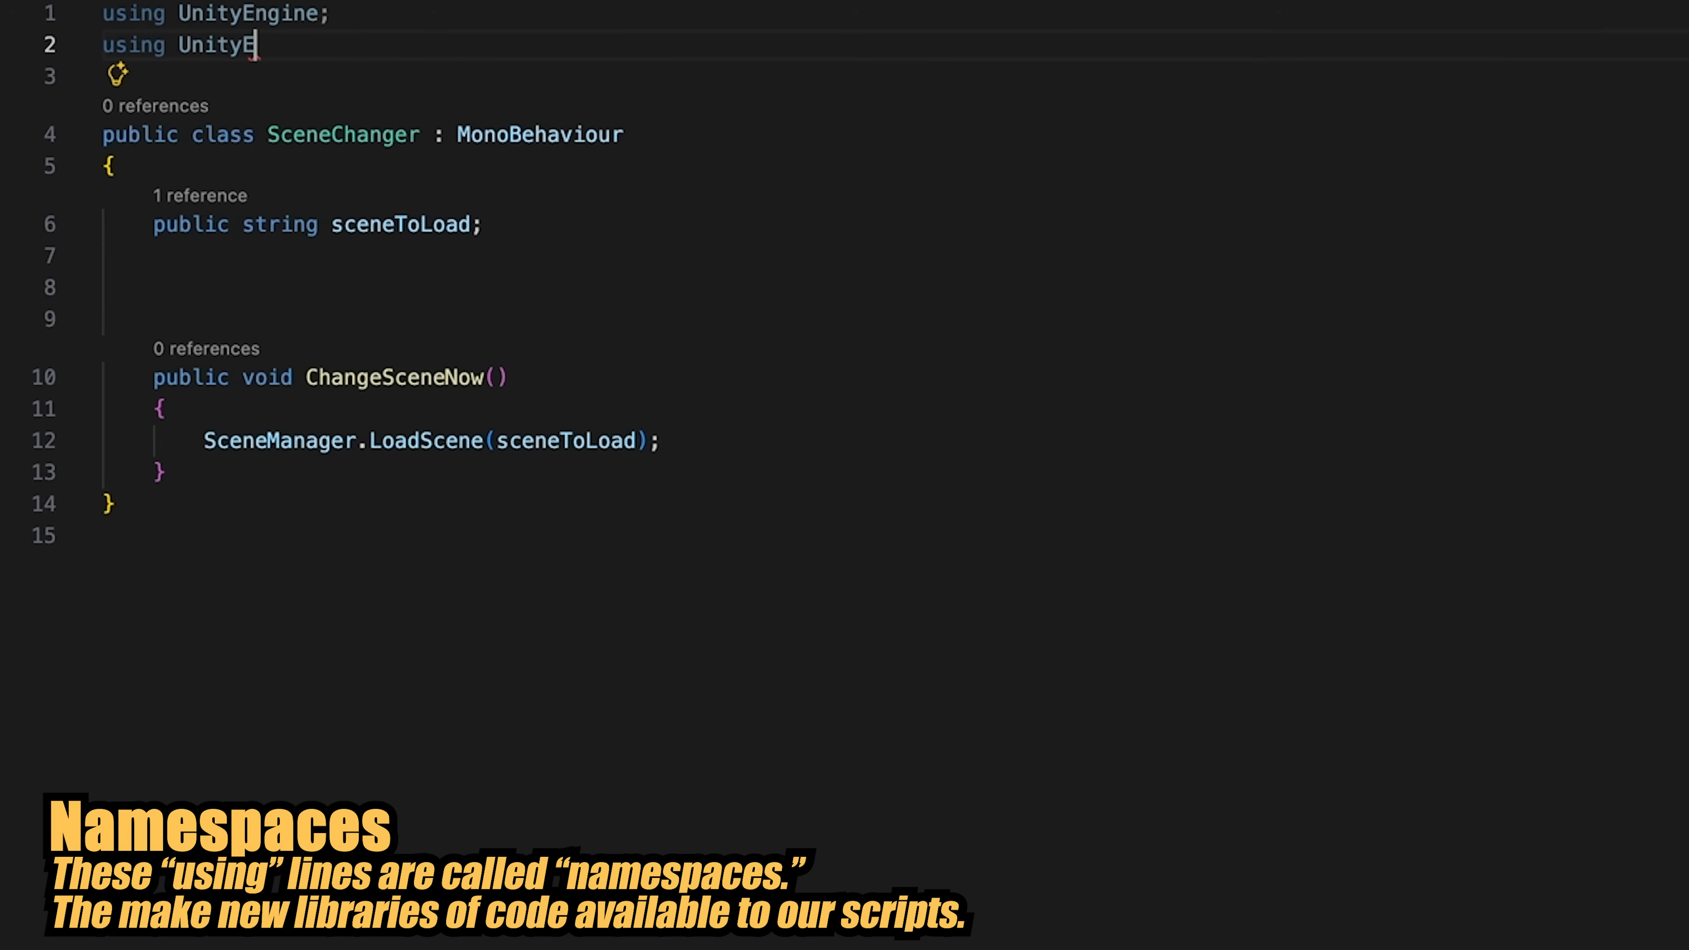
type("ngine.SceneManagement;")
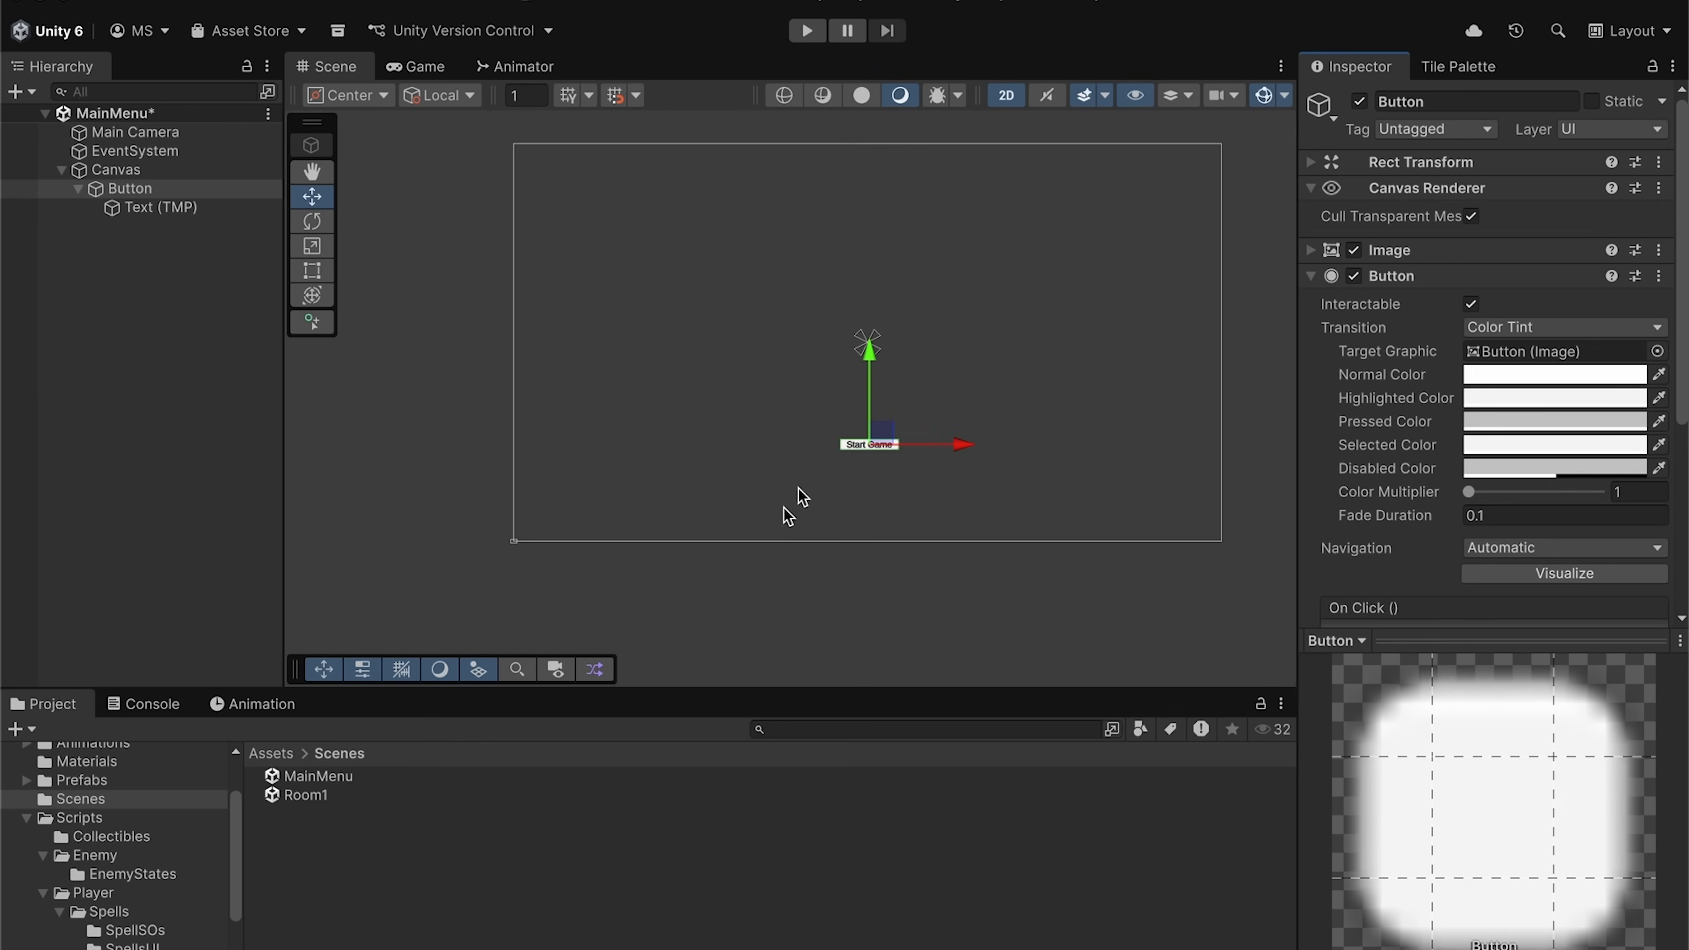
- Back in Unity, assign SceneChanger's ChangeSceneNow () to the button's On Click event and test the Start Game button in play mode
scroll(1346, 447, "down", 5)
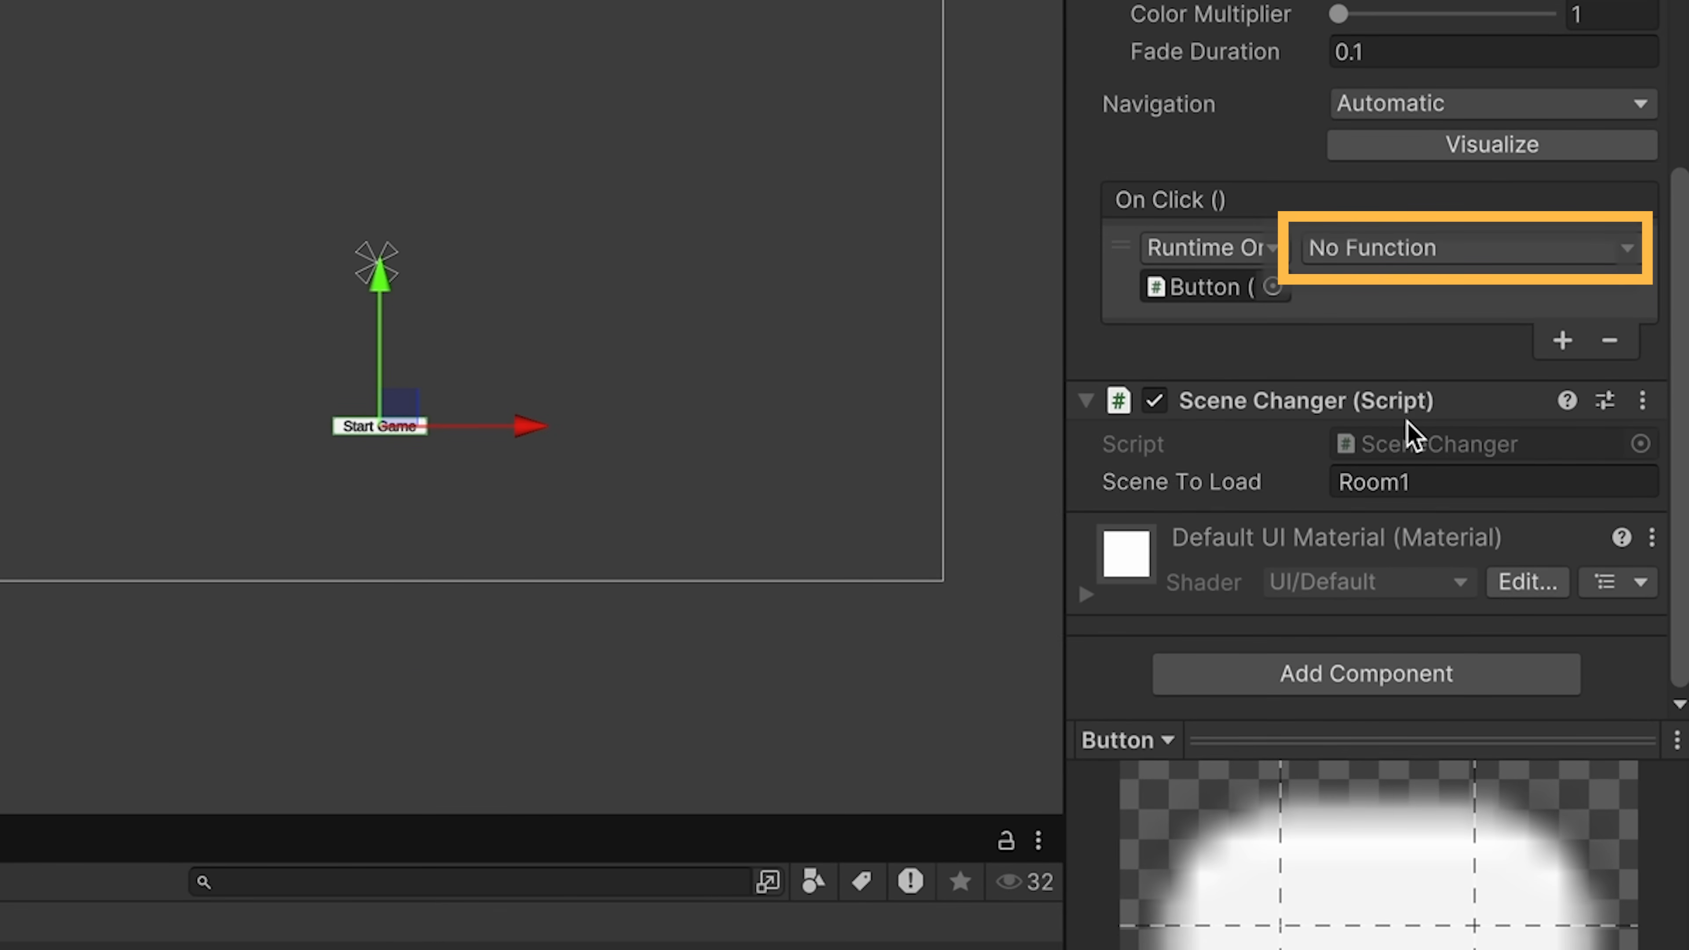
left_click(1410, 256)
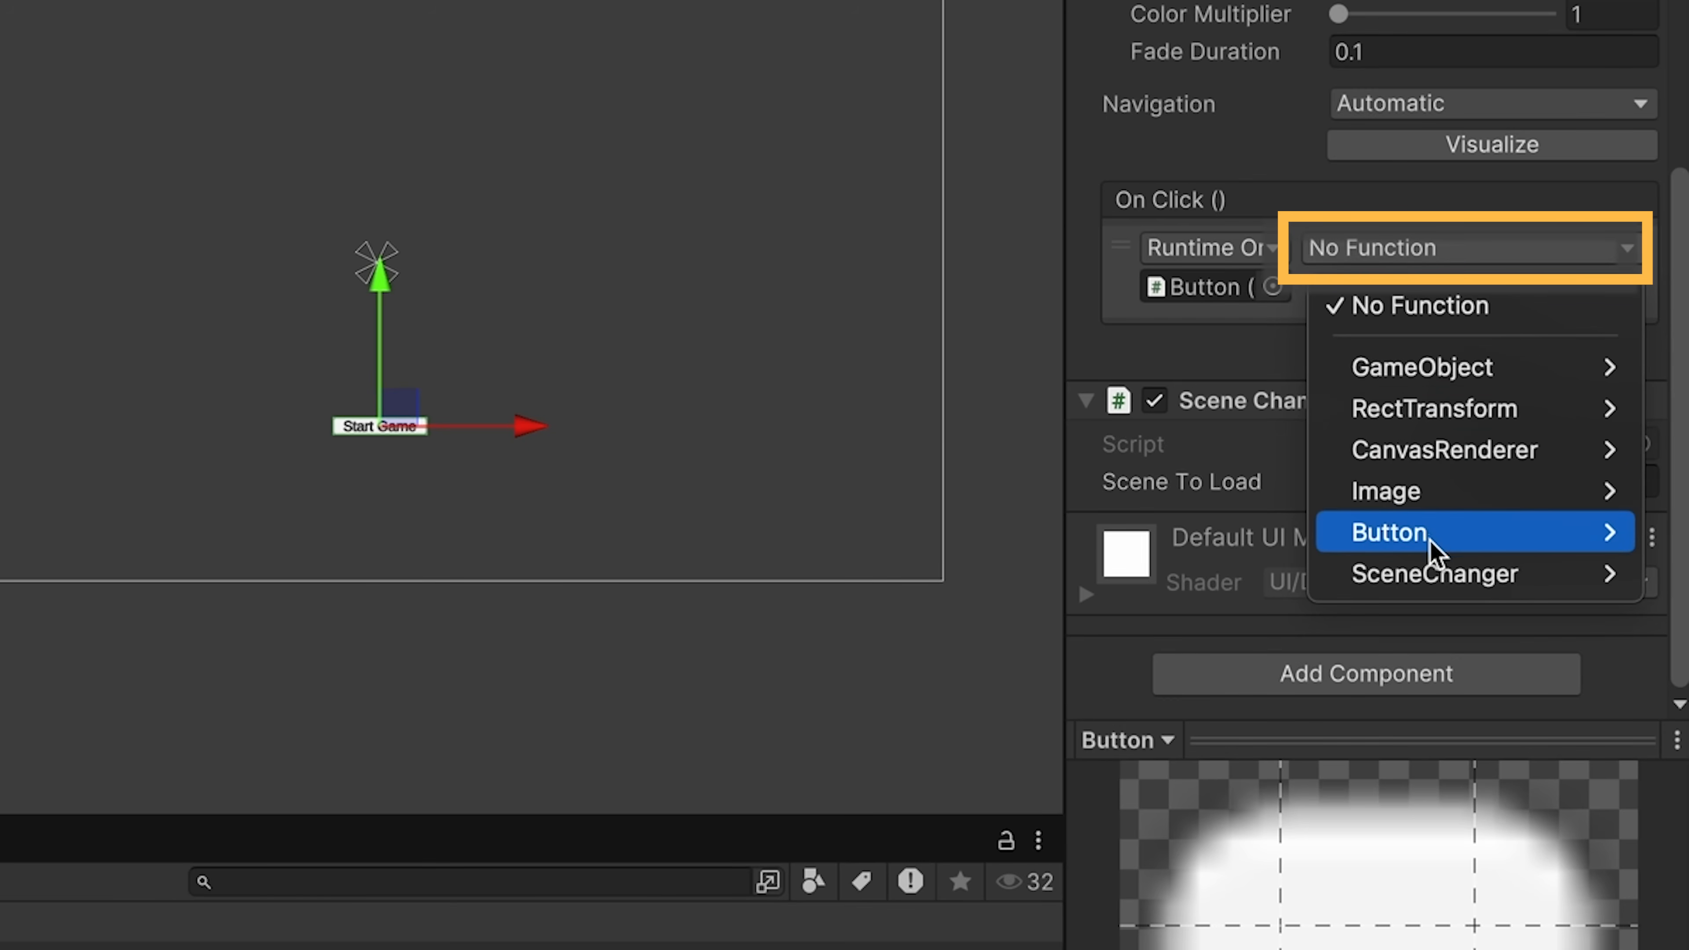
mouse_move(1417, 592)
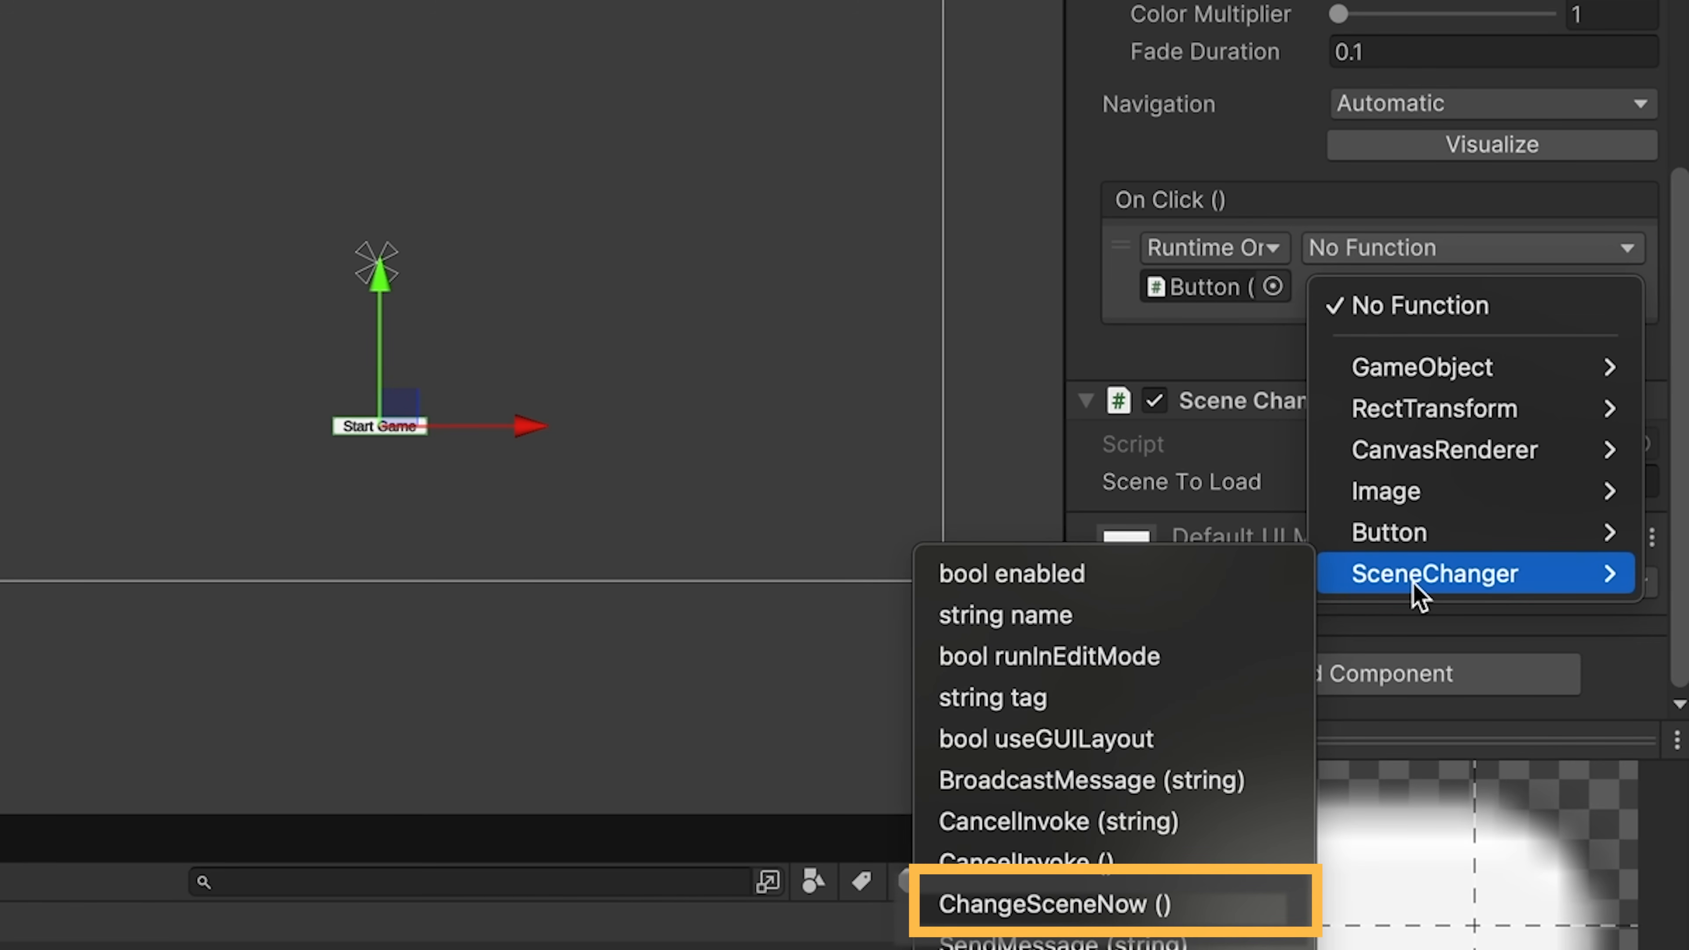
left_click(1130, 904)
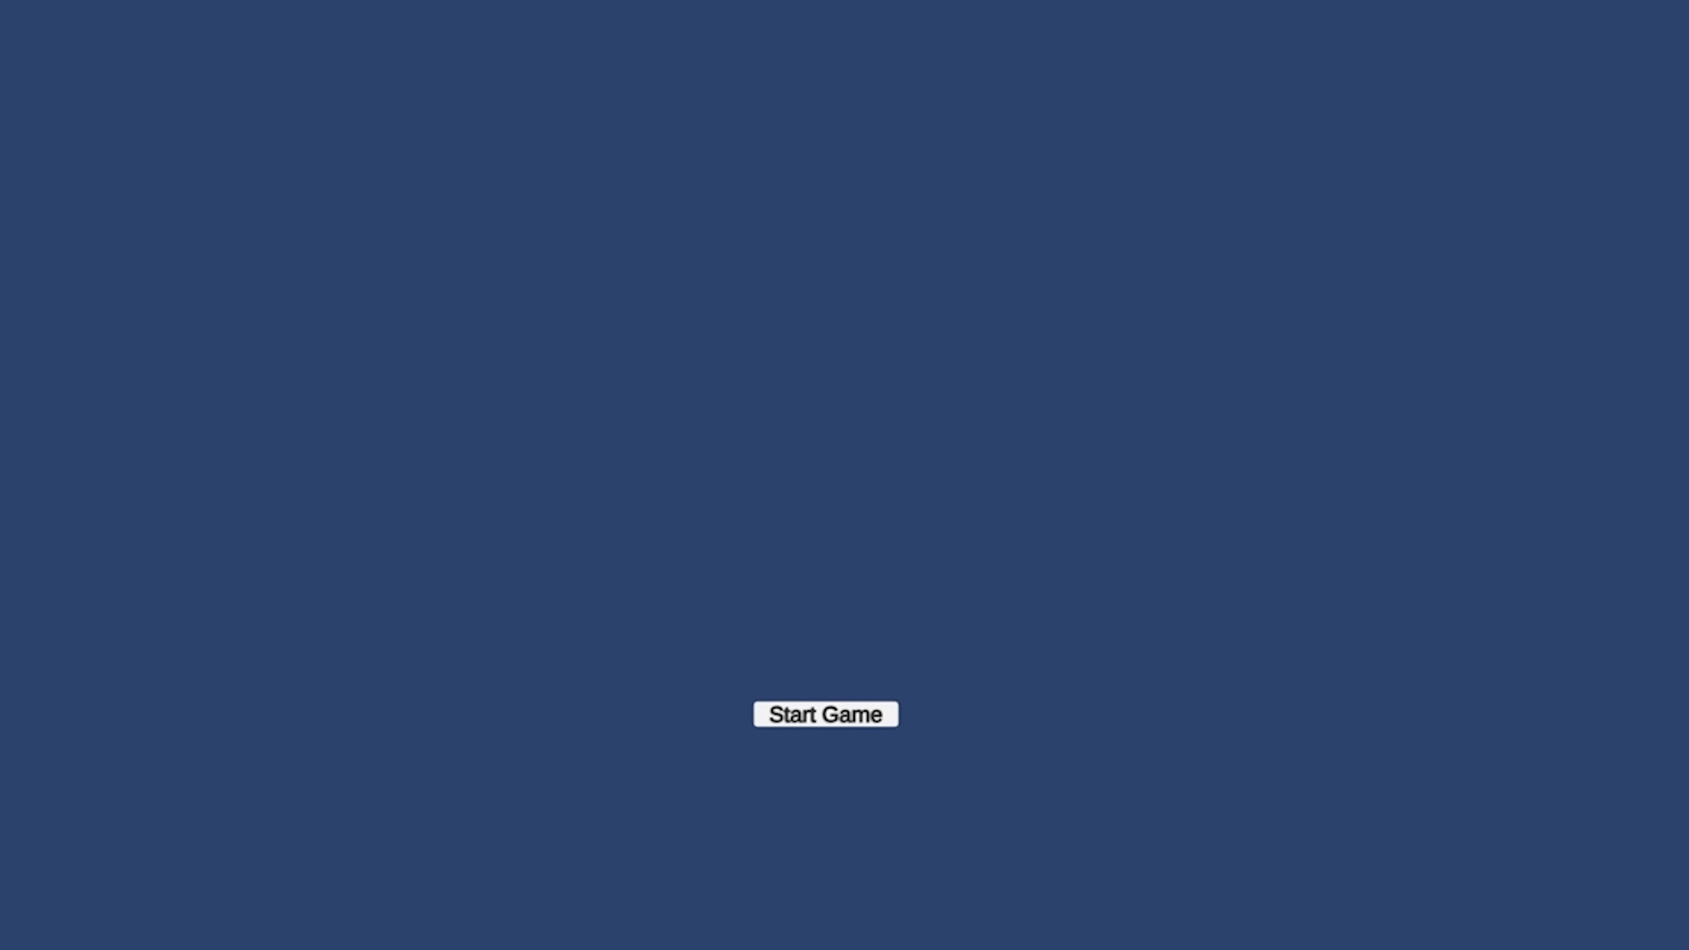
left_click(774, 714)
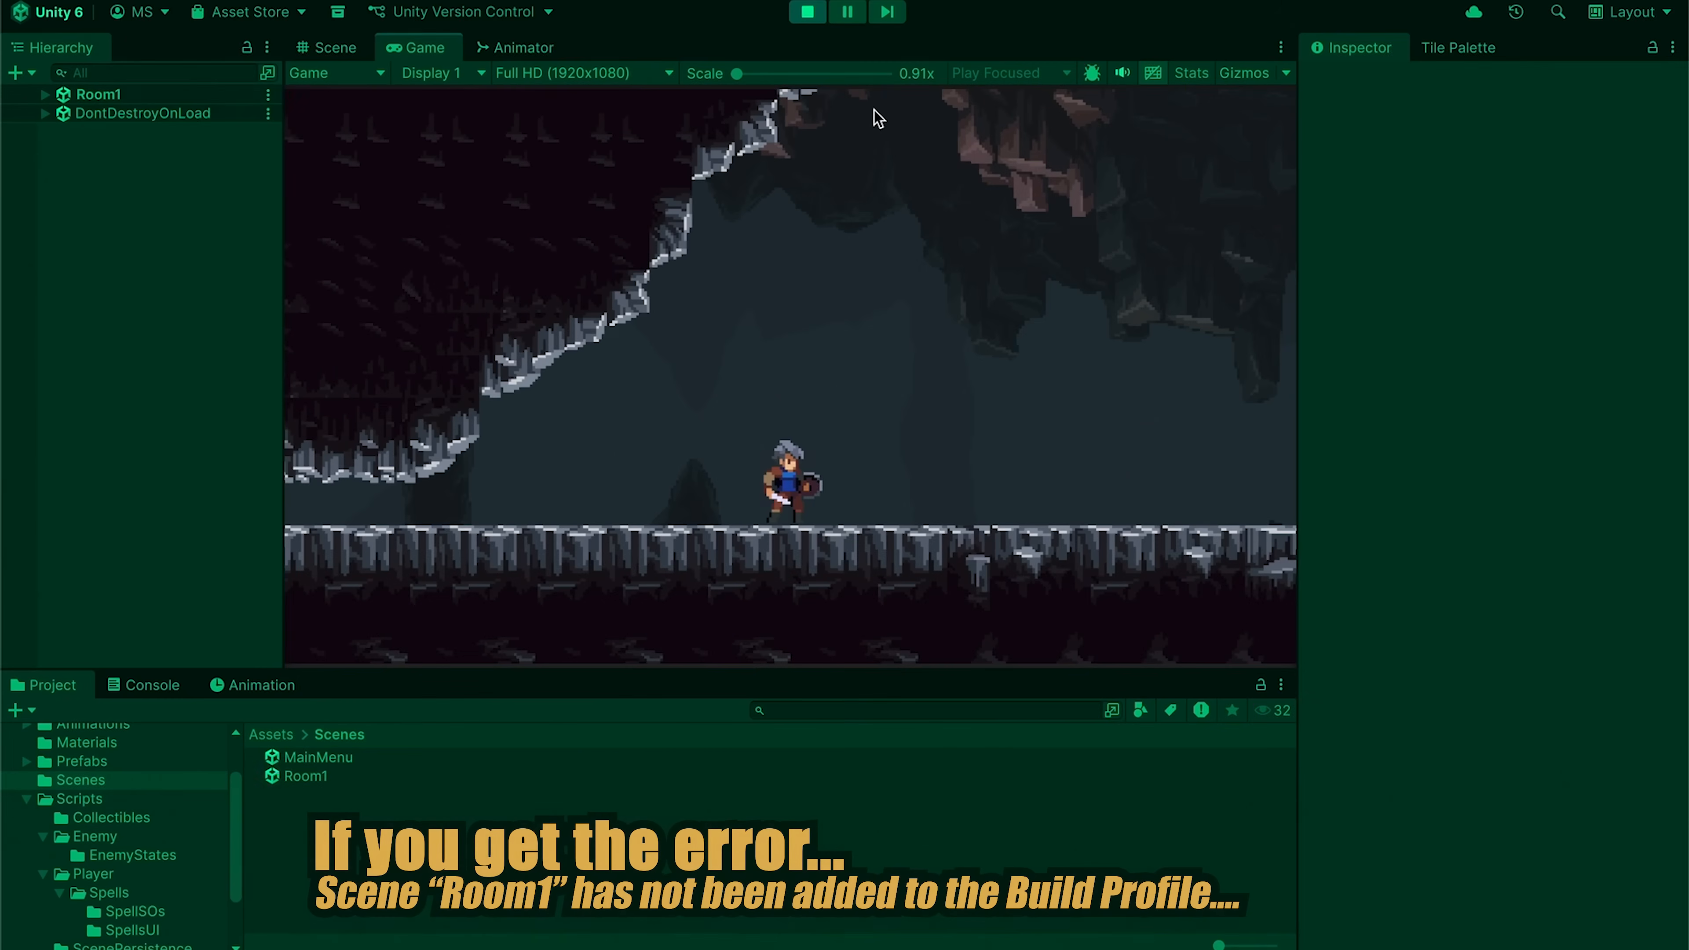
left_click(808, 12)
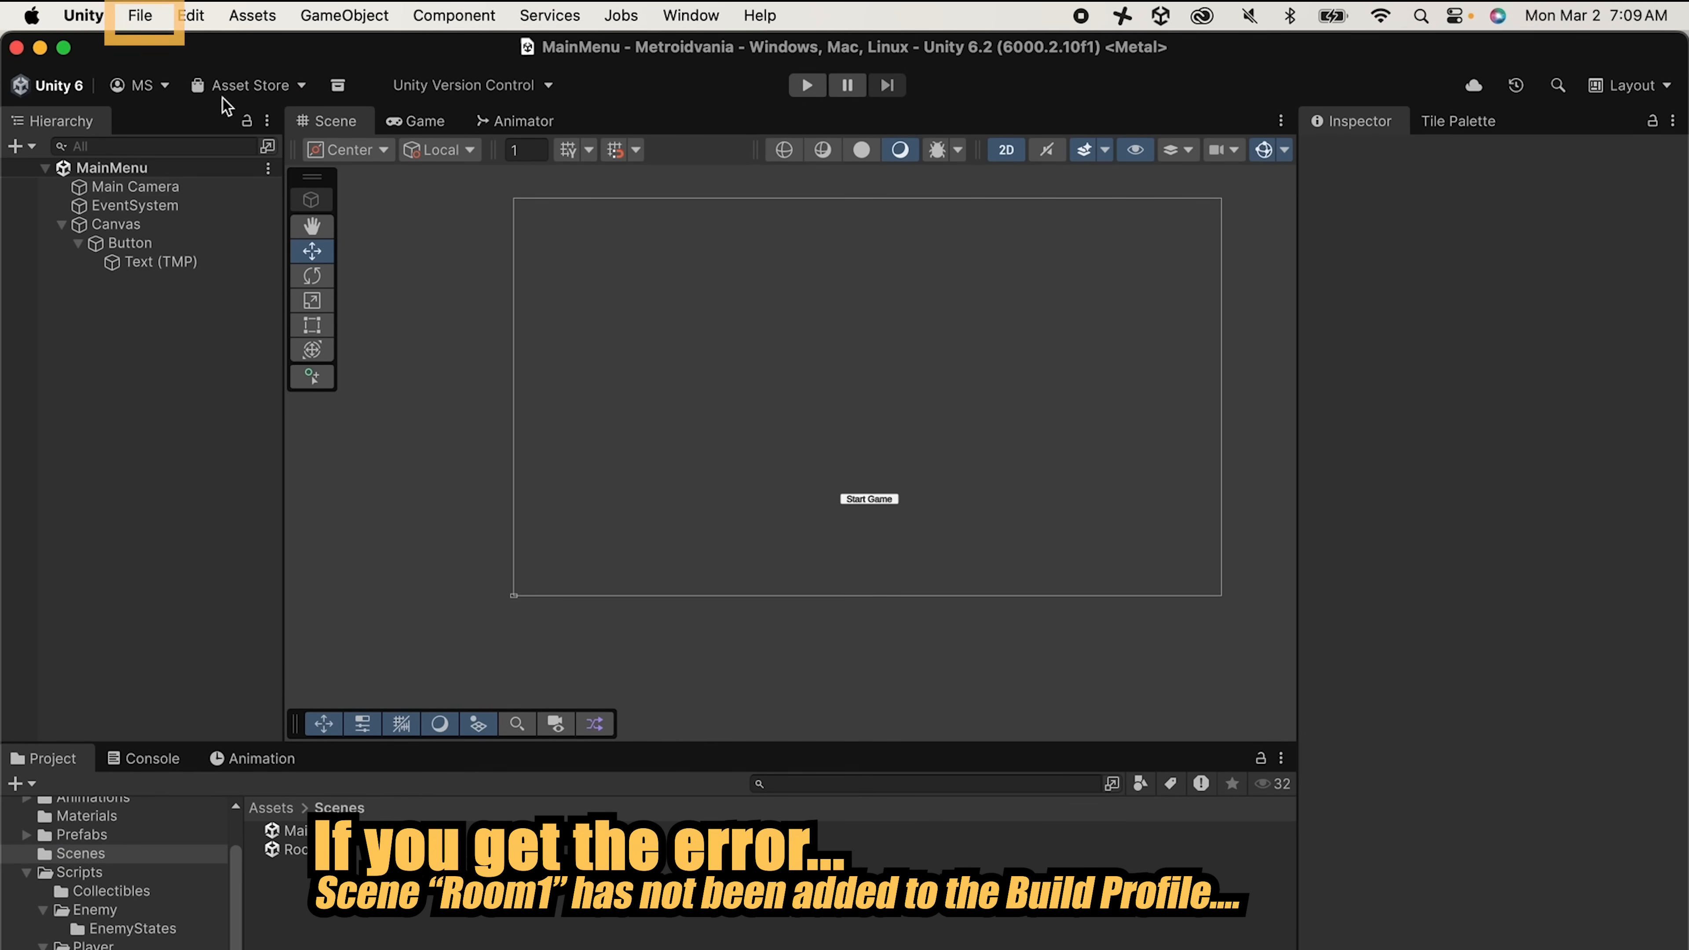
- Add the MainMenu scene to the shared Scene List in the Build Profiles
left_click(139, 15)
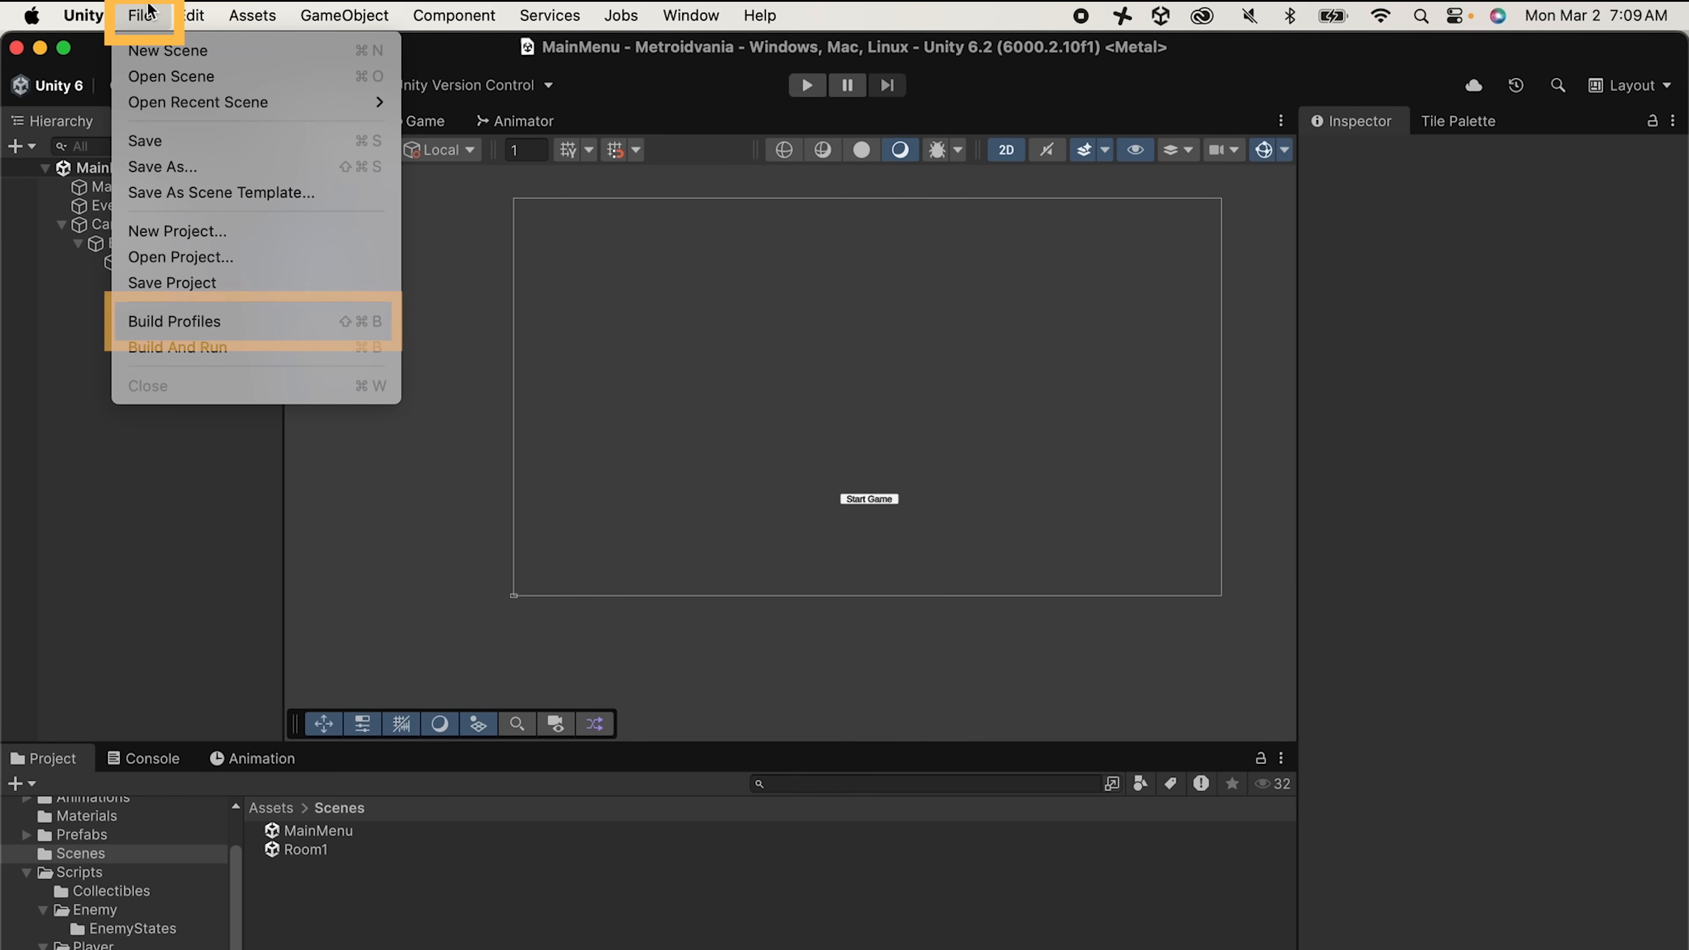
left_click(192, 324)
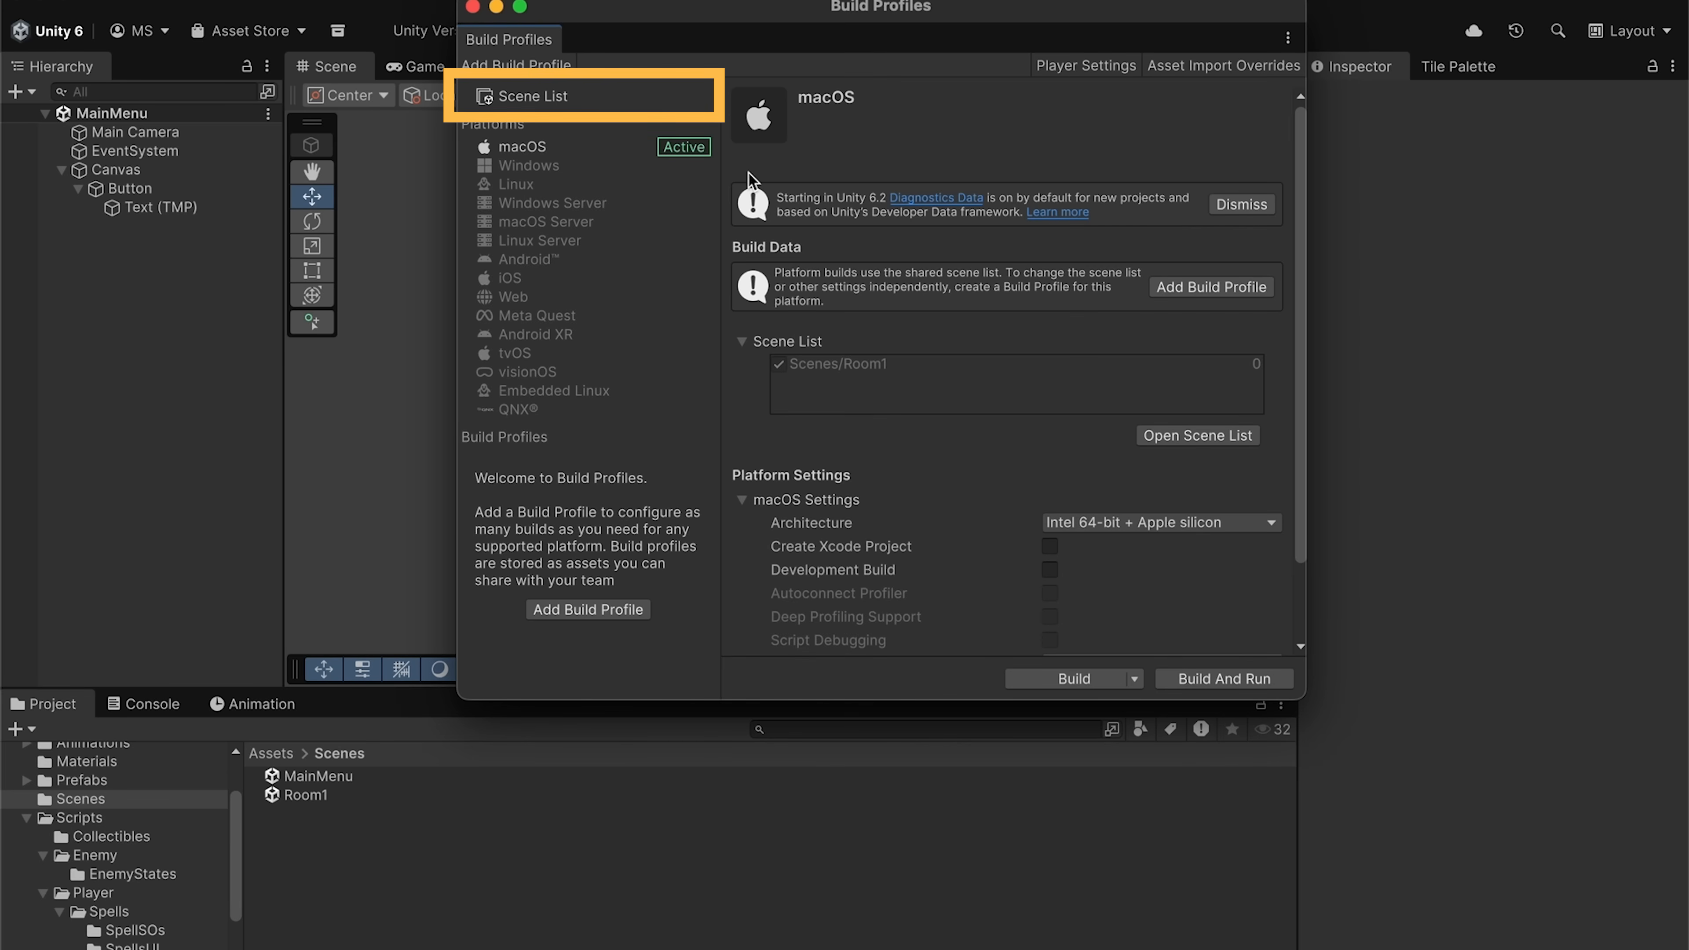
left_click(551, 95)
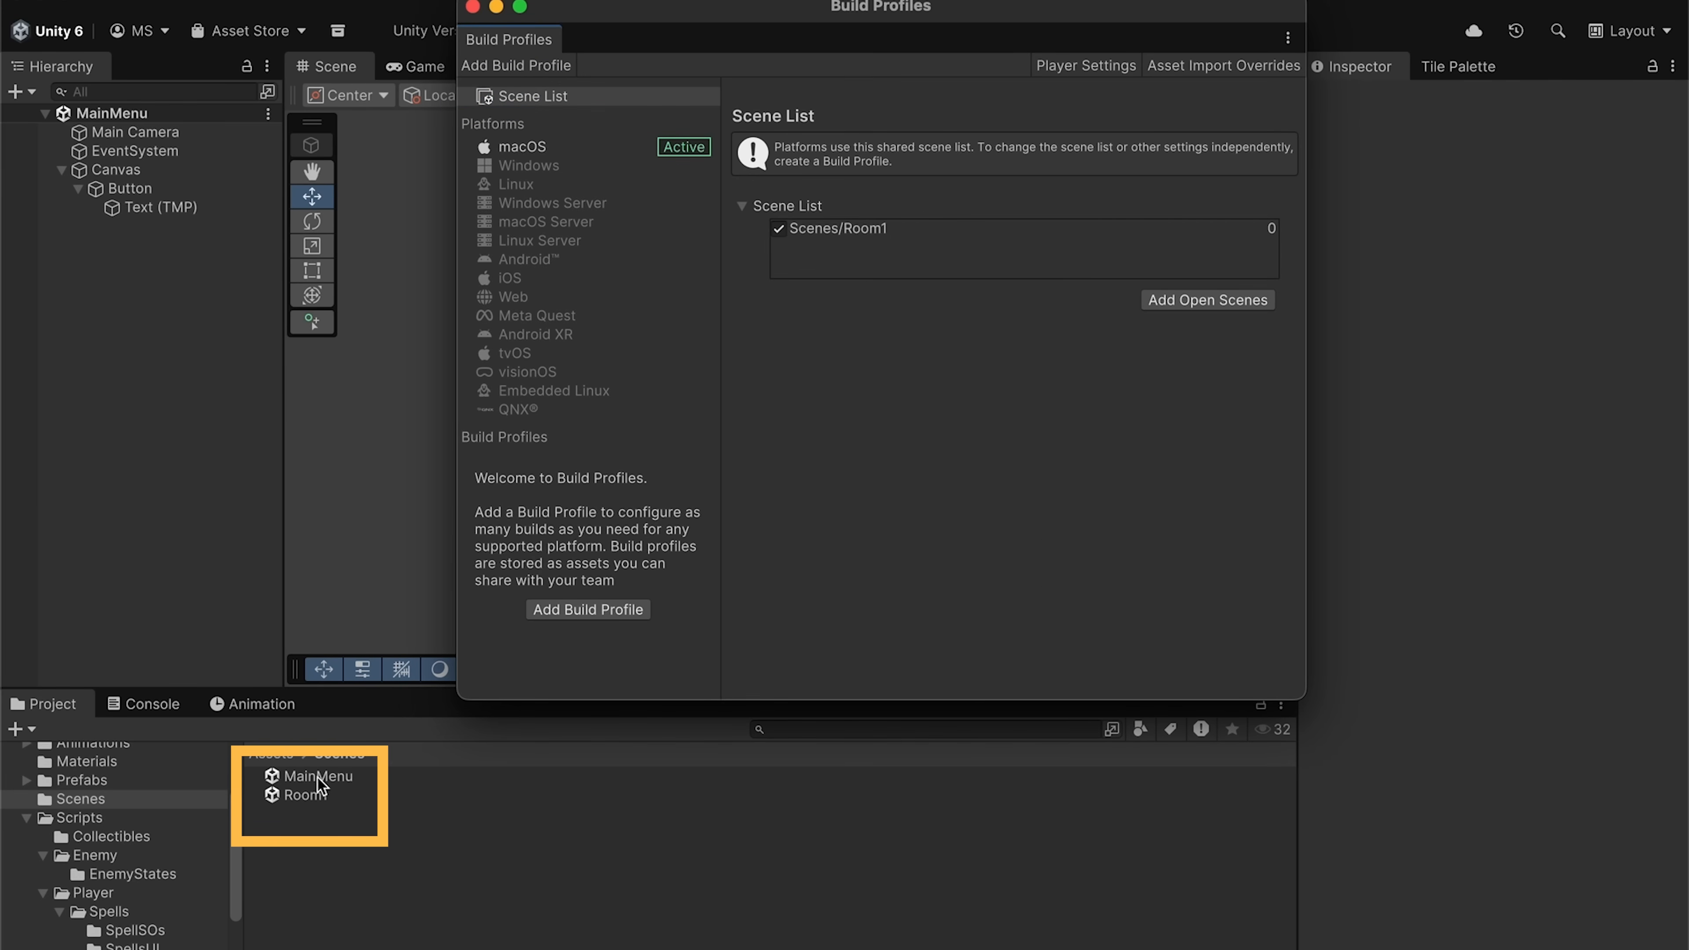
left_click_drag(316, 776, 795, 274)
left_click_drag(794, 274, 809, 258)
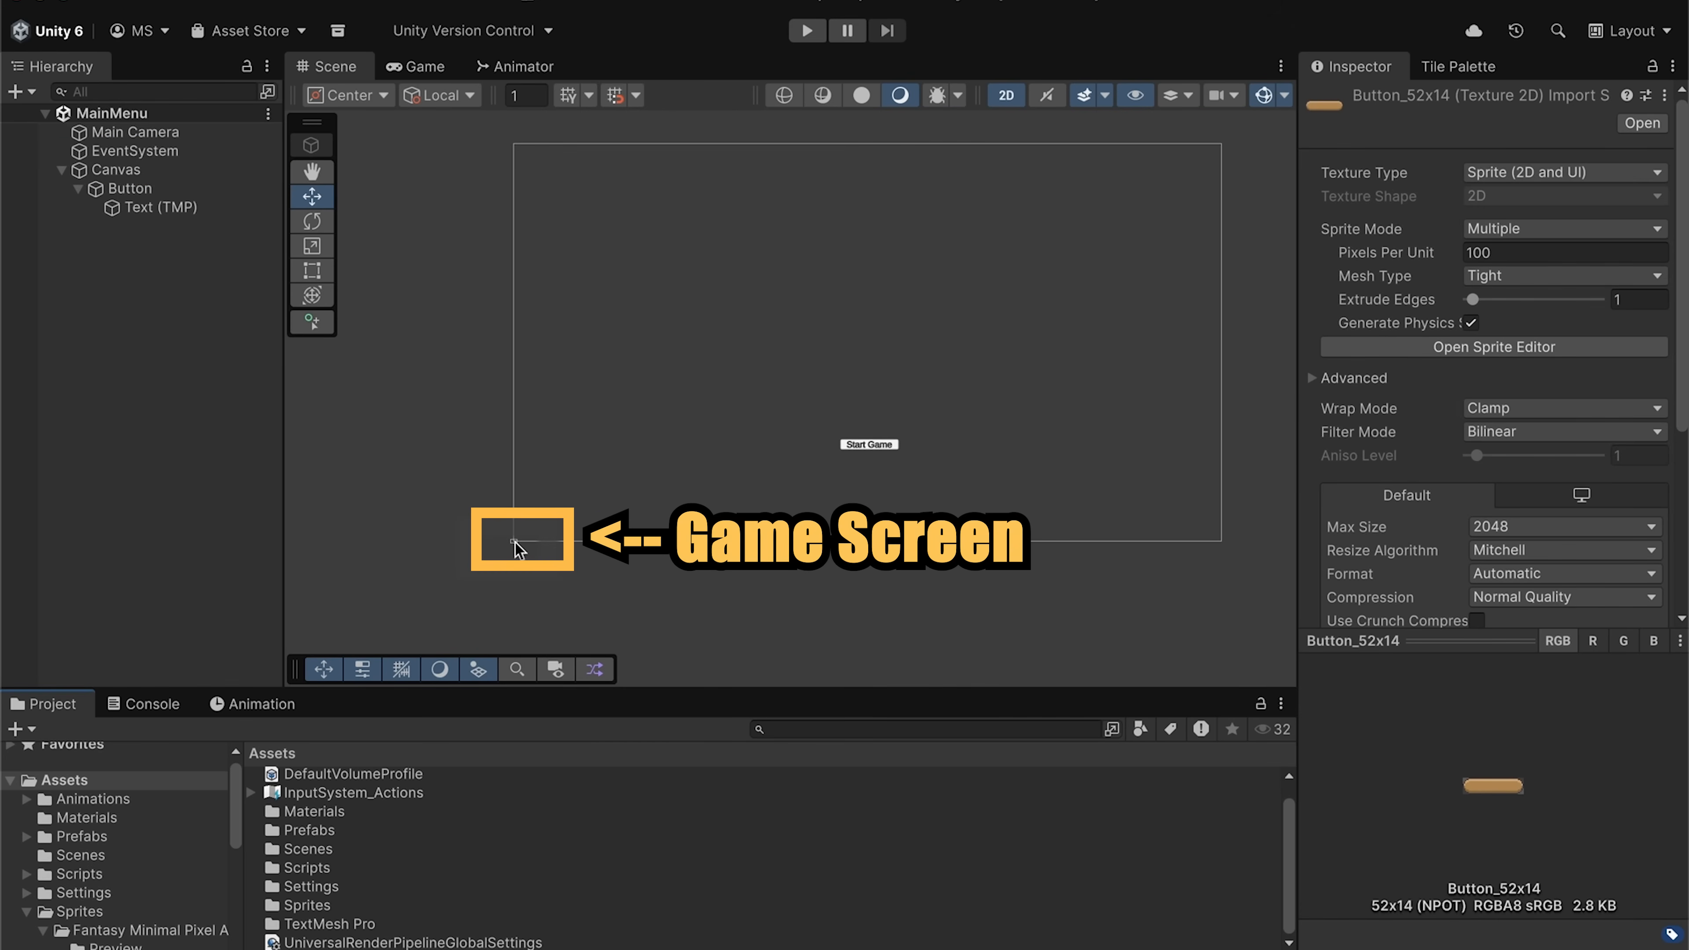
scroll(515, 544, "up", 5)
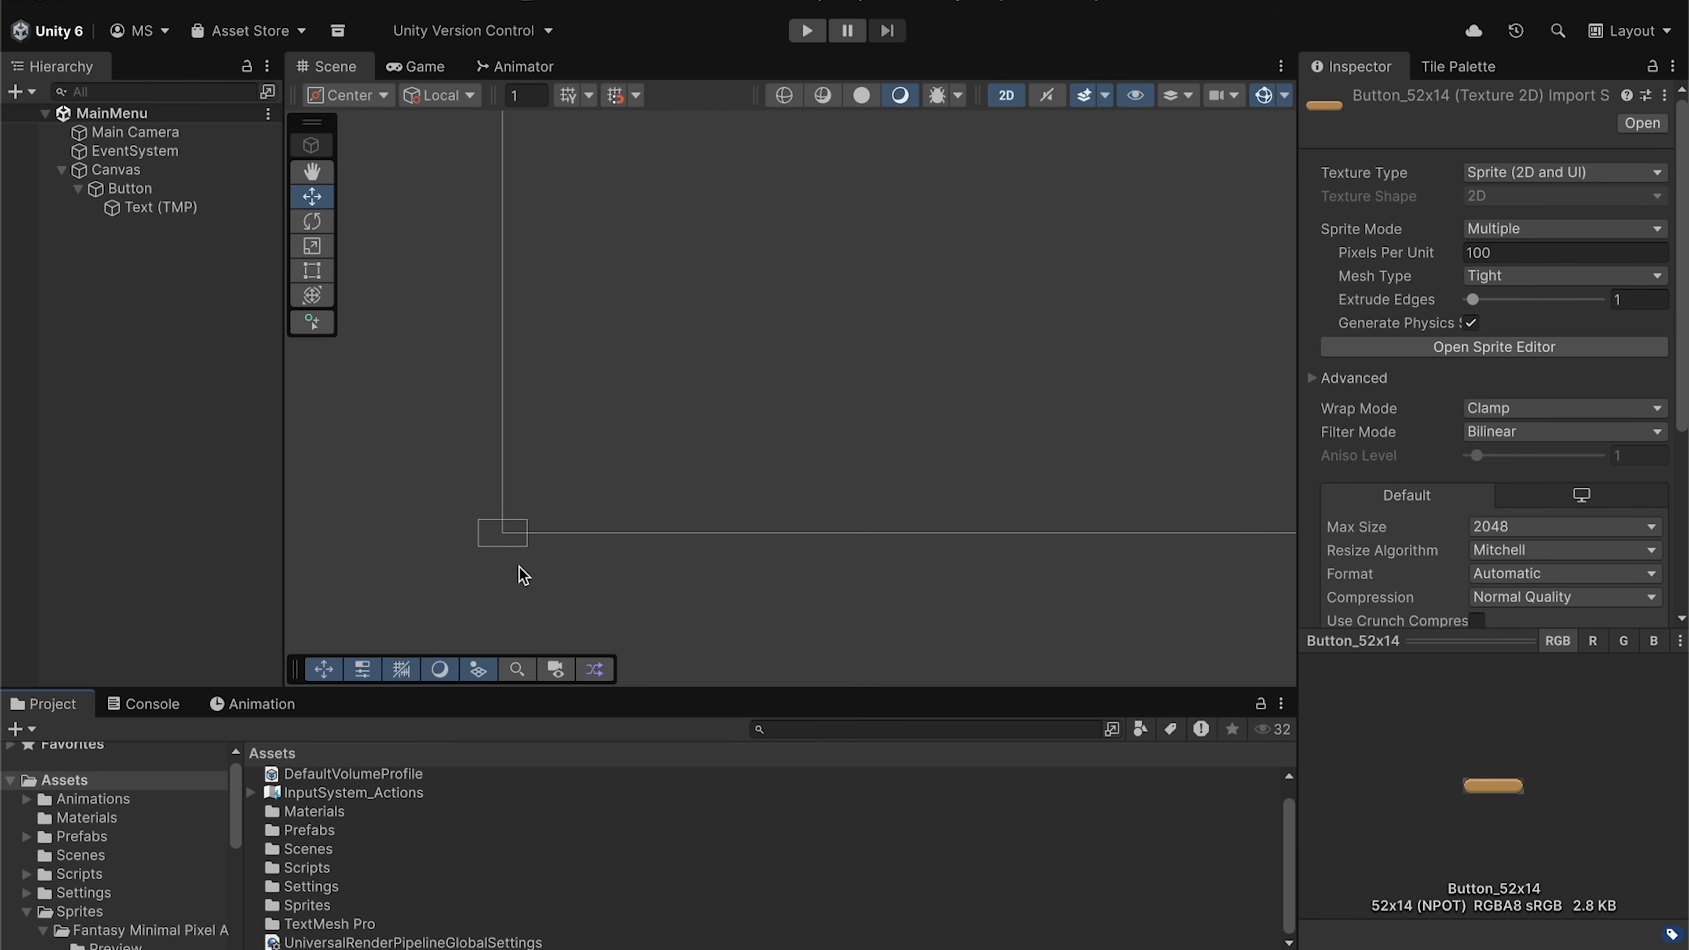
scroll(735, 290, "down", 5)
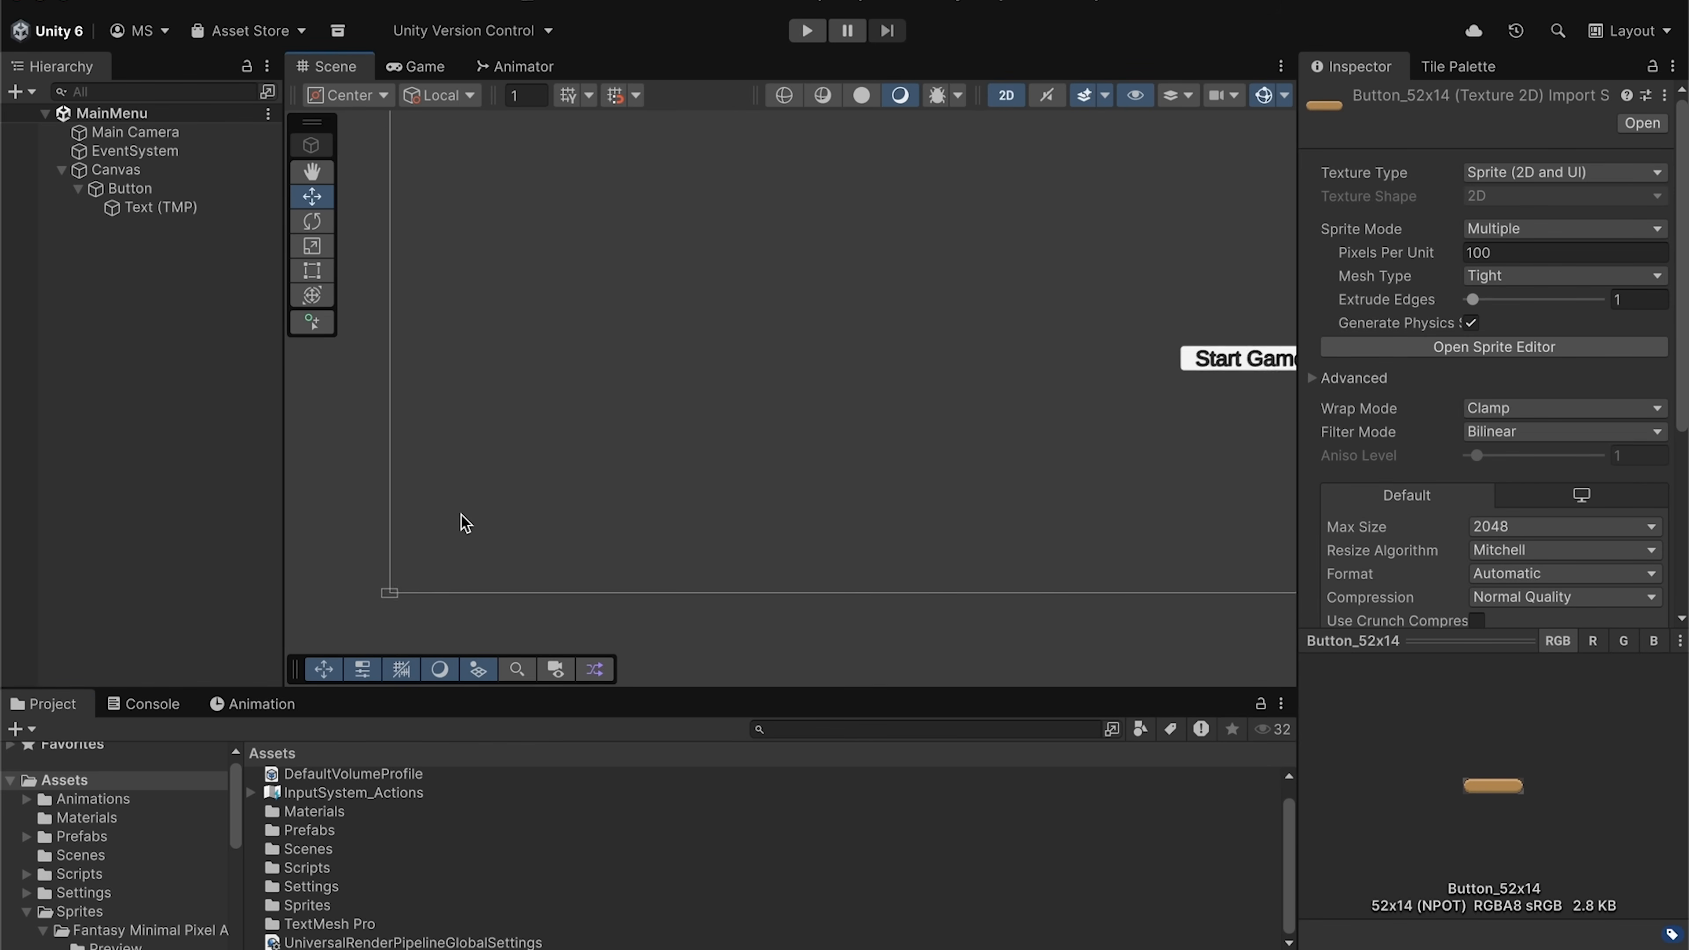
scroll(603, 445, "down", 3)
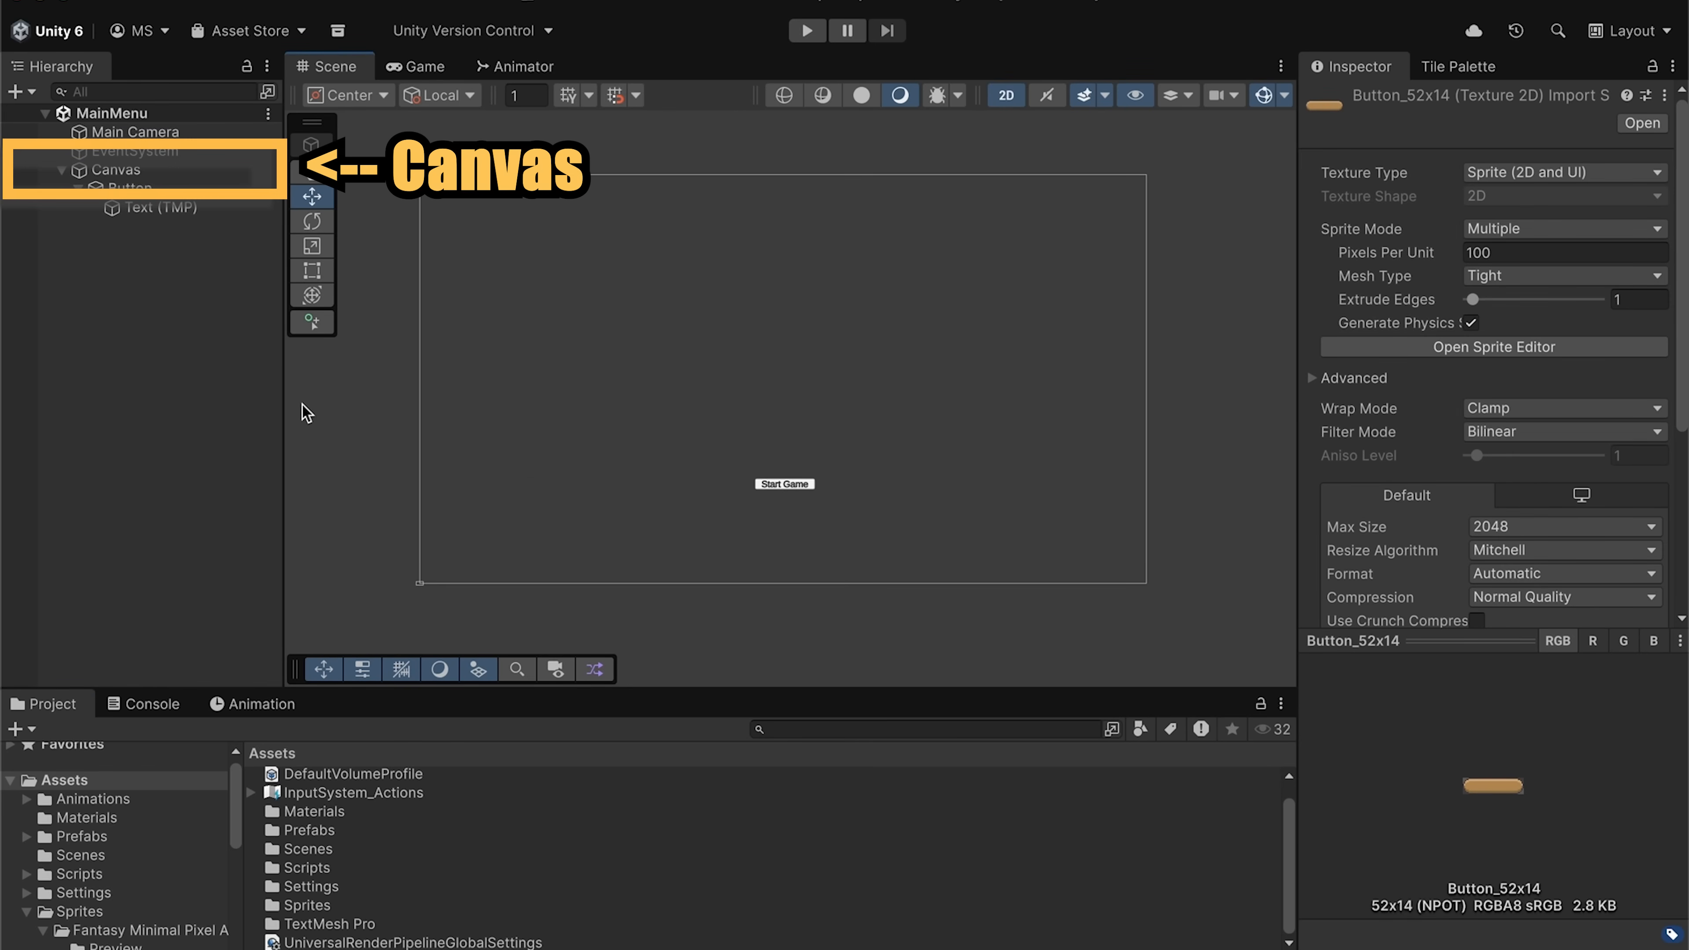
- Set the UI Scale Mode of the Canvas object's Canvas Scaler to Scale With Screen Size
left_click(138, 172)
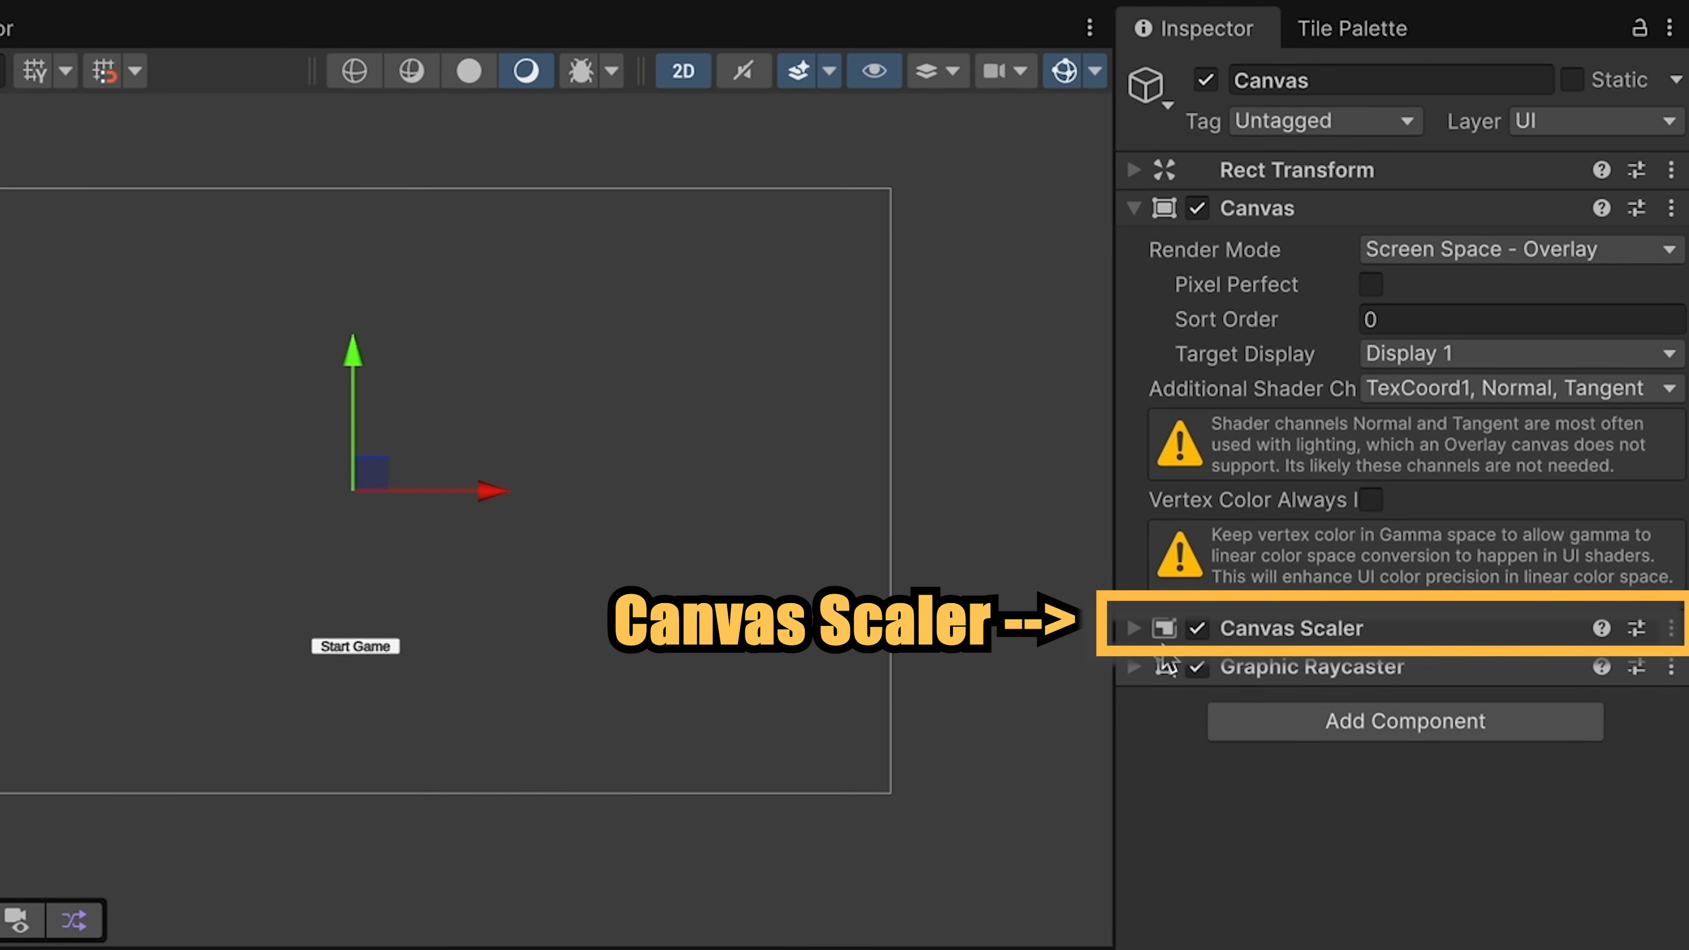
left_click(1132, 628)
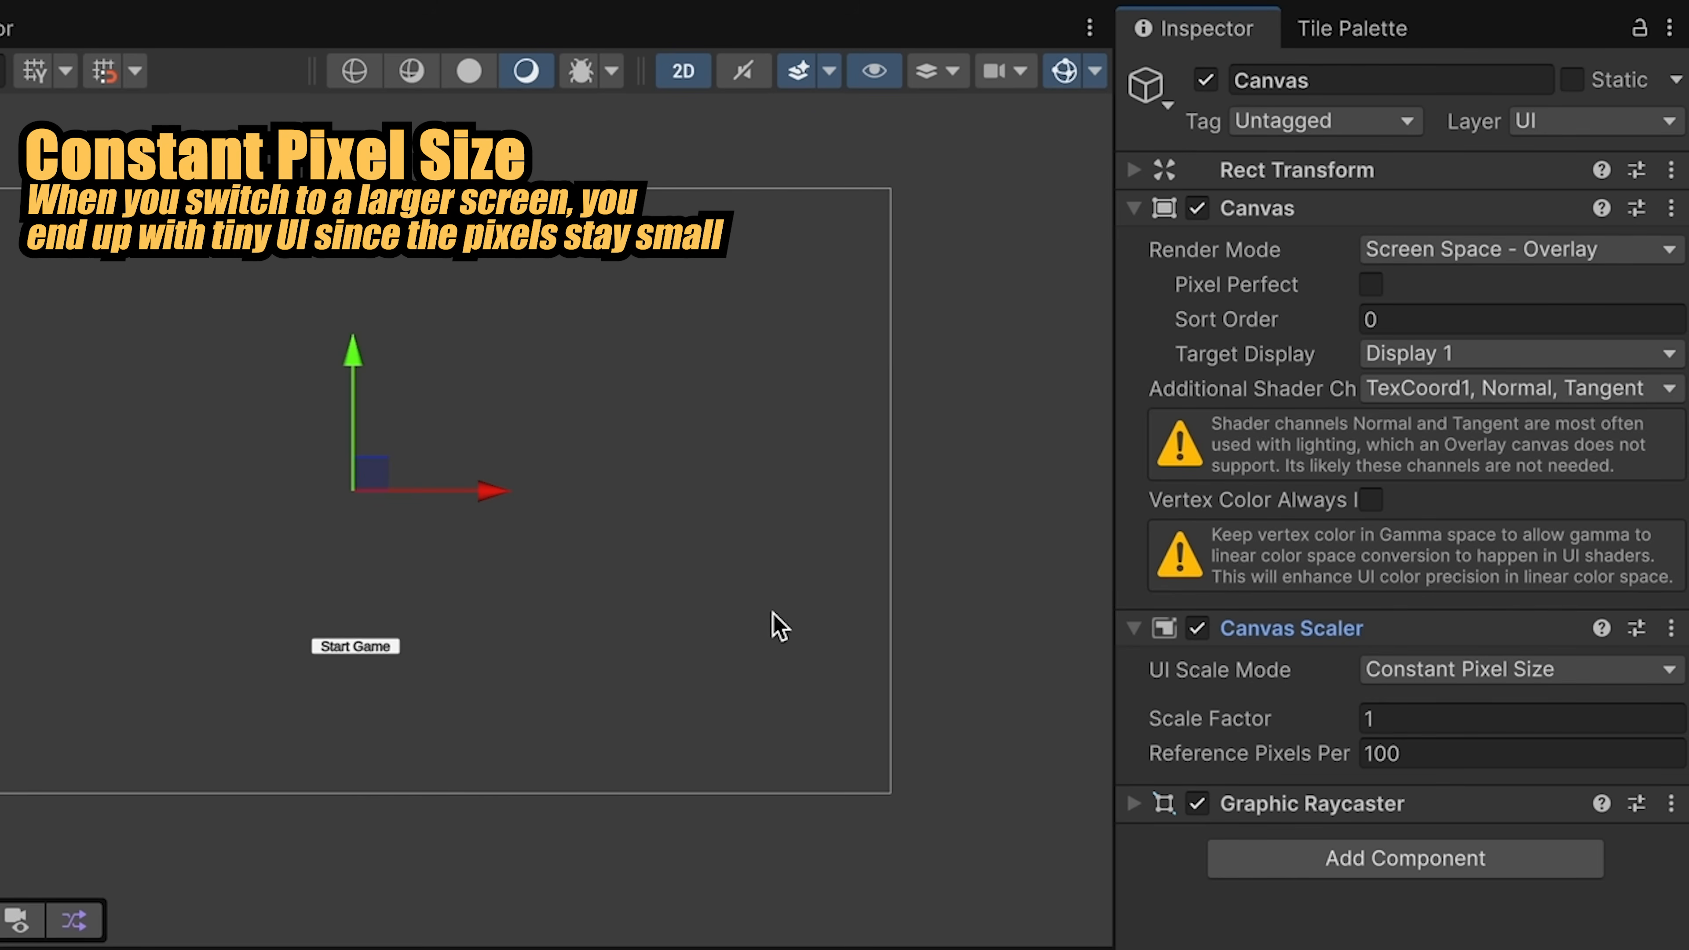
left_click(1412, 671)
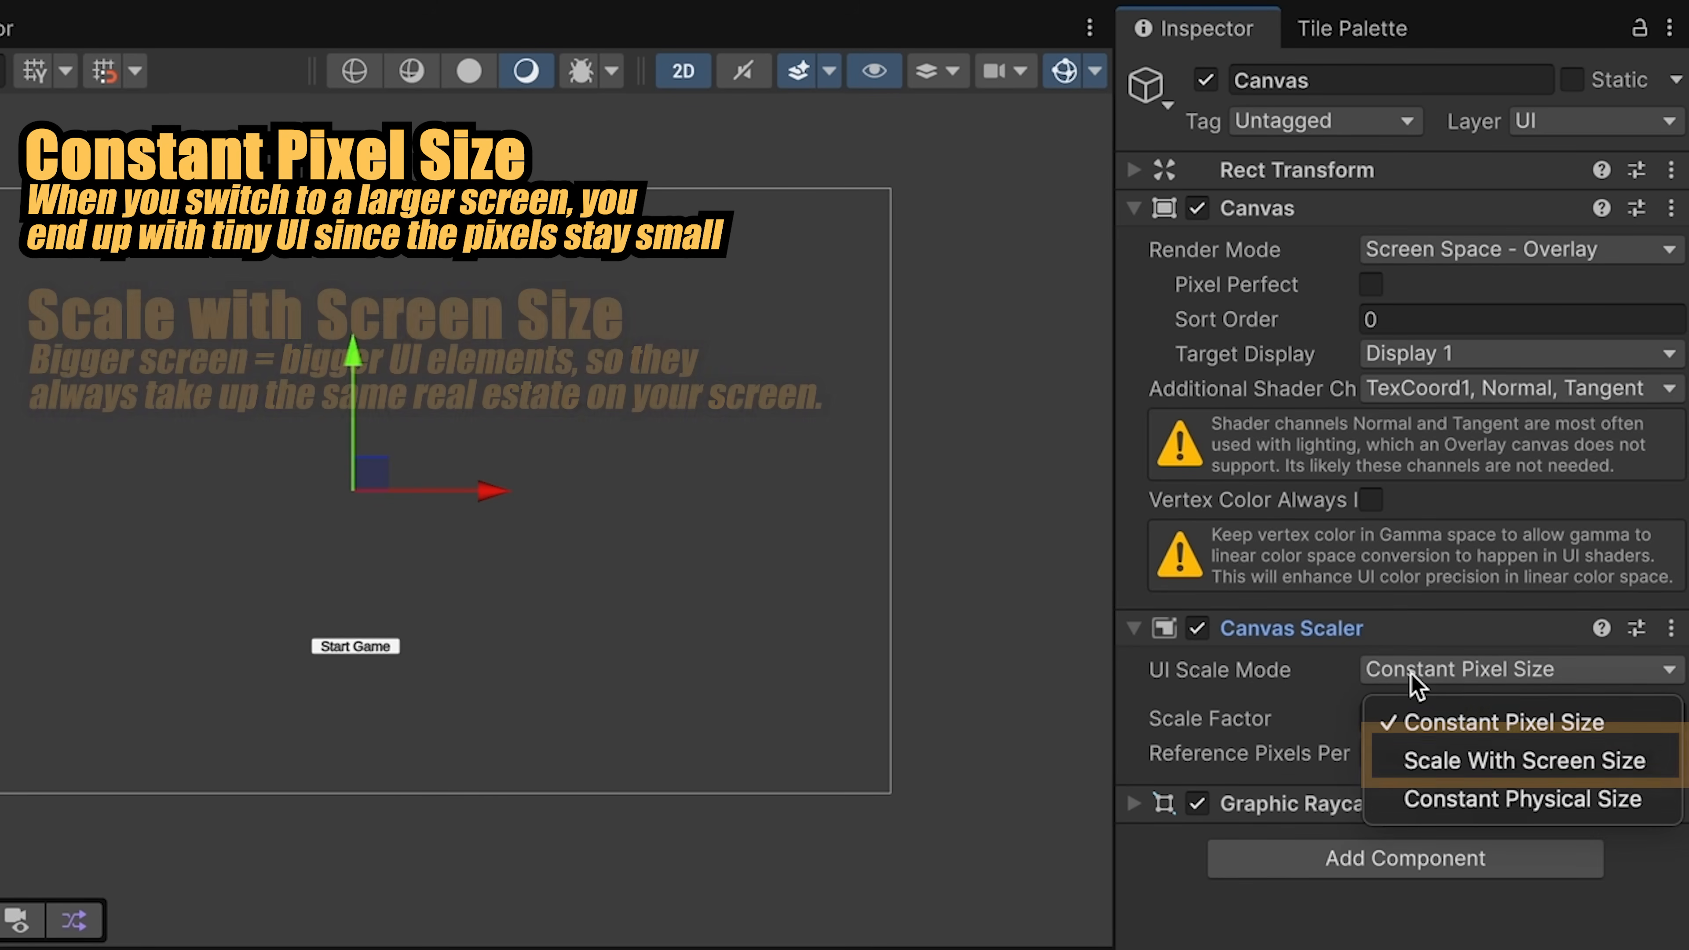
left_click(1461, 765)
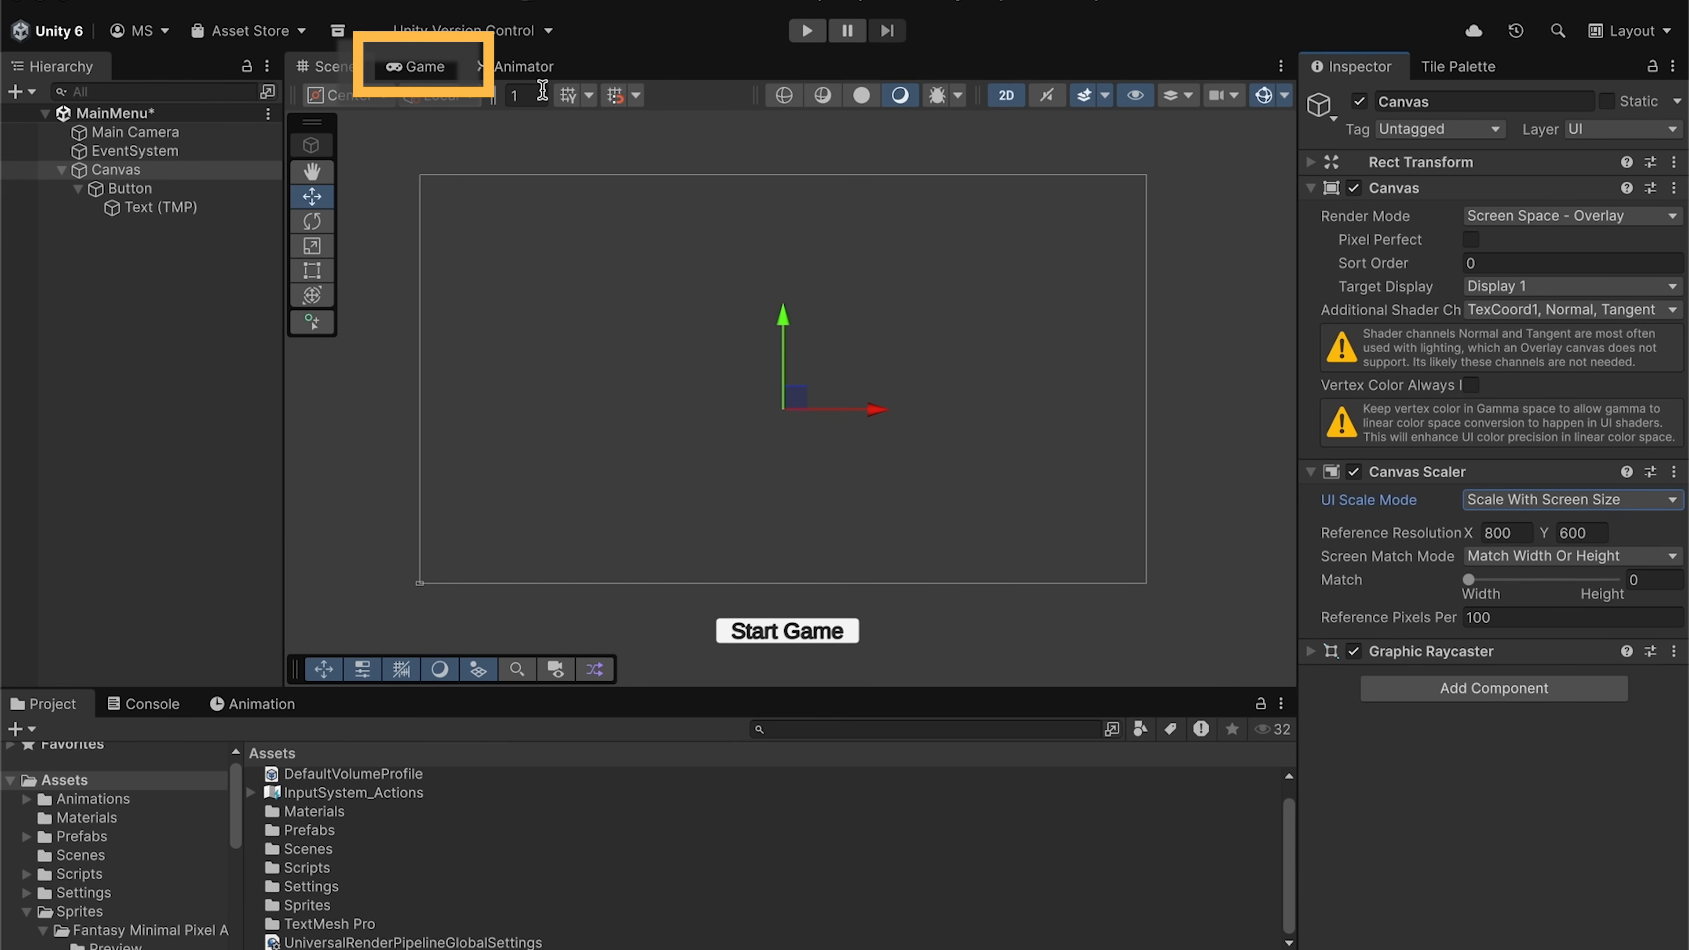
- Set the Canvas Scaler's Reference Resolution to 1920 by 1080 while viewing the Game view, and return to the Scene view
left_click(416, 66)
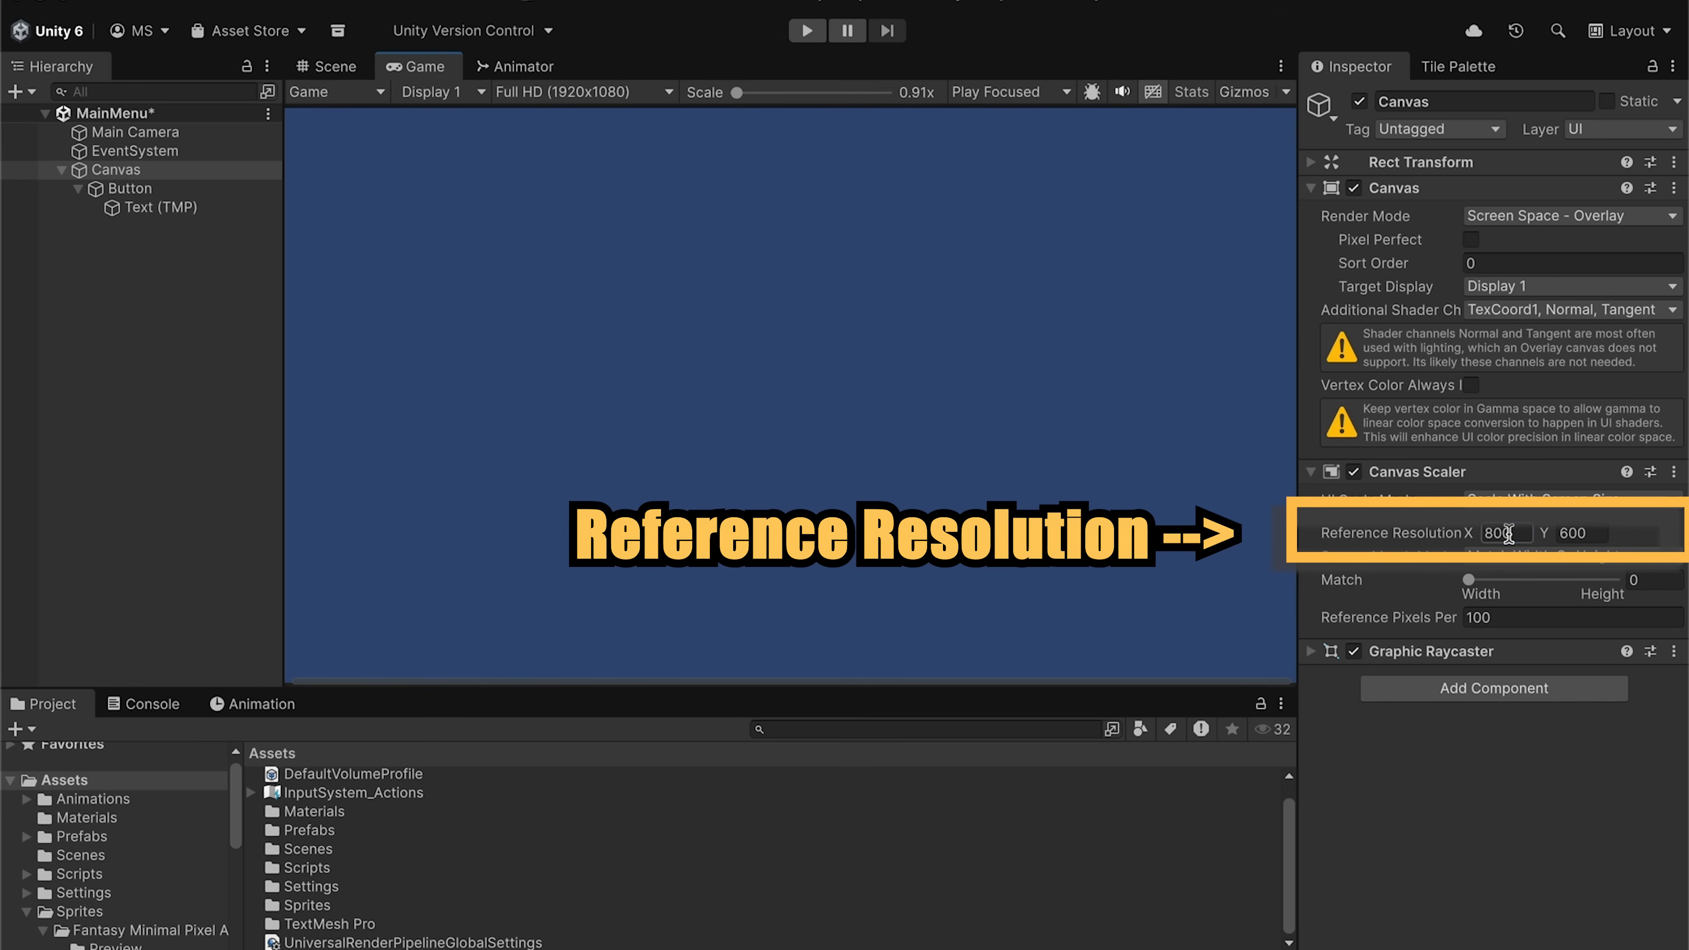
type("1920")
key("Tab")
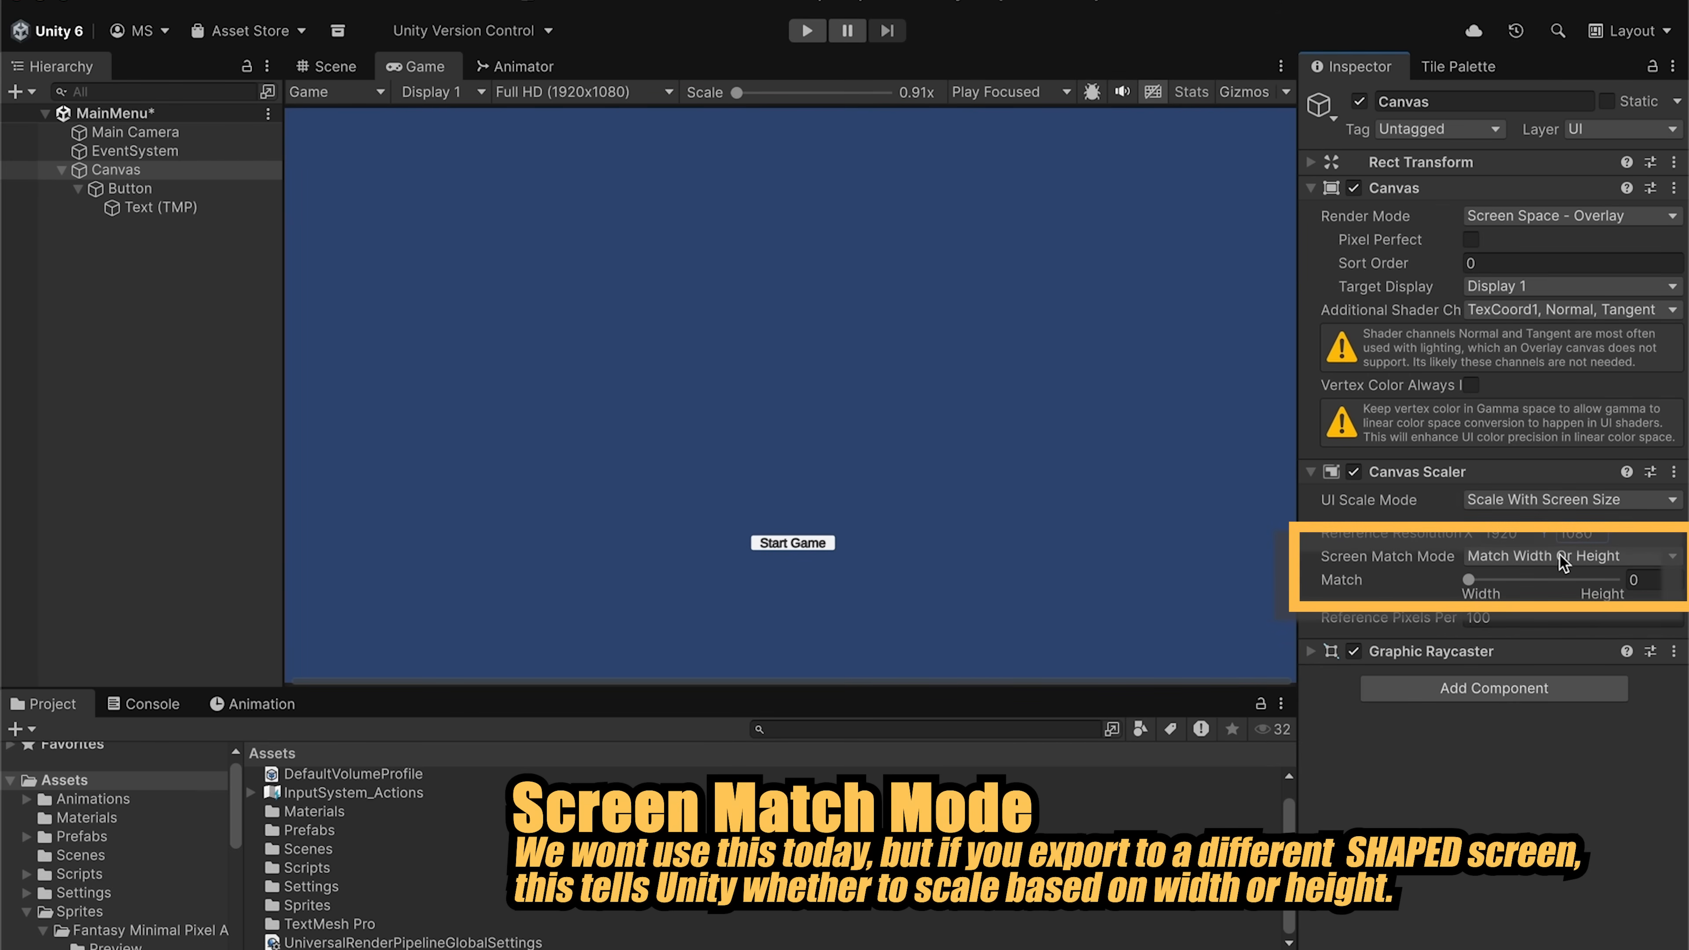
left_click(337, 66)
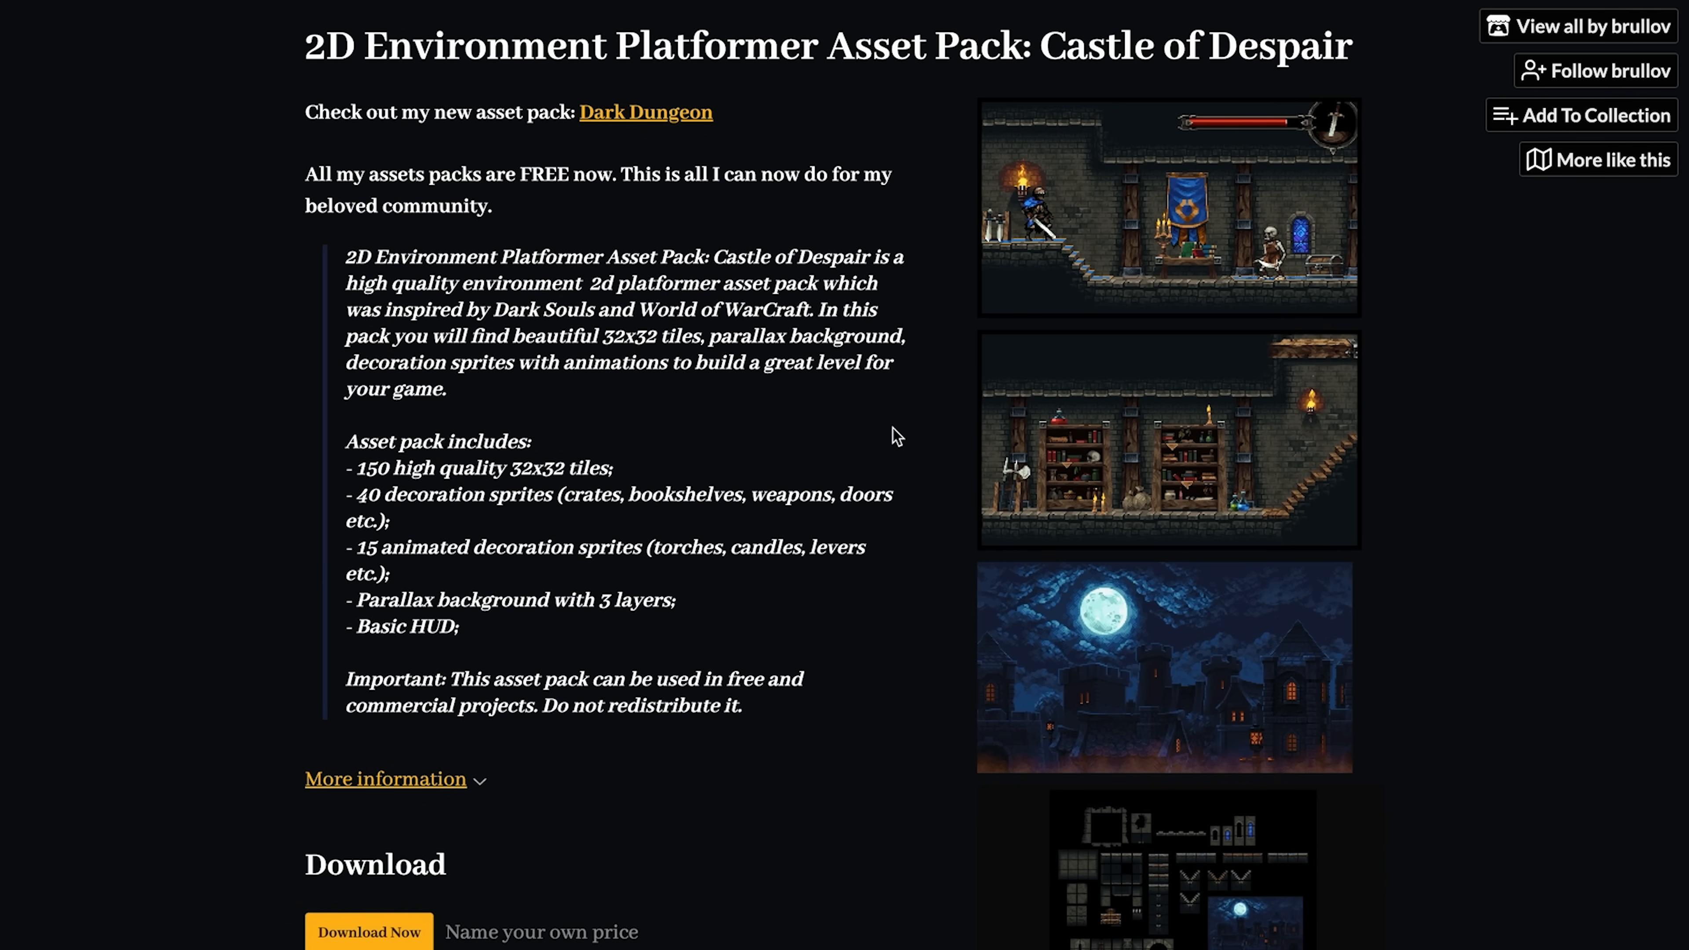
- Download Medieval_Castle_Asset_Pack.zip for the Castle of Despair asset pack from itch.io, skipping the payment
scroll(896, 436, "down", 2)
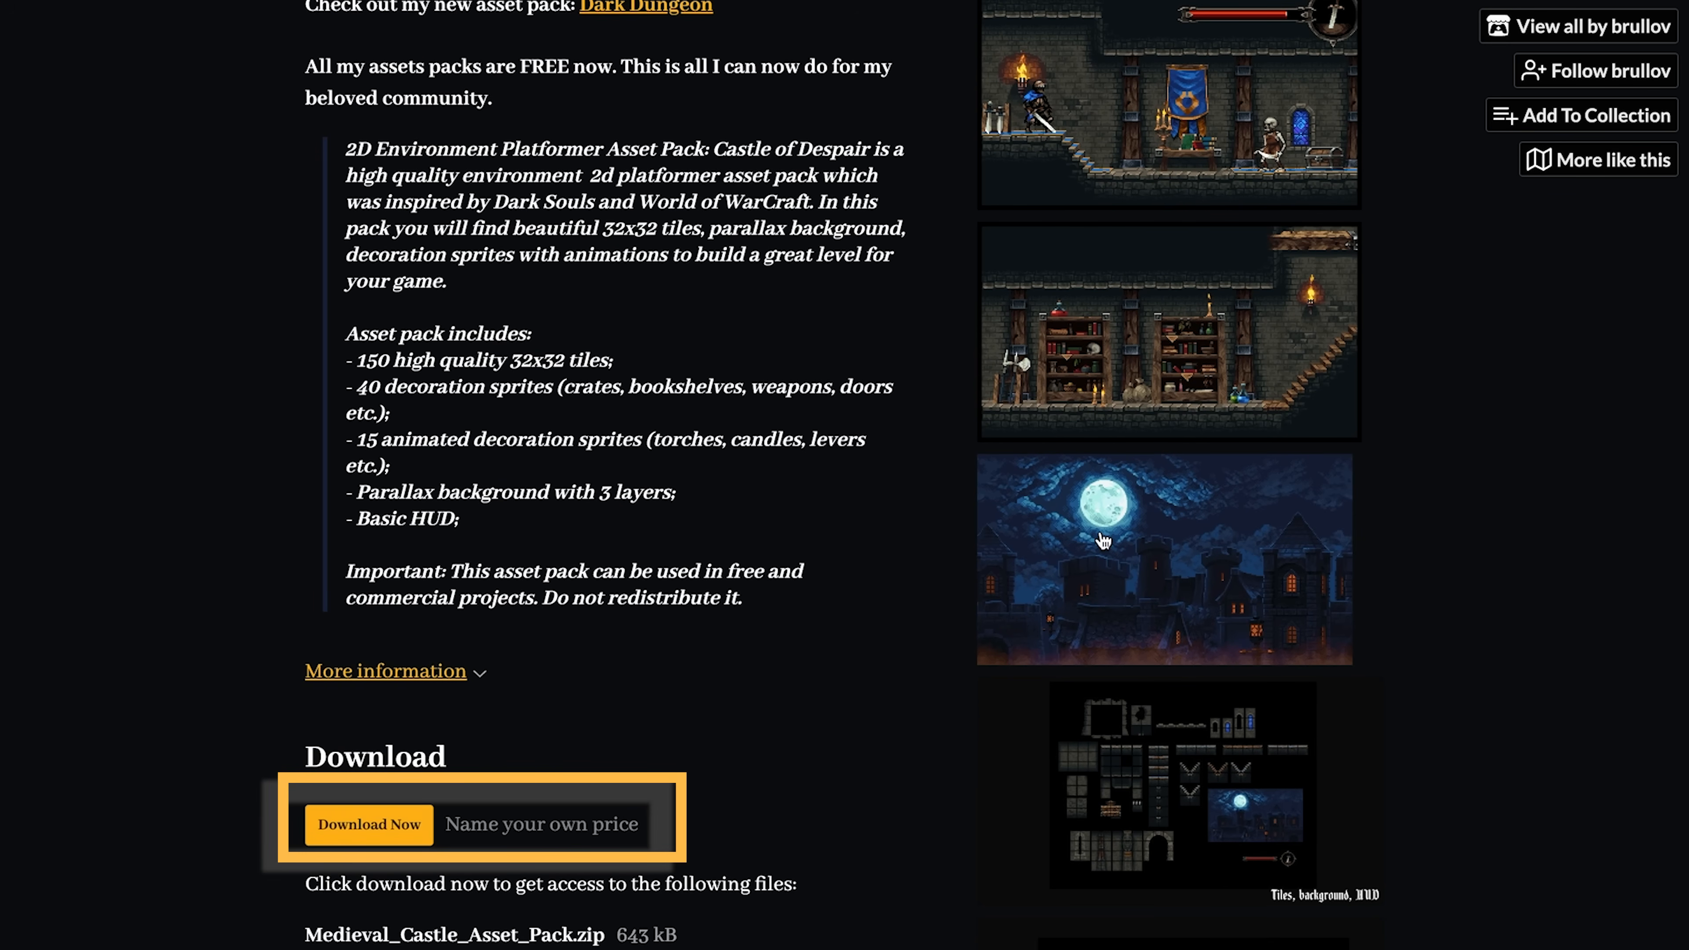
left_click(377, 825)
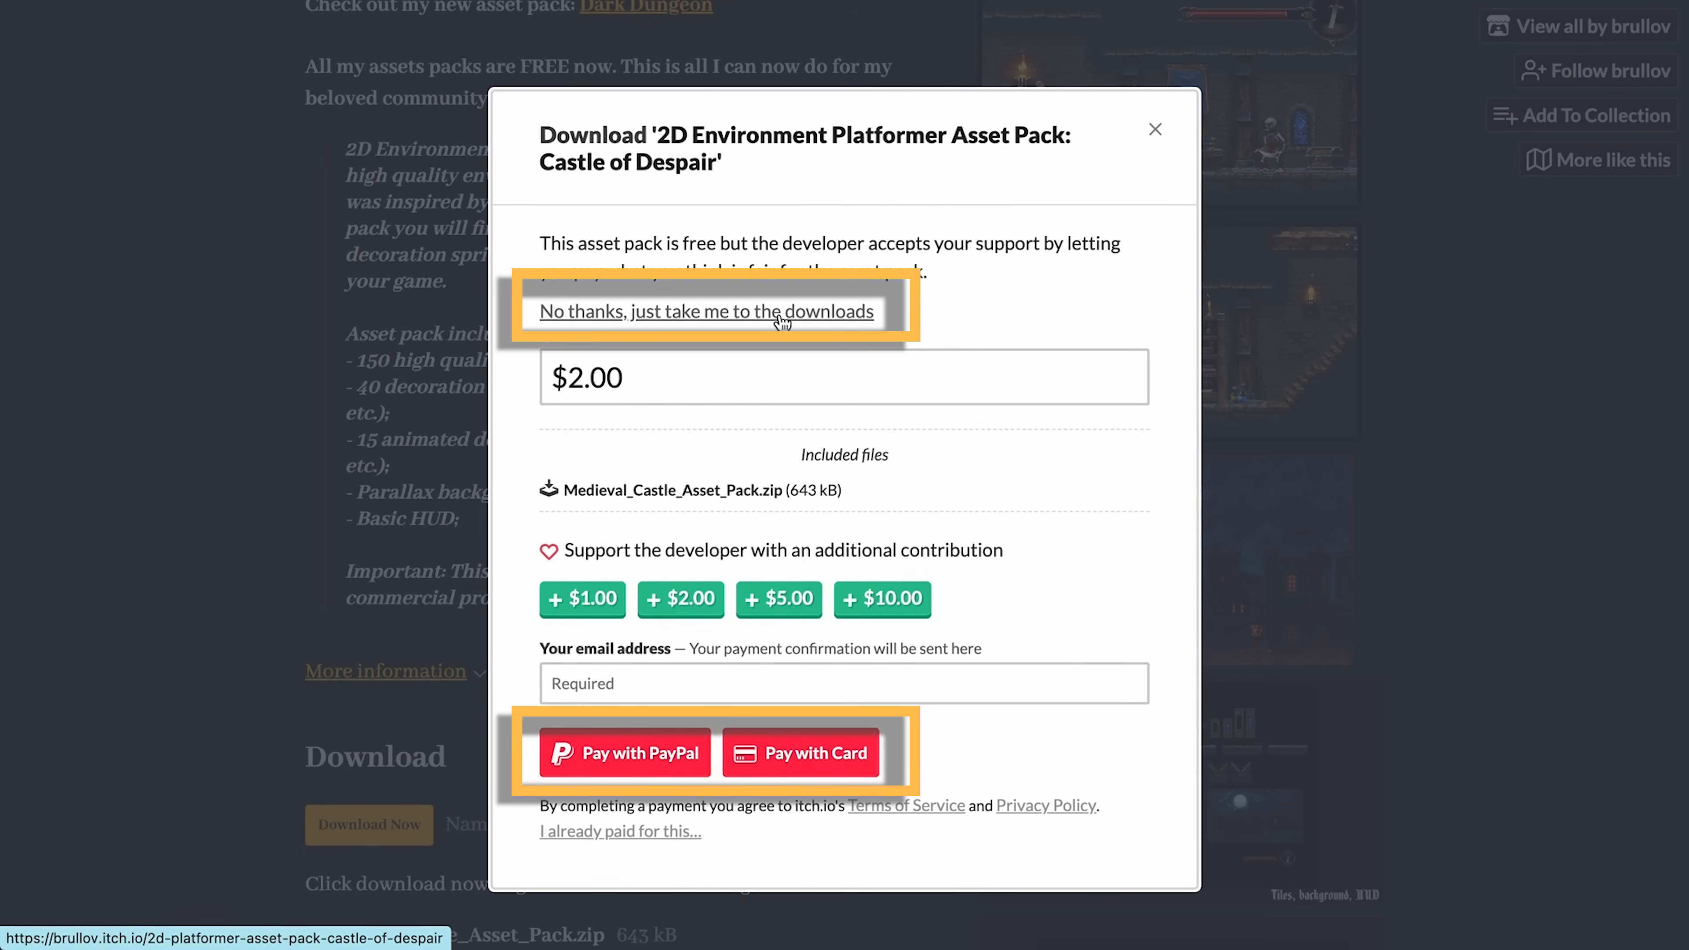
left_click(782, 313)
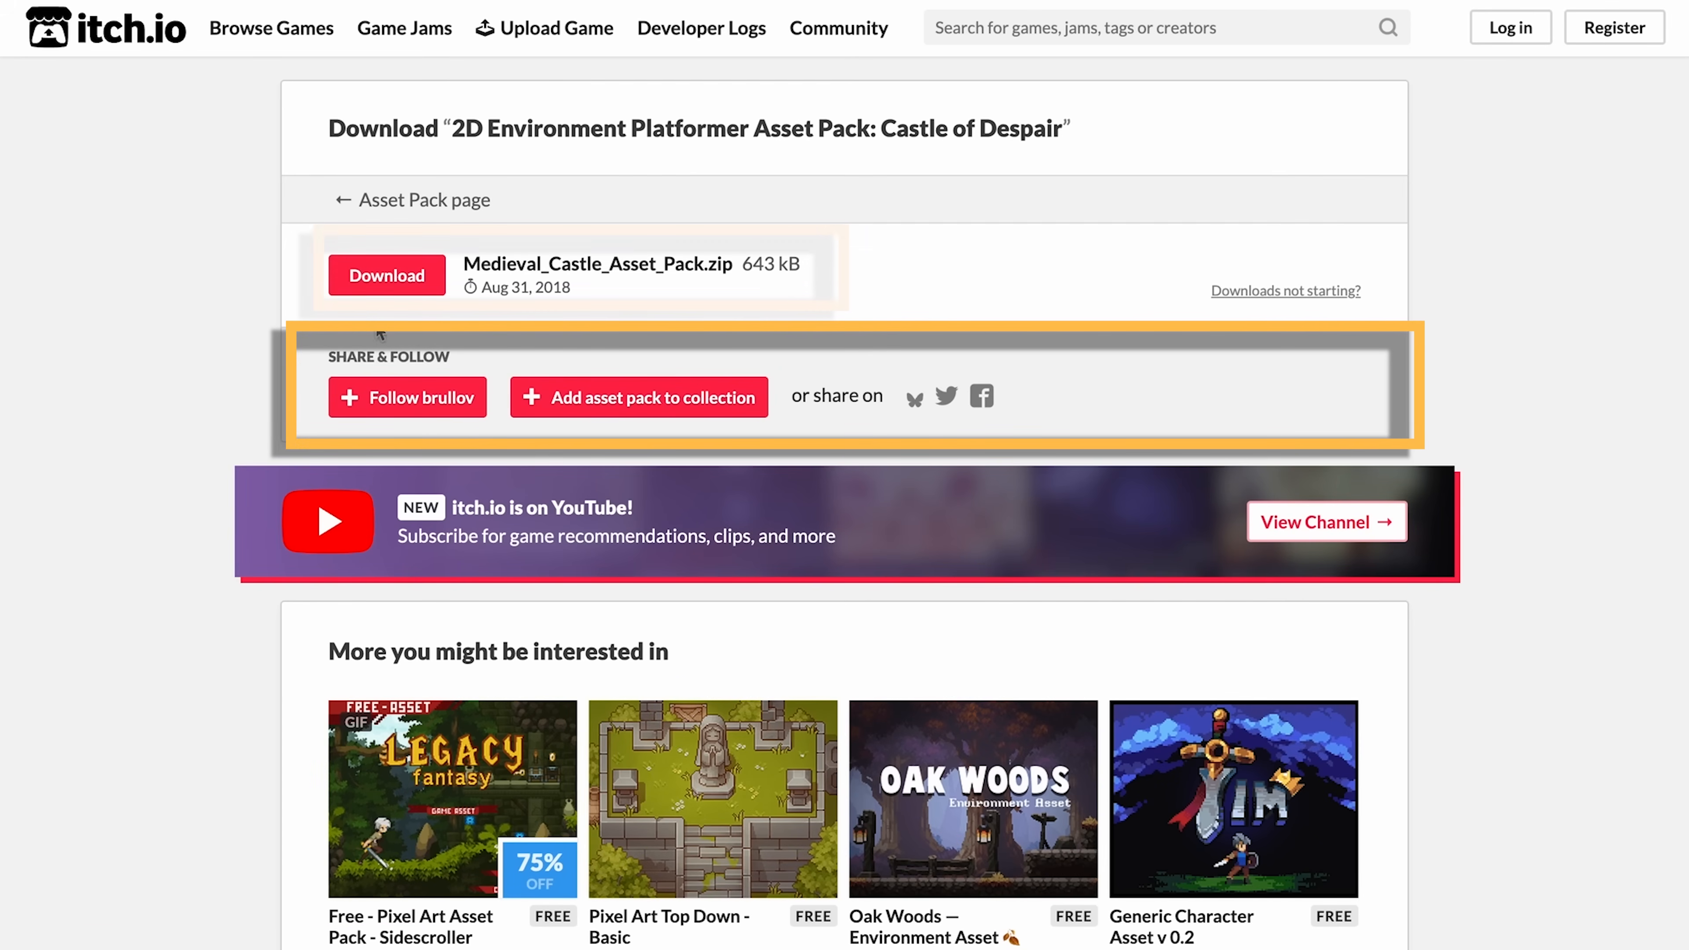
left_click(364, 279)
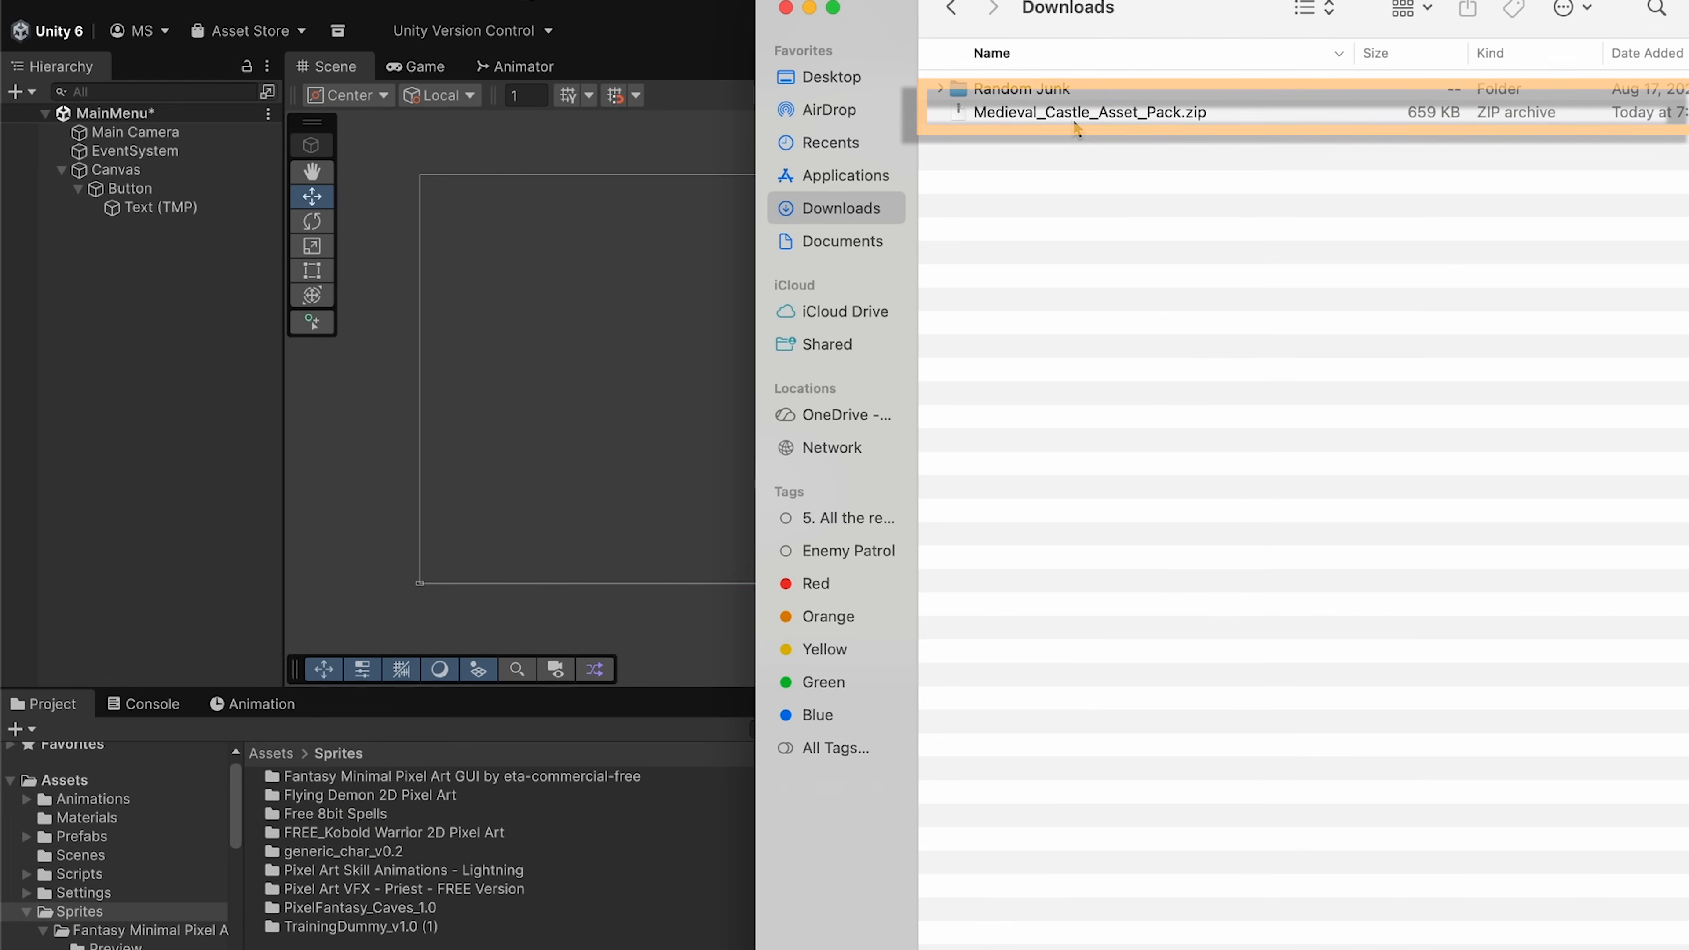
- Extract Medieval_Castle_Asset_Pack.zip in the Downloads folder and import the extracted folder into the Unity project's Sprites folder
double_click(1074, 120)
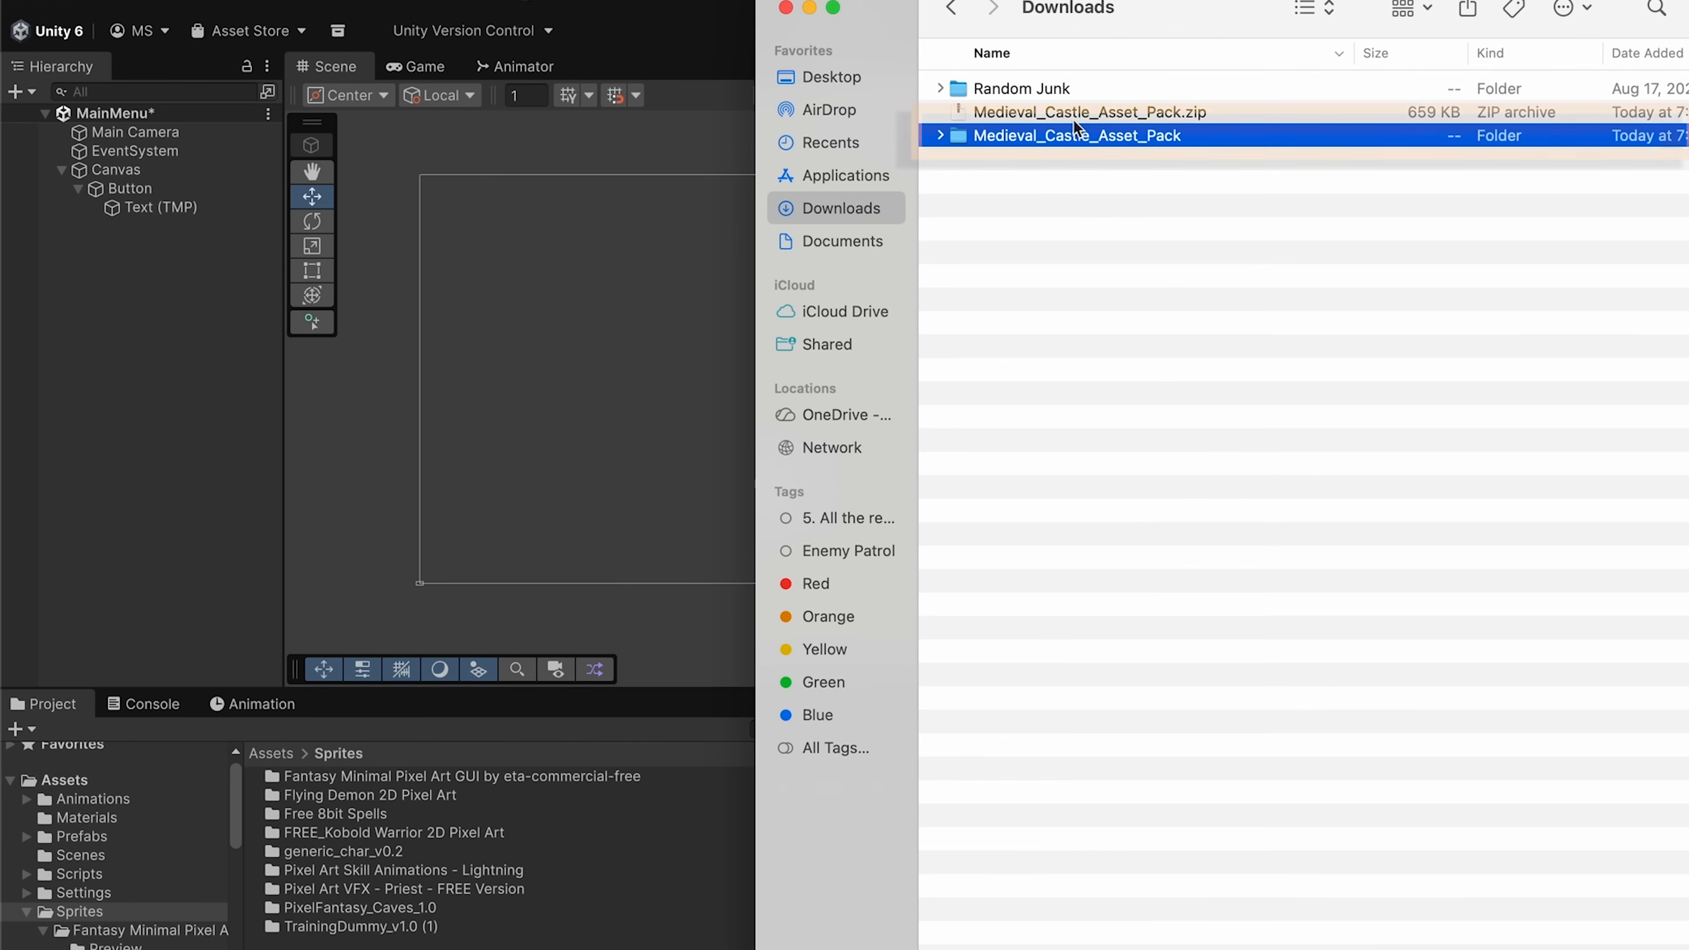
left_click_drag(1036, 141, 432, 938)
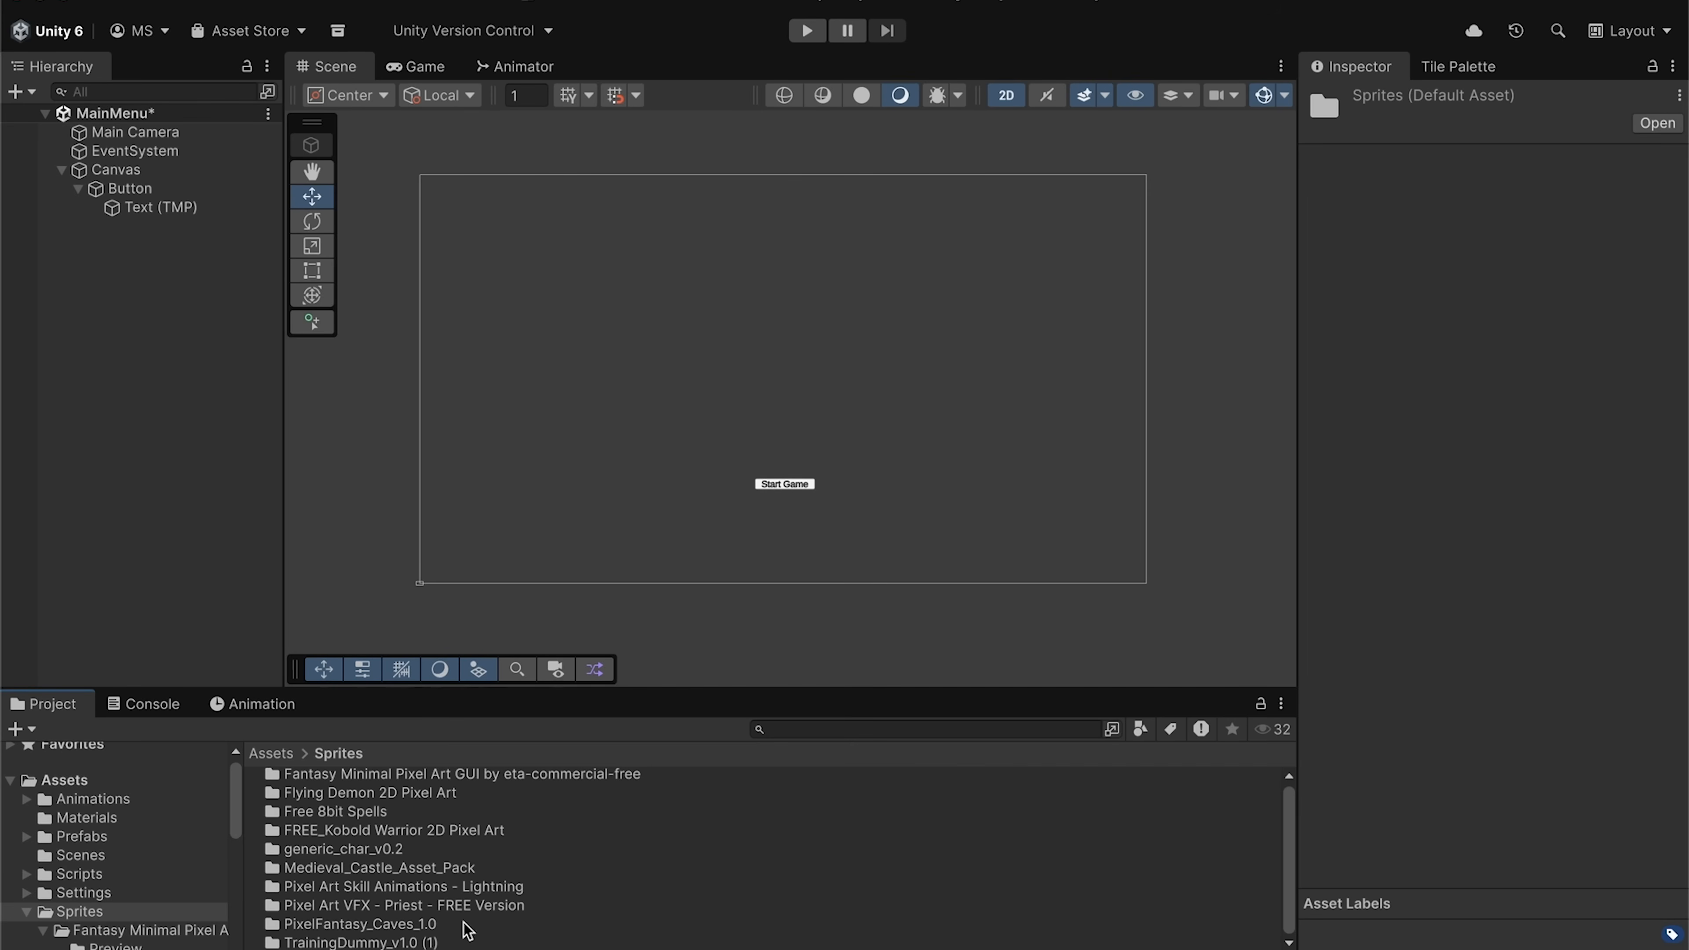
- Open the Medieval_Castle_Asset_Pack's Background folder and preview the layer_1, layer_2 and layer_3 images
double_click(421, 868)
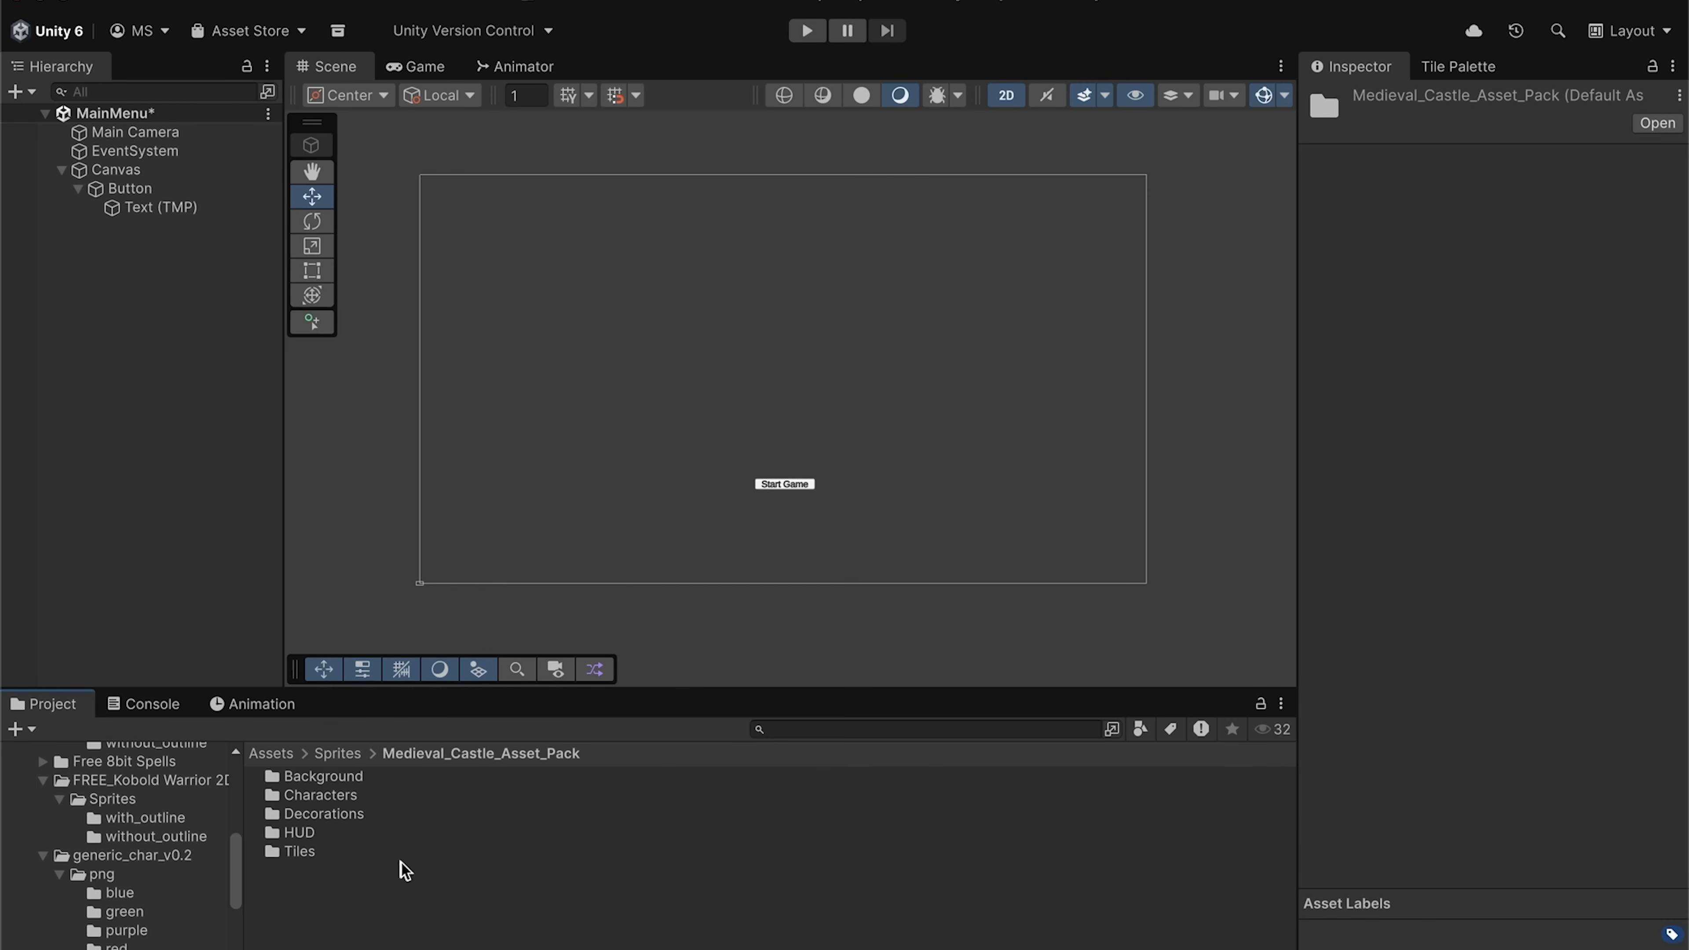
double_click(334, 773)
left_click(331, 775)
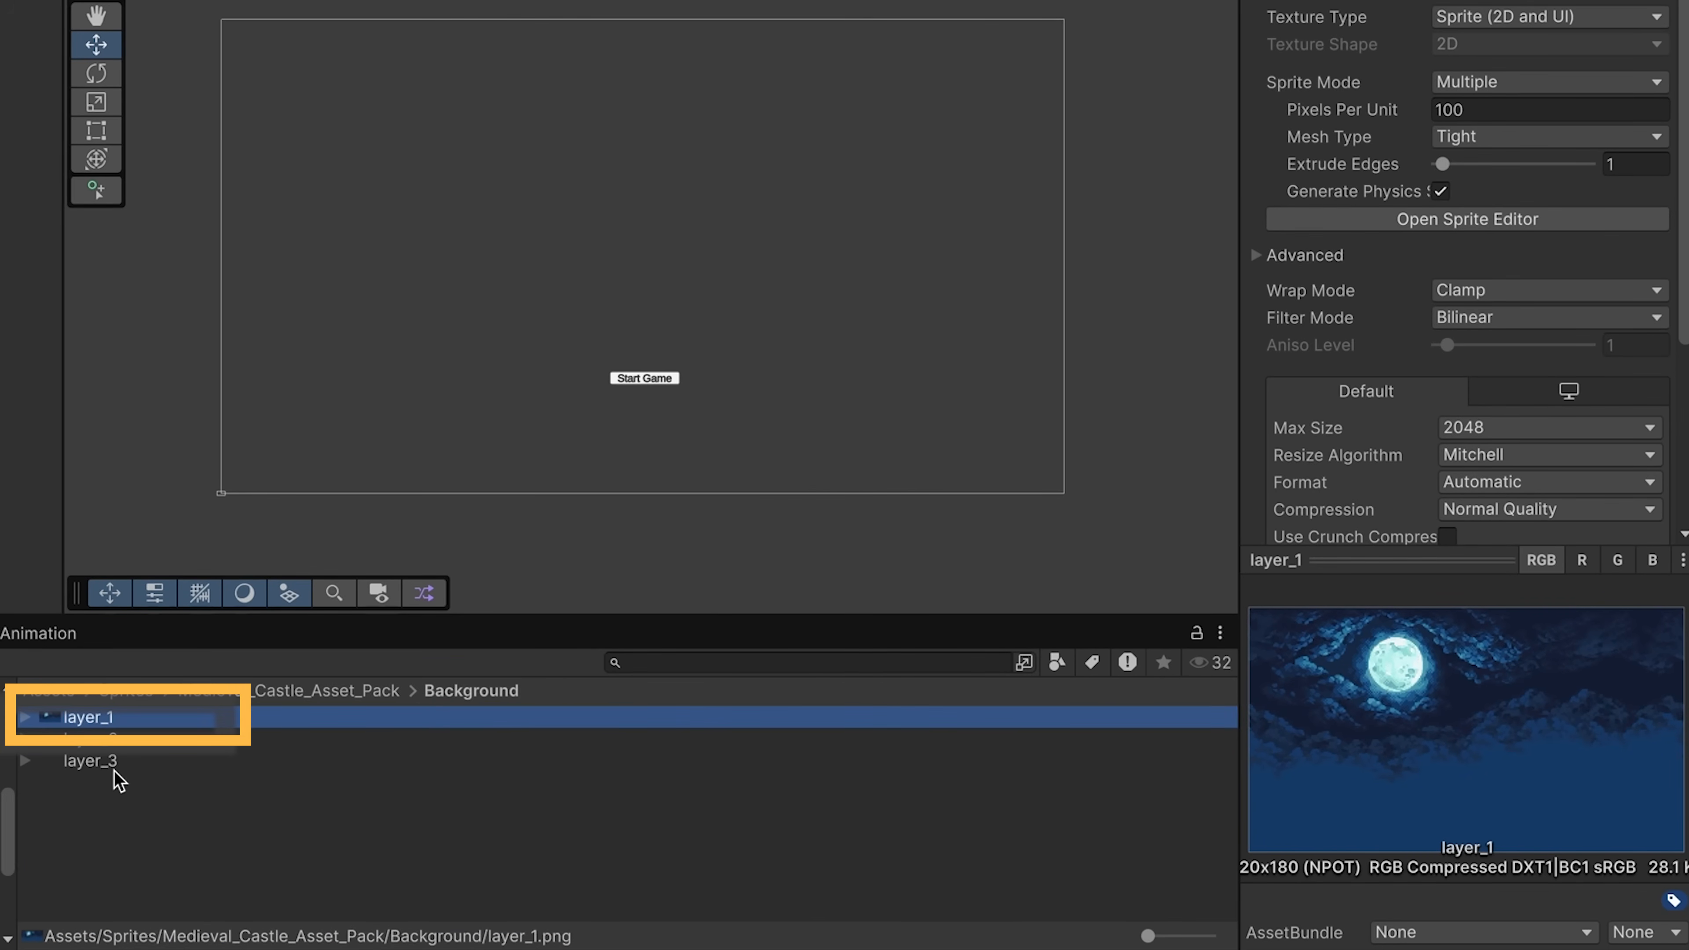
key("Down")
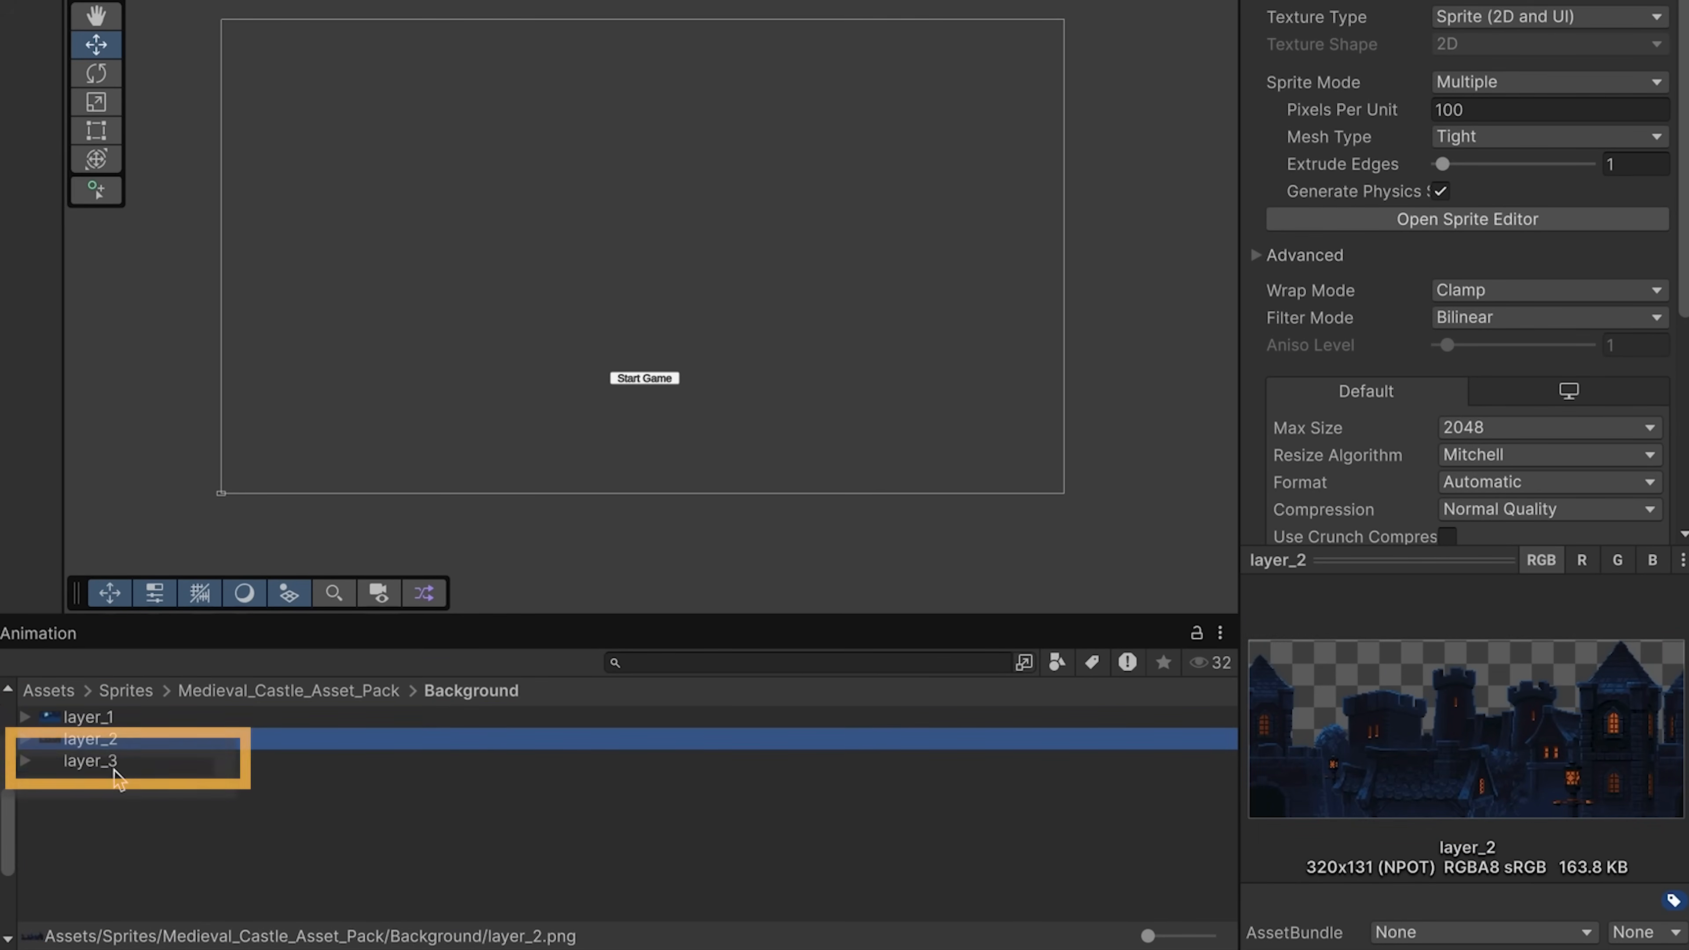
key("Down")
key("Up")
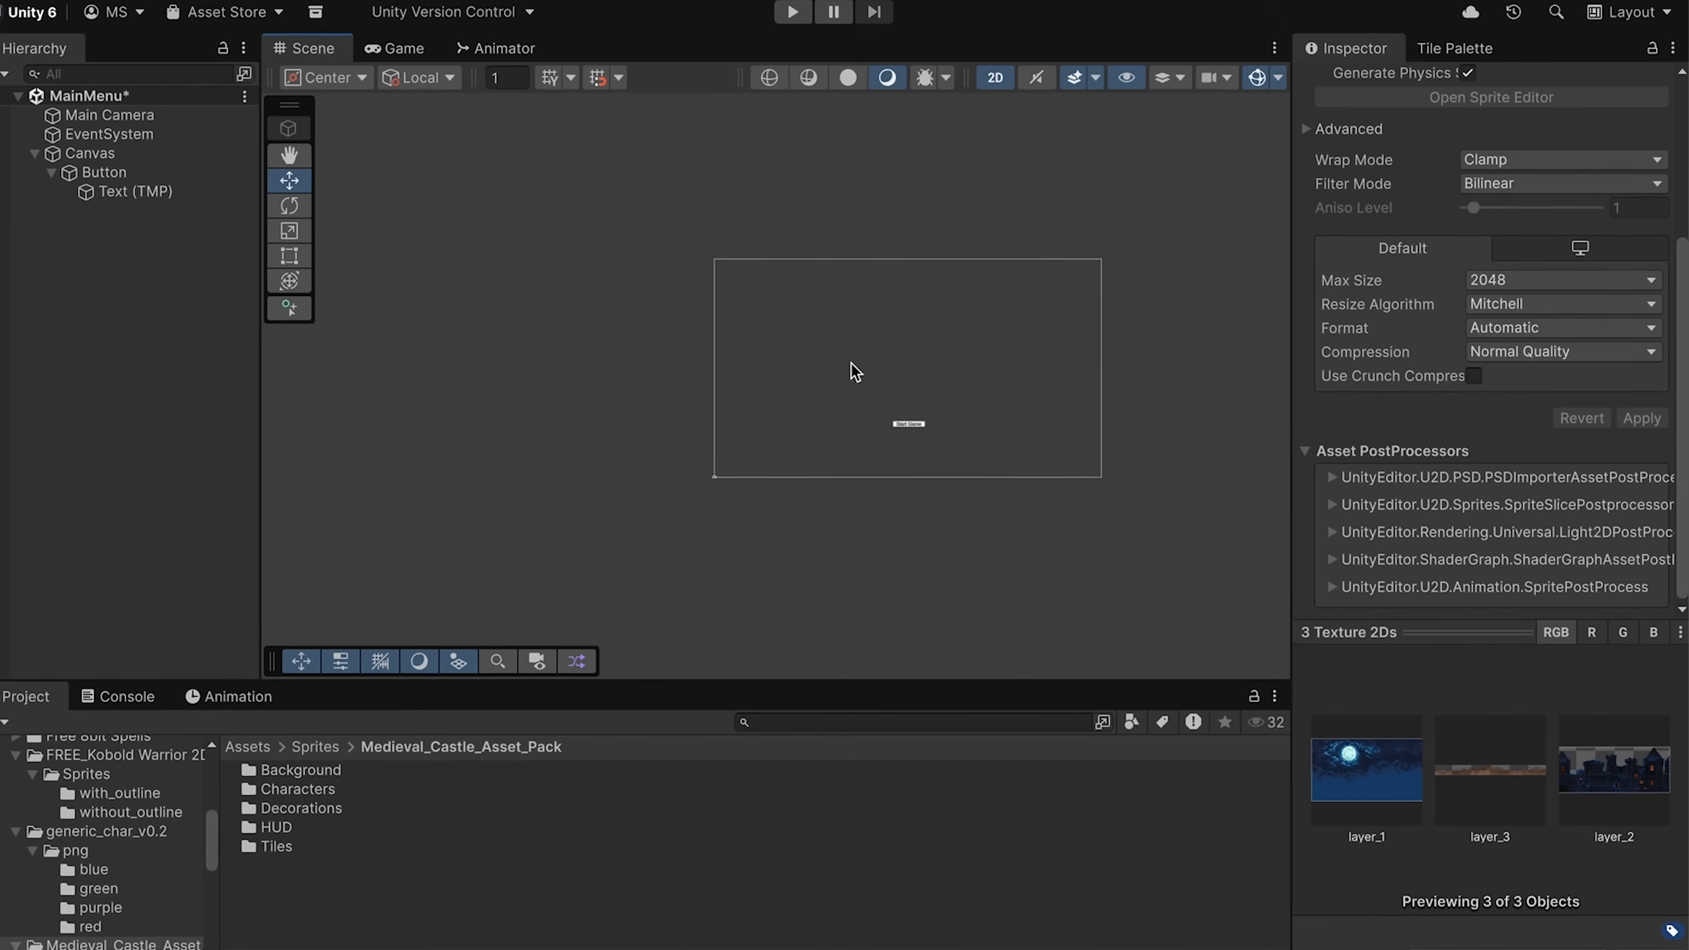
- Place the layer_1 sprite from the Background folder into the scene near the camera
scroll(596, 399, "up", 5)
scroll(727, 495, "up", 2)
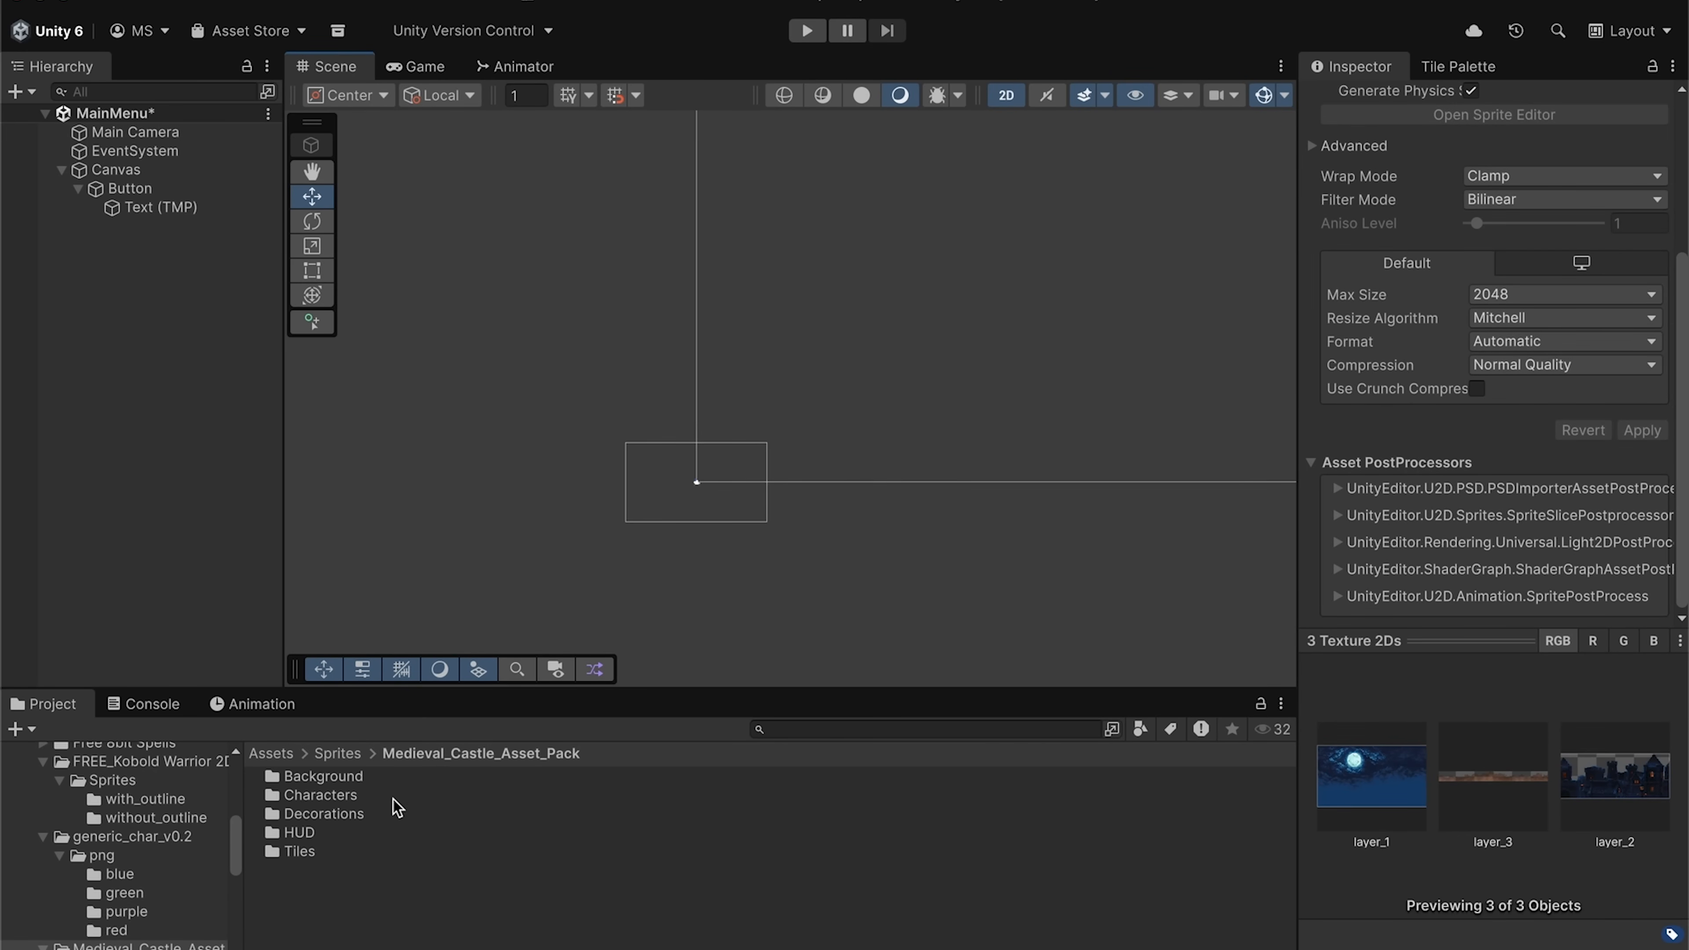
double_click(319, 776)
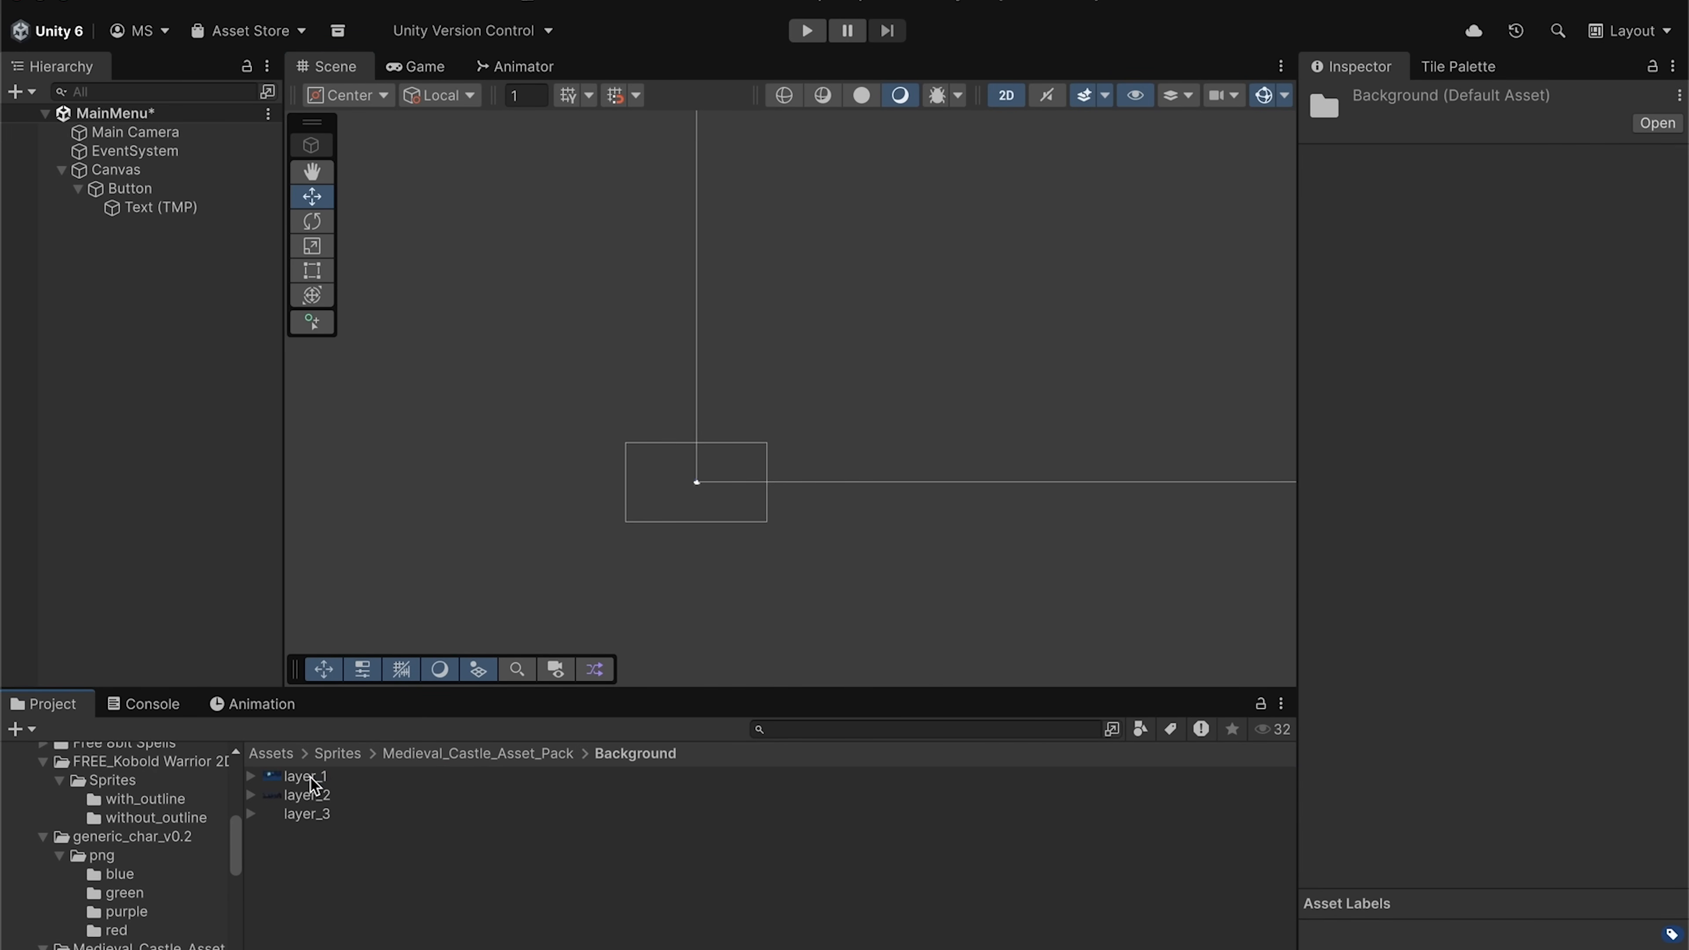
left_click_drag(303, 776, 694, 488)
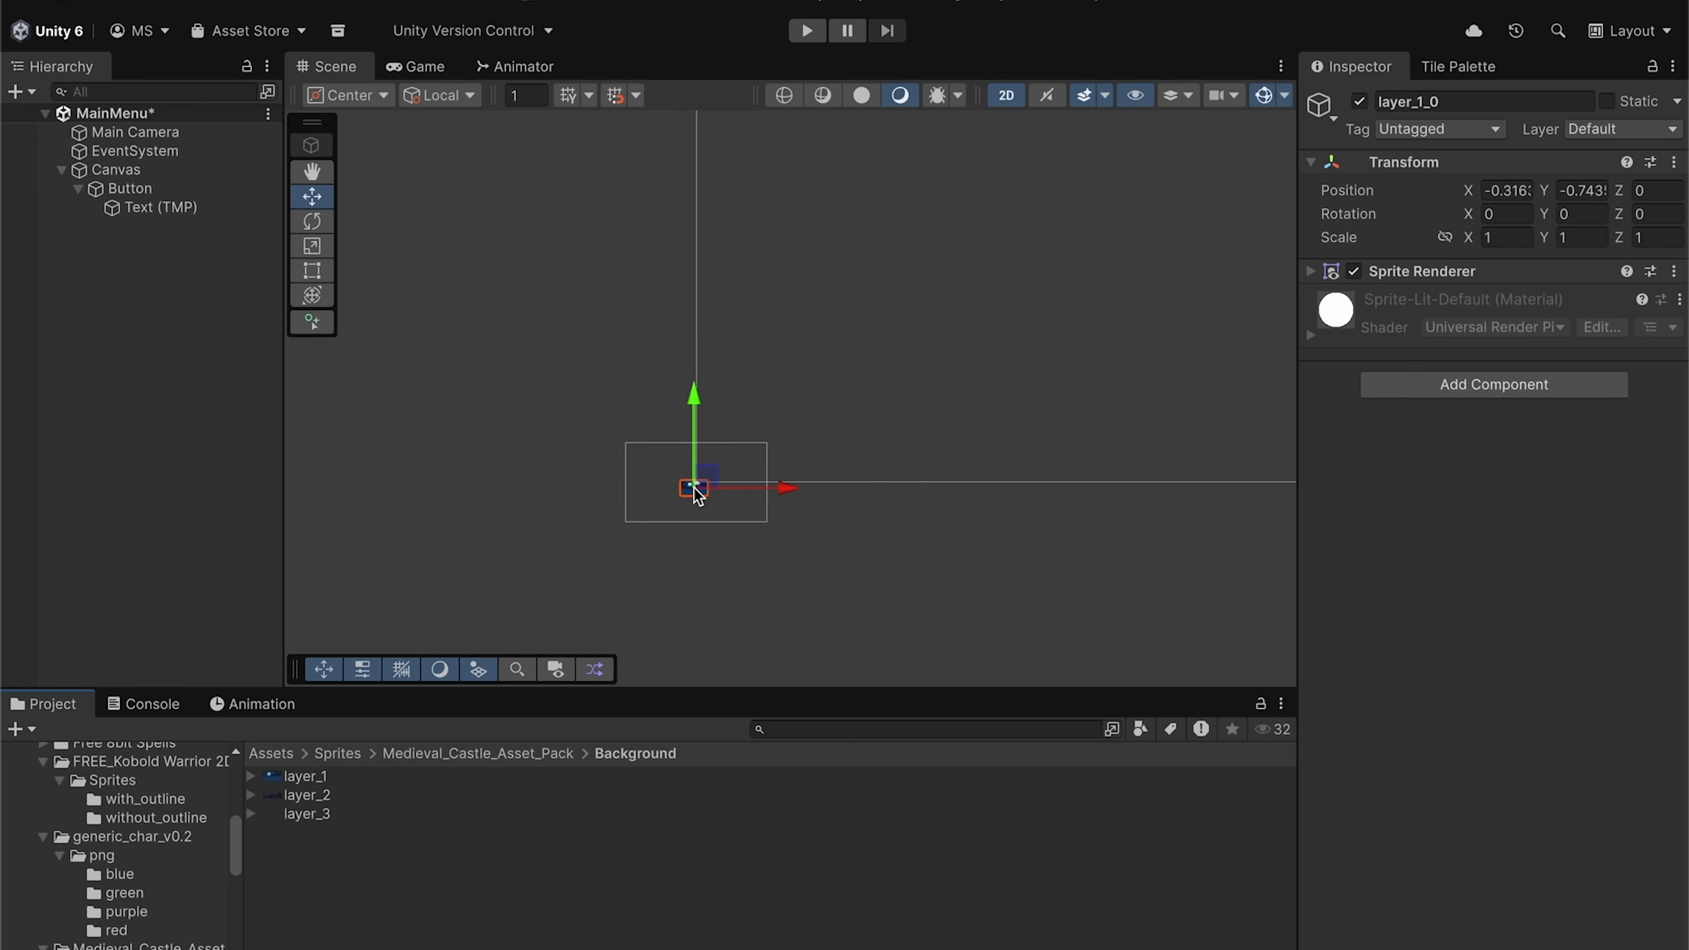
scroll(699, 492, "up", 2)
scroll(699, 493, "up", 5)
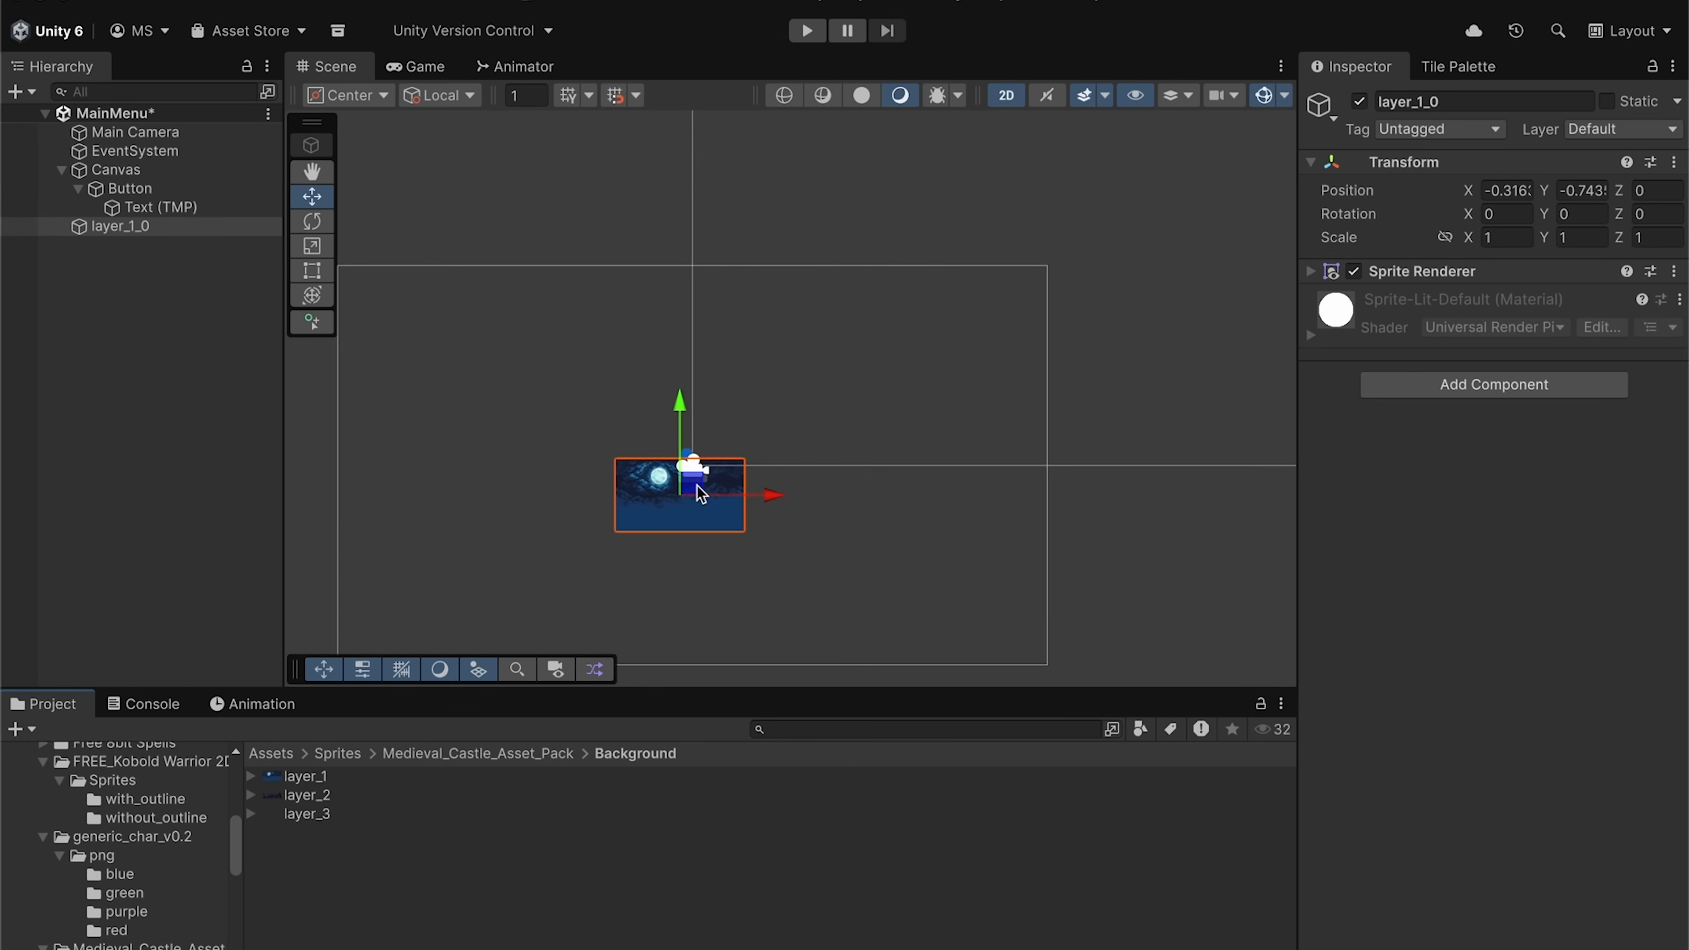
- Try to stretch the layer_1_0 sprite from the camera frame's upper-left corner to fill the frame, and undo the rescaling
middle_click_drag(562, 542, 665, 463)
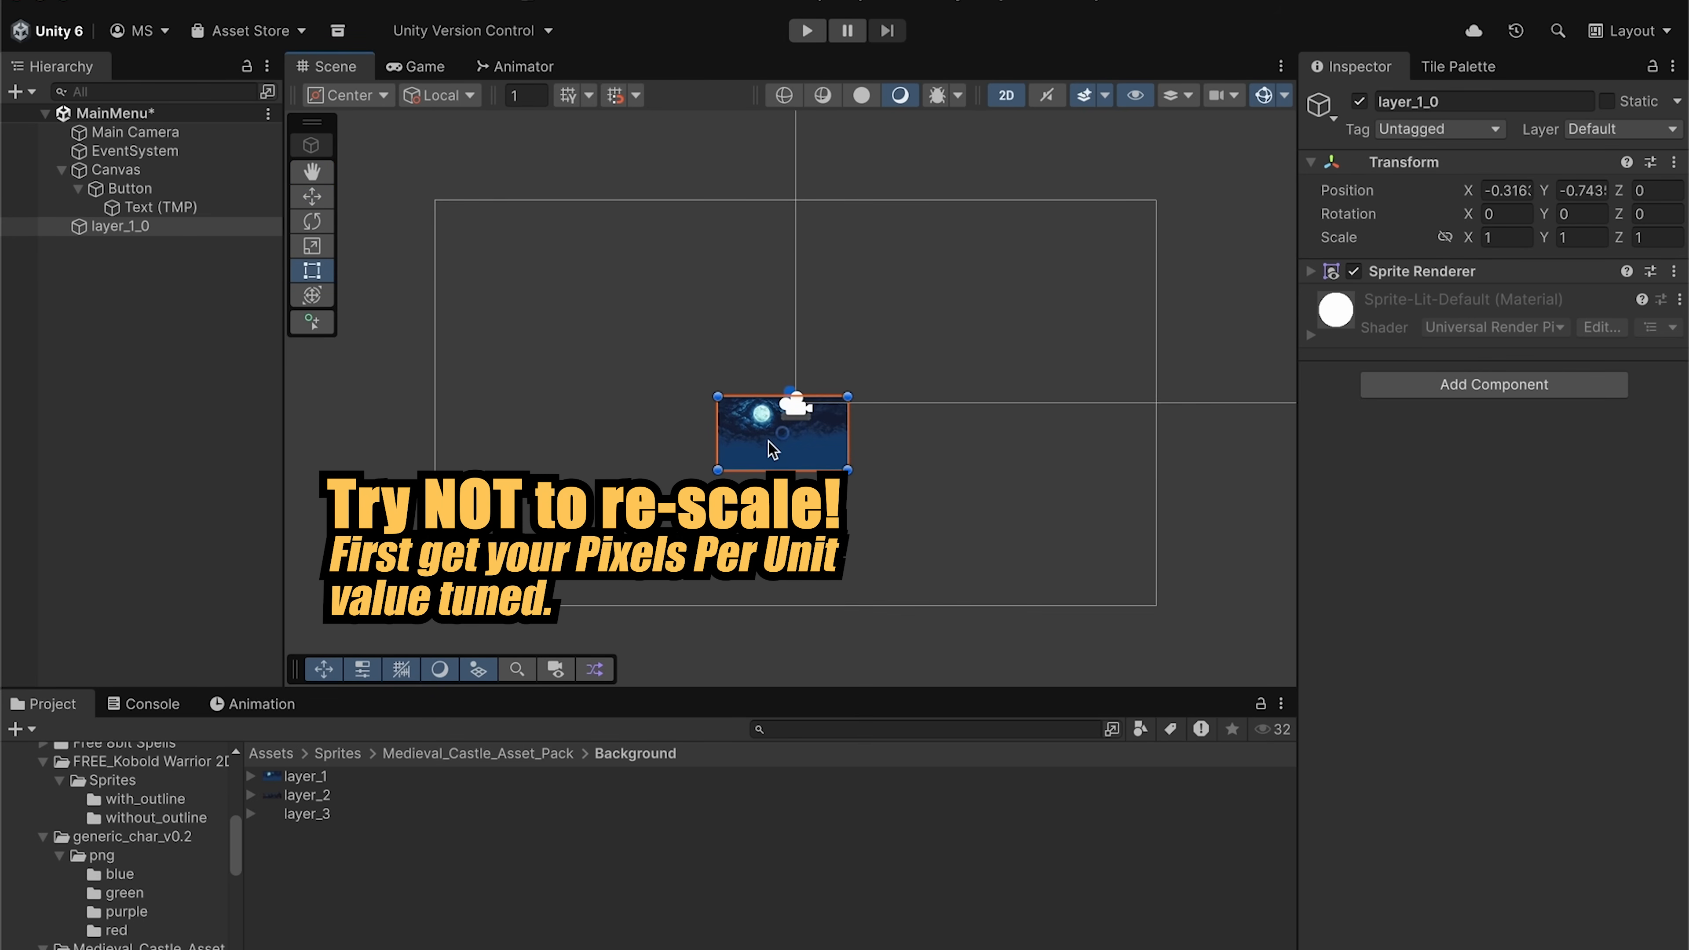
left_click_drag(771, 447, 1014, 513)
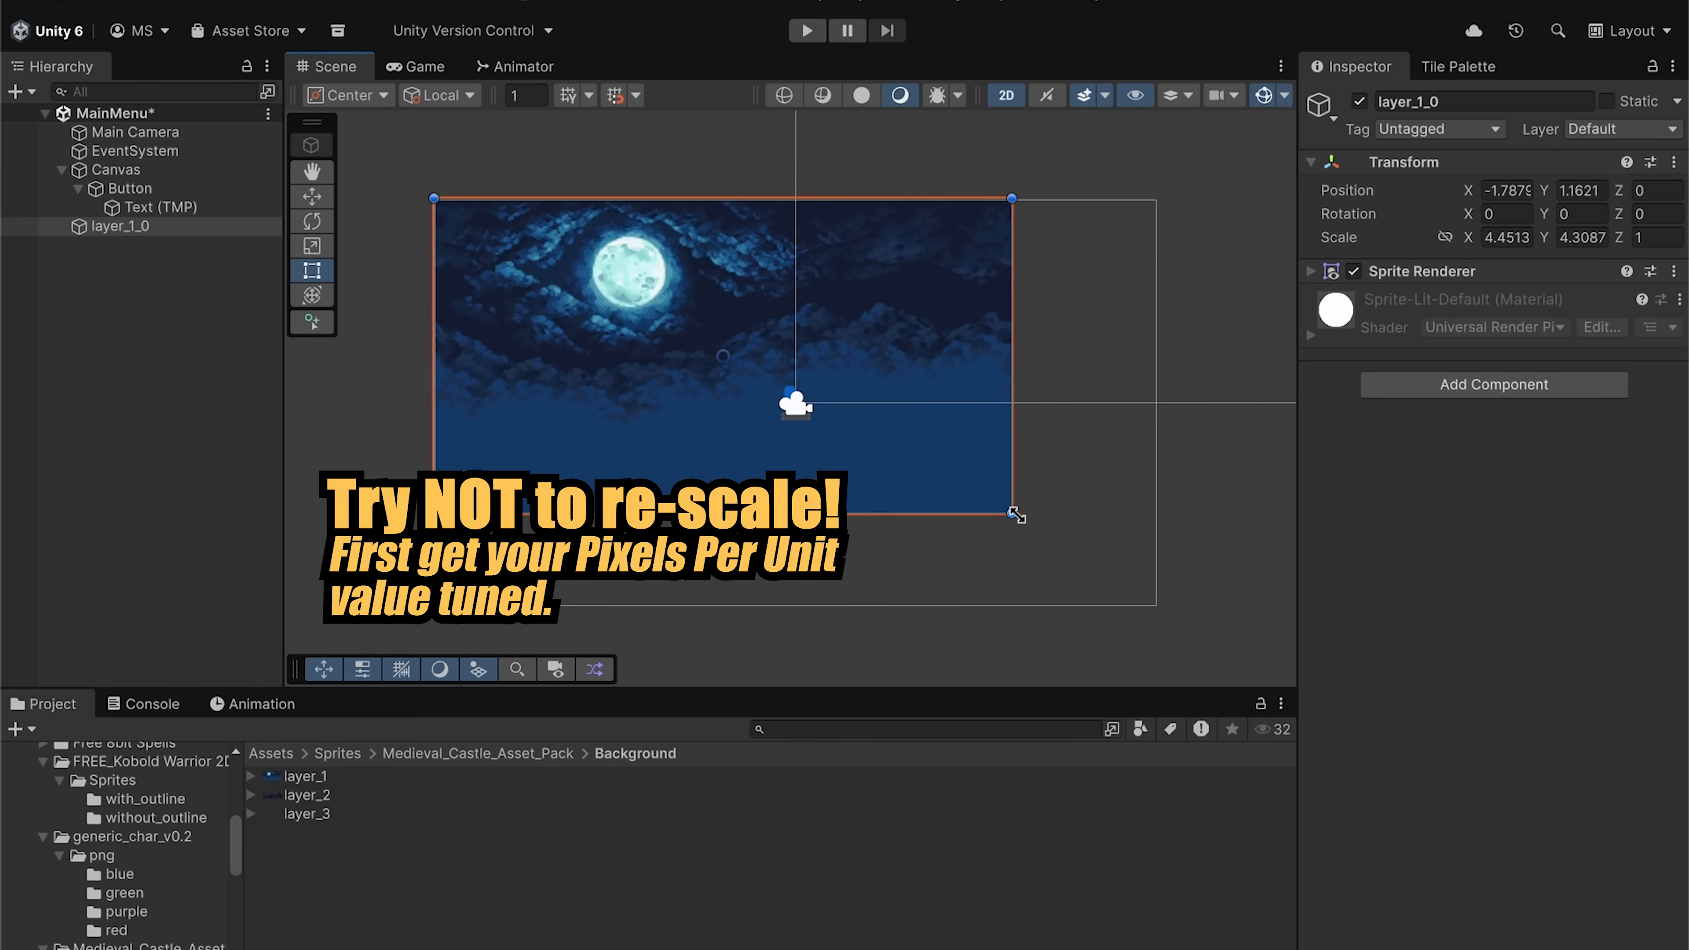
key("ctrl+z")
- Set all three background layer textures to 16 Pixels Per Unit, Point (no filter) and RGBA 32 bit format, and apply the import settings
left_click(360, 816, "shift")
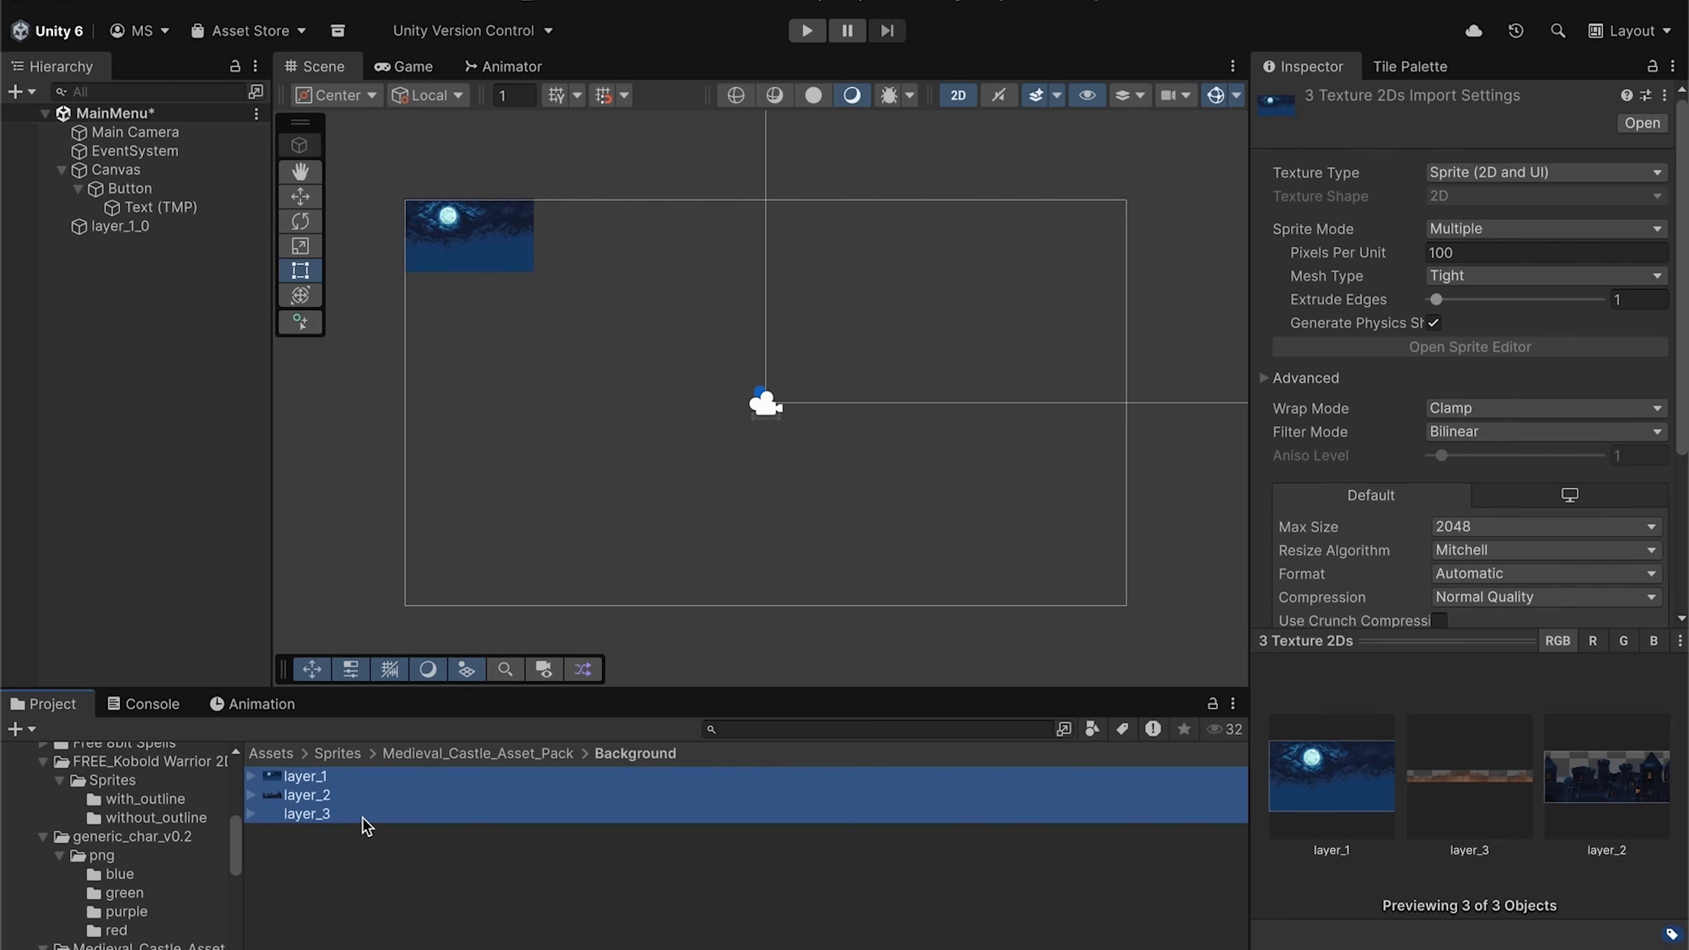
left_click(1461, 253)
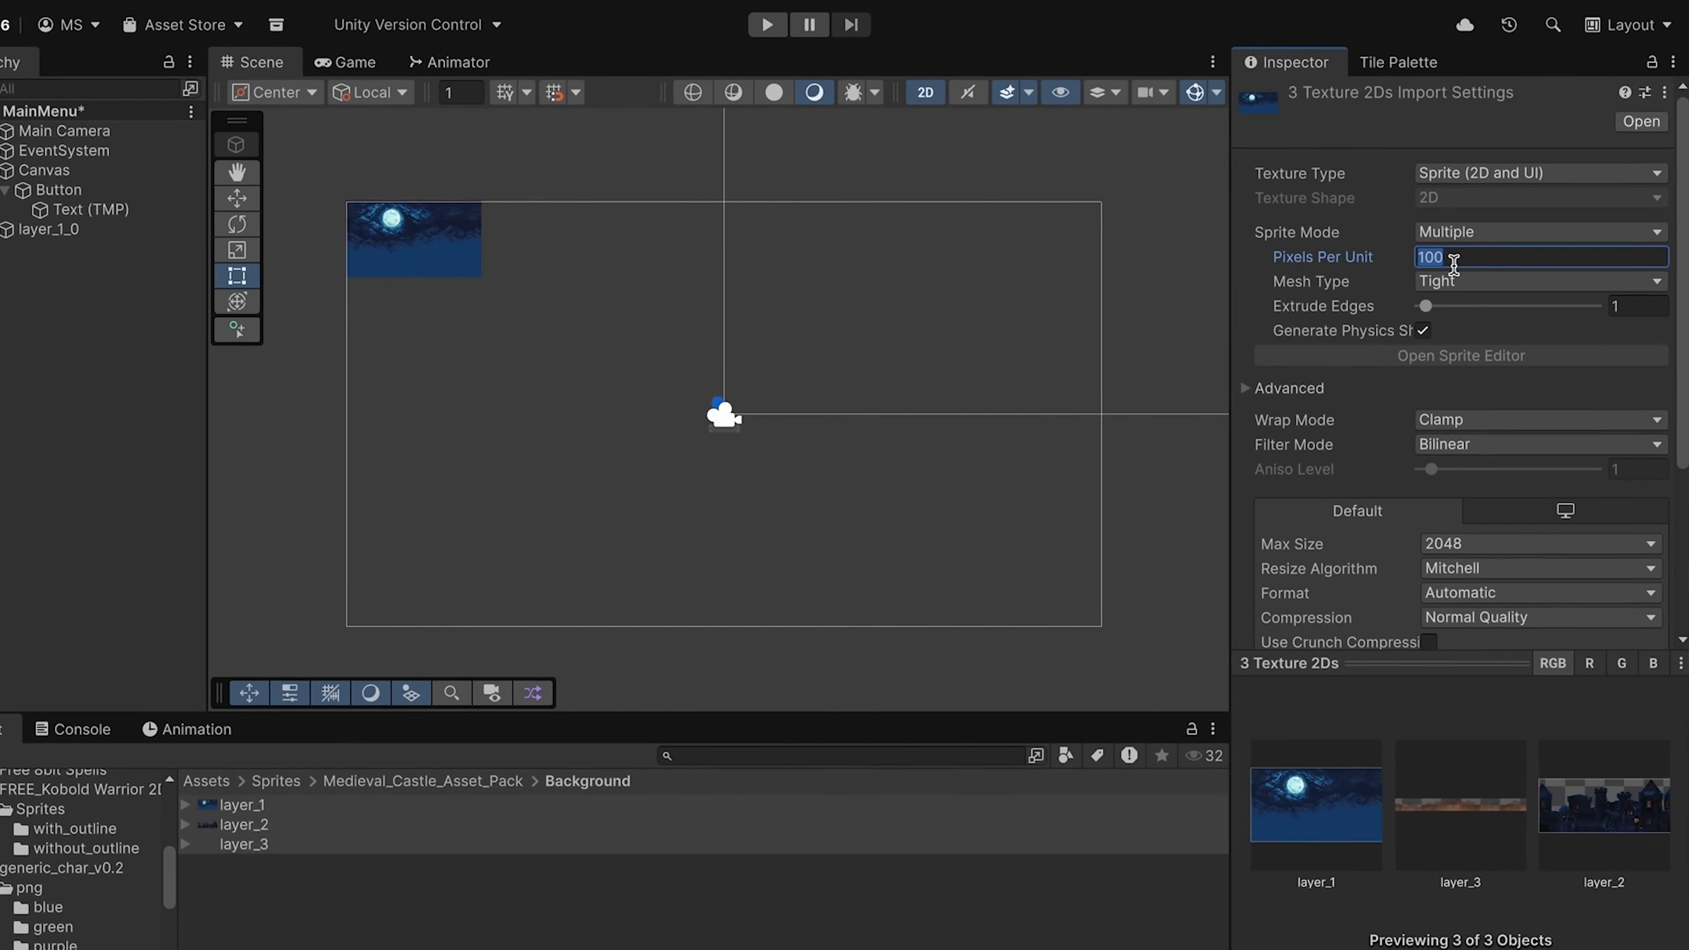
type("16")
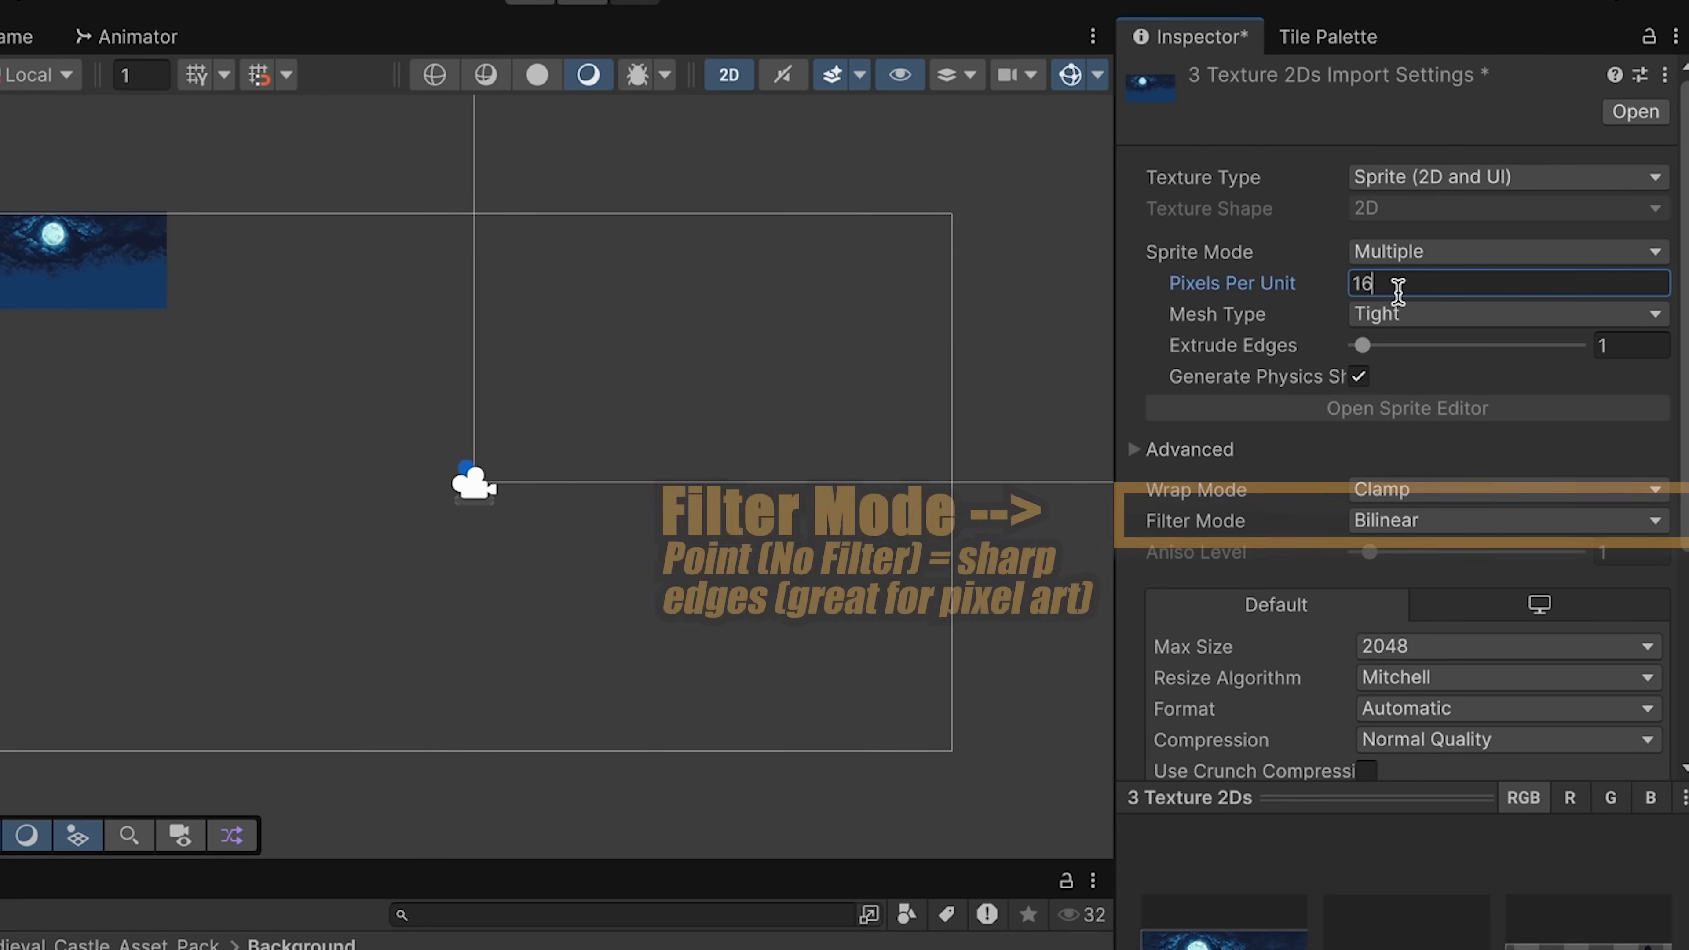
left_click(1439, 522)
left_click(1442, 601)
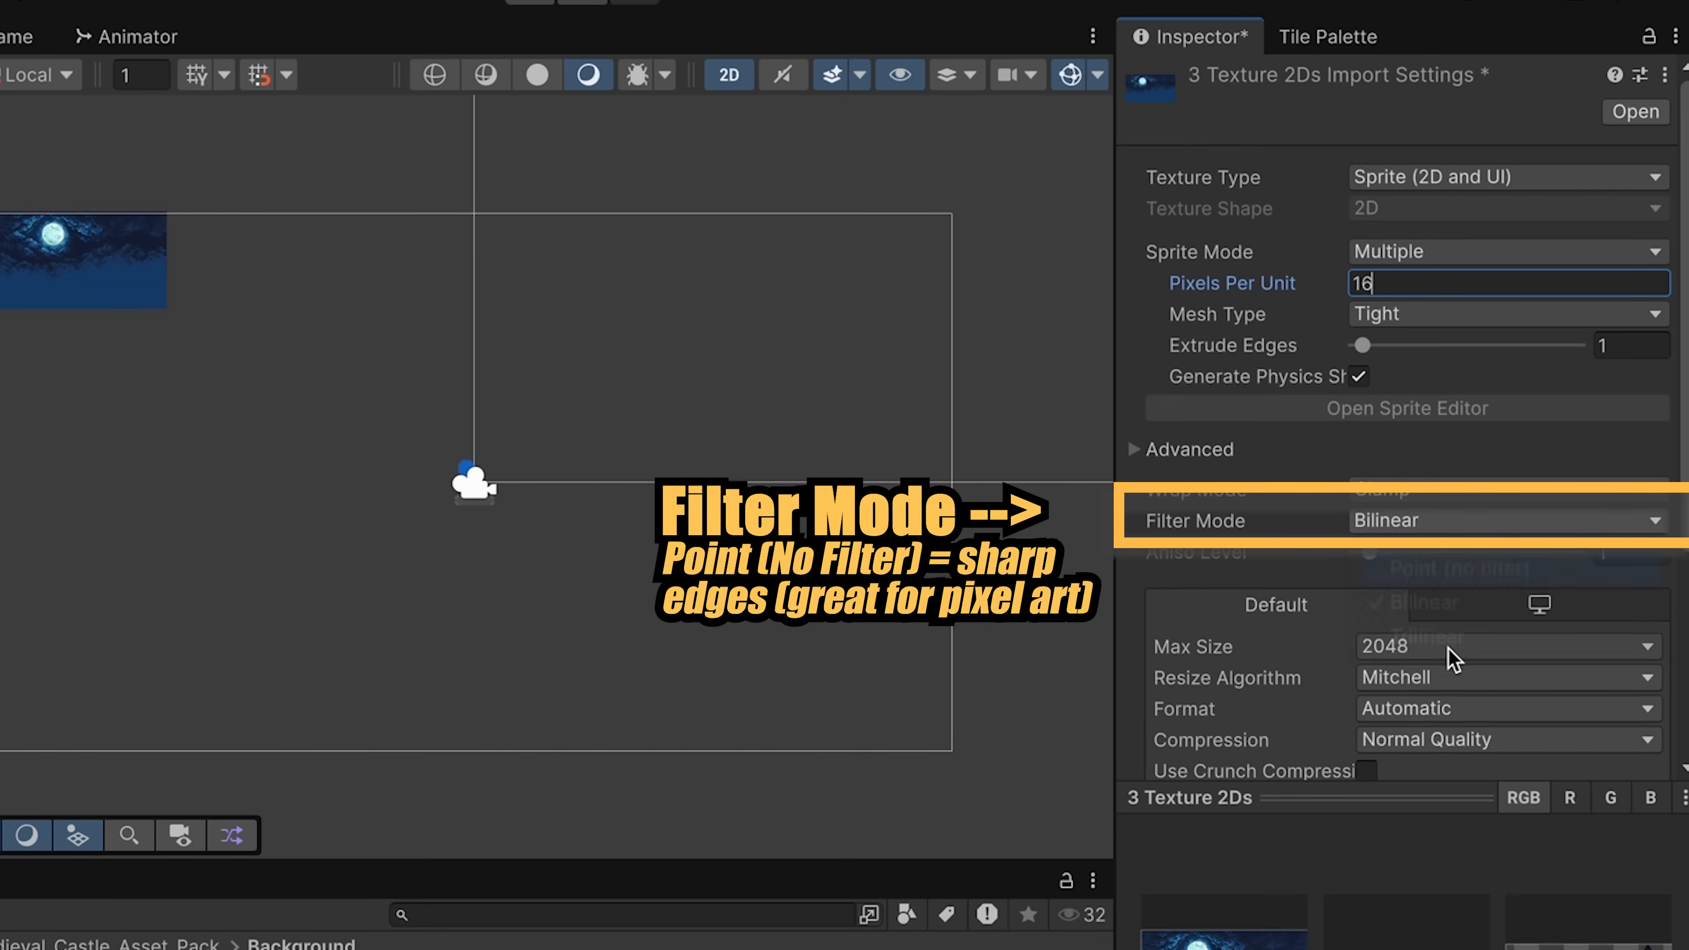
left_click(1452, 708)
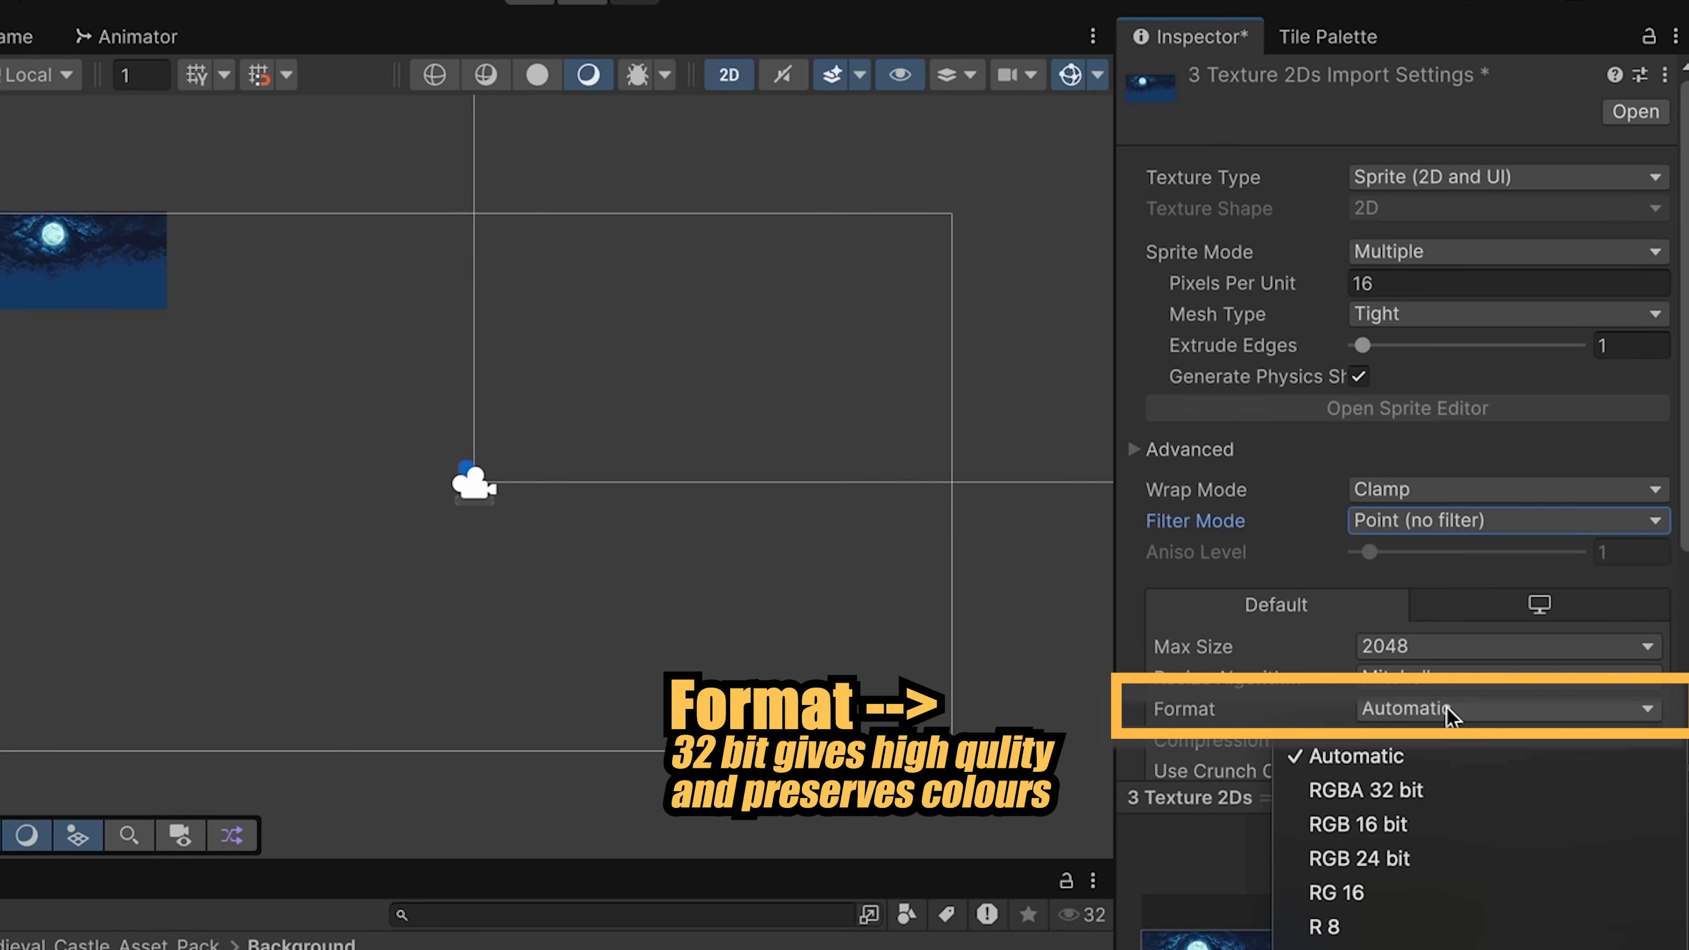
left_click(1434, 793)
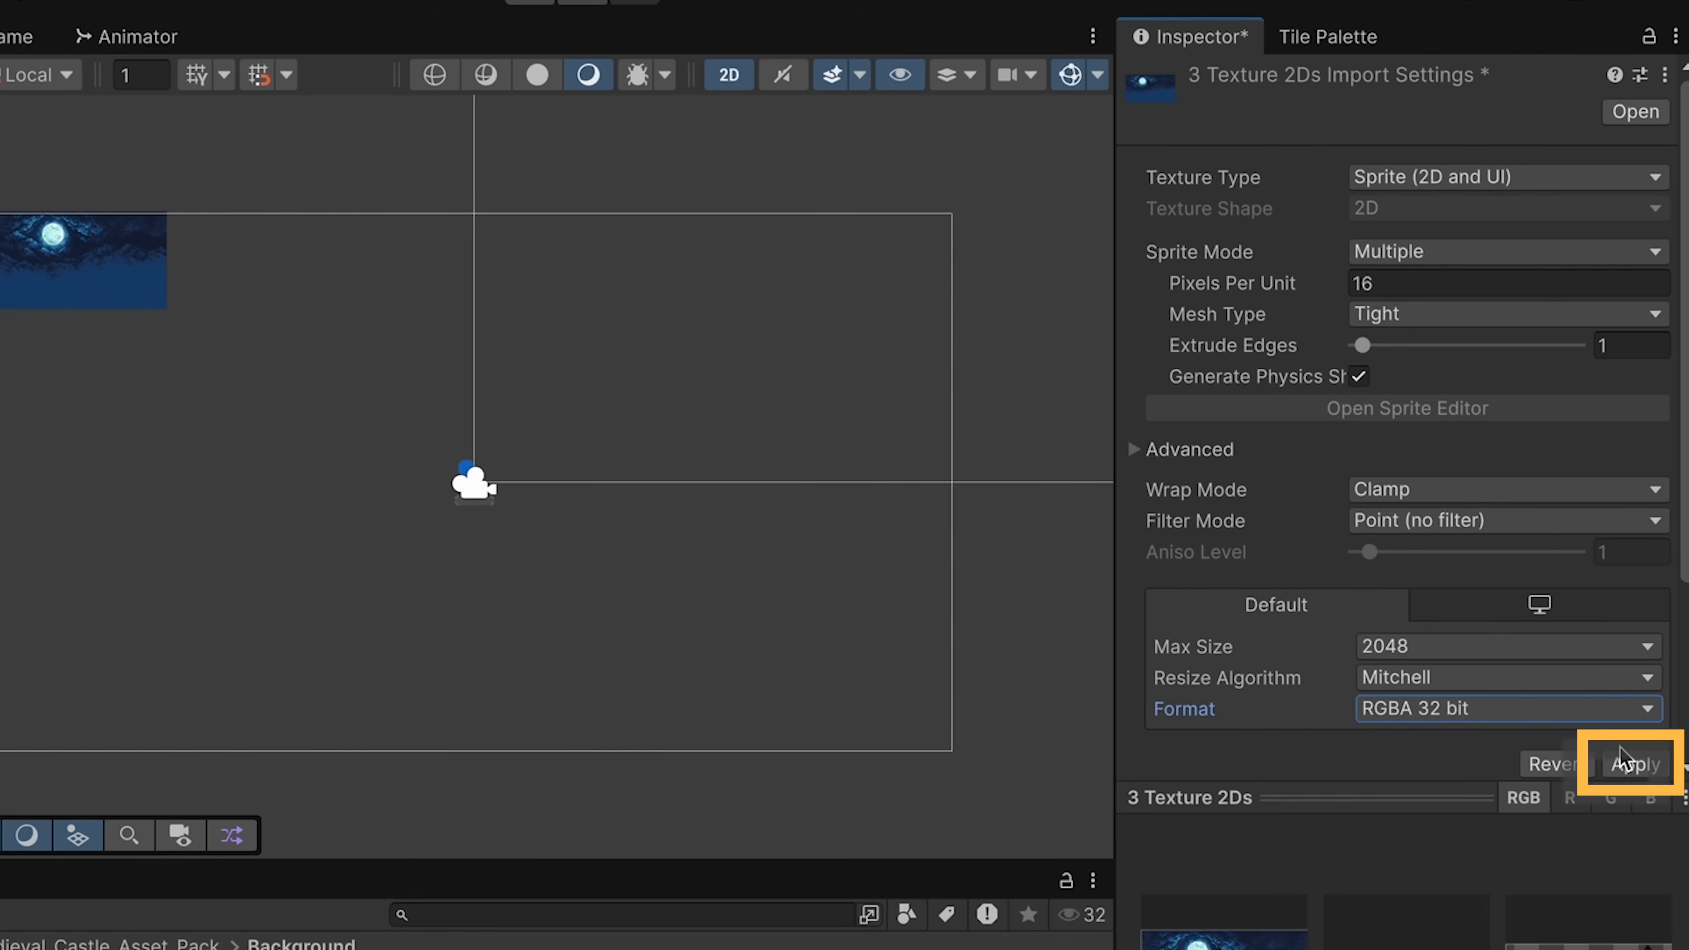
left_click(1630, 765)
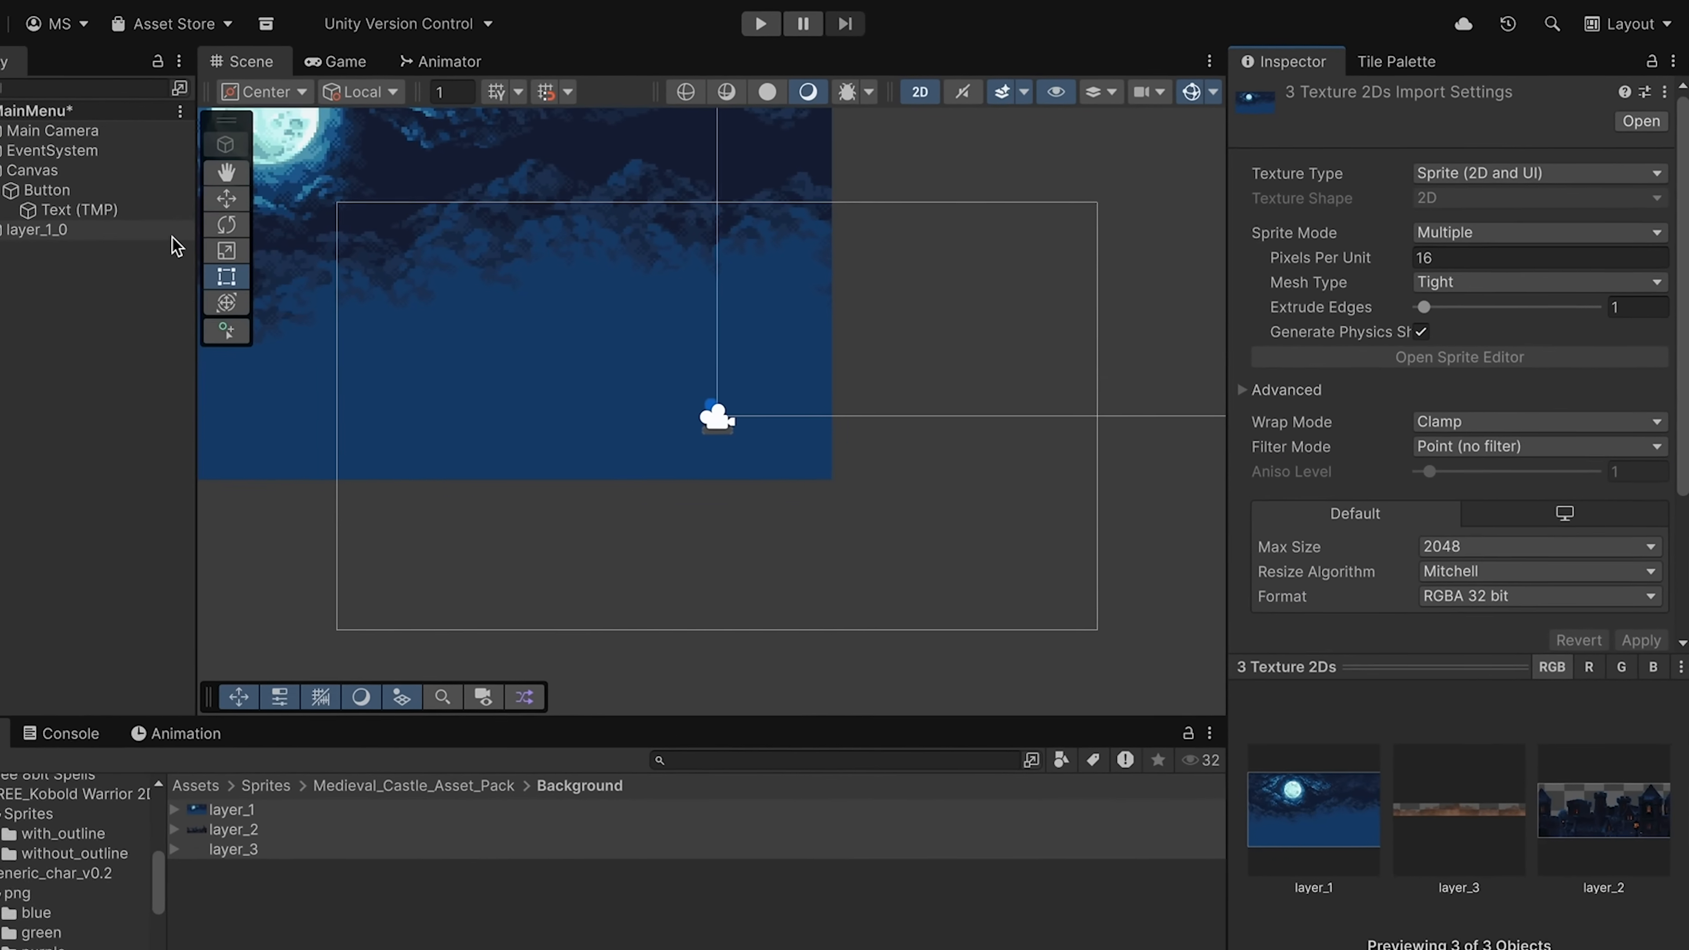
- Move the layer_1_0 sprite over the camera frame, to about X 0.38, Y -0.13, so it covers the whole frame
left_click(304, 201)
scroll(479, 191, "down", 8)
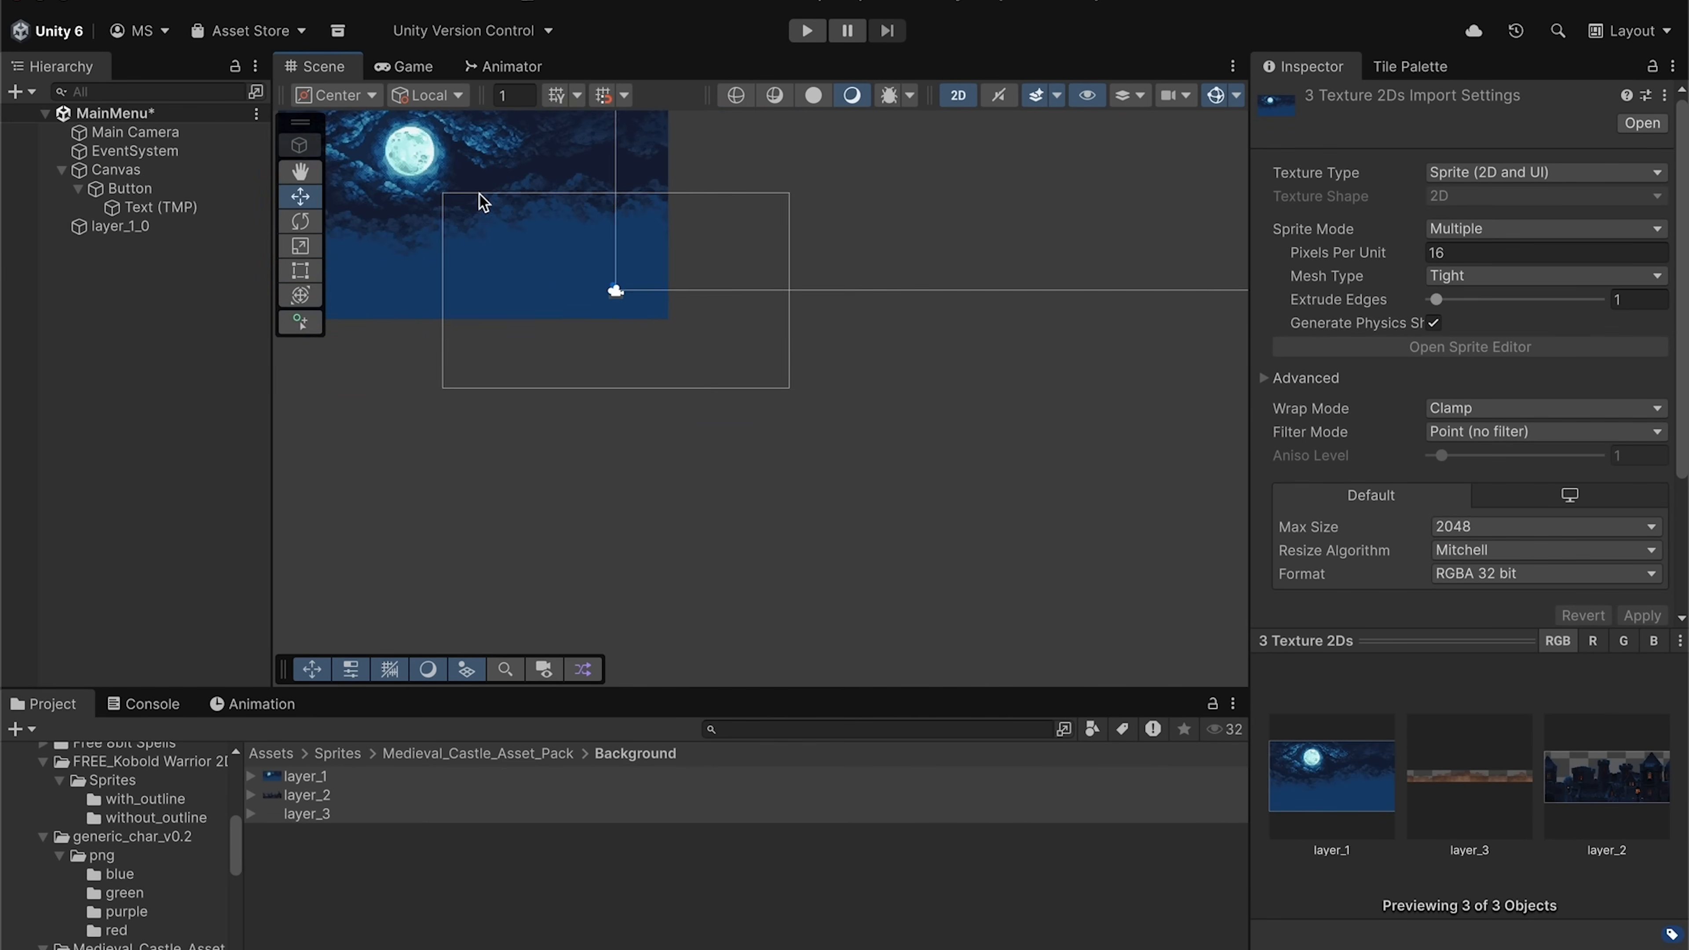
middle_click_drag(481, 196, 523, 321)
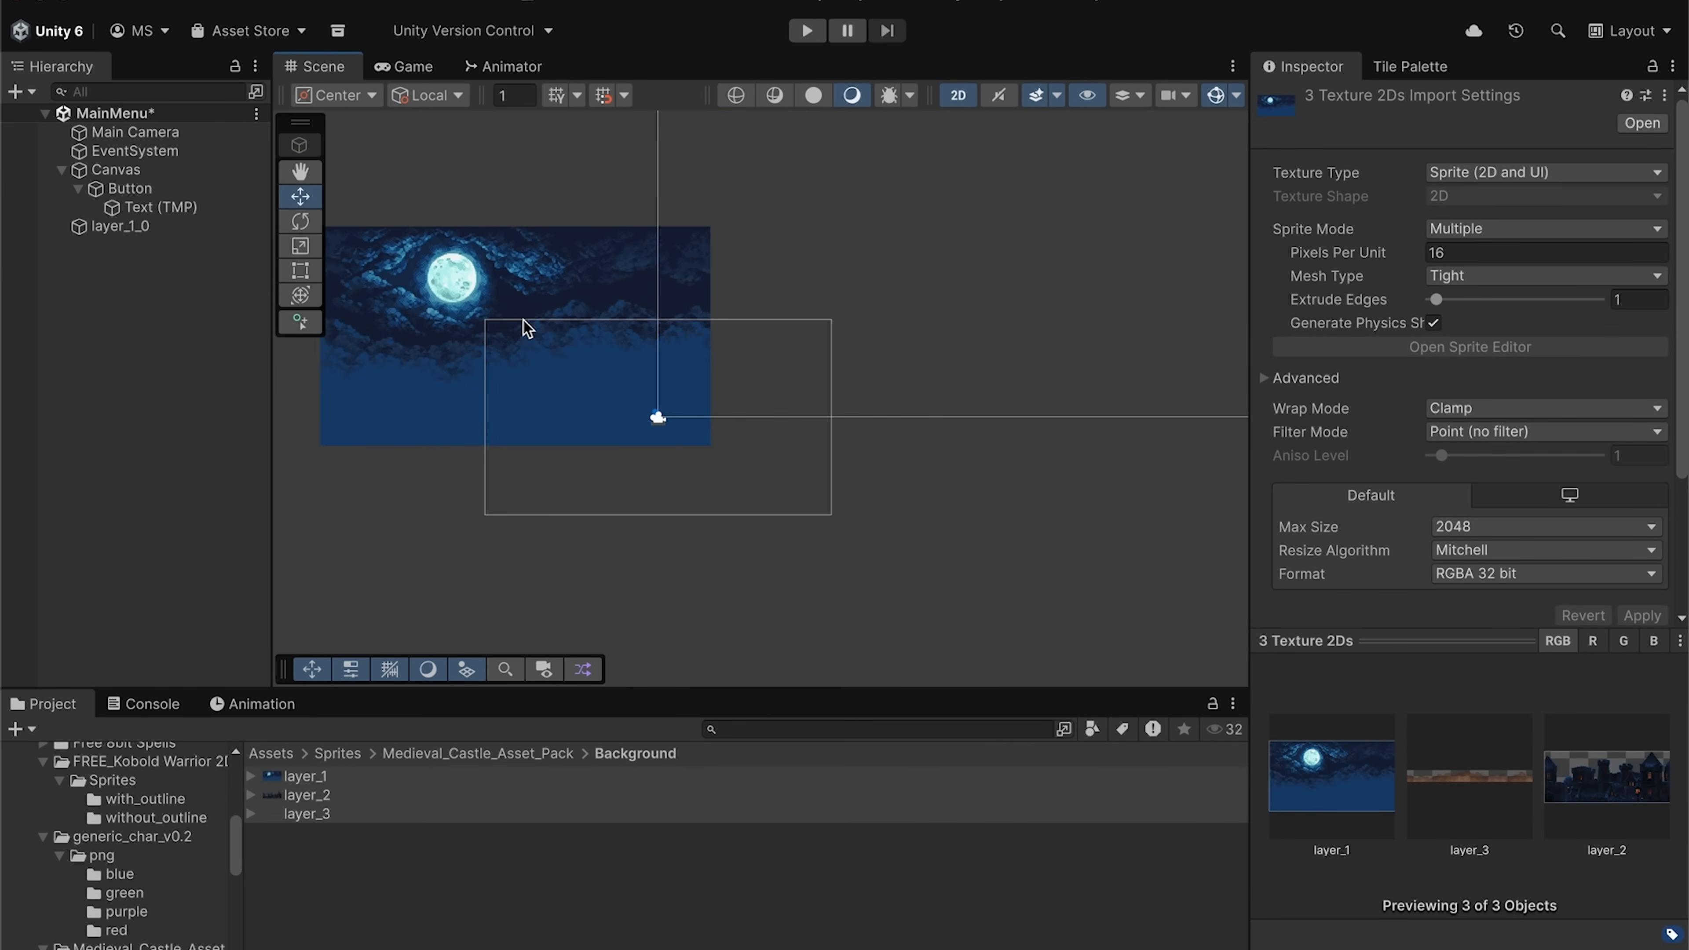
left_click(147, 224)
left_click_drag(525, 322, 672, 405)
scroll(612, 435, "up", 3)
scroll(608, 429, "up", 2)
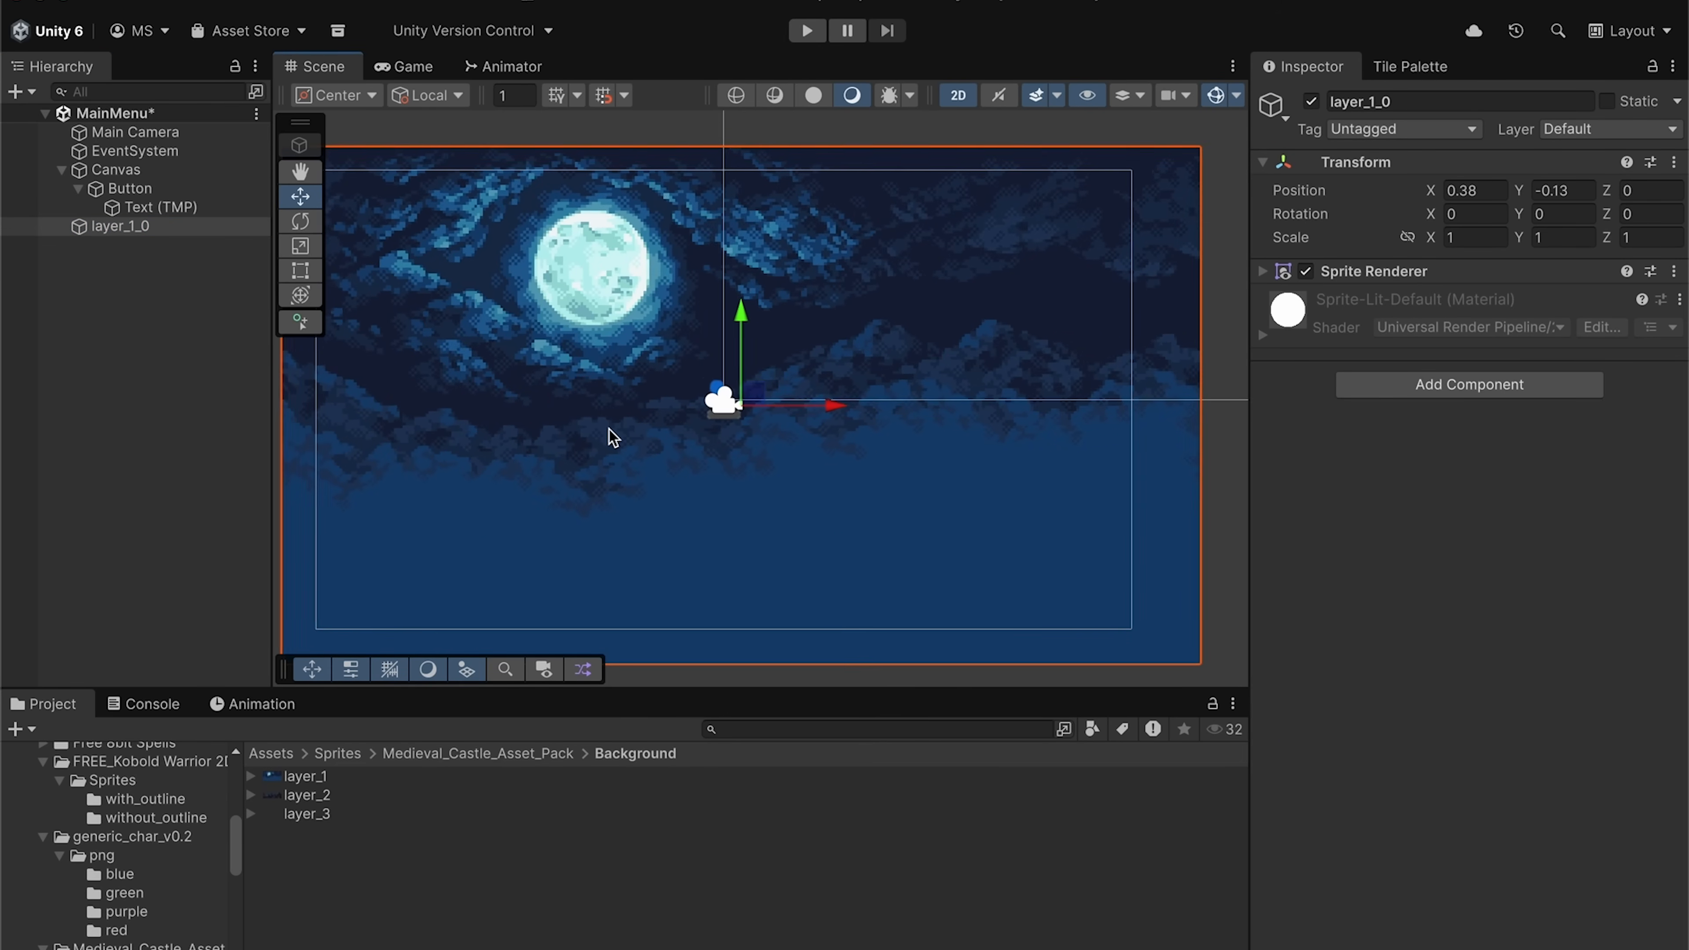
- Check the night sky in the Game view and rename the layer_1_0 object to Background in the Scene view
left_click(405, 67)
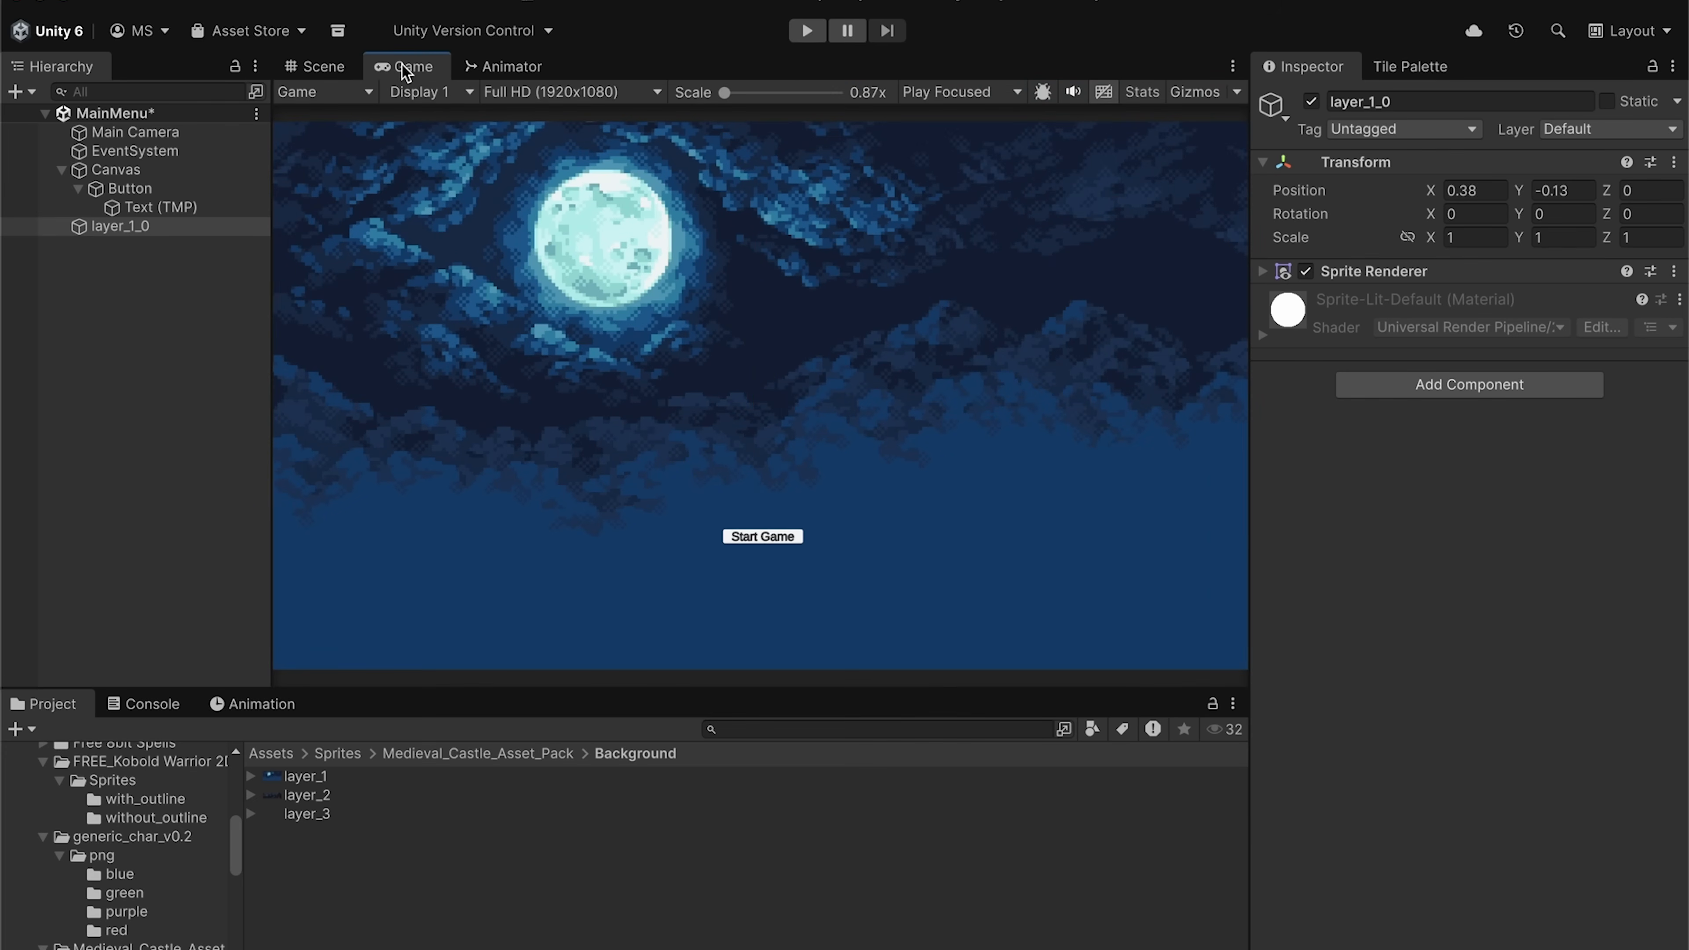
left_click(307, 68)
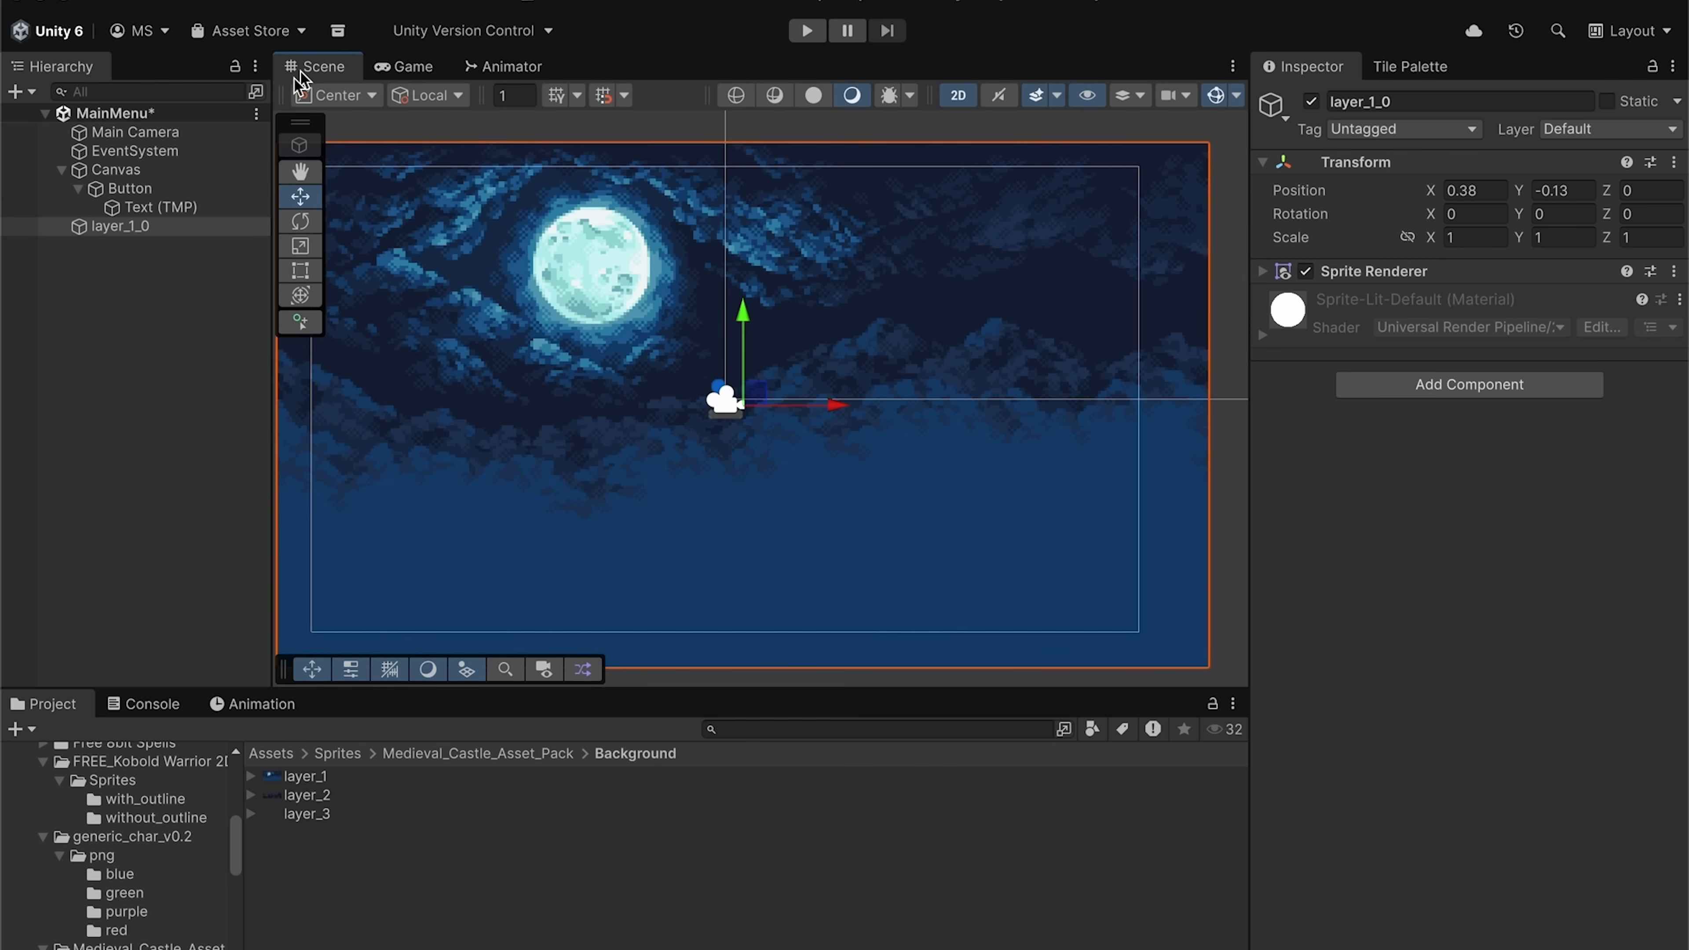
left_click(1463, 103)
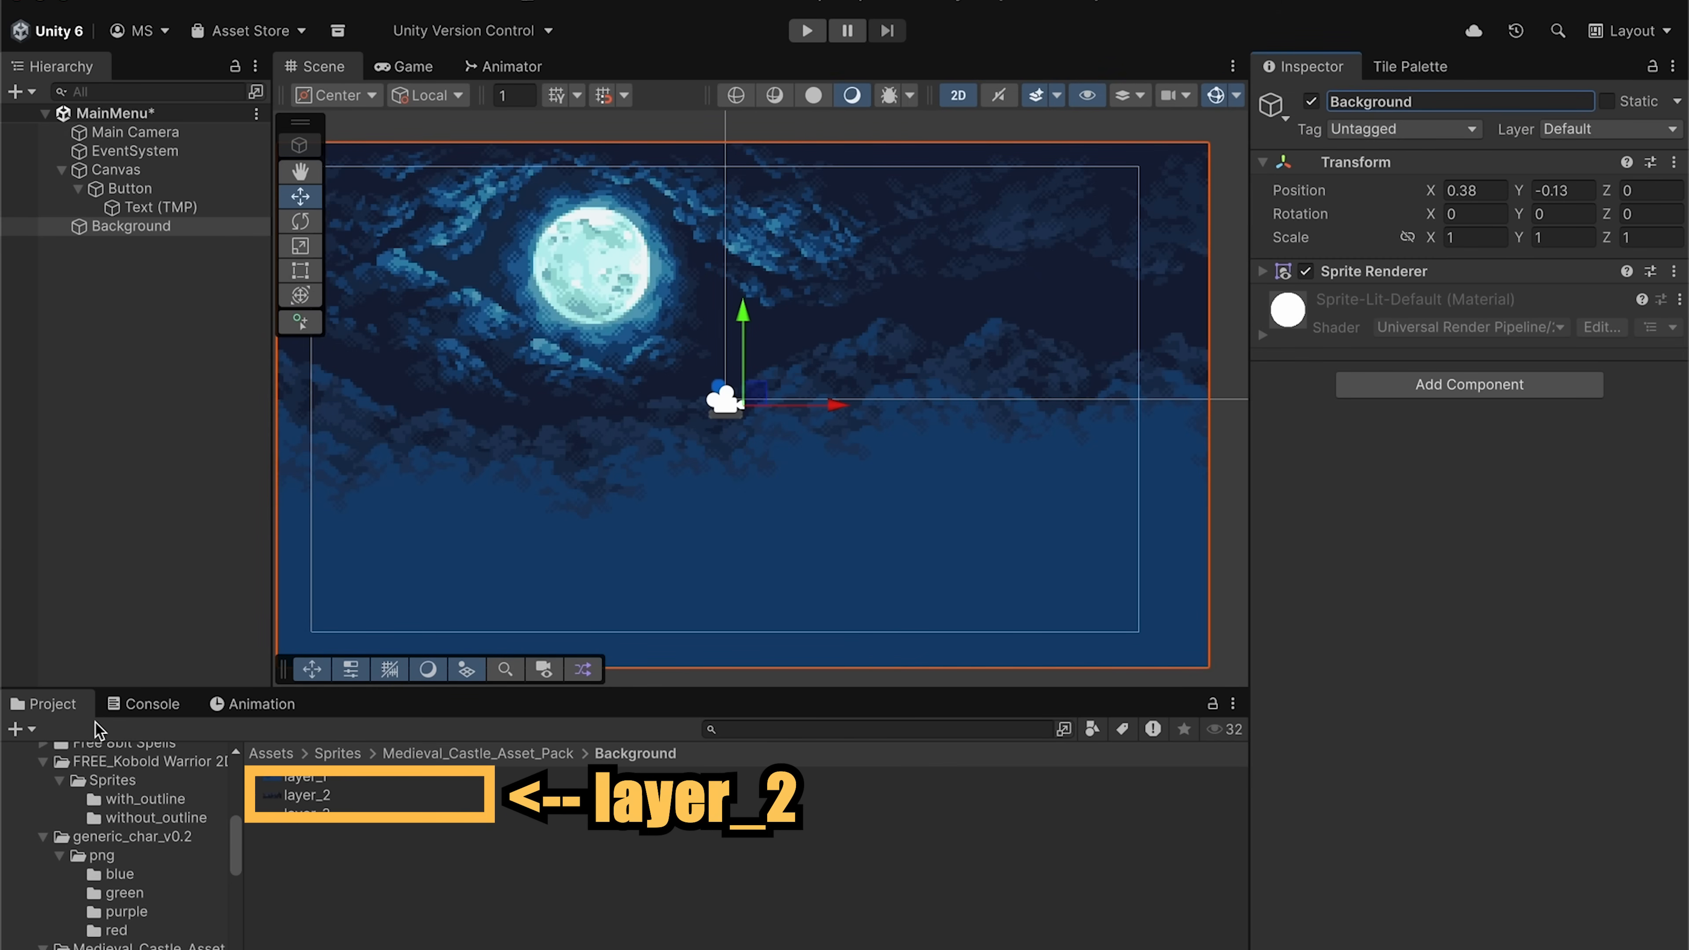
- Place the layer_2 sprite over the background at about X 0.49, Y -0.93 and name the object City
left_click_drag(328, 804, 738, 442)
left_click(1413, 107)
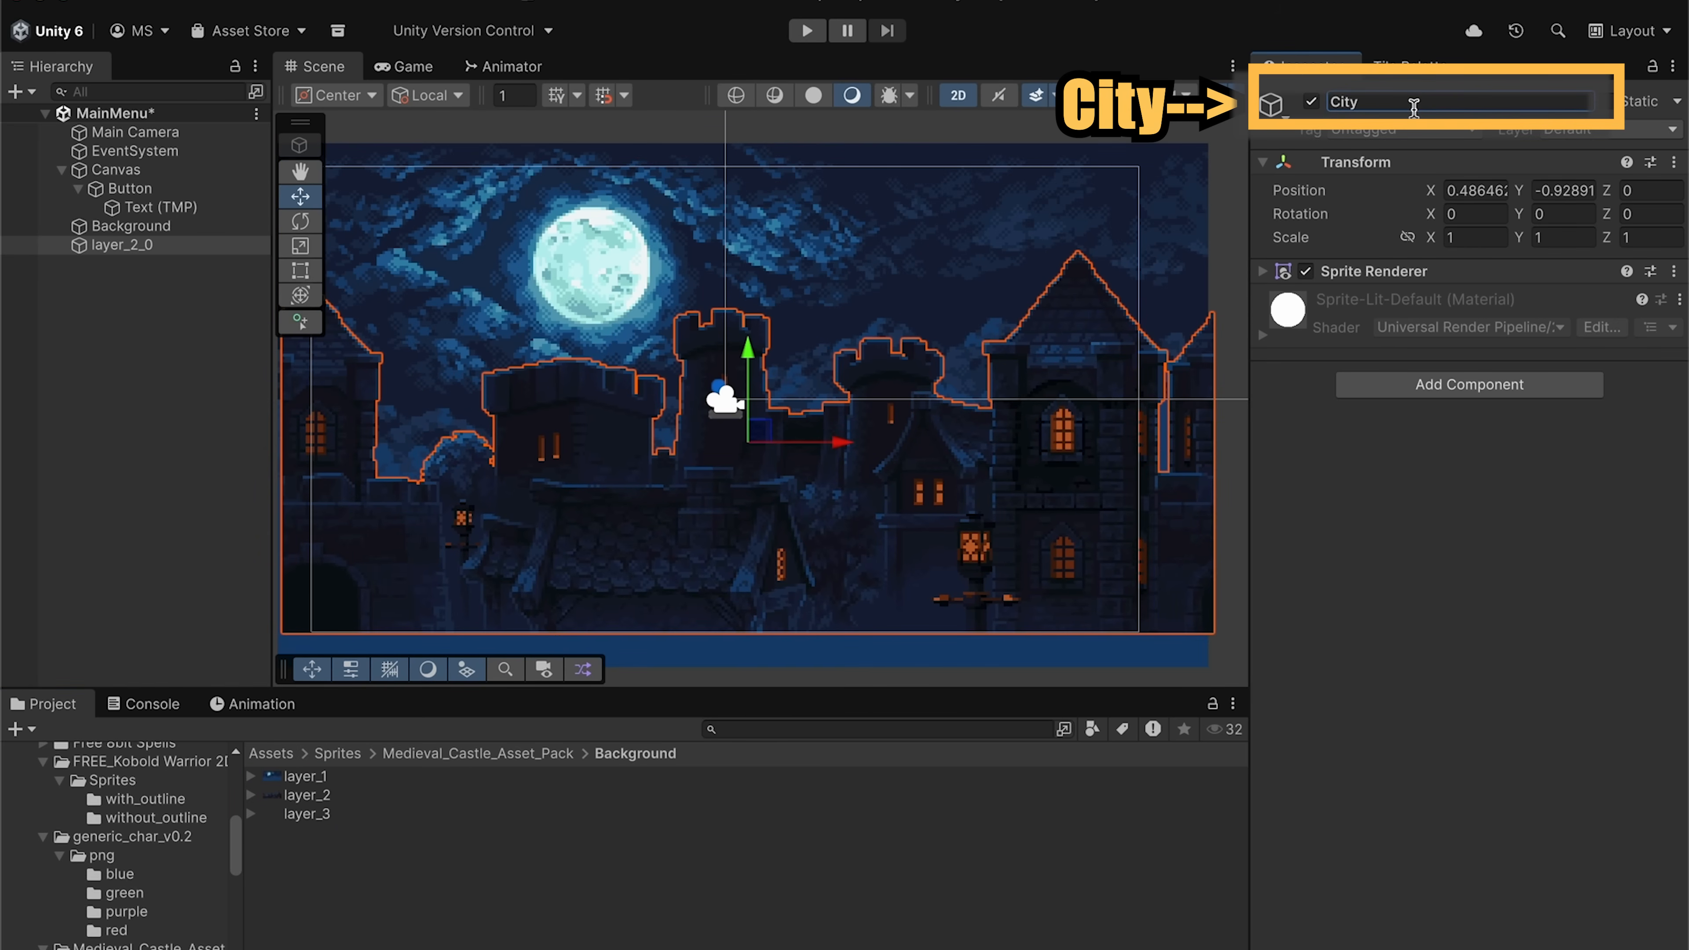
type("City")
key("Return")
- Place the layer_3 sprite along the city's base at about X 0.28, Y -4.10 and name the object Fog (Front)
left_click_drag(307, 813, 738, 589)
left_click(1406, 102)
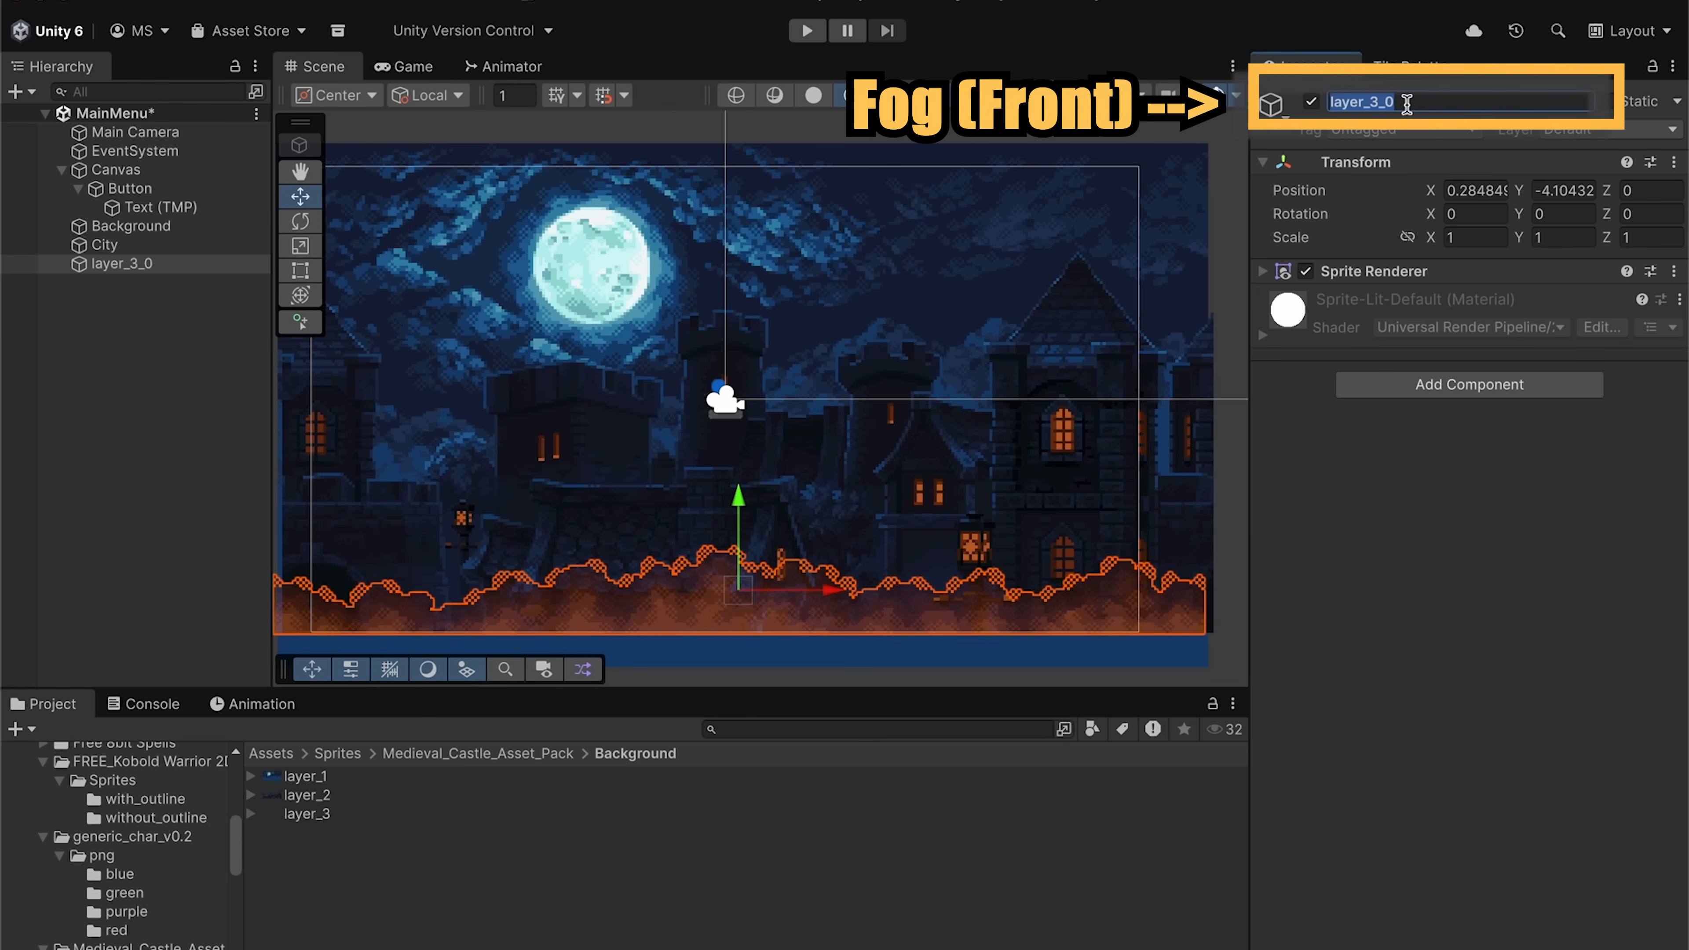
type("Fog (Front)")
key("Return")
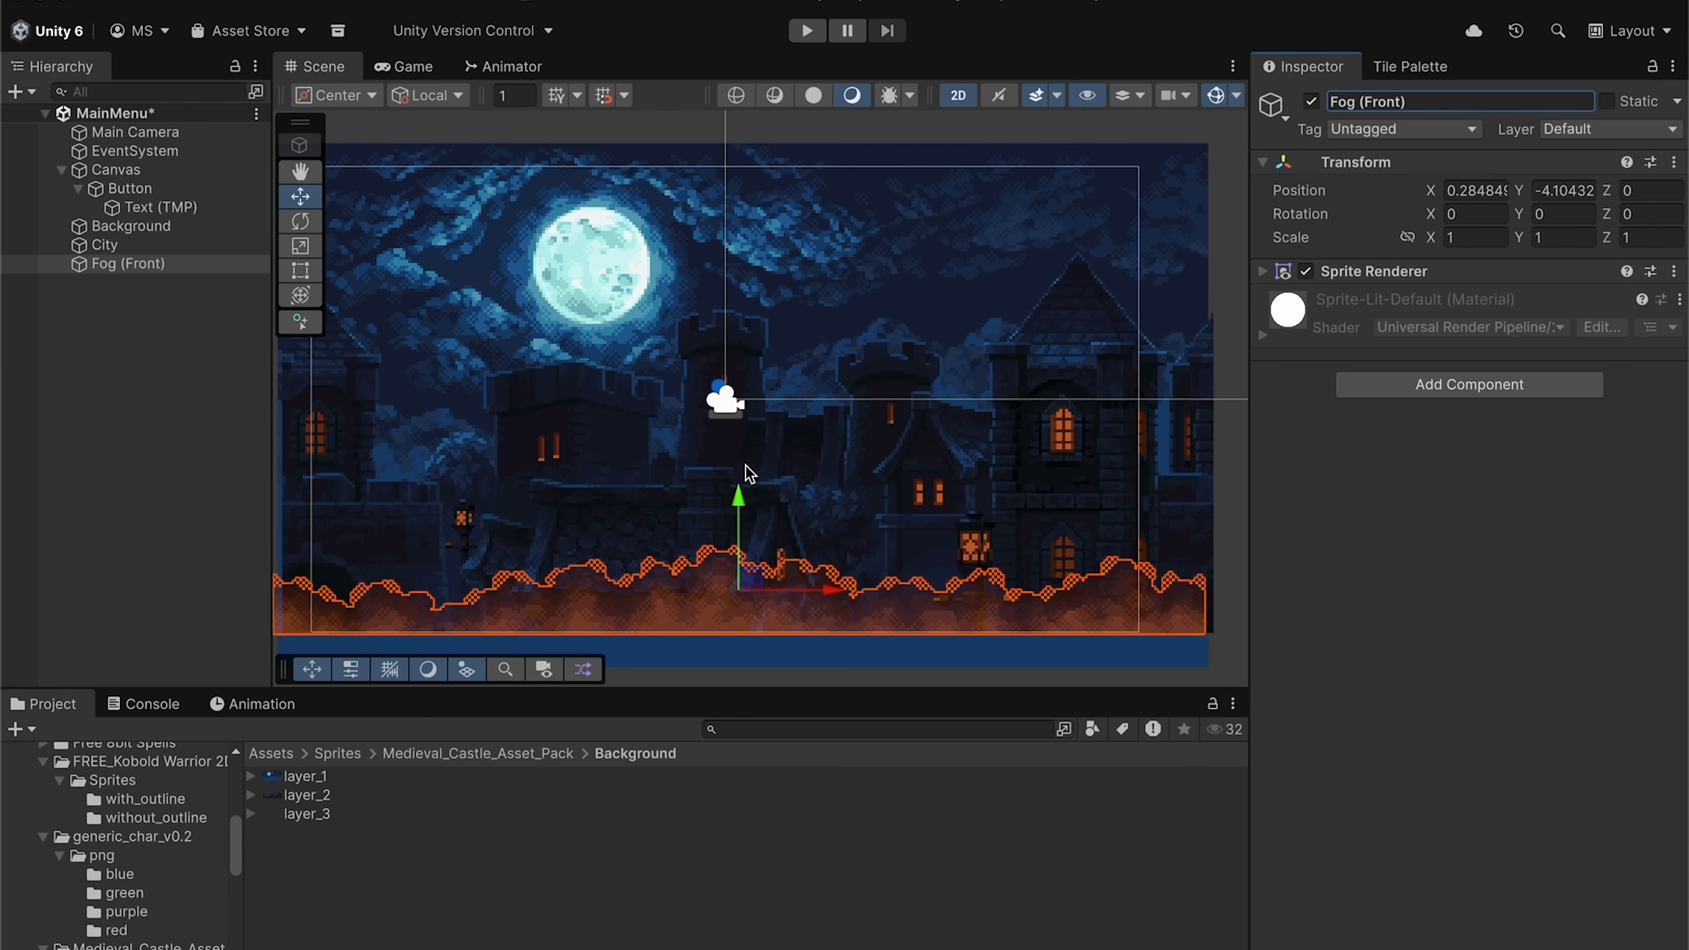
- Duplicate the Fog (Front) object, name the copy Fog (Back), and raise it to Y -1.05
key("ctrl+d")
left_click(1436, 101)
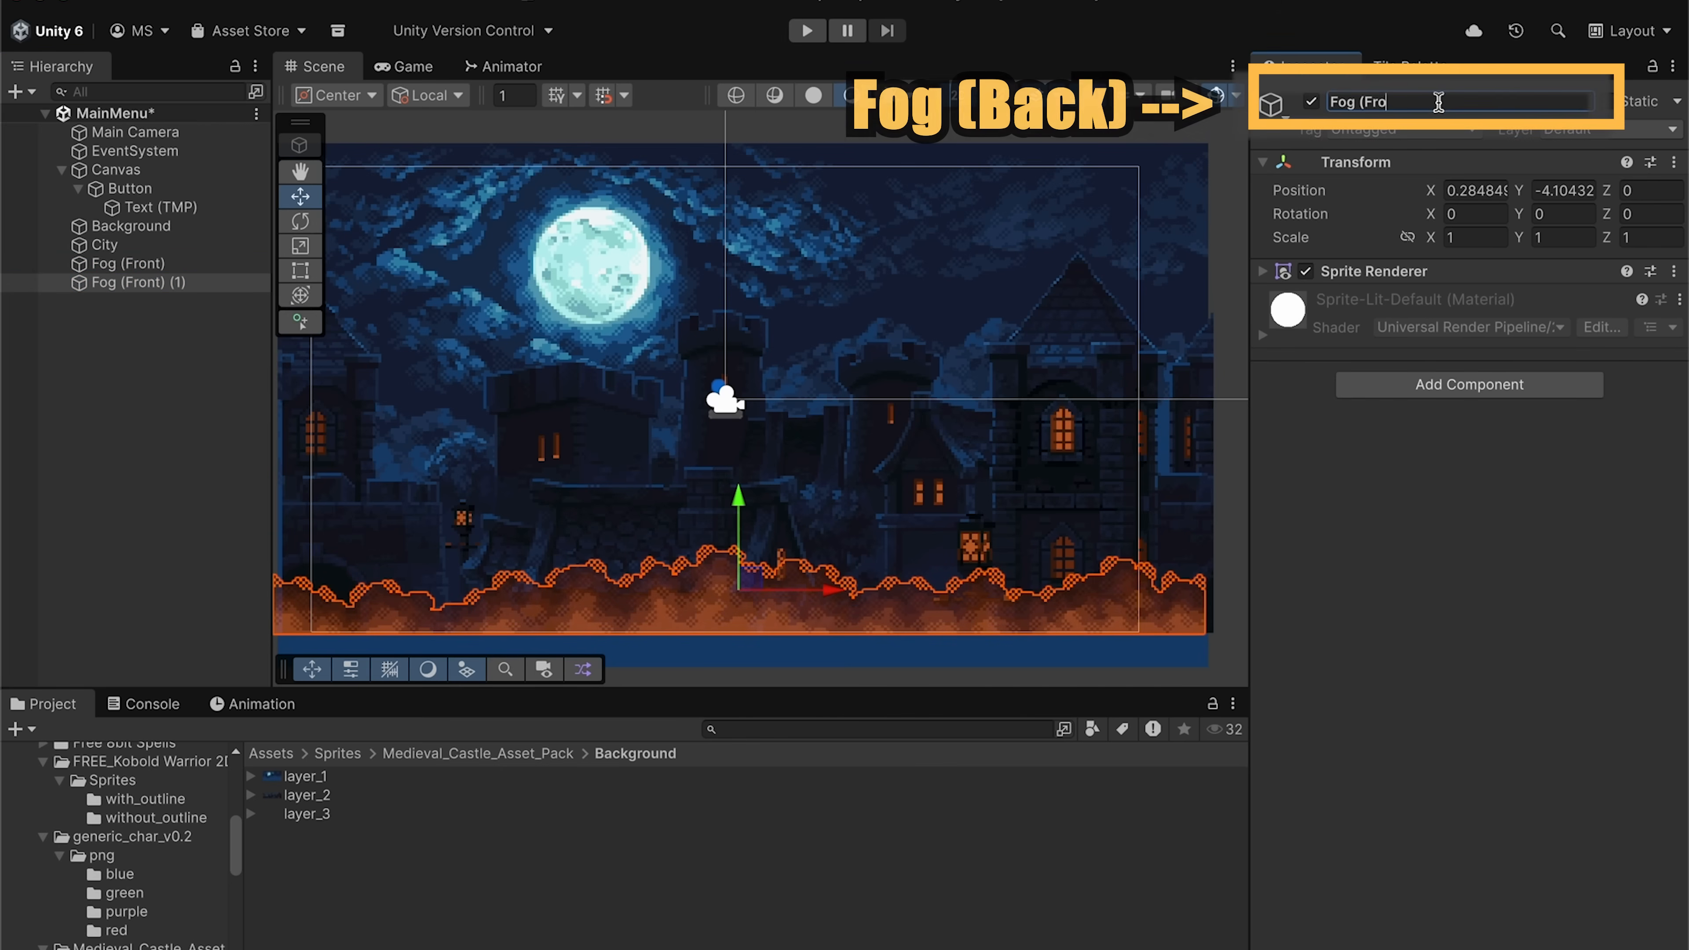
type("Fog (")
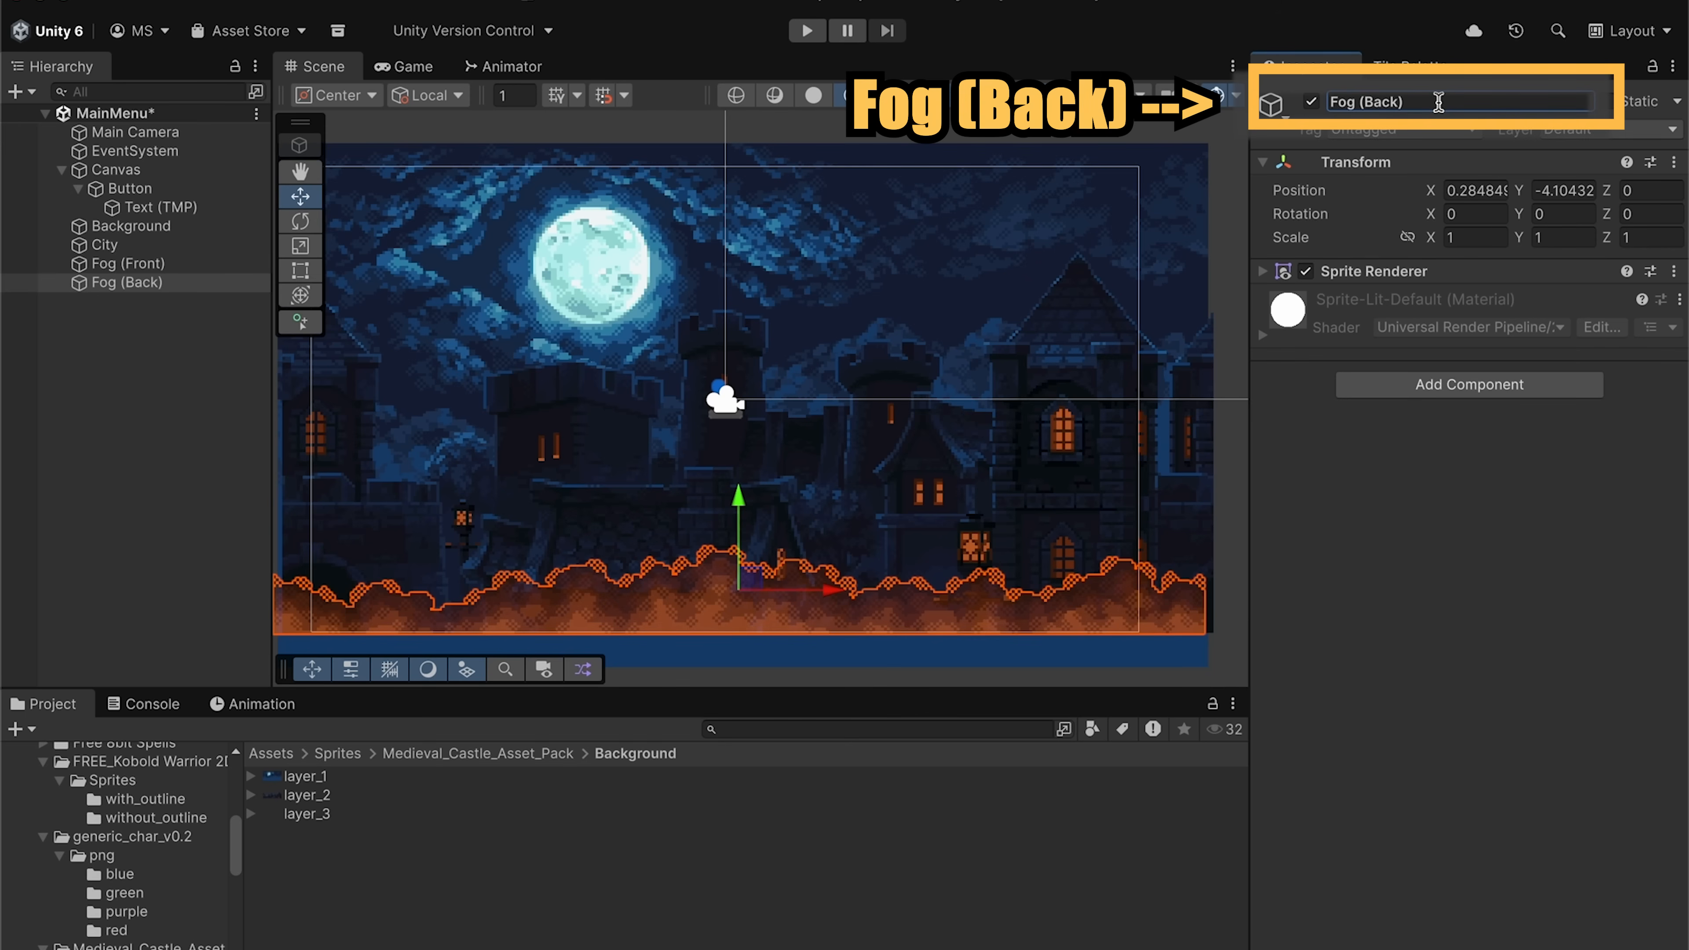
left_click_drag(739, 500, 740, 366)
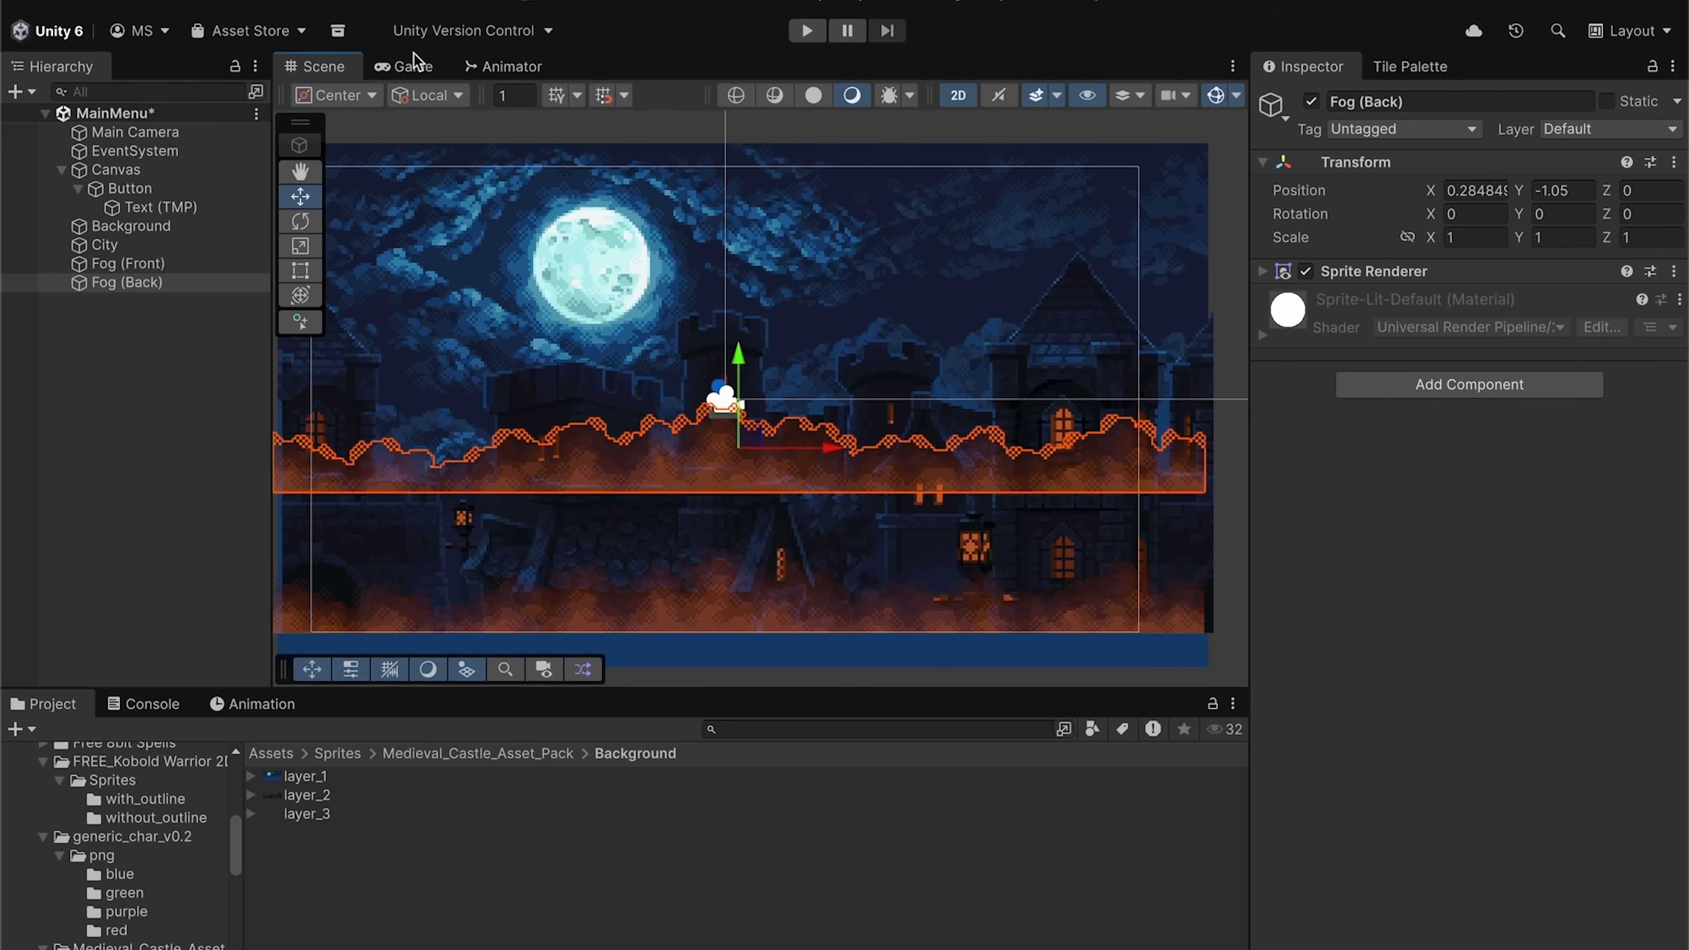
- With the Game view showing, set the Background sprite's Order in Layer to -10
left_click(412, 66)
left_click(131, 226)
left_click(78, 188)
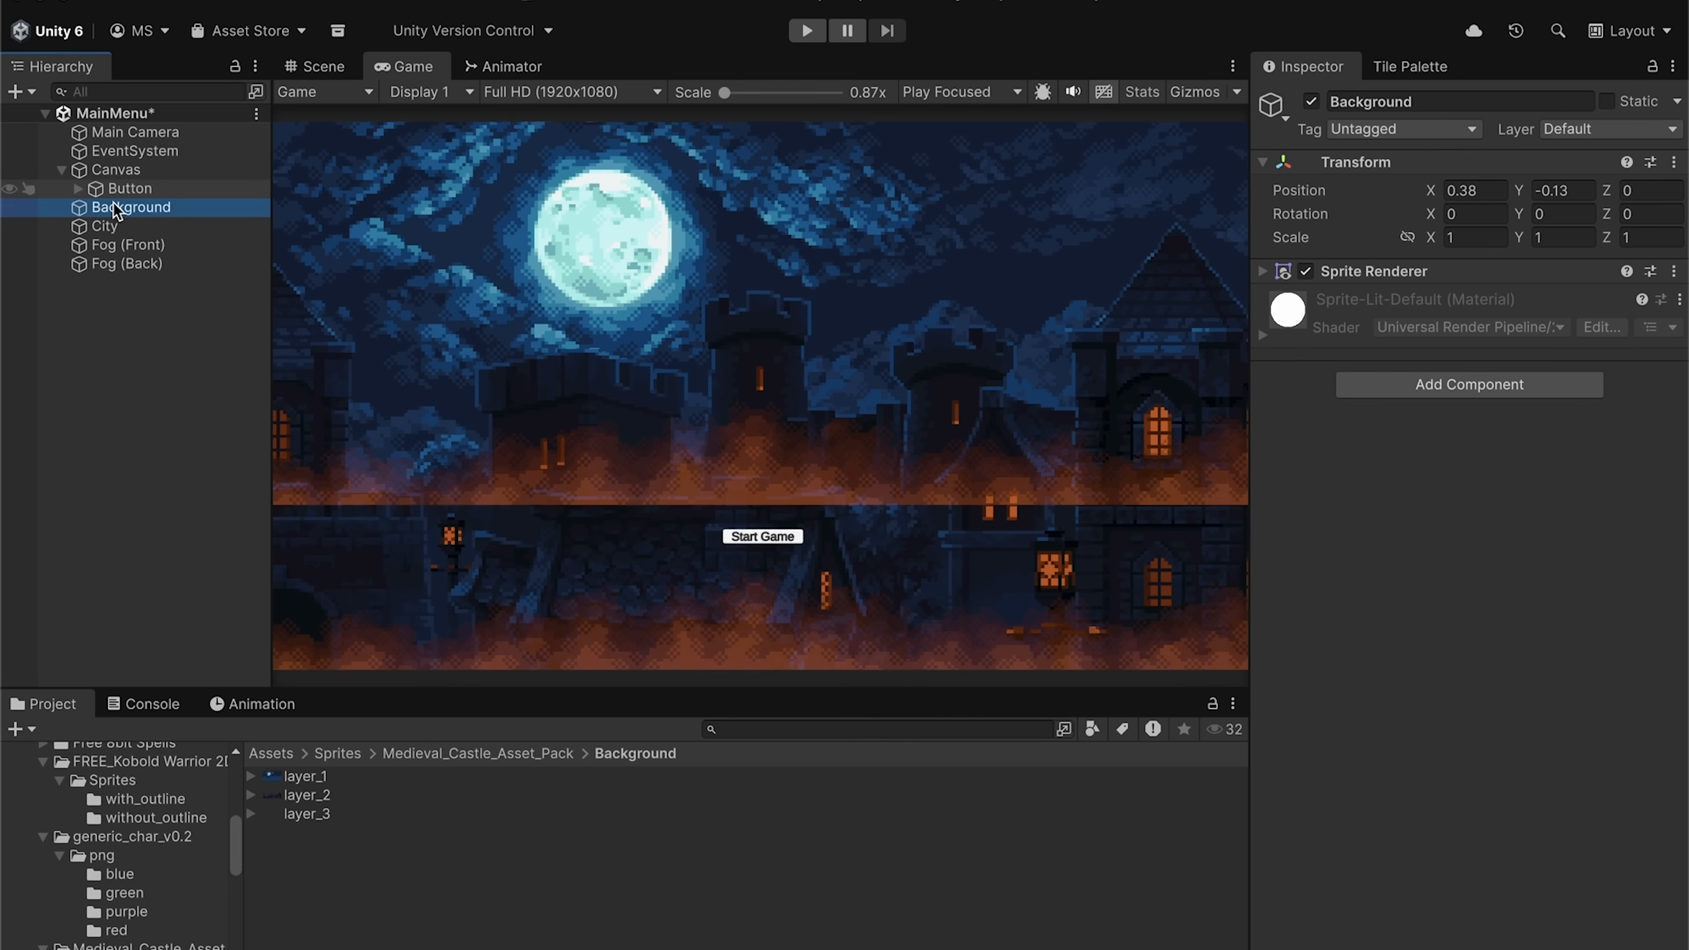
left_click(132, 210)
left_click(1263, 277)
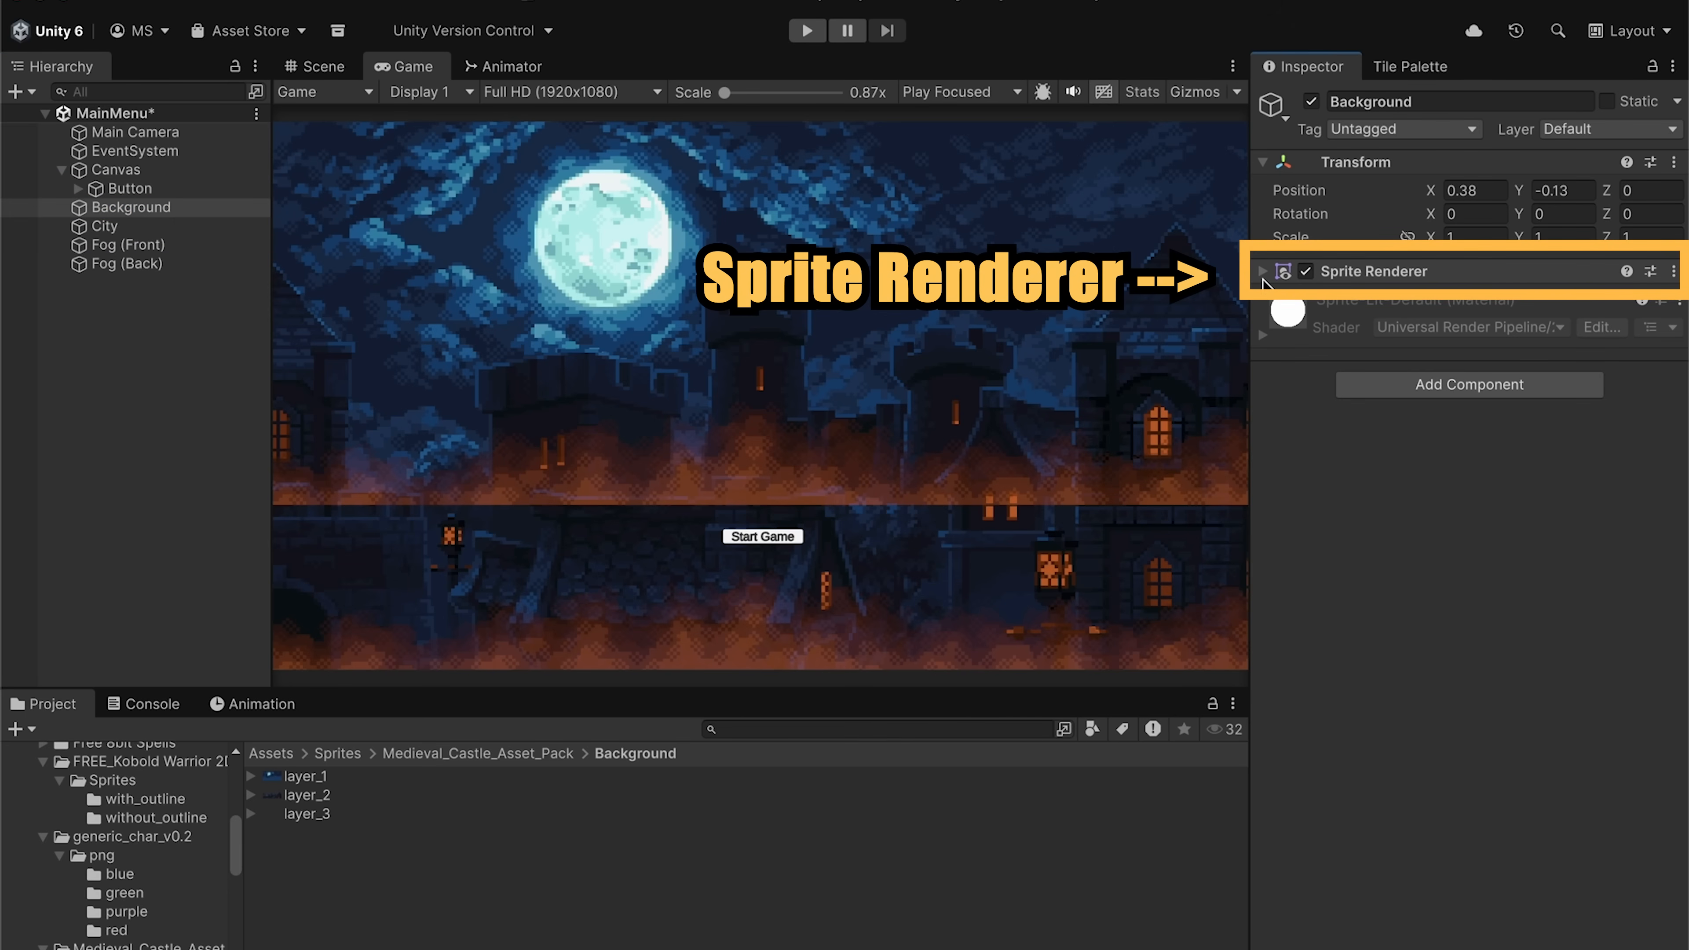
left_click(1262, 274)
left_click(1480, 539)
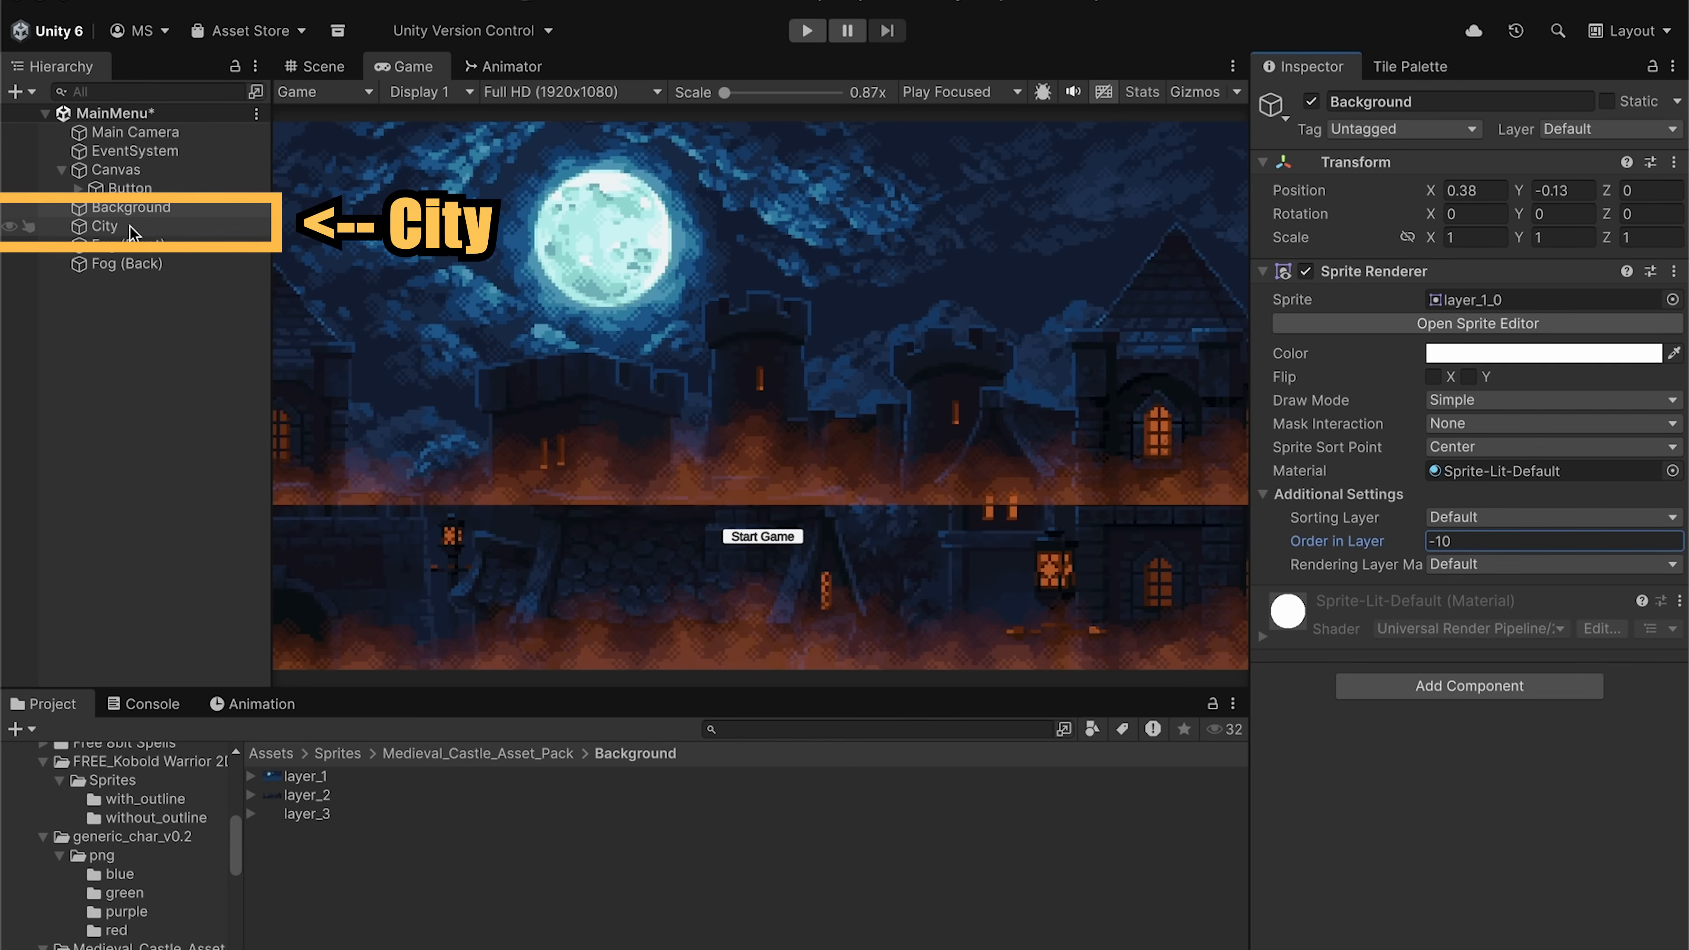
- Set Order in Layer to 0 for City, 10 for Fog (Front) and -5 for Fog (Back)
left_click(103, 226)
left_click(1460, 541)
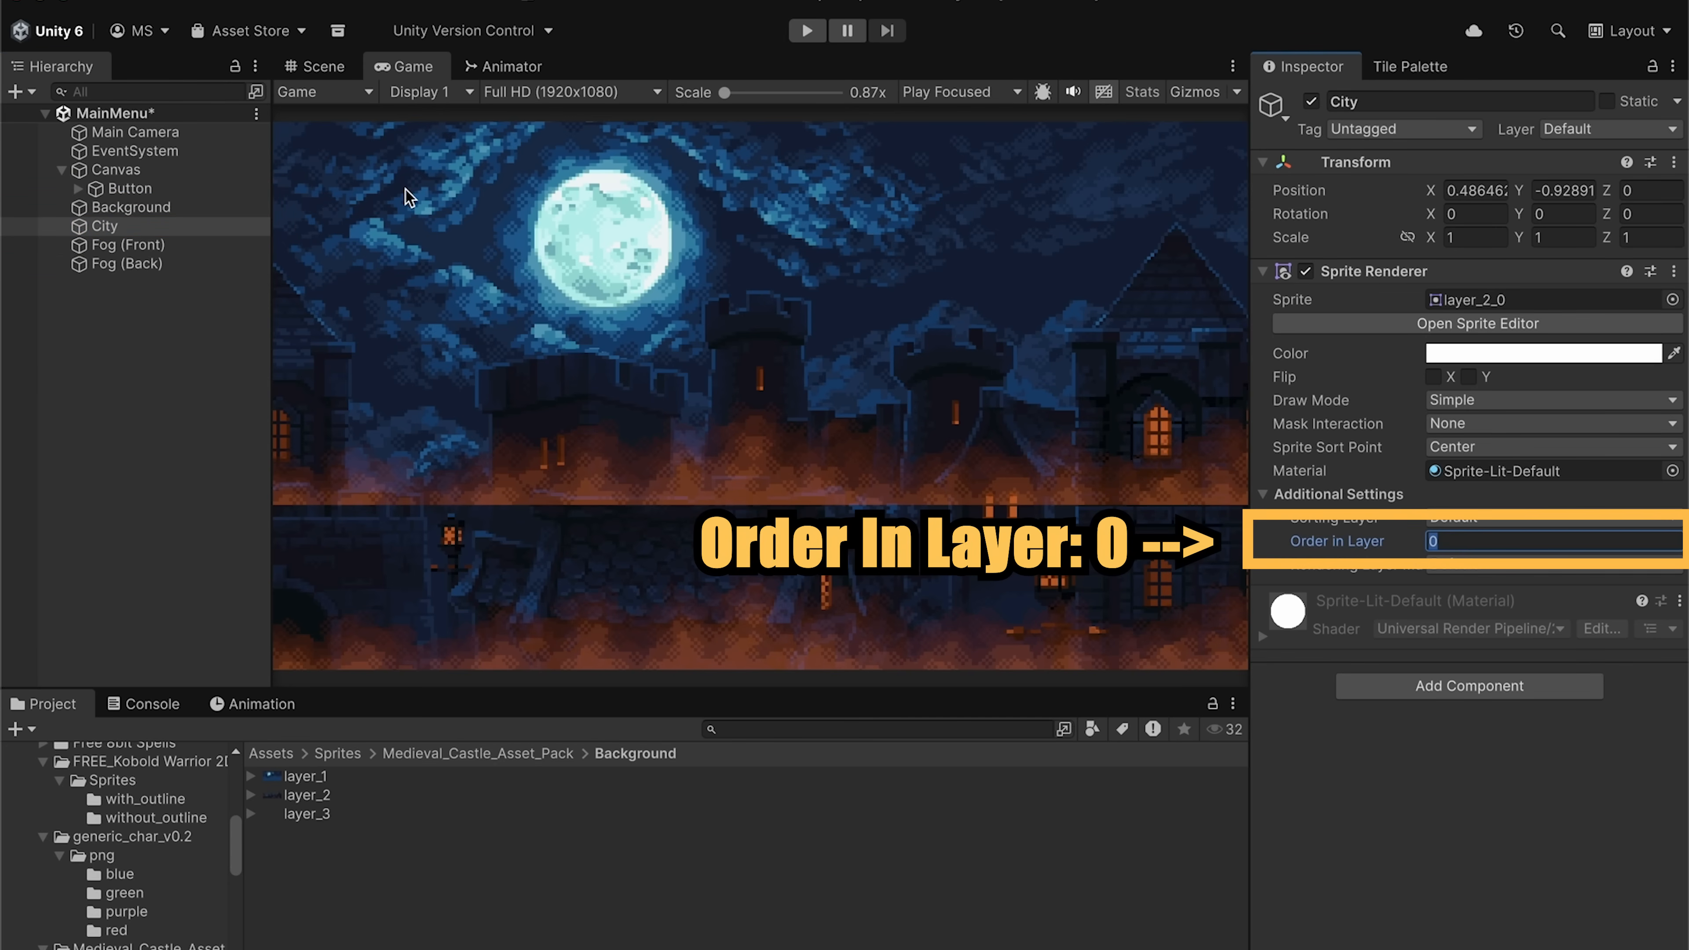
left_click(195, 245)
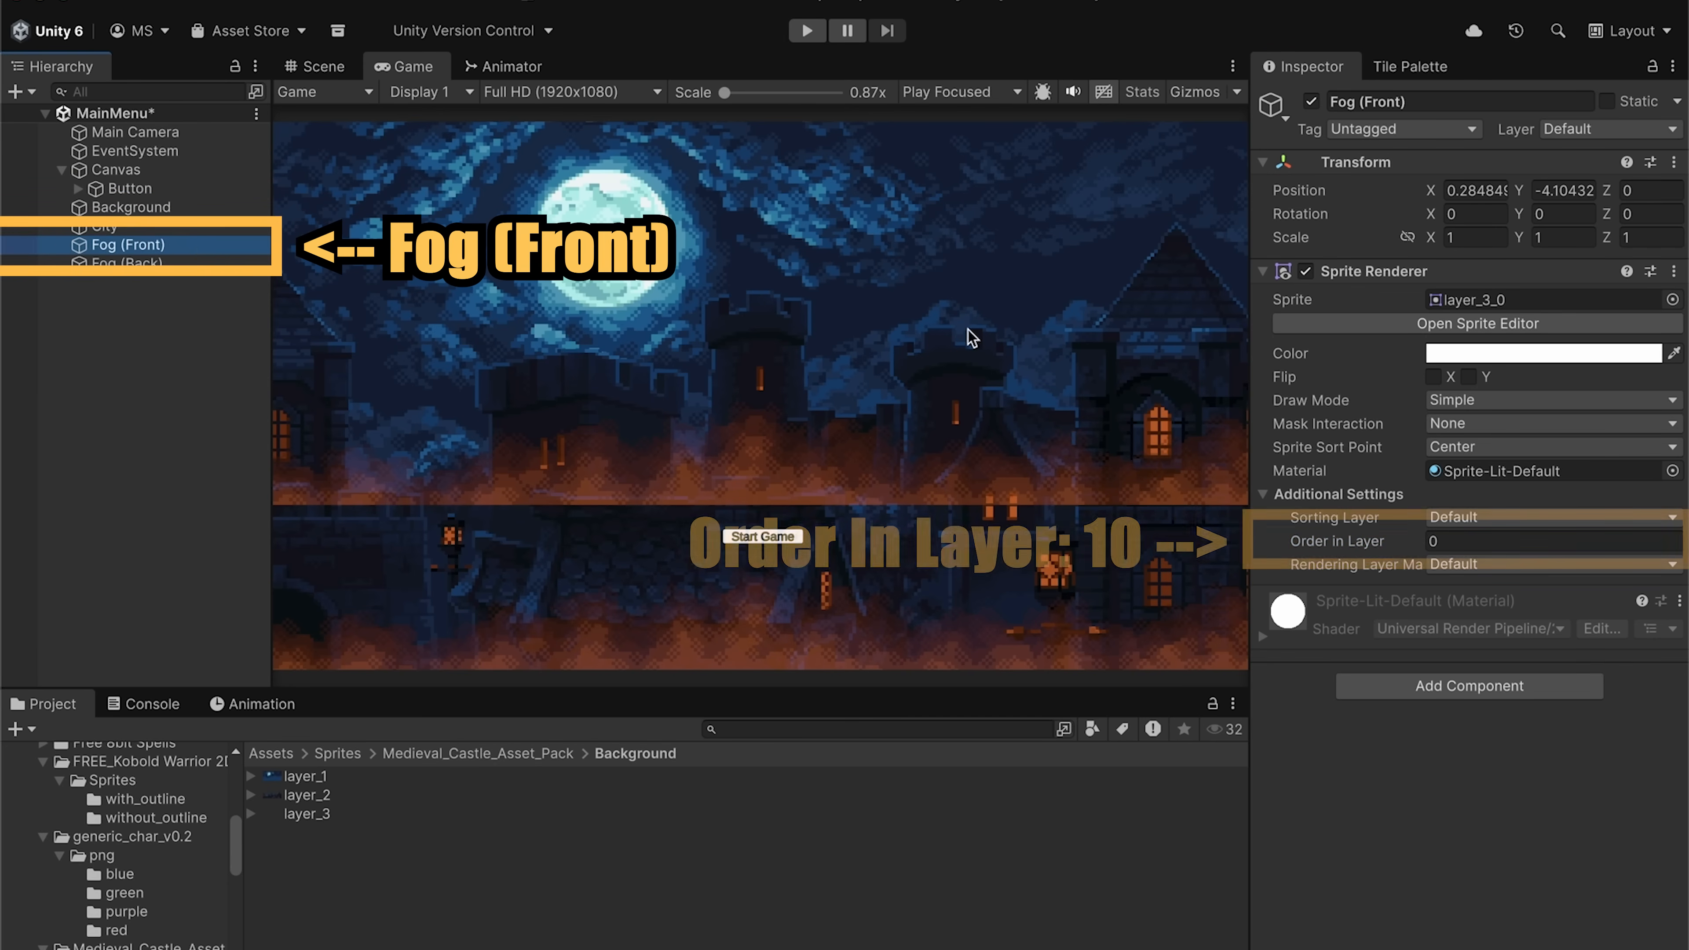
left_click(1469, 541)
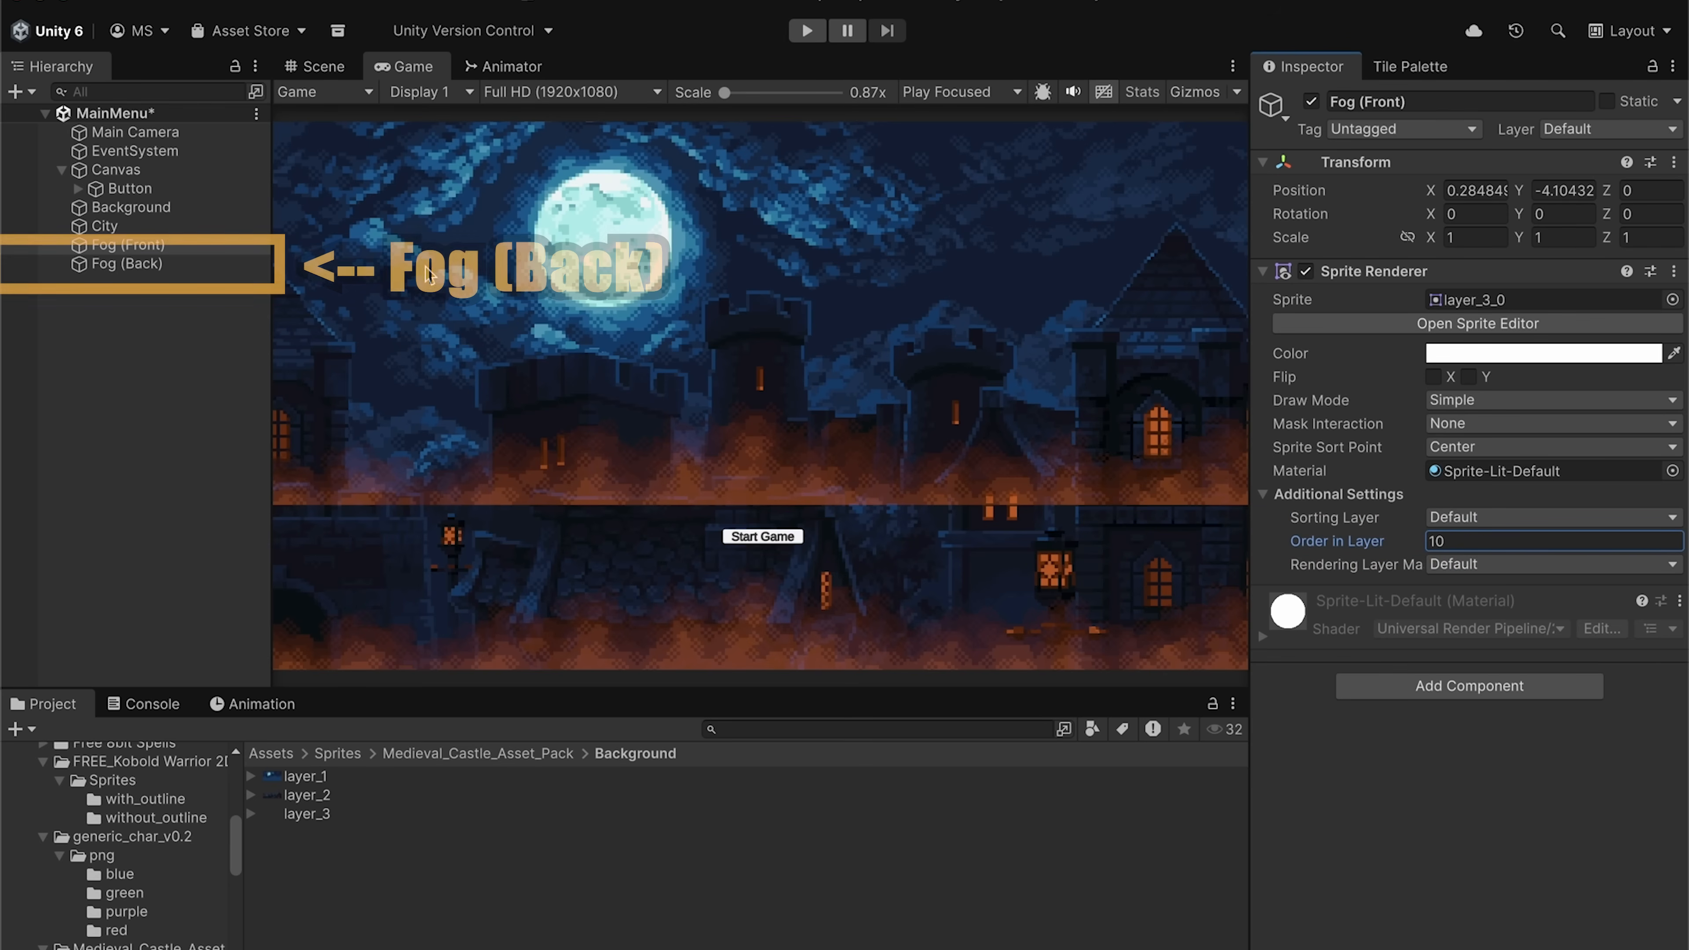
left_click(133, 266)
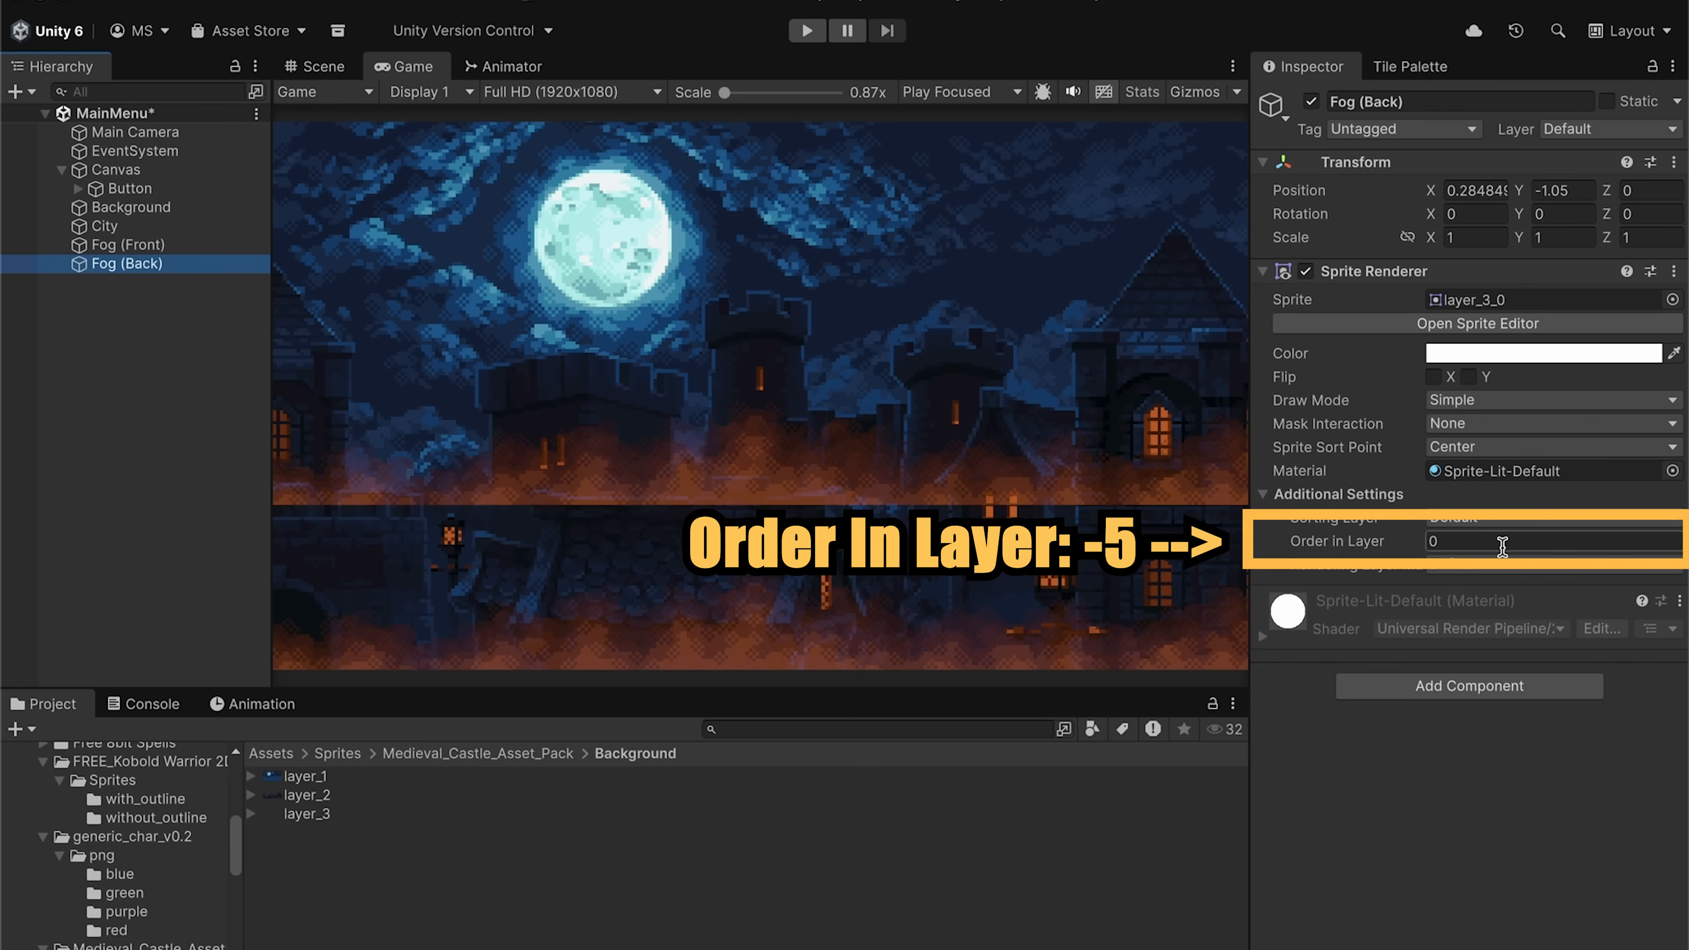
type("-5")
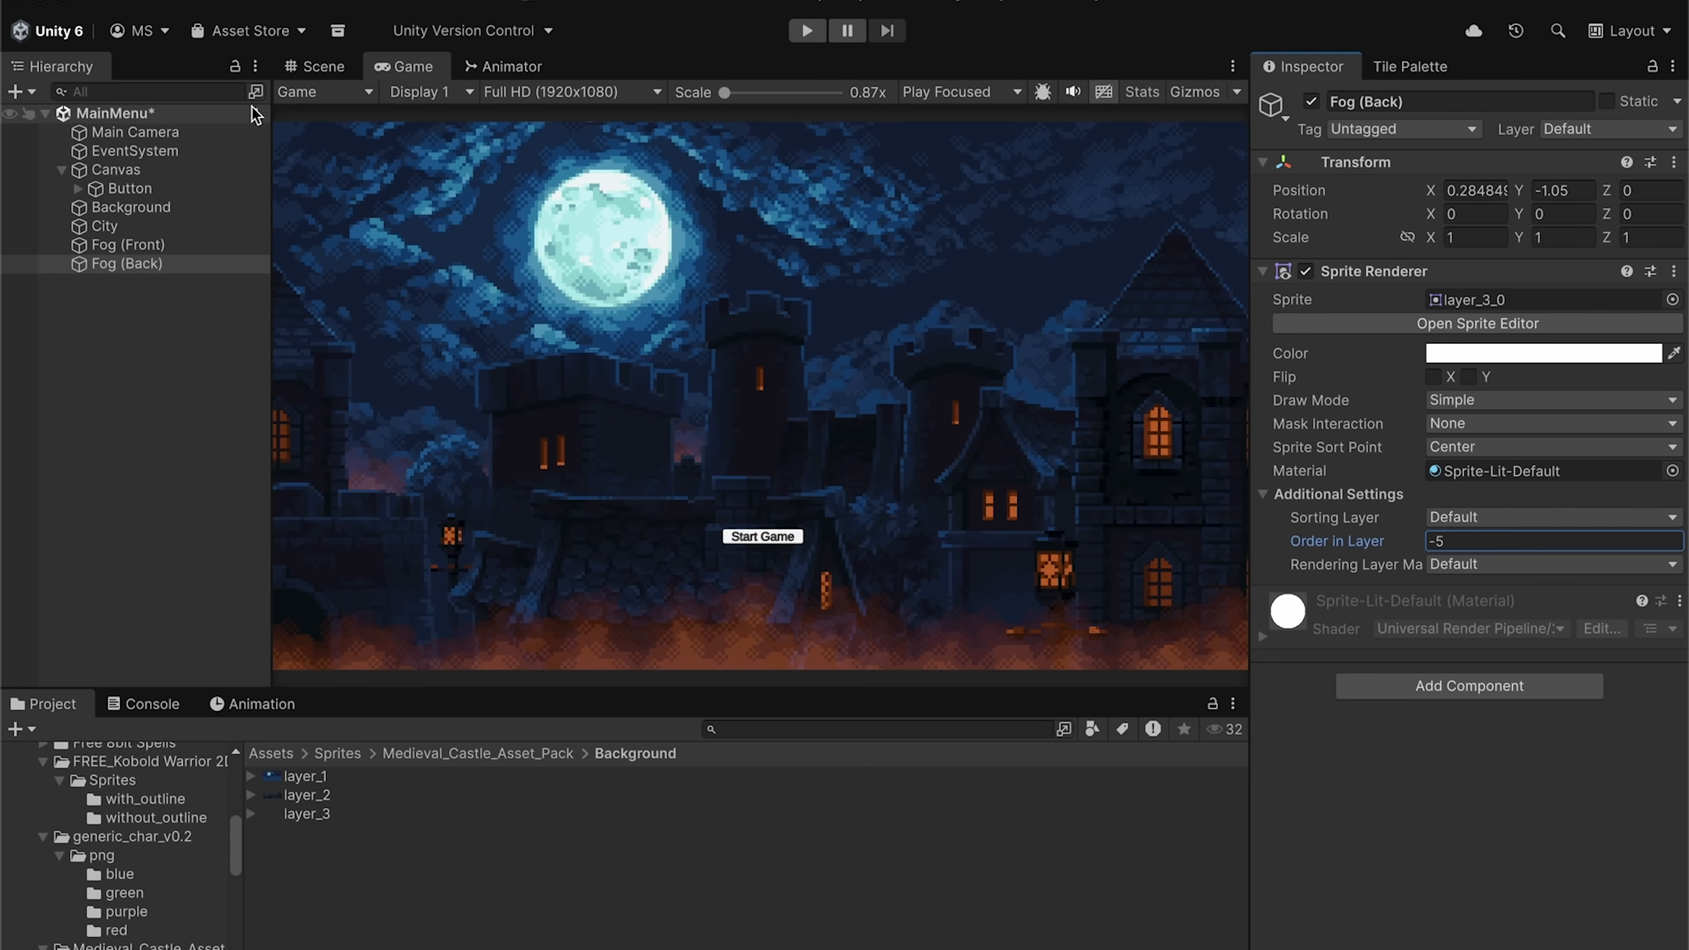
- Raise Fog (Back) to Y -0.75 in the Scene view and check it in the Game view
left_click(318, 66)
left_click_drag(741, 350, 737, 341)
left_click(426, 67)
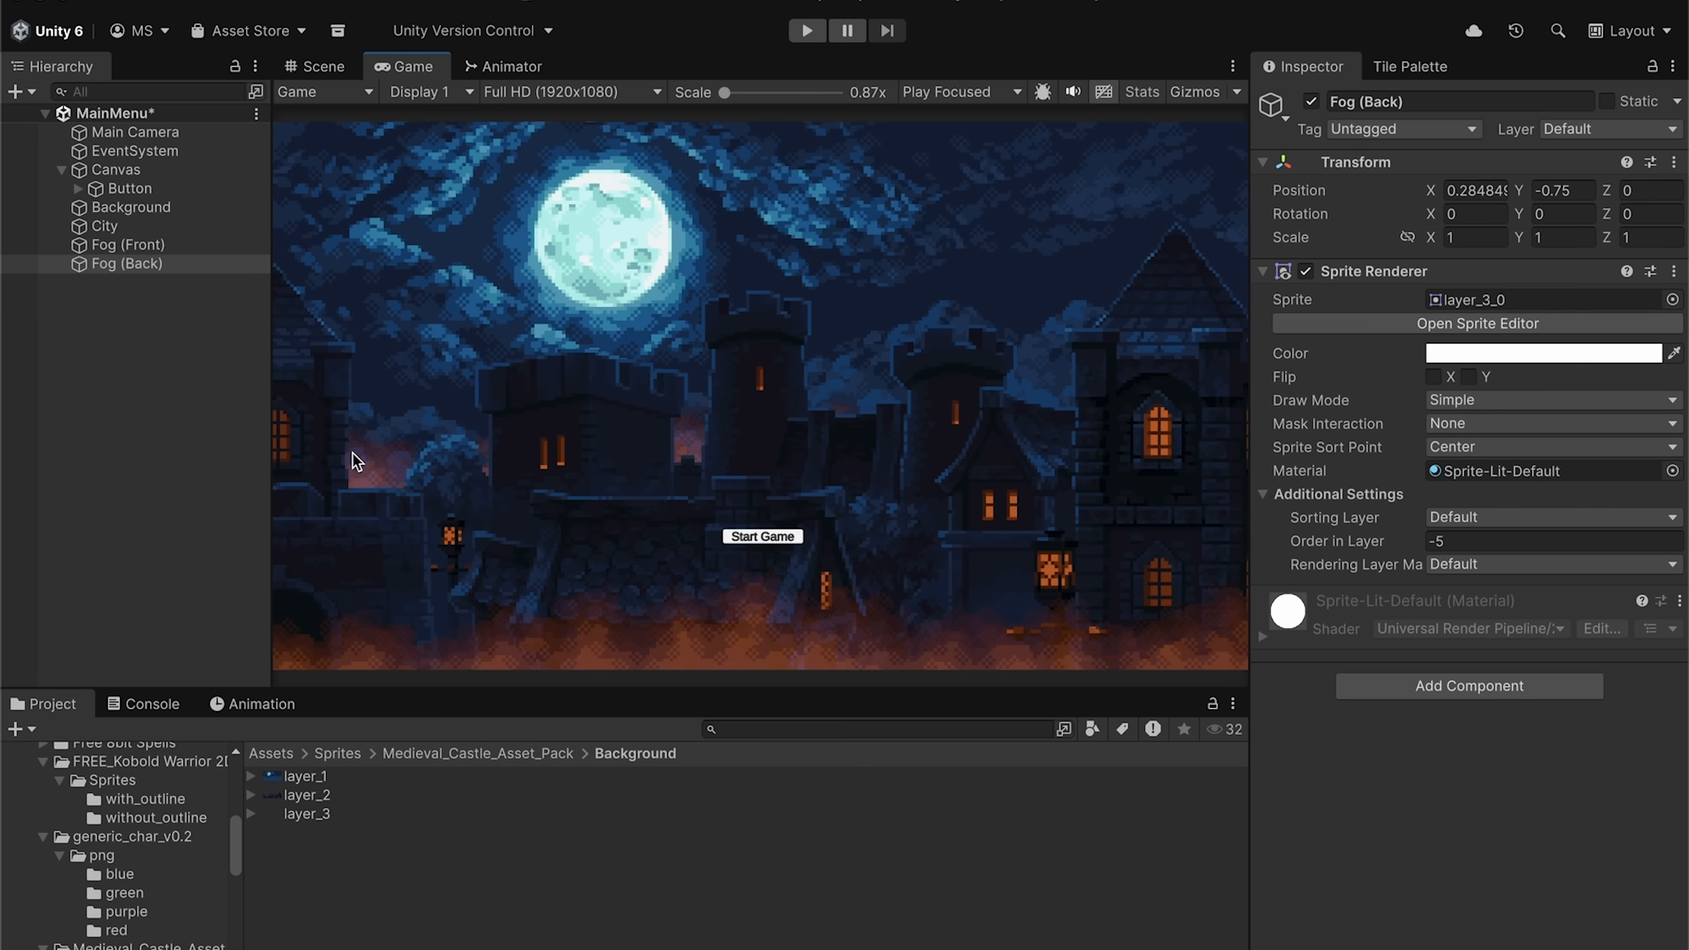
- Add a TextMeshPro text object under the Canvas and name it Title
left_click(116, 169)
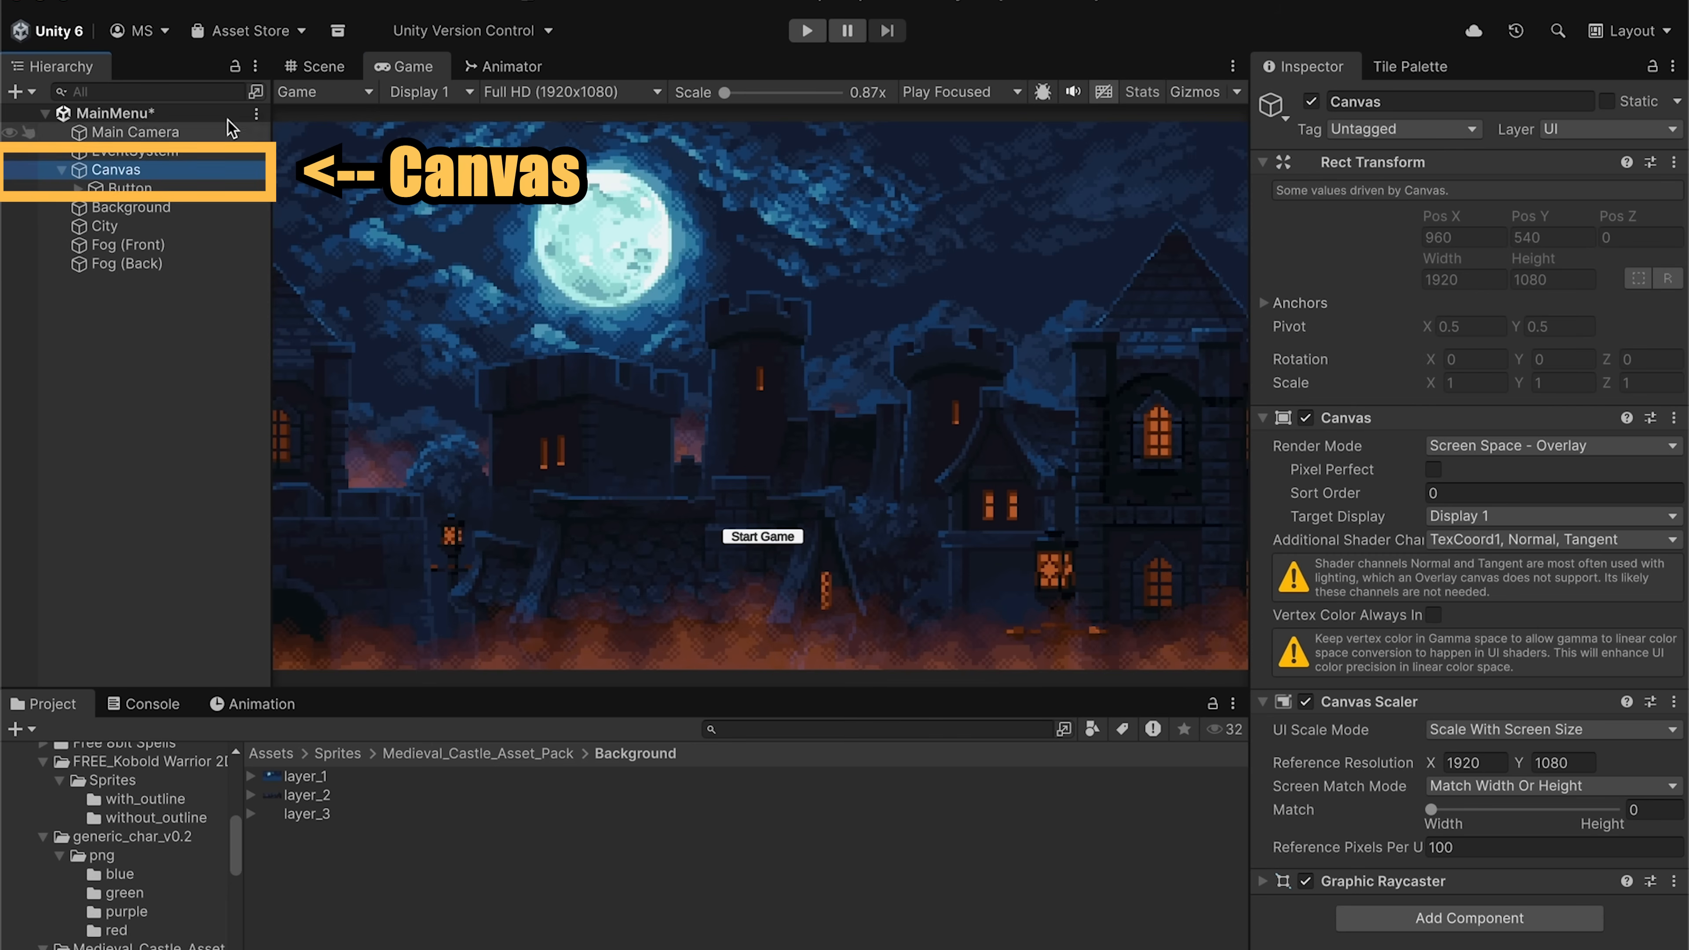
left_click(296, 69)
double_click(116, 170)
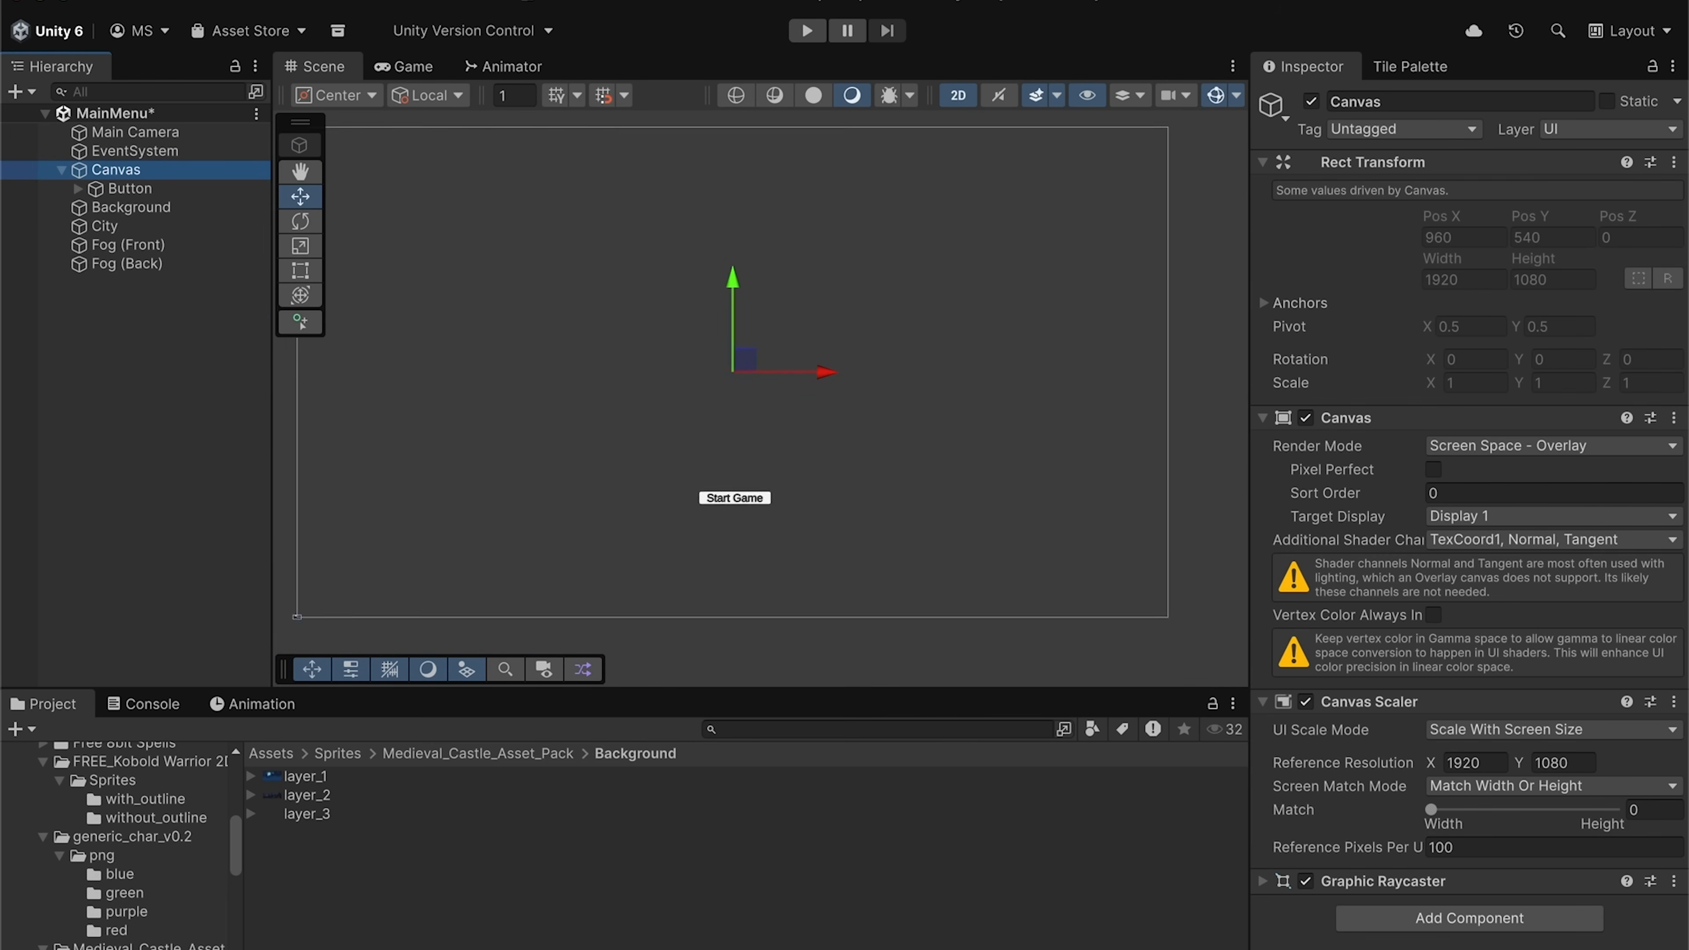
right_click(153, 171)
mouse_move(293, 655)
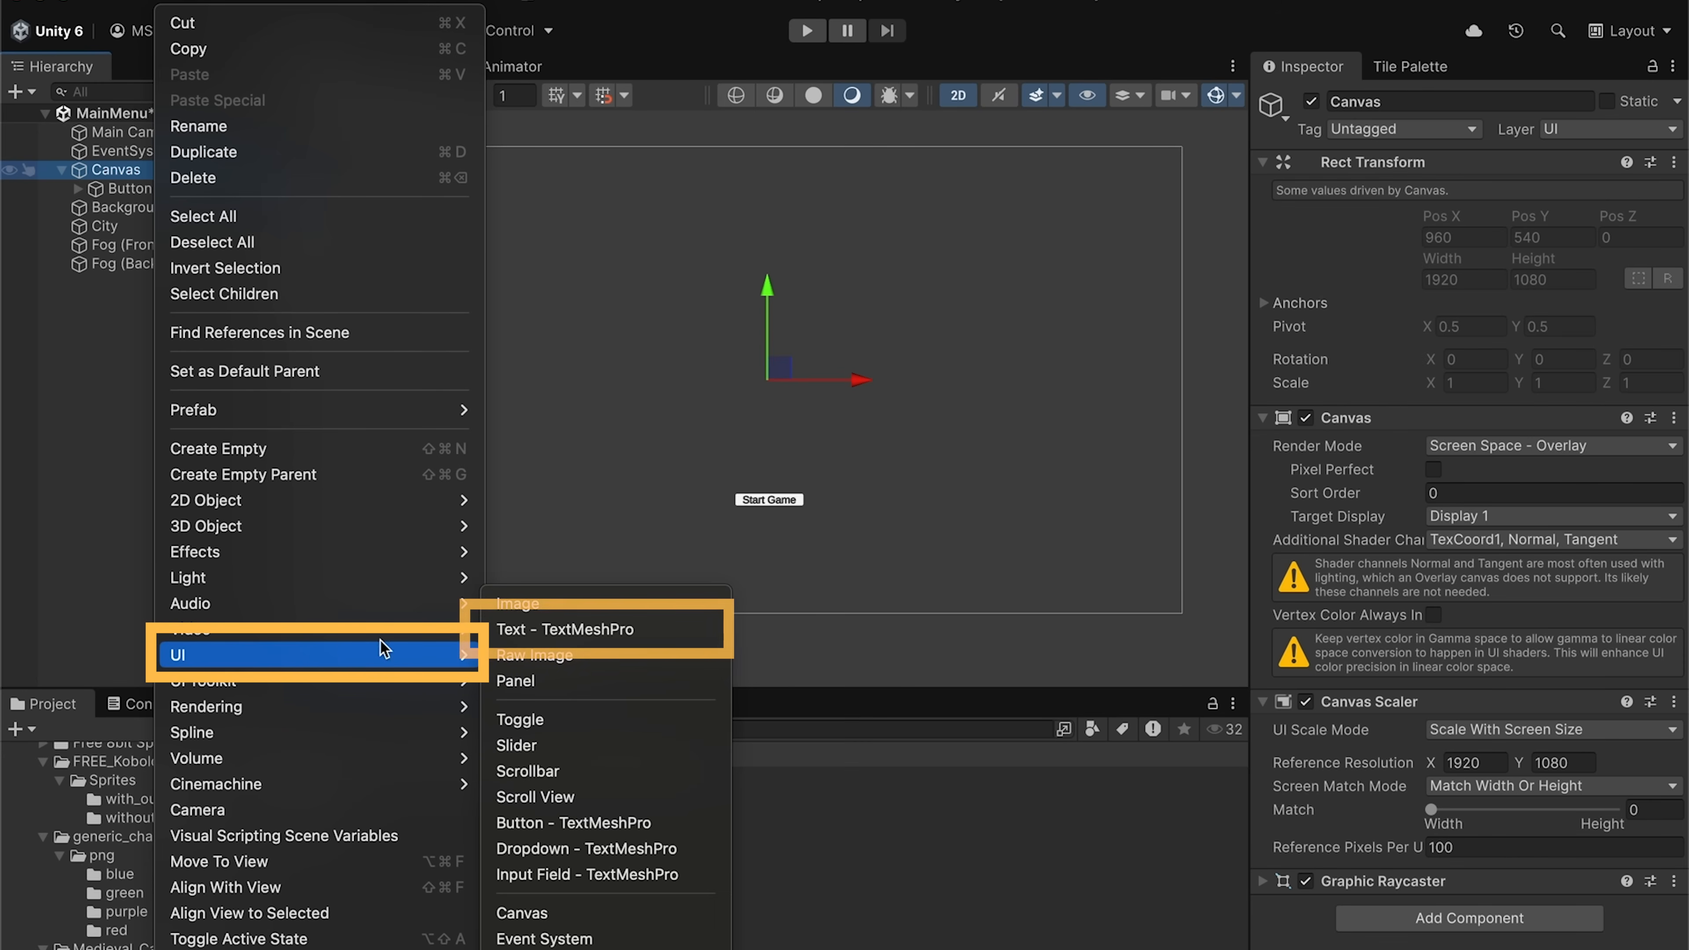
left_click(549, 637)
type("Title")
key("Return")
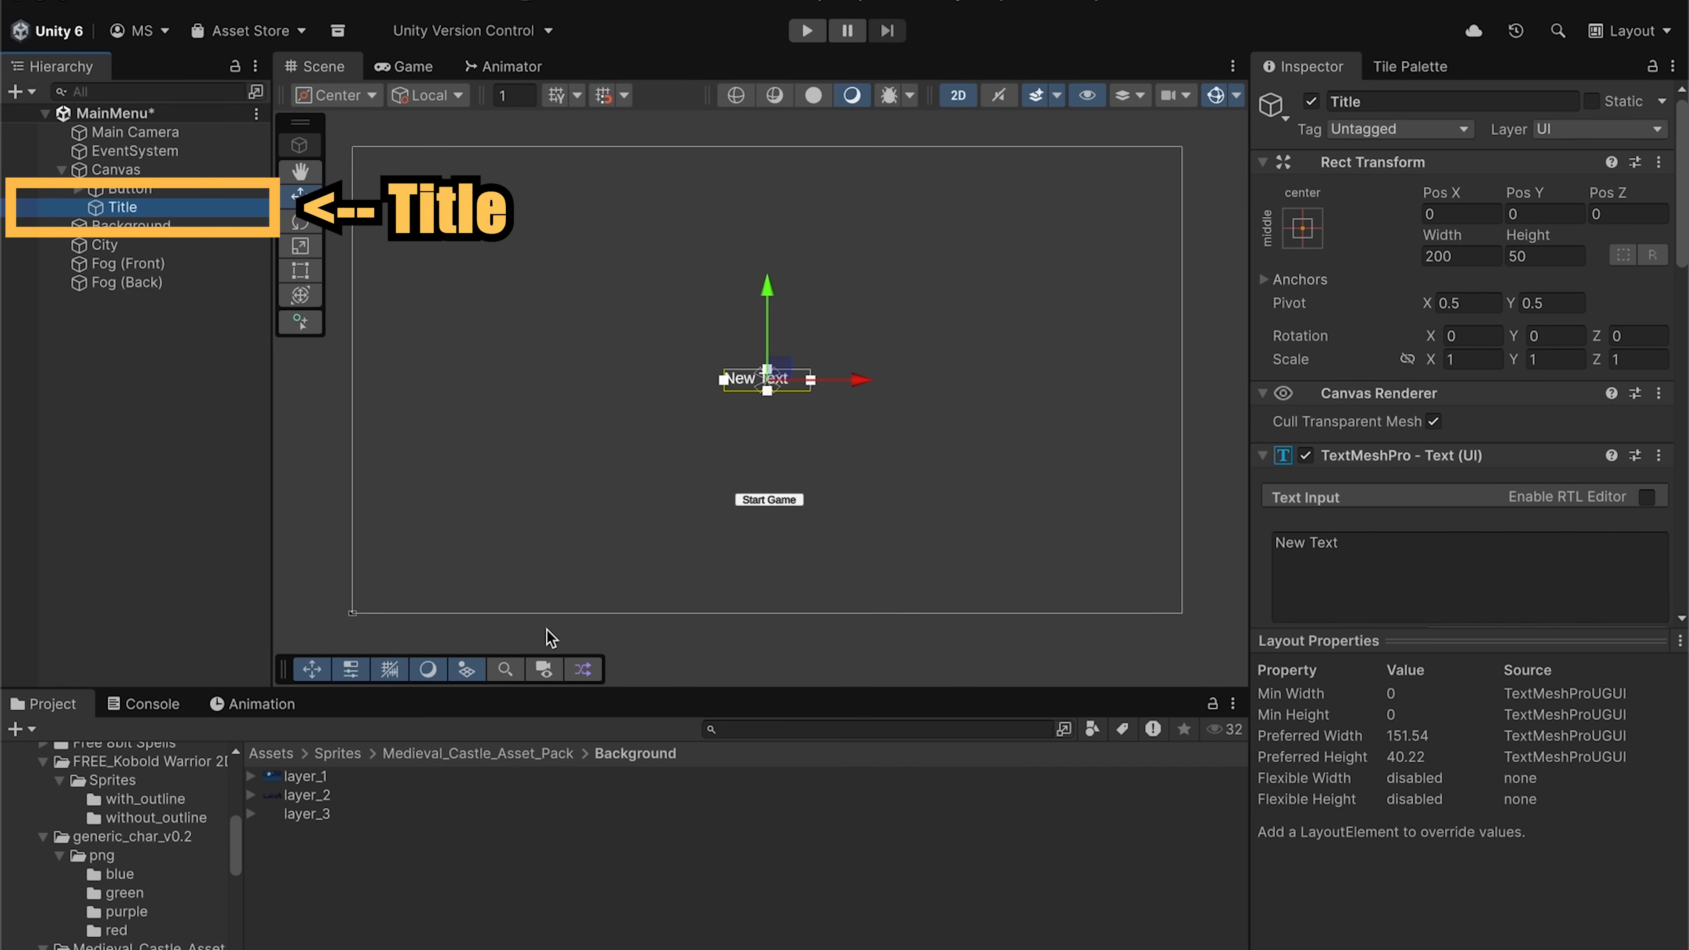
- Set the Title object's text to "Metroidvania"
left_click(1536, 546)
type("Metroi")
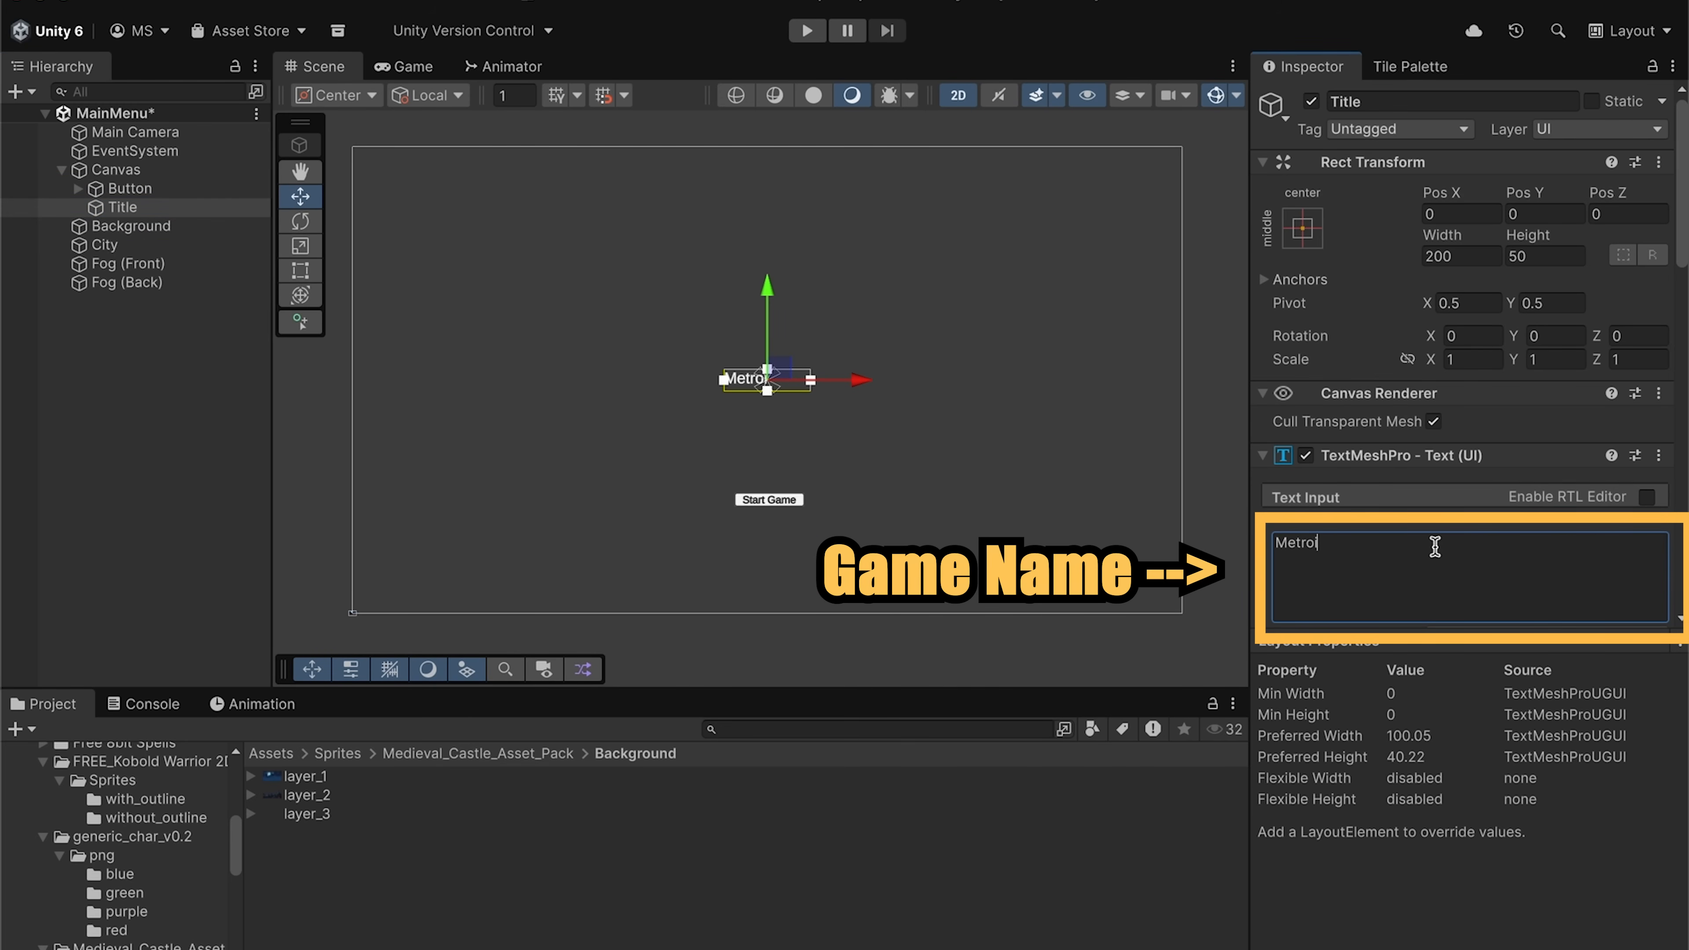
type("dvania")
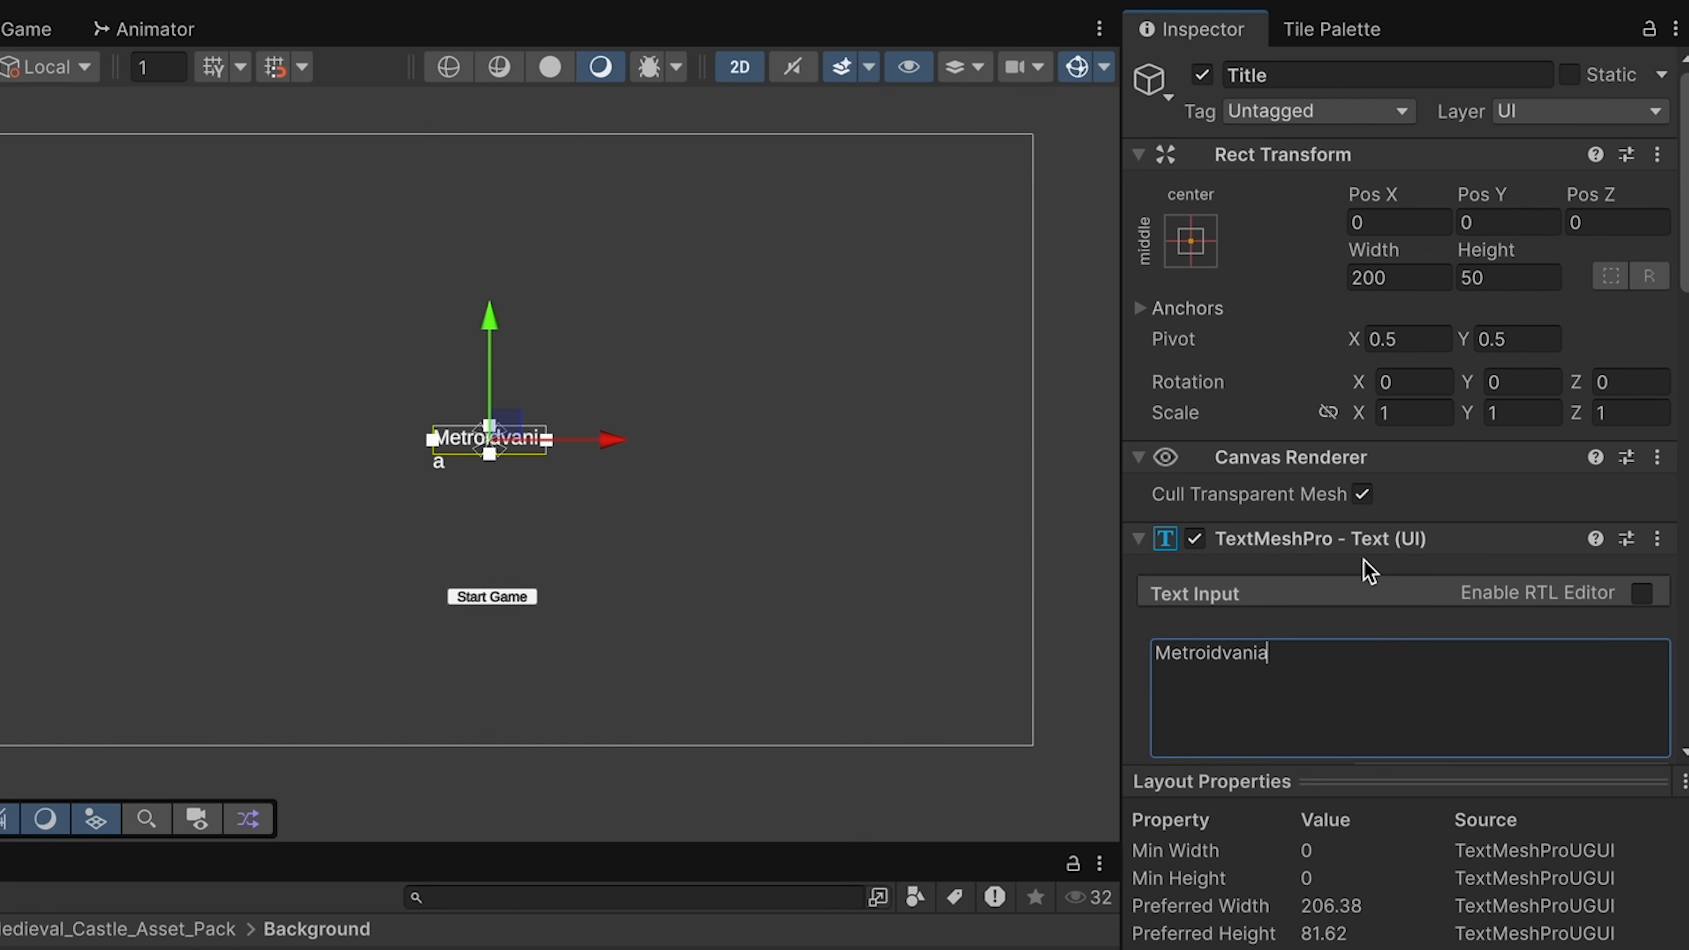
- Anchor and position the Title with the middle-stretch preset and center its text horizontally
left_click(1191, 243)
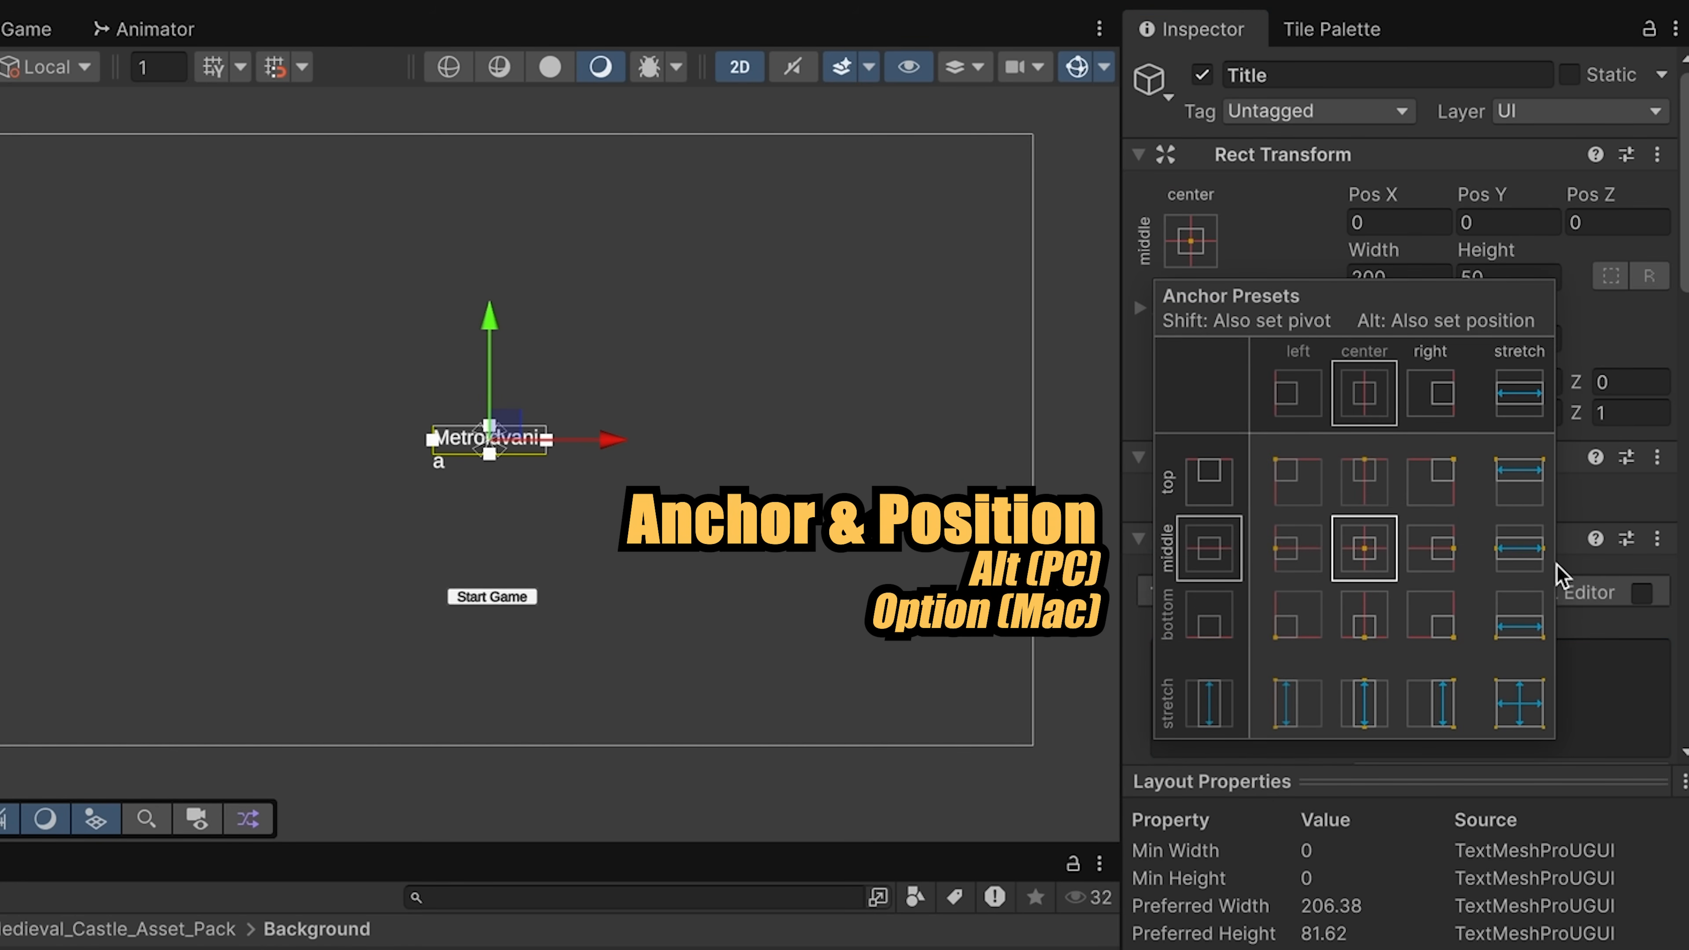
left_click(1519, 548)
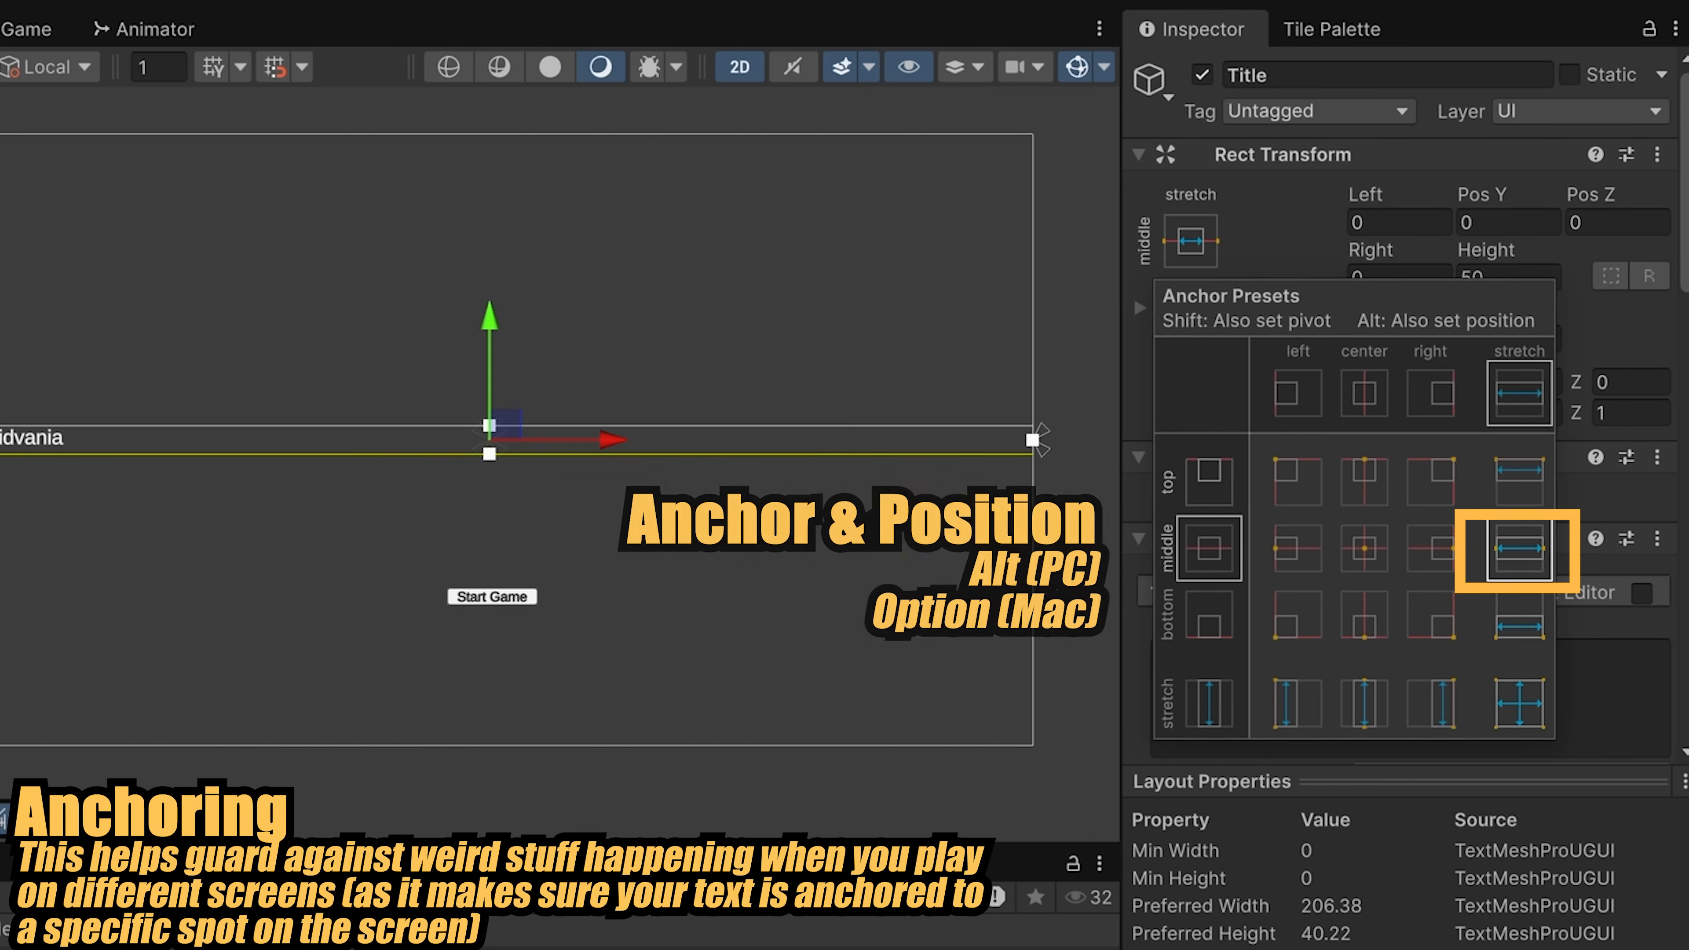
key("Escape")
scroll(1436, 665, "down", 1)
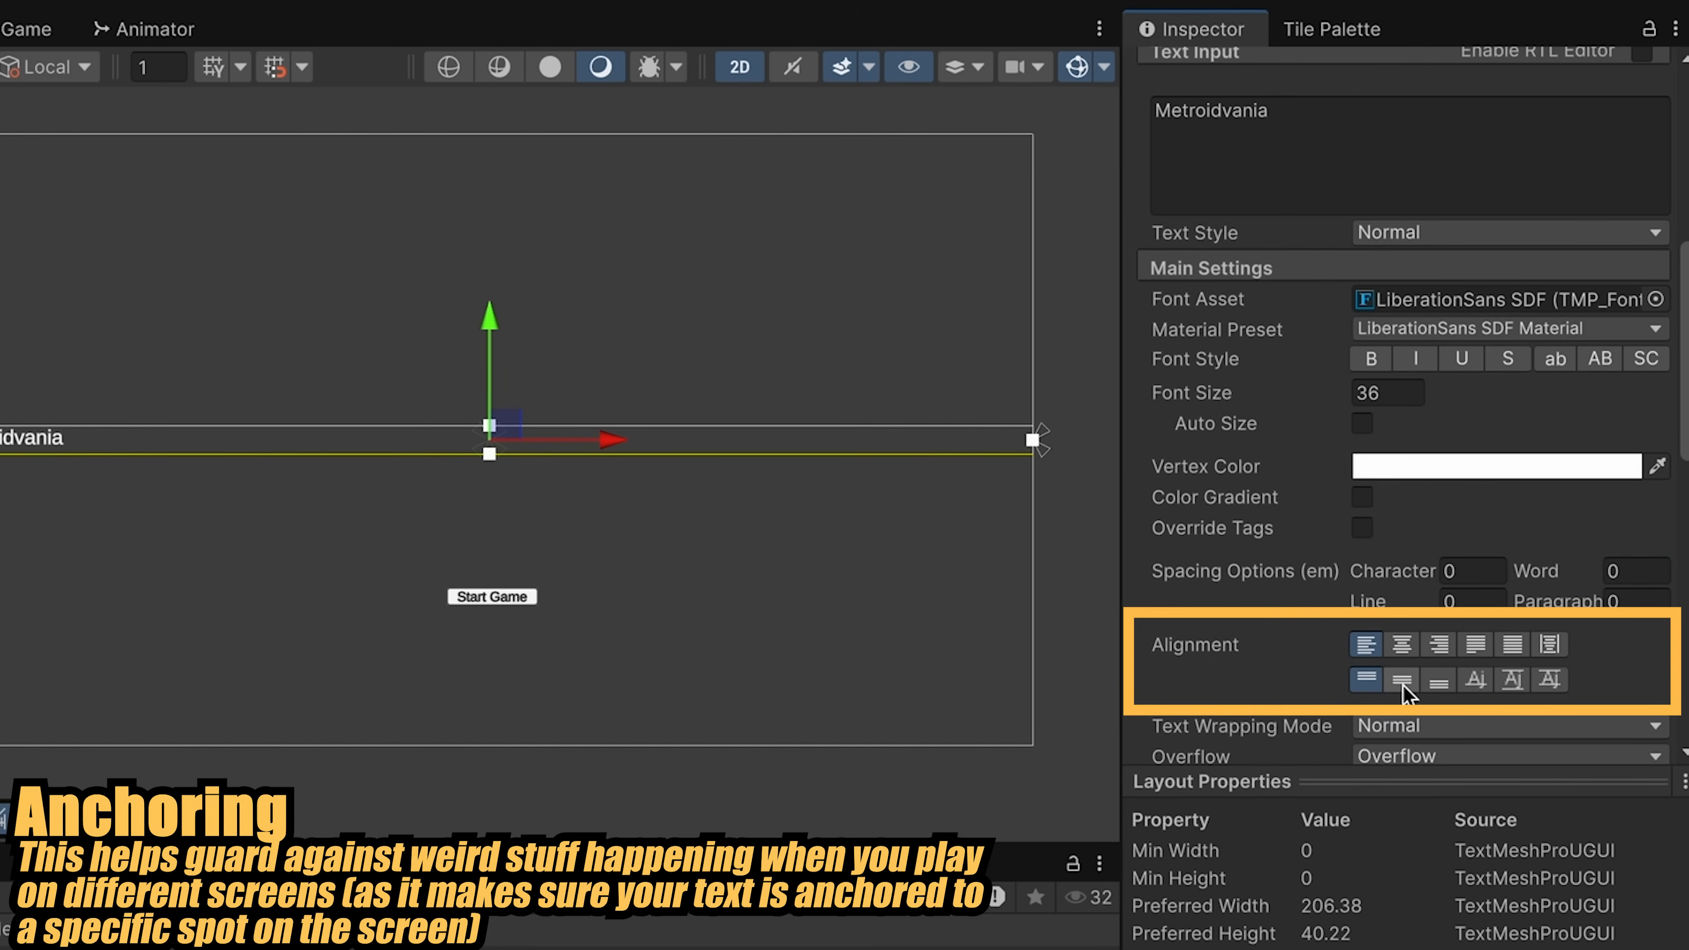
left_click(1401, 647)
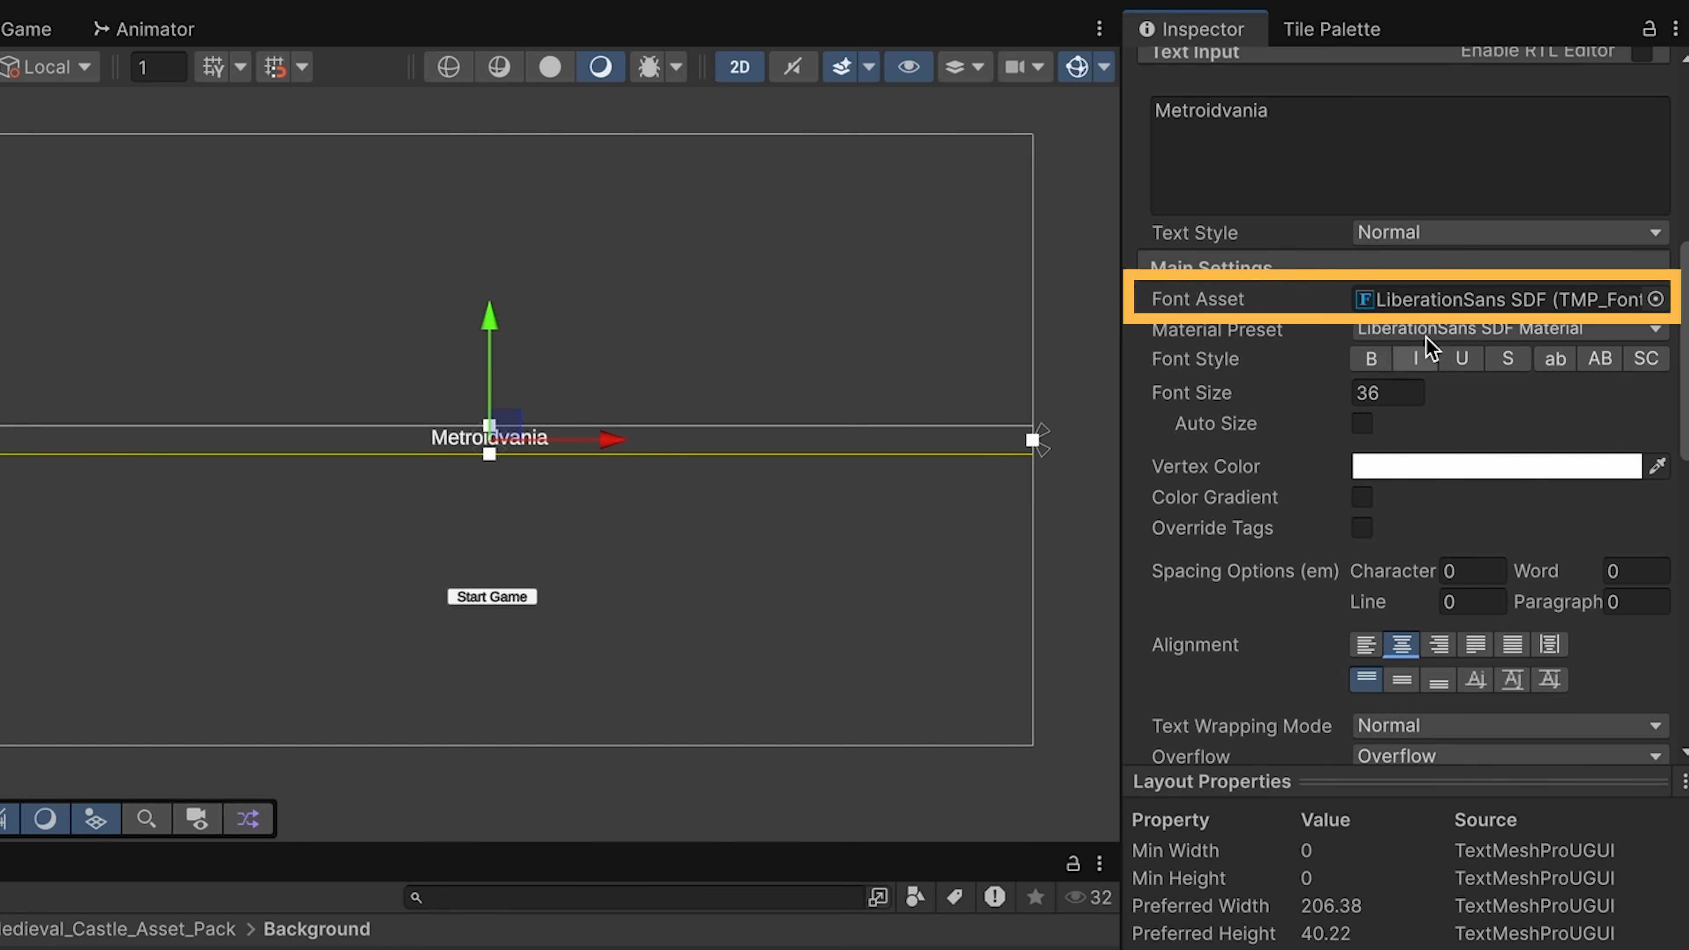
- Change the Title's font asset to Bangers SDF and set its font size to 180
left_click(1655, 300)
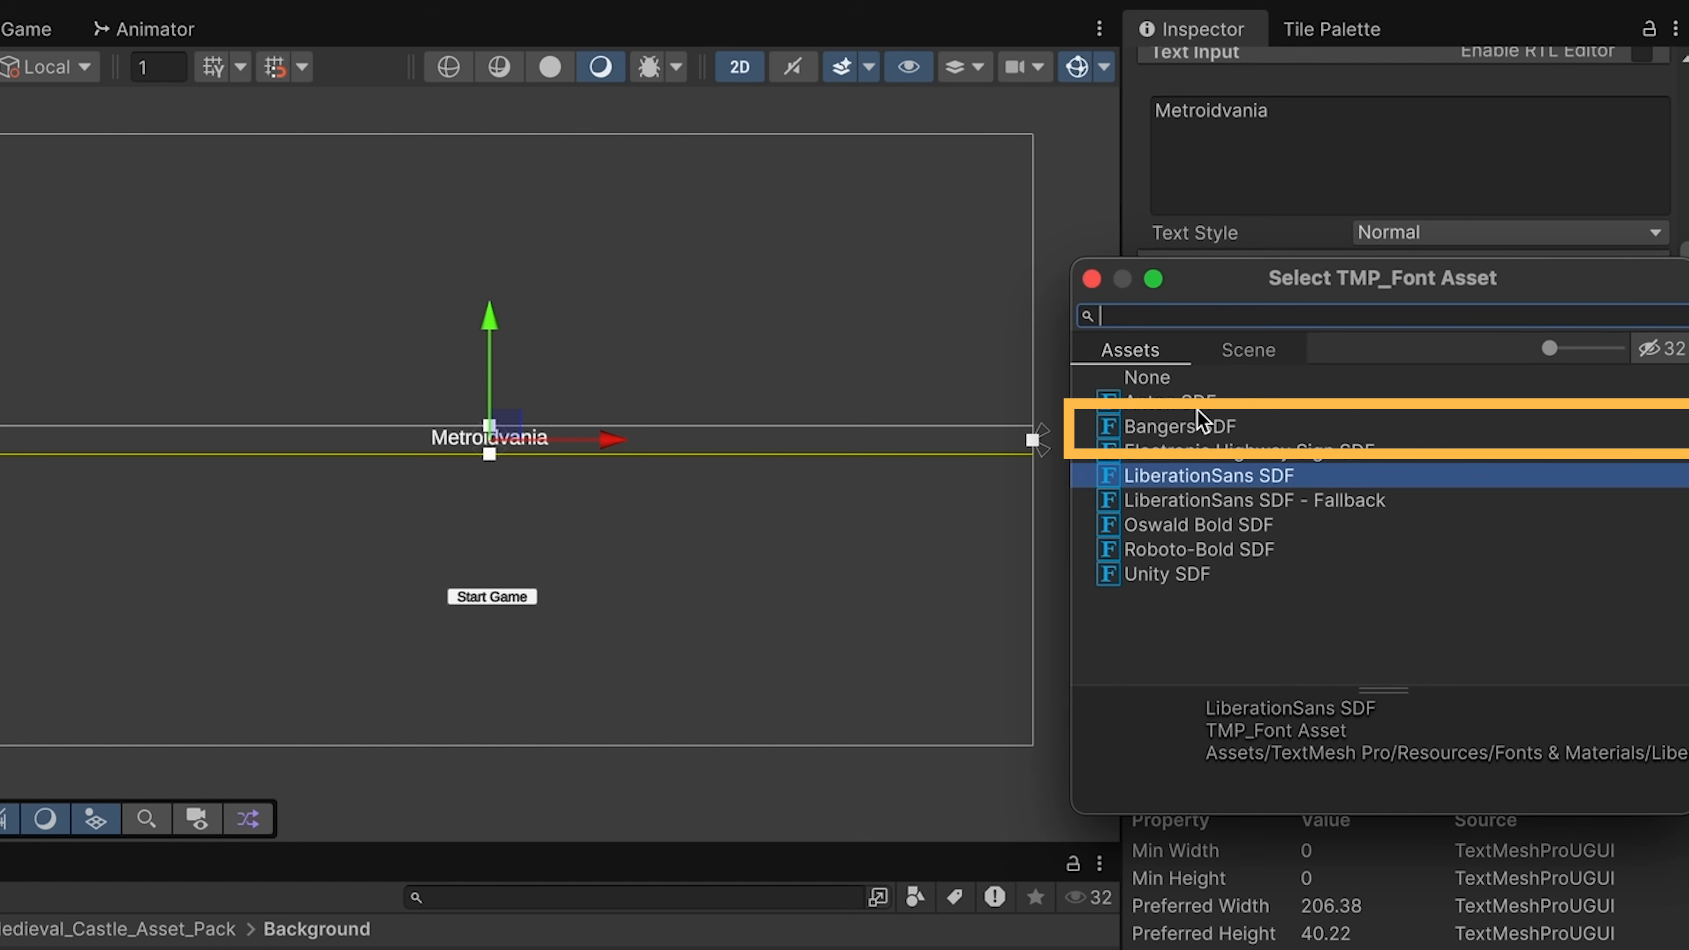
double_click(1188, 428)
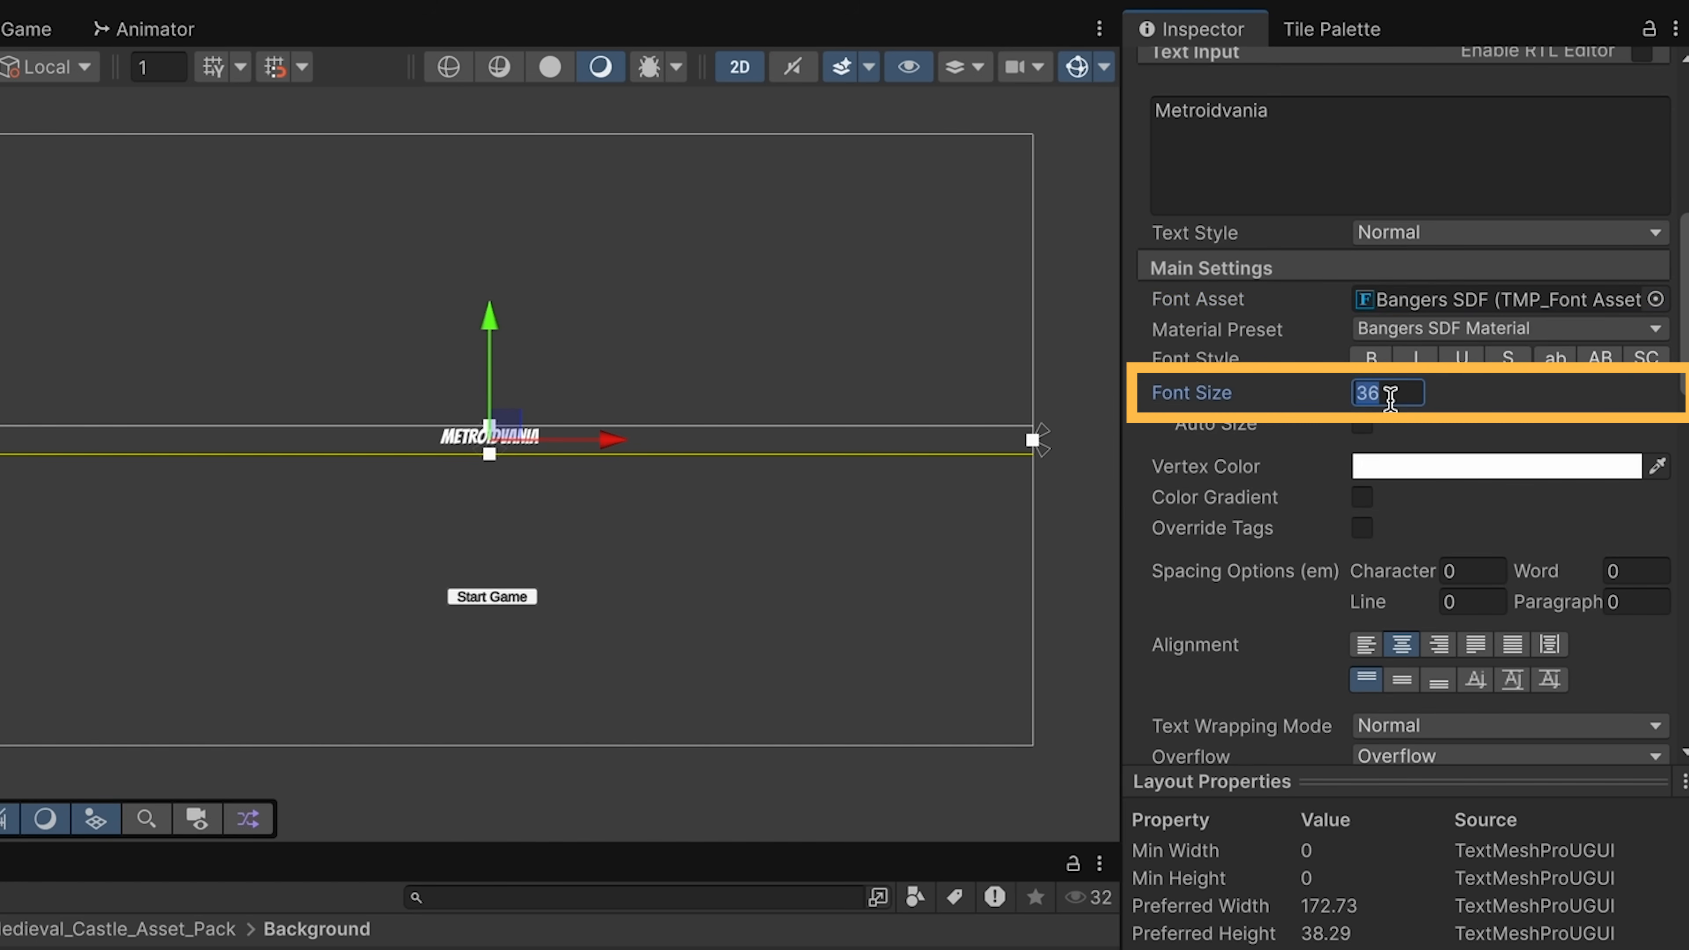
type("180")
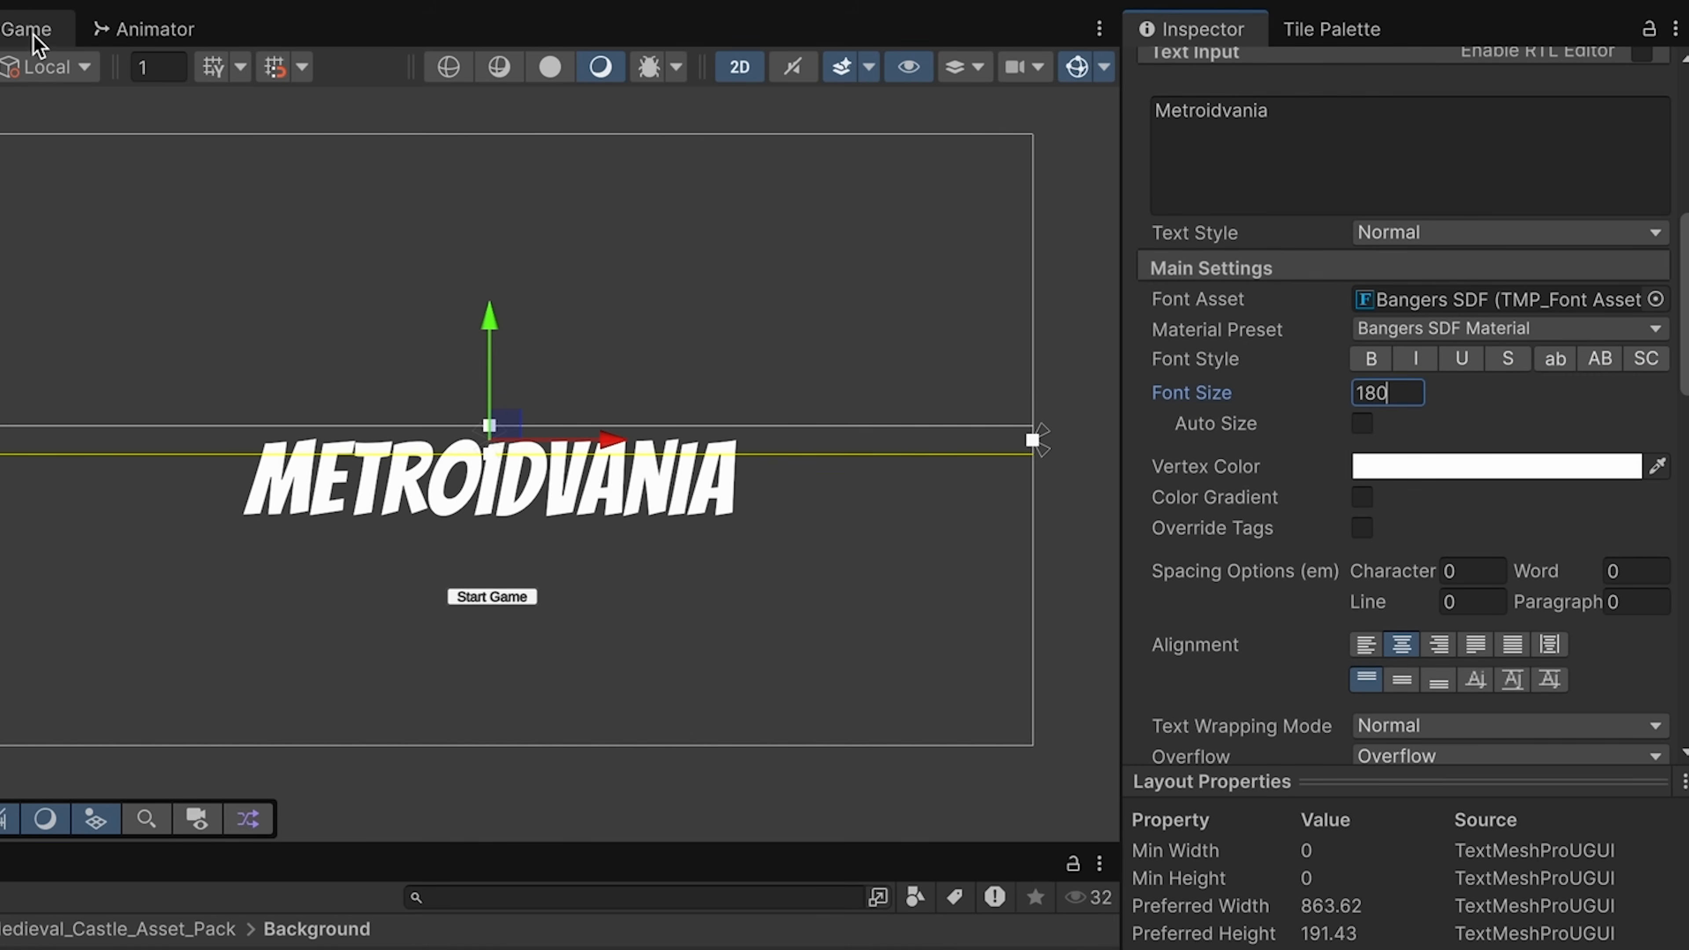
- With the Game view showing, set the title material's face Dilate to 0.25 and outline Thickness to about 0.434
left_click(33, 36)
scroll(1496, 526, "down", 10)
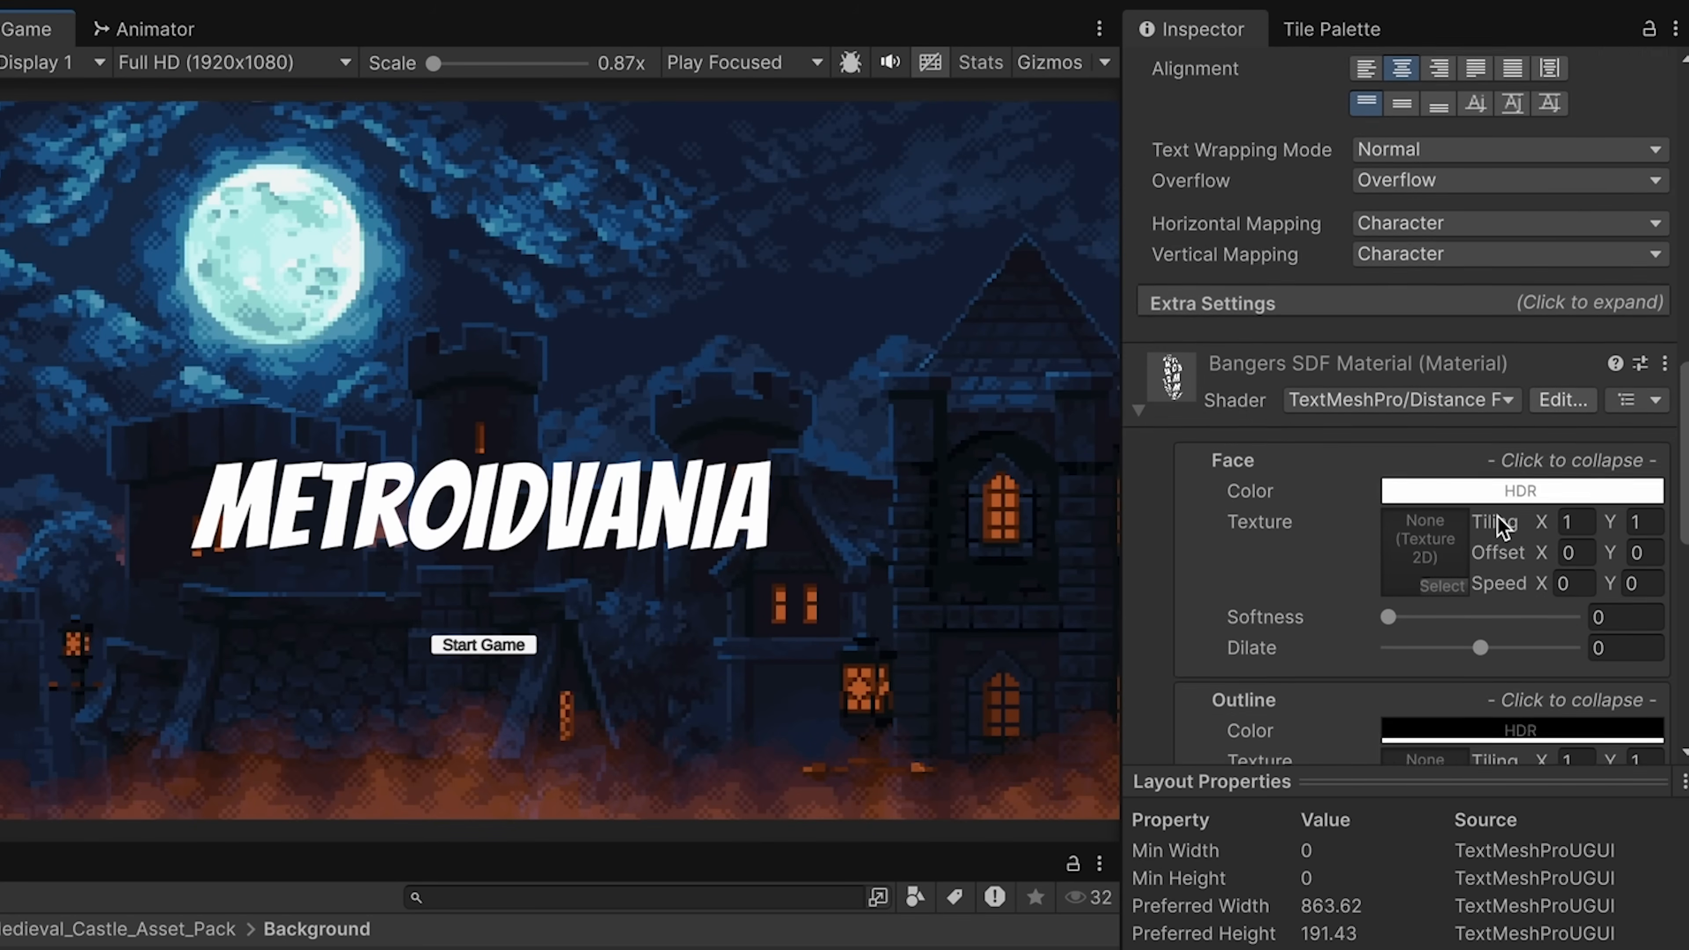
scroll(1496, 515, "down", 5)
left_click_drag(1391, 553, 1452, 551)
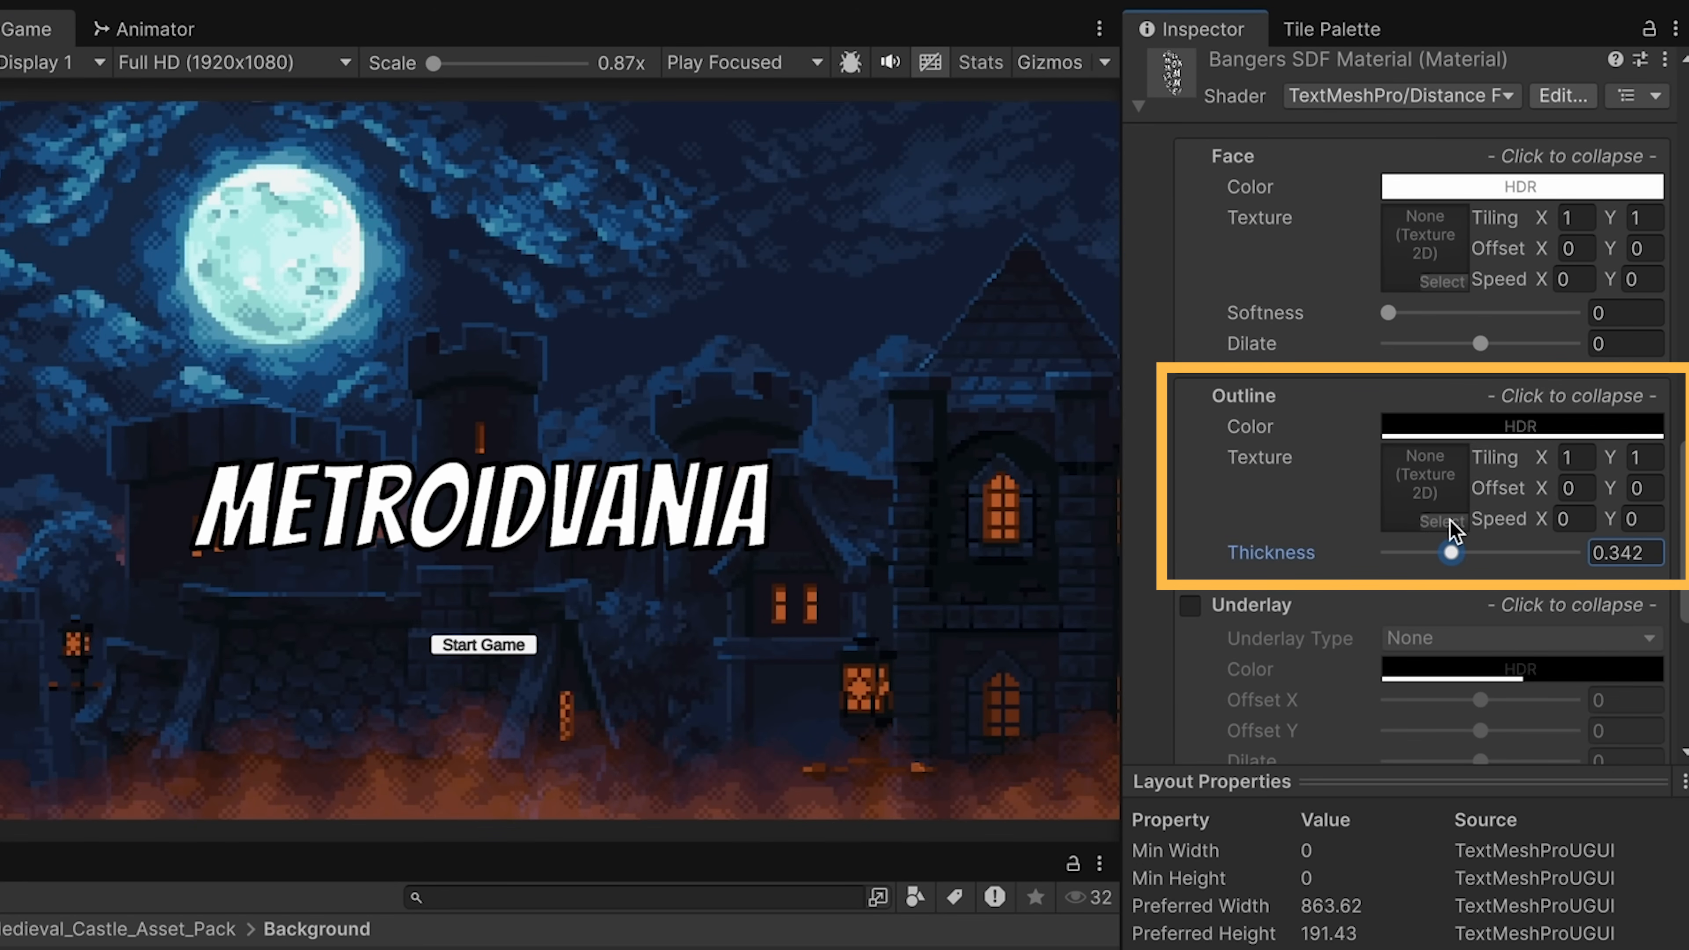
scroll(1430, 433, "up", 2)
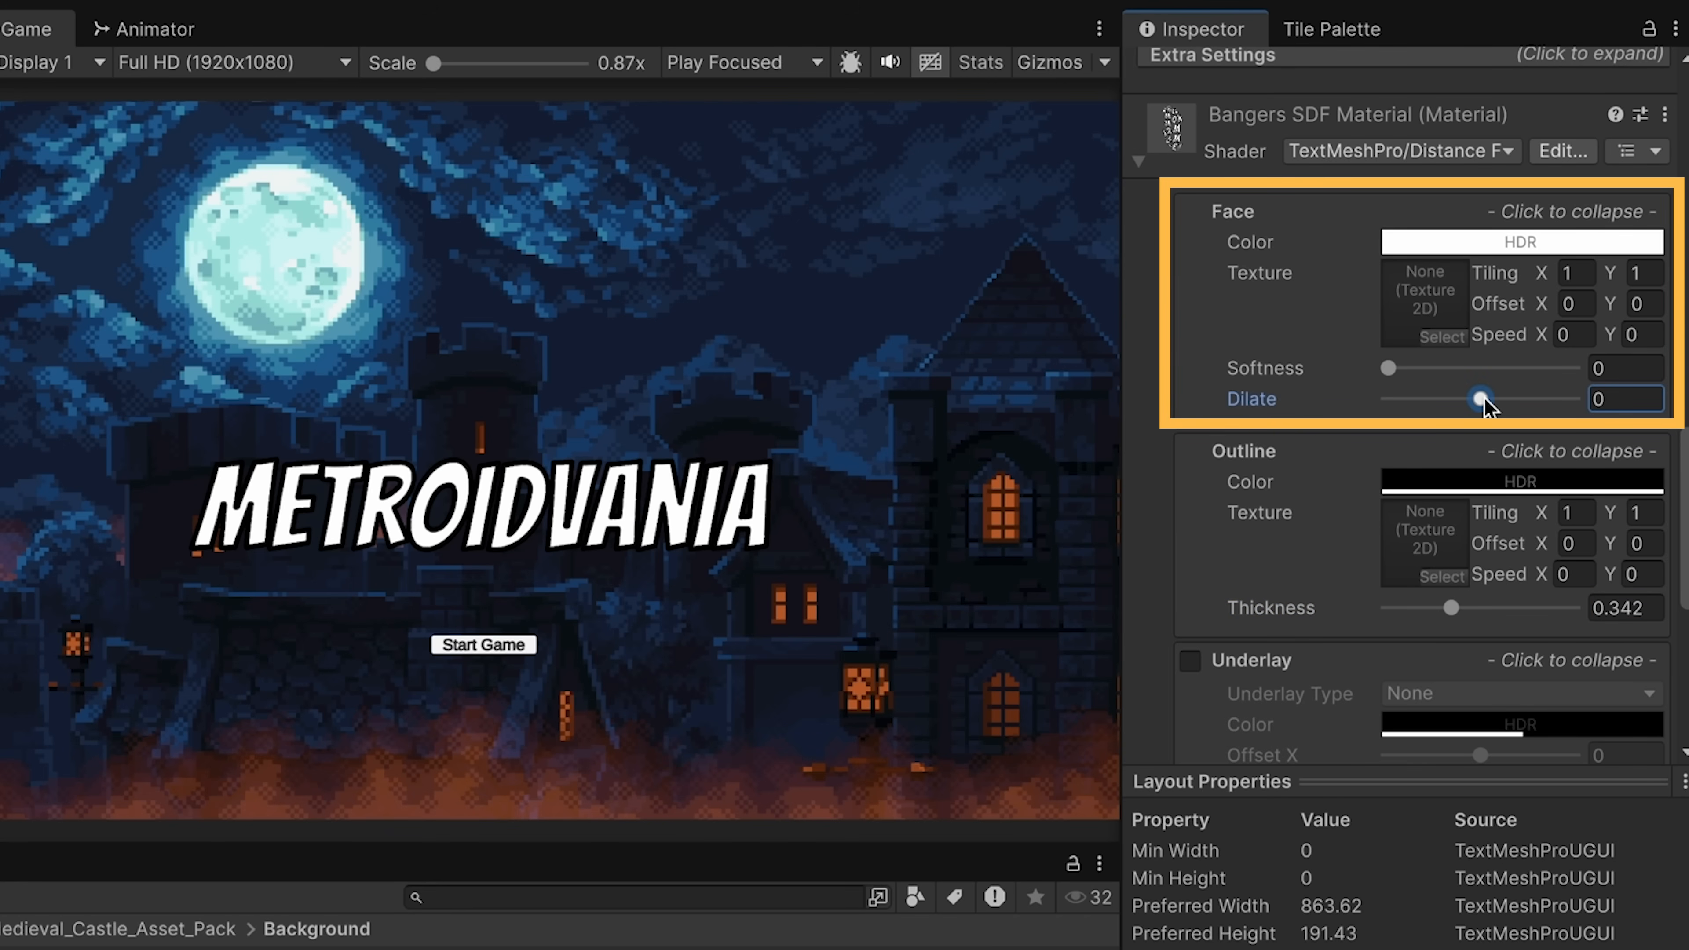
left_click_drag(1484, 400, 1506, 400)
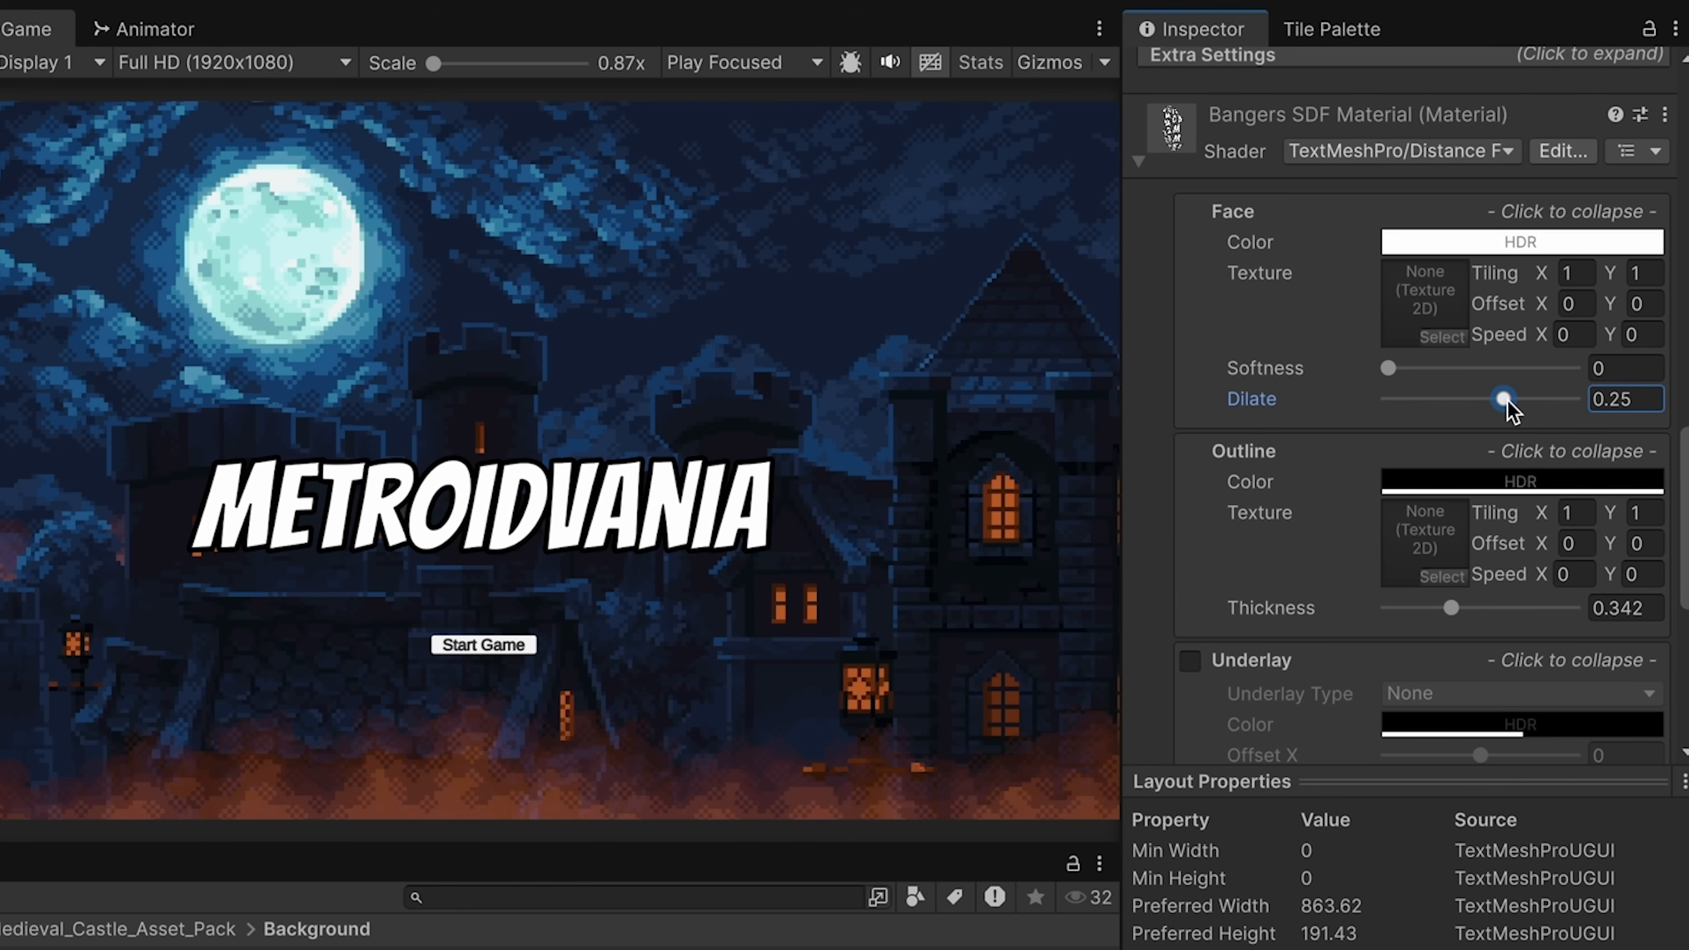
scroll(1481, 703, "down", 4)
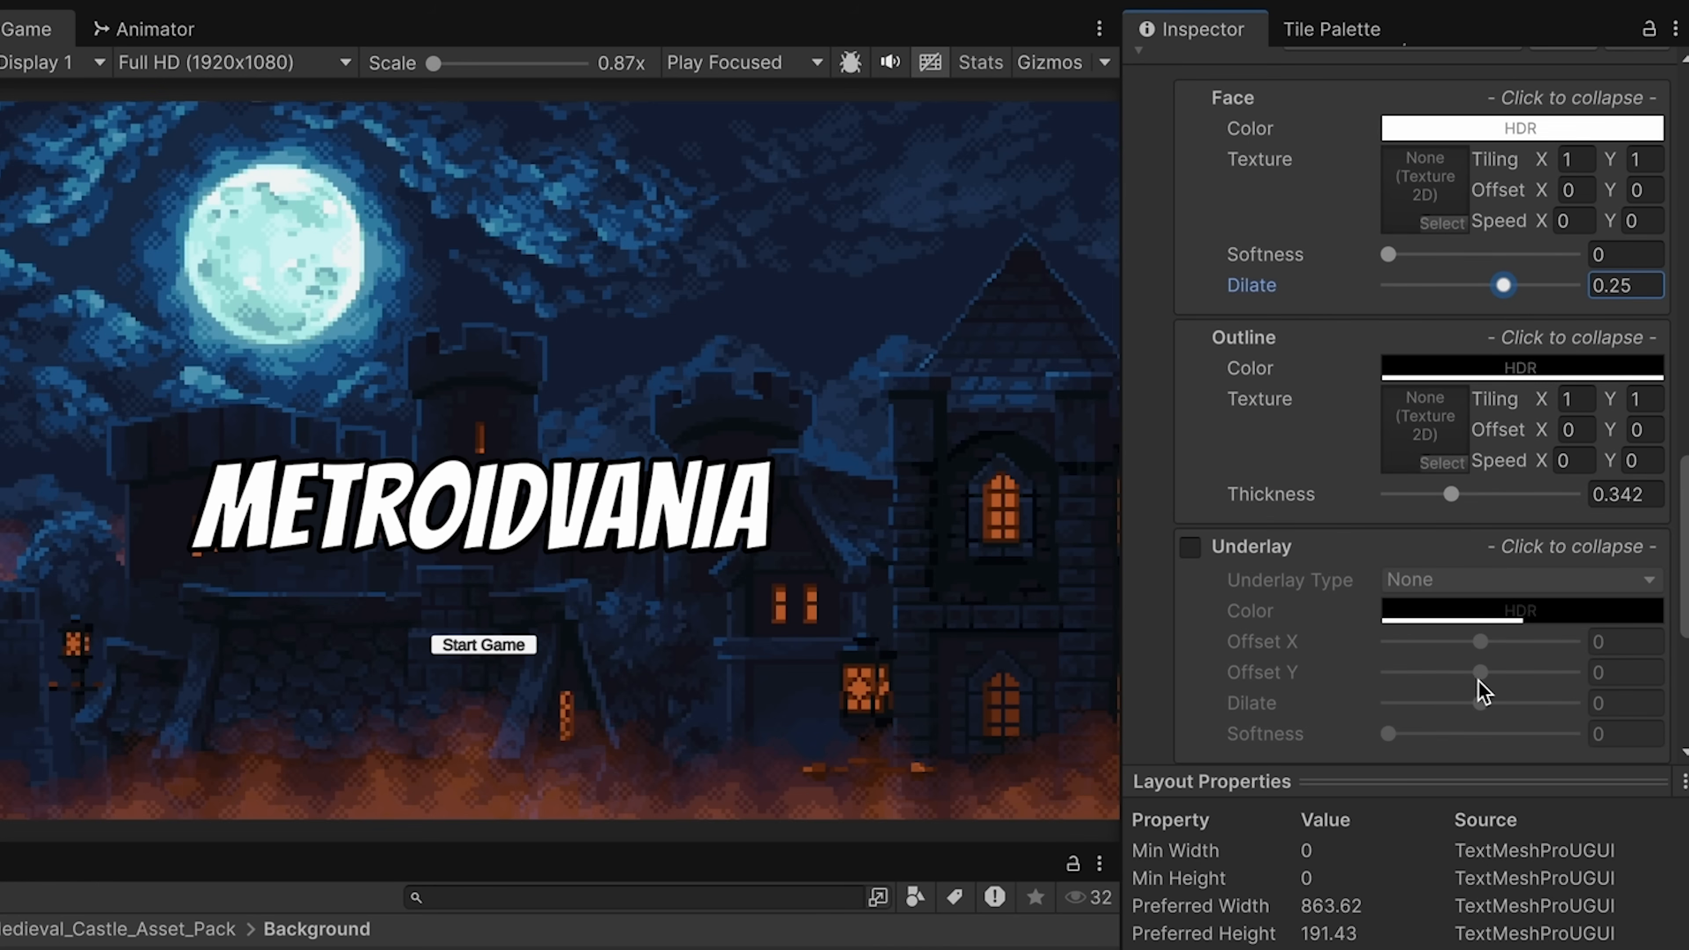
left_click_drag(1452, 500, 1467, 496)
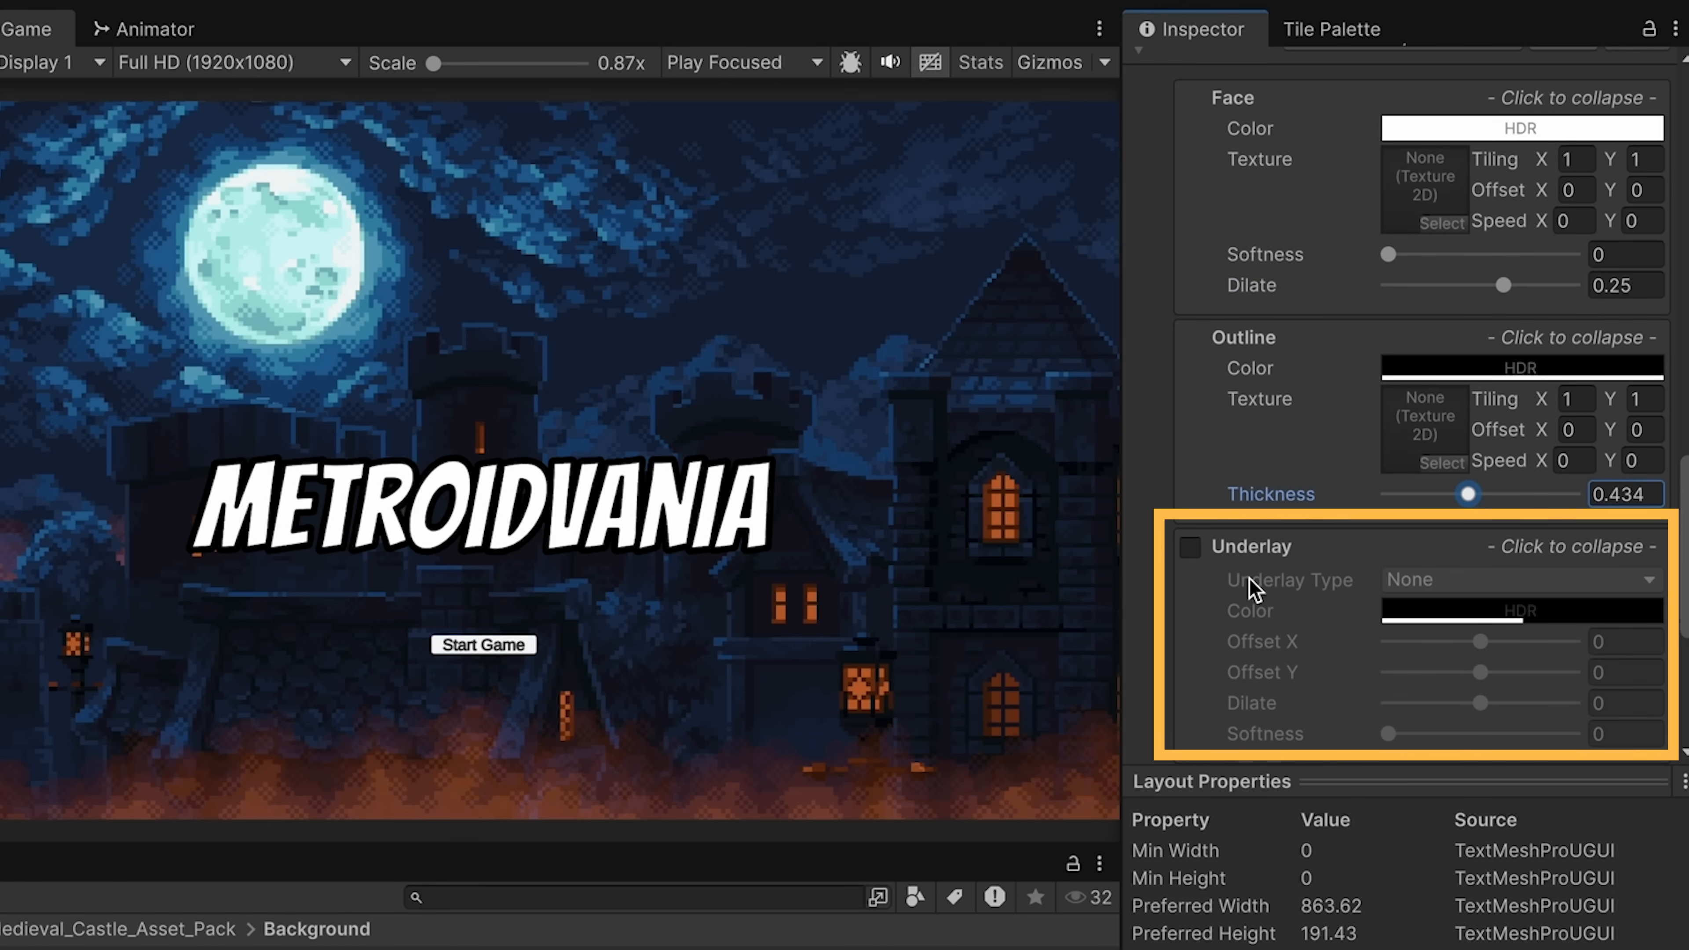
- Enable the Underlay on the title's material and lower its Offset Y while viewing the lettering close up
left_click(1190, 547)
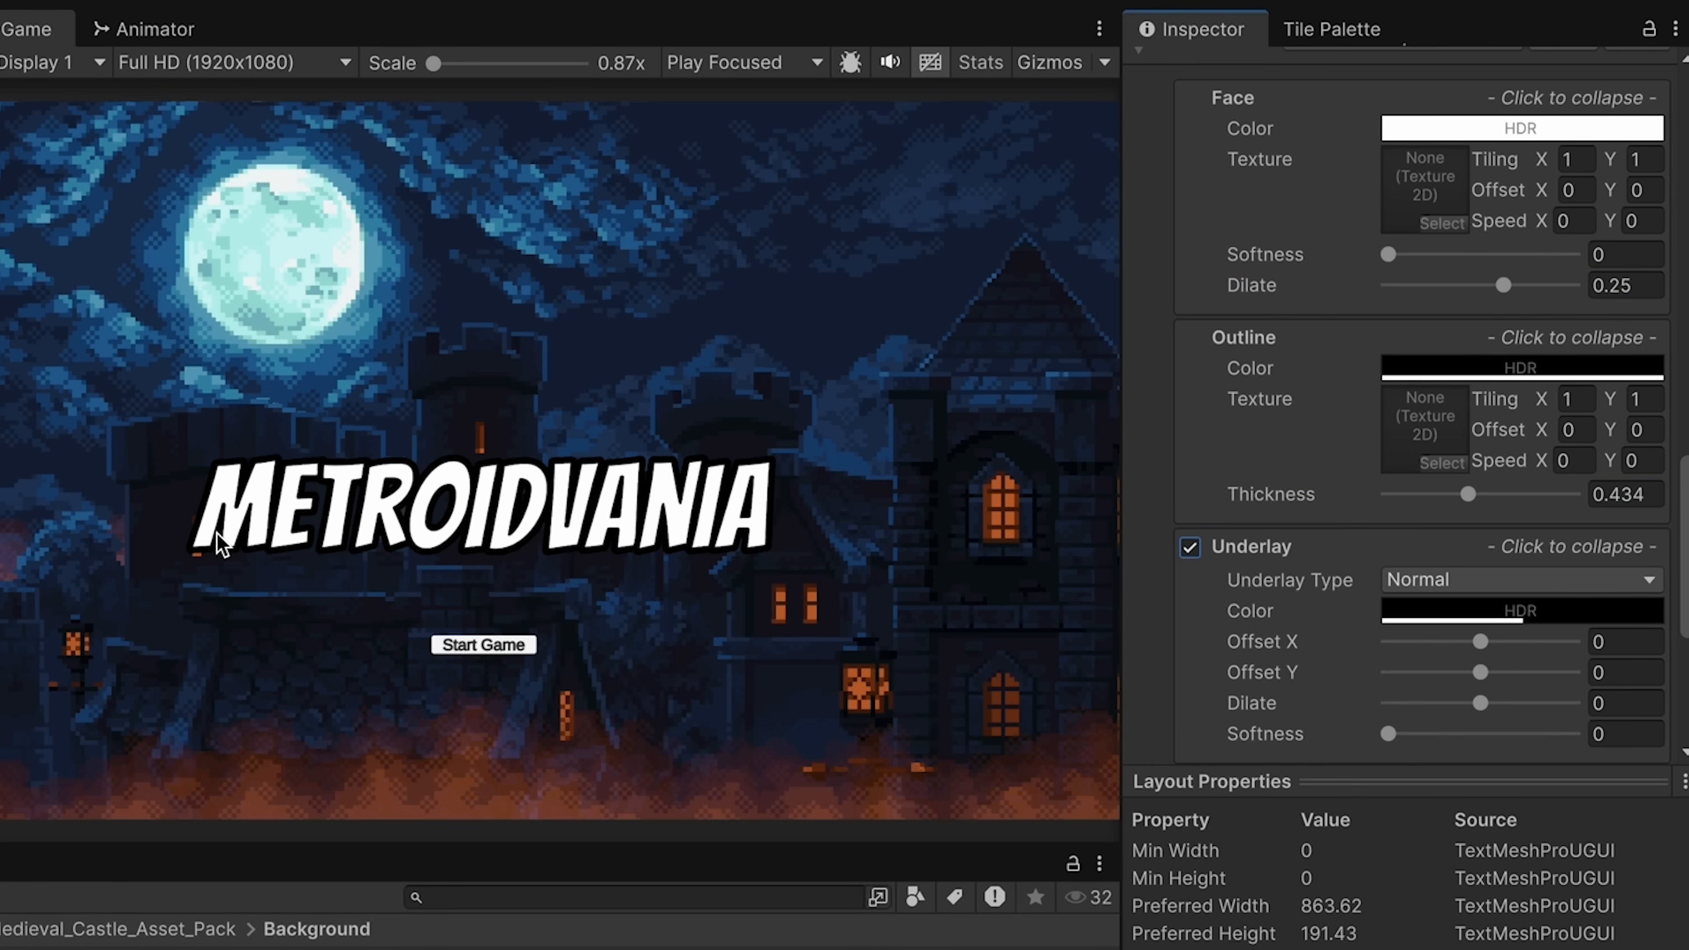
scroll(219, 542, "up", 1)
scroll(219, 542, "up", 6)
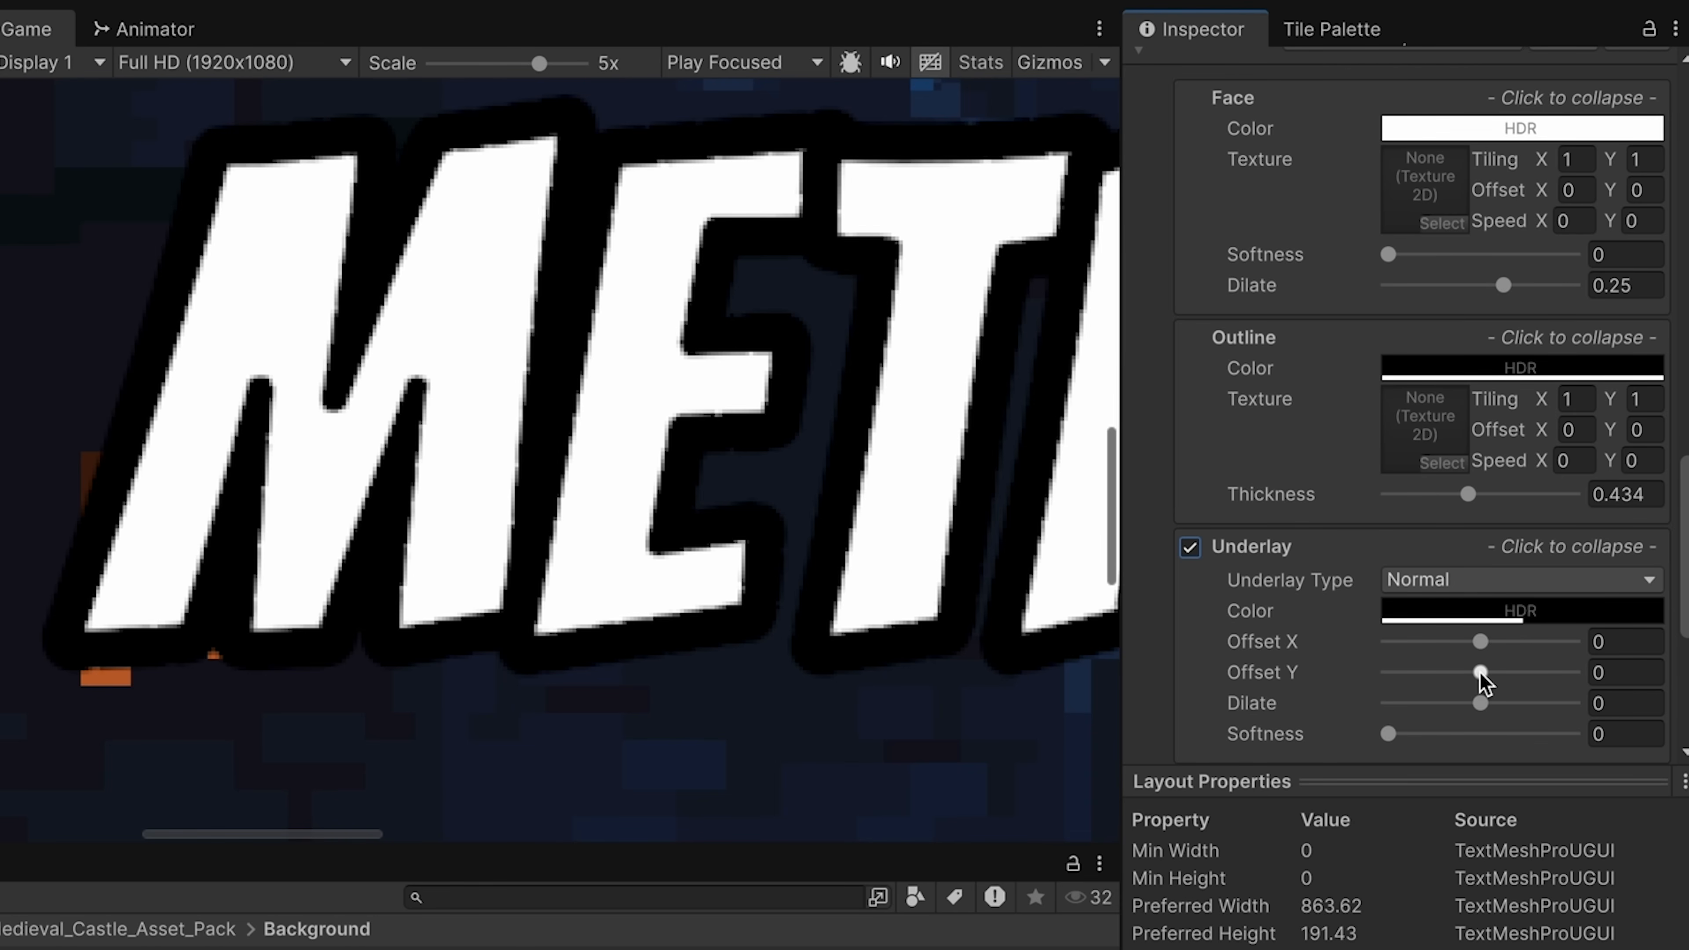
left_click_drag(1480, 673, 1320, 637)
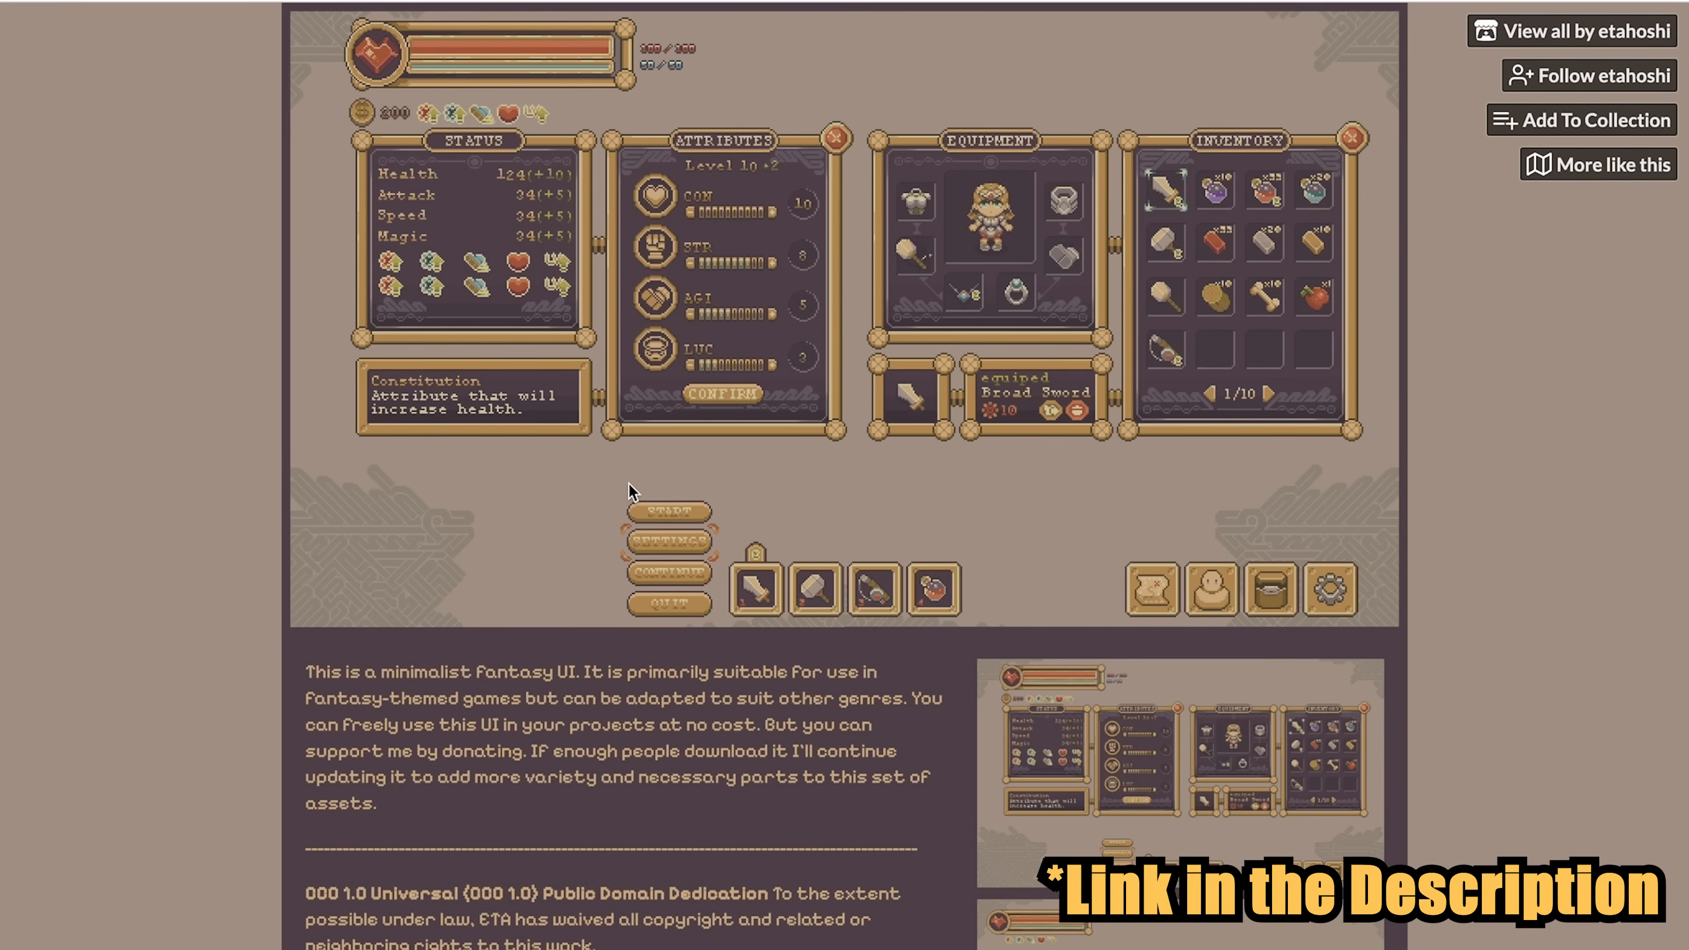
- Download the Fantasy Minimal Pixel Art GUI zip from its itch.io page for free, skipping the payment
scroll(631, 491, "down", 12)
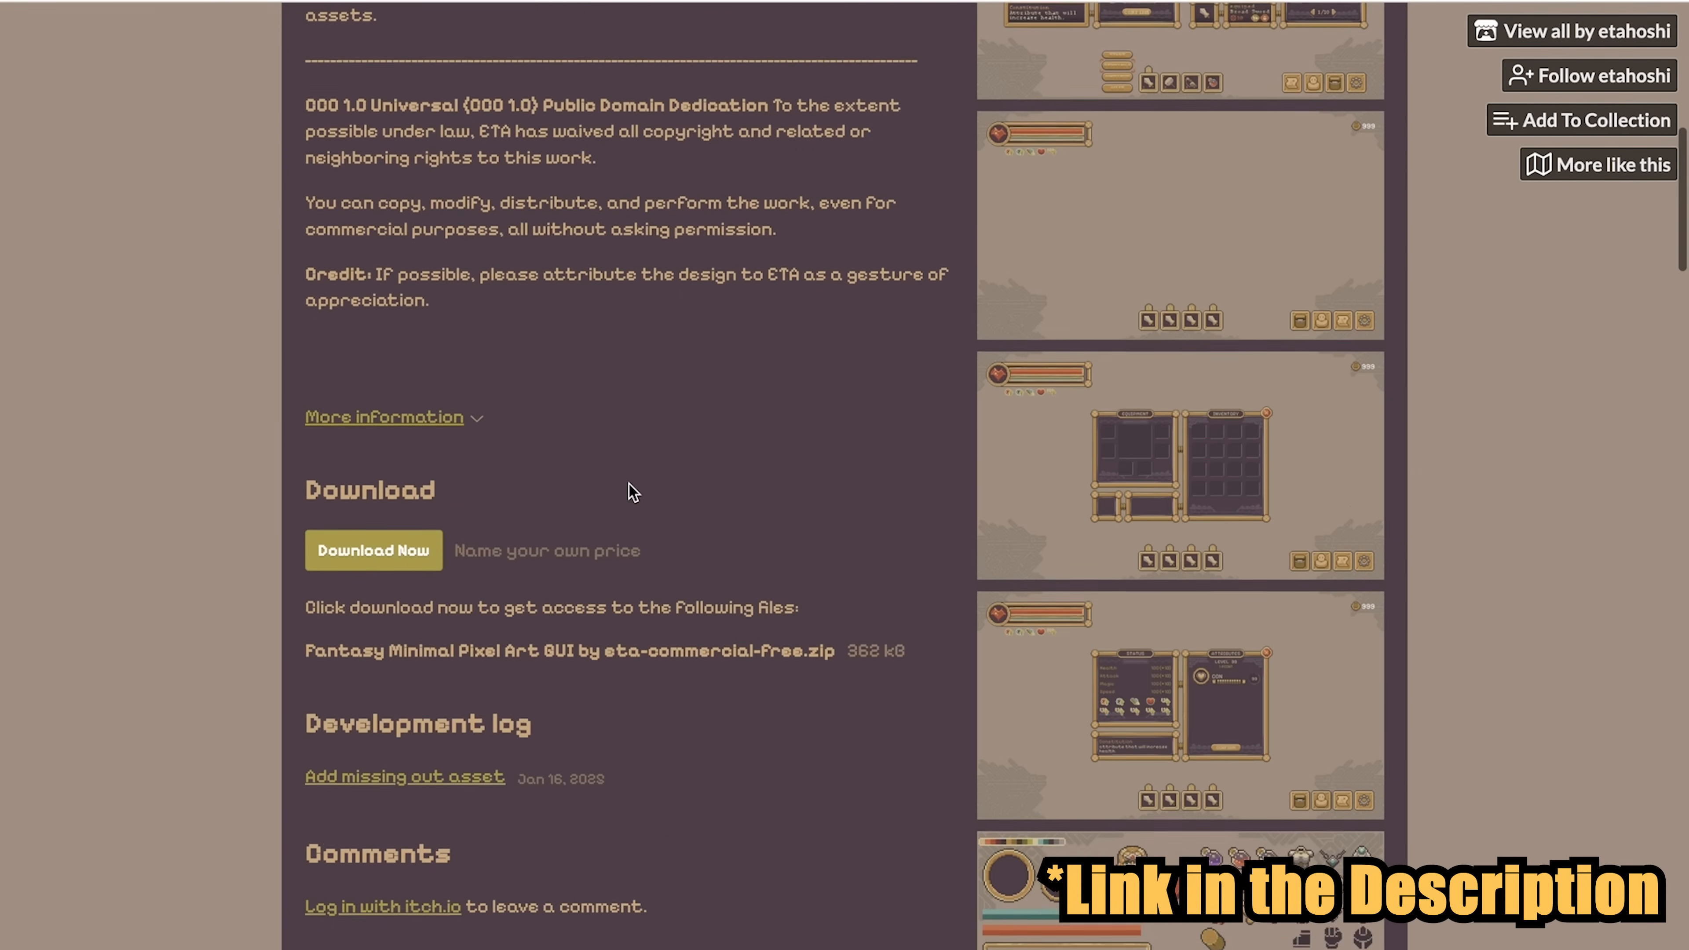
left_click(386, 519)
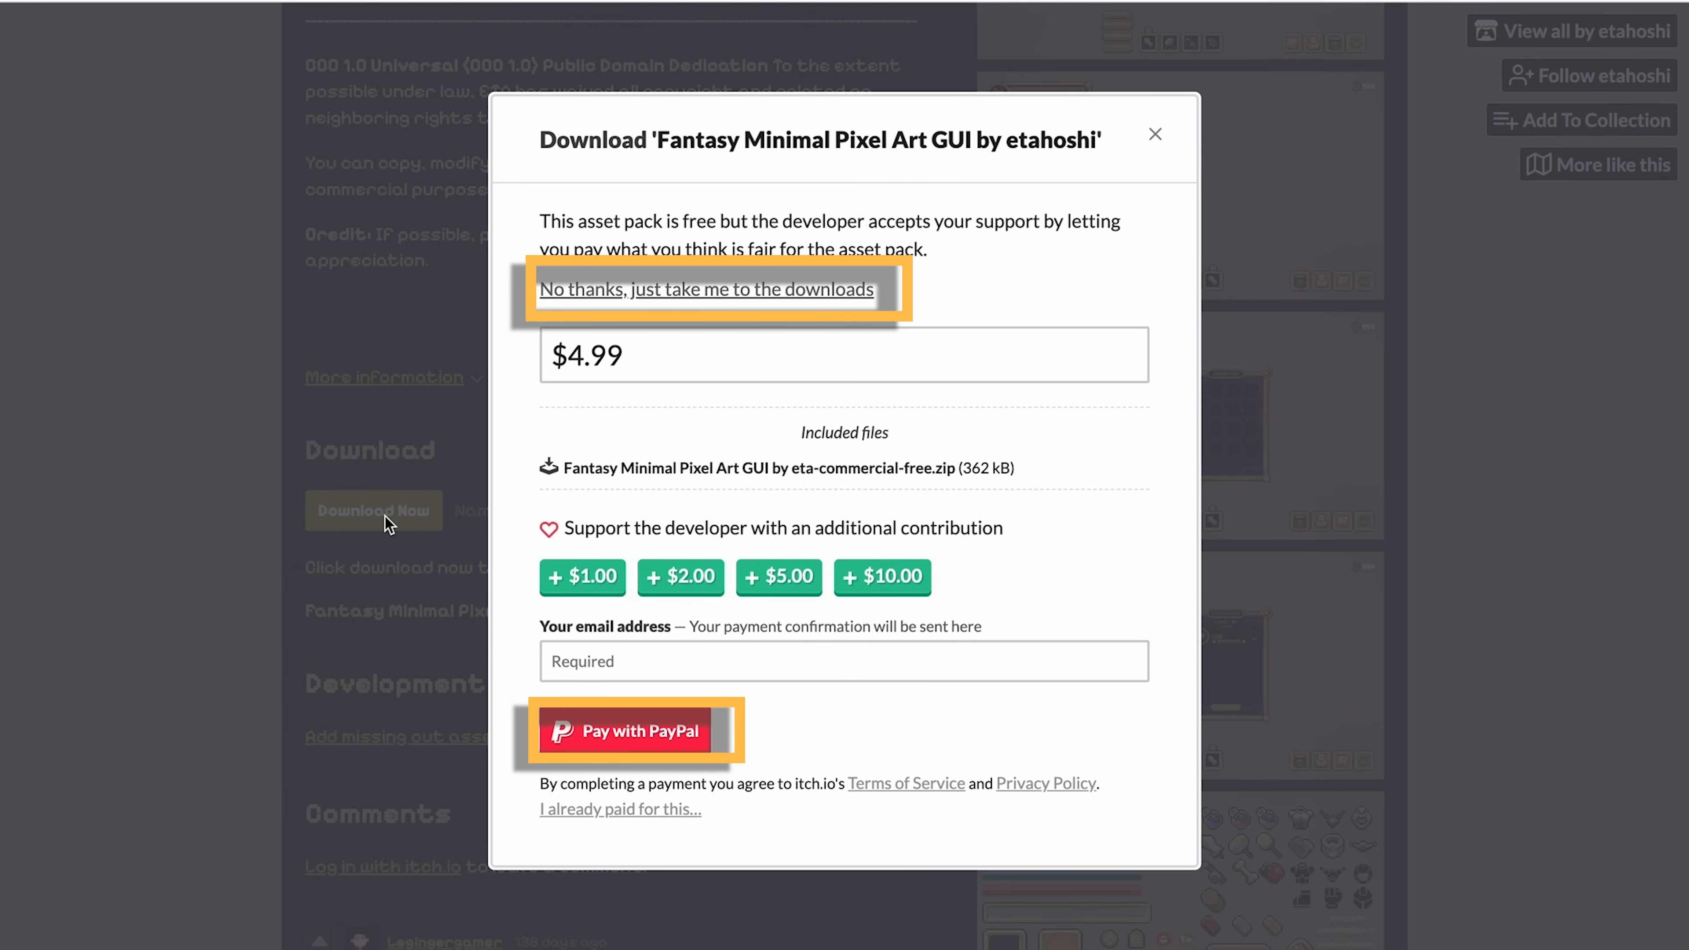
left_click(735, 290)
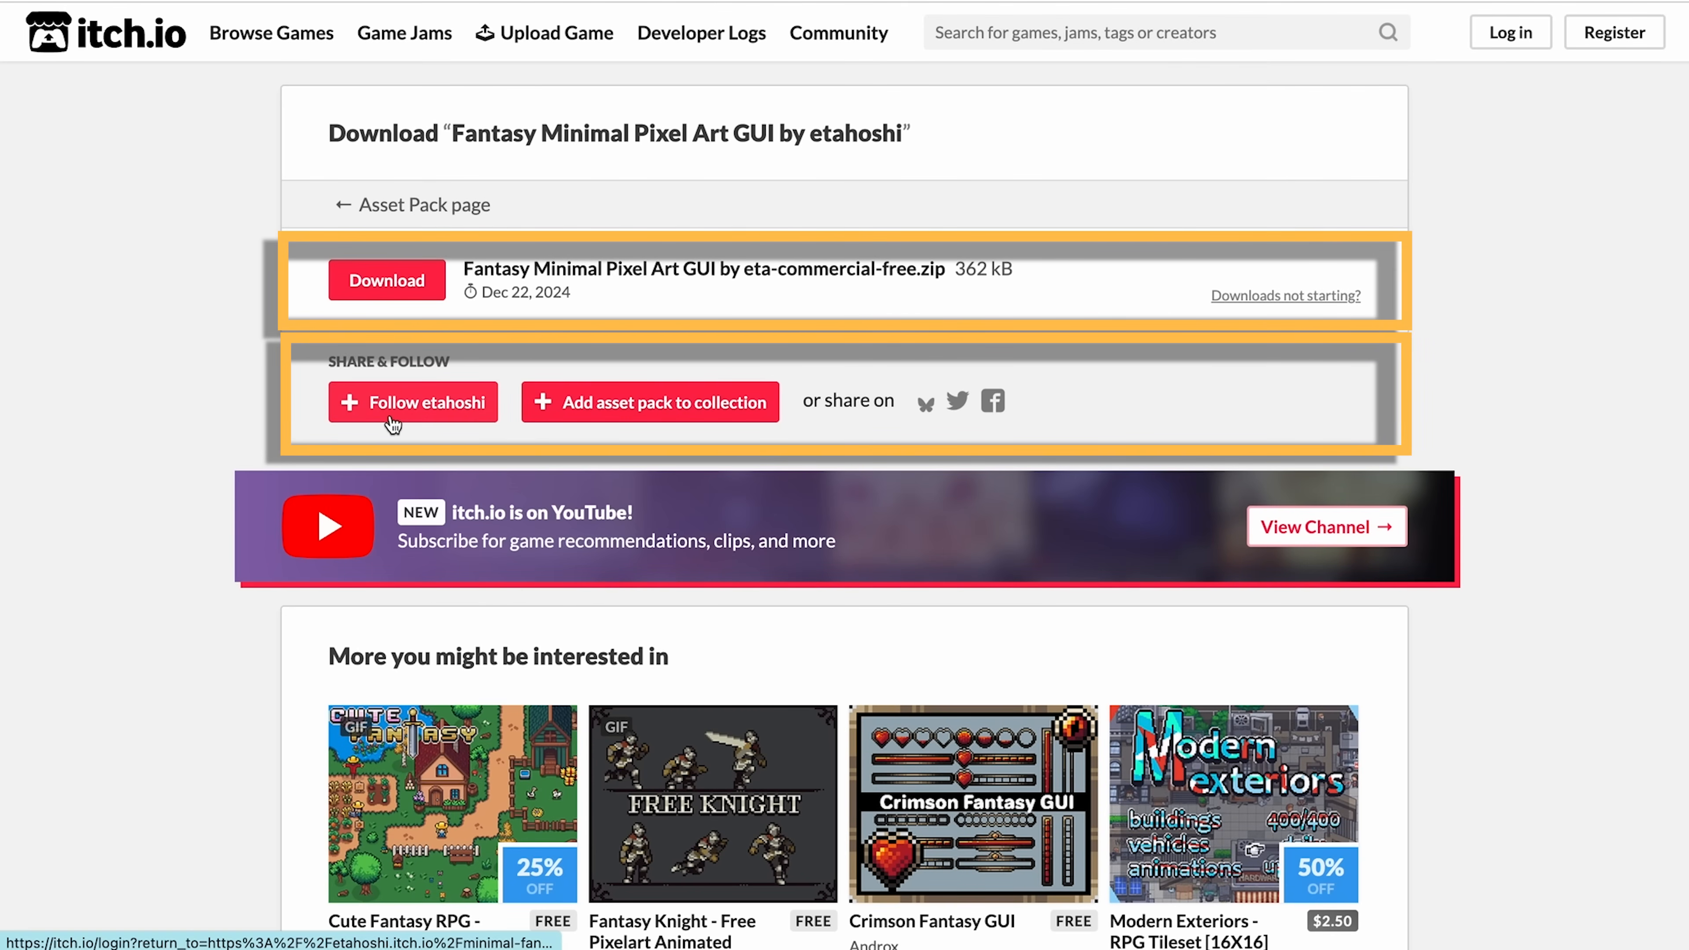
left_click(401, 282)
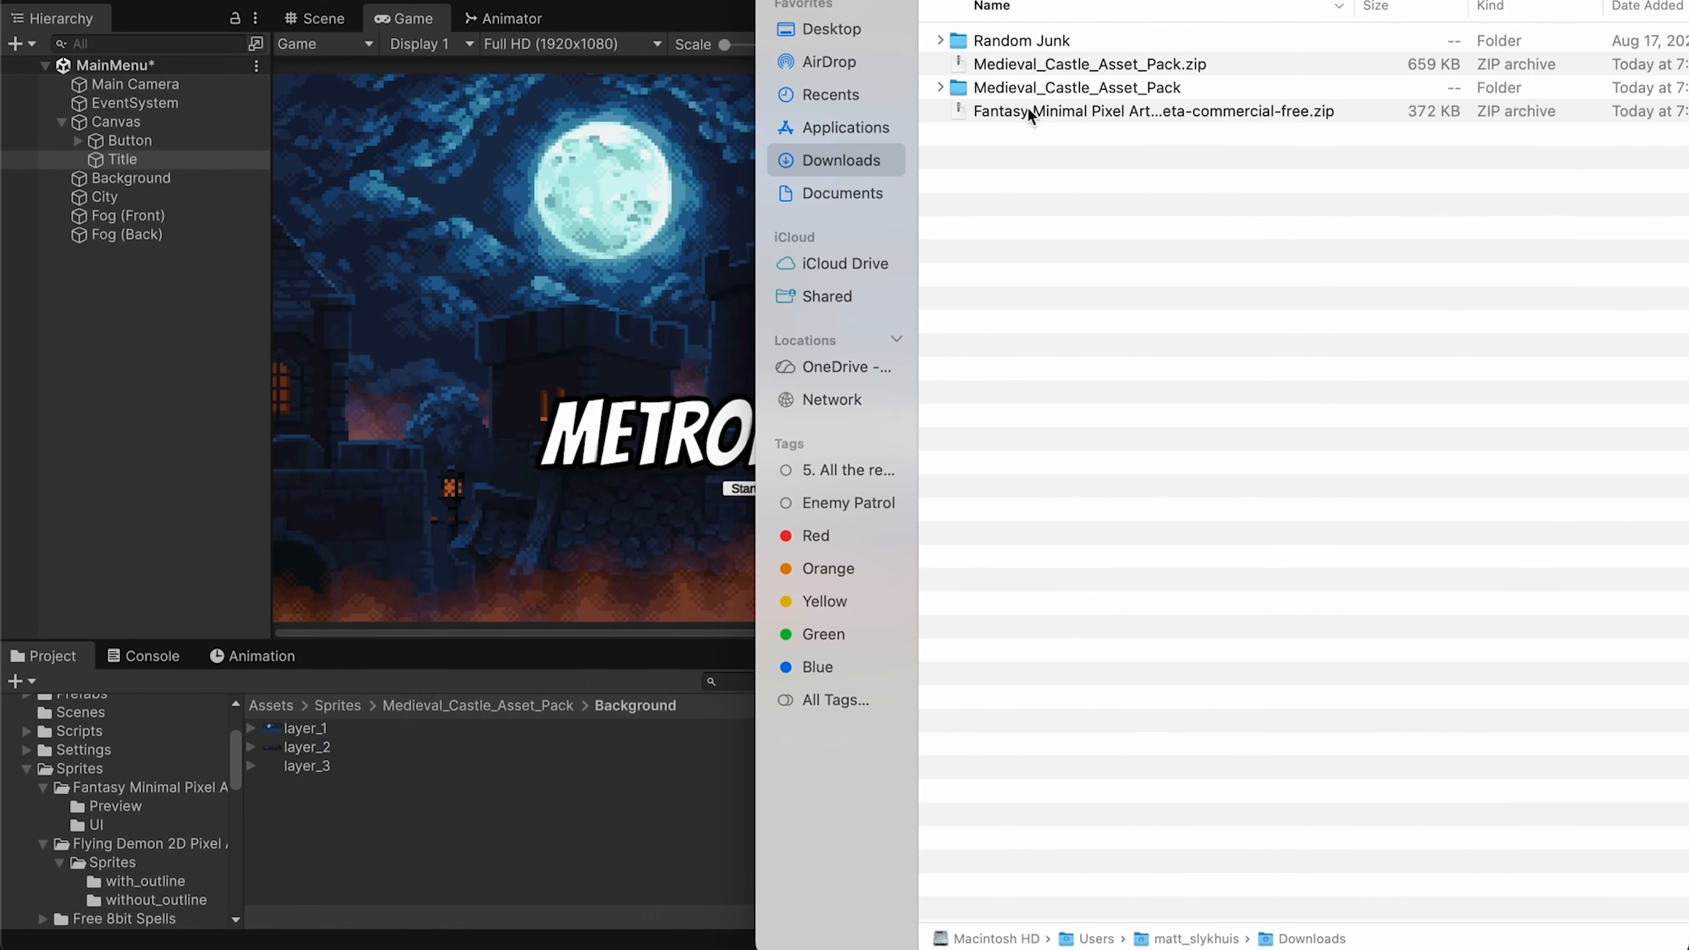
- Extract the downloaded Fantasy Minimal Pixel Art GUI archive and import its folder into the Unity project's Sprites folder
double_click(1029, 112)
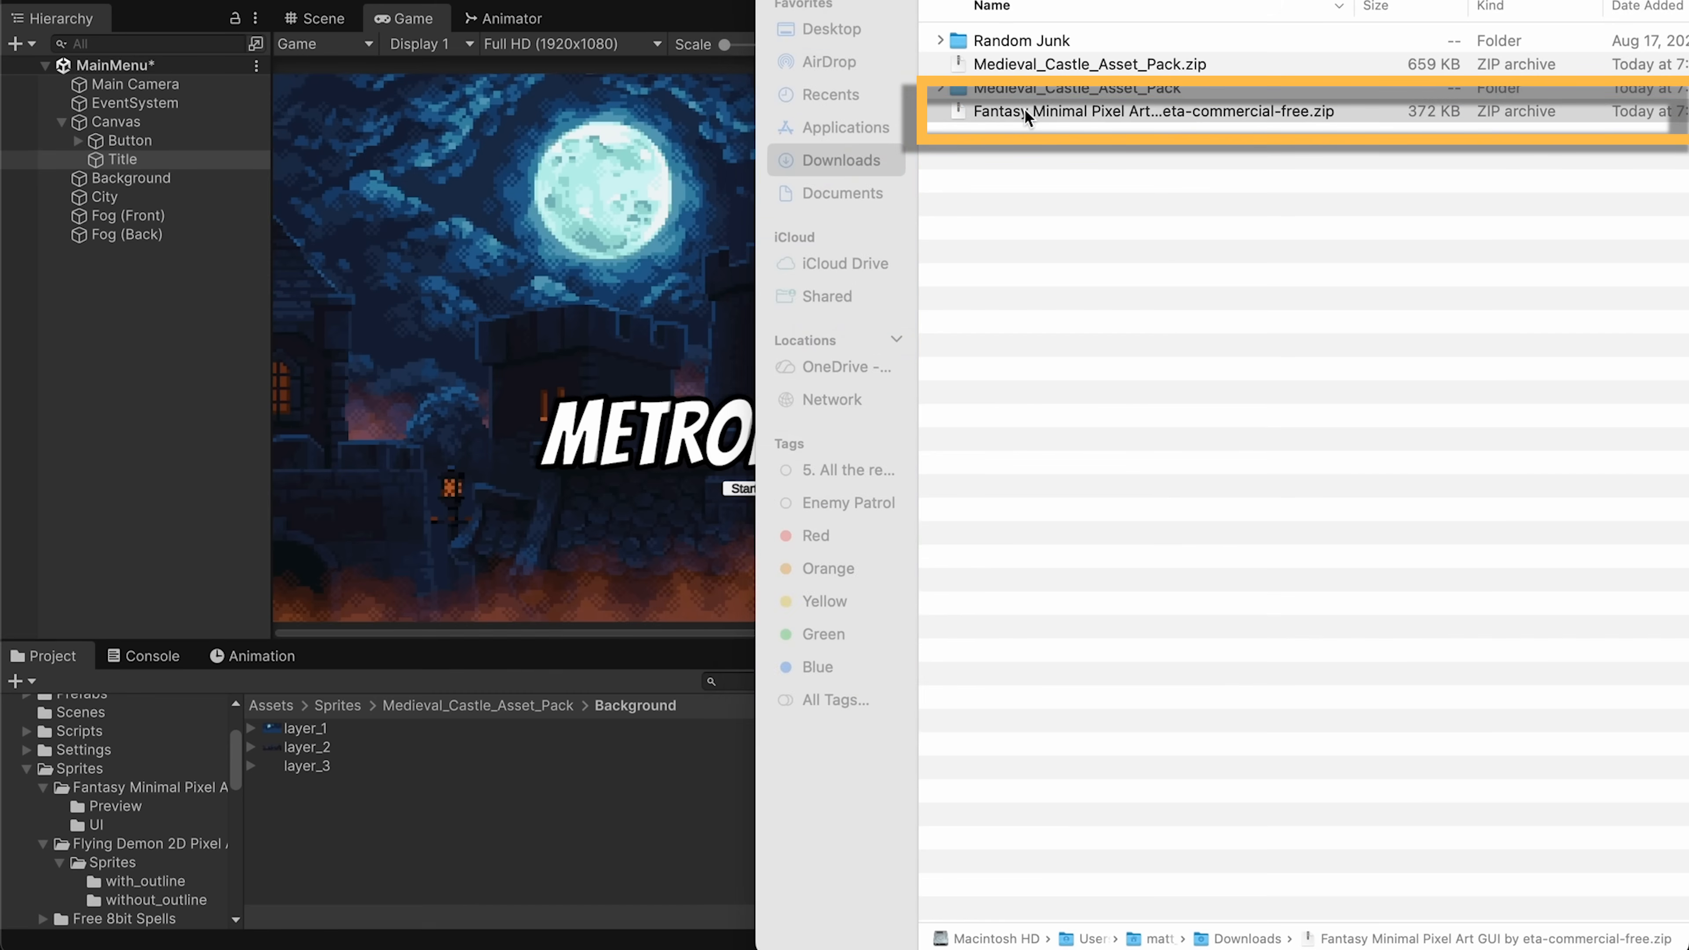
left_click_drag(1032, 136, 83, 772)
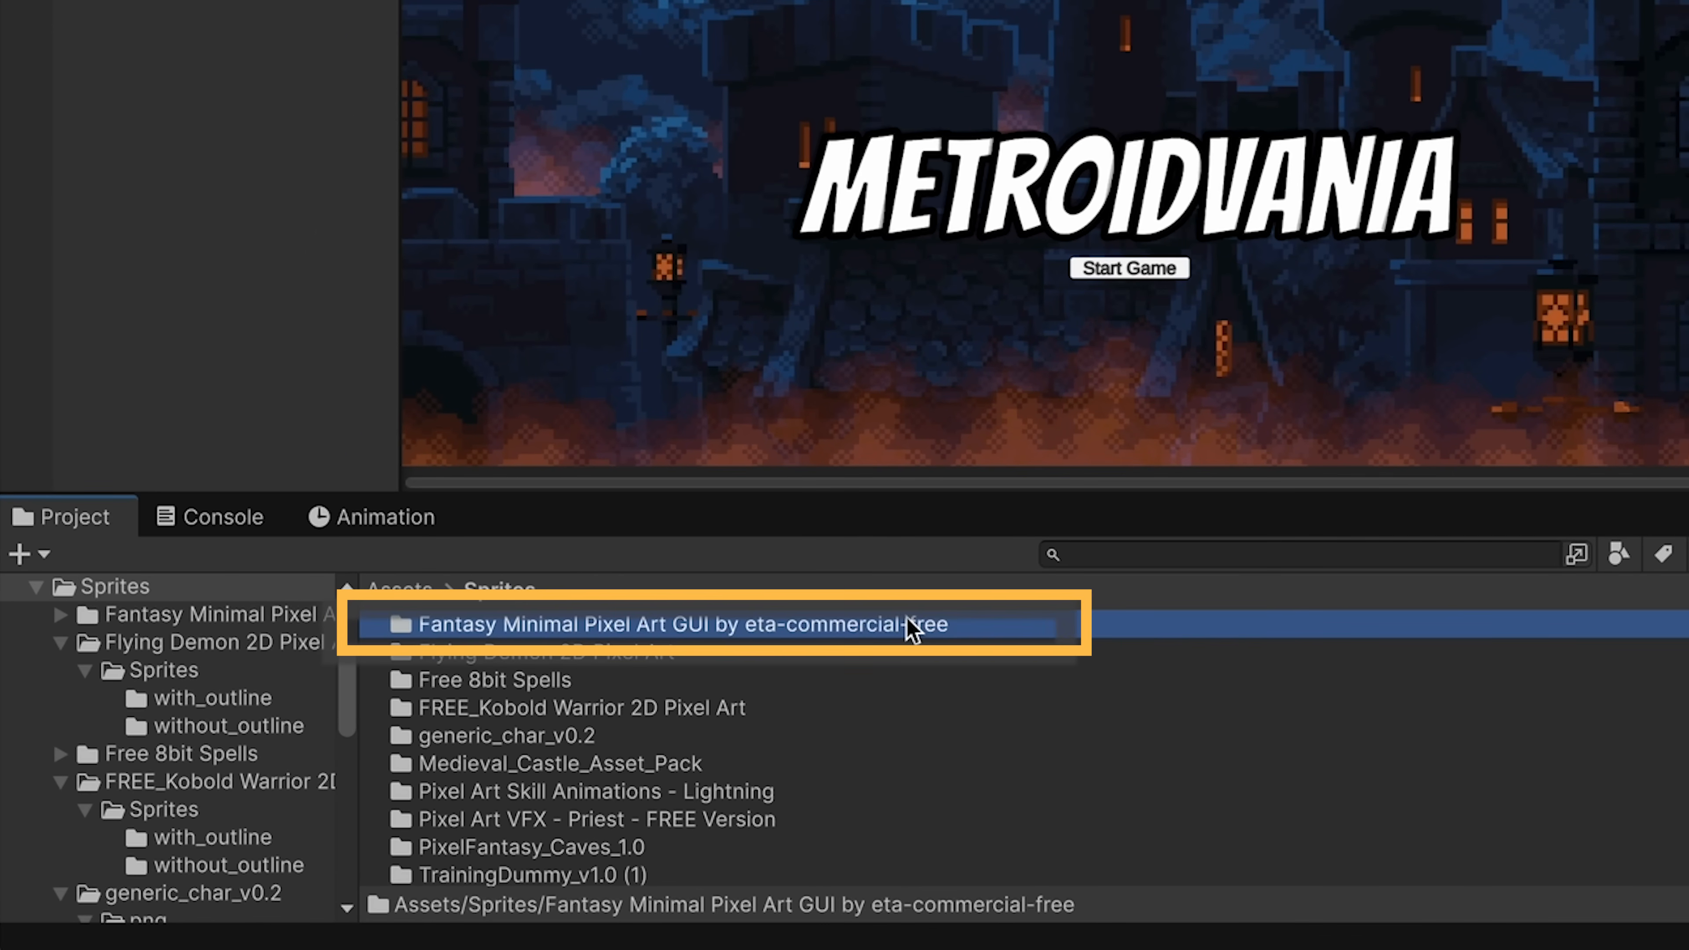
- Assign the Button_52x14 sprite from the imported pack's UI folder as the source image of the Canvas's Button
double_click(911, 628)
double_click(425, 679)
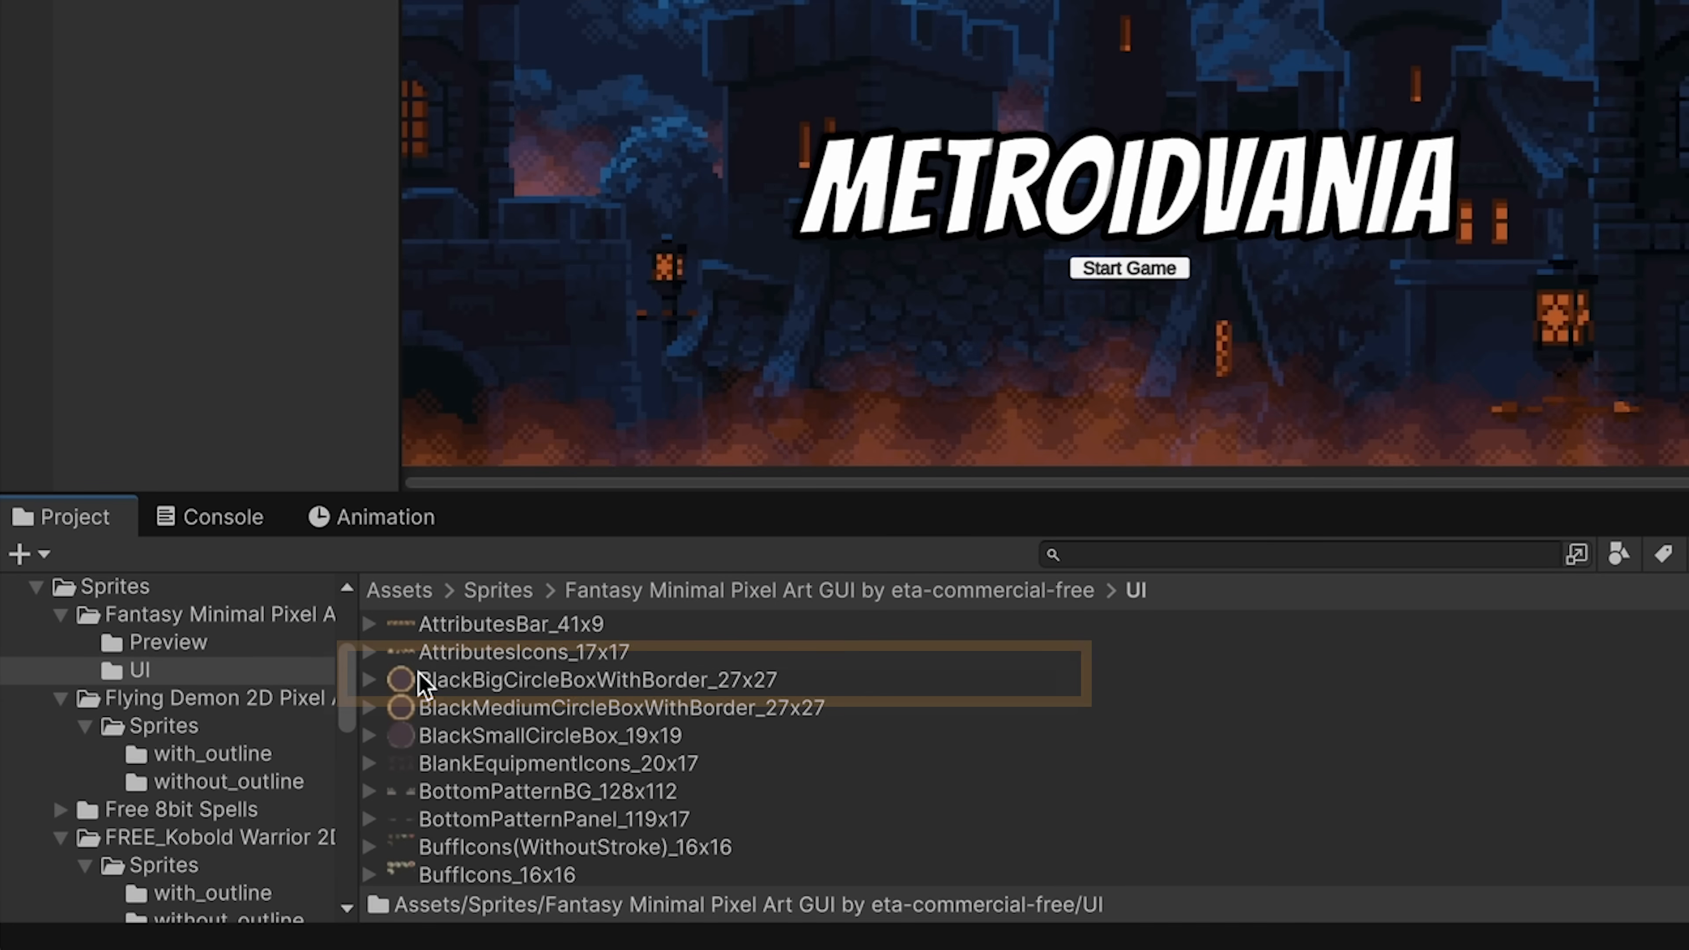
scroll(568, 700, "down", 3)
left_click(473, 735)
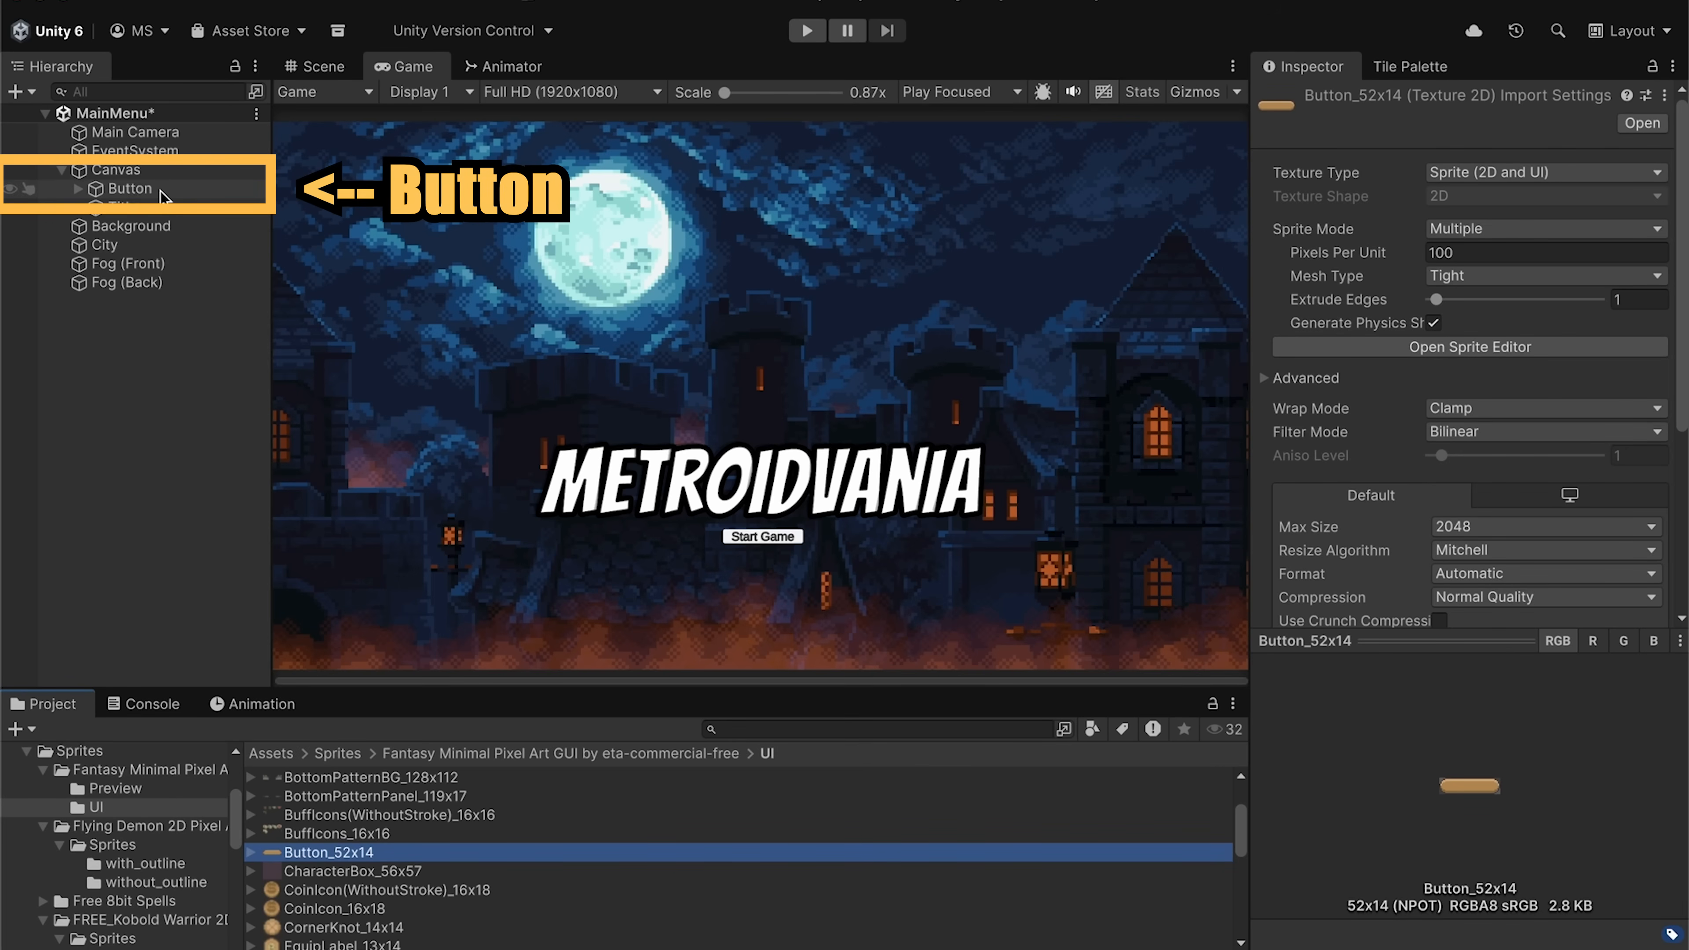
left_click(161, 191)
left_click_drag(329, 852, 1451, 320)
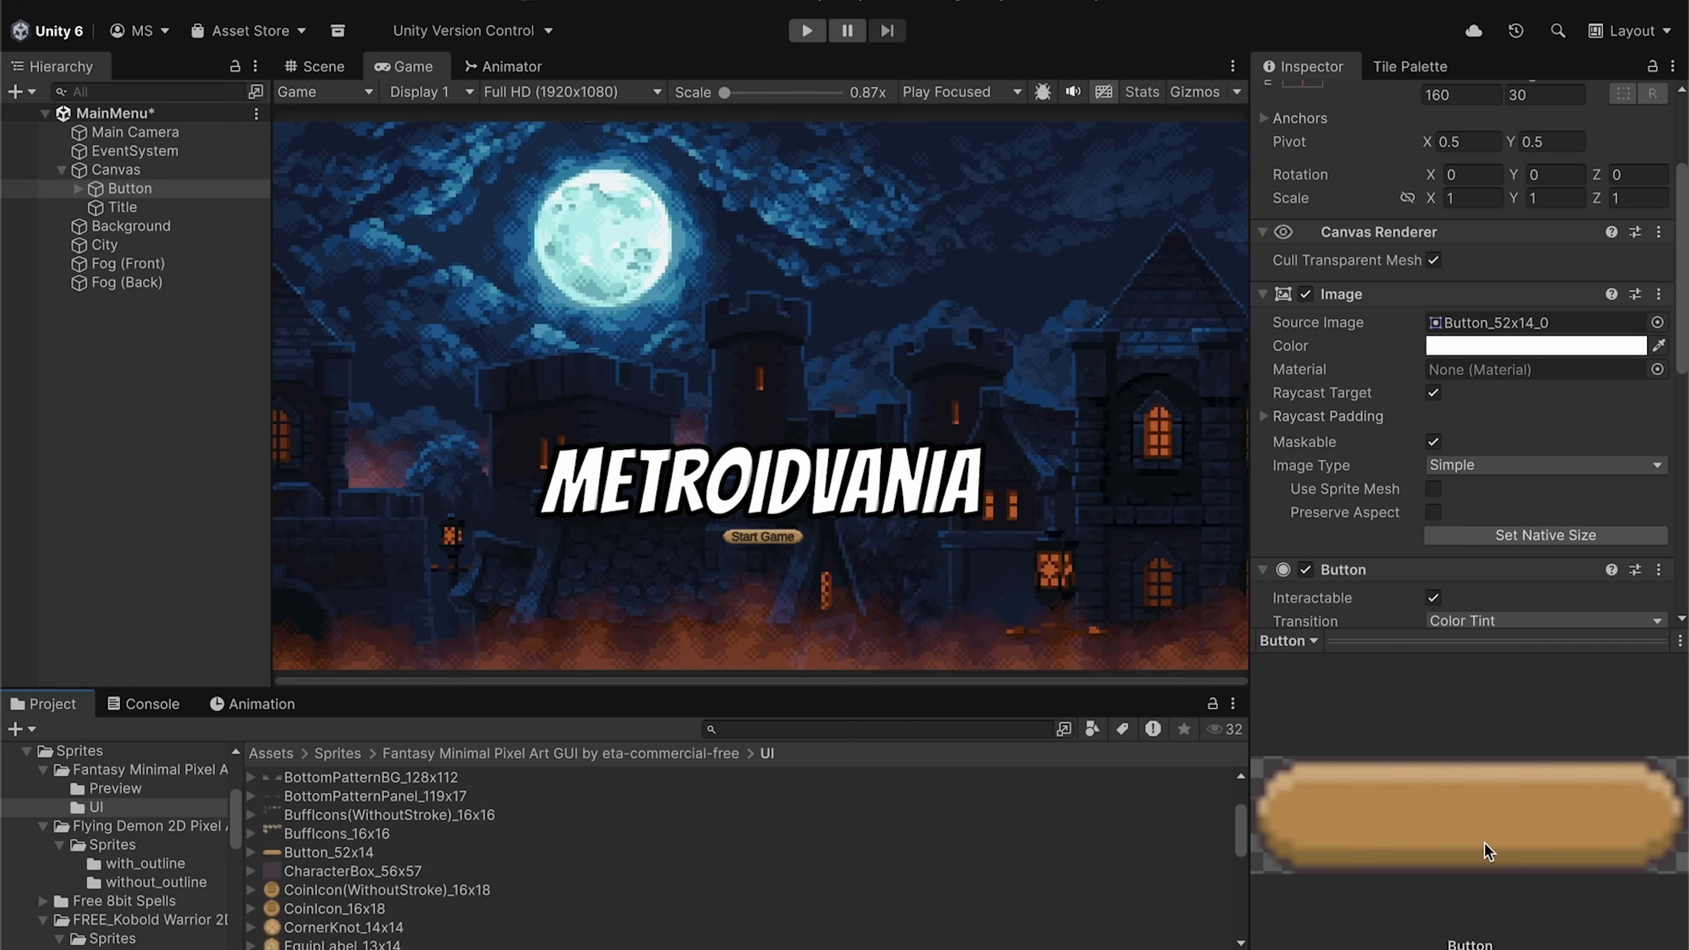
- Resize the Button's Rect Transform to a width of 520 and a height of 140
scroll(1463, 333, "up", 5)
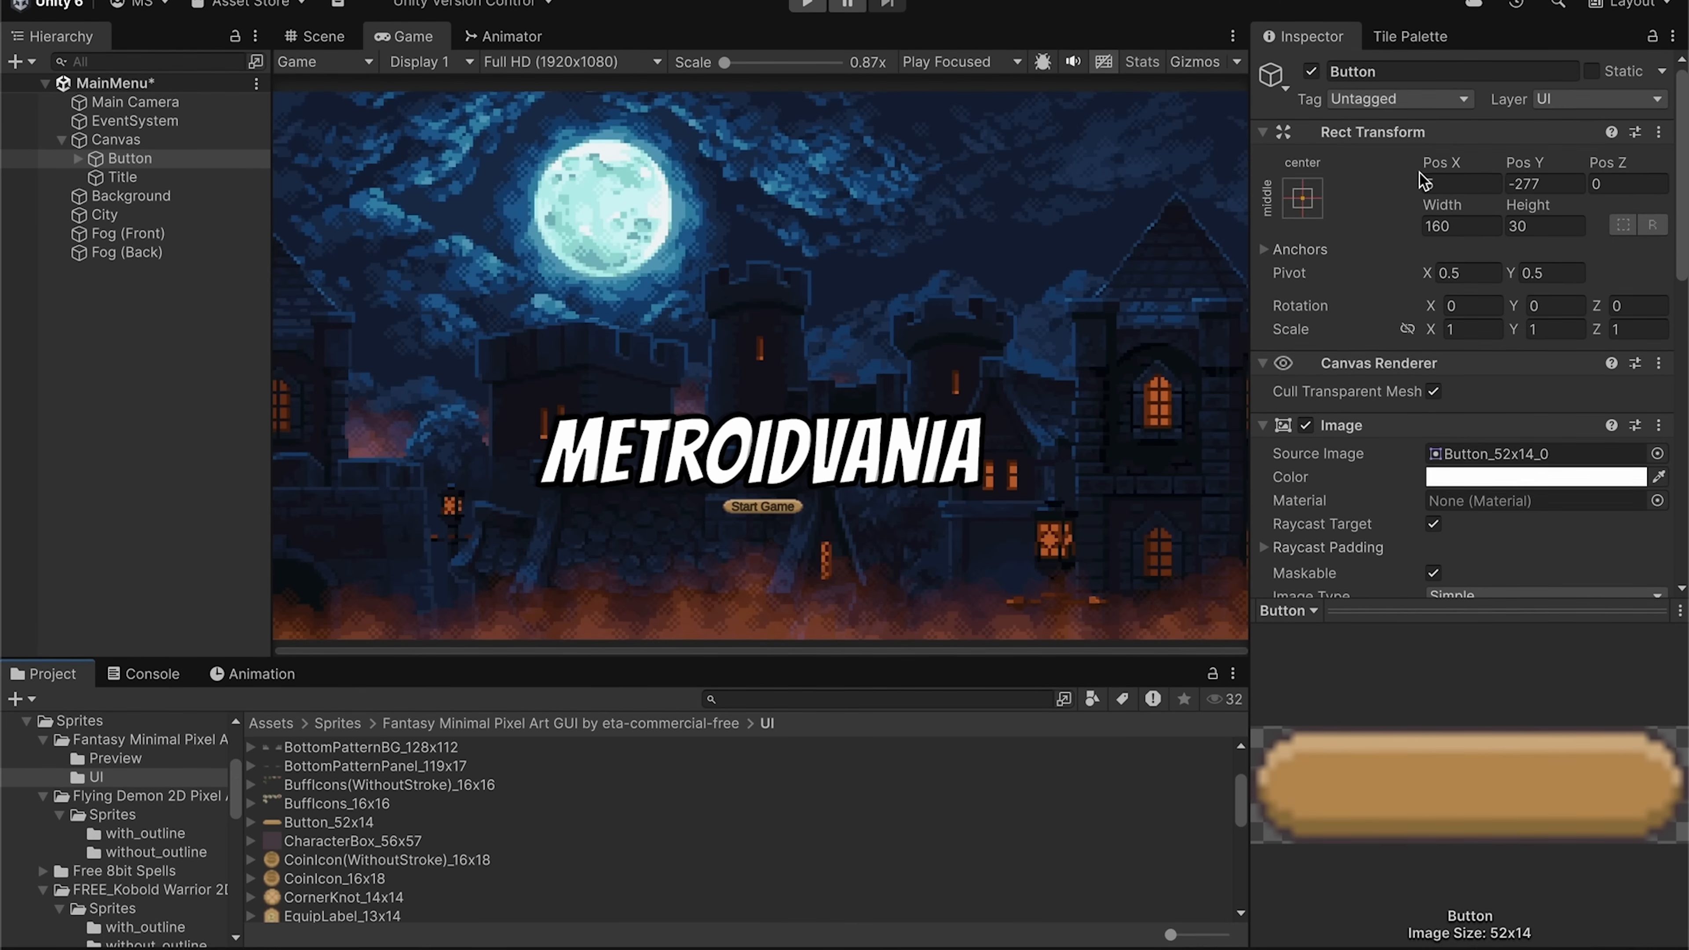
left_click(1456, 256)
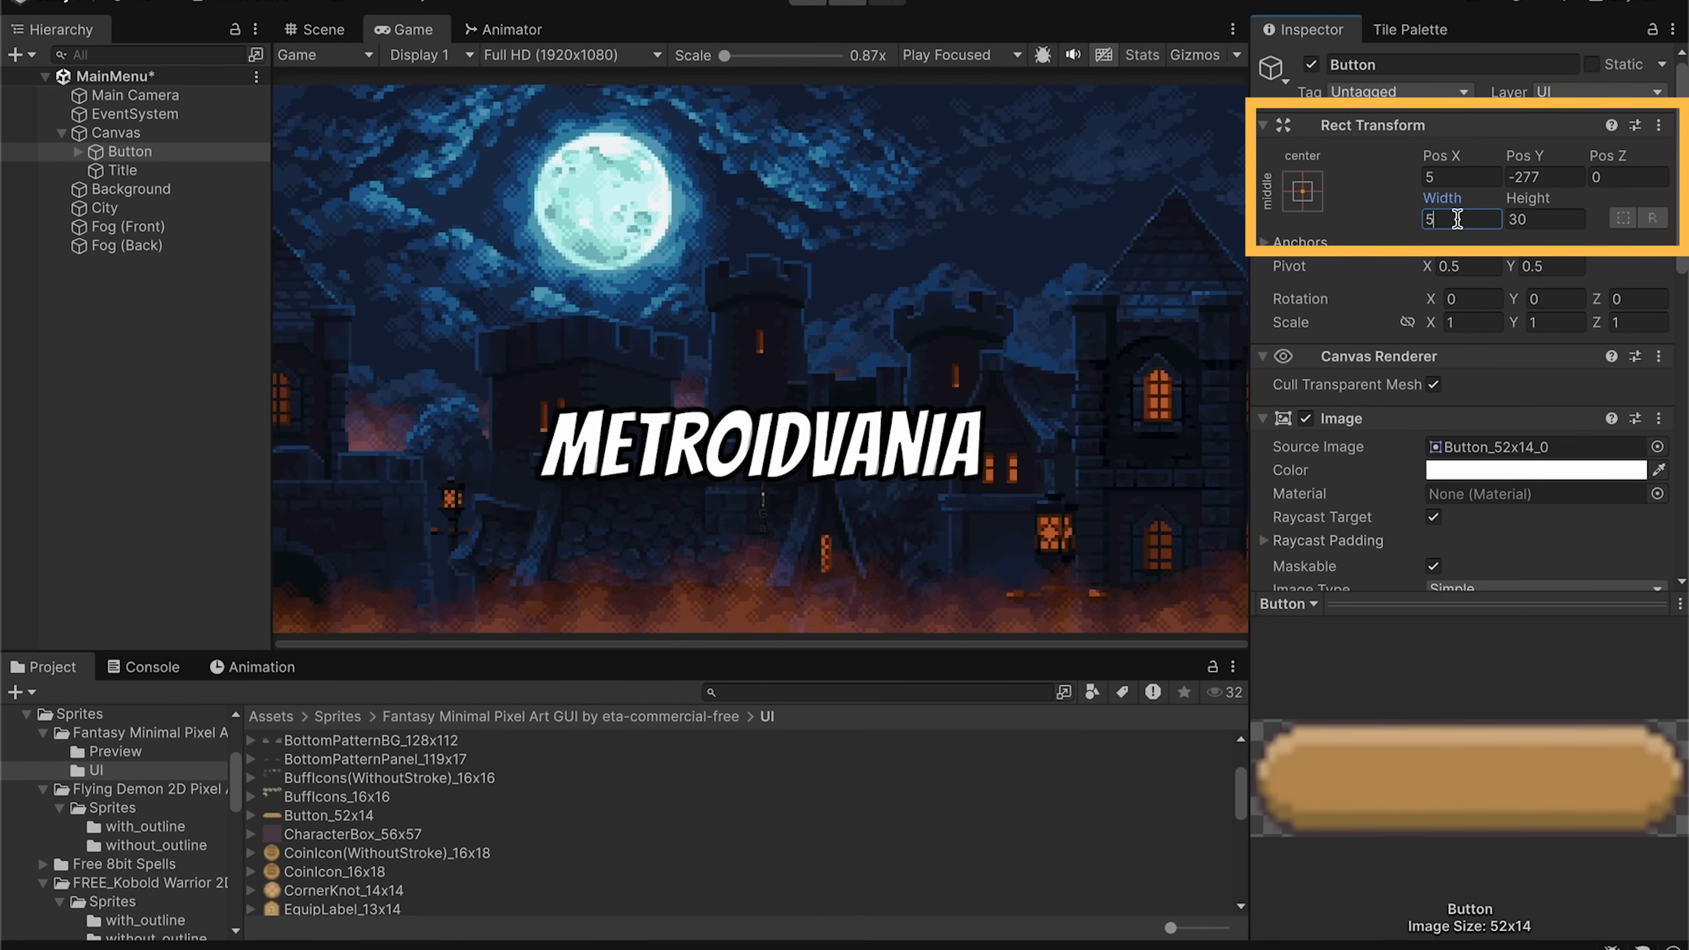
type("1")
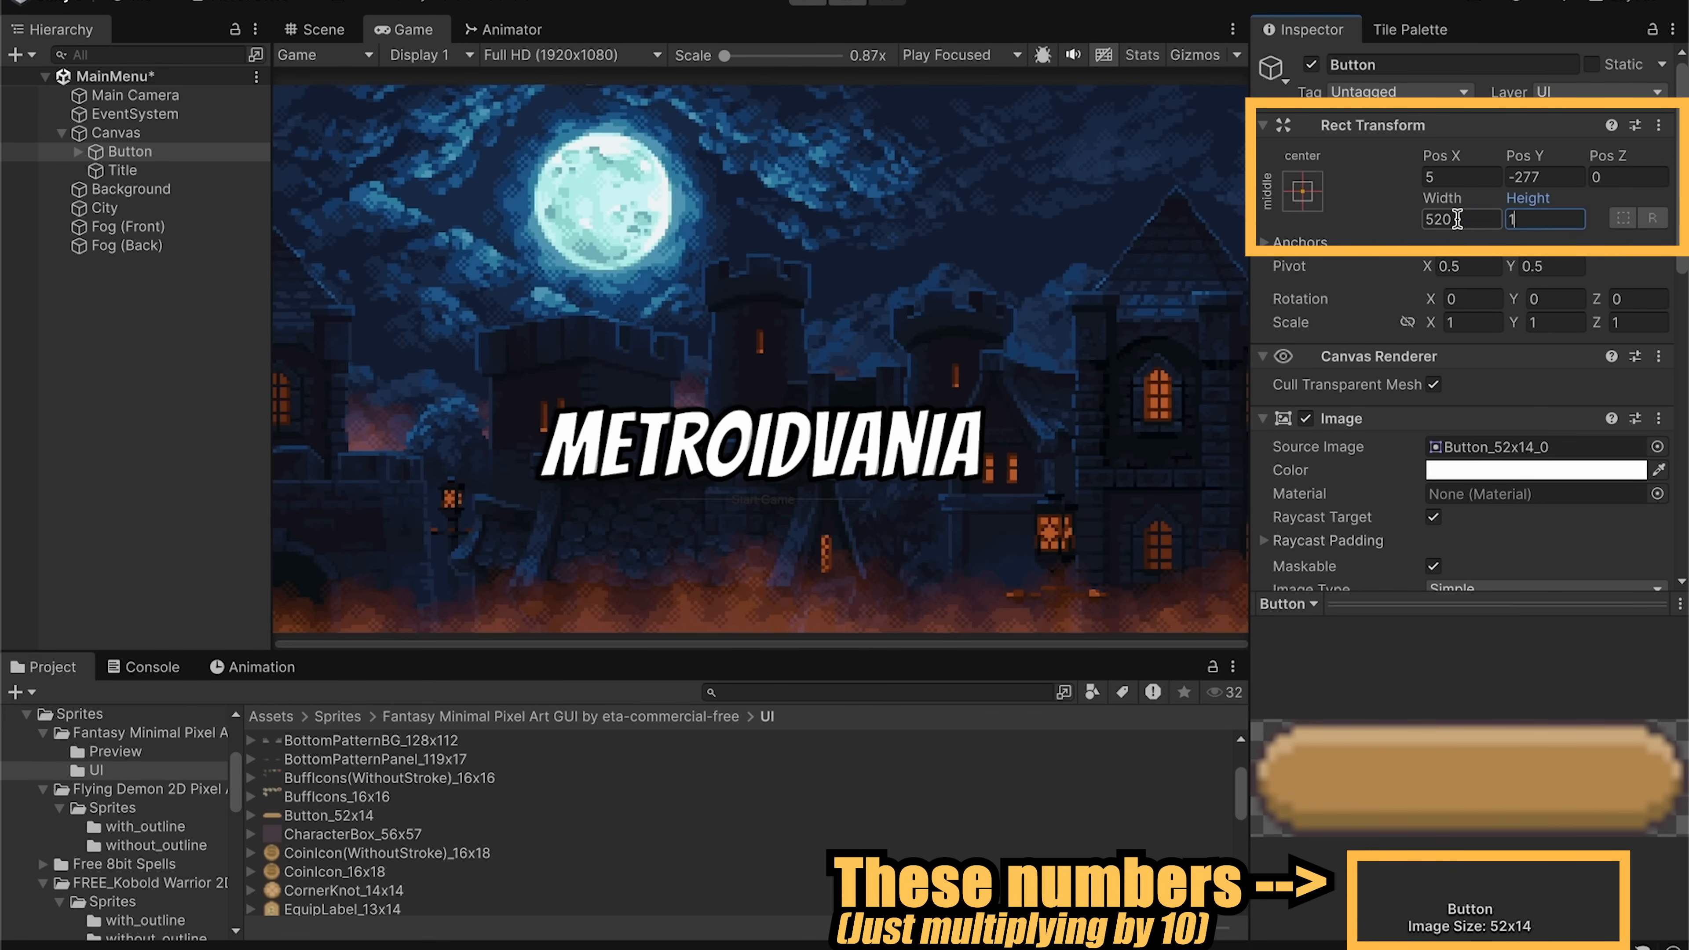
type("40")
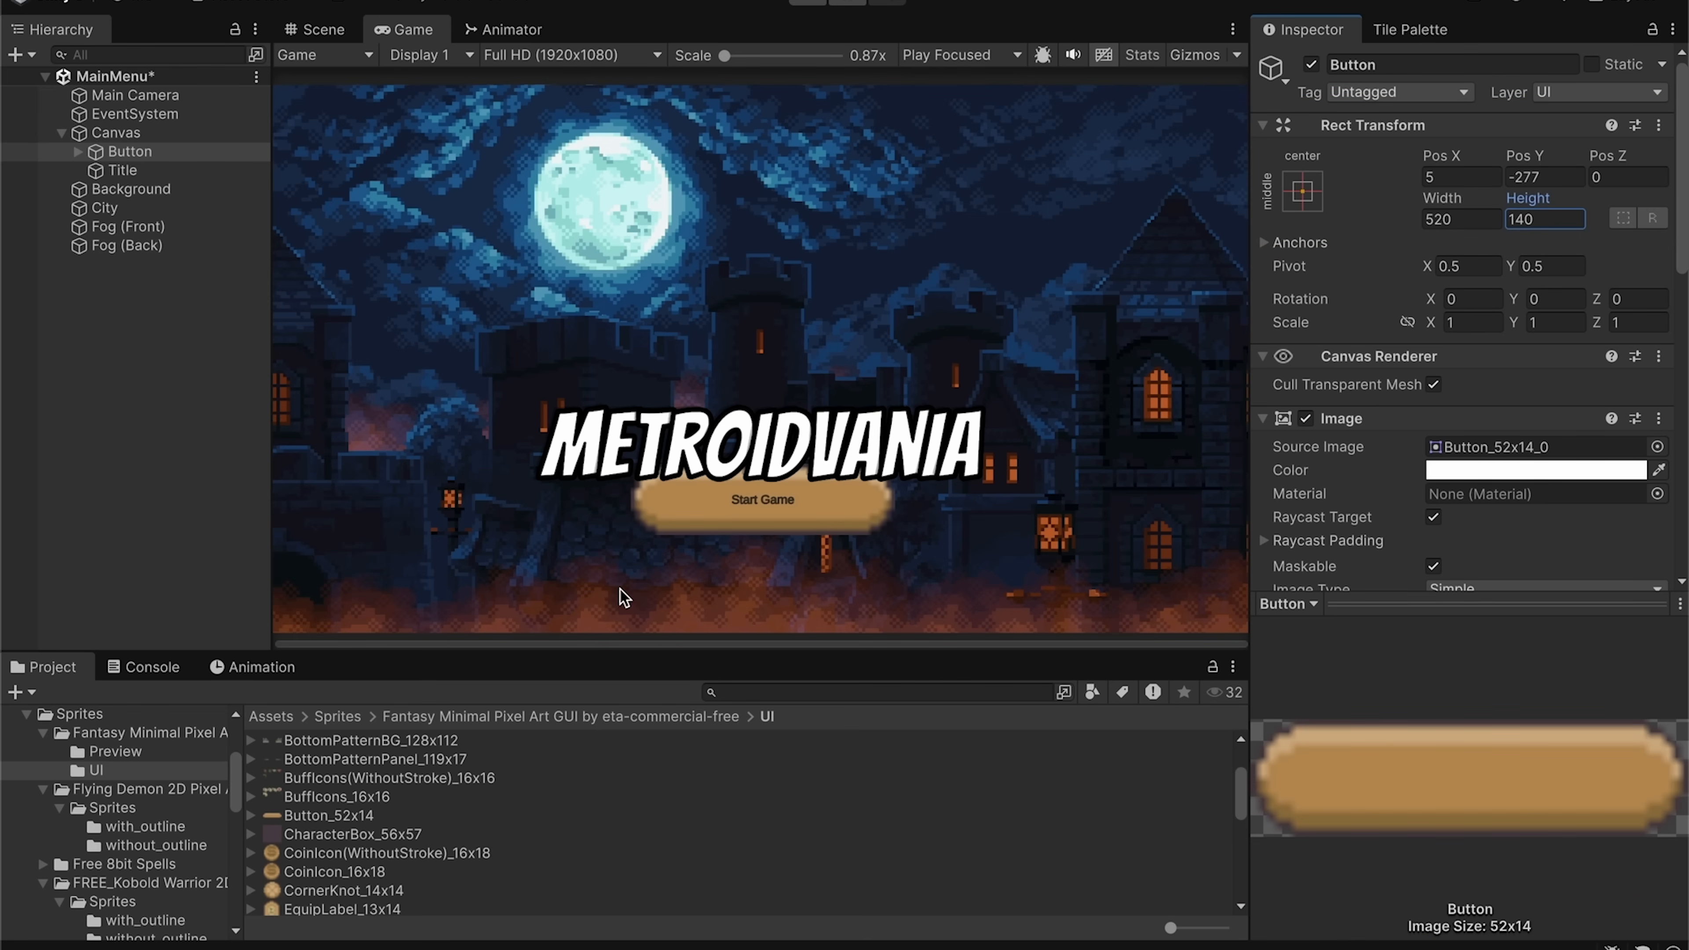
- Set Button_52x14's import settings to 16 pixels per unit, Point (no filter) and RGBA 32 bit, and apply them
scroll(722, 583, "up", 5)
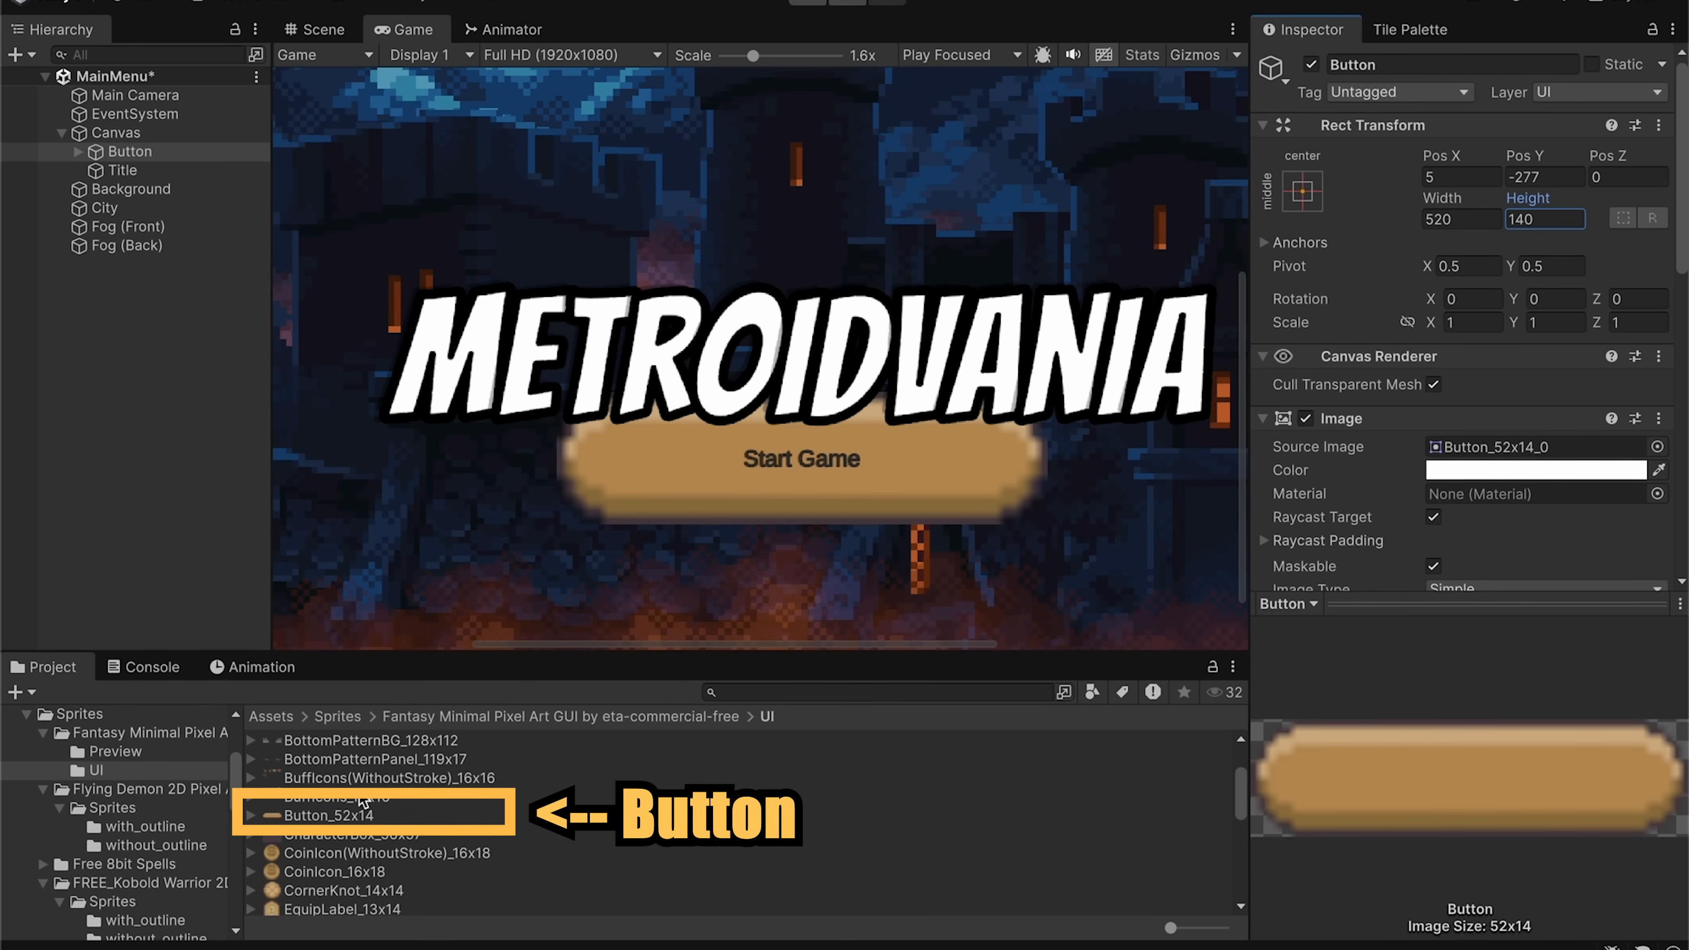
left_click(343, 815)
left_click(1454, 216)
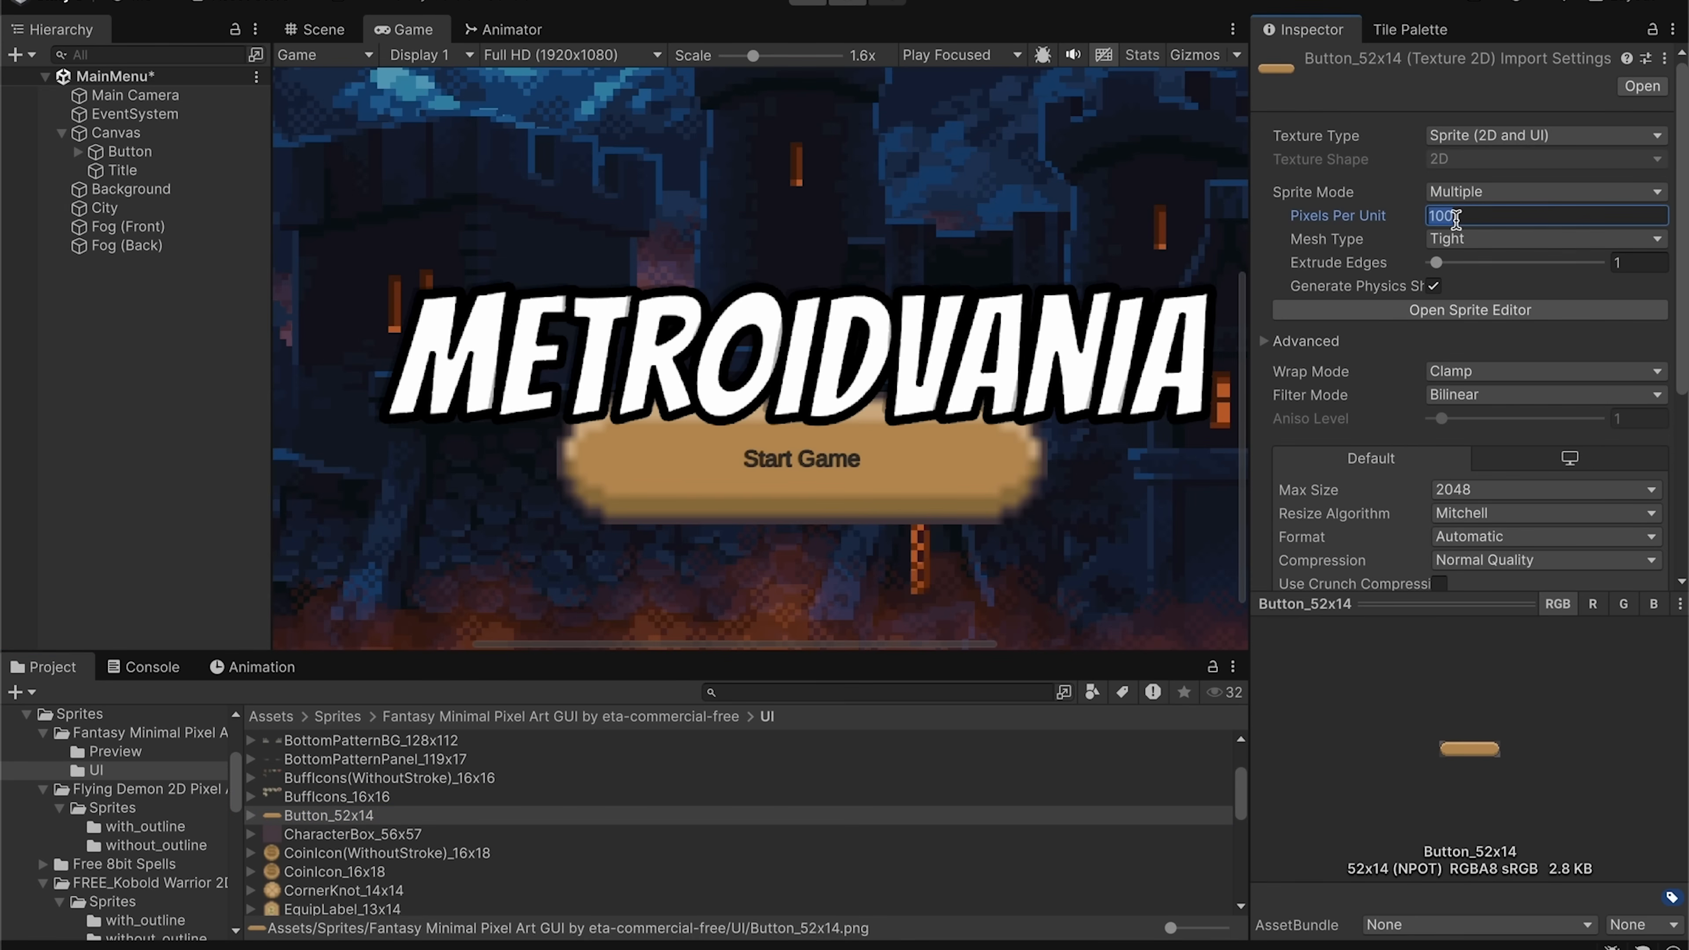
left_click(1460, 396)
left_click(1467, 436)
left_click(1480, 536)
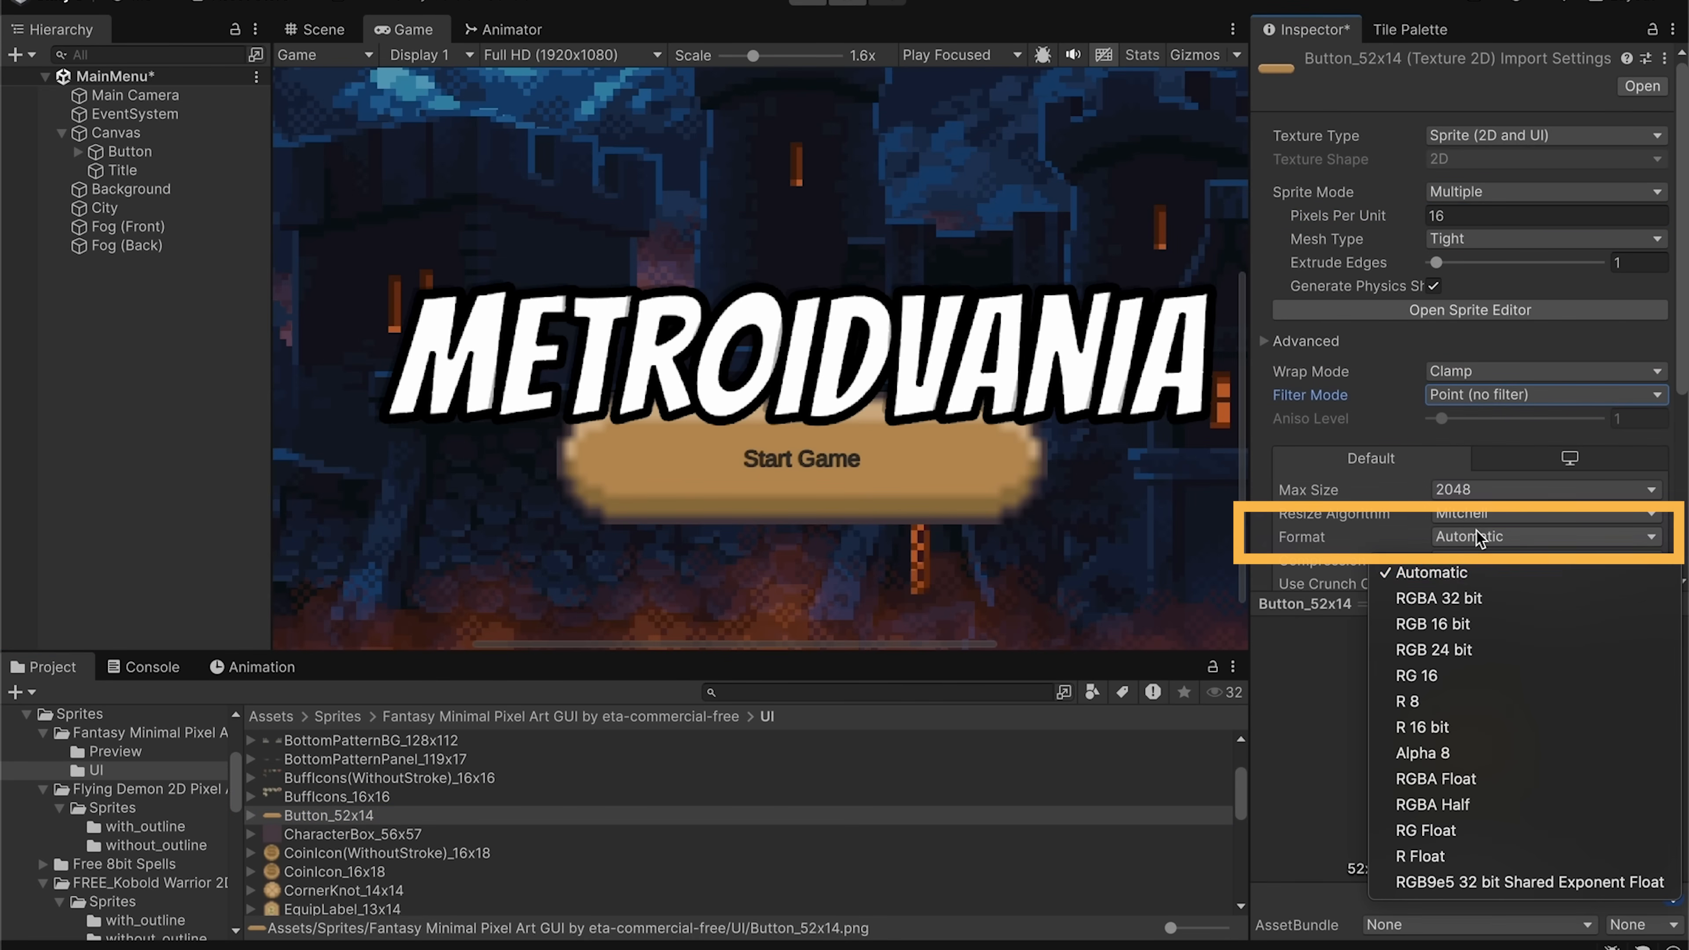
left_click(1549, 597)
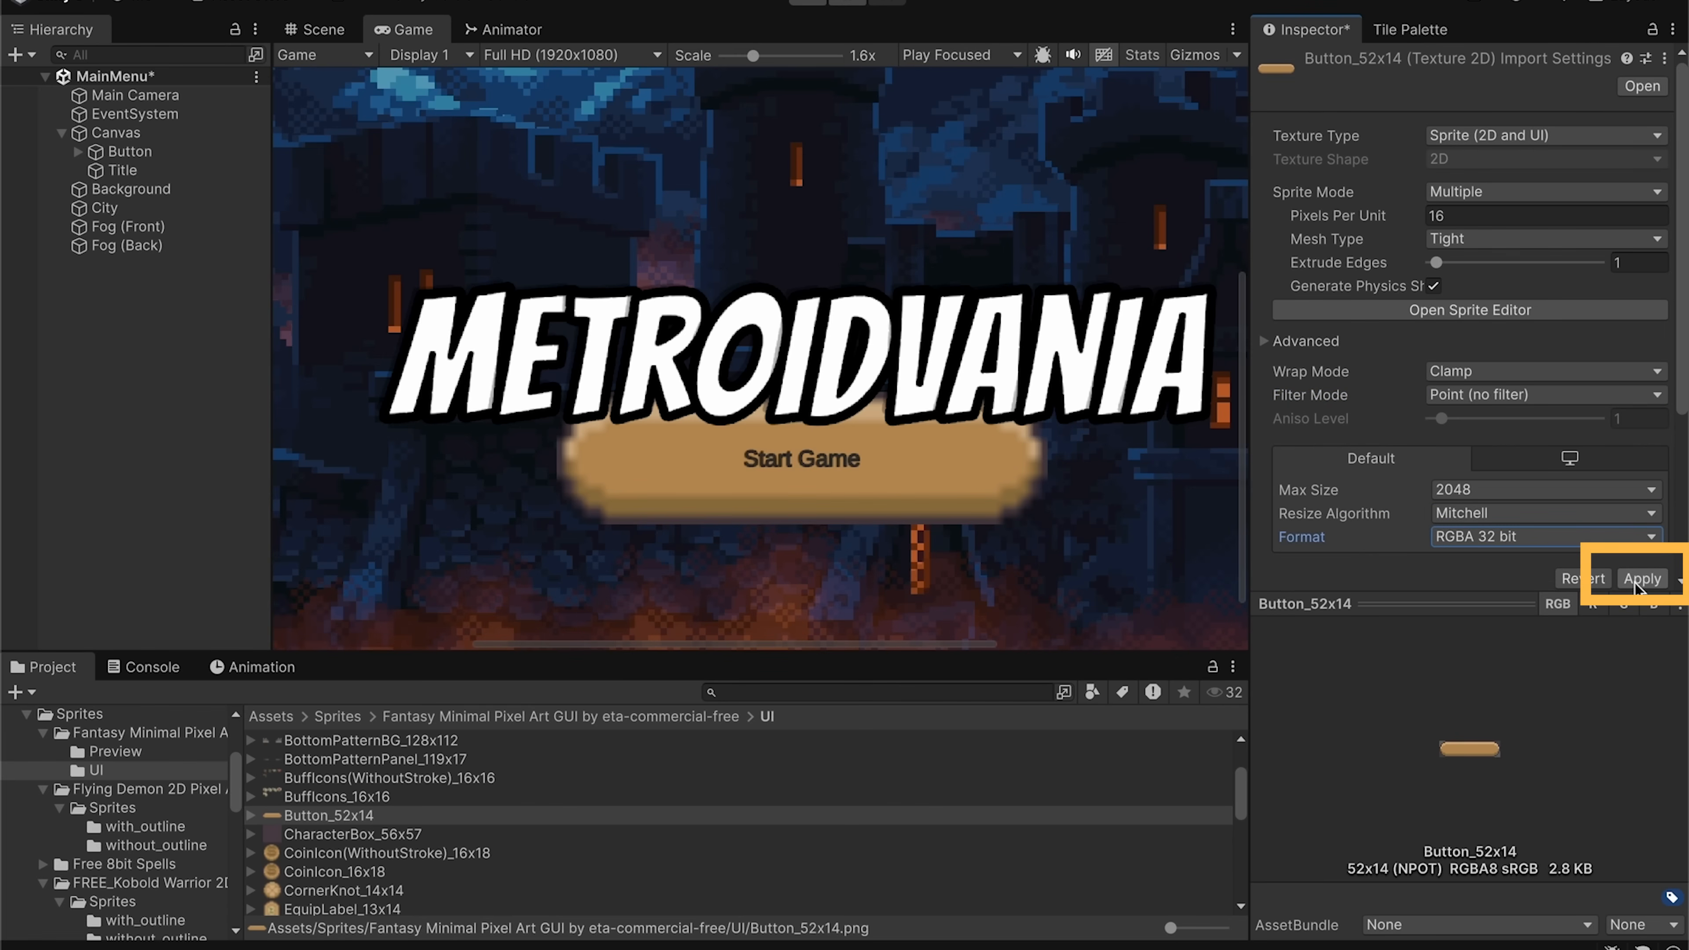
left_click(1640, 578)
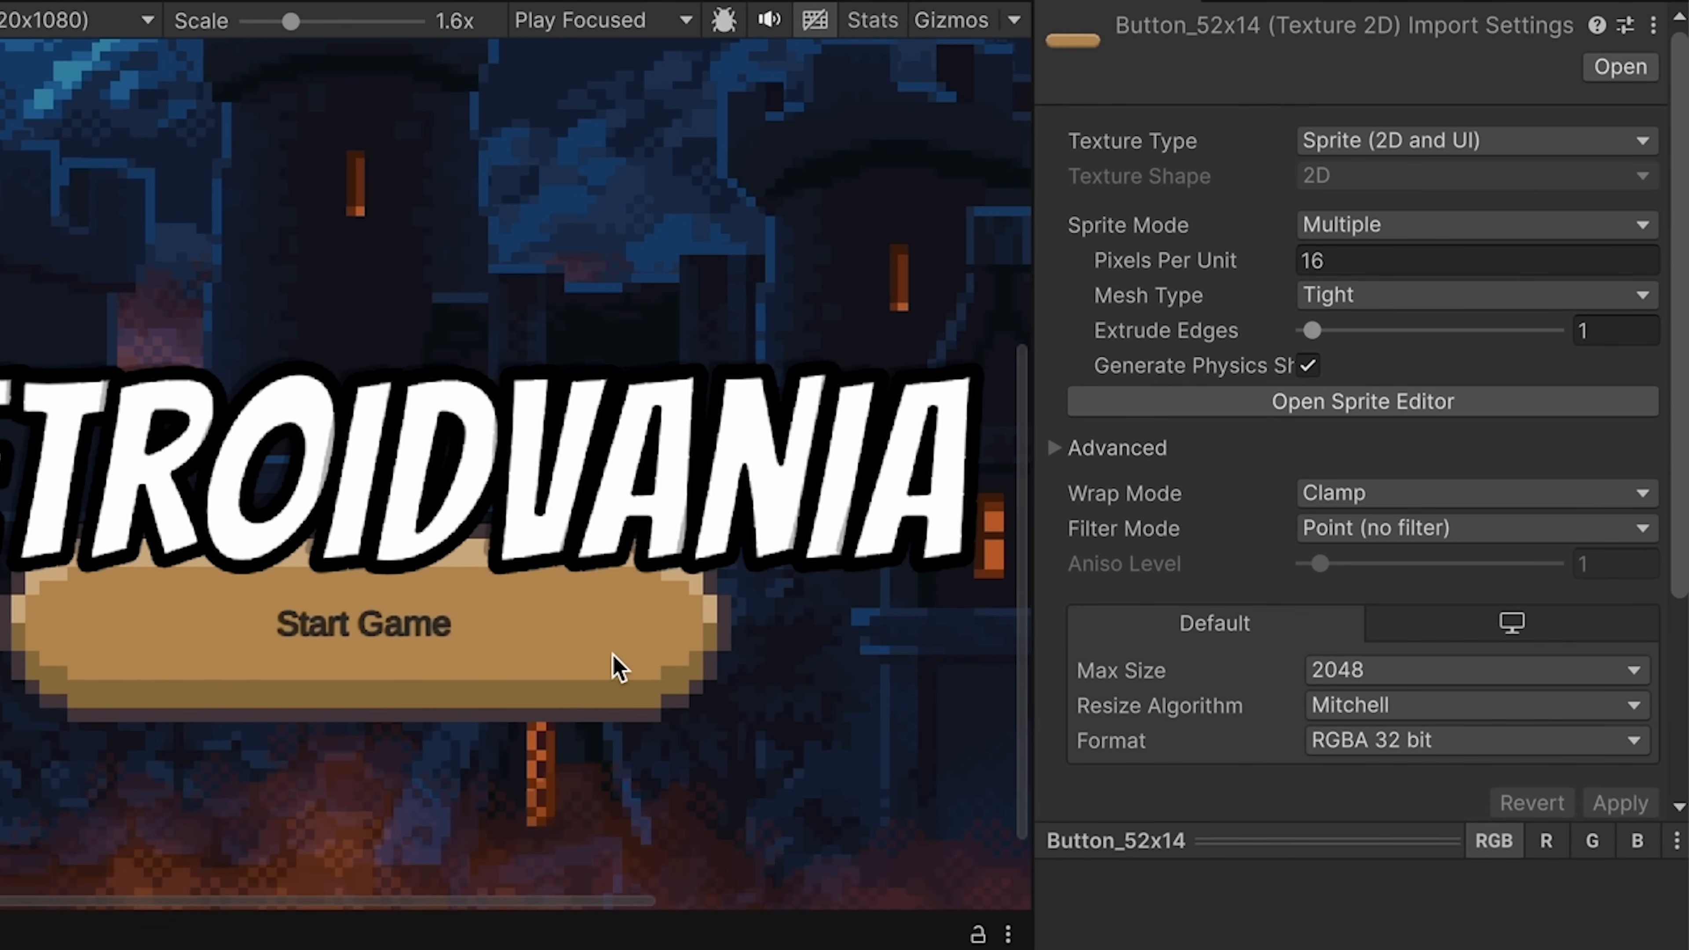
- Move the Button down in the Scene view to a Pos Y of about -329, just below the title
scroll(619, 667, "down", 6)
scroll(614, 667, "up", 1)
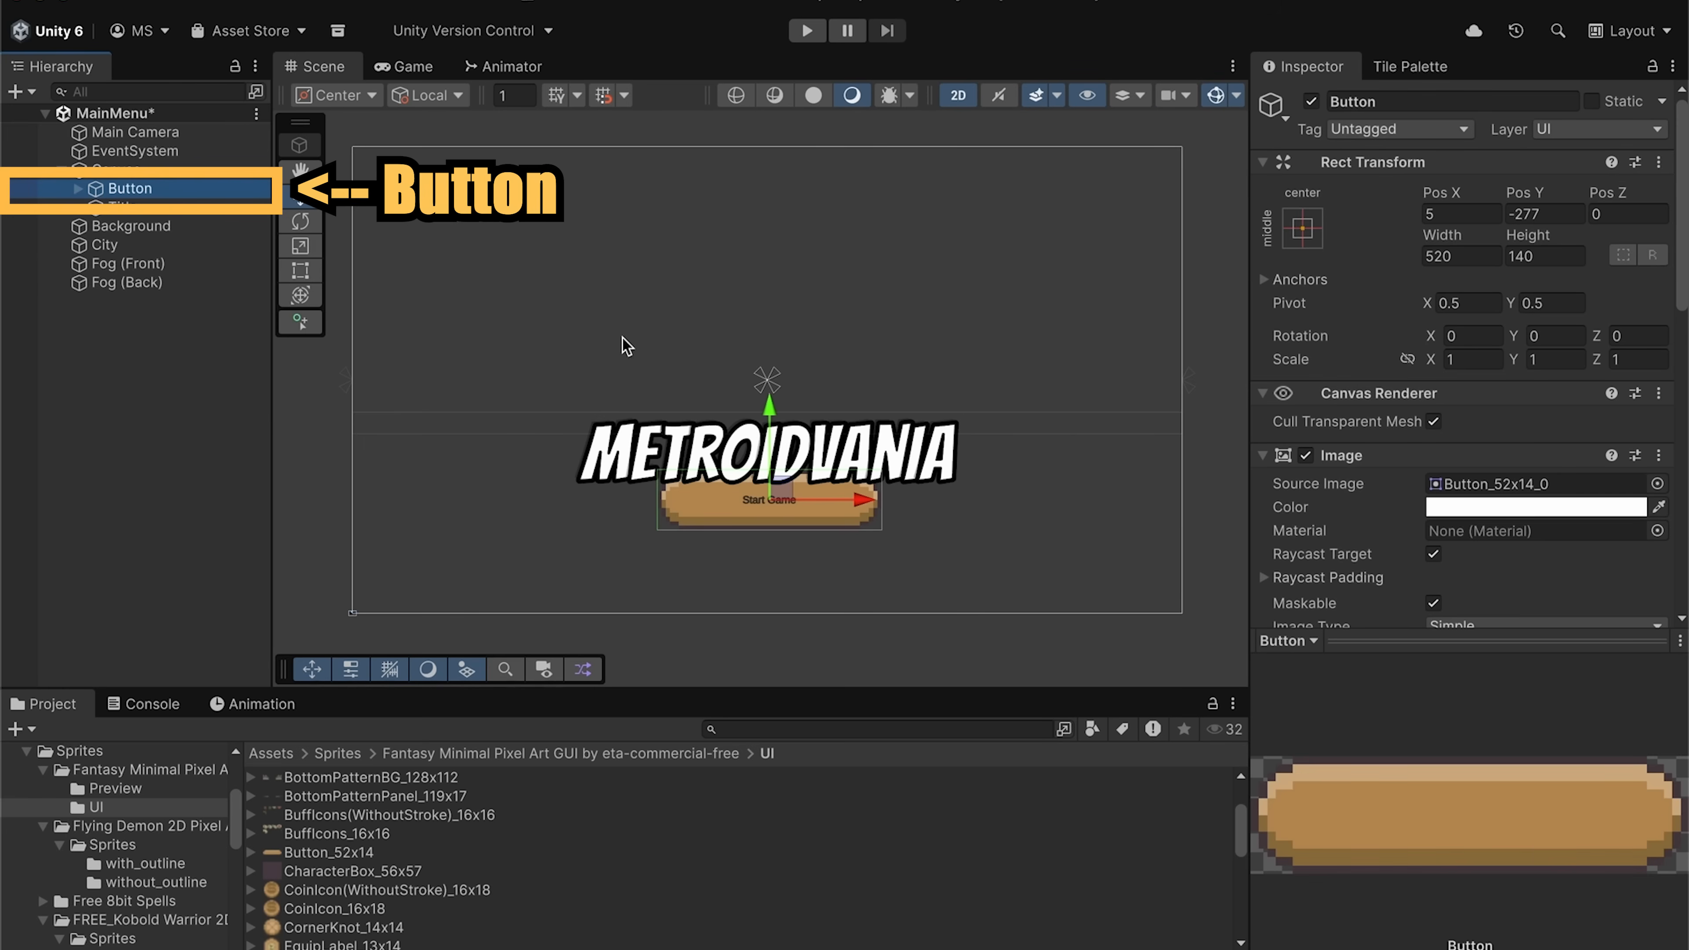
left_click_drag(771, 407, 770, 429)
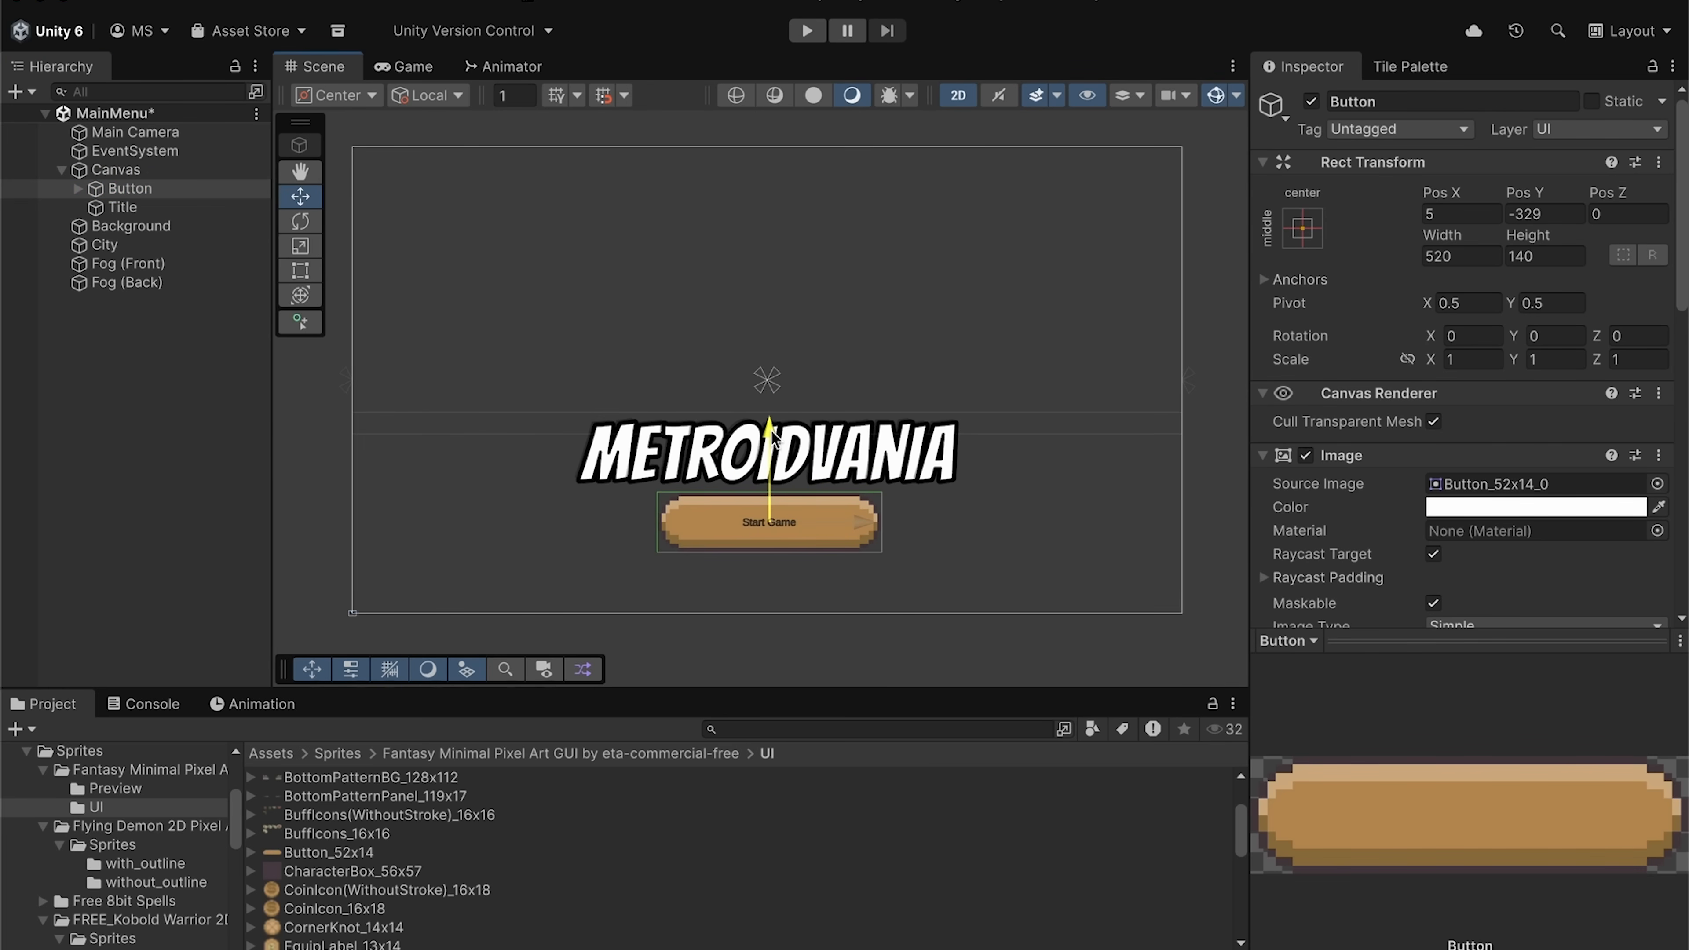
- Set the Button's height to 70 with the Game view showing
left_click(408, 66)
scroll(731, 619, "up", 5)
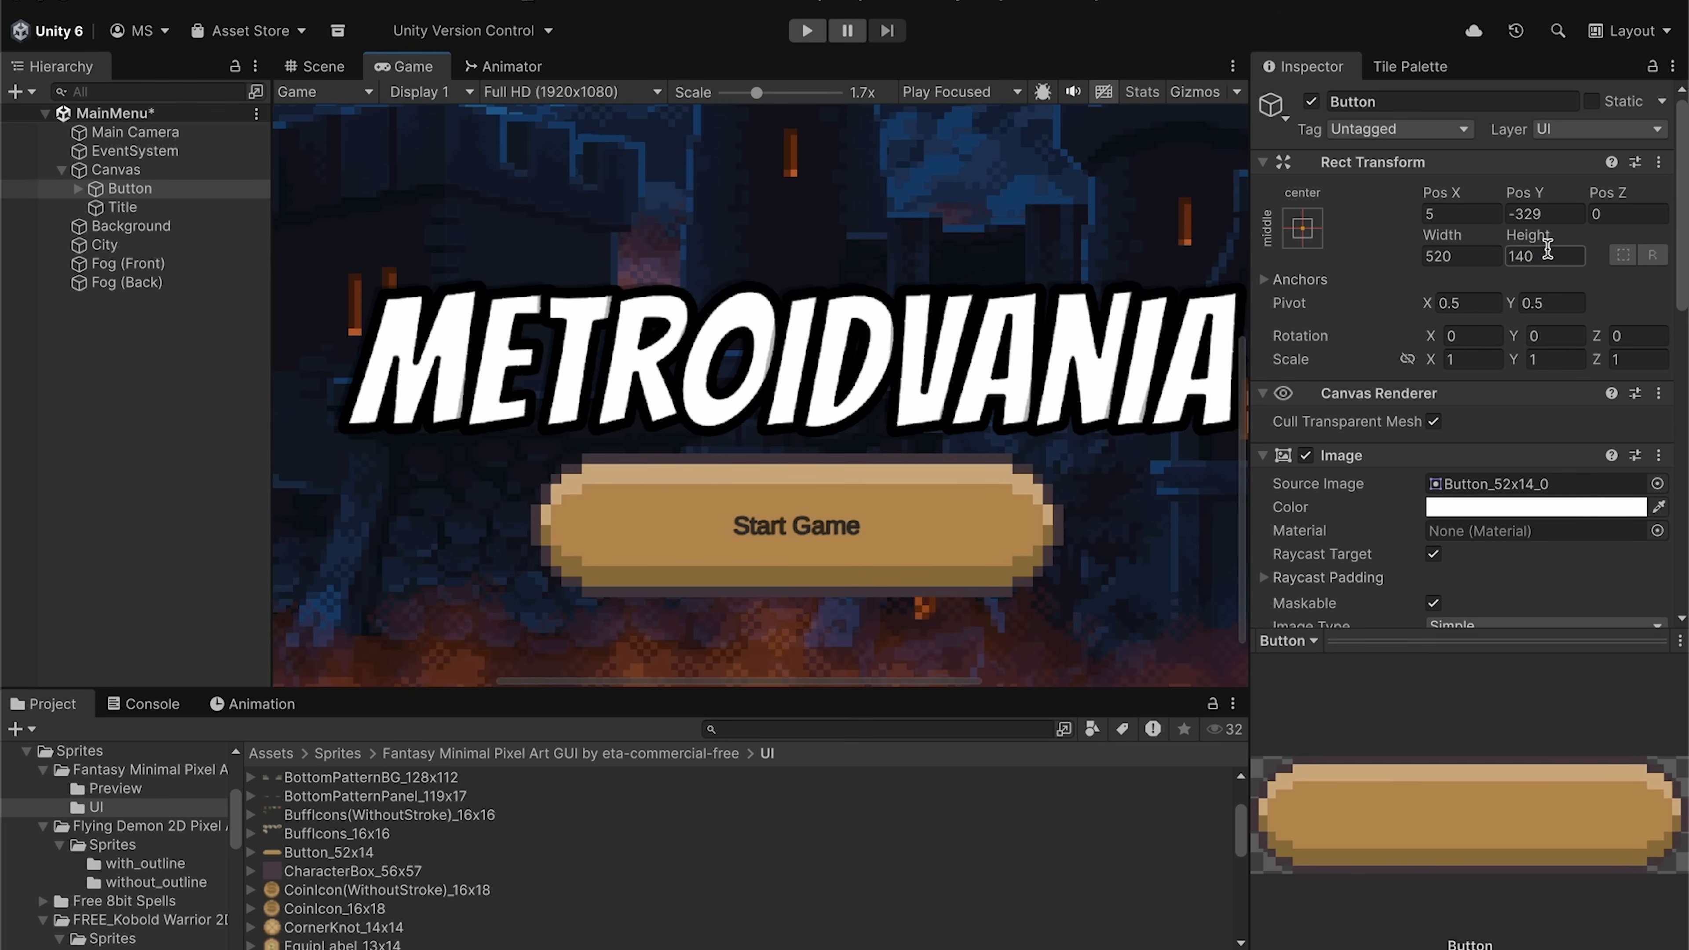
type("70")
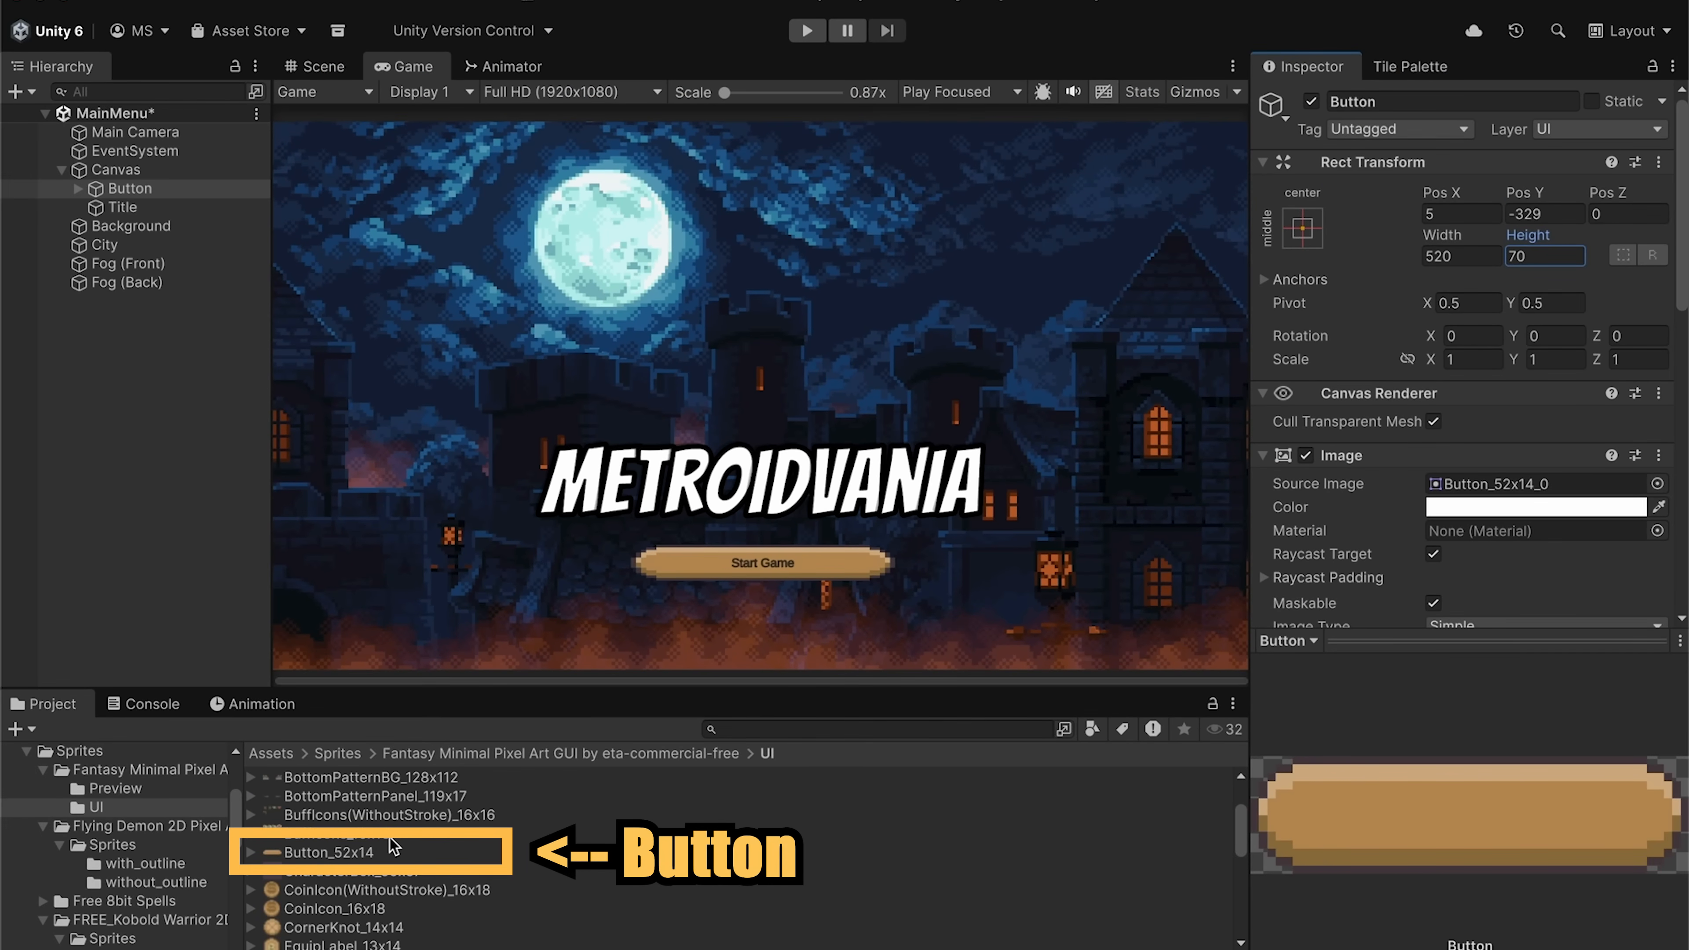
- Set Button_52x14's 9-slice borders in the Sprite Editor to left 5, right 5, top 3 and bottom 3, and apply them
left_click(353, 846)
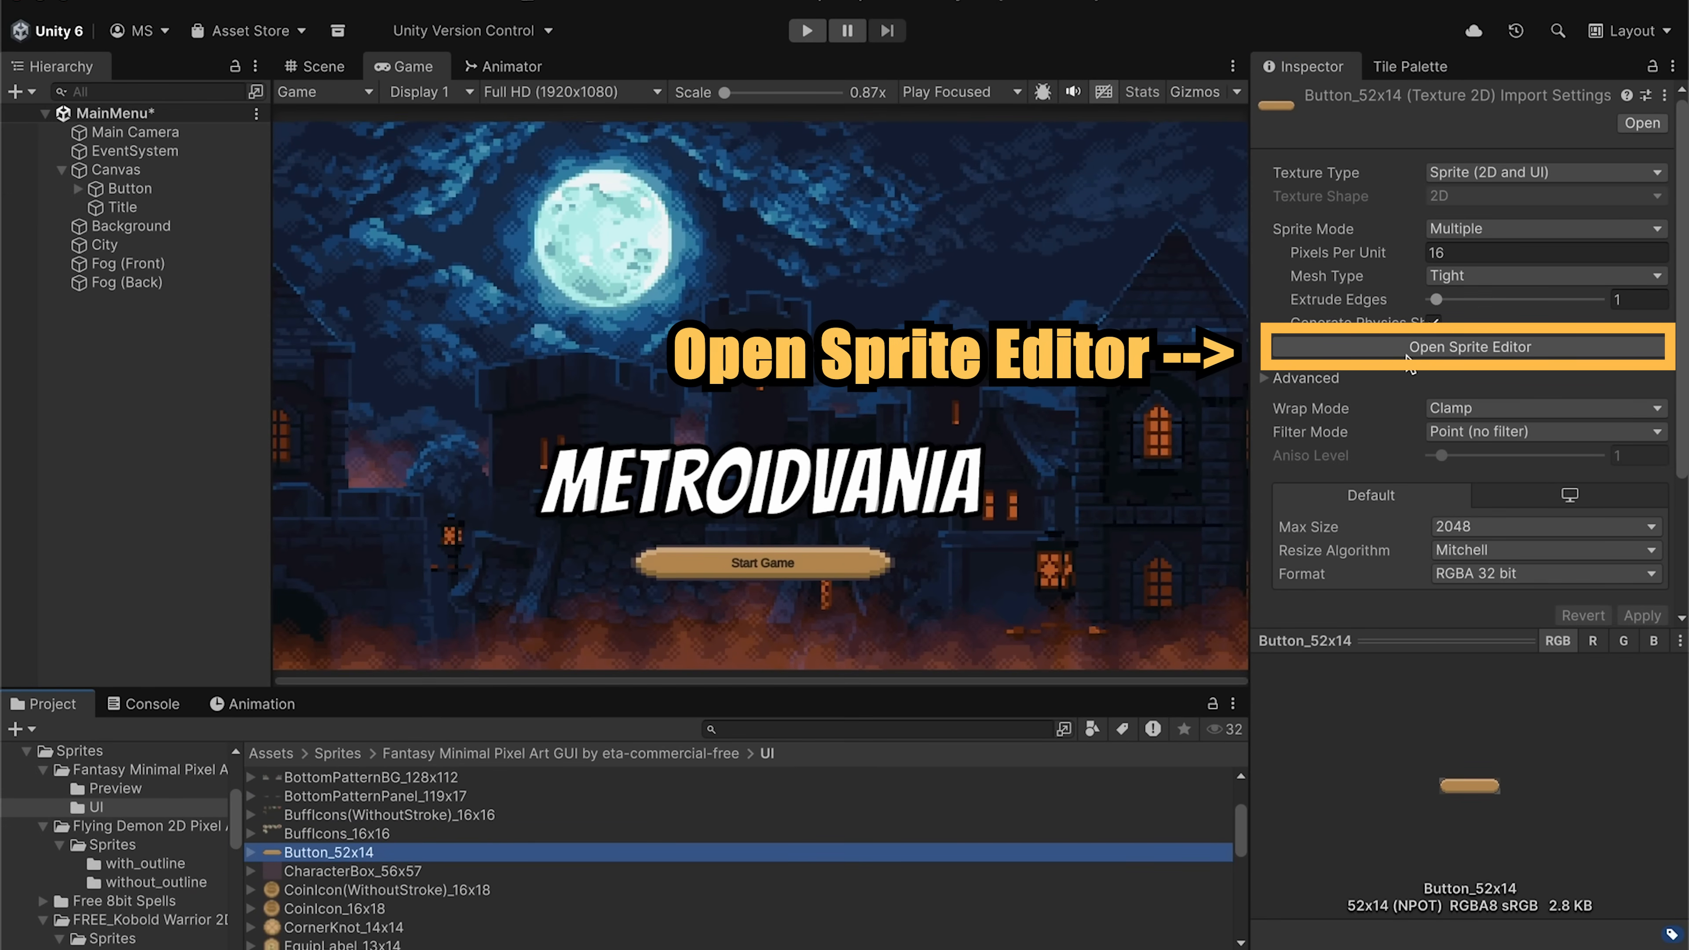
left_click(1432, 344)
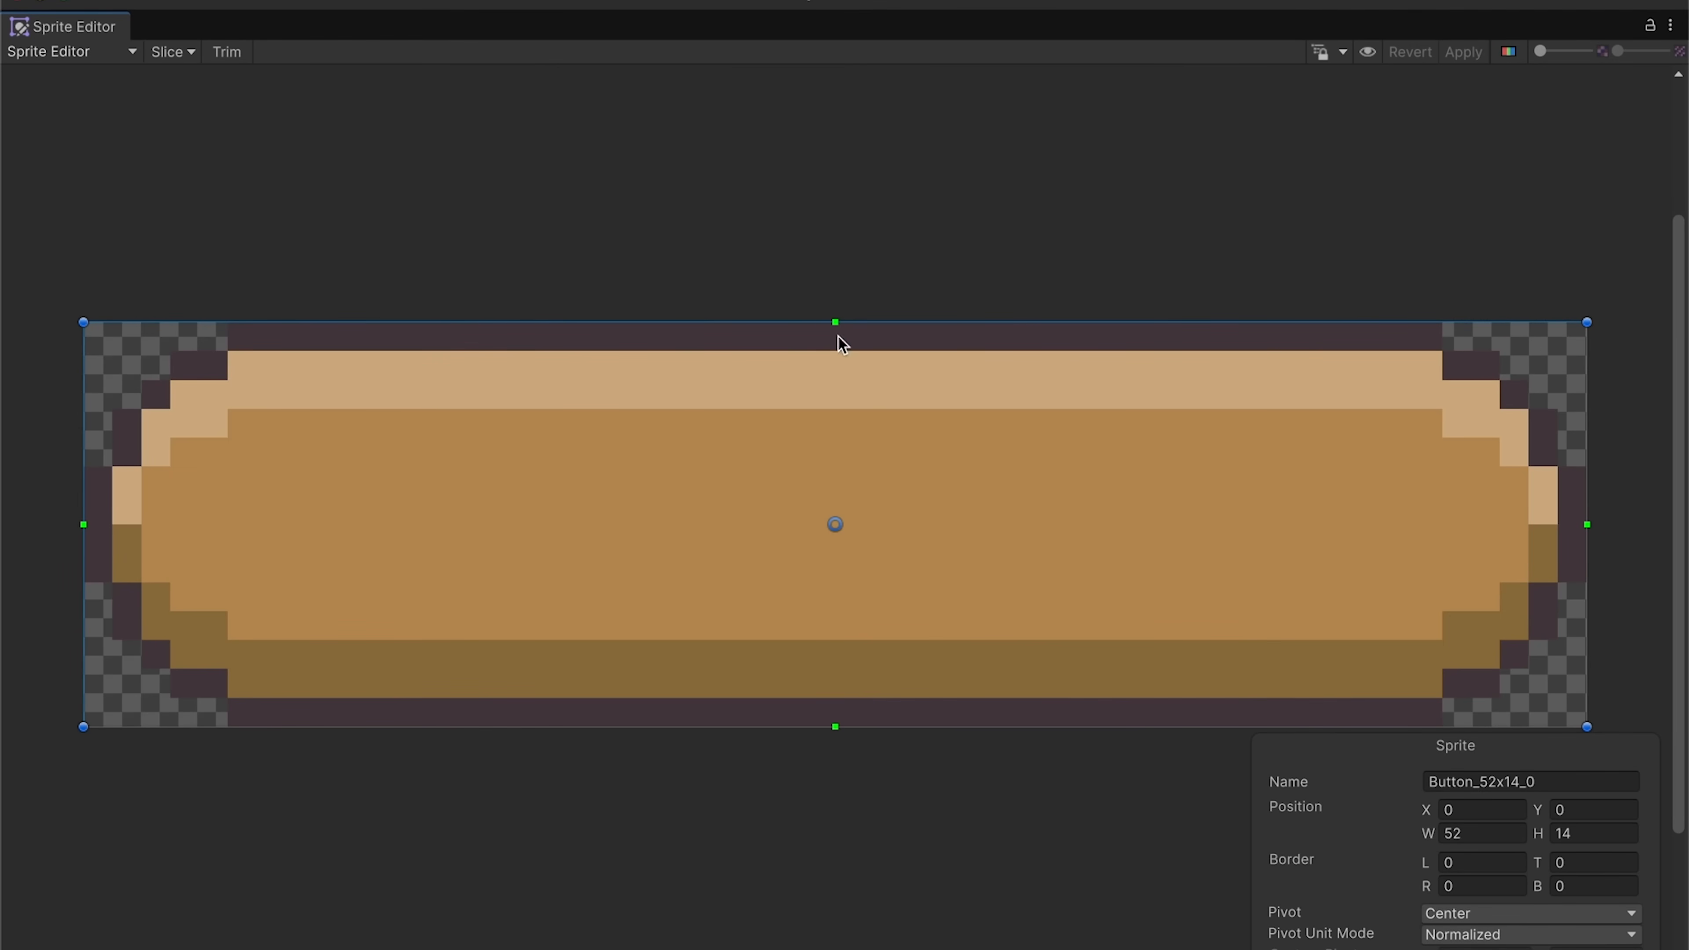
left_click_drag(836, 372, 836, 409)
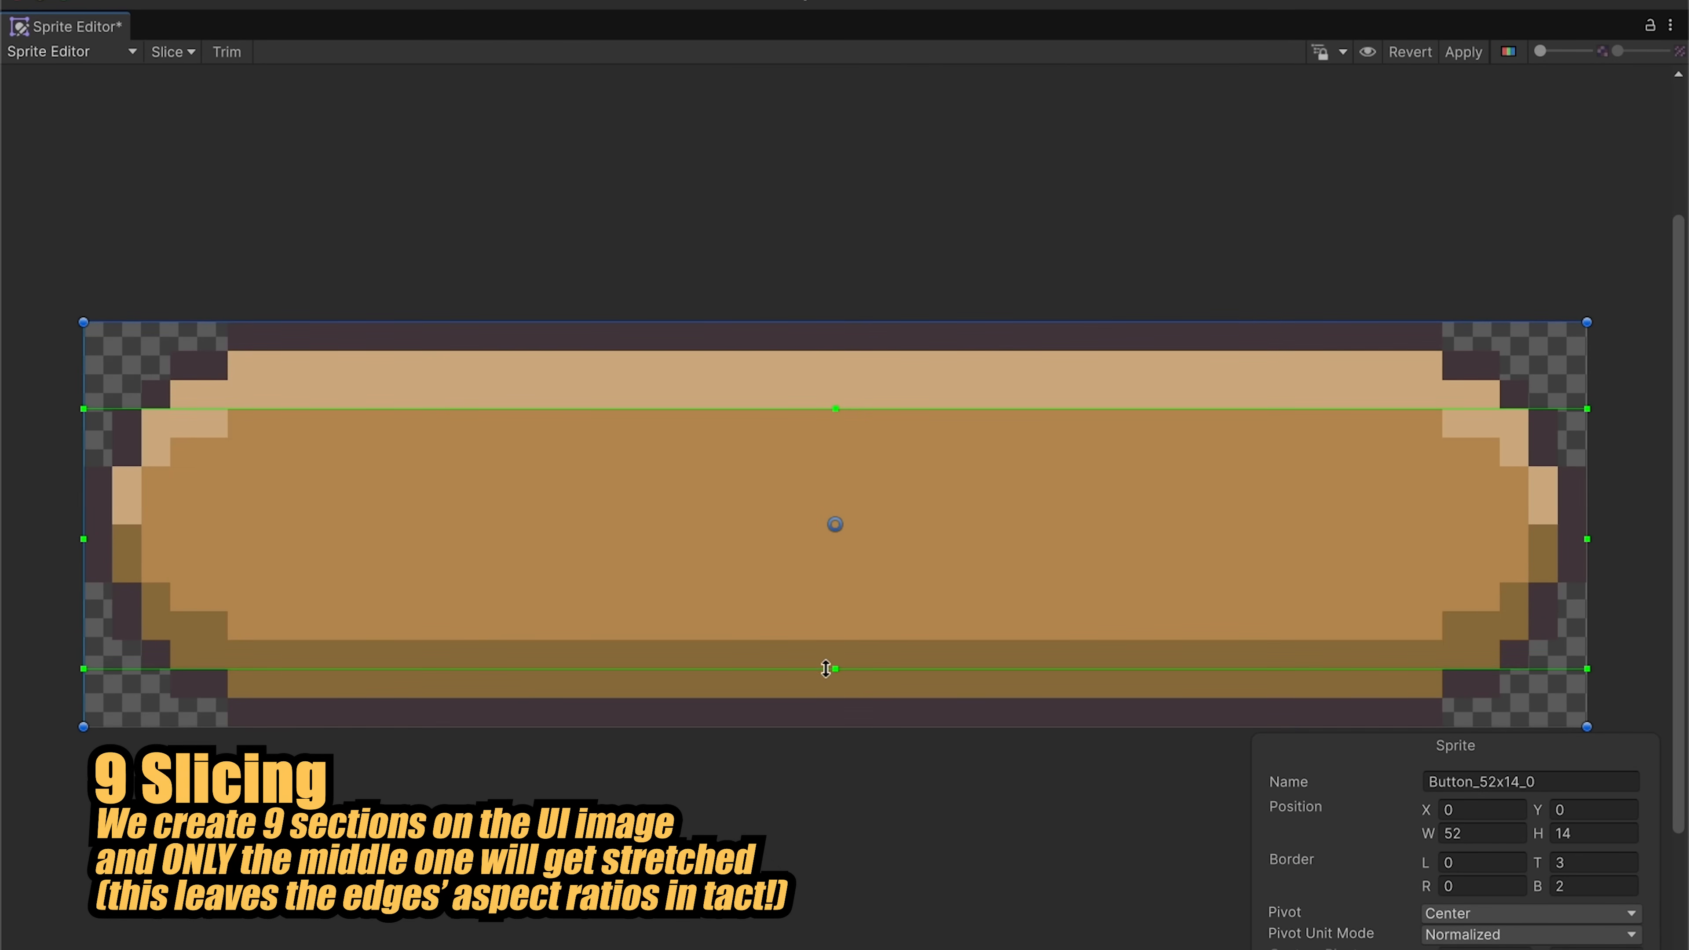
left_click_drag(825, 653, 825, 646)
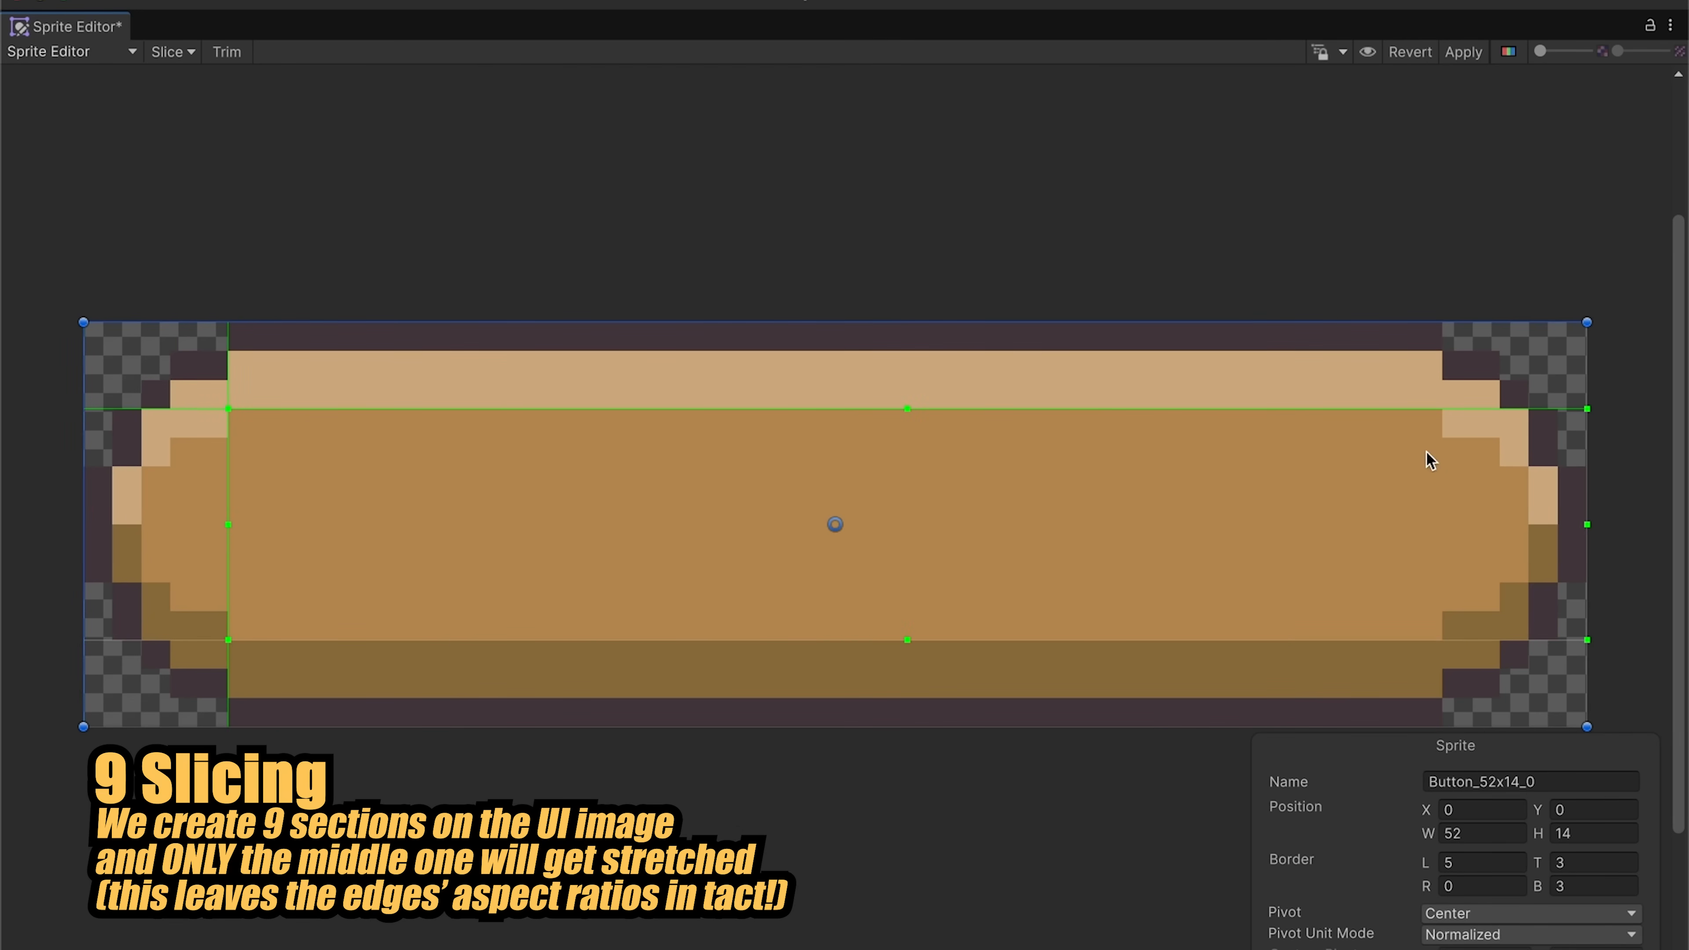
left_click_drag(1587, 523, 1442, 523)
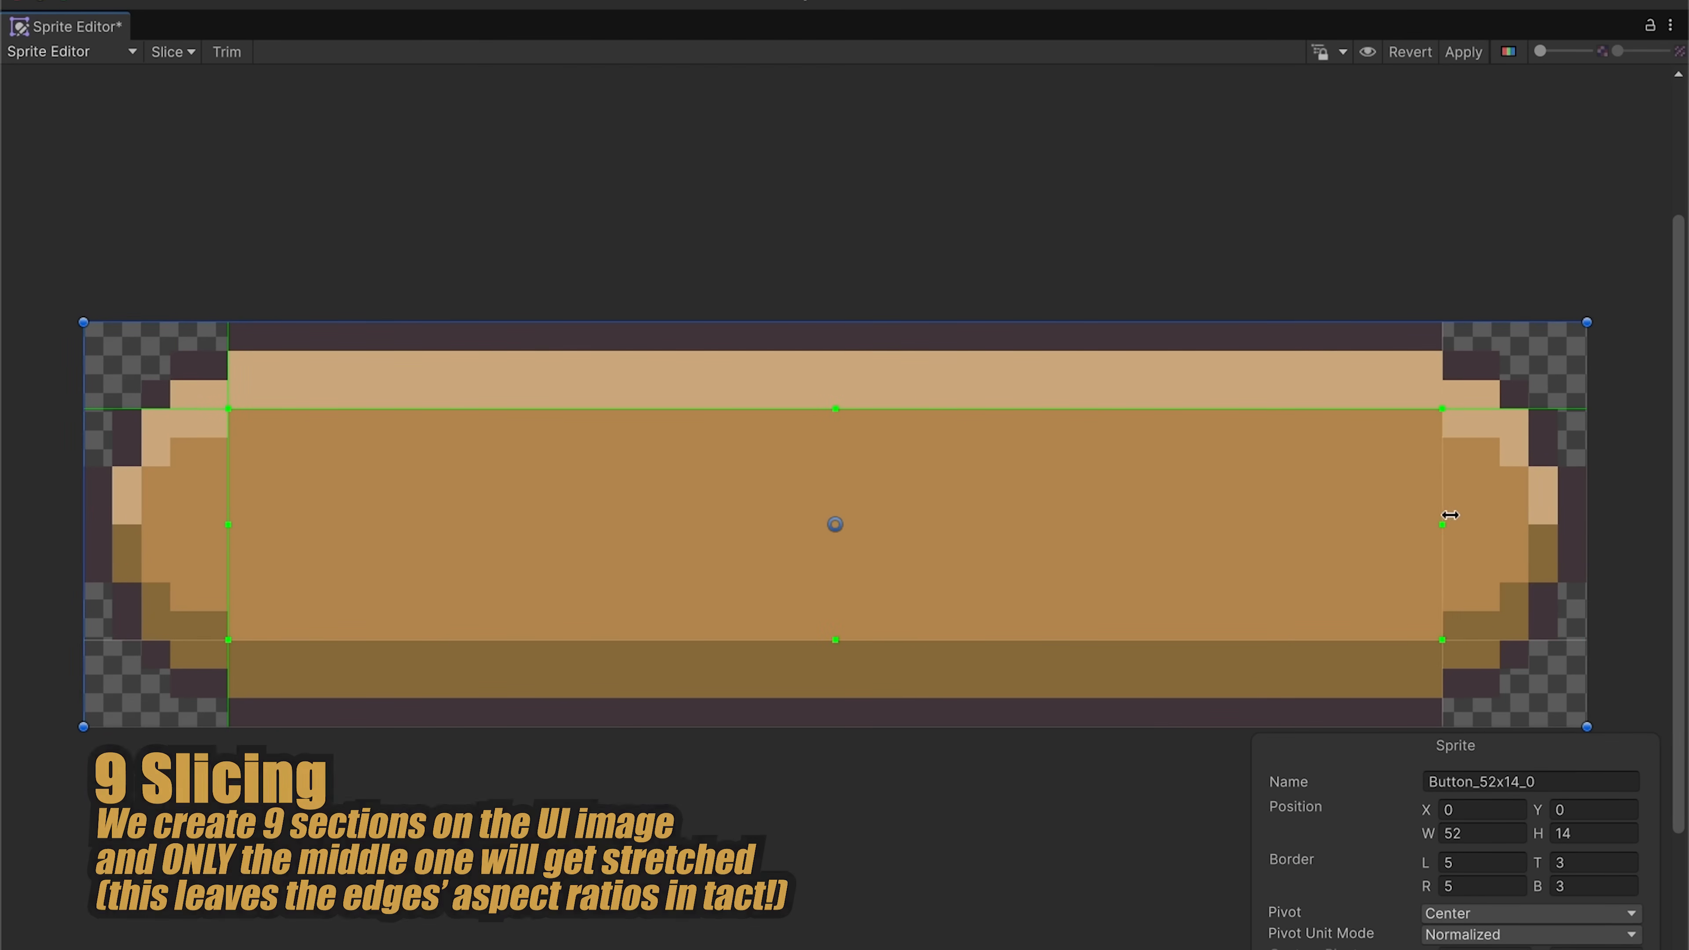
left_click(1454, 57)
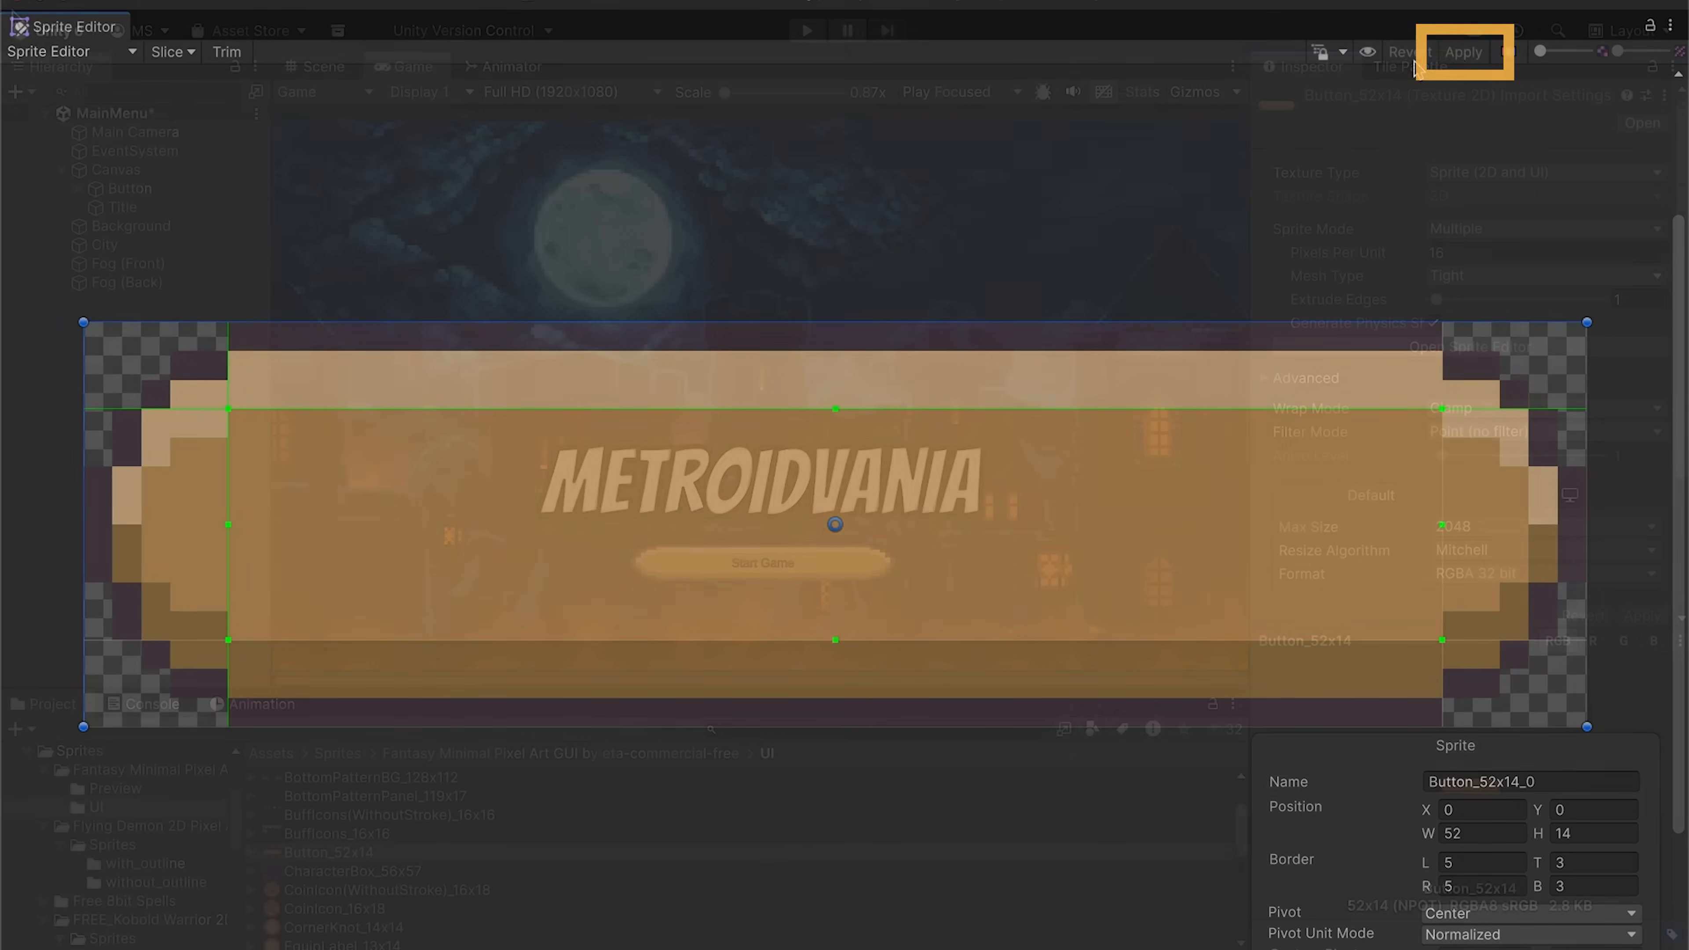
- Change the Image Type of the Button's Image component to Sliced
left_click(130, 189)
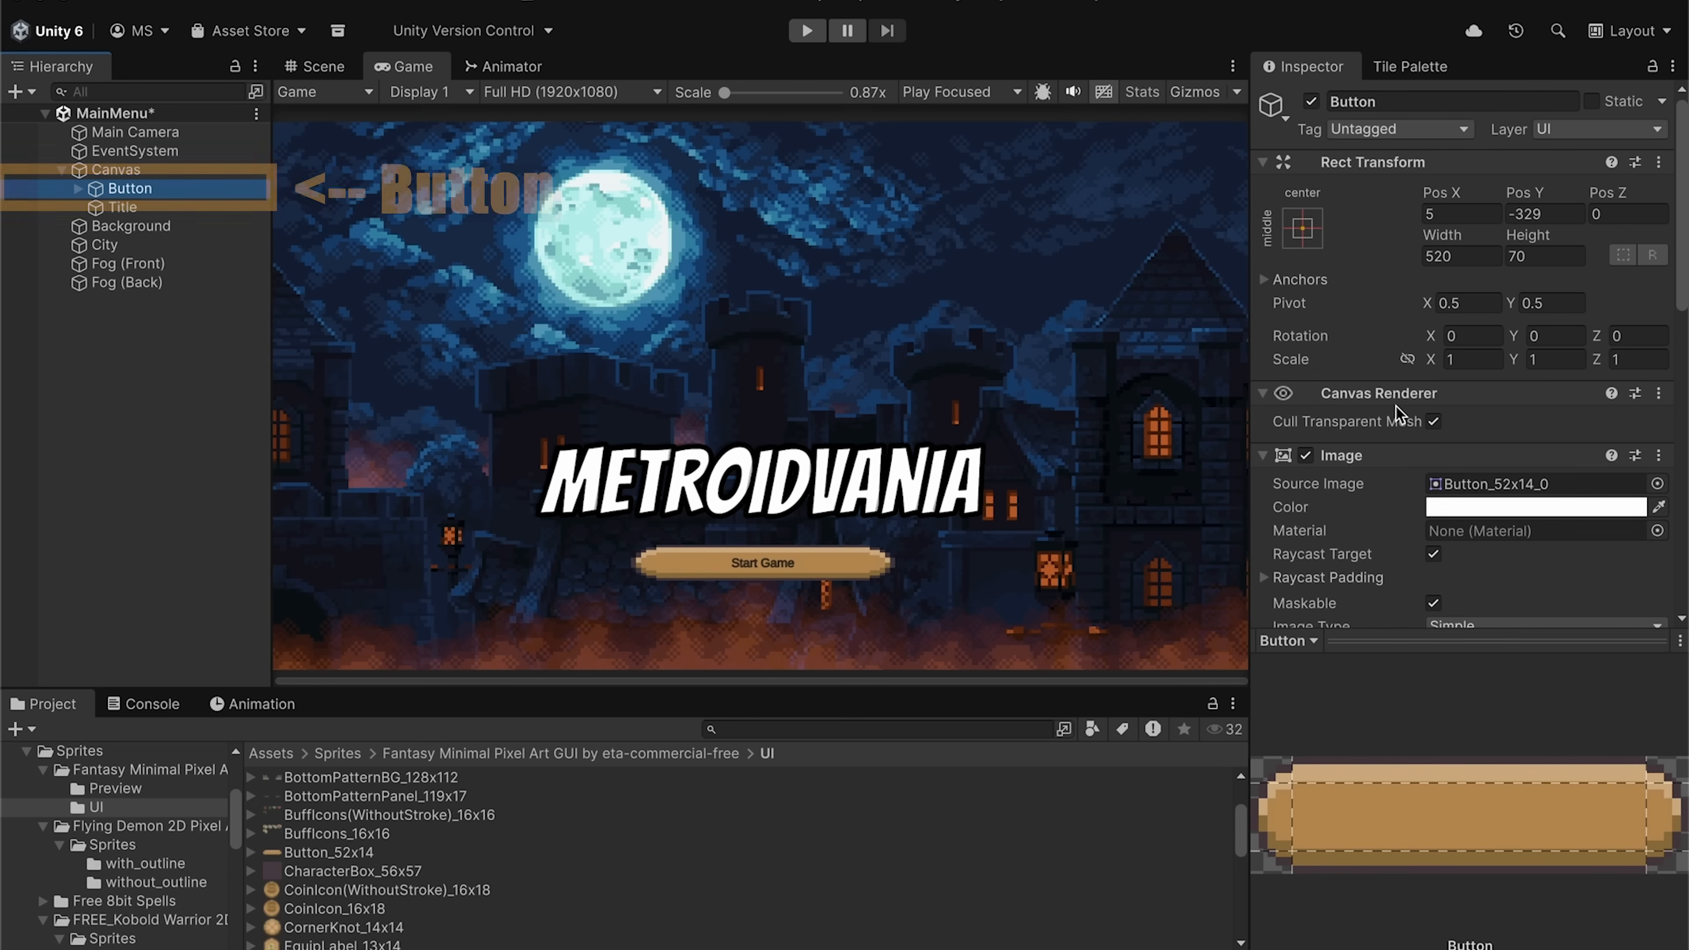
scroll(1394, 405, "down", 5)
left_click(1462, 259)
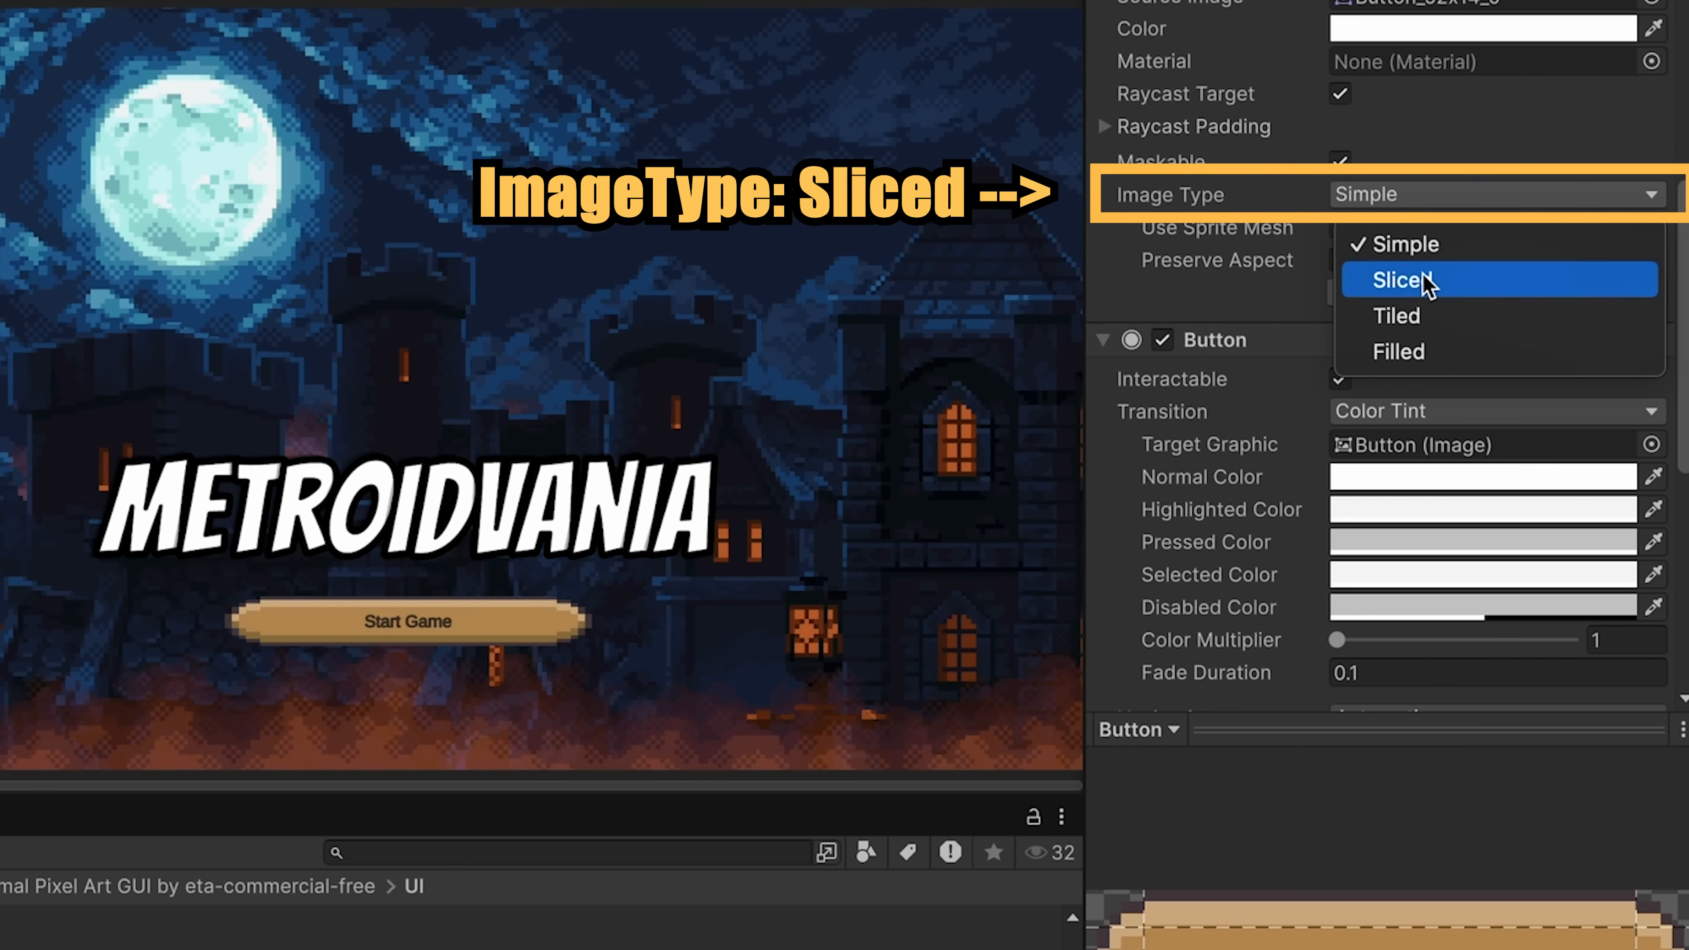
left_click(1402, 278)
- Try Pixels Per Unit Multiplier values of .1 and 10 on the Button's image and return it to 1
scroll(449, 661, "up", 5)
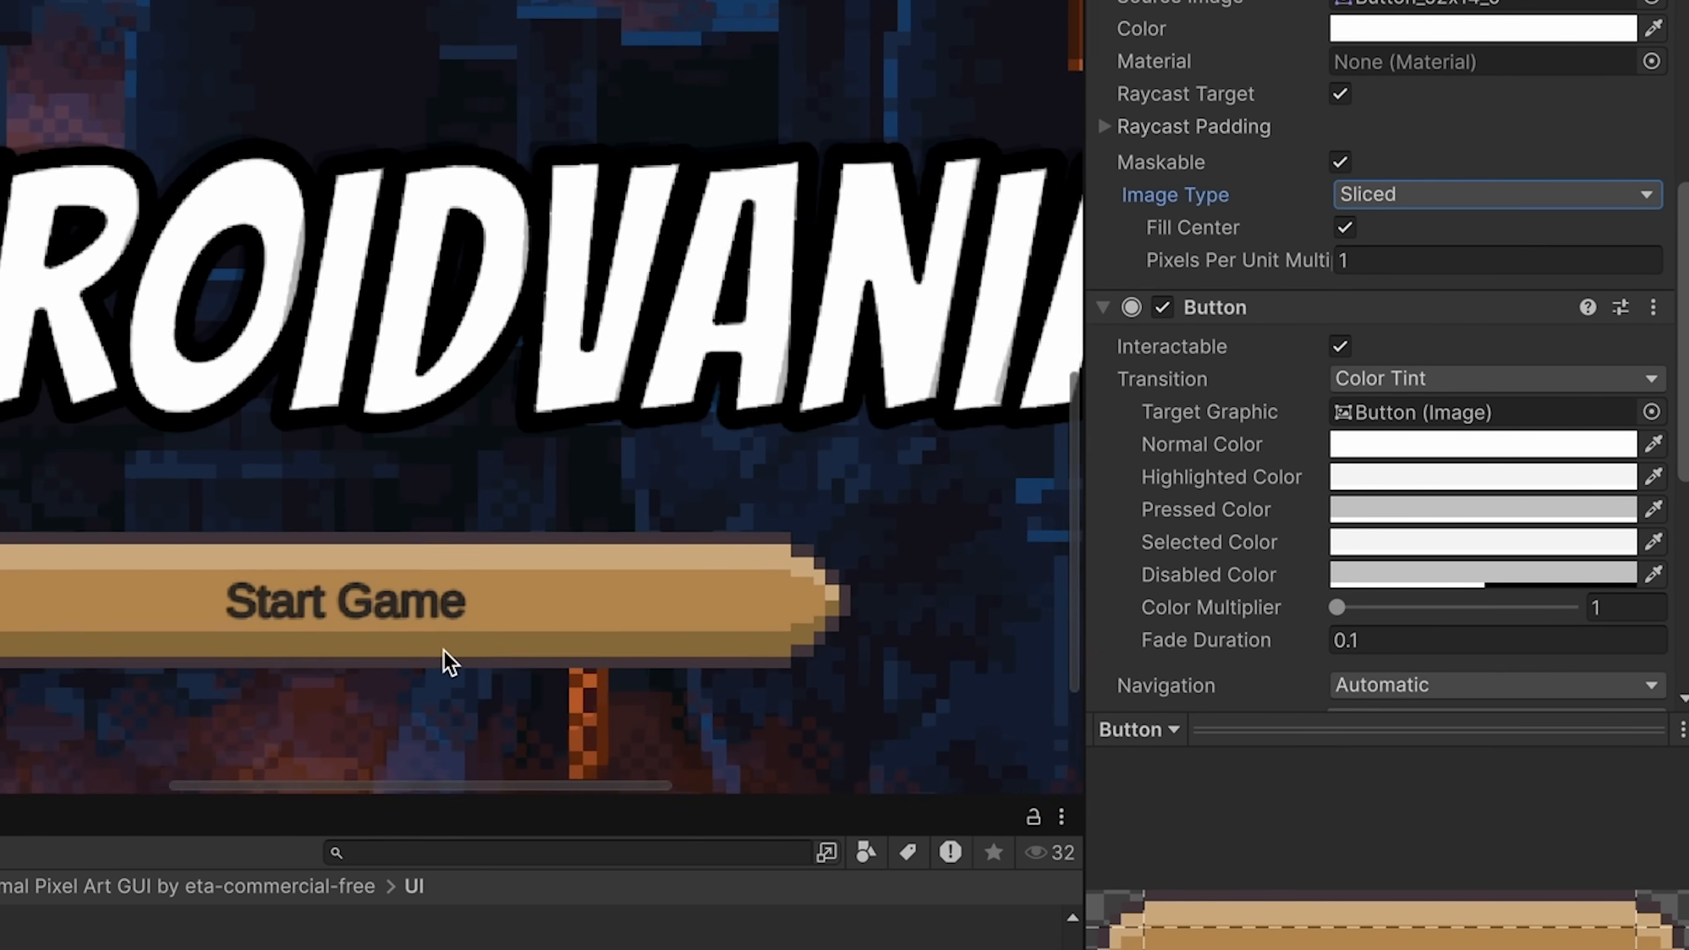
scroll(515, 632, "down", 1)
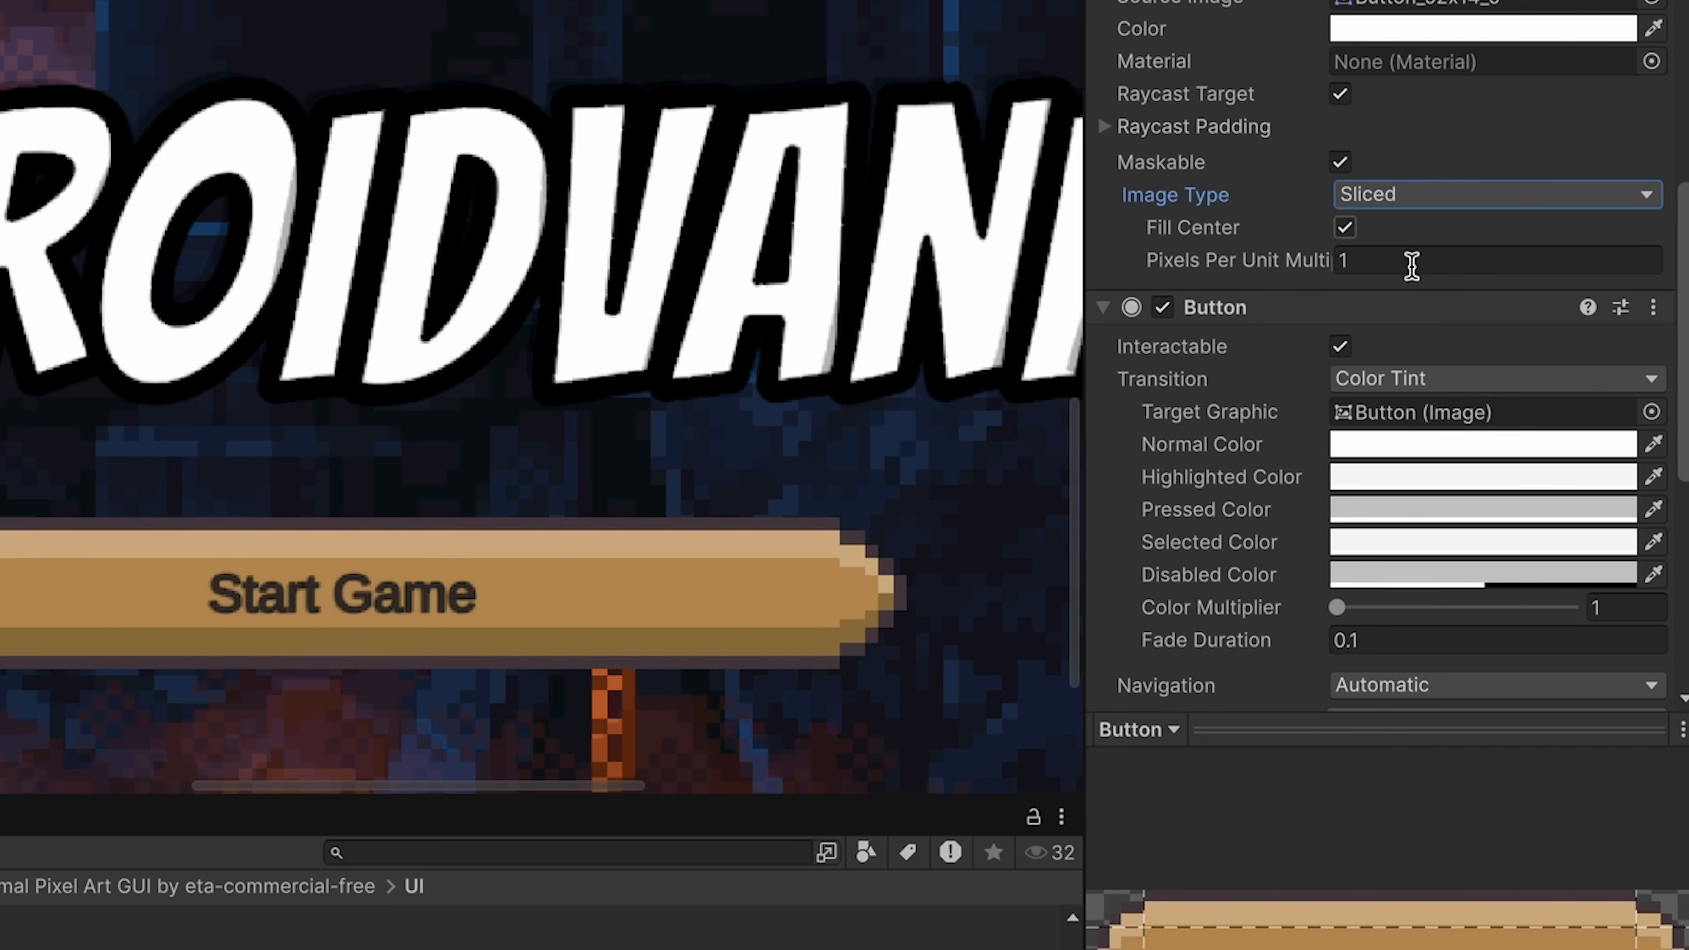
type(".1")
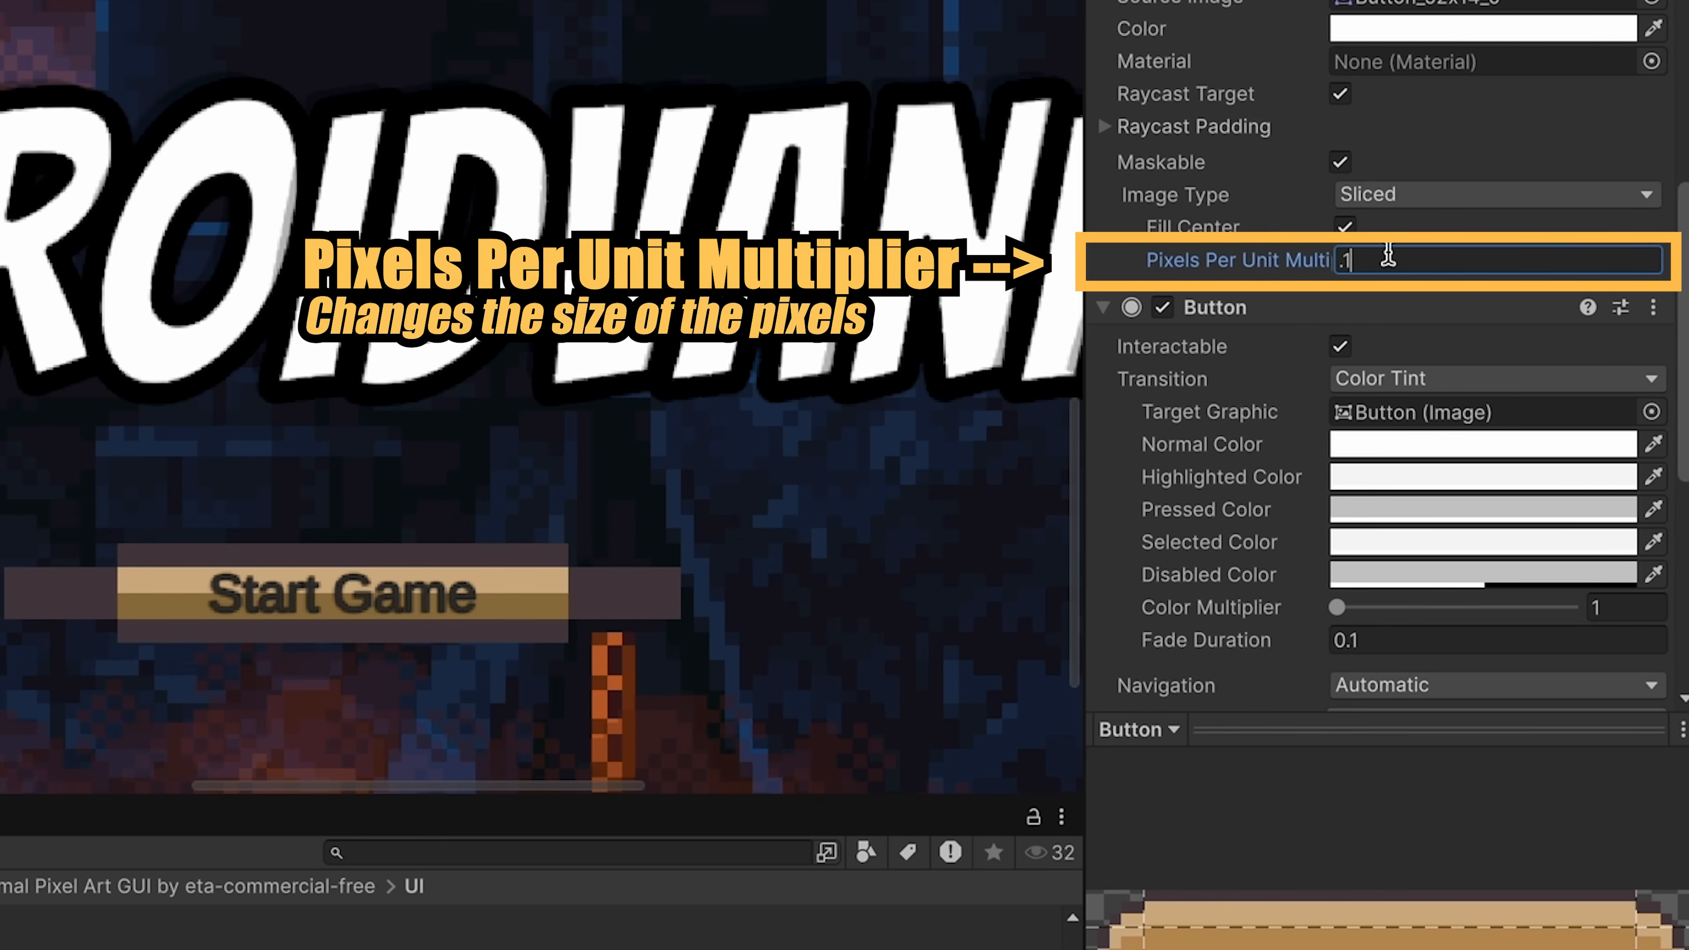
type("10")
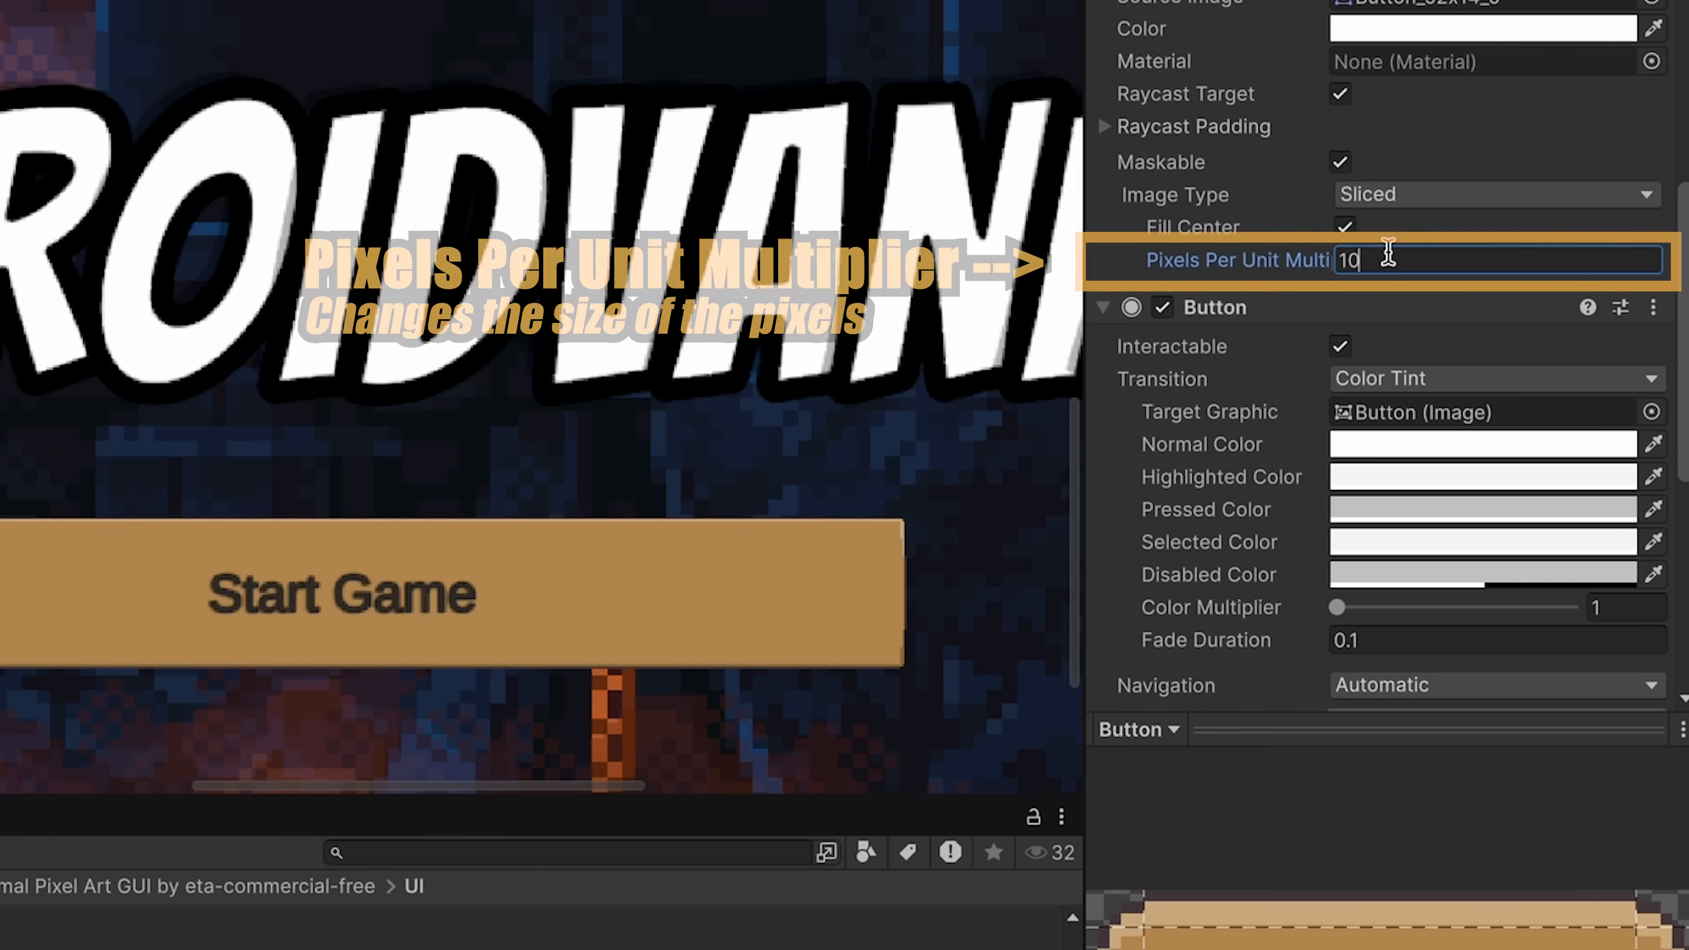
key("BackSpace")
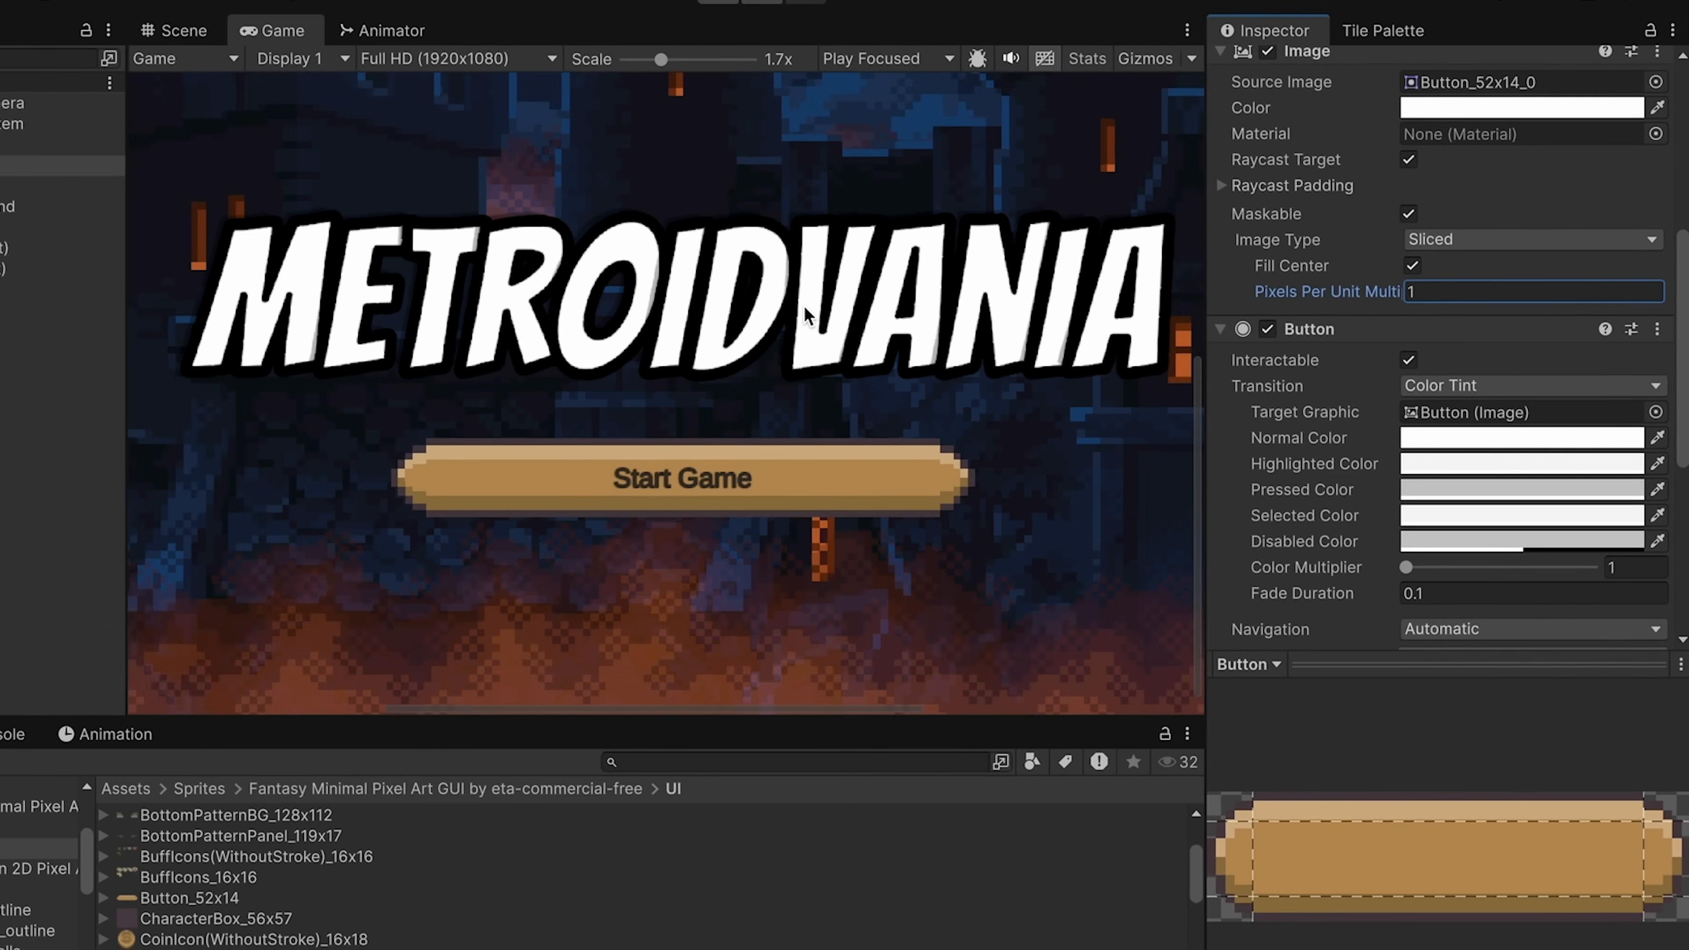
- Set the Start Game button's text to the Bangers SDF font asset at font size 54
scroll(808, 311, "down", 8)
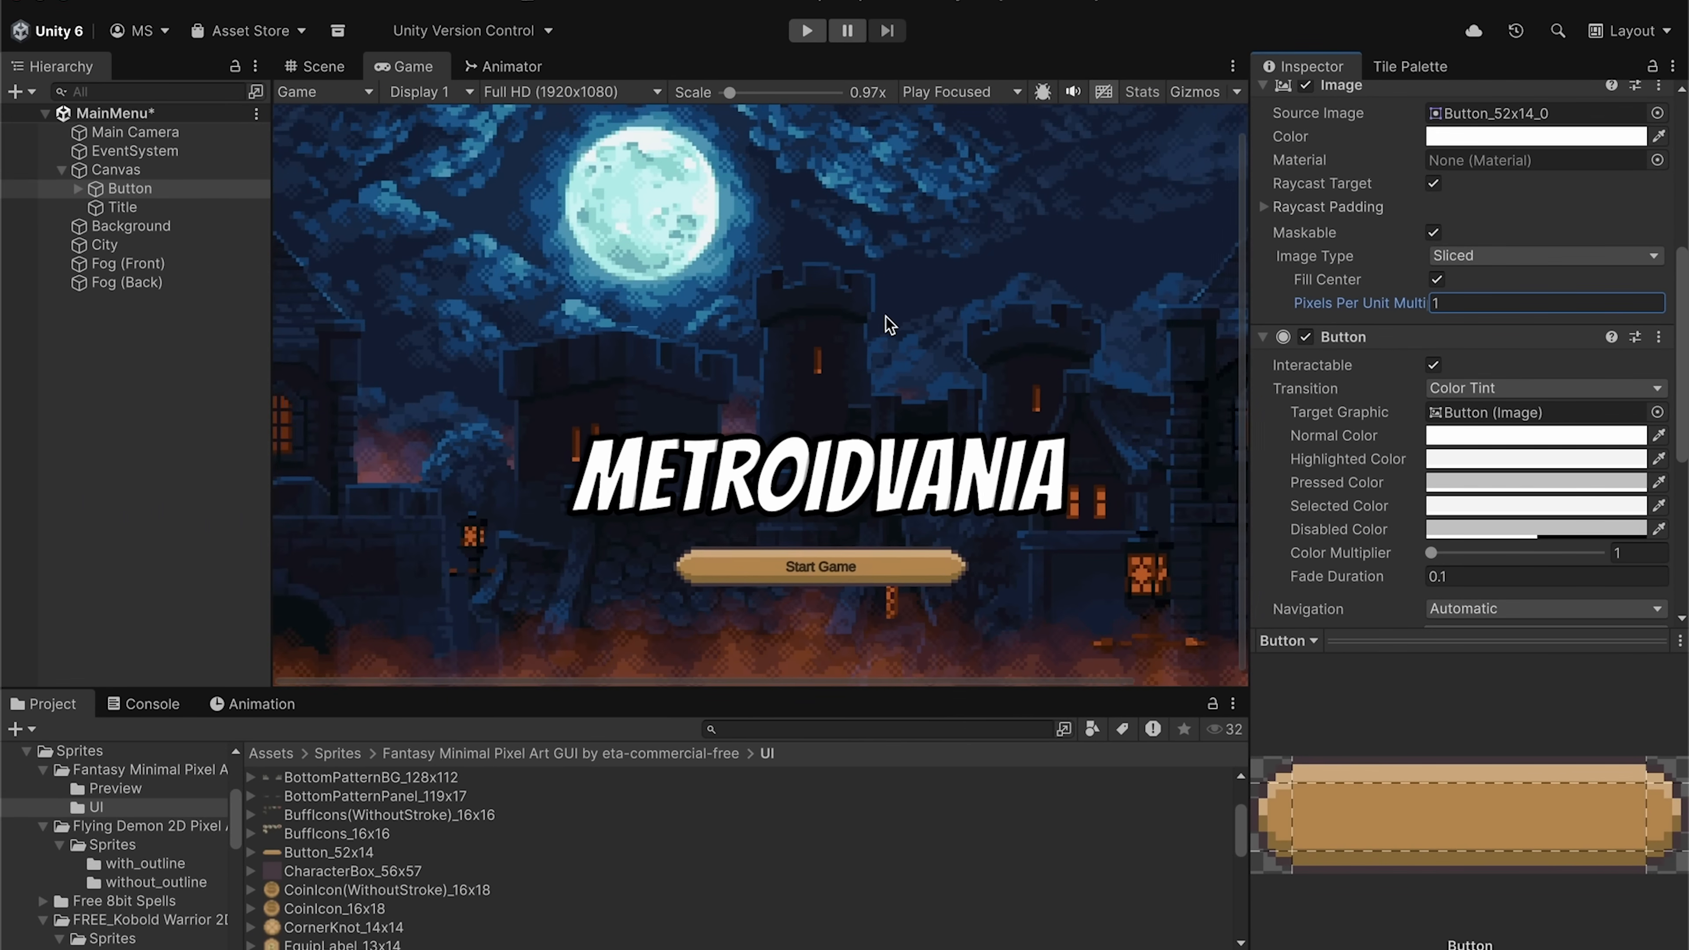
left_click(78, 188)
left_click(155, 206)
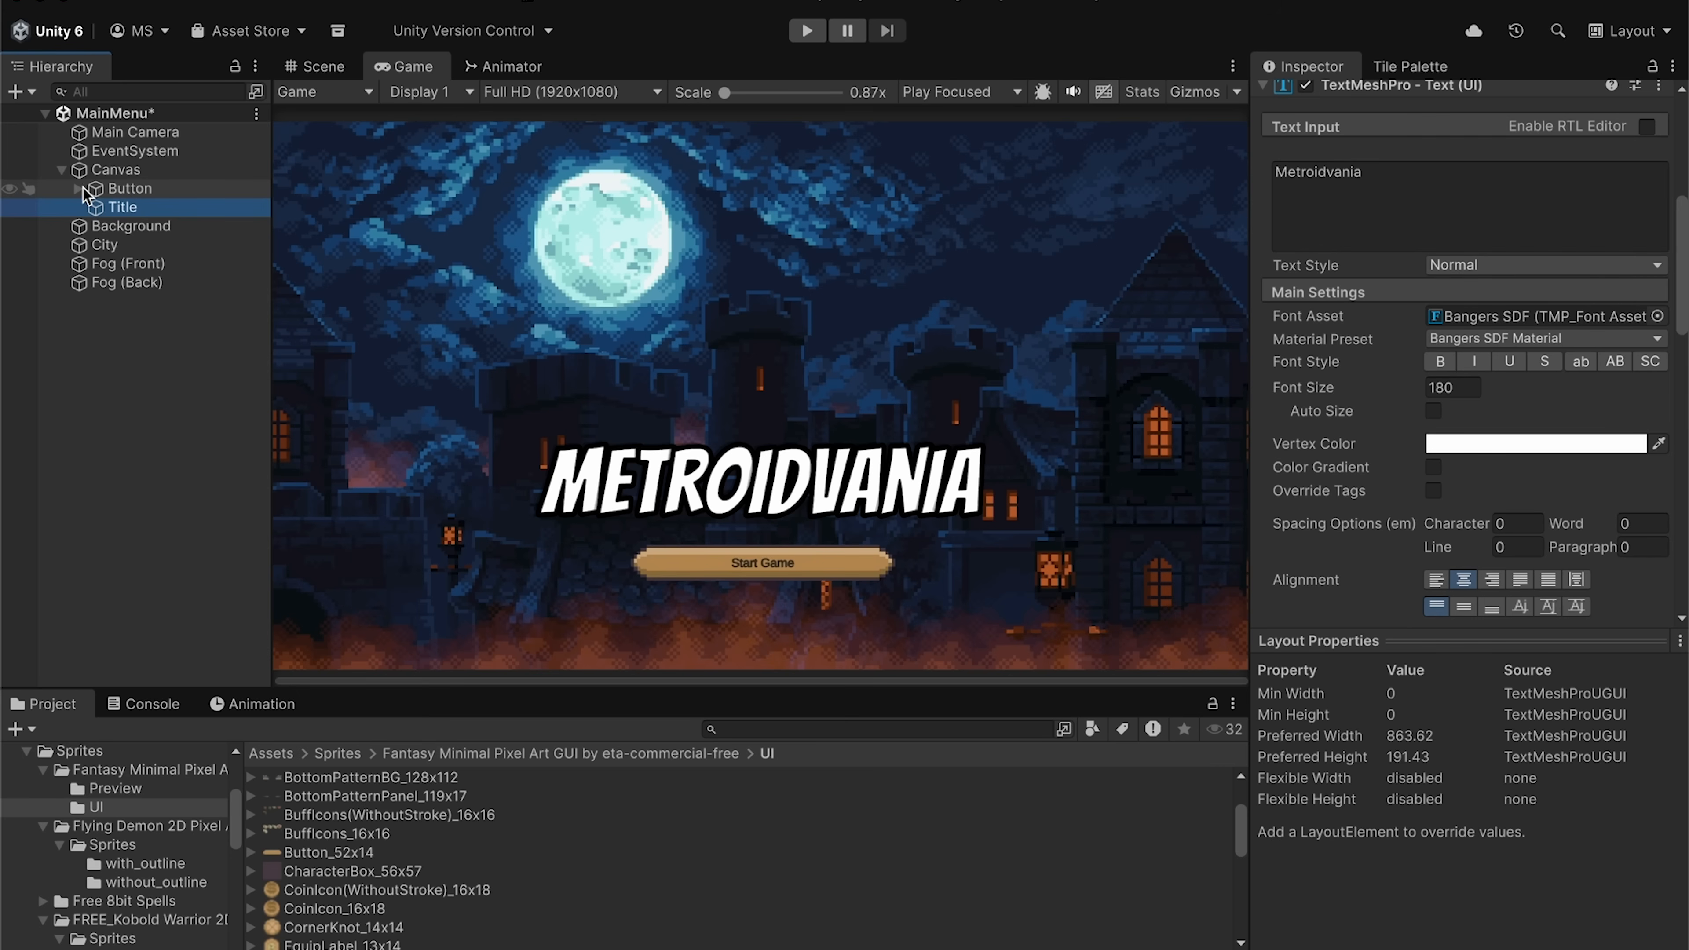
left_click(1375, 200)
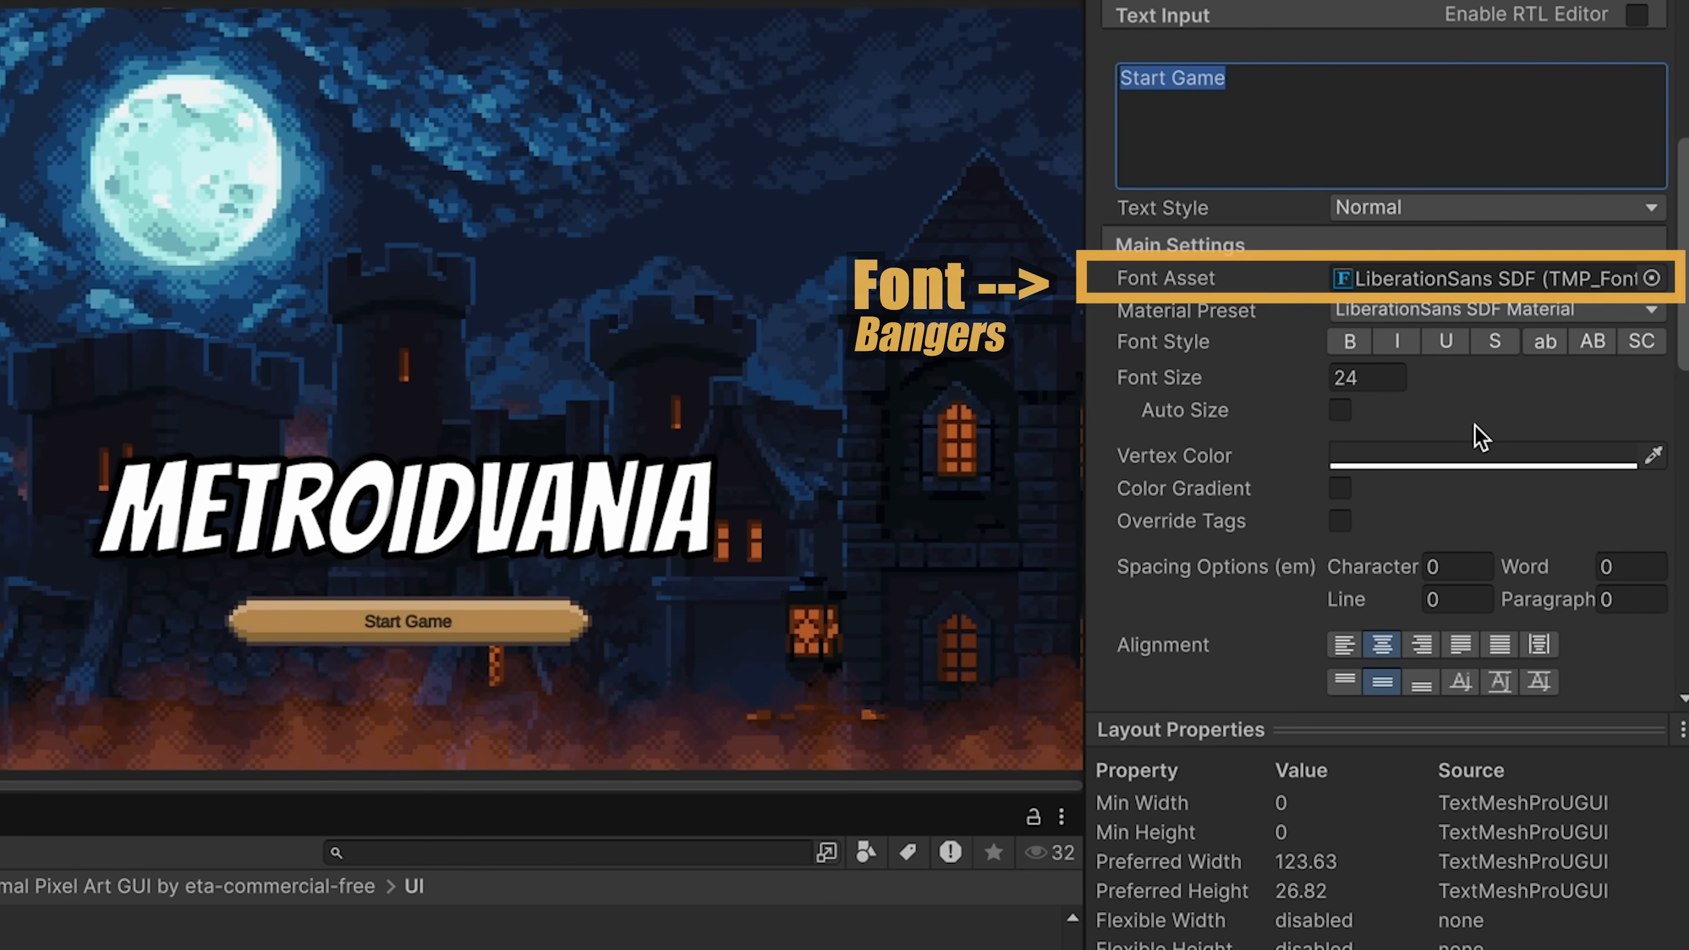
left_click(1651, 278)
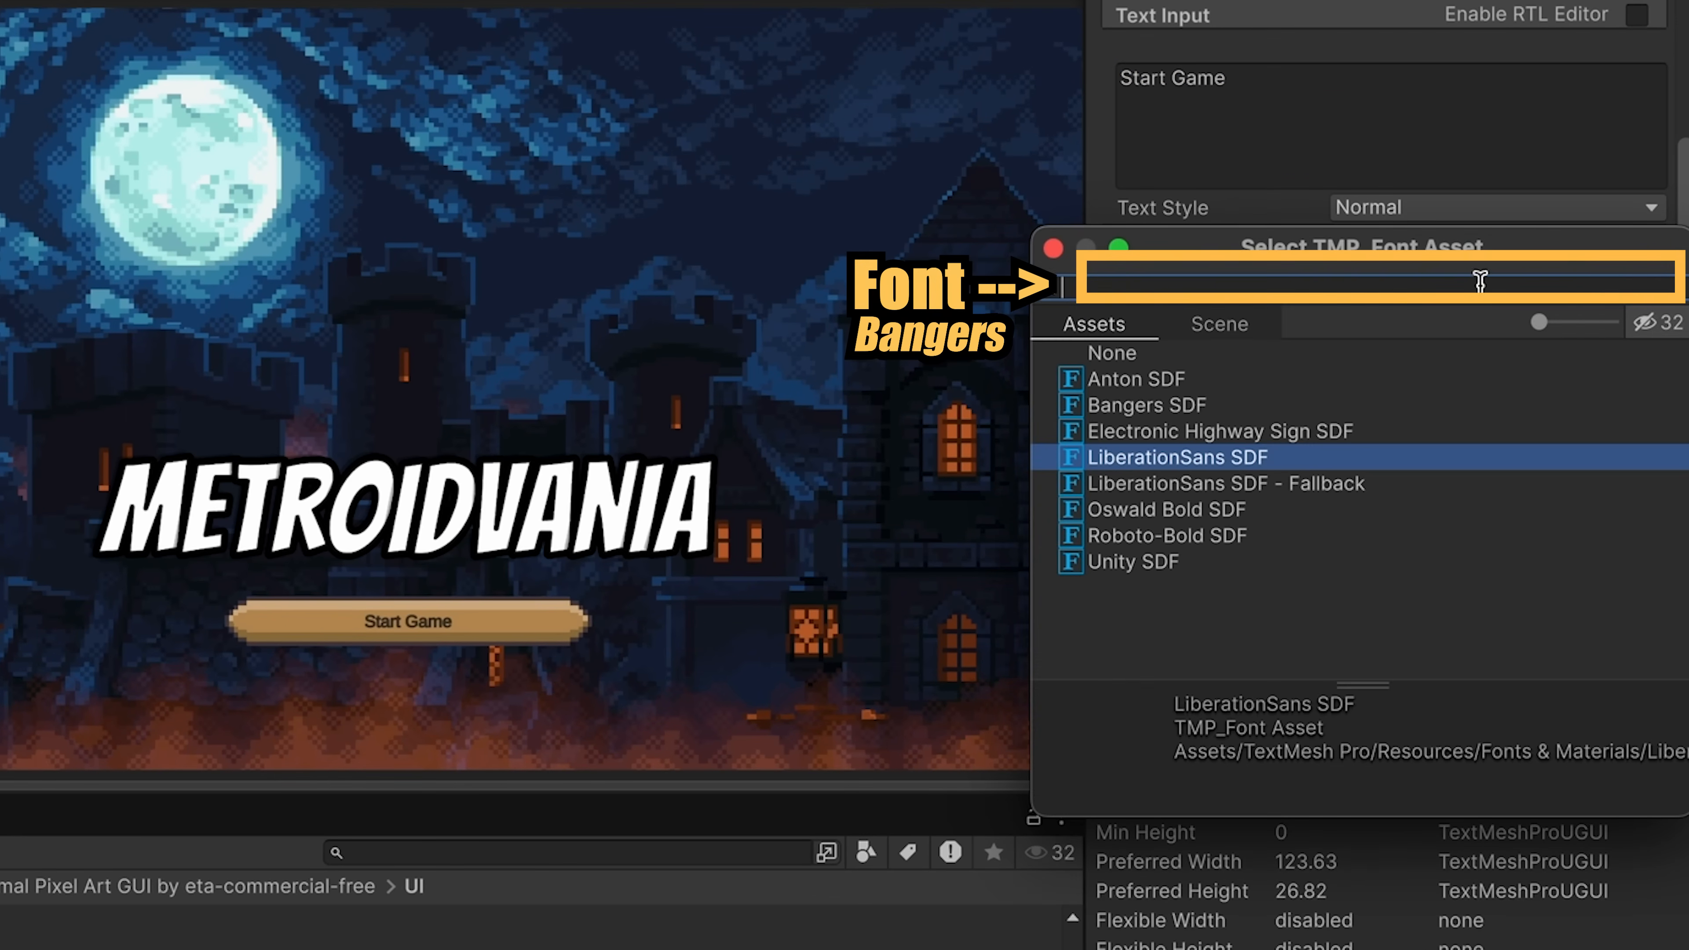
left_click(1138, 404)
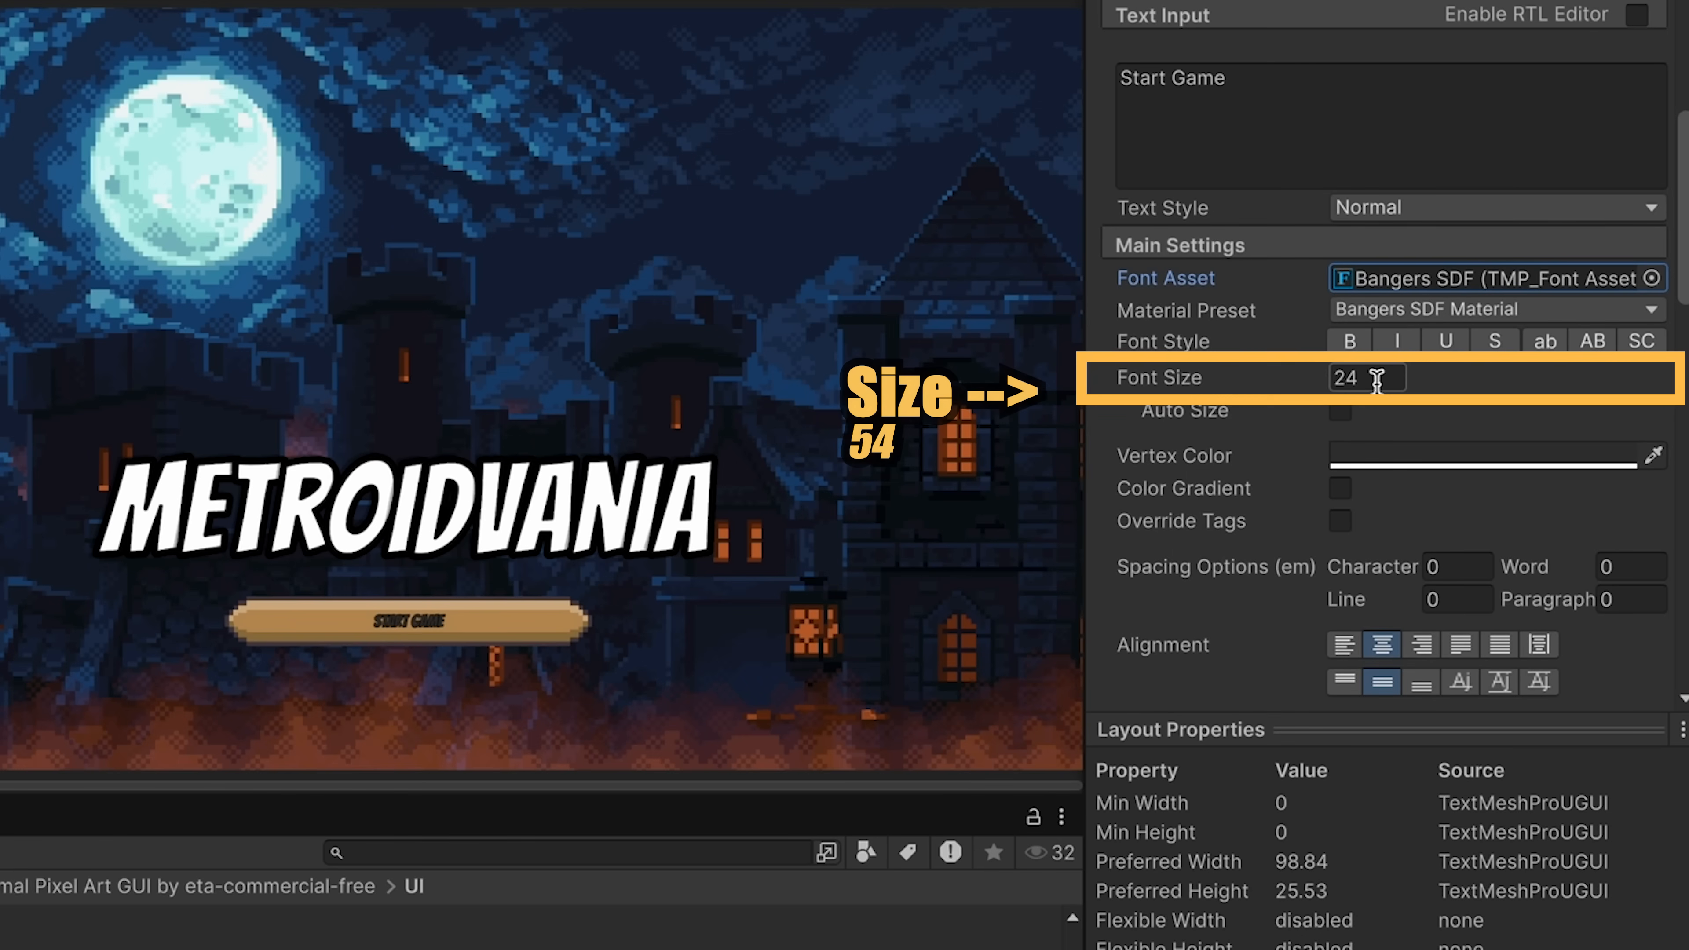
type("54")
scroll(406, 672, "up", 3)
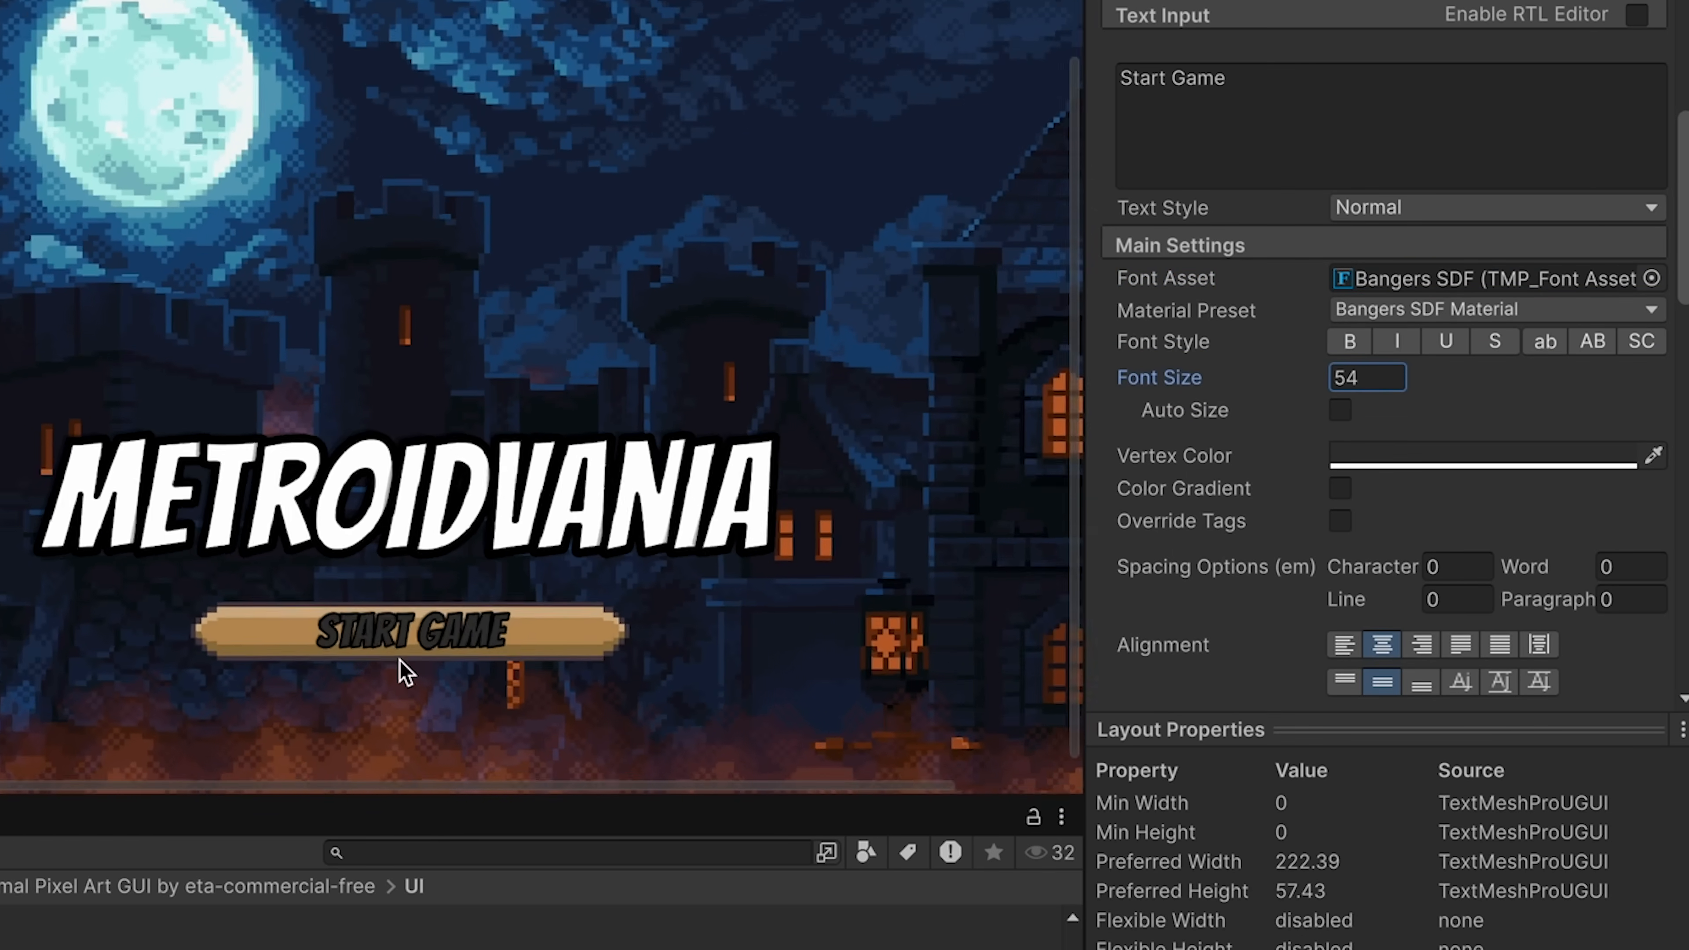
scroll(406, 672, "up", 2)
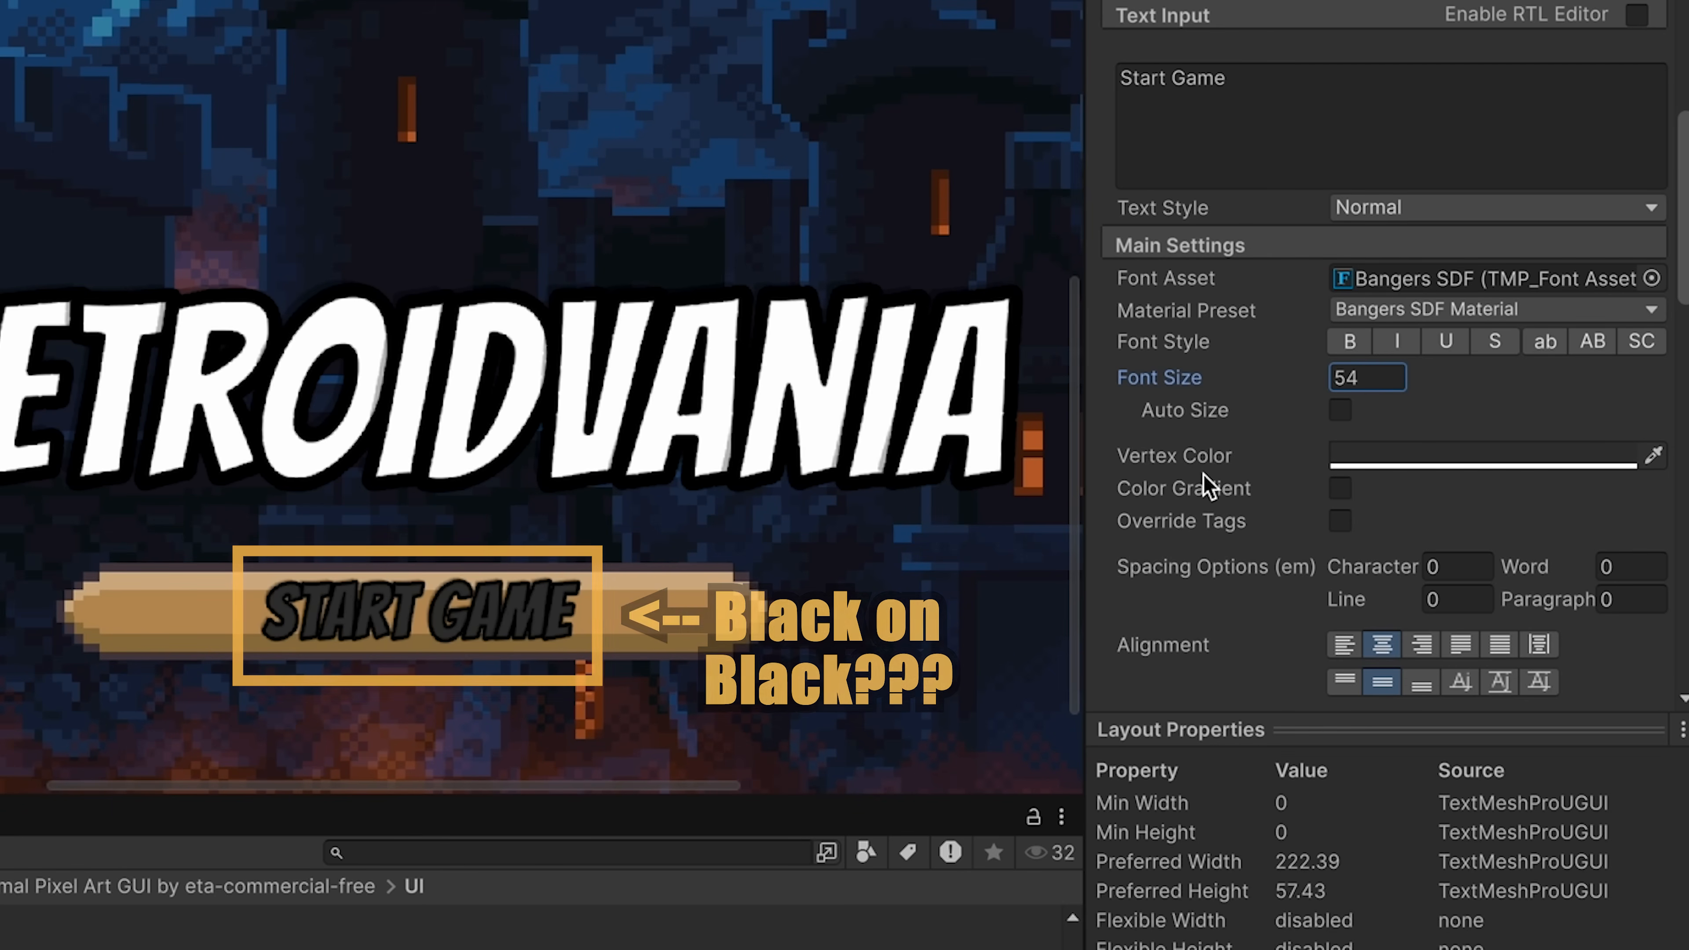
- Try a white outline colour on the shared Bangers SDF material and undo it
scroll(1203, 474, "down", 5)
scroll(1203, 473, "down", 12)
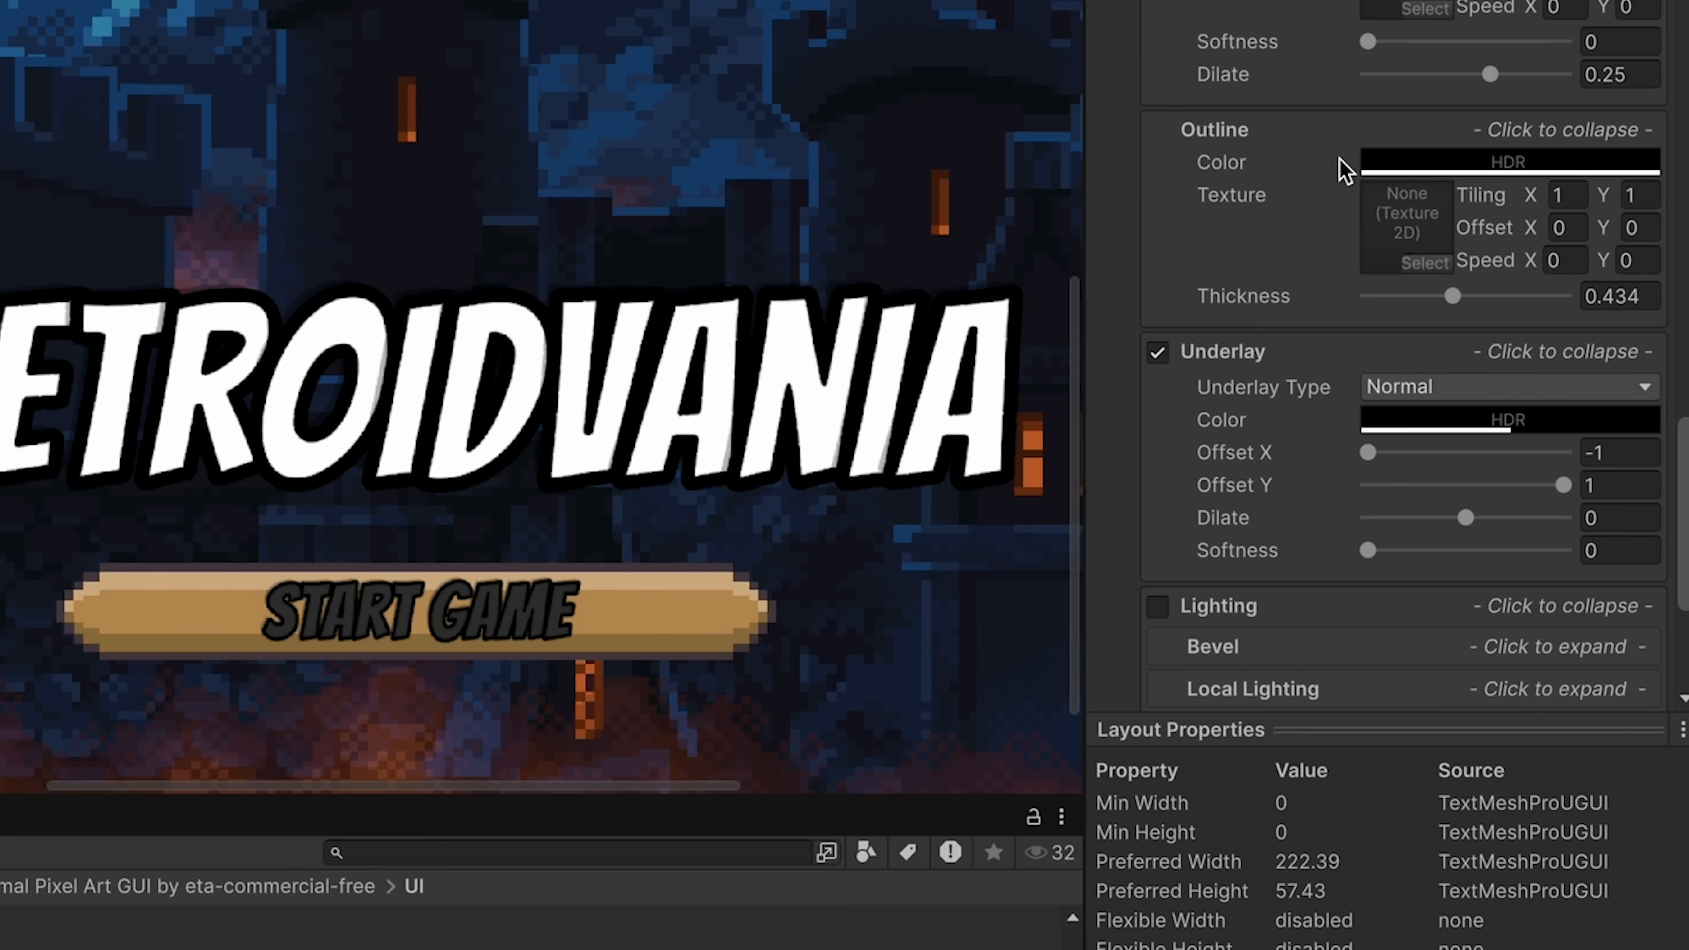
left_click(1392, 163)
left_click_drag(1457, 293, 1402, 193)
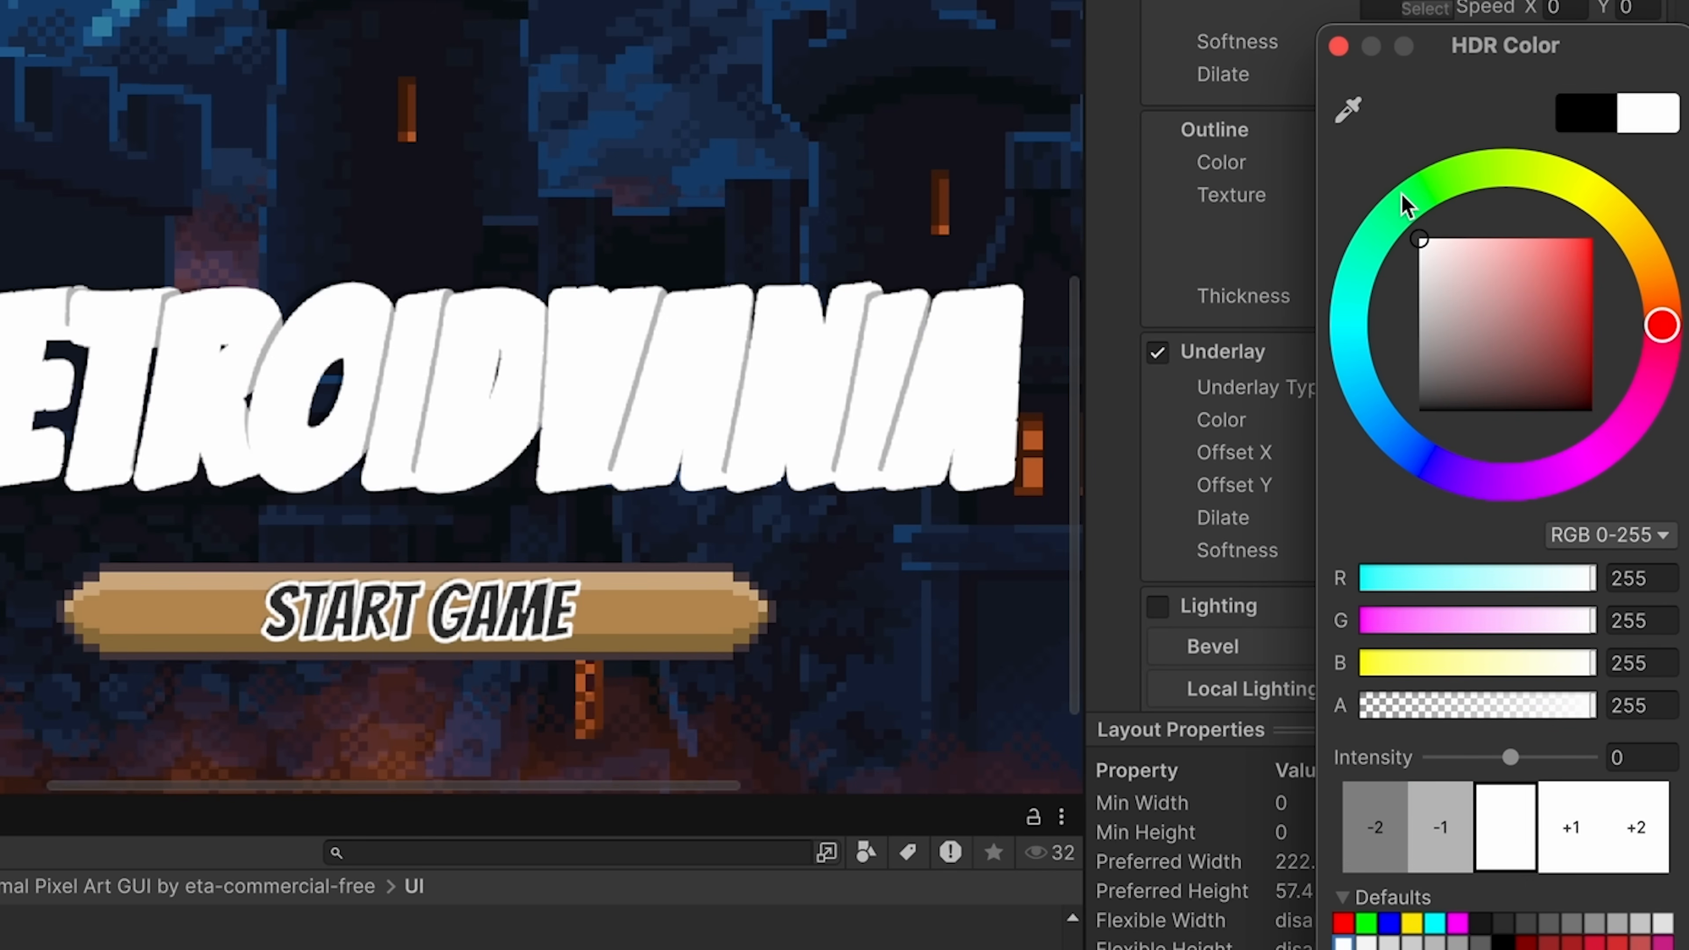
key("super+z")
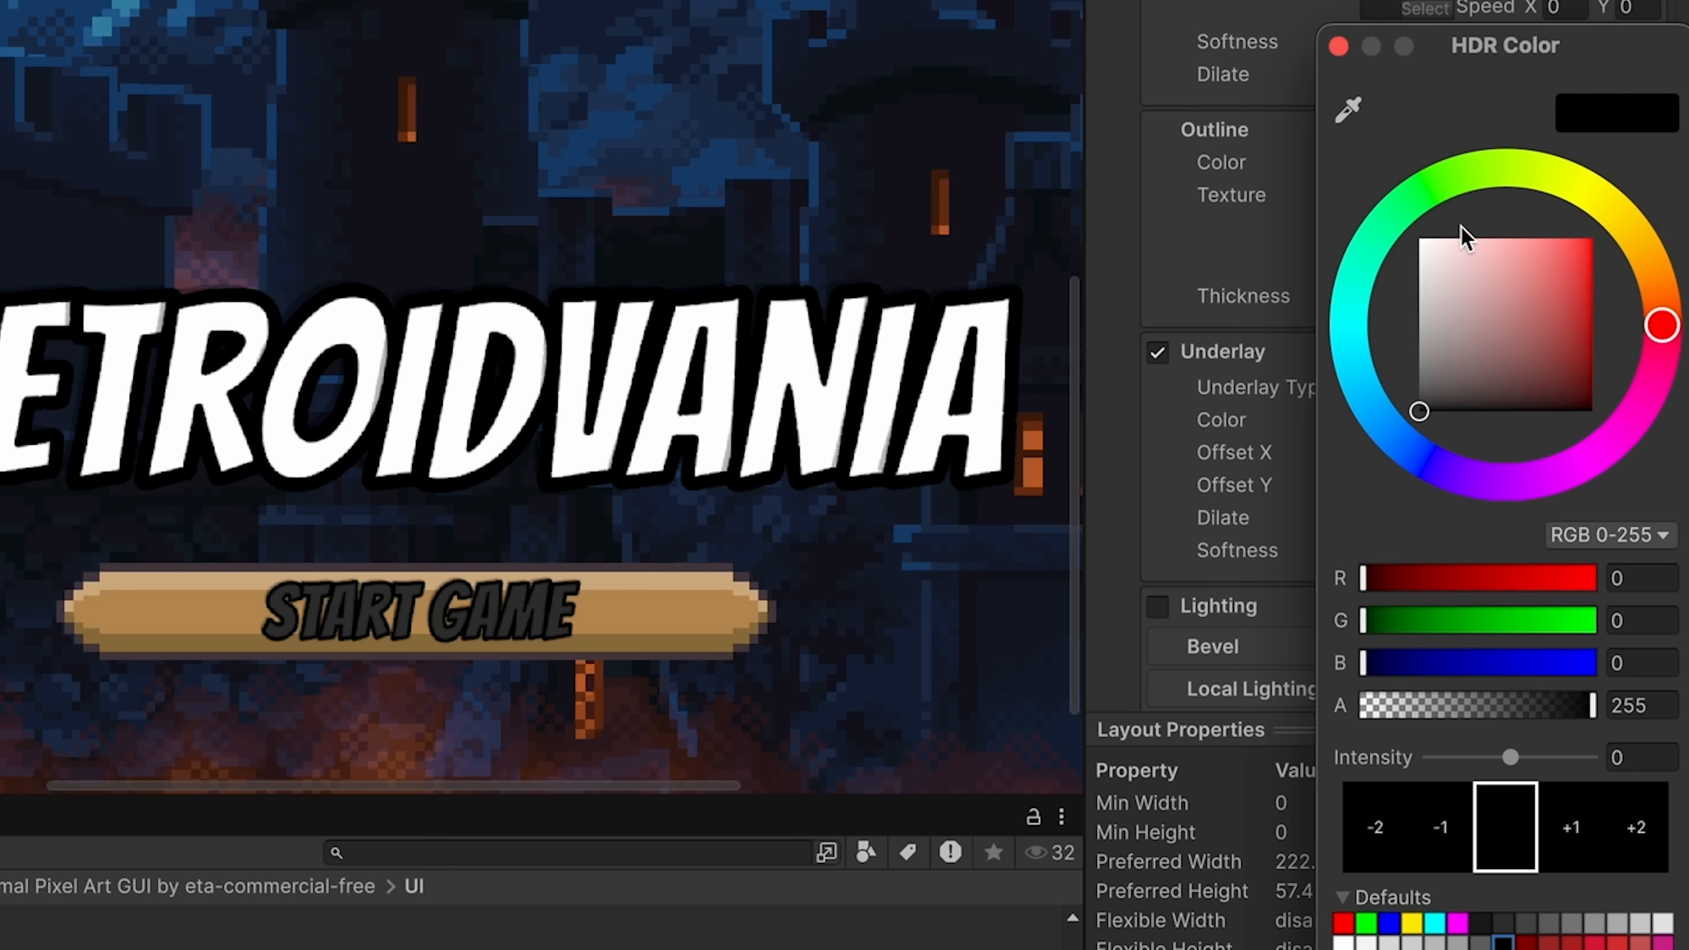
left_click(1338, 46)
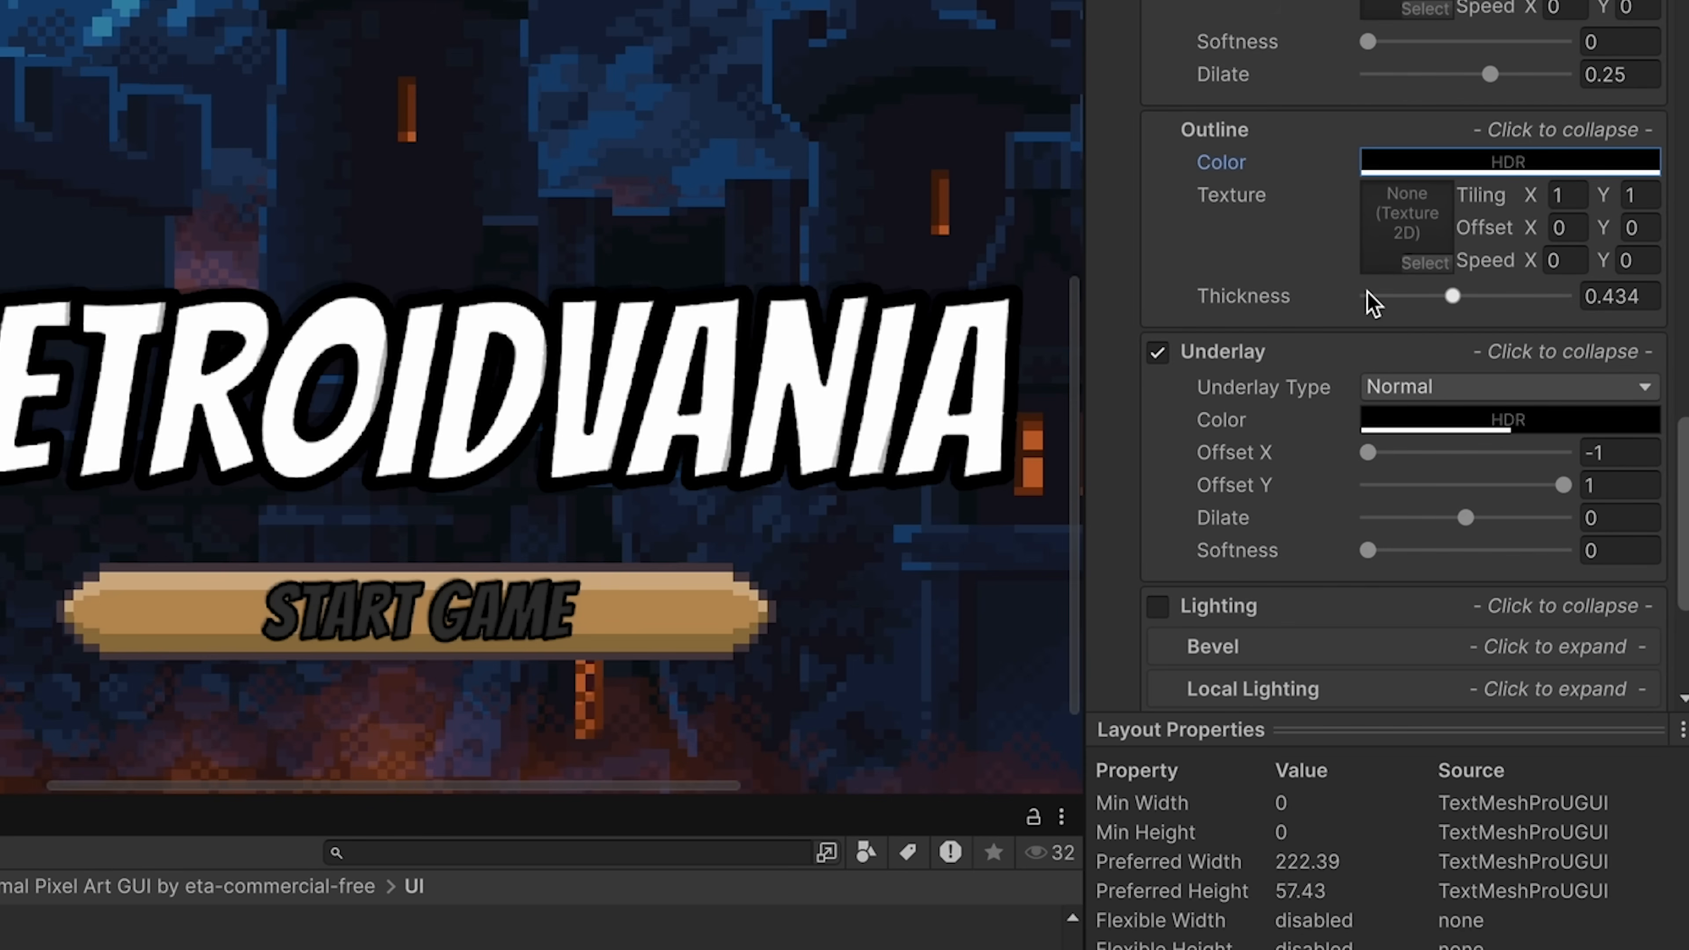
- Review the material presets available for the Start Game text and locate the Bangers SDF materials in the Fonts & Materials folder
scroll(1369, 296, "up", 10)
scroll(1369, 301, "up", 5)
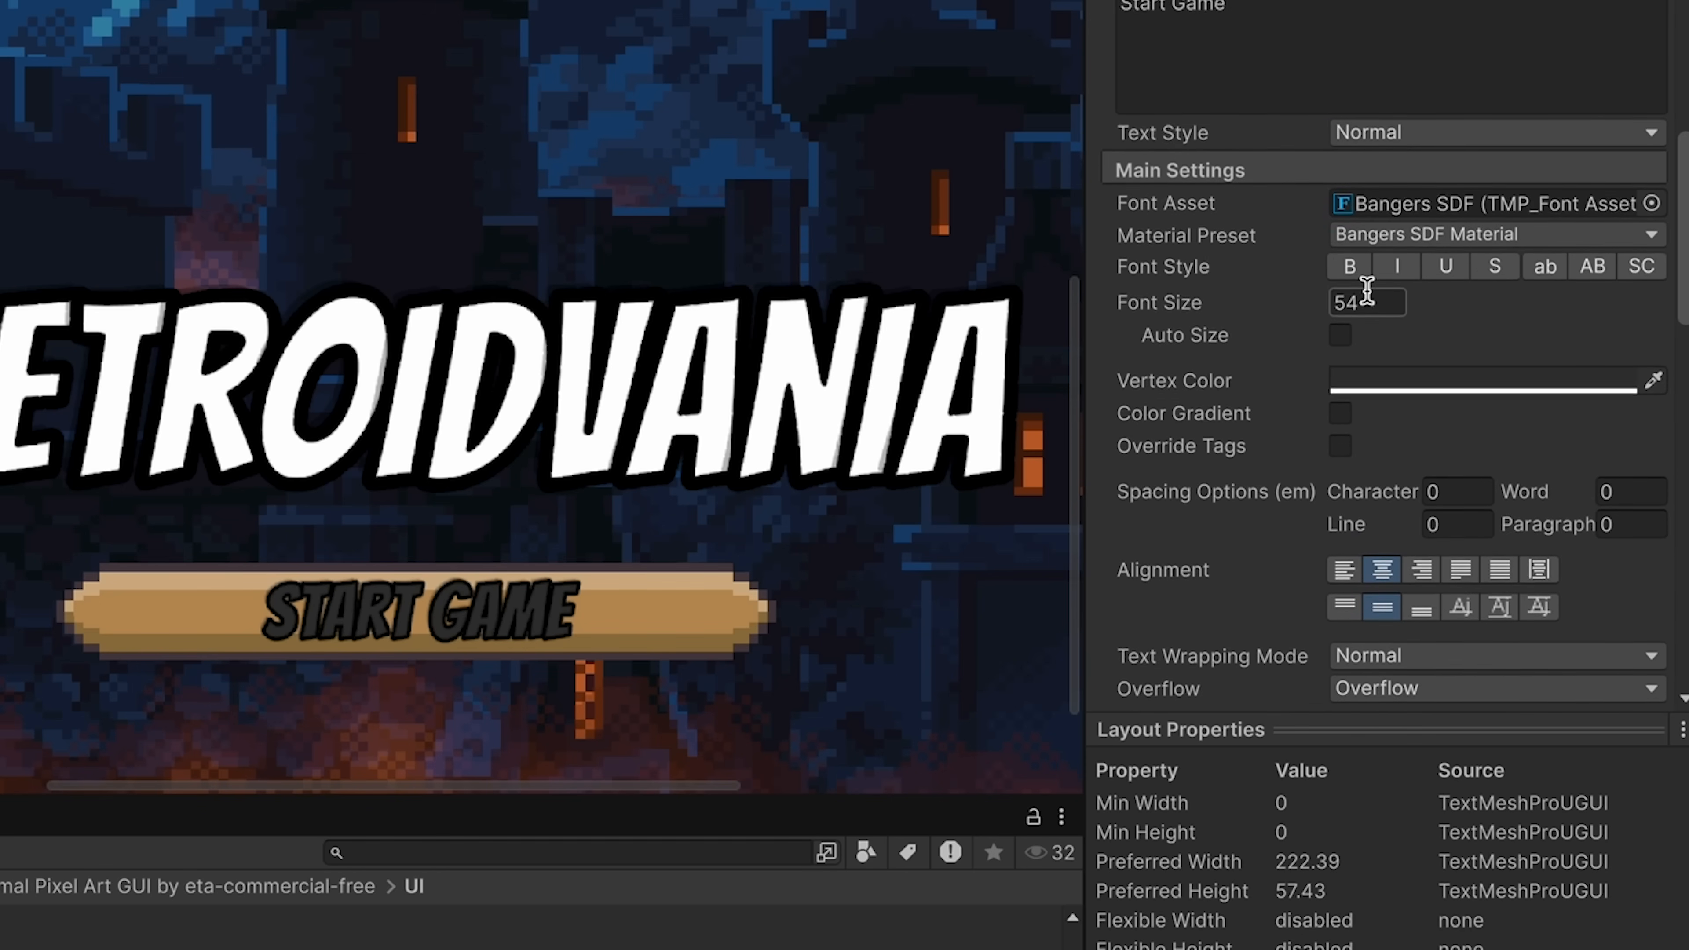
left_click(1463, 318)
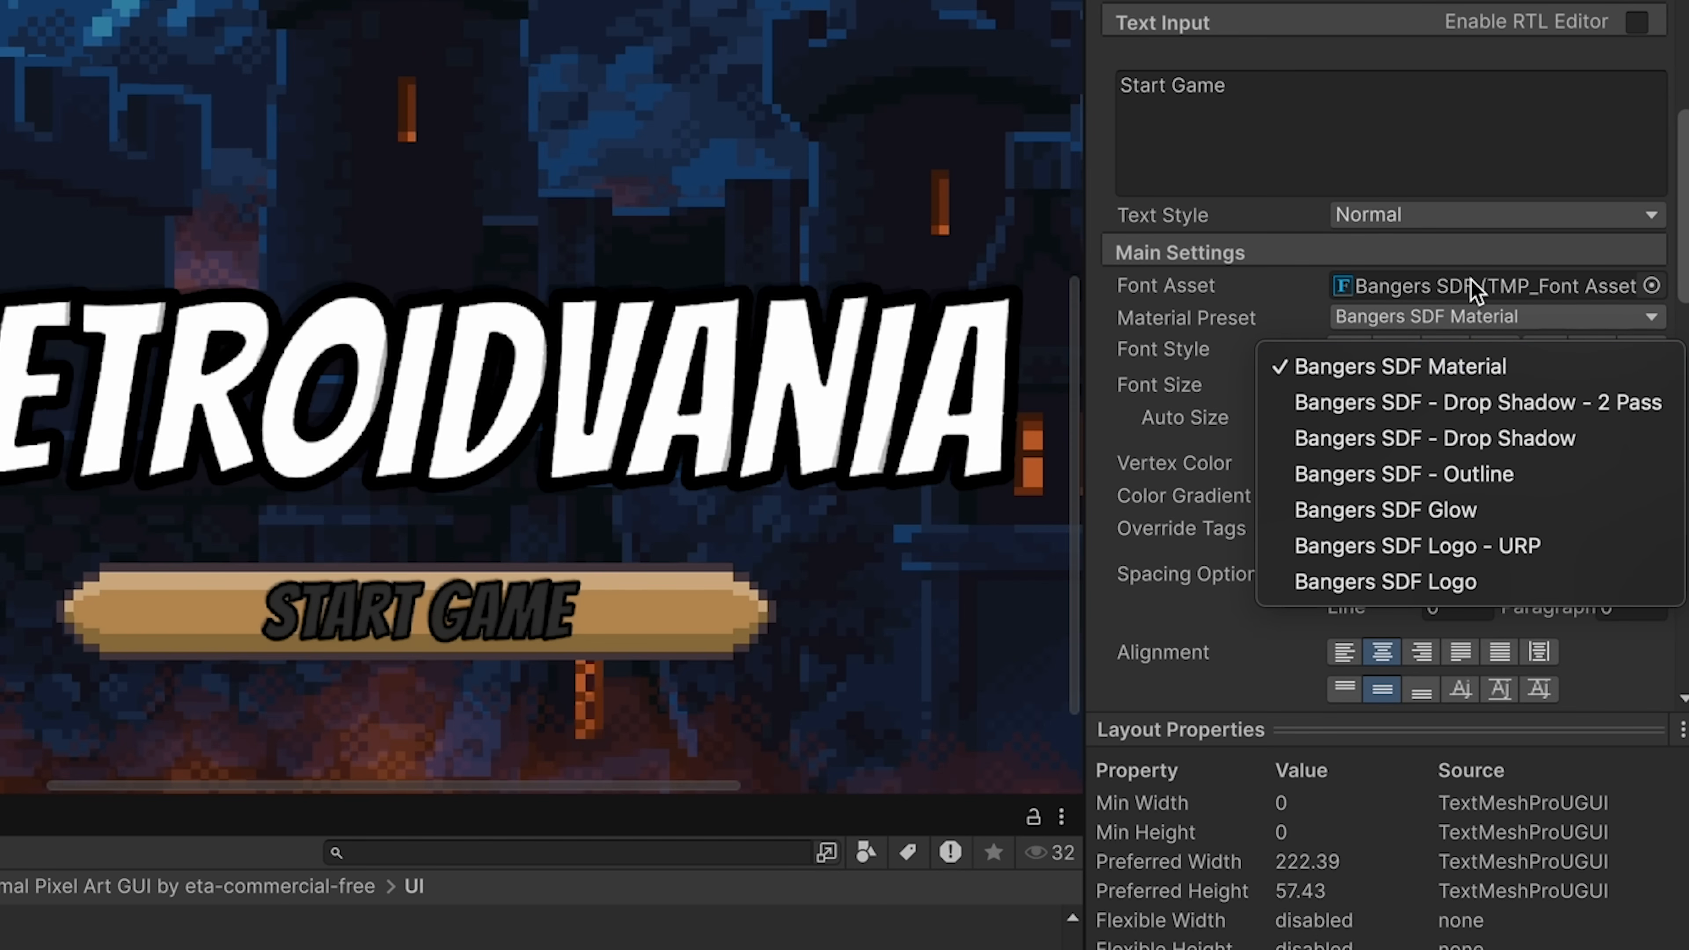
left_click(1421, 368)
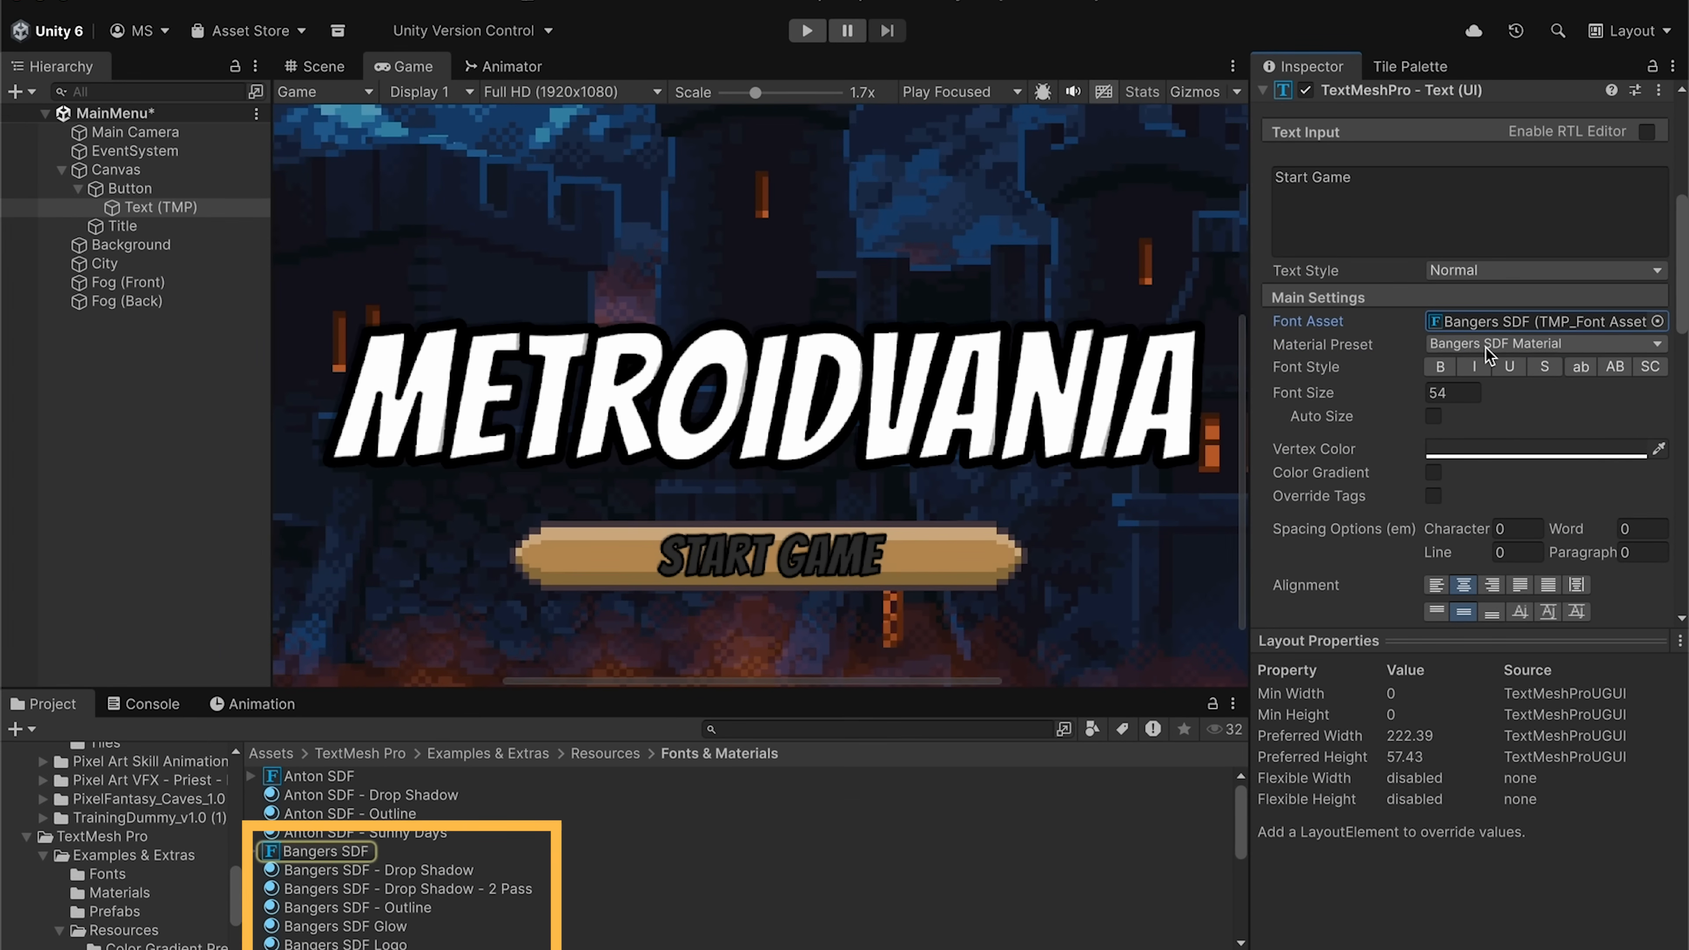
scroll(333, 843, "down", 1)
scroll(333, 841, "down", 2)
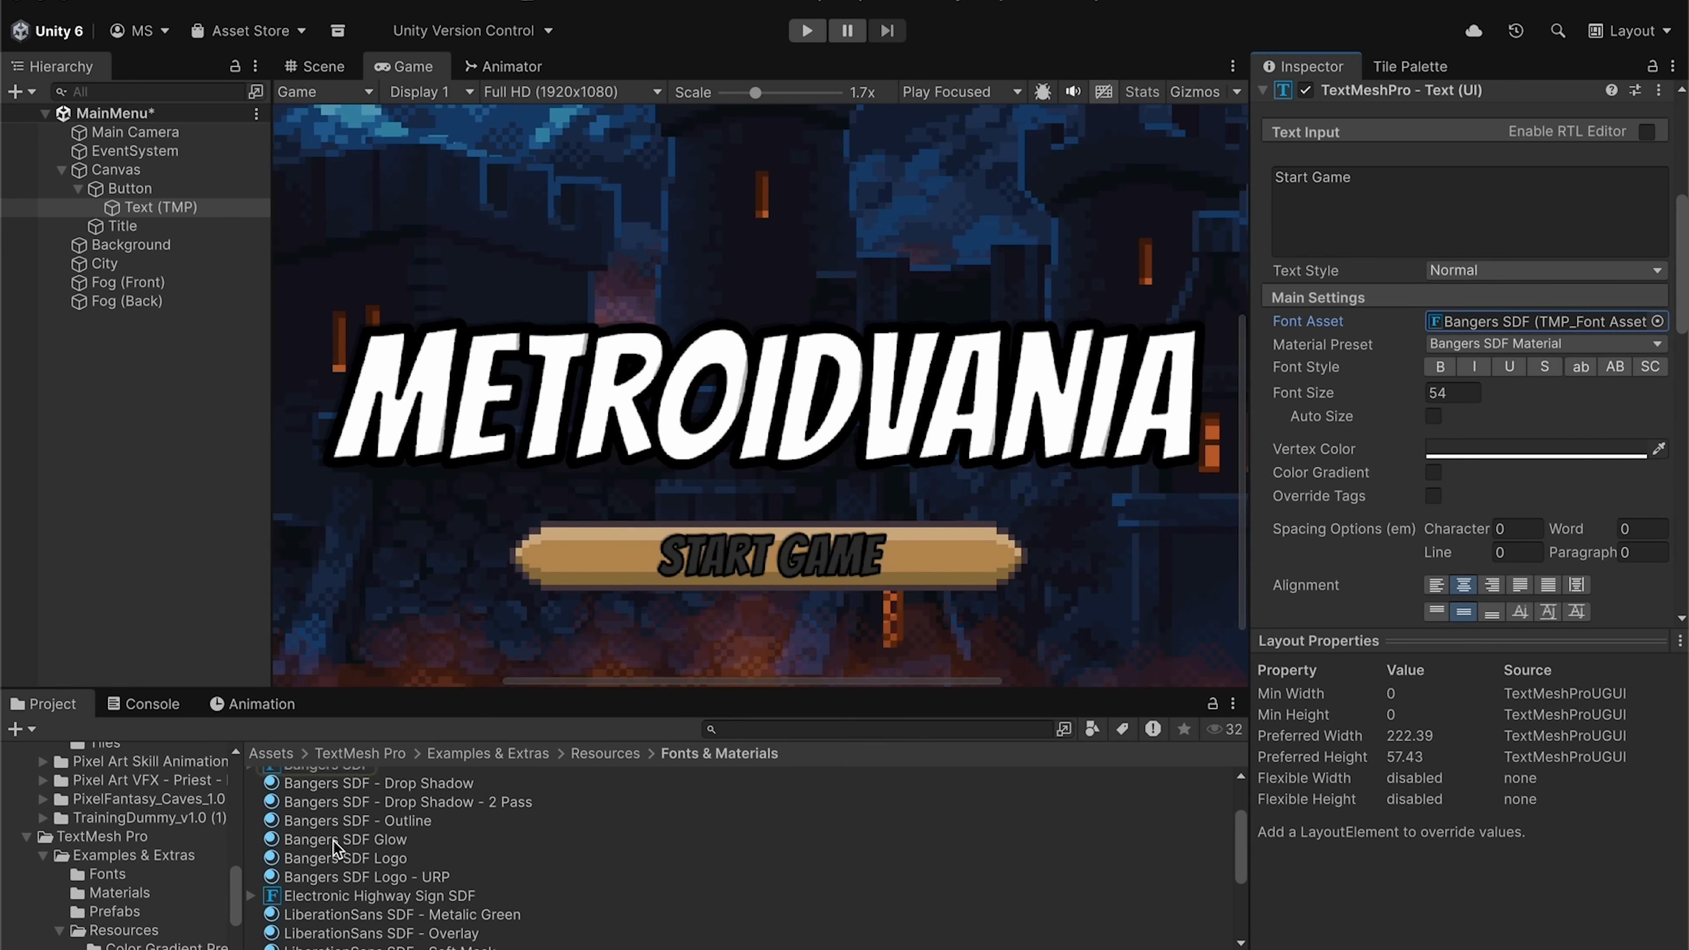
scroll(334, 841, "up", 3)
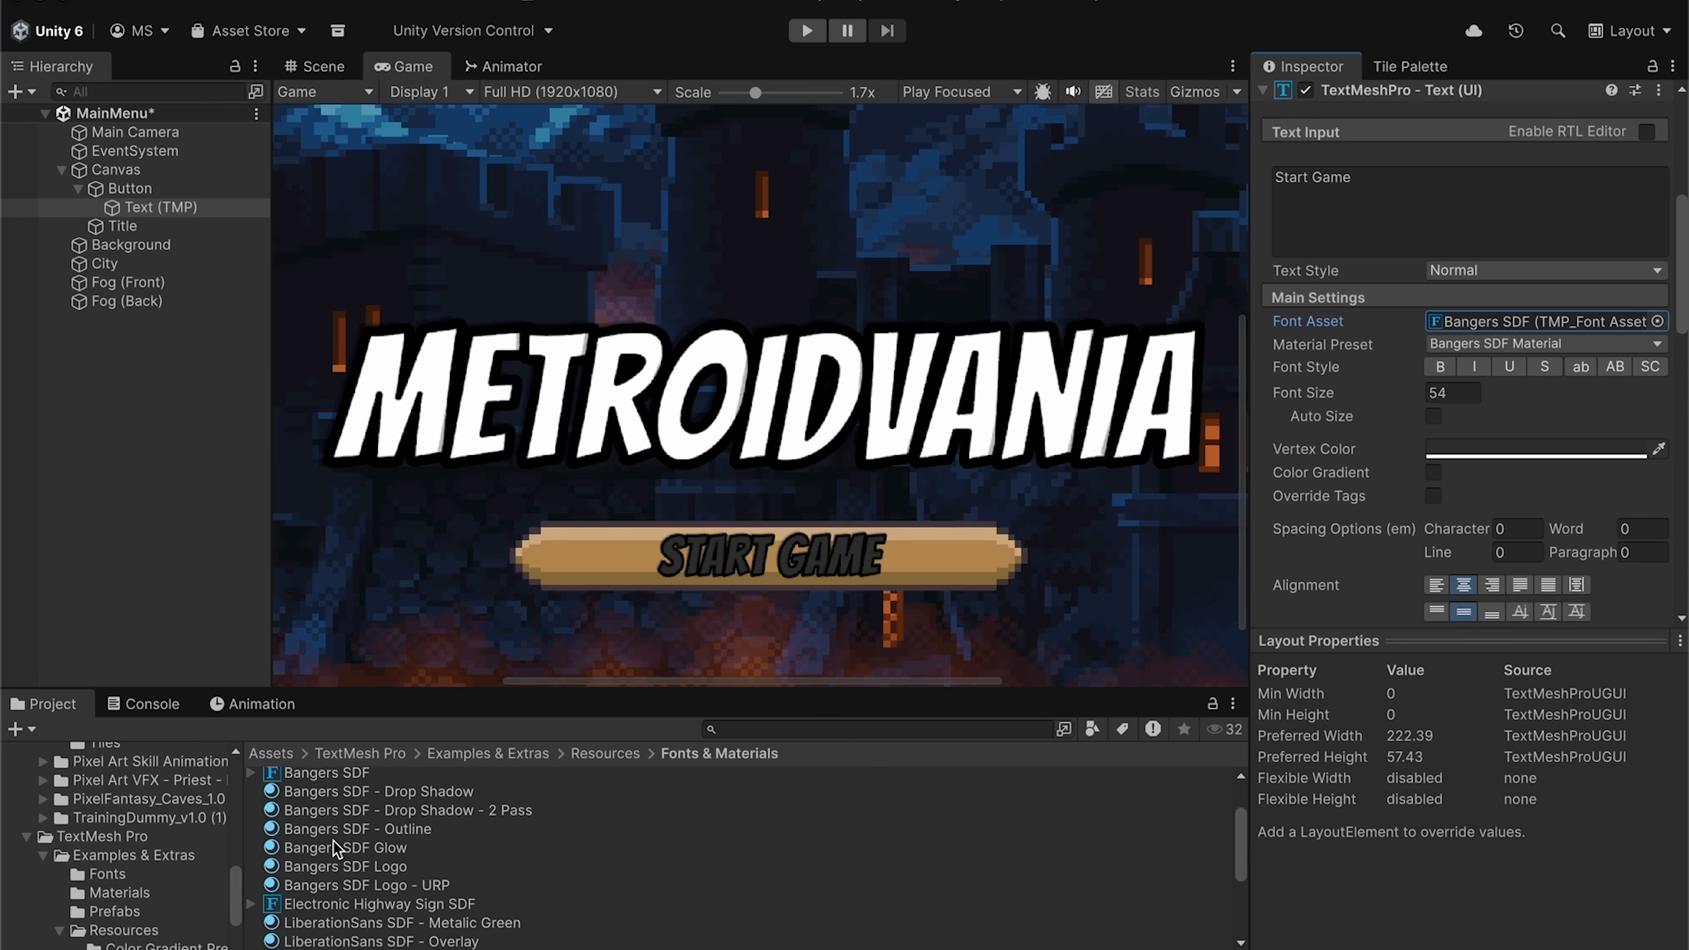
- Duplicate the Bangers SDF - Drop Shadow material and rename the copy Bangers SDF - Custom
left_click(419, 843)
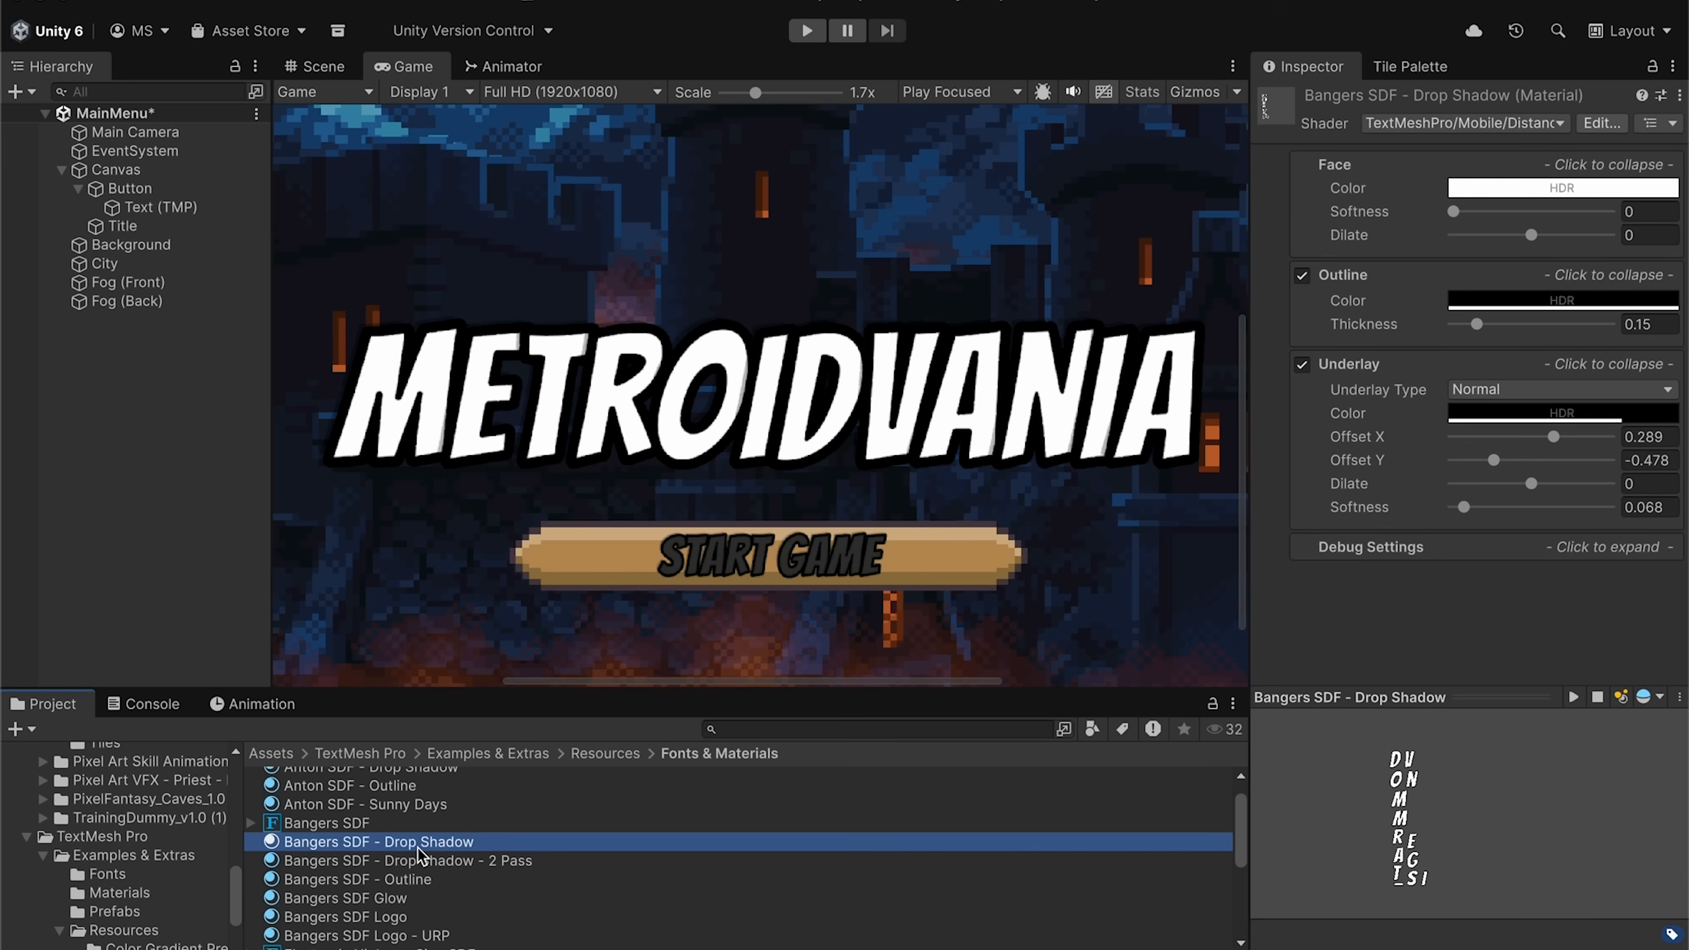
key("super+d")
right_click(417, 861)
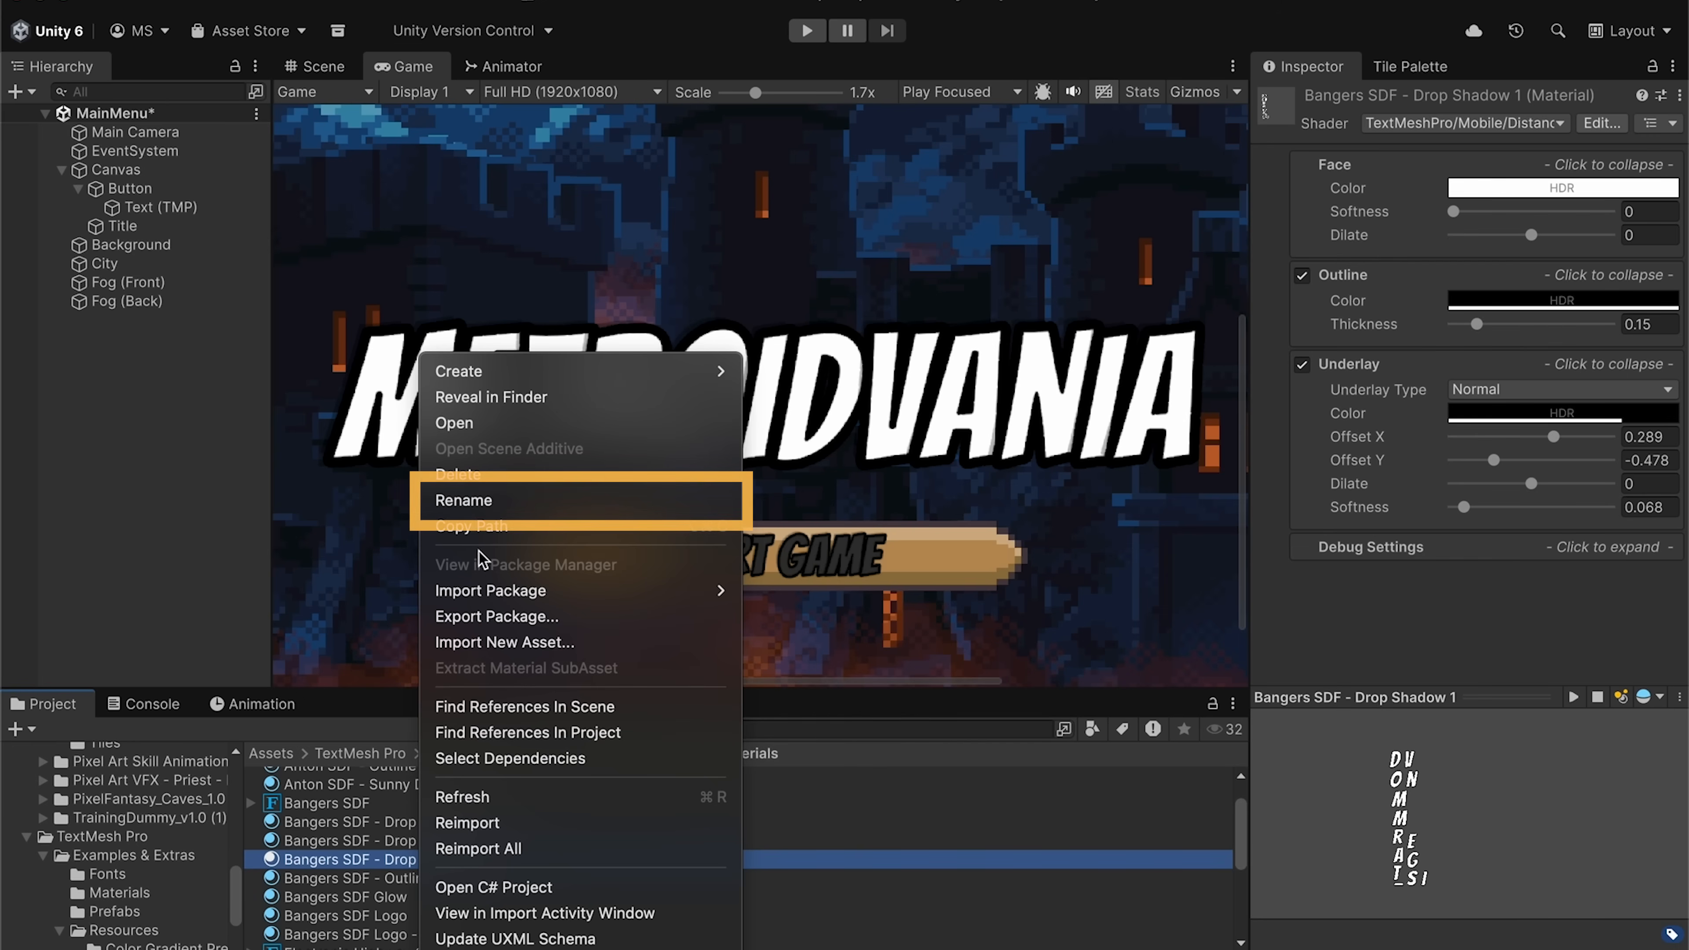
left_click(483, 504)
key("Right")
key("BackSpace")
key("BackSpace")
key("BackSpace")
key("BackSpace")
key("BackSpace")
key("BackSpace")
key("BackSpace")
key("BackSpace")
key("BackSpace")
key("BackSpace")
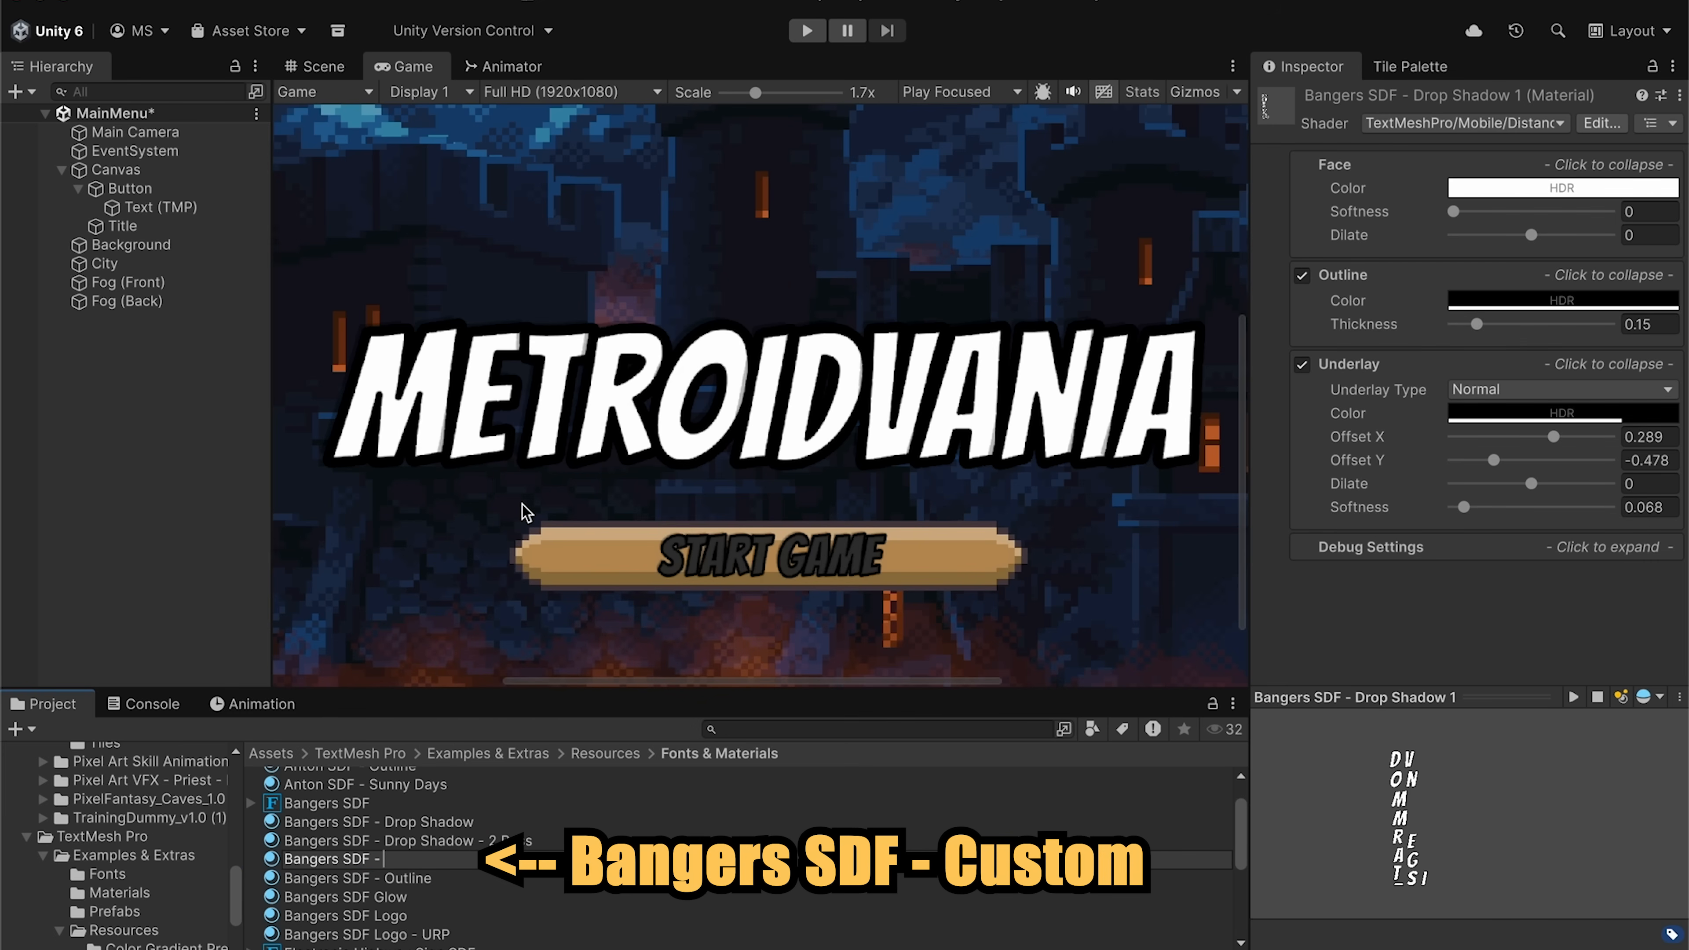
type("Custom")
key("Return")
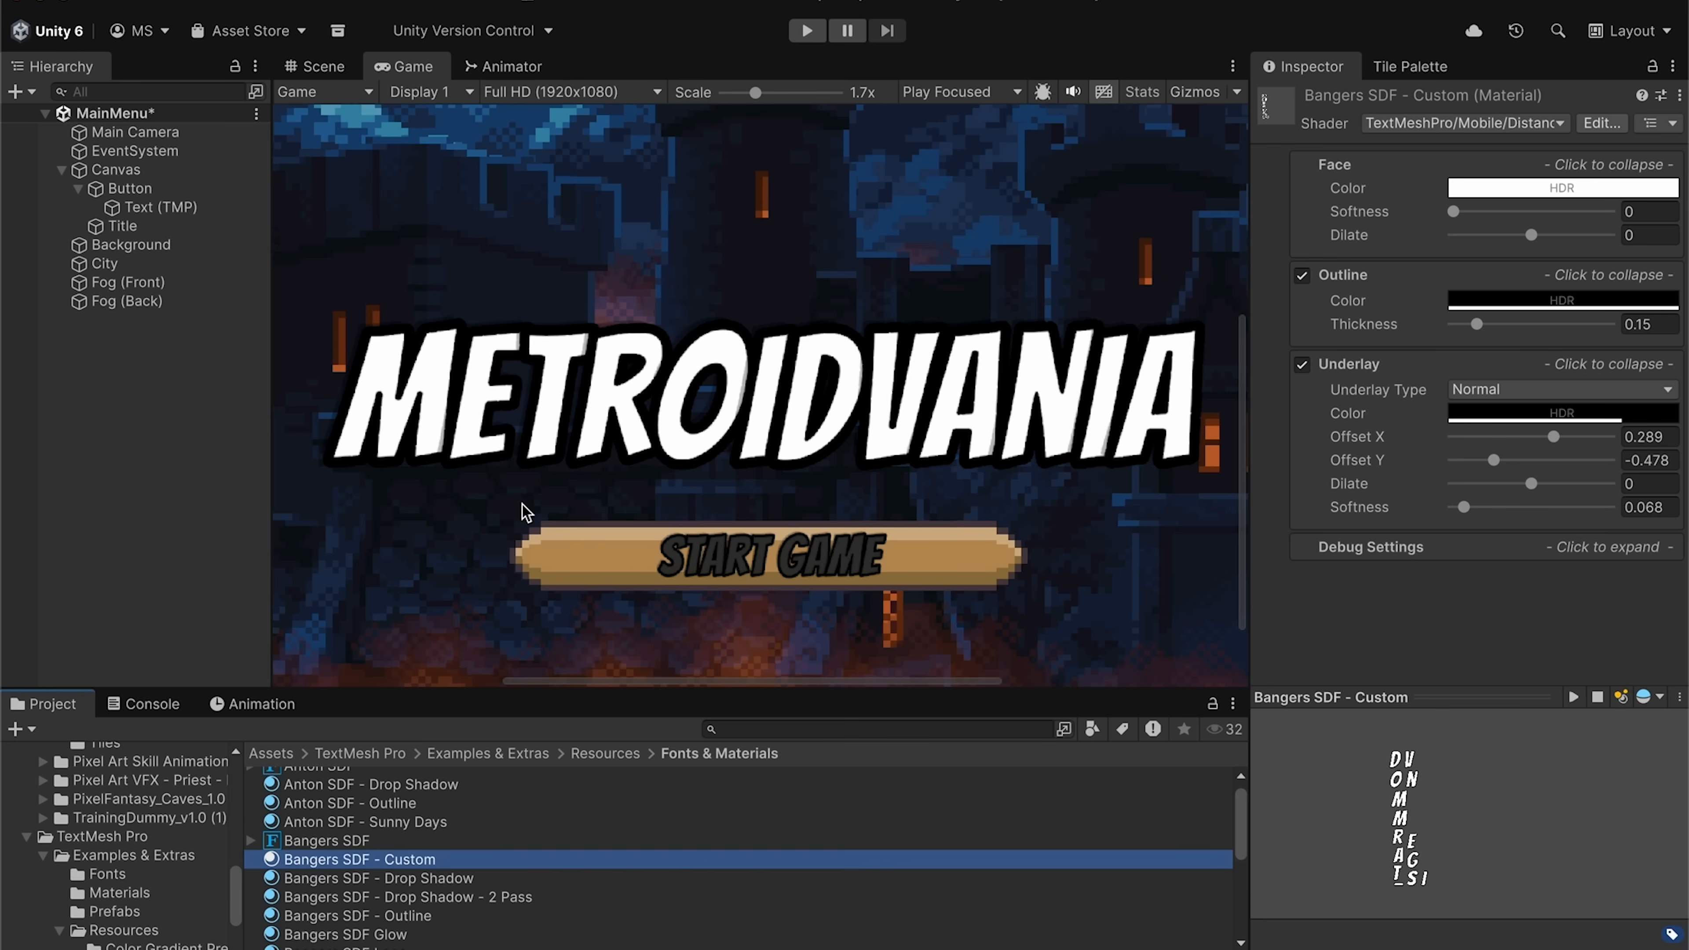
- Assign the Bangers SDF - Custom material preset to the Button's Text (TMP)
left_click(199, 211)
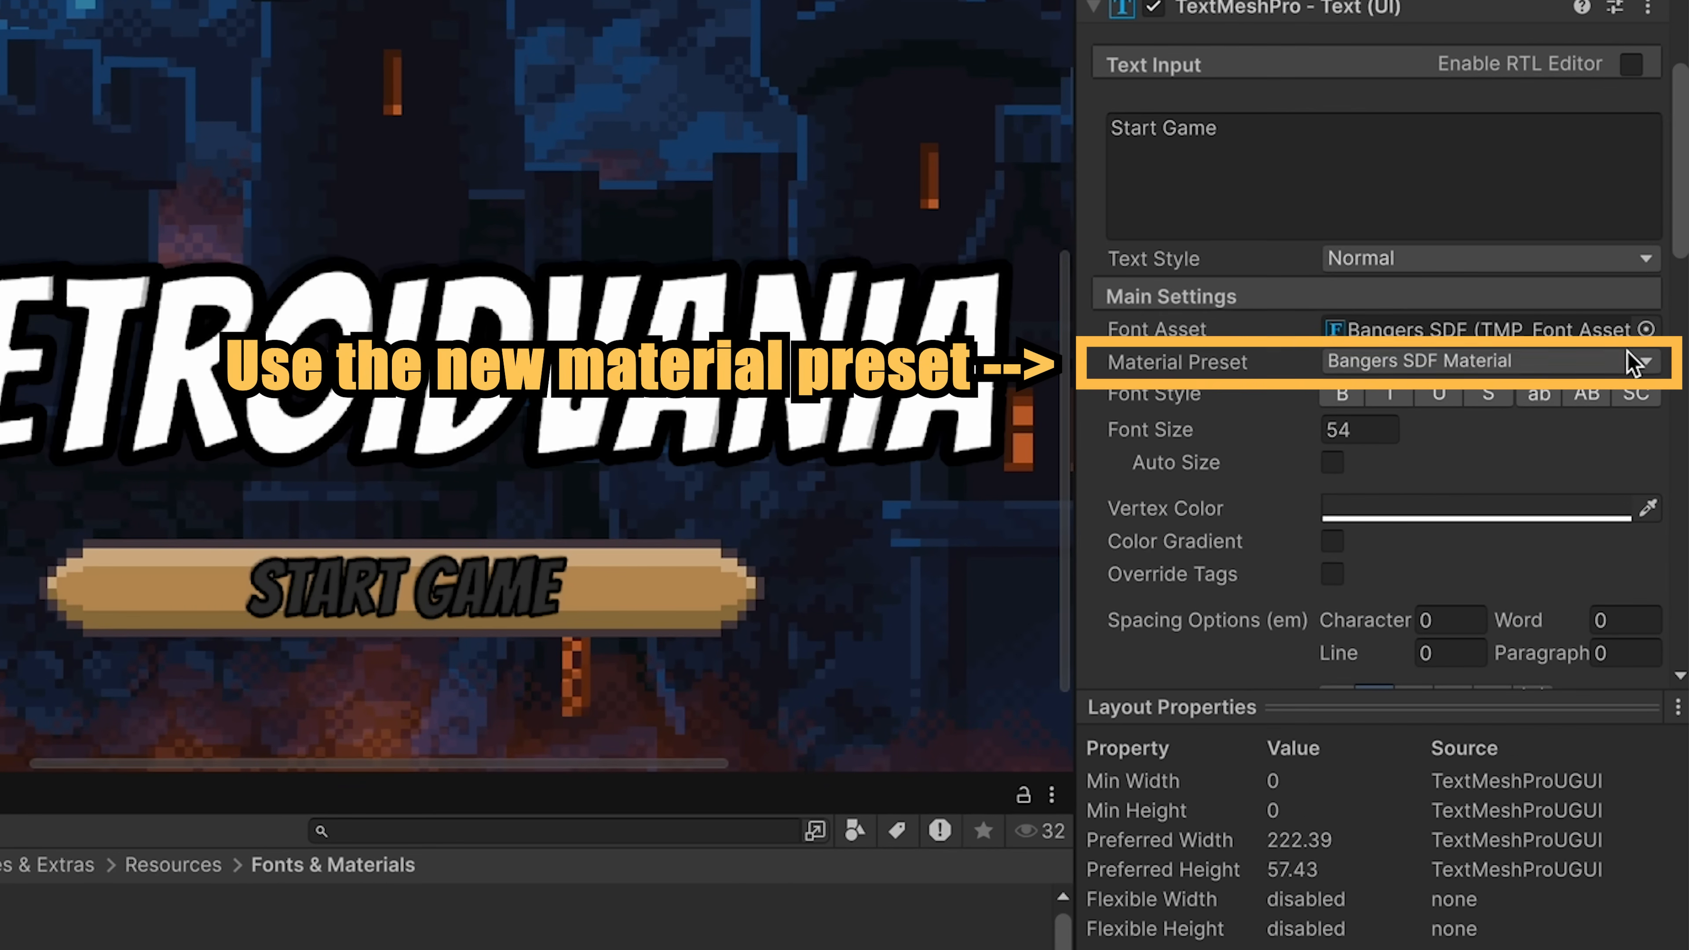
left_click(1632, 363)
left_click(1580, 456)
- Give the Bangers SDF - Custom material a white outline with thickness 0.242 and a face dilate of 0.22
scroll(1204, 443, "down", 5)
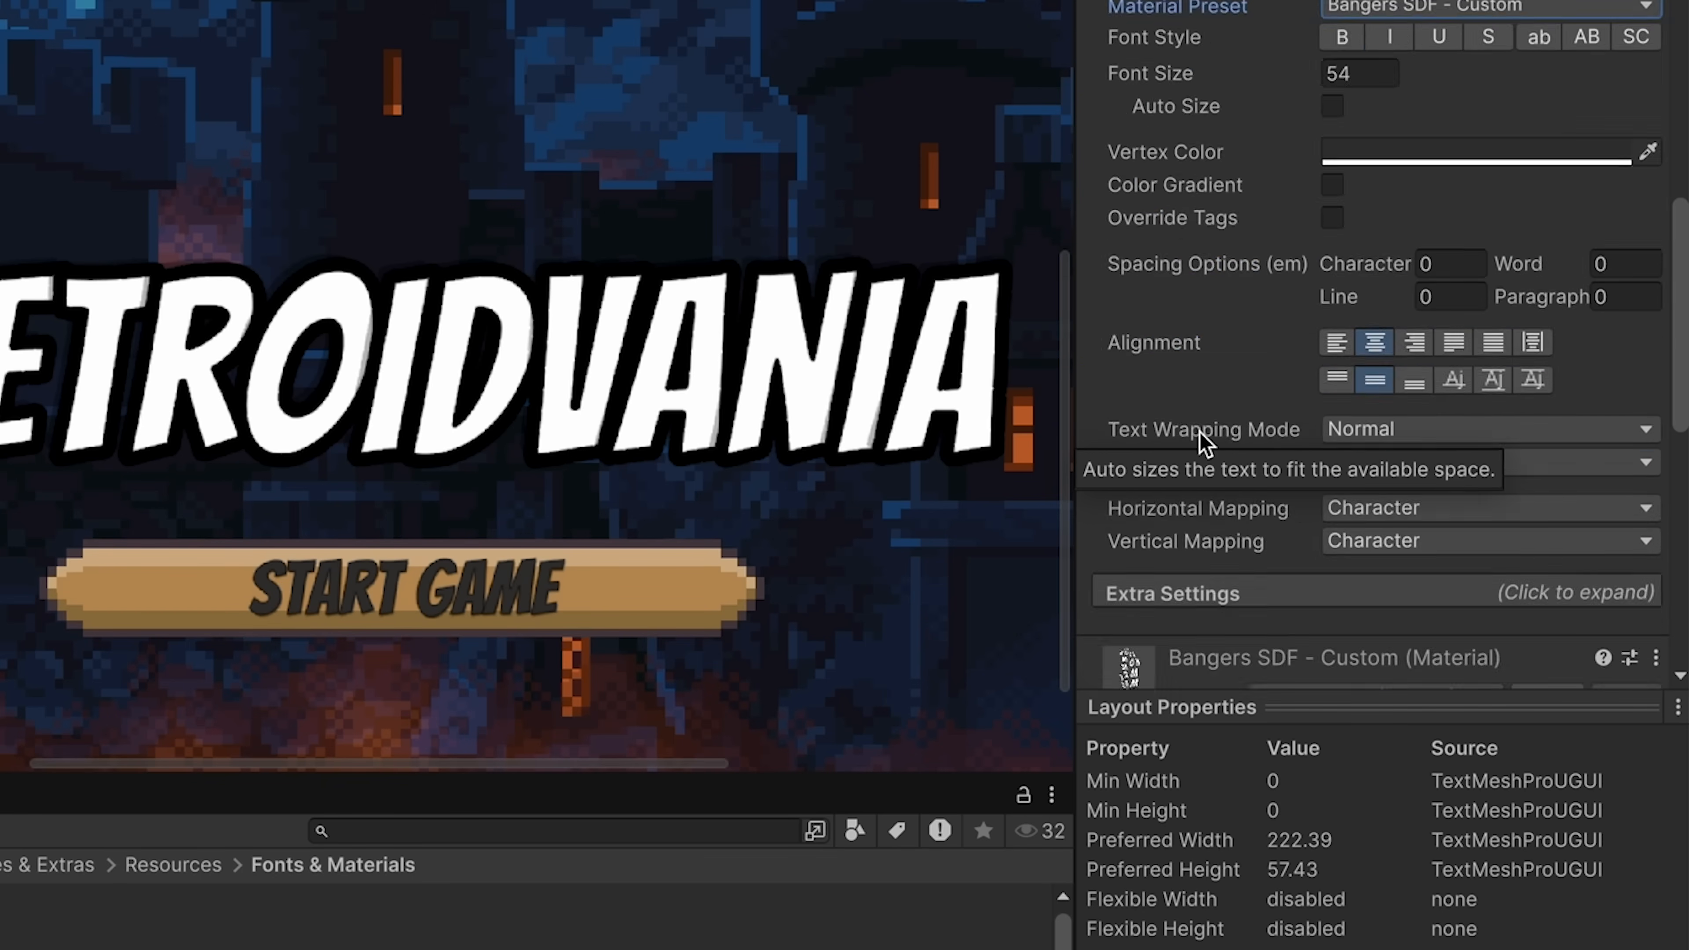
scroll(1204, 443, "down", 8)
left_click(1395, 263)
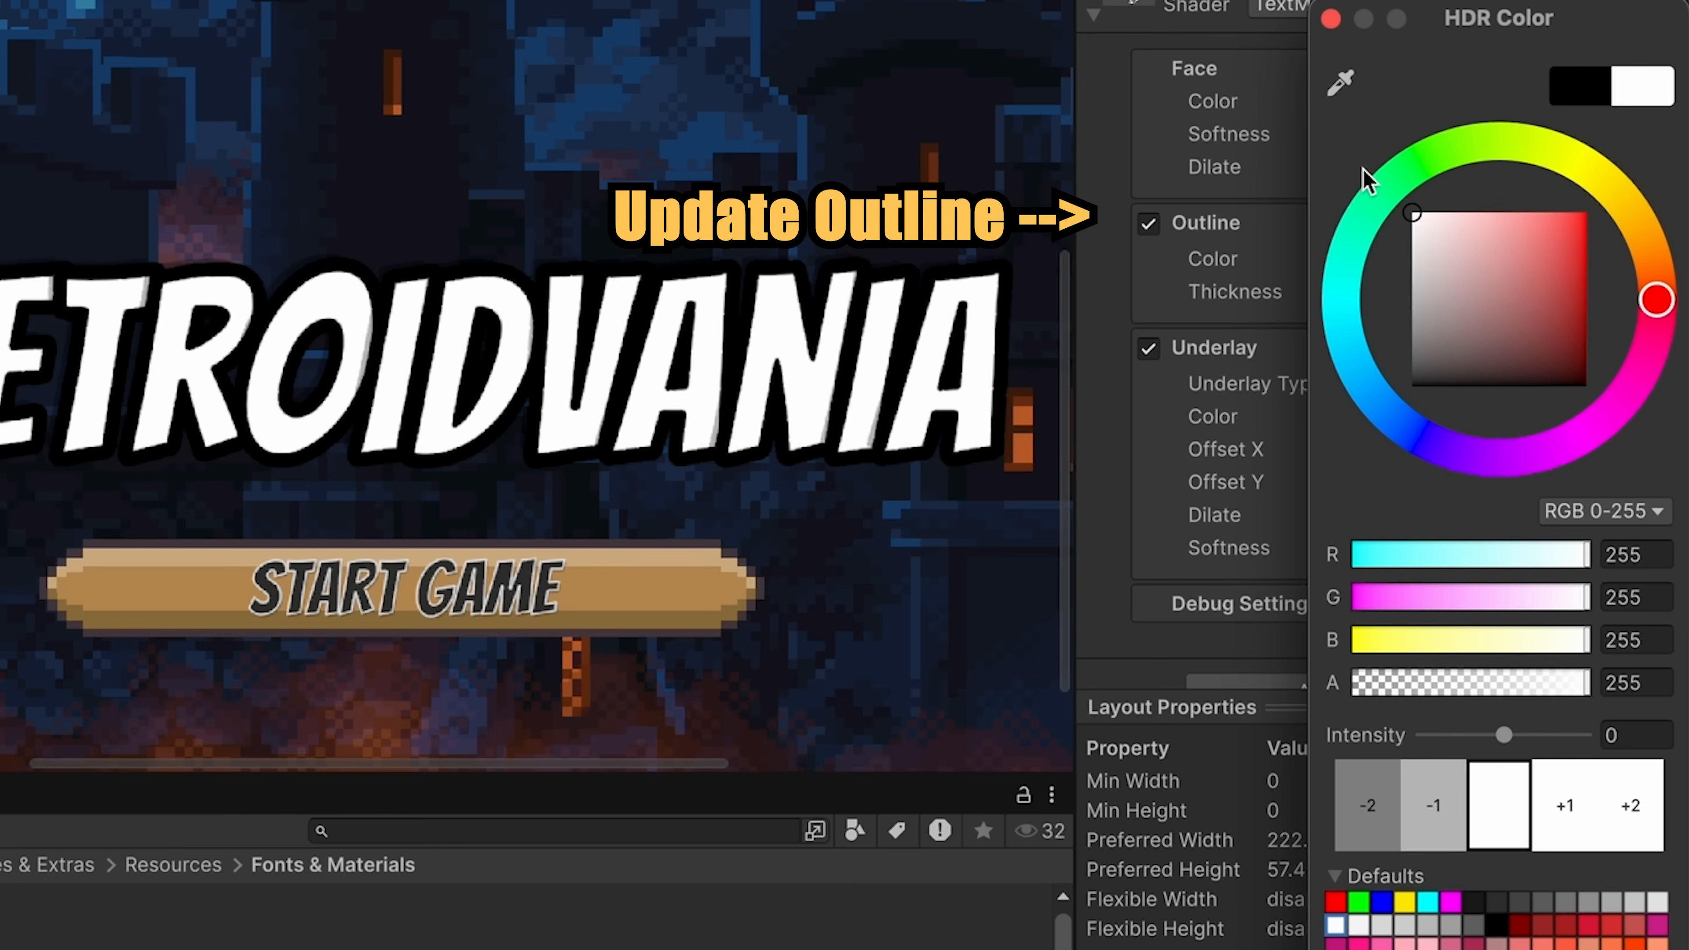
left_click(1330, 18)
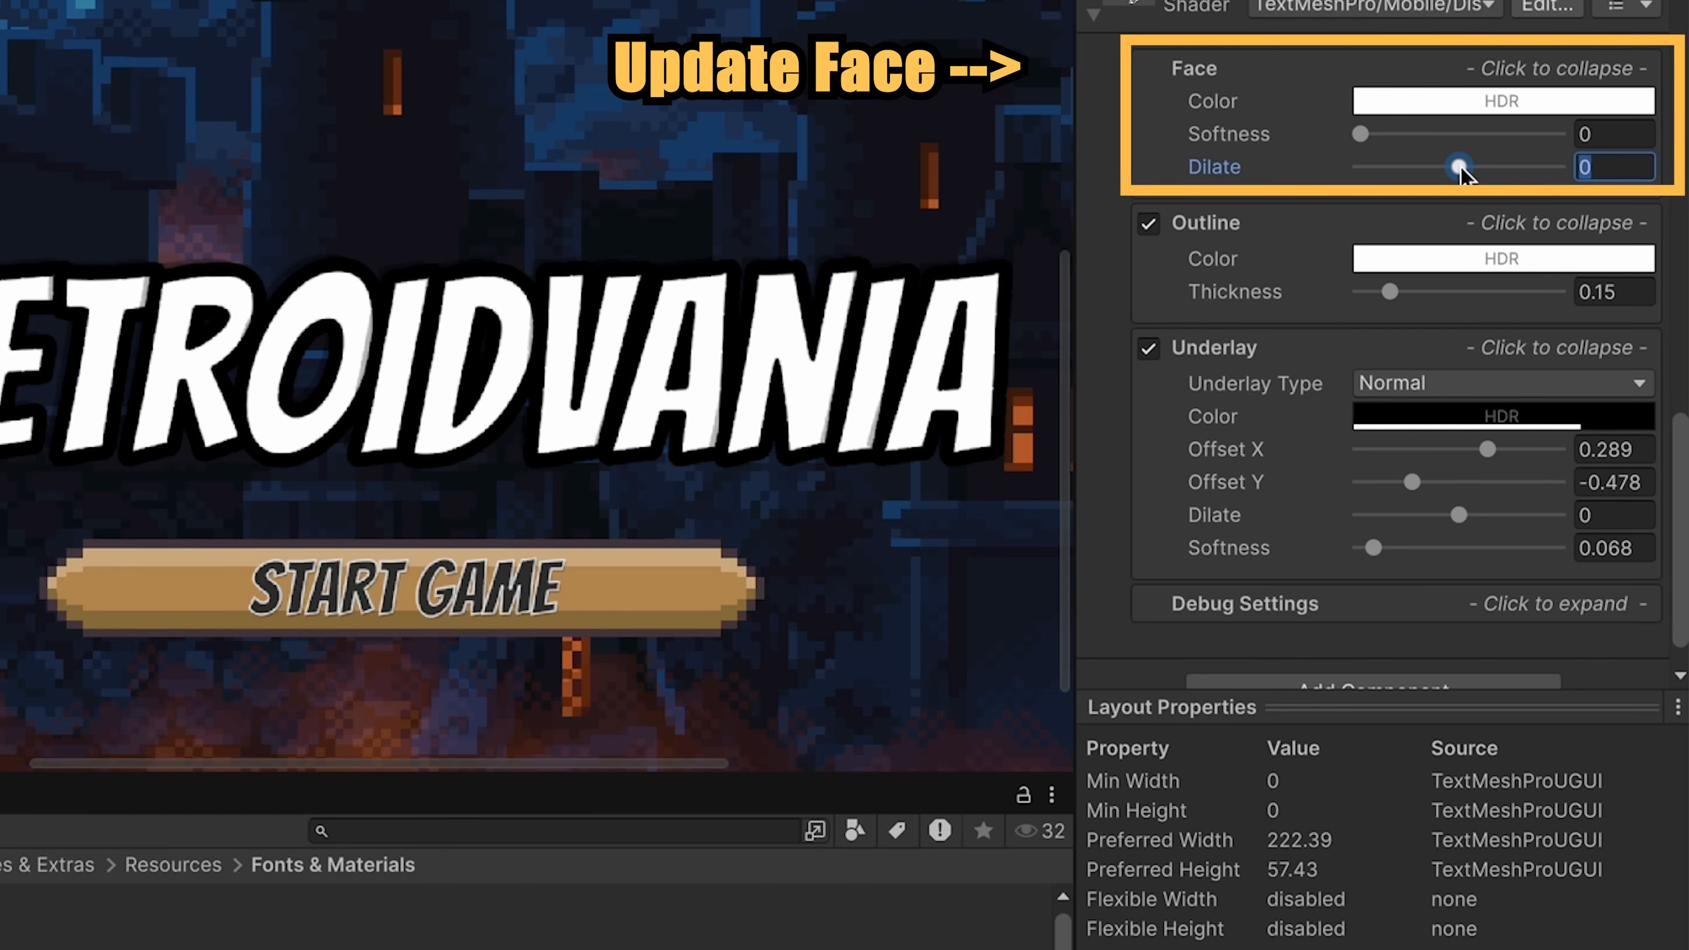
left_click_drag(1460, 172, 1483, 178)
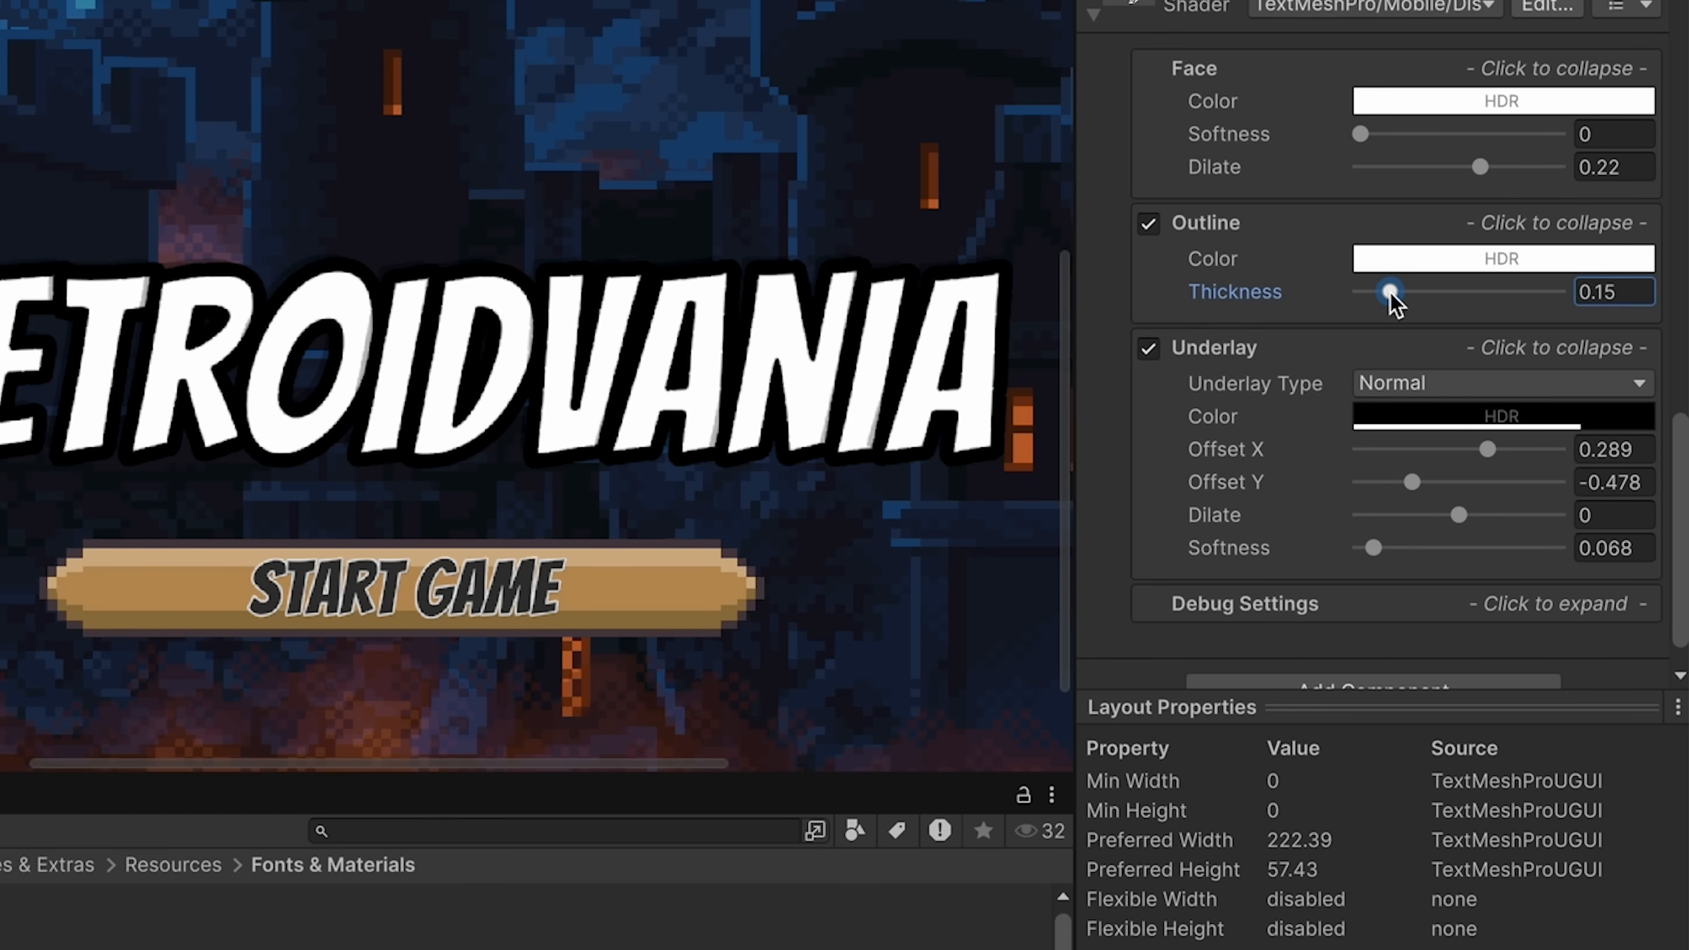
left_click_drag(1392, 304, 1412, 301)
- Set the custom material's underlay Offset Y to -1, and adjust the underlay's Offset X and Dilate
scroll(276, 639, "up", 5)
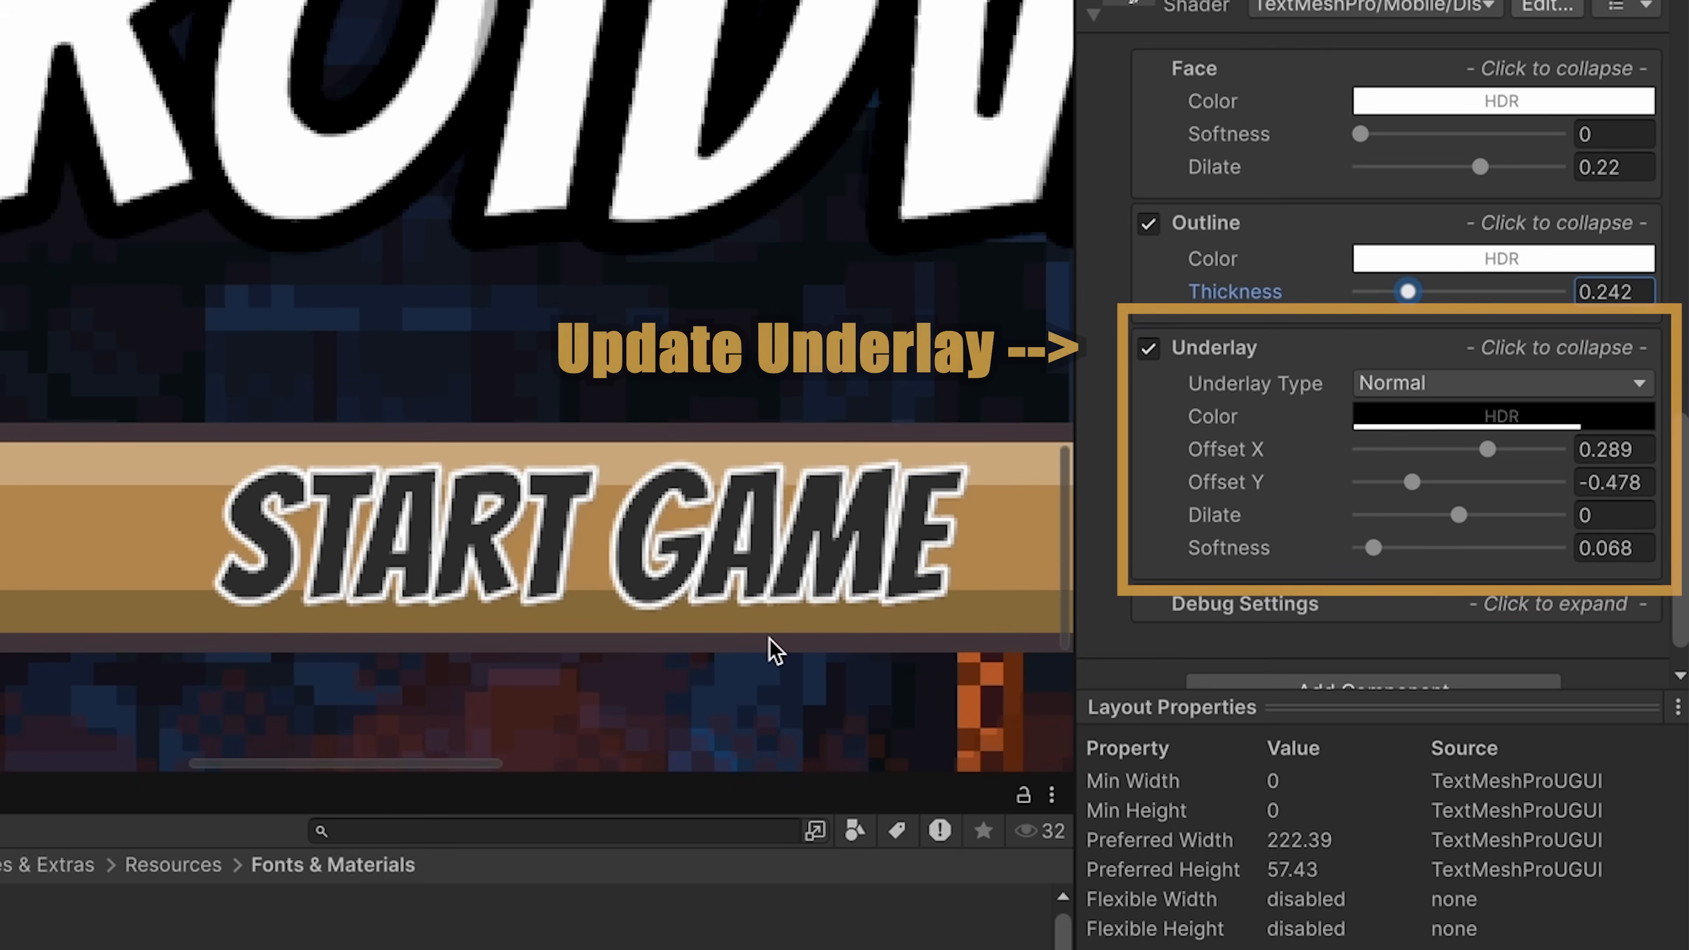
left_click_drag(1411, 482, 1274, 487)
left_click(1487, 450)
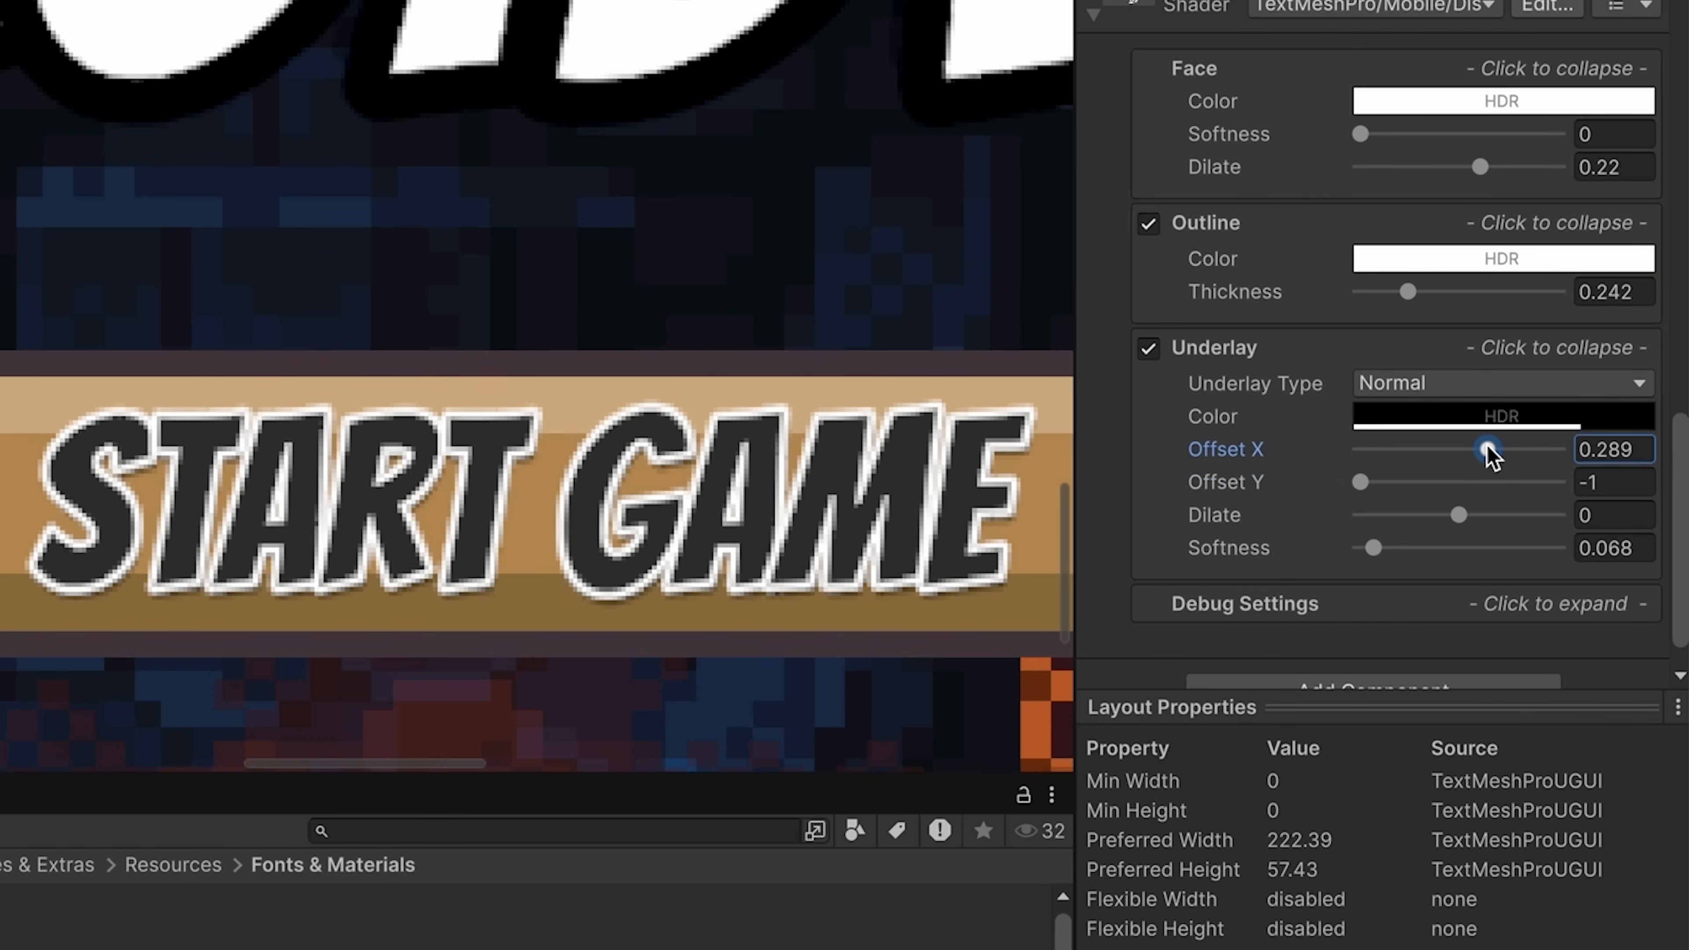
left_click_drag(1528, 452, 1404, 444)
left_click_drag(1457, 515, 1628, 490)
scroll(818, 439, "down", 4)
scroll(822, 451, "down", 5)
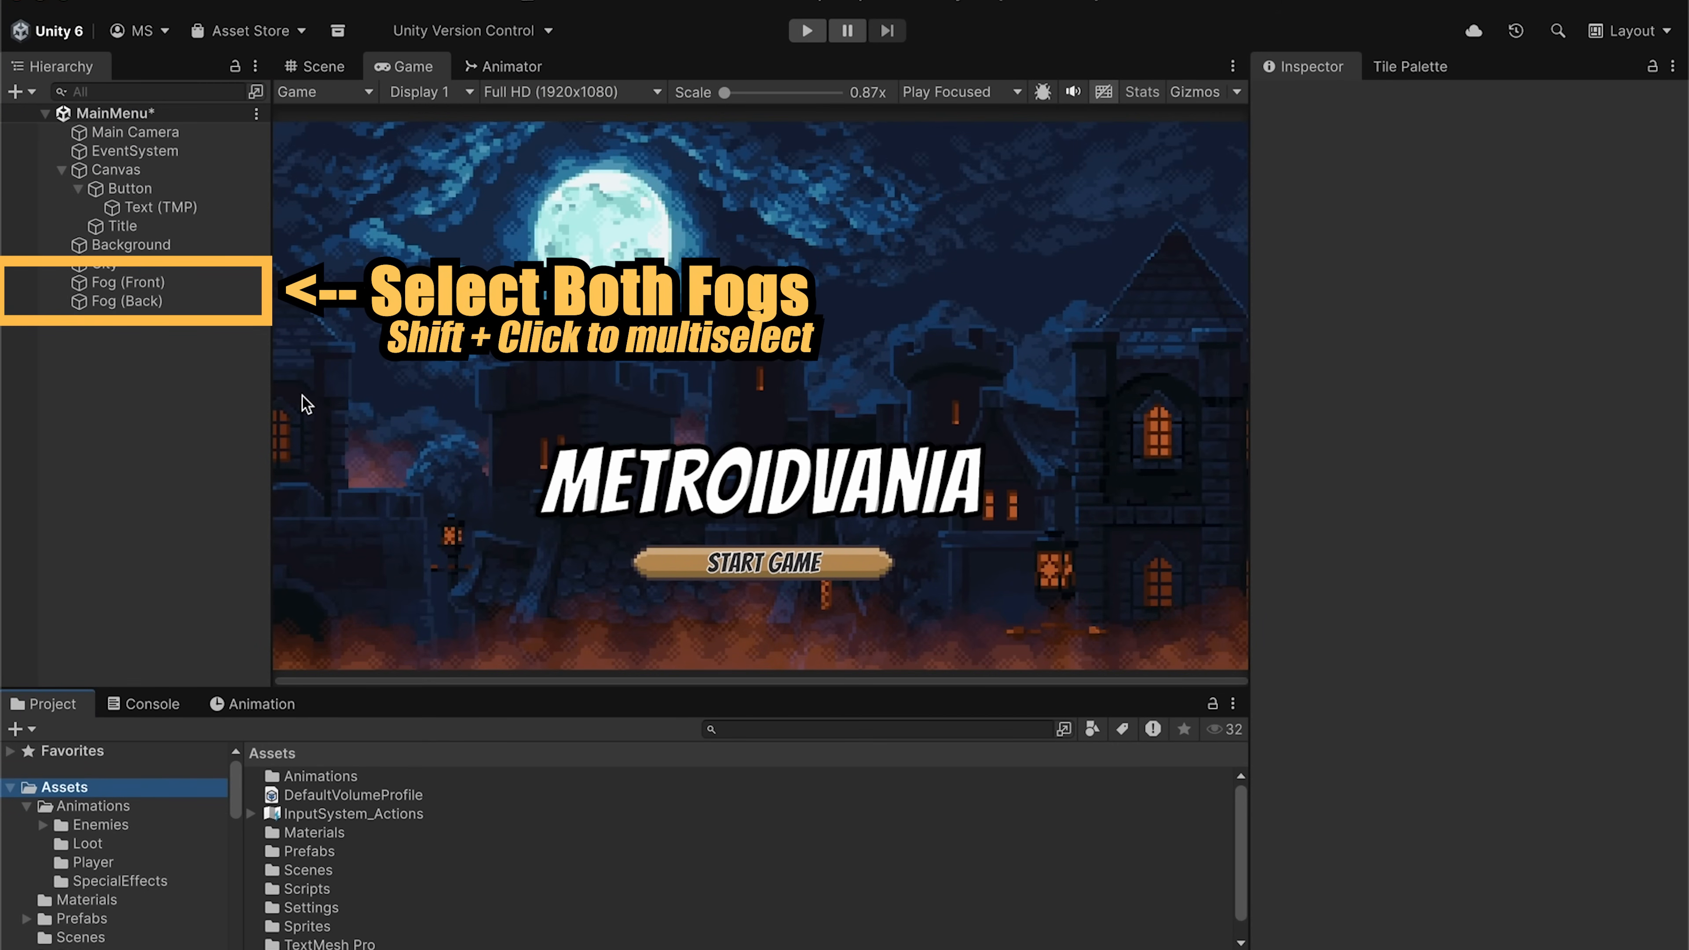
- Group Fog (Front) and Fog (Back) under a new empty parent named Fog
left_click(177, 304)
left_click(176, 290, "shift")
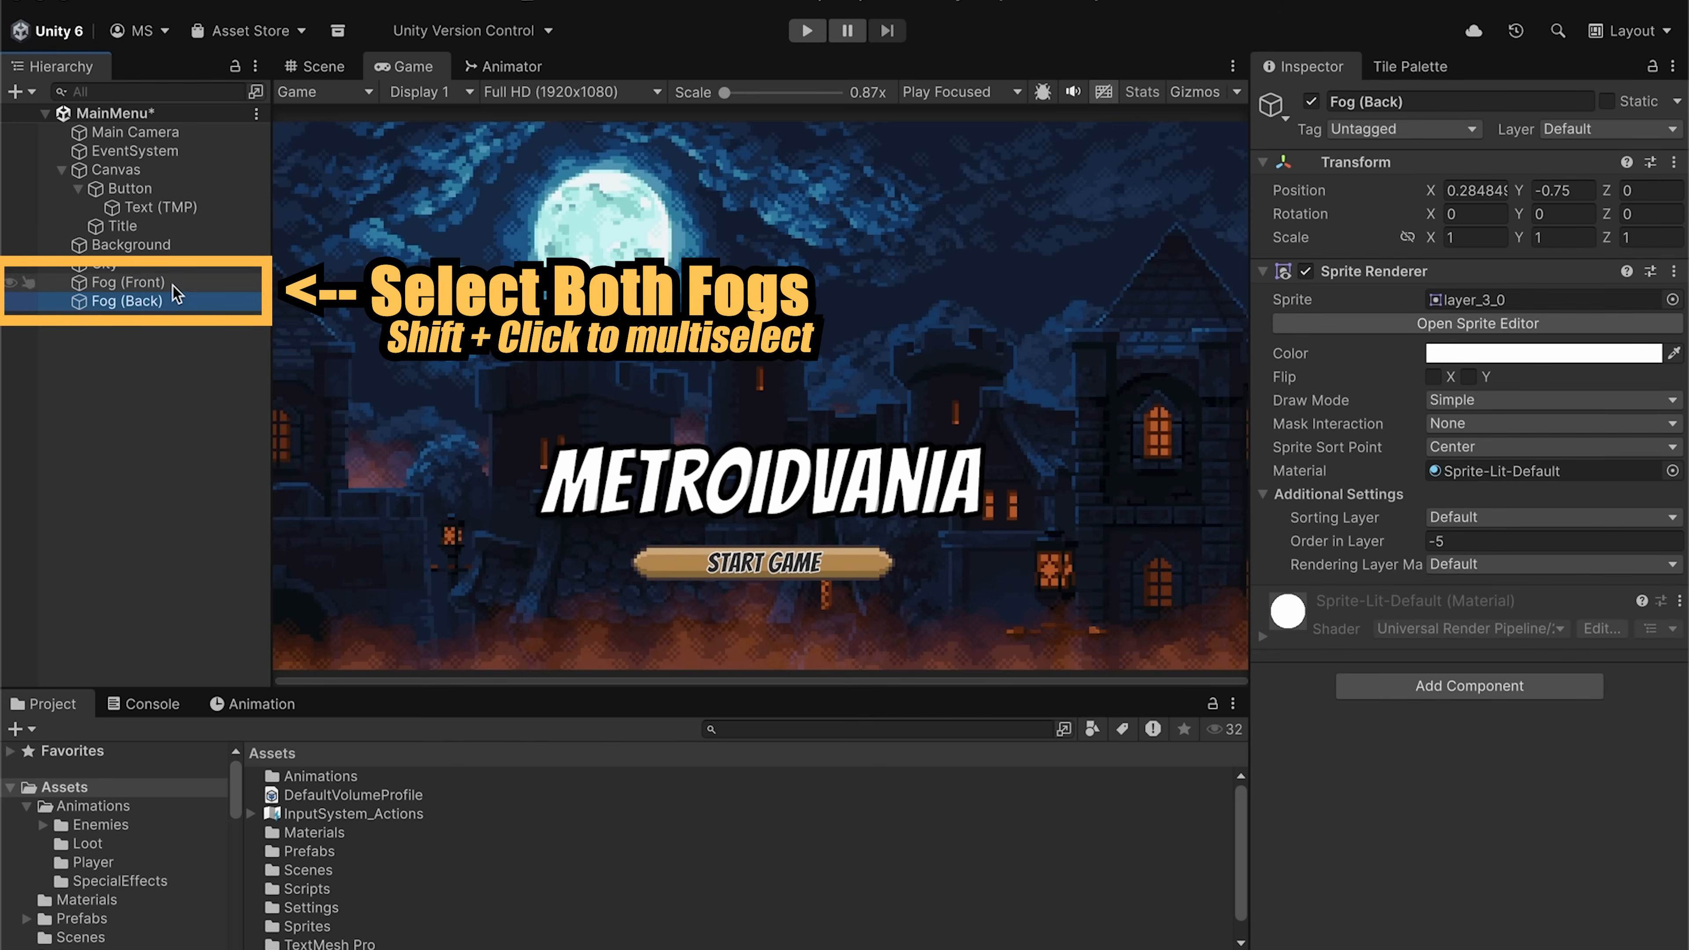
right_click(177, 293)
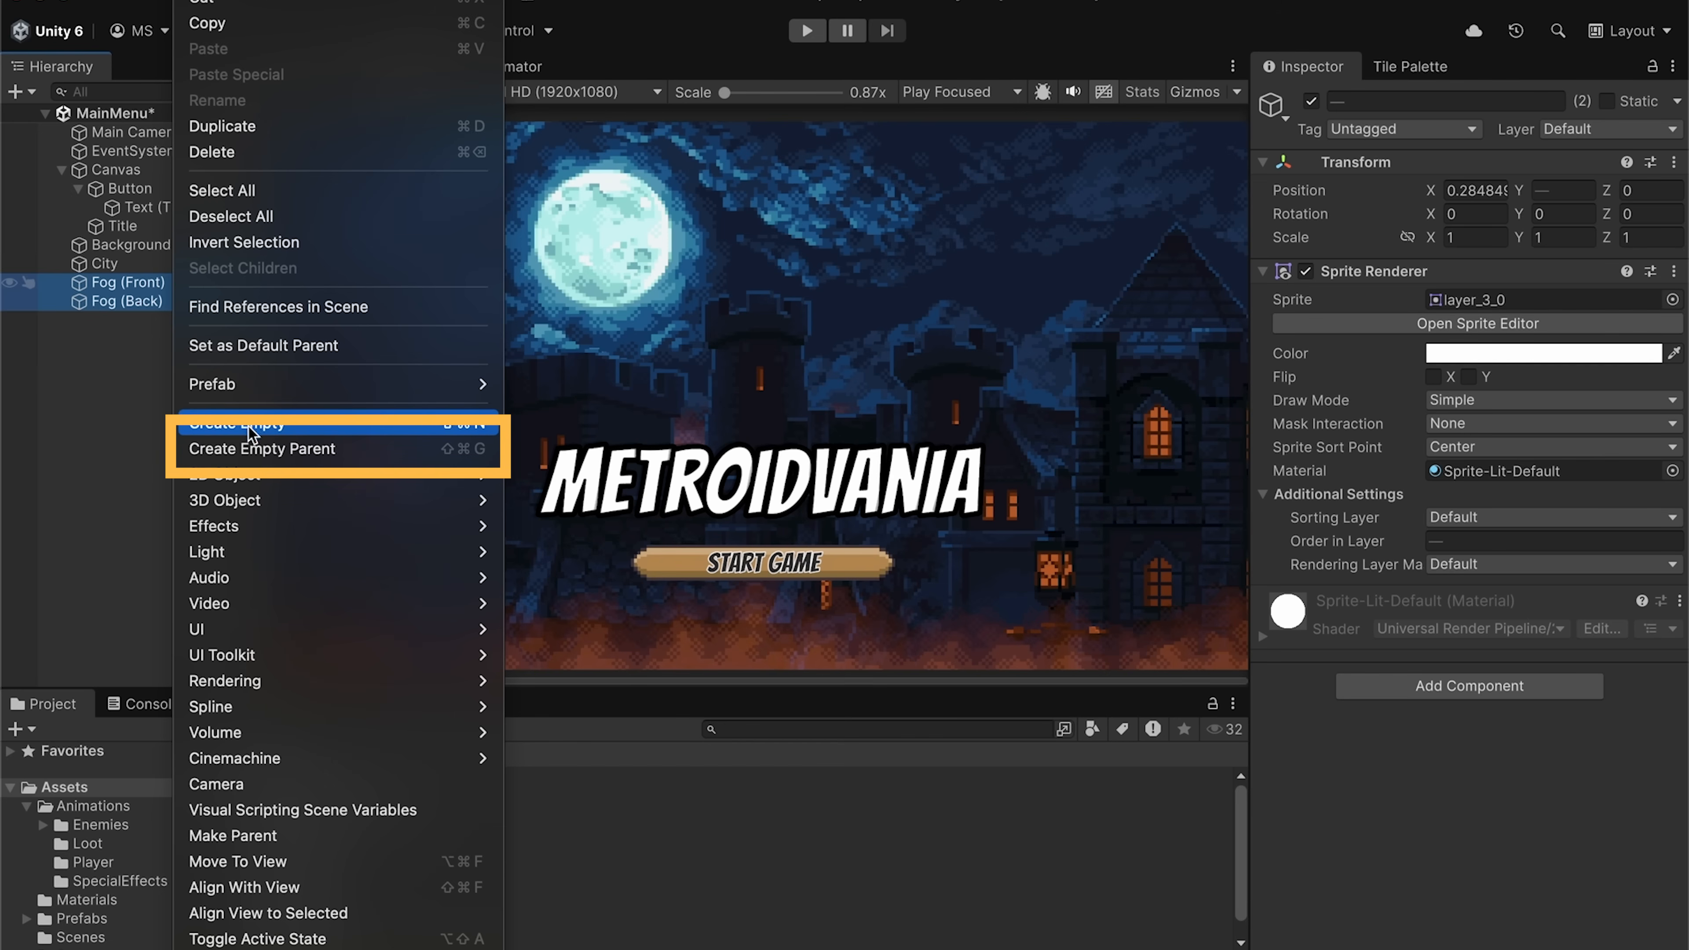
left_click(250, 450)
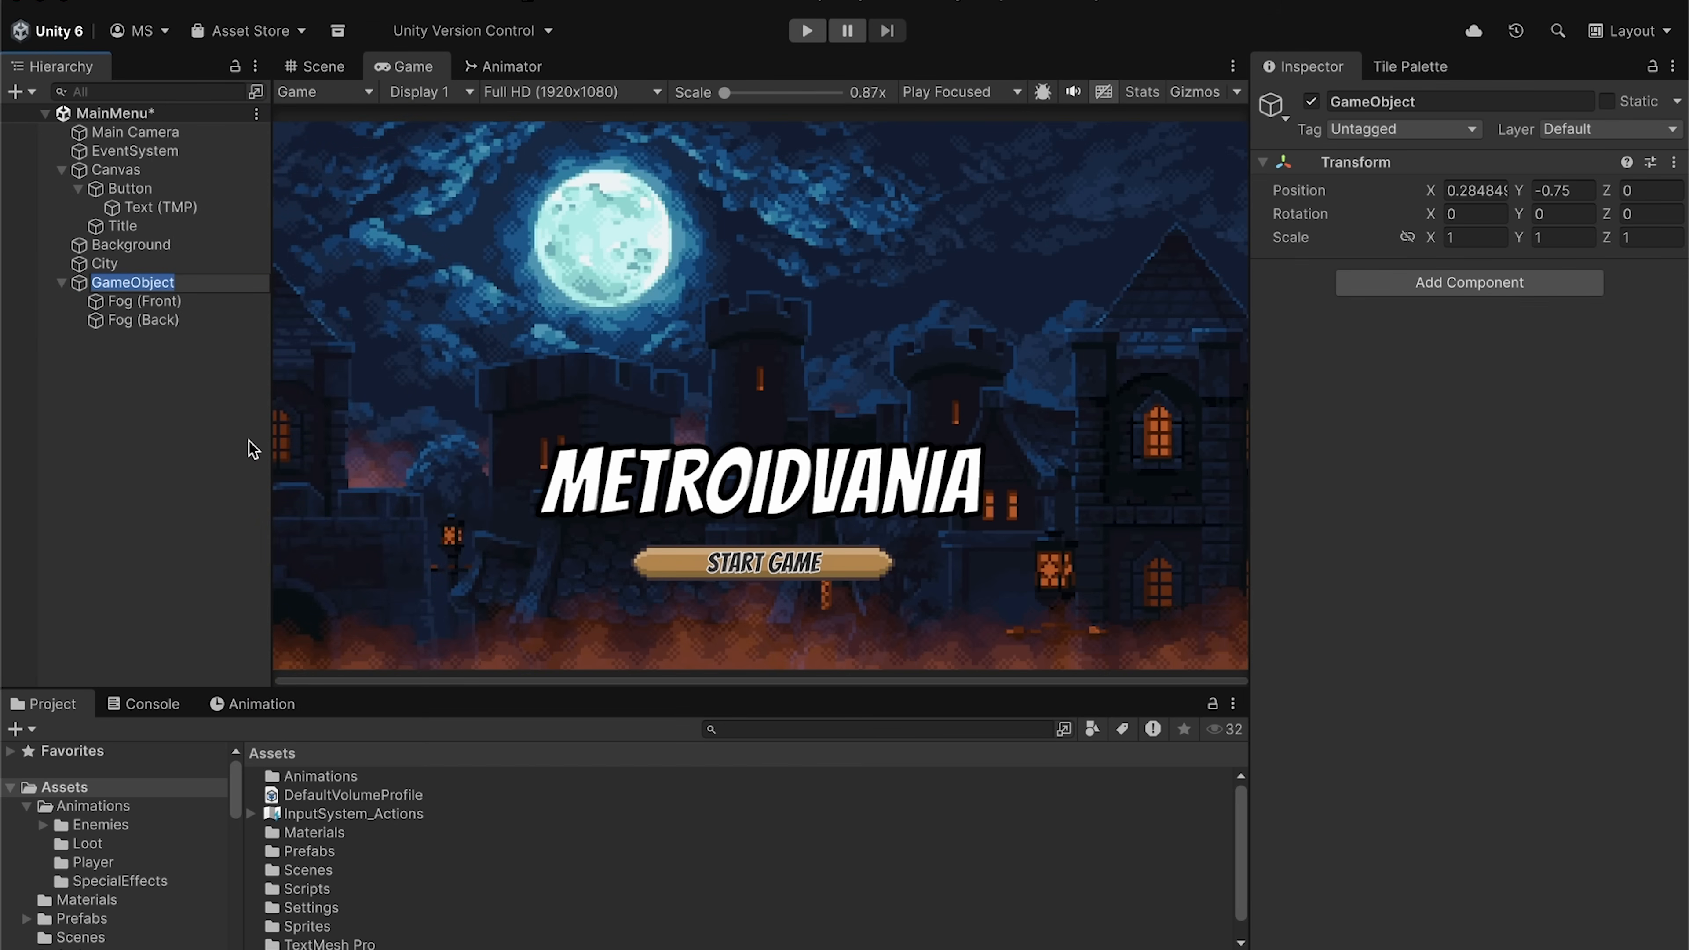
type("Fog")
key("Return")
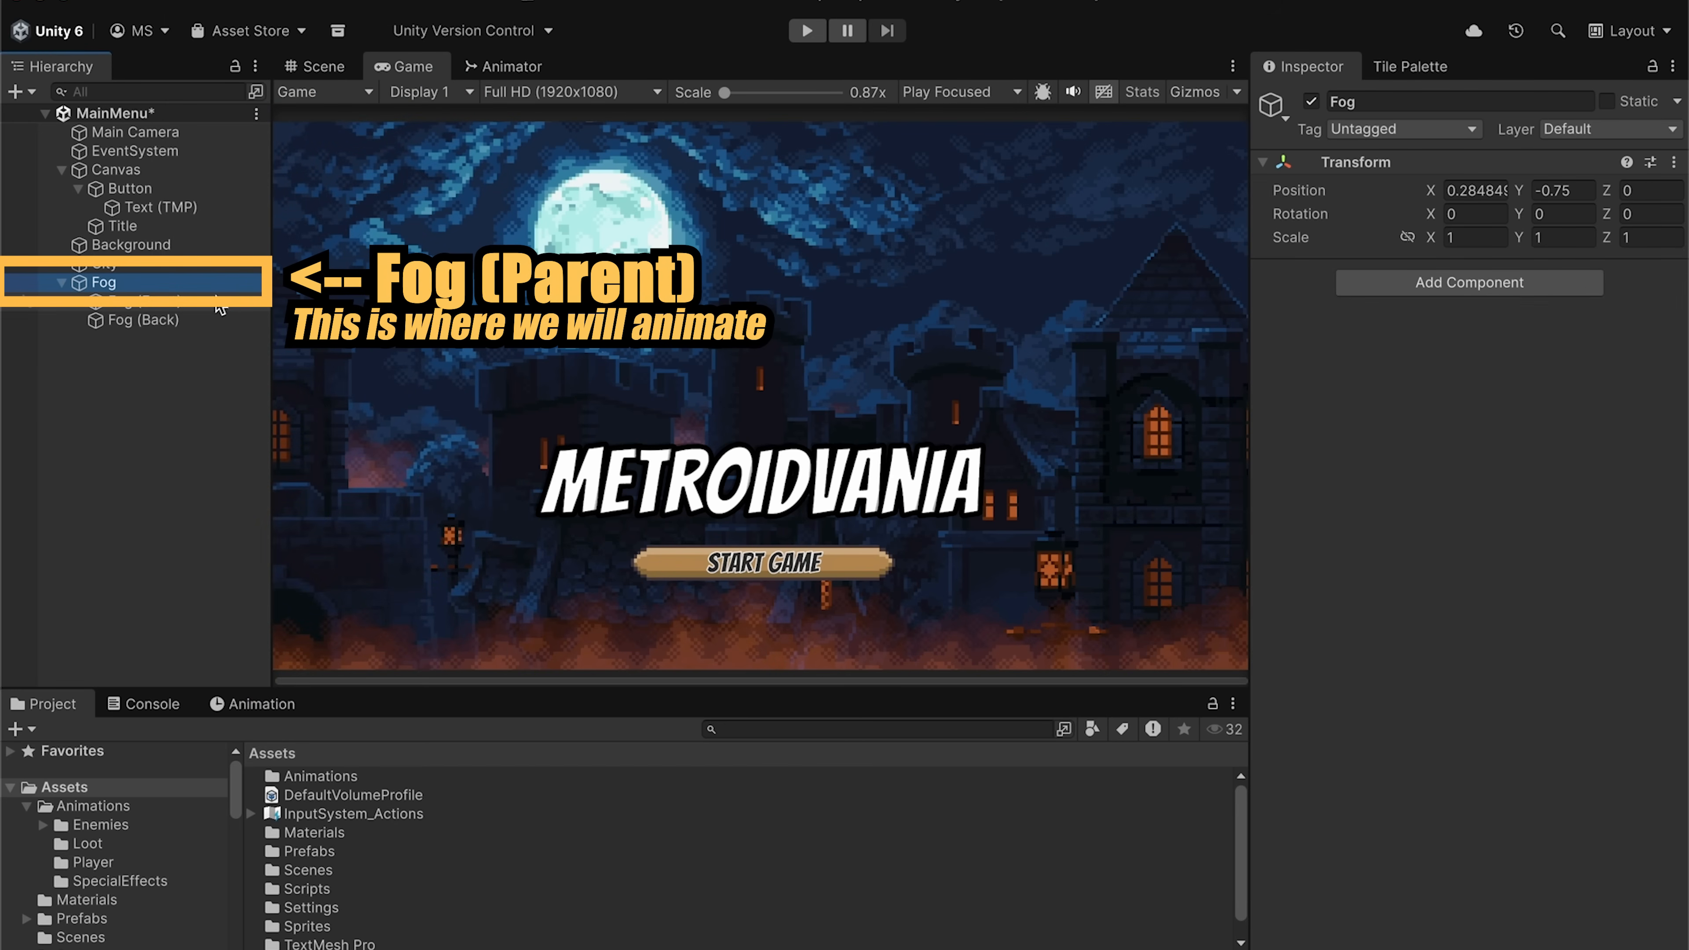
- Start a new animation clip for the Fog parent and create a folder named UI Animations inside Assets/Animations for it
left_click(266, 703)
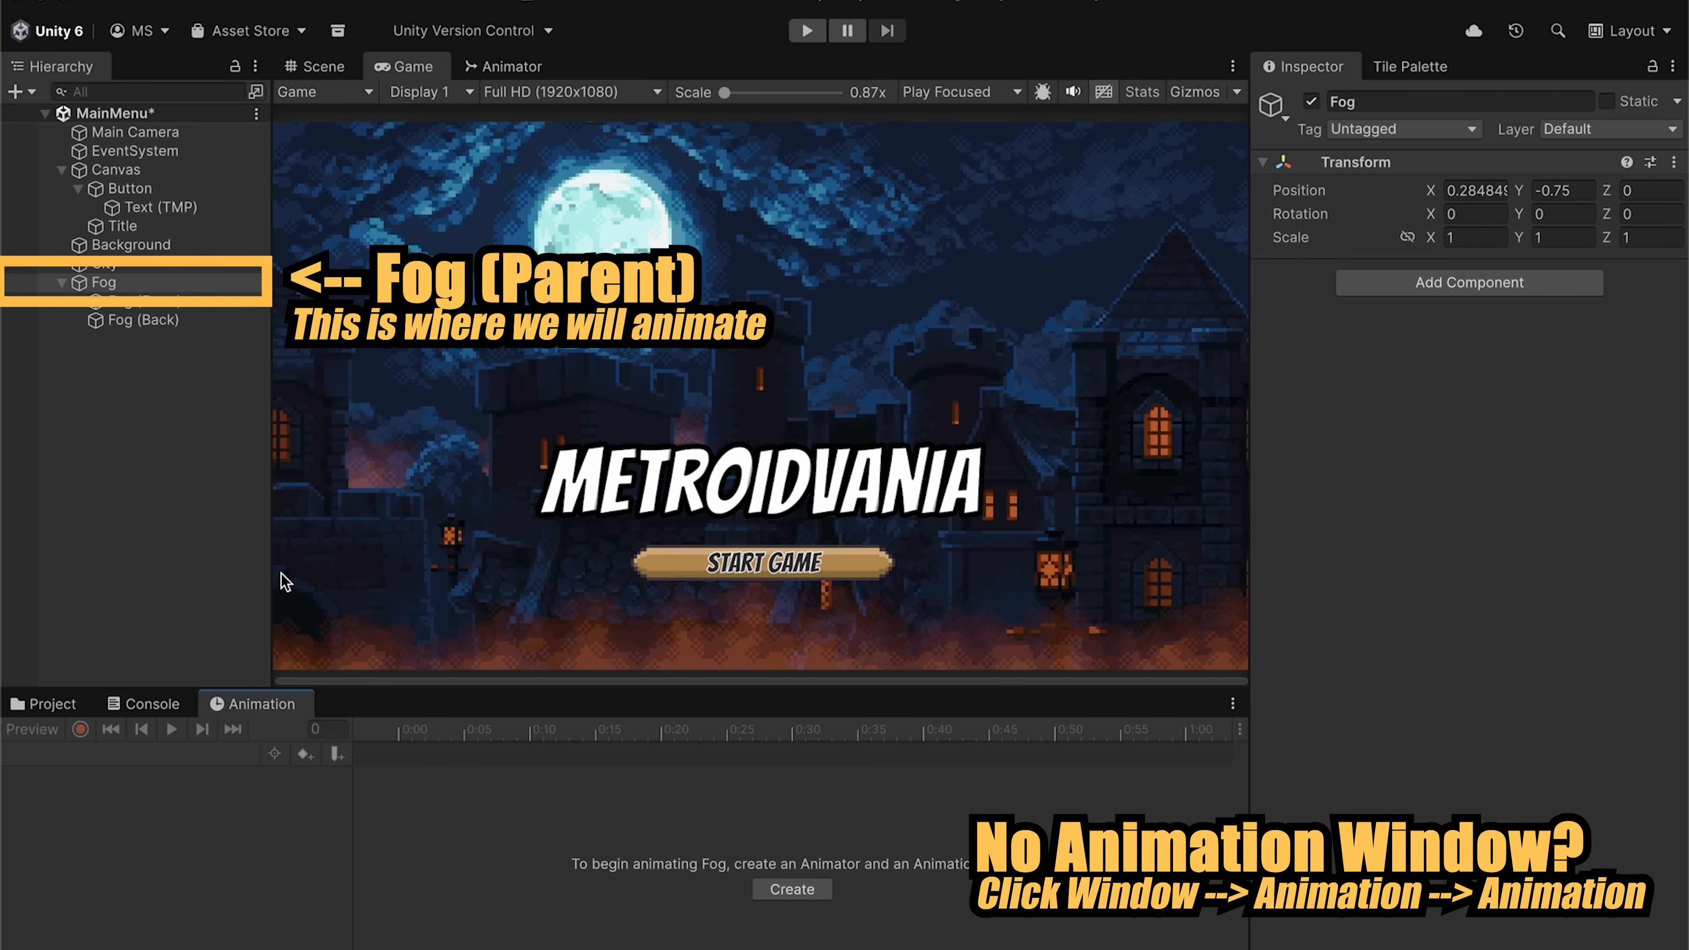
left_click(789, 888)
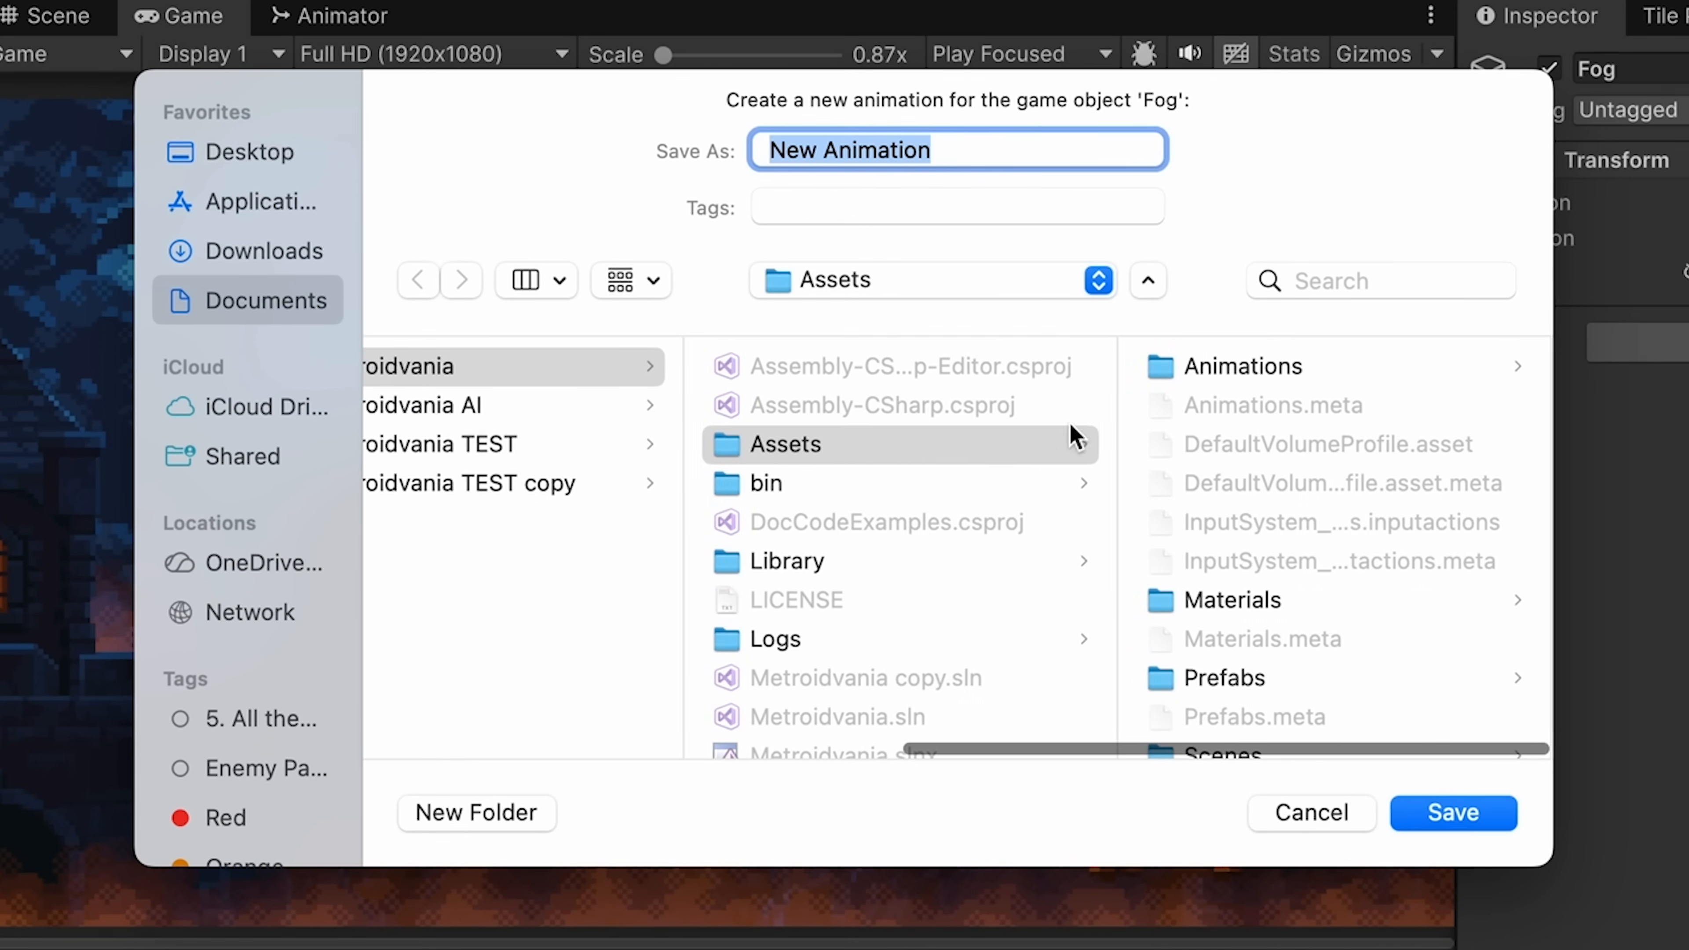
left_click(1200, 365)
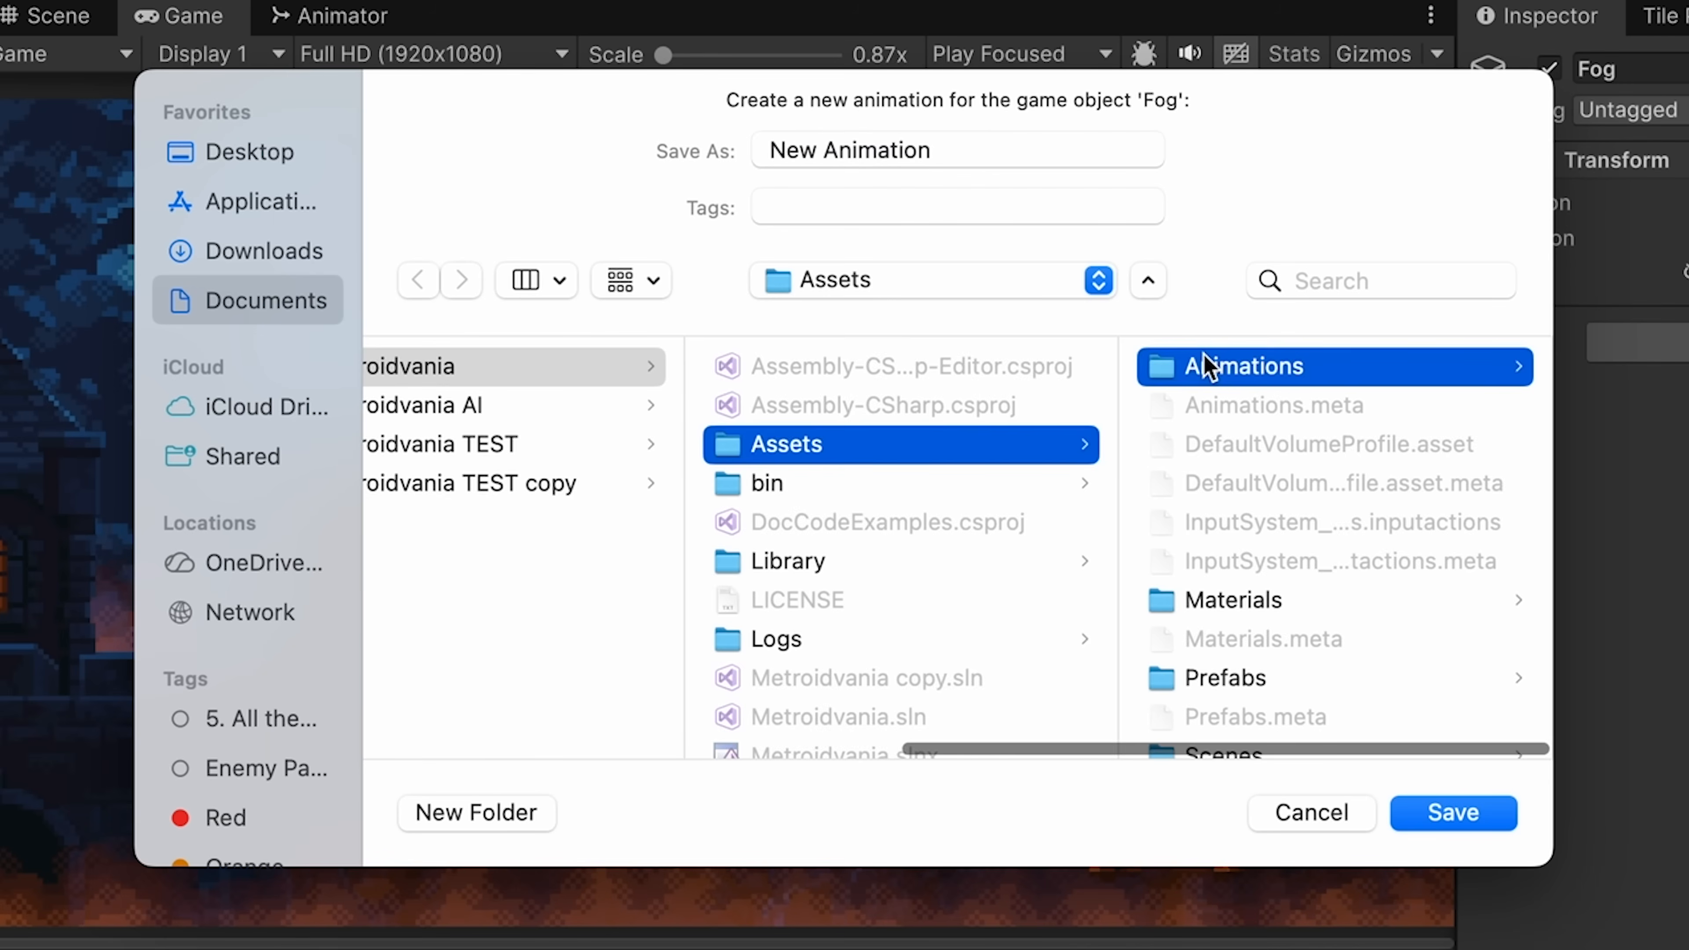
left_click(476, 812)
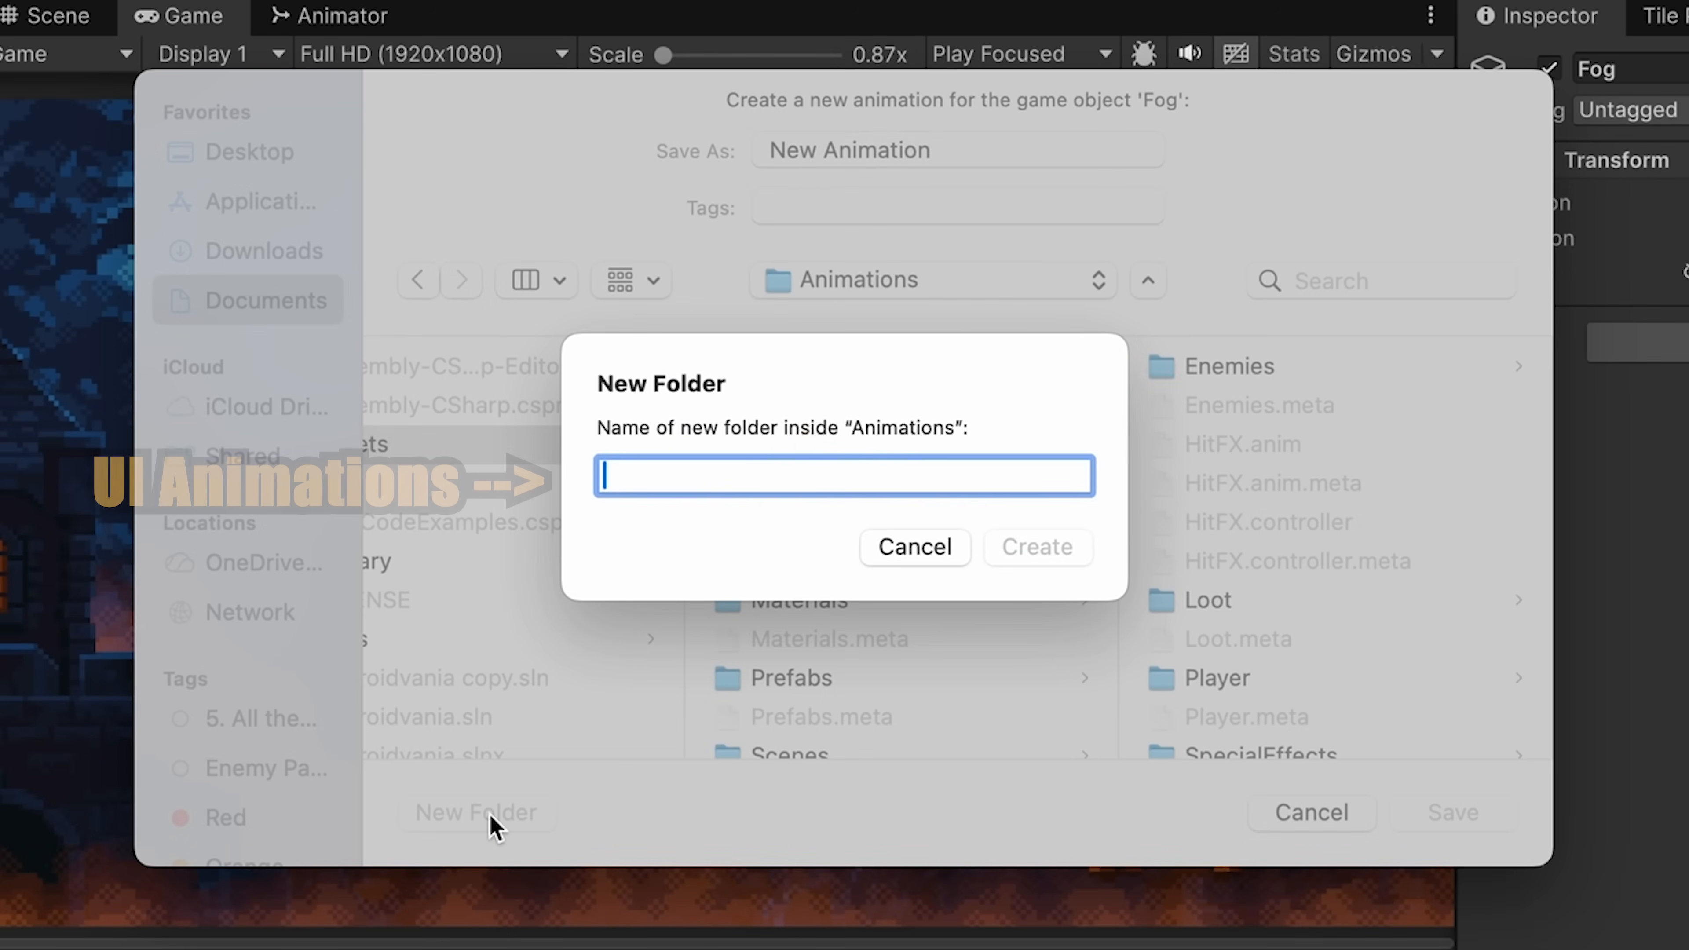
type("UI Animations")
key("Return")
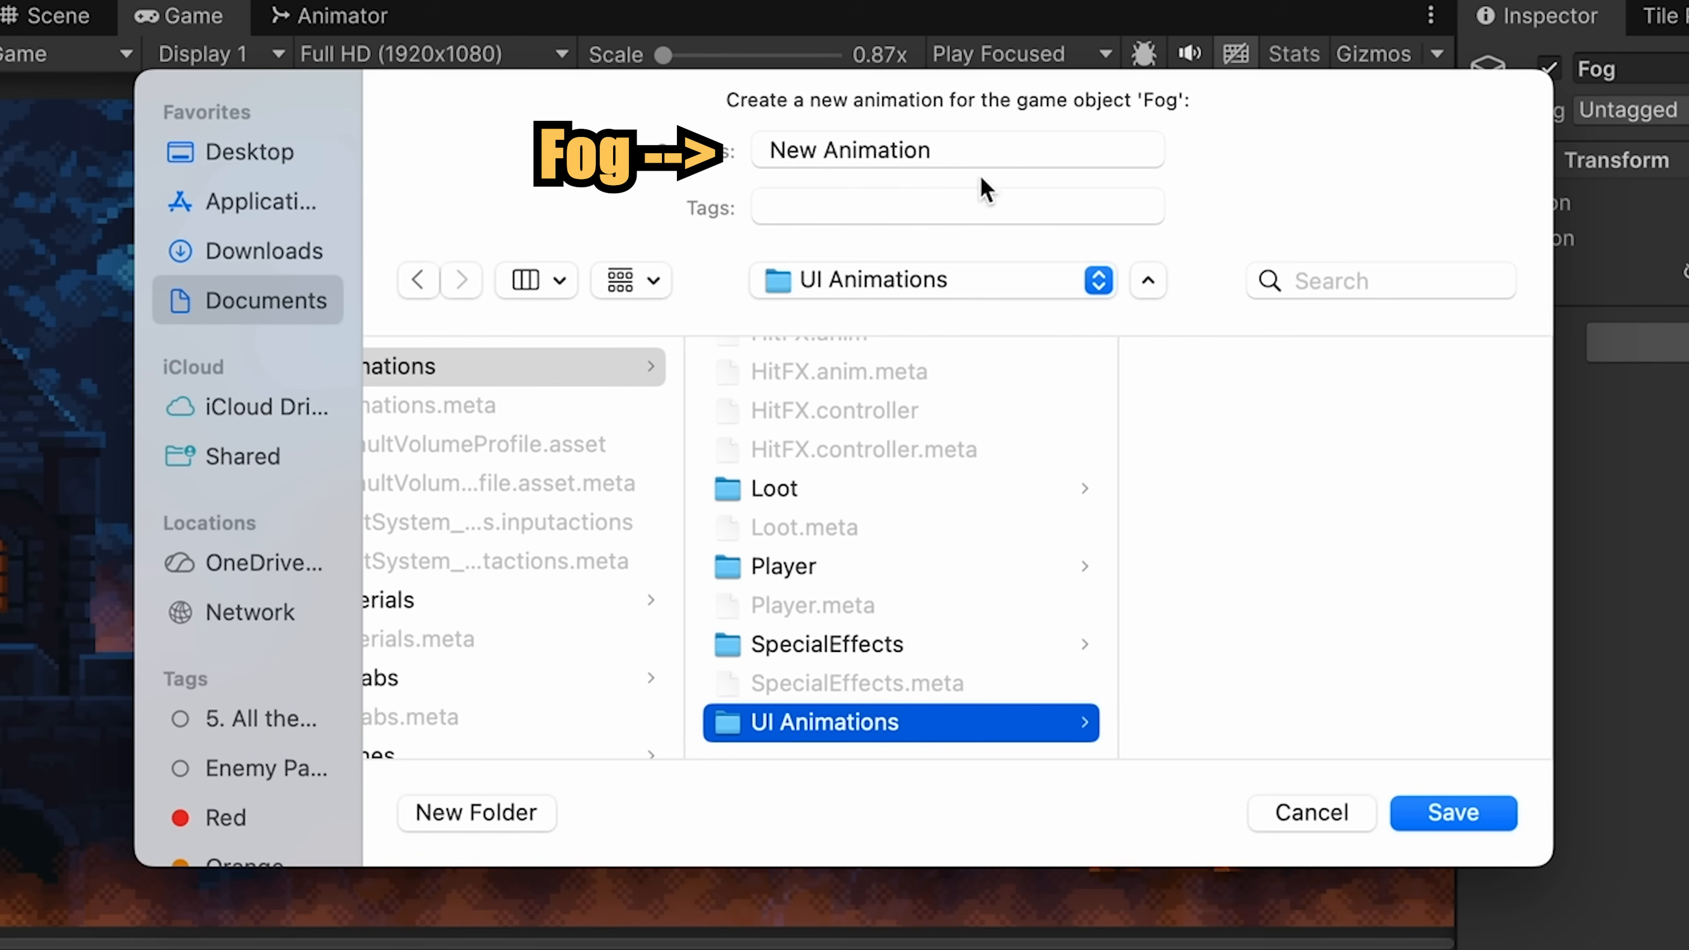
- Save the new animation clip as Fog in the UI Animations folder
left_click(967, 148)
triple_click(967, 148)
type("Fog")
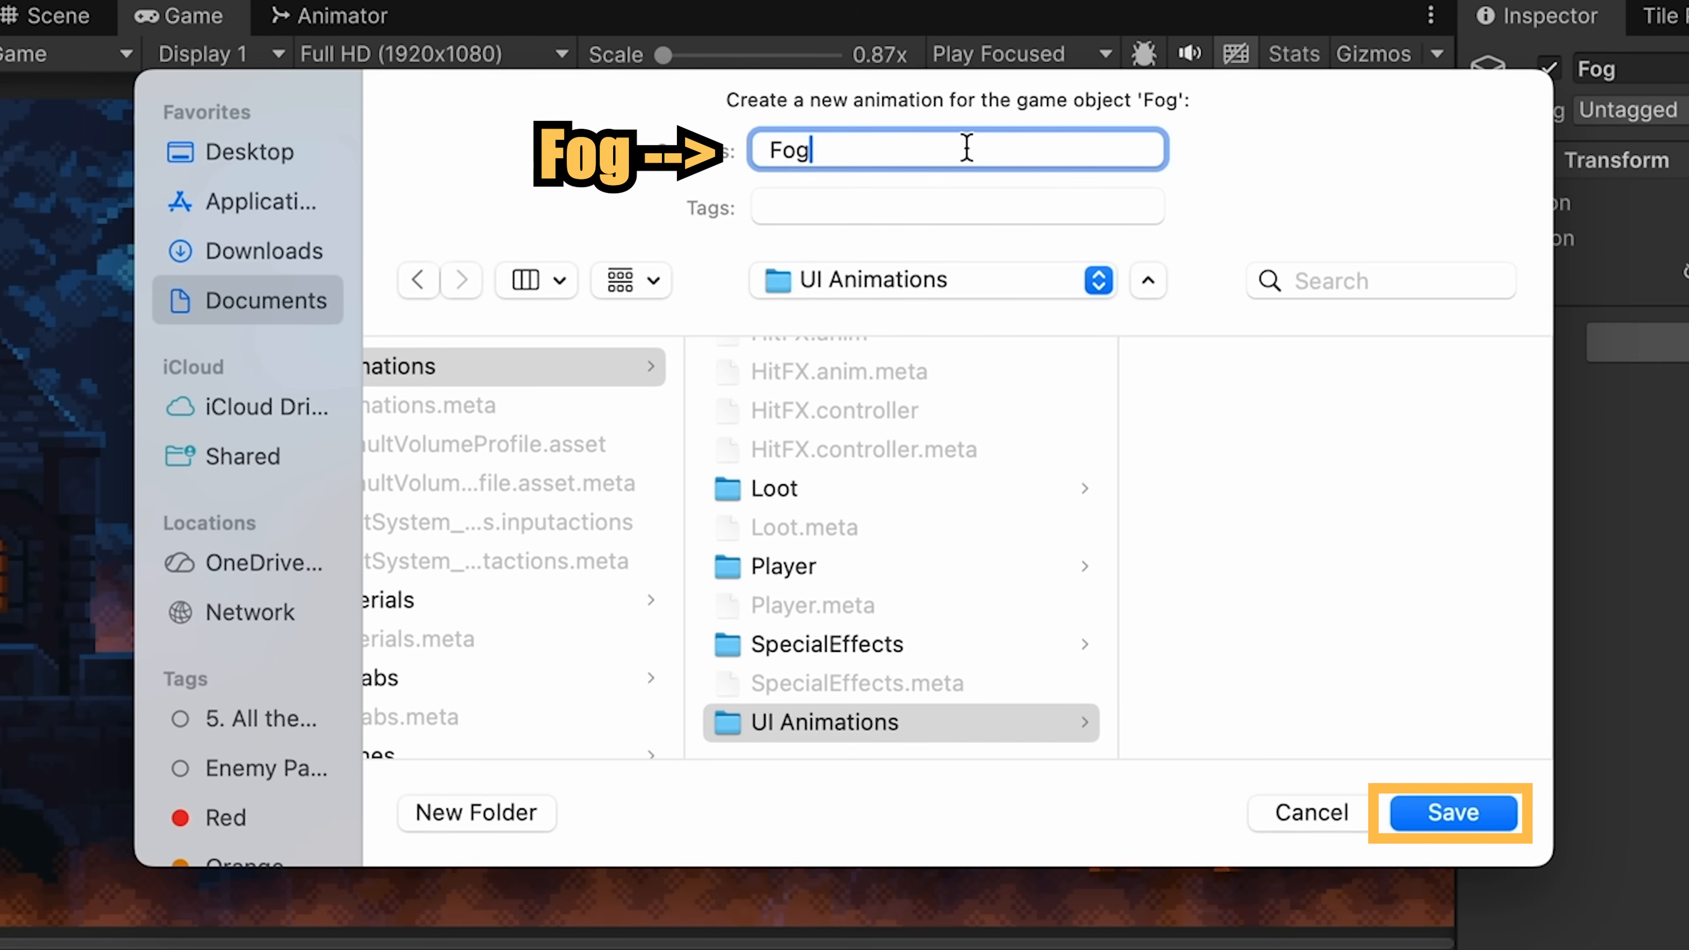
key("Return")
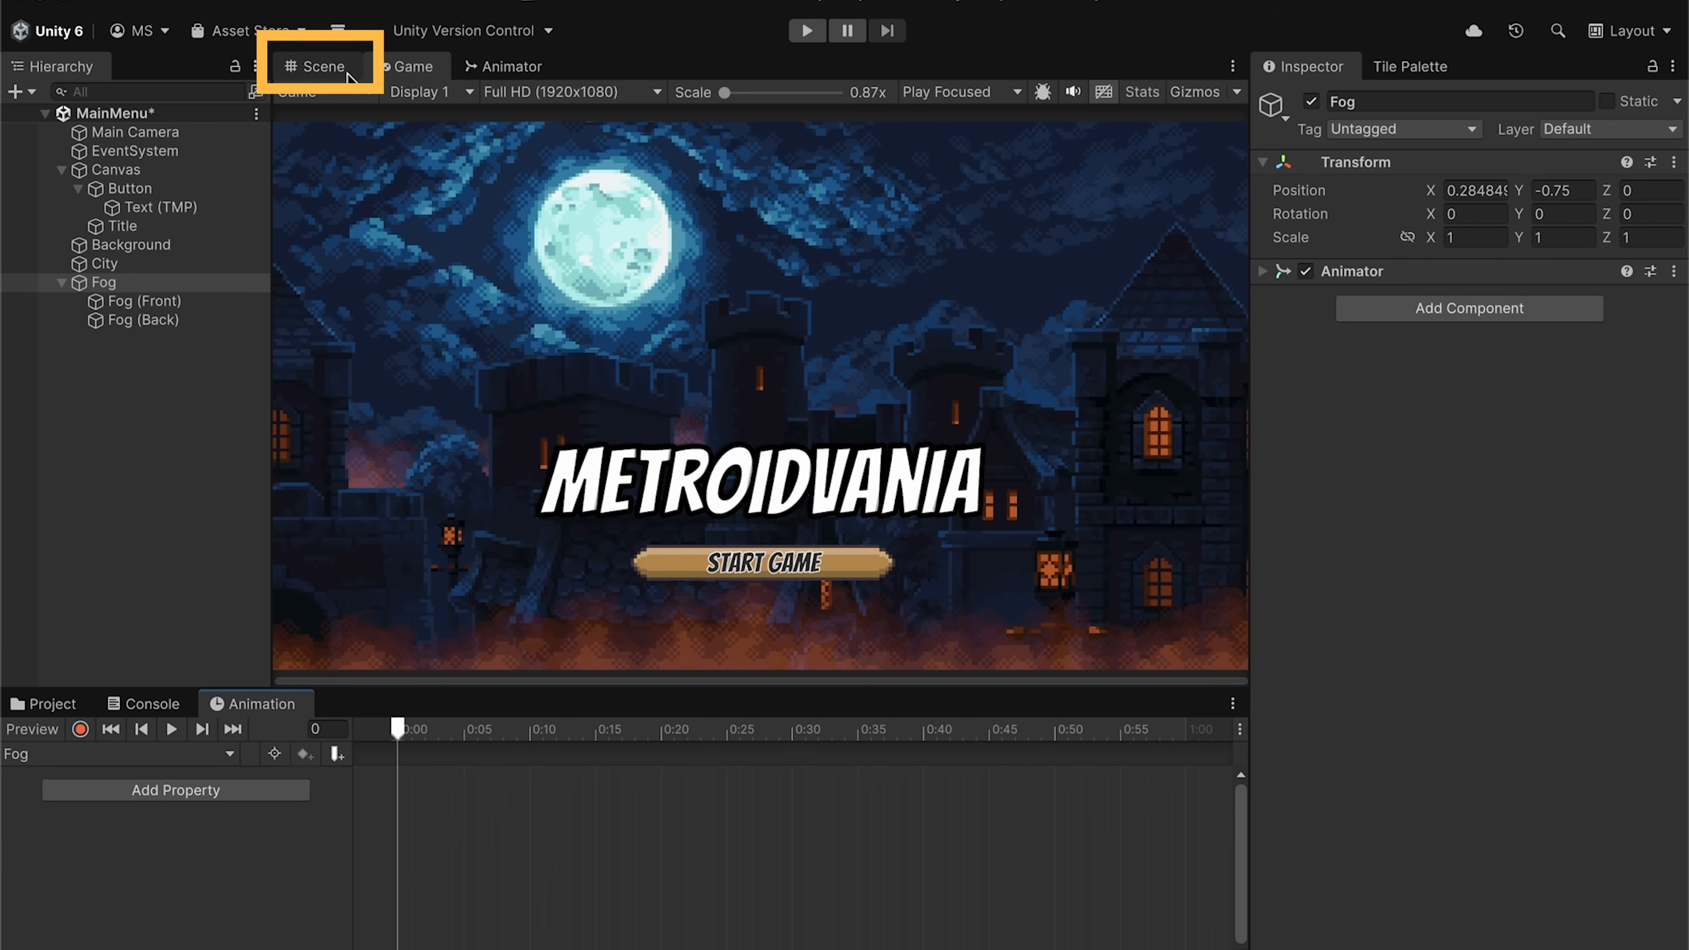
- Set the draw mode of both Fog (Front) and Fog (Back) to Tiled with a width of 100
left_click(348, 74)
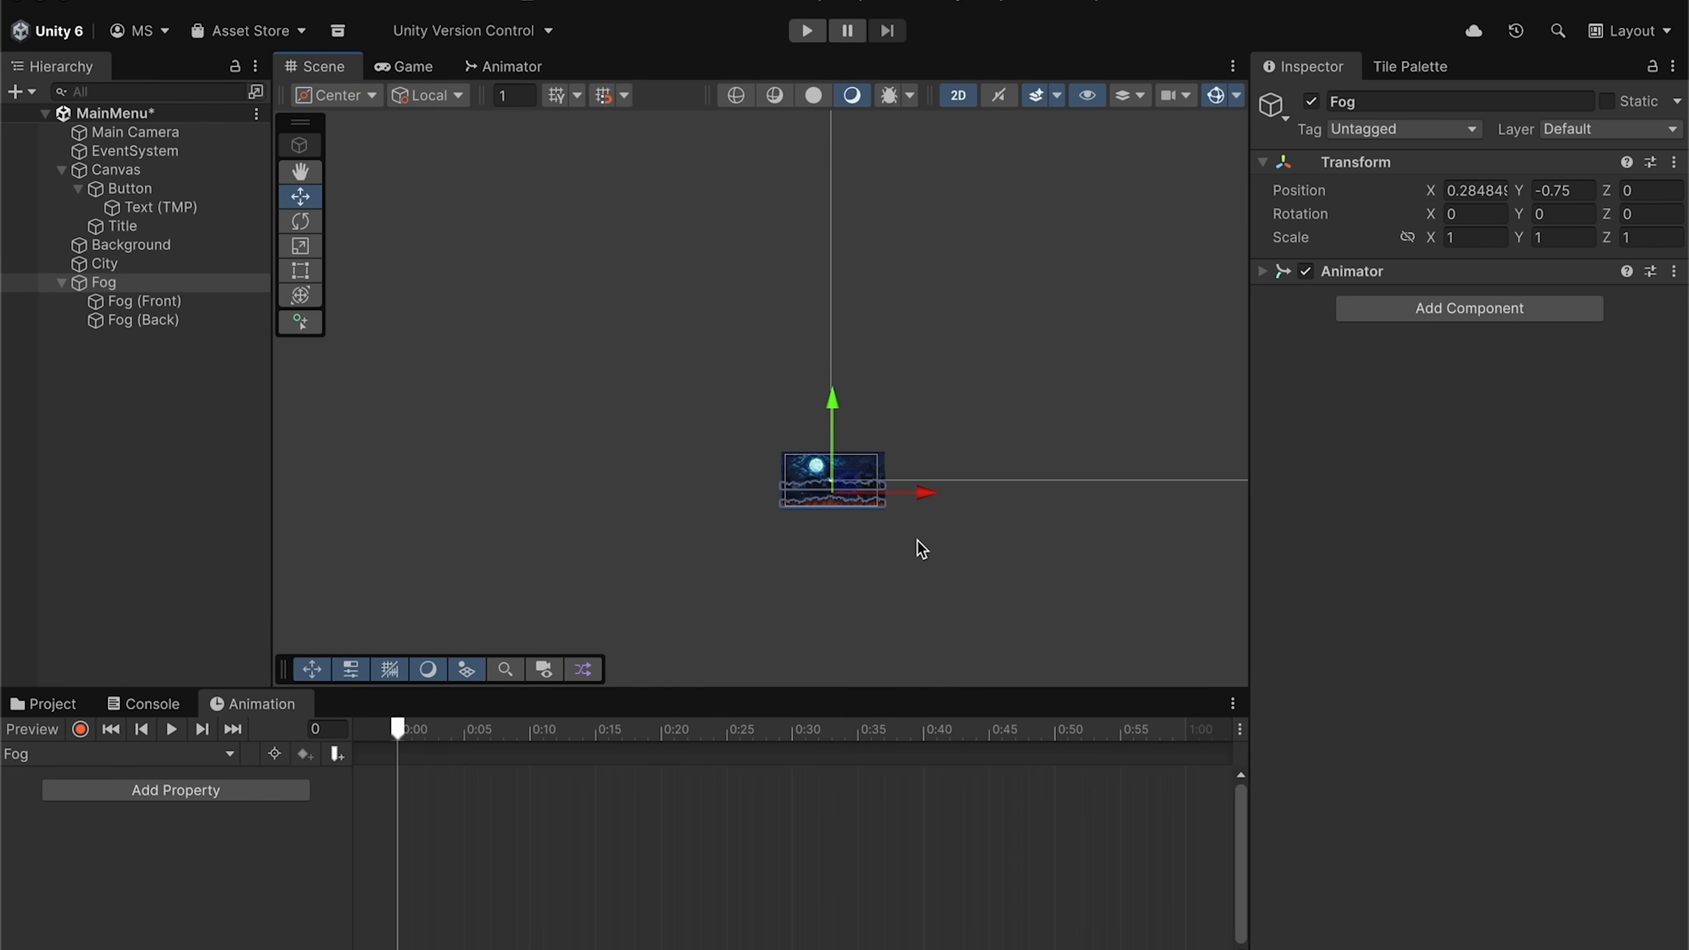
left_click(143, 320)
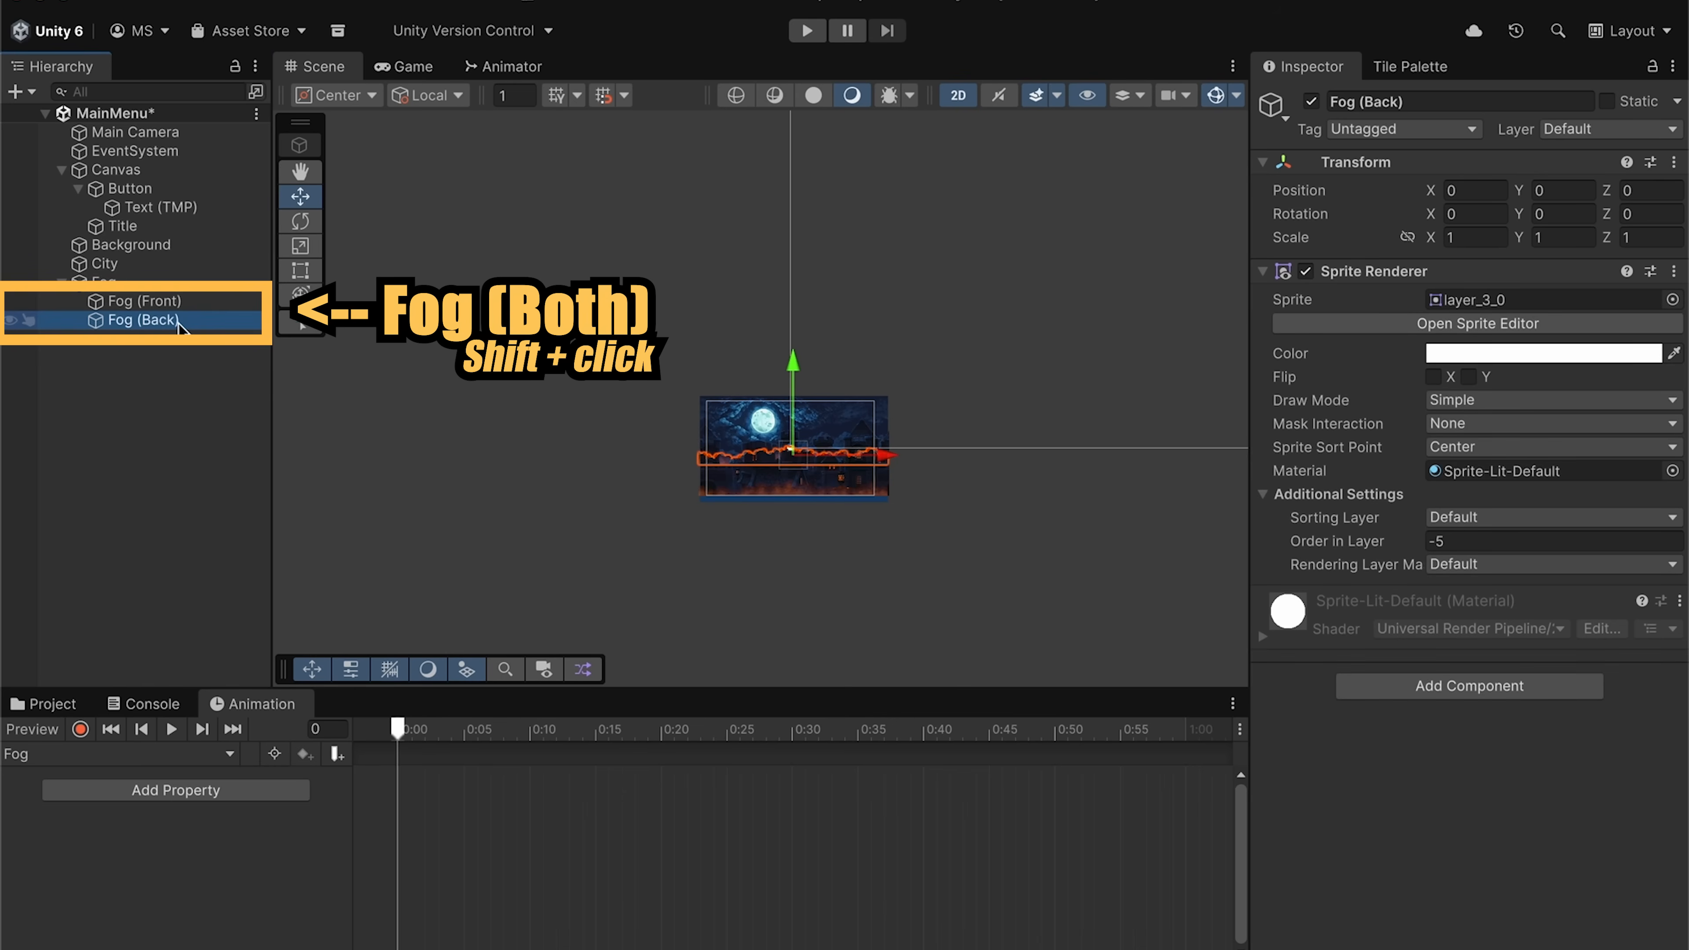
left_click(144, 301, "shift")
left_click(1459, 397)
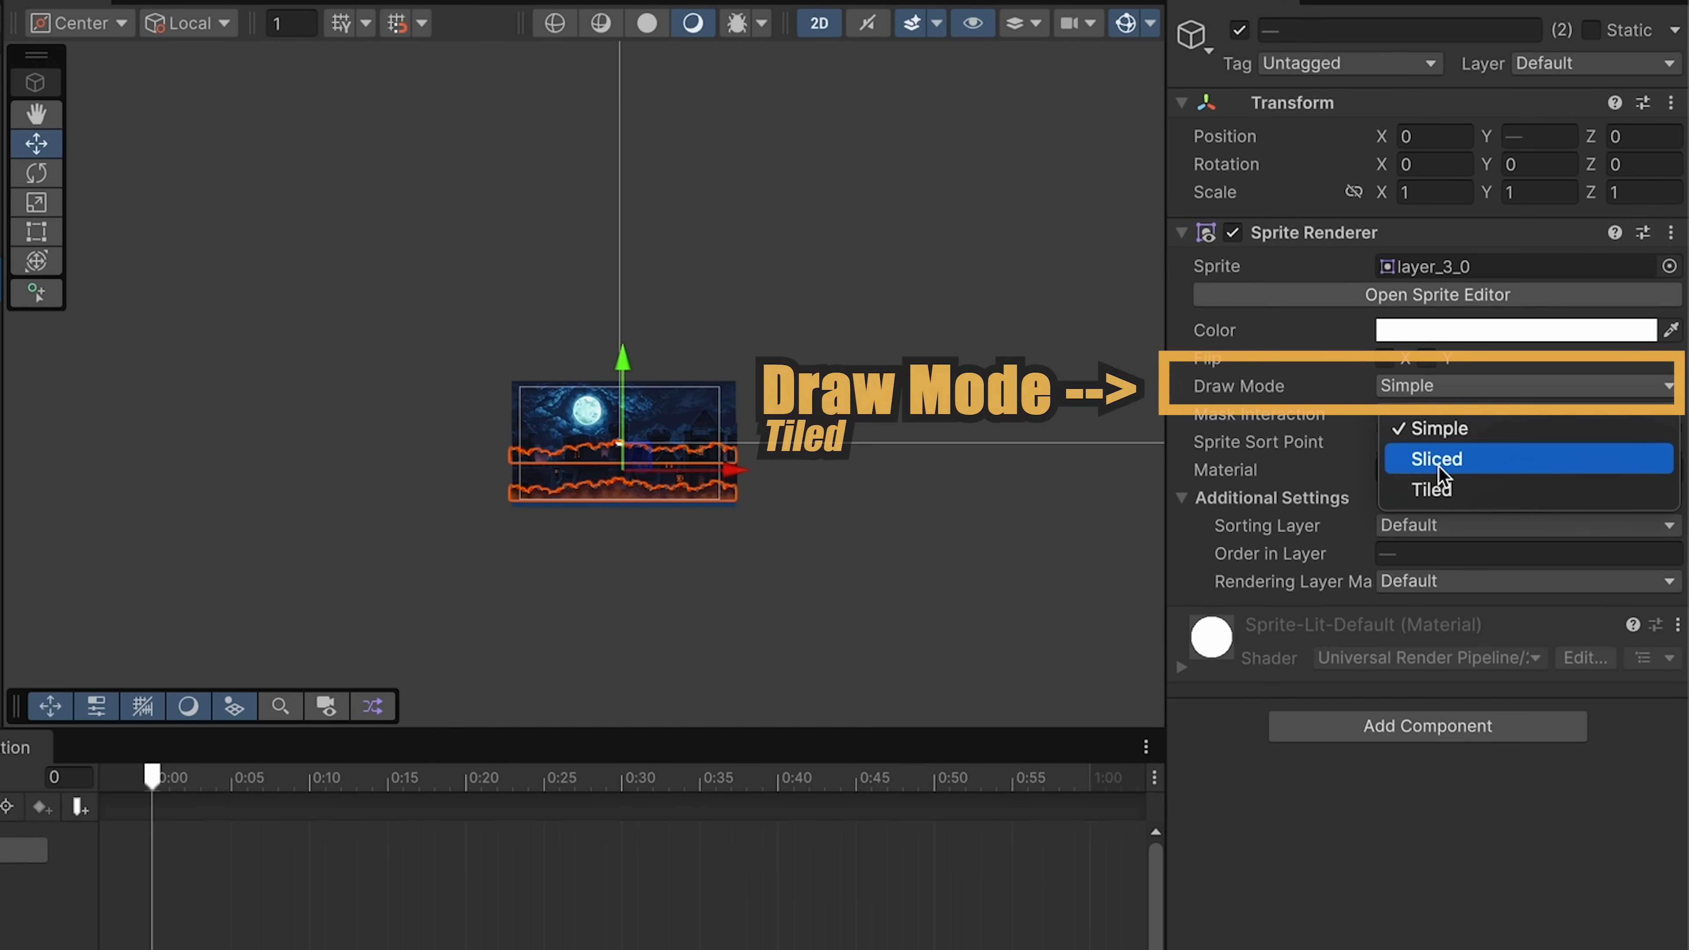
left_click(1467, 484)
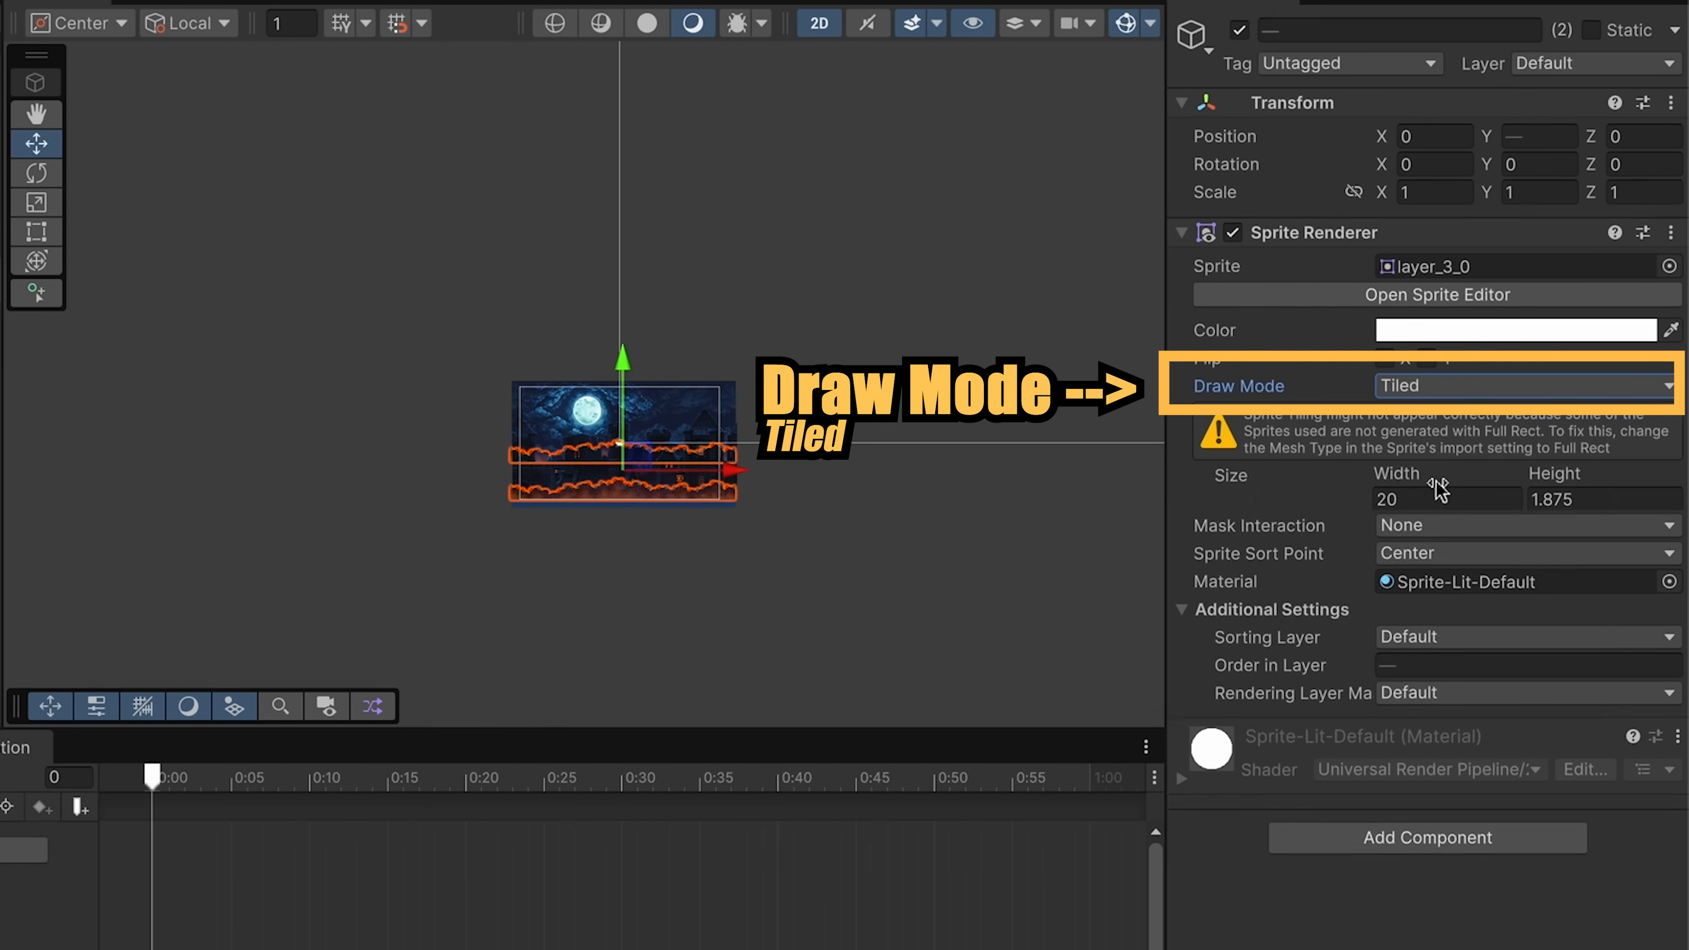
left_click(1470, 495)
type("100")
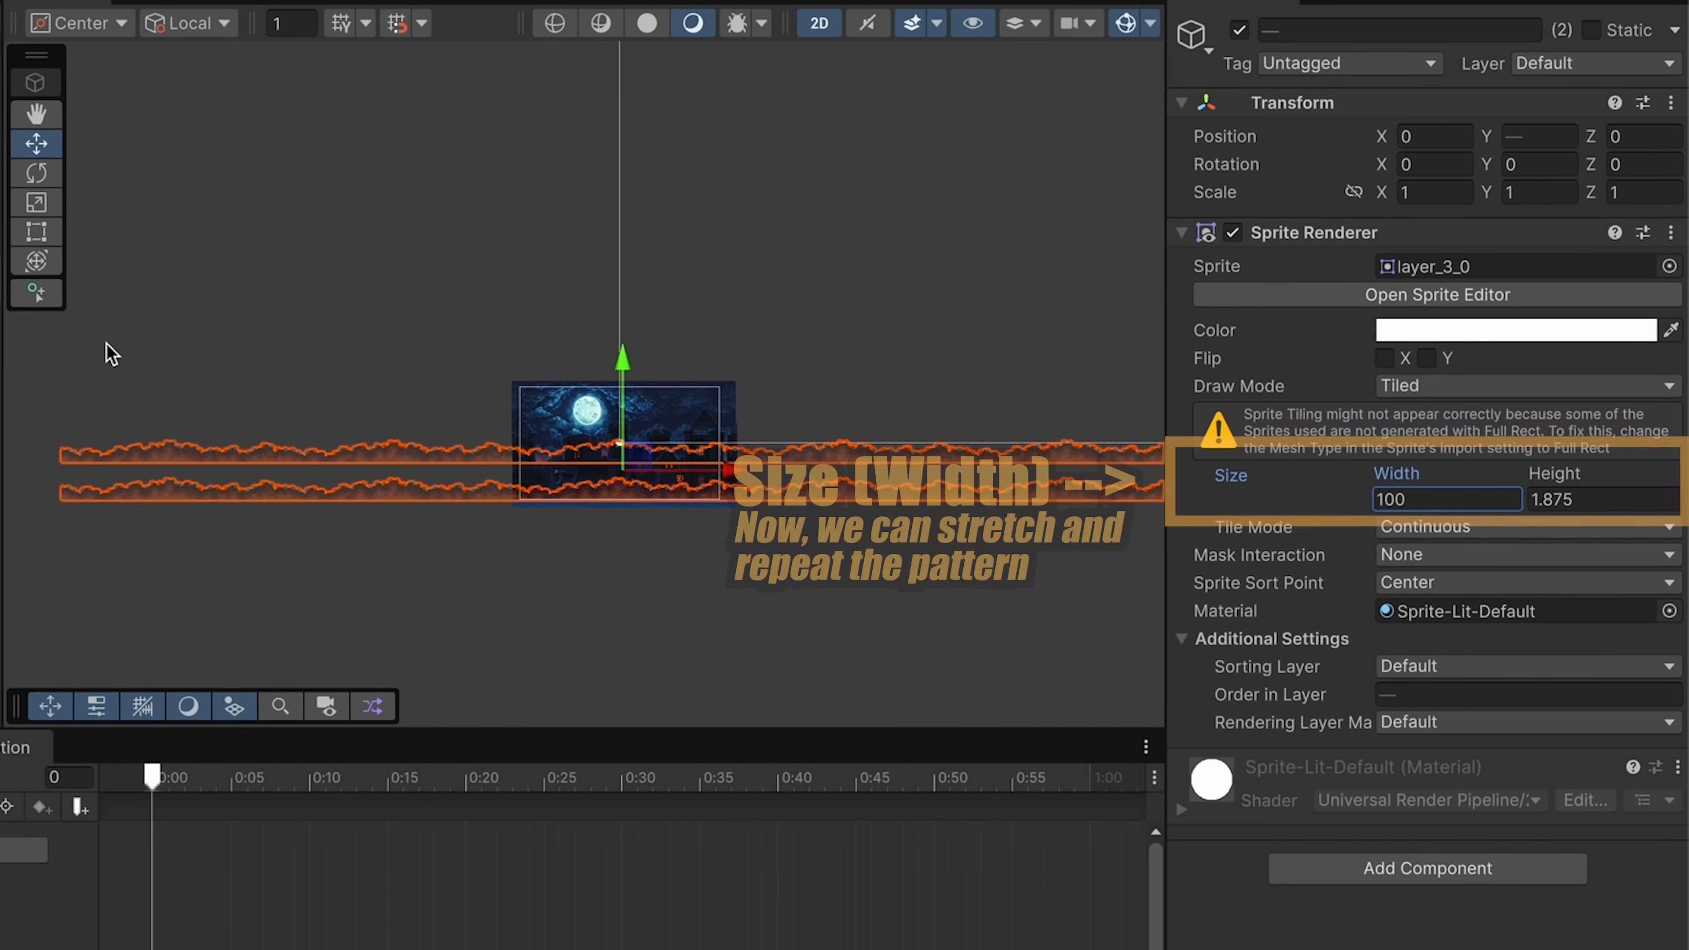
- Move both fog layers together to about X 40.9, aligning their left ends with the camera frame's left edge
left_click(33, 277)
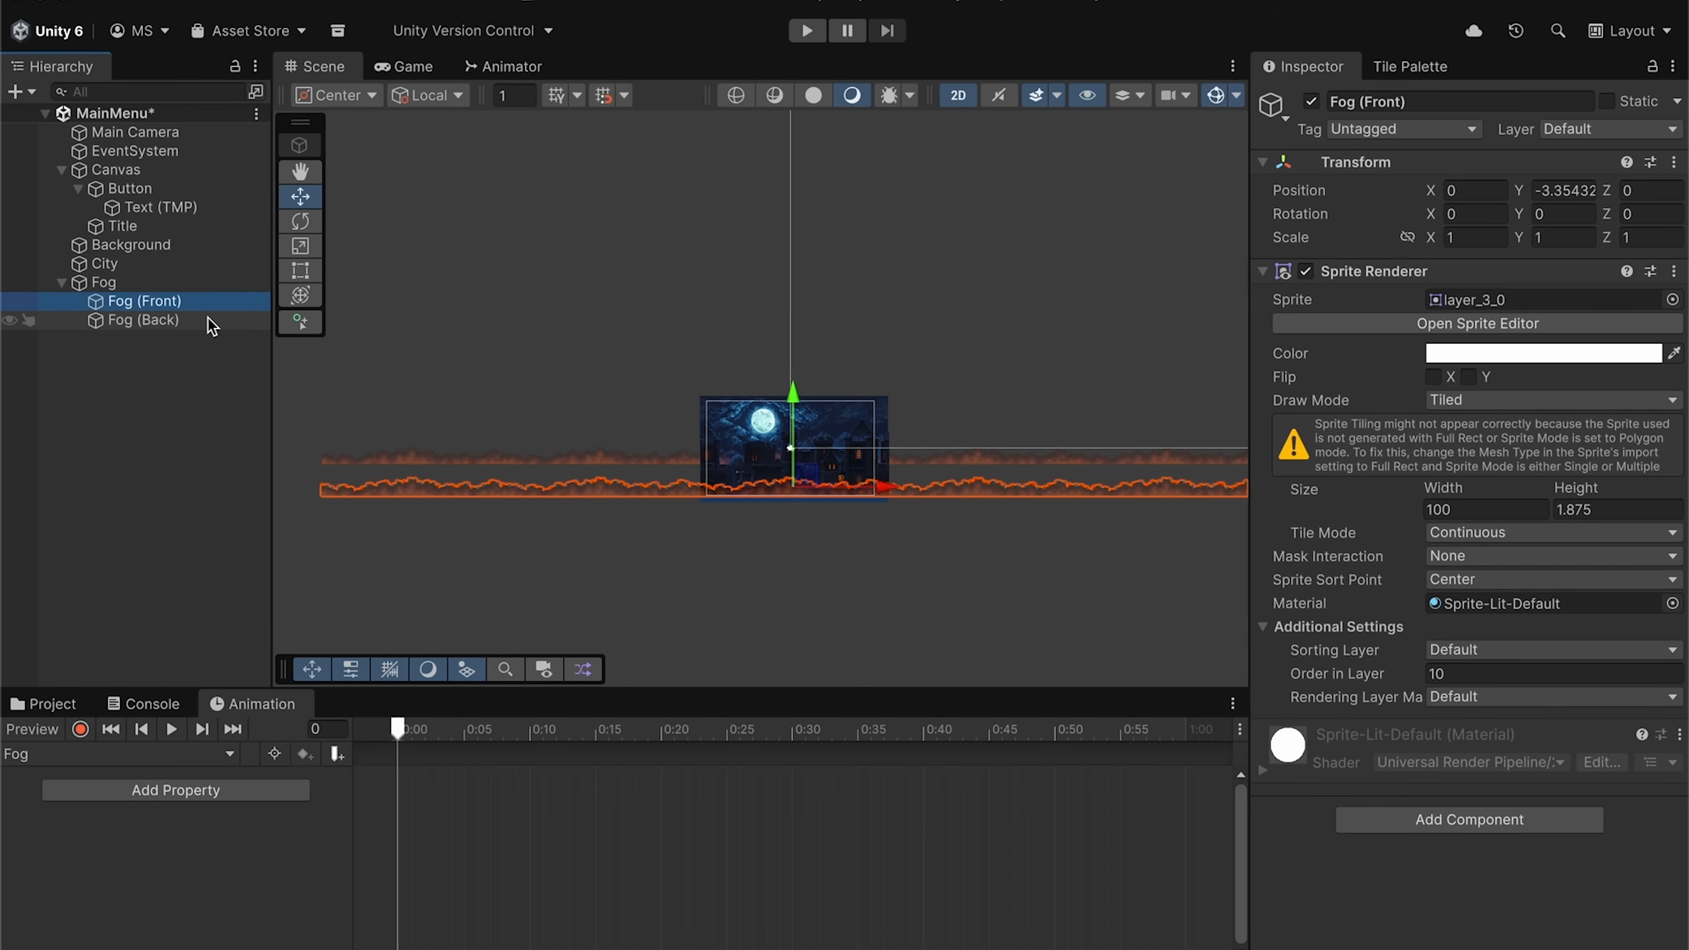
left_click(211, 326)
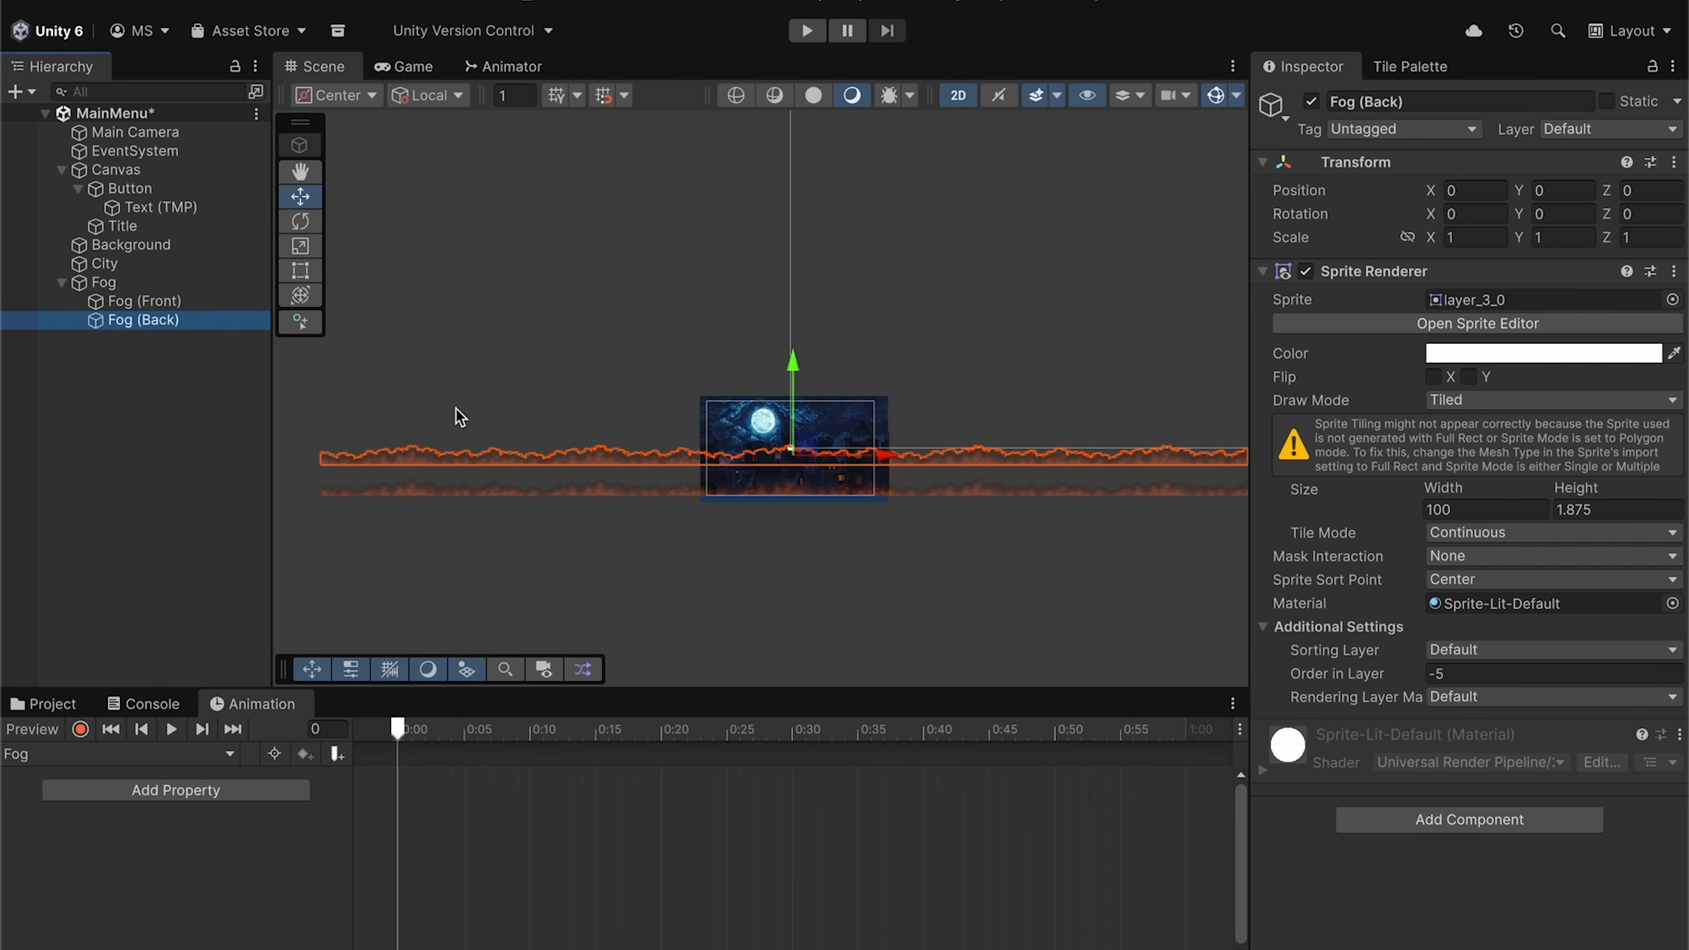
left_click(232, 318, "shift")
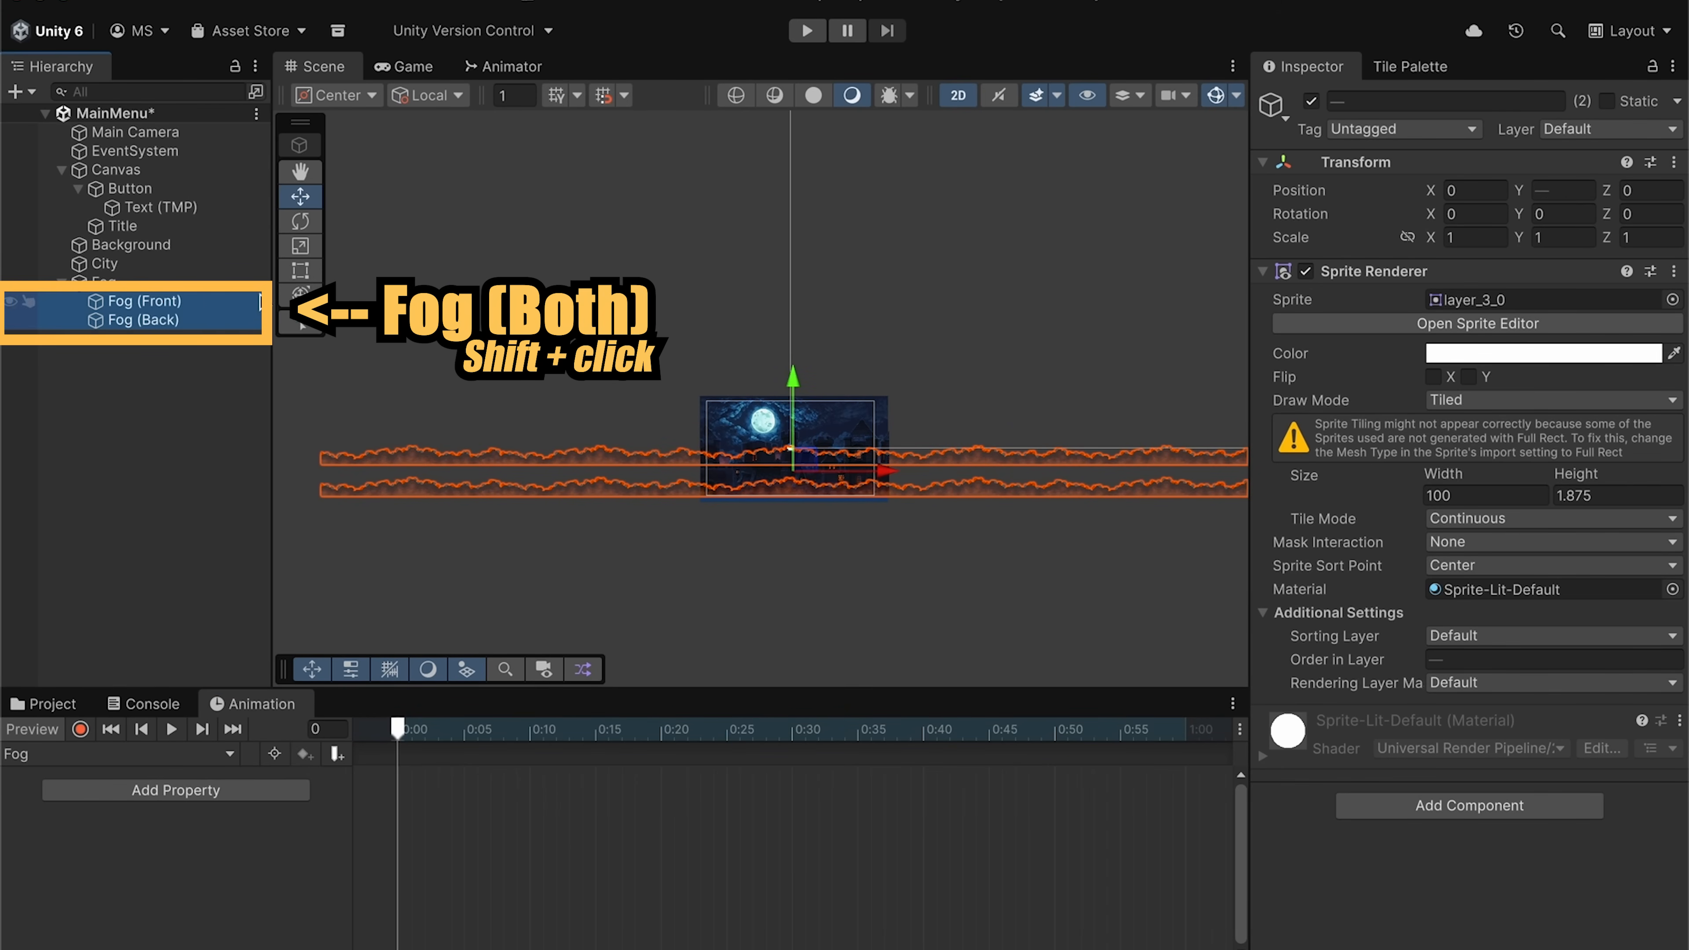
left_click_drag(885, 473, 1267, 476)
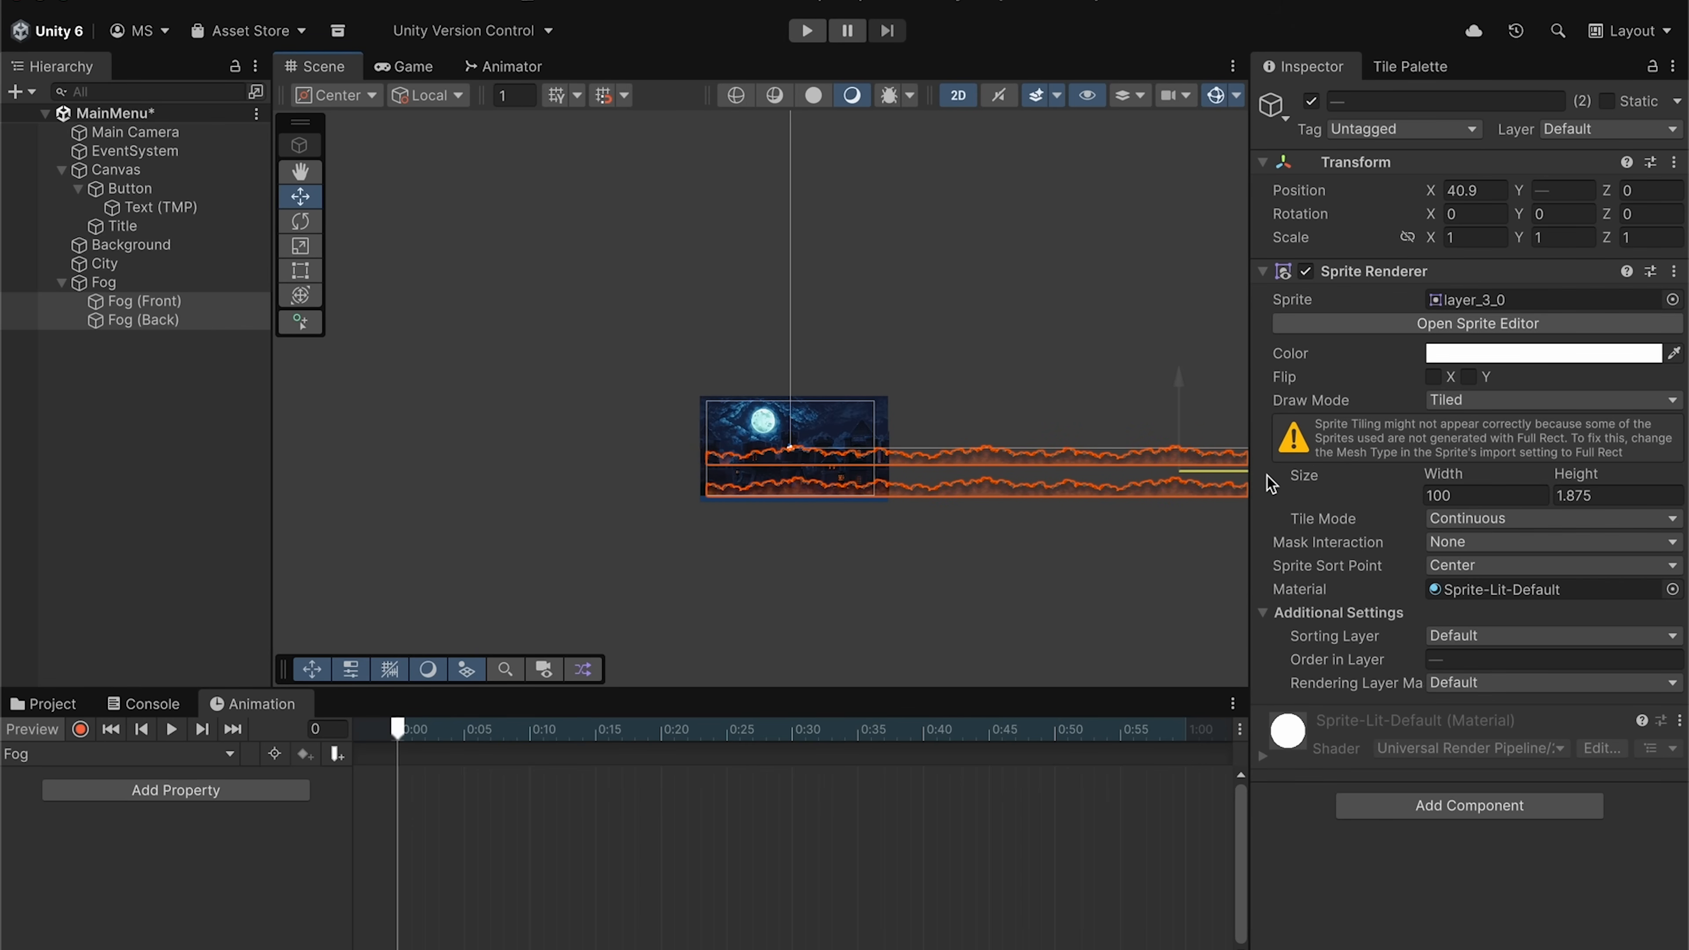
- Offset Fog (Back) horizontally from the front layer by moving it to about X 37.8
middle_click_drag(991, 479, 837, 477)
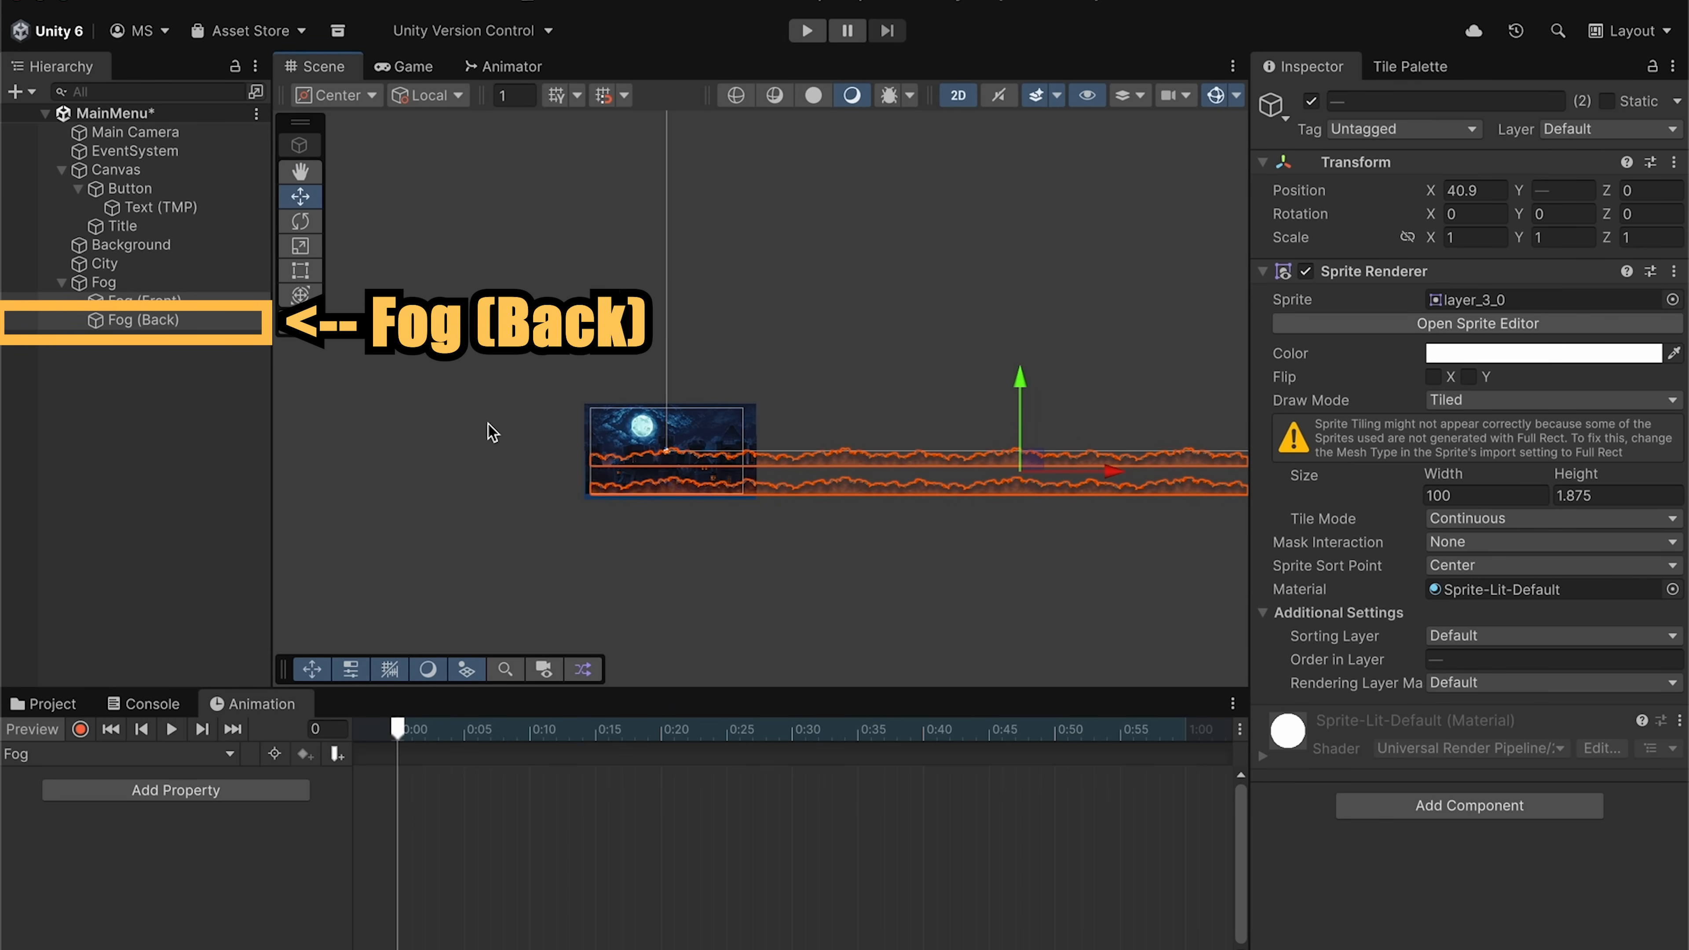
left_click(228, 320)
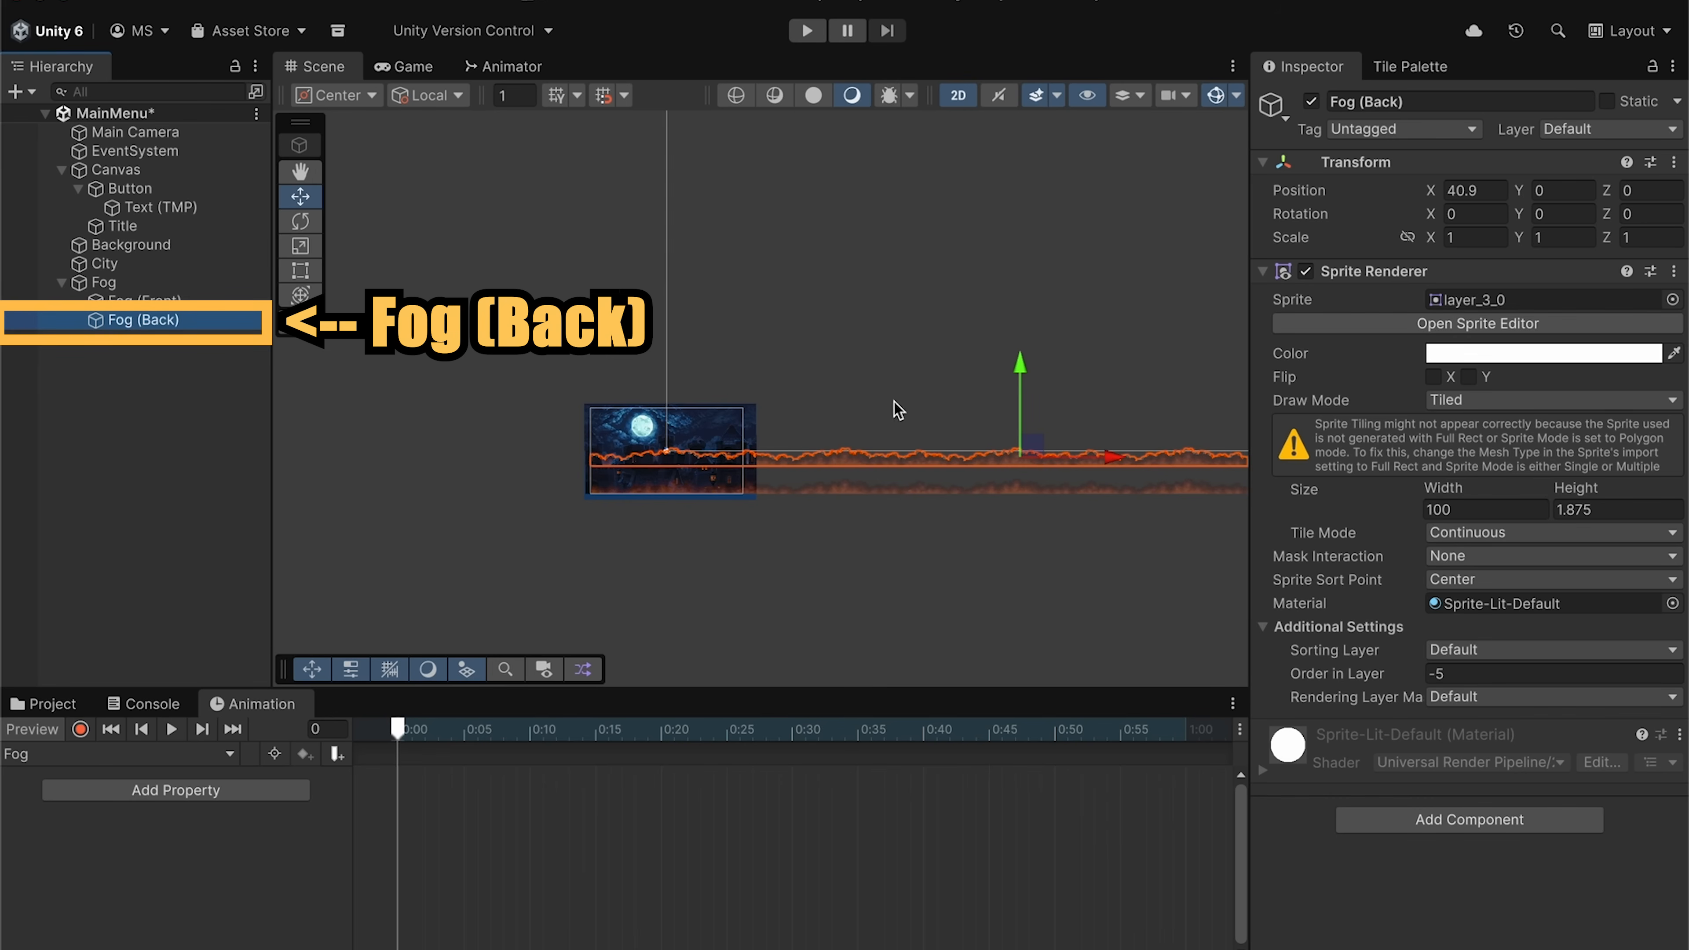
left_click_drag(1109, 458, 1082, 457)
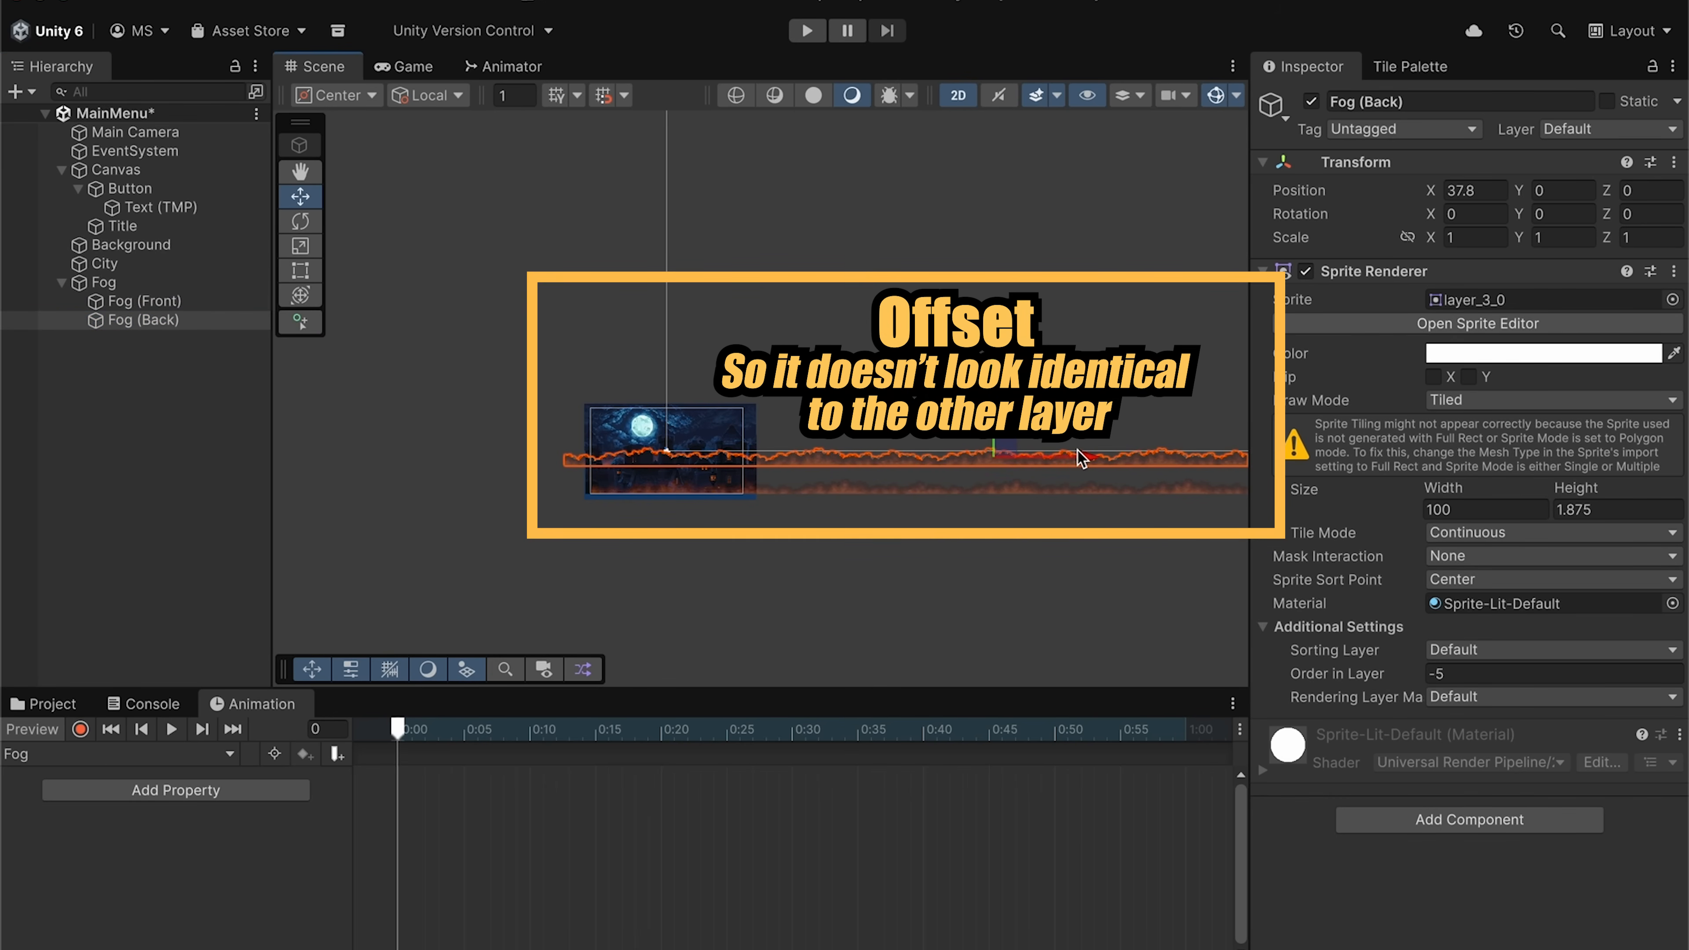
- Record a position keyframe for Fog (Back) at frame 3654, shifted left until its right end meets the camera frame's right edge
left_click(79, 729)
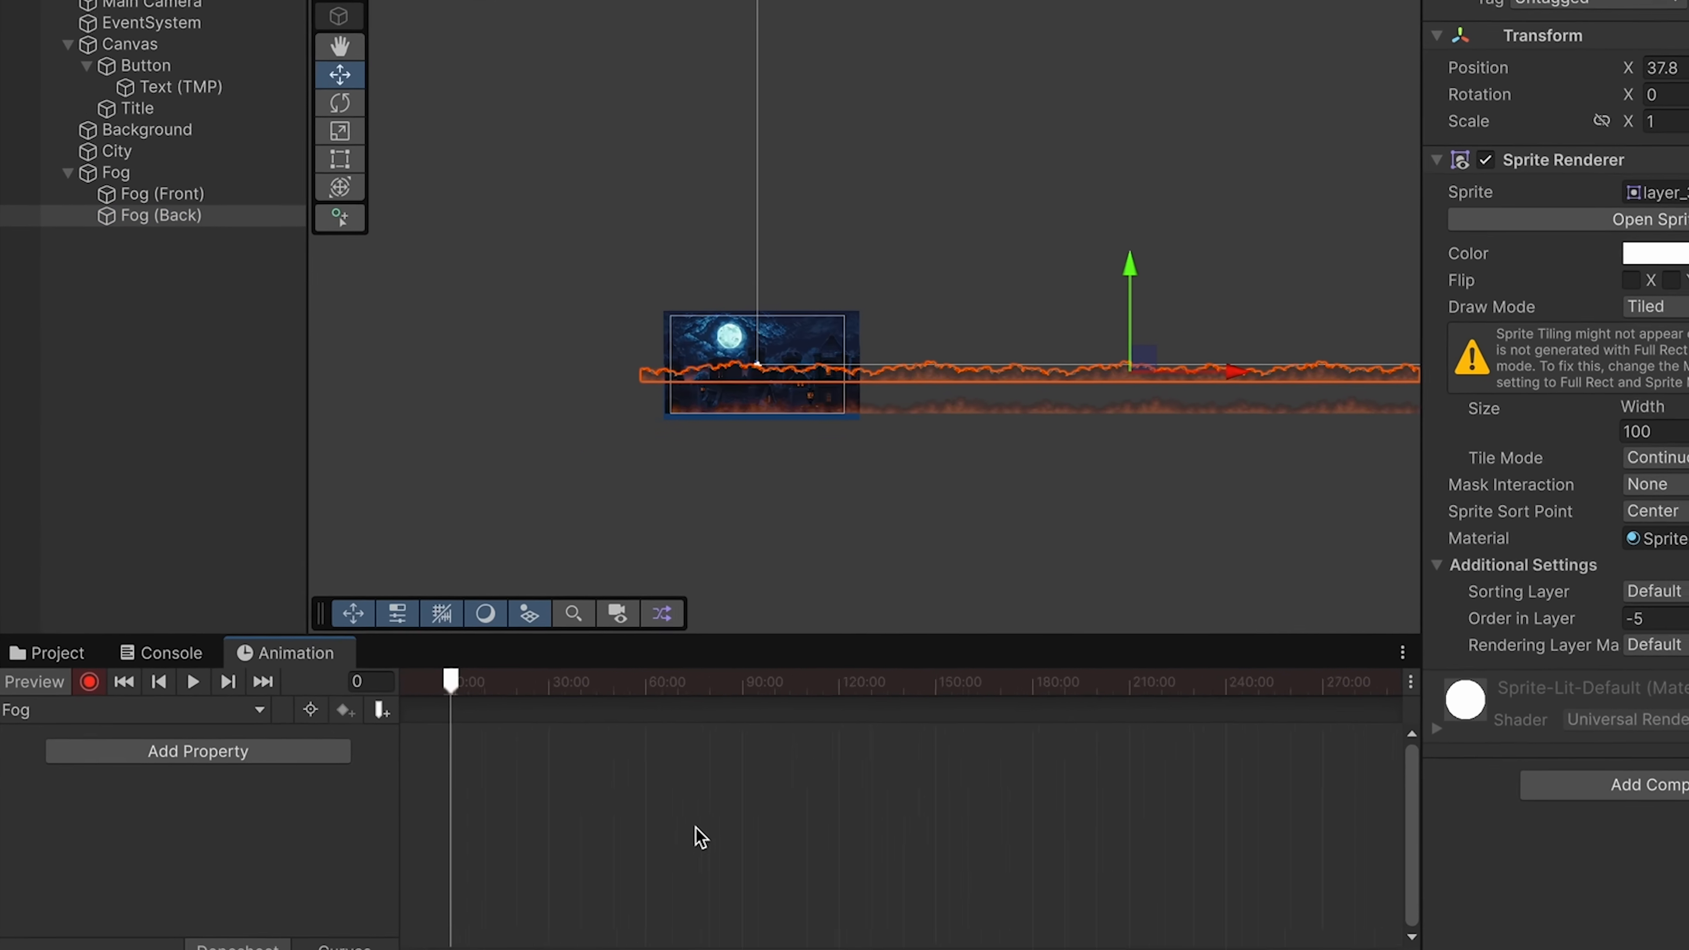
left_click_drag(723, 936, 591, 936)
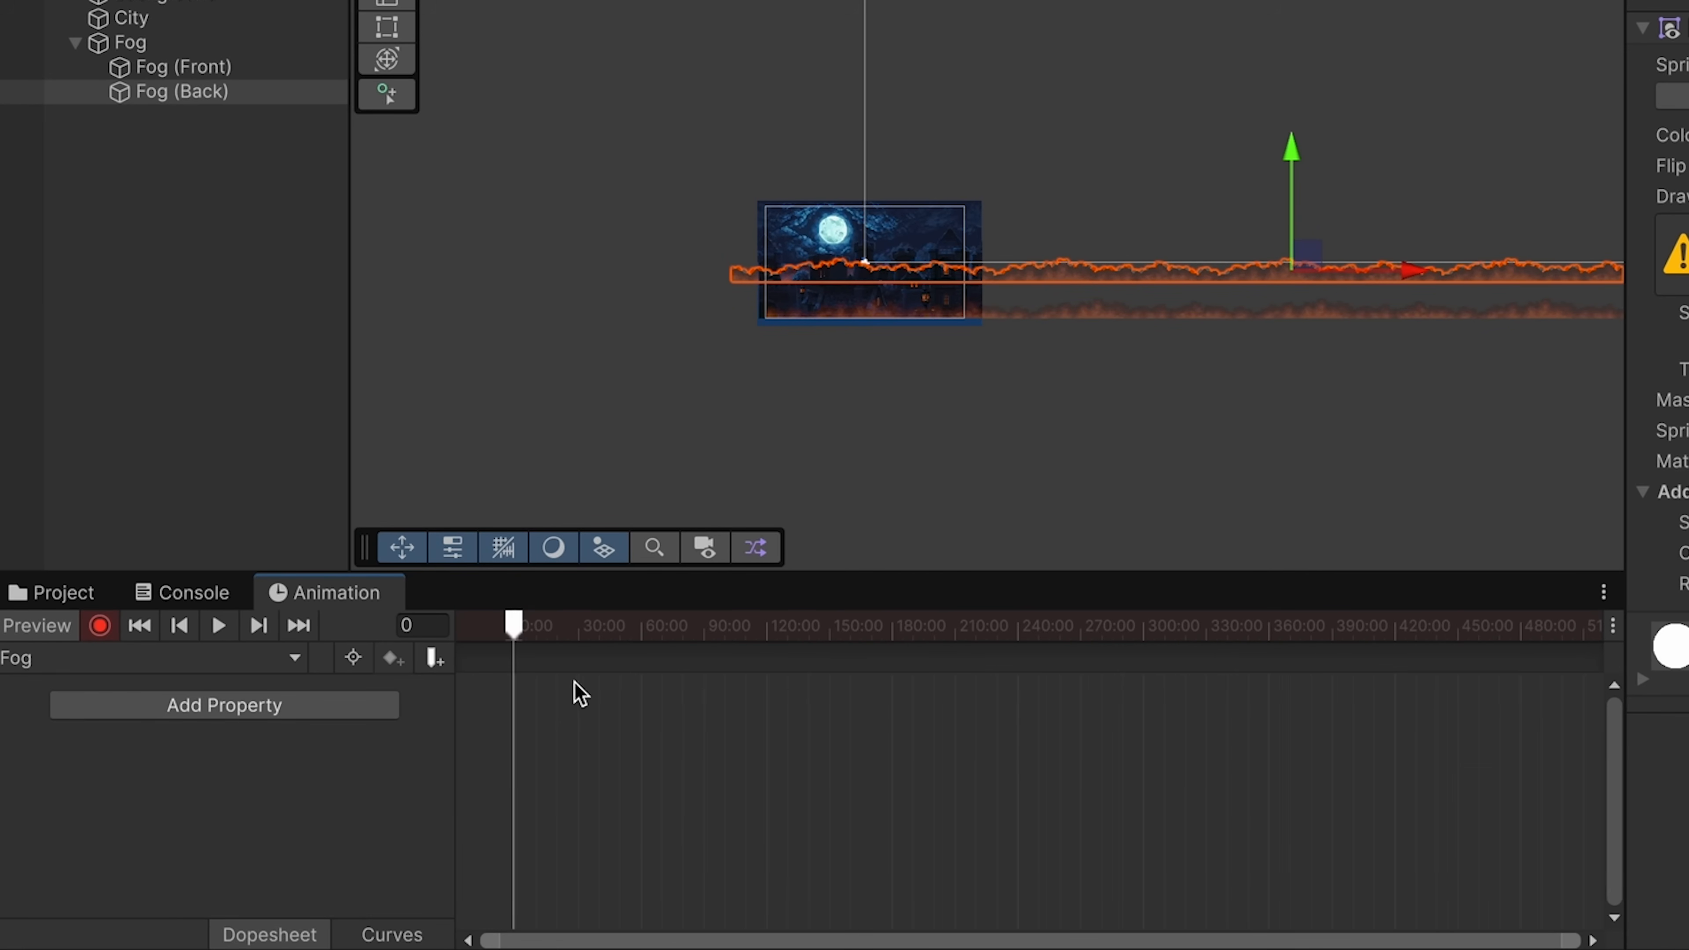
scroll(573, 684, "up", 5)
left_click(721, 632)
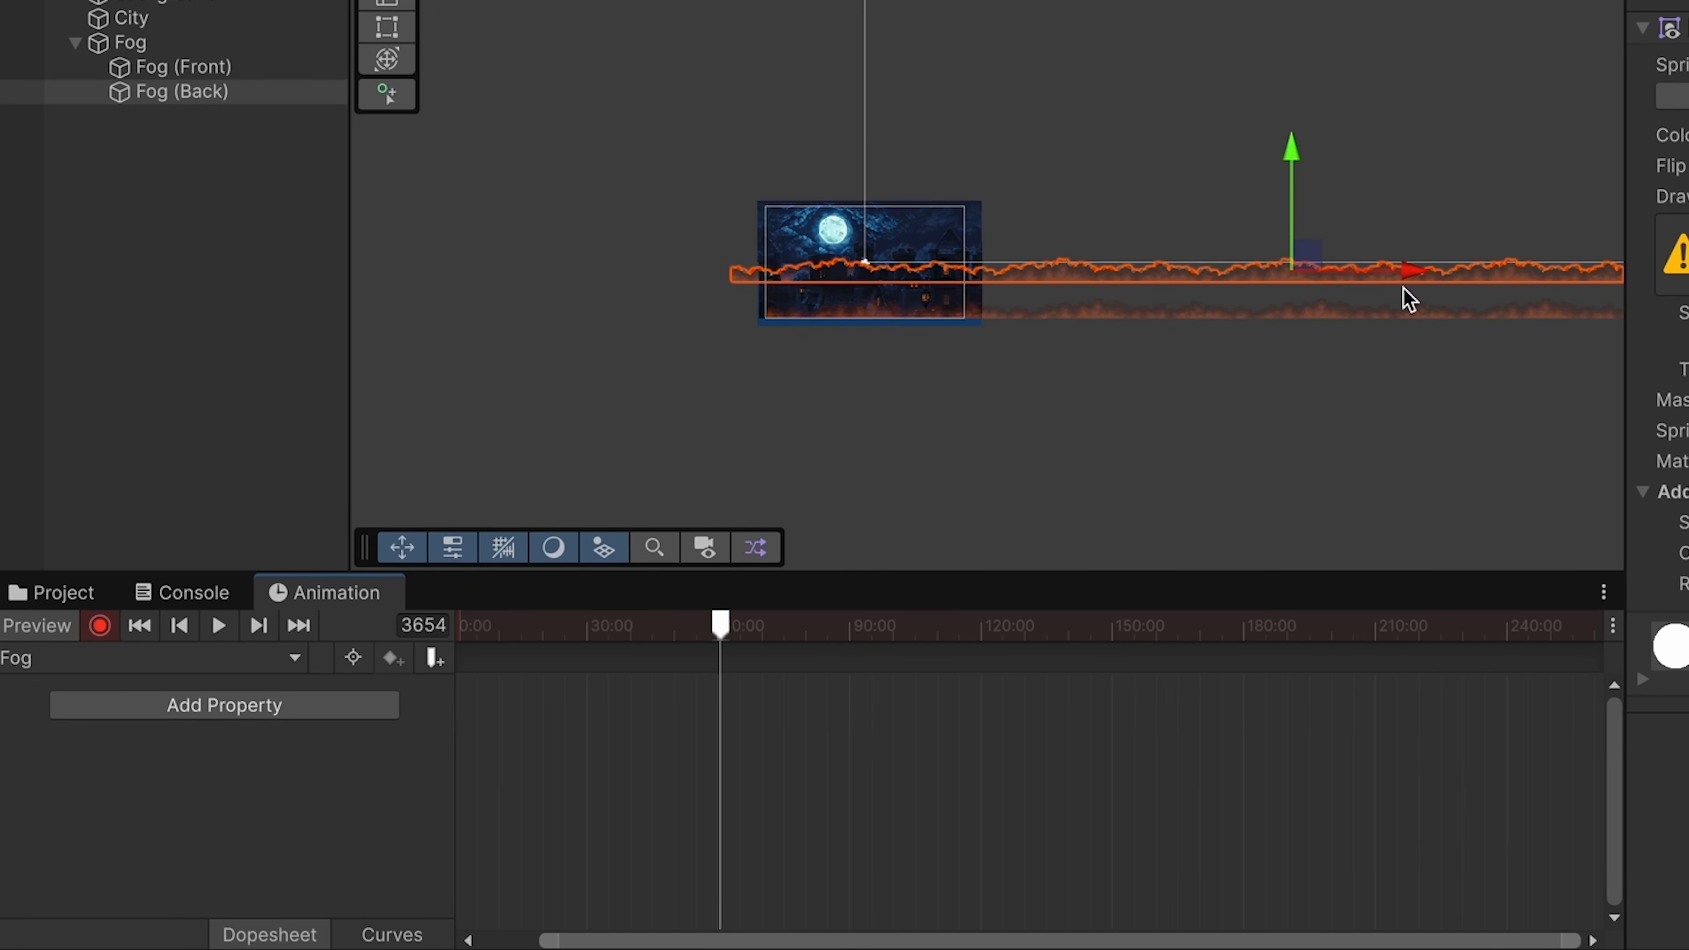
left_click_drag(1414, 276, 520, 250)
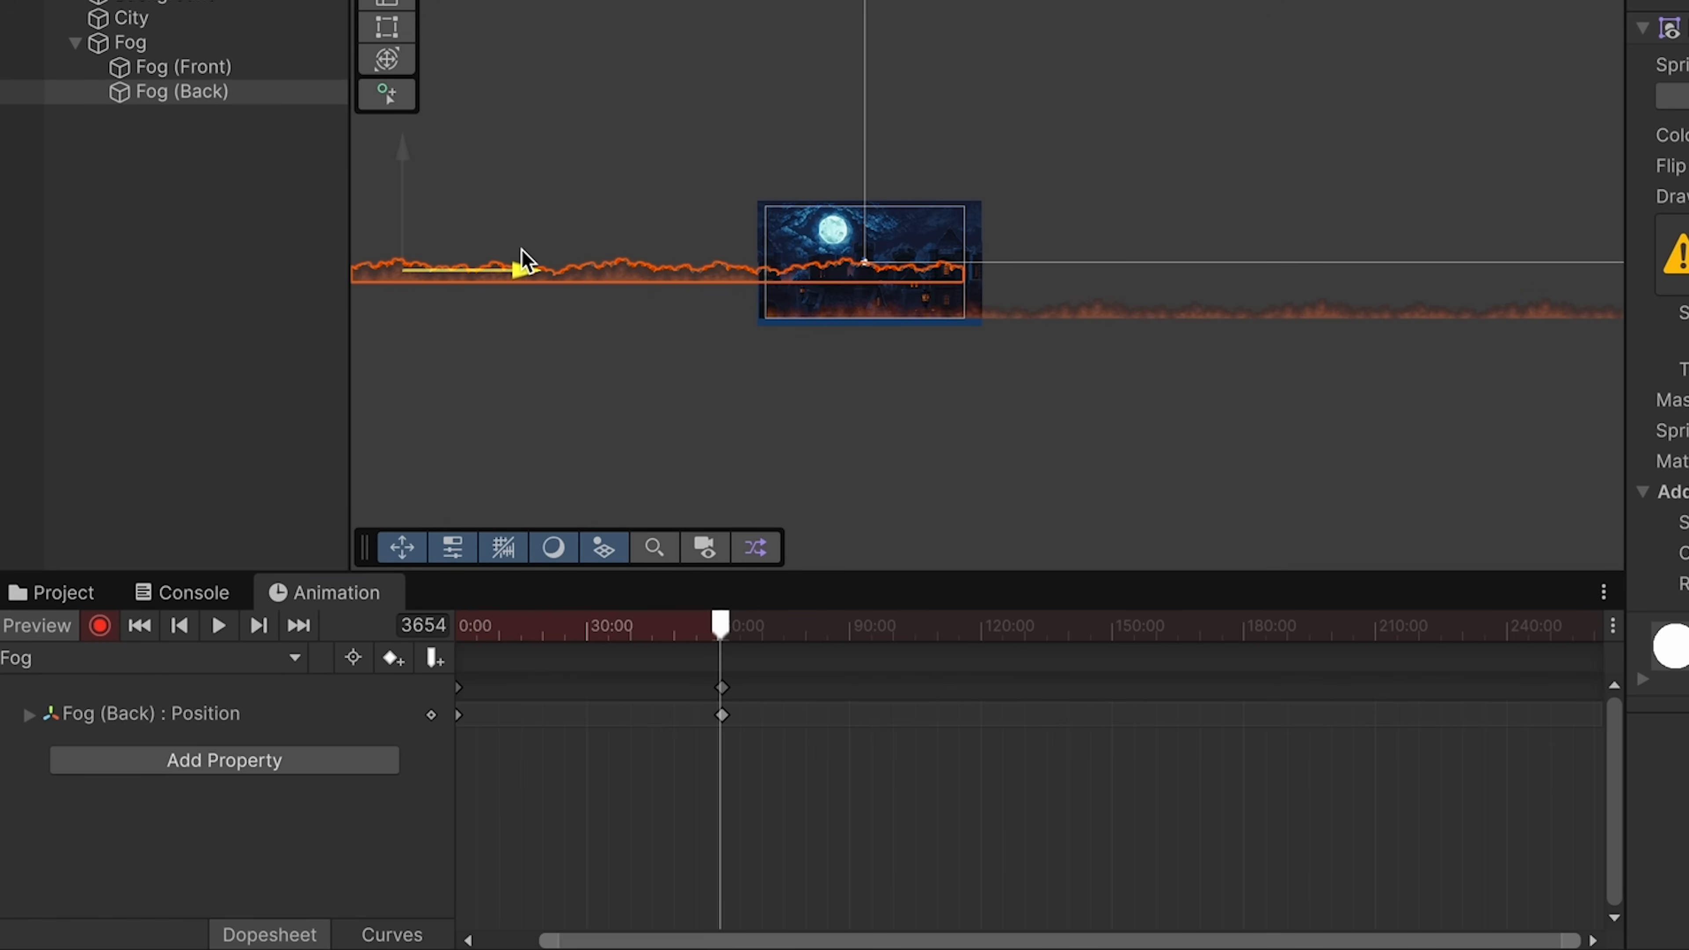
- Copy Fog (Back)'s starting position keyframe to frame 3655 so the animation loops
left_click(469, 725)
left_click_drag(471, 735, 423, 684)
scroll(701, 743, "up", 20)
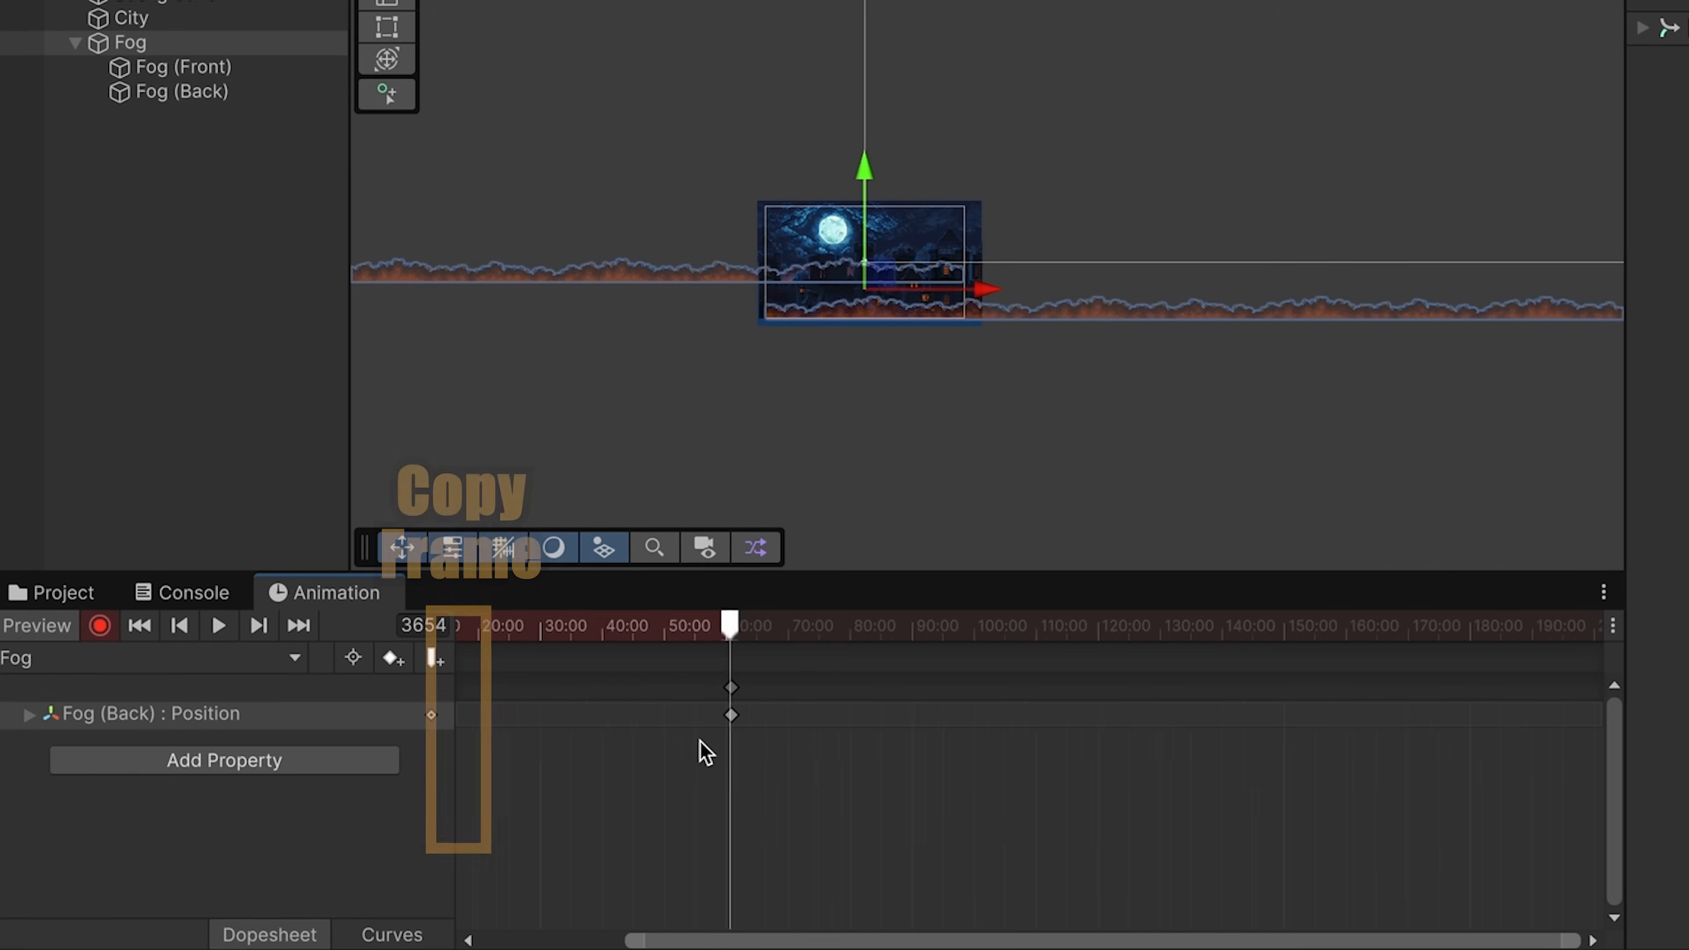
scroll(1129, 786, "up", 5)
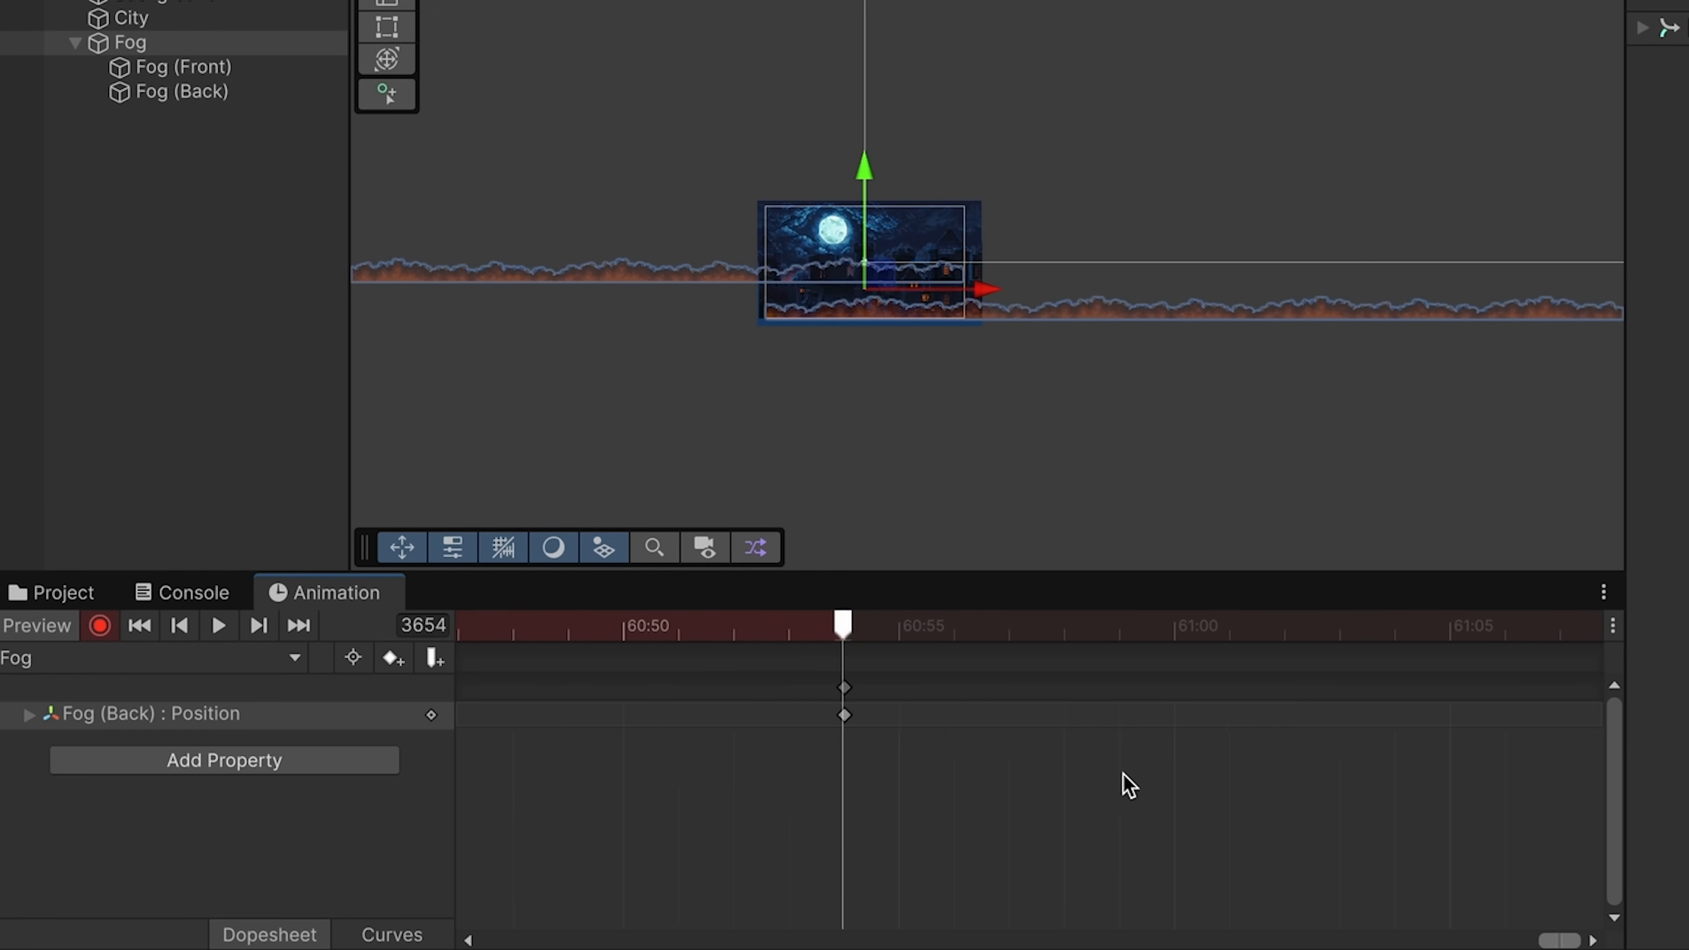
left_click(875, 625)
key("ctrl+v")
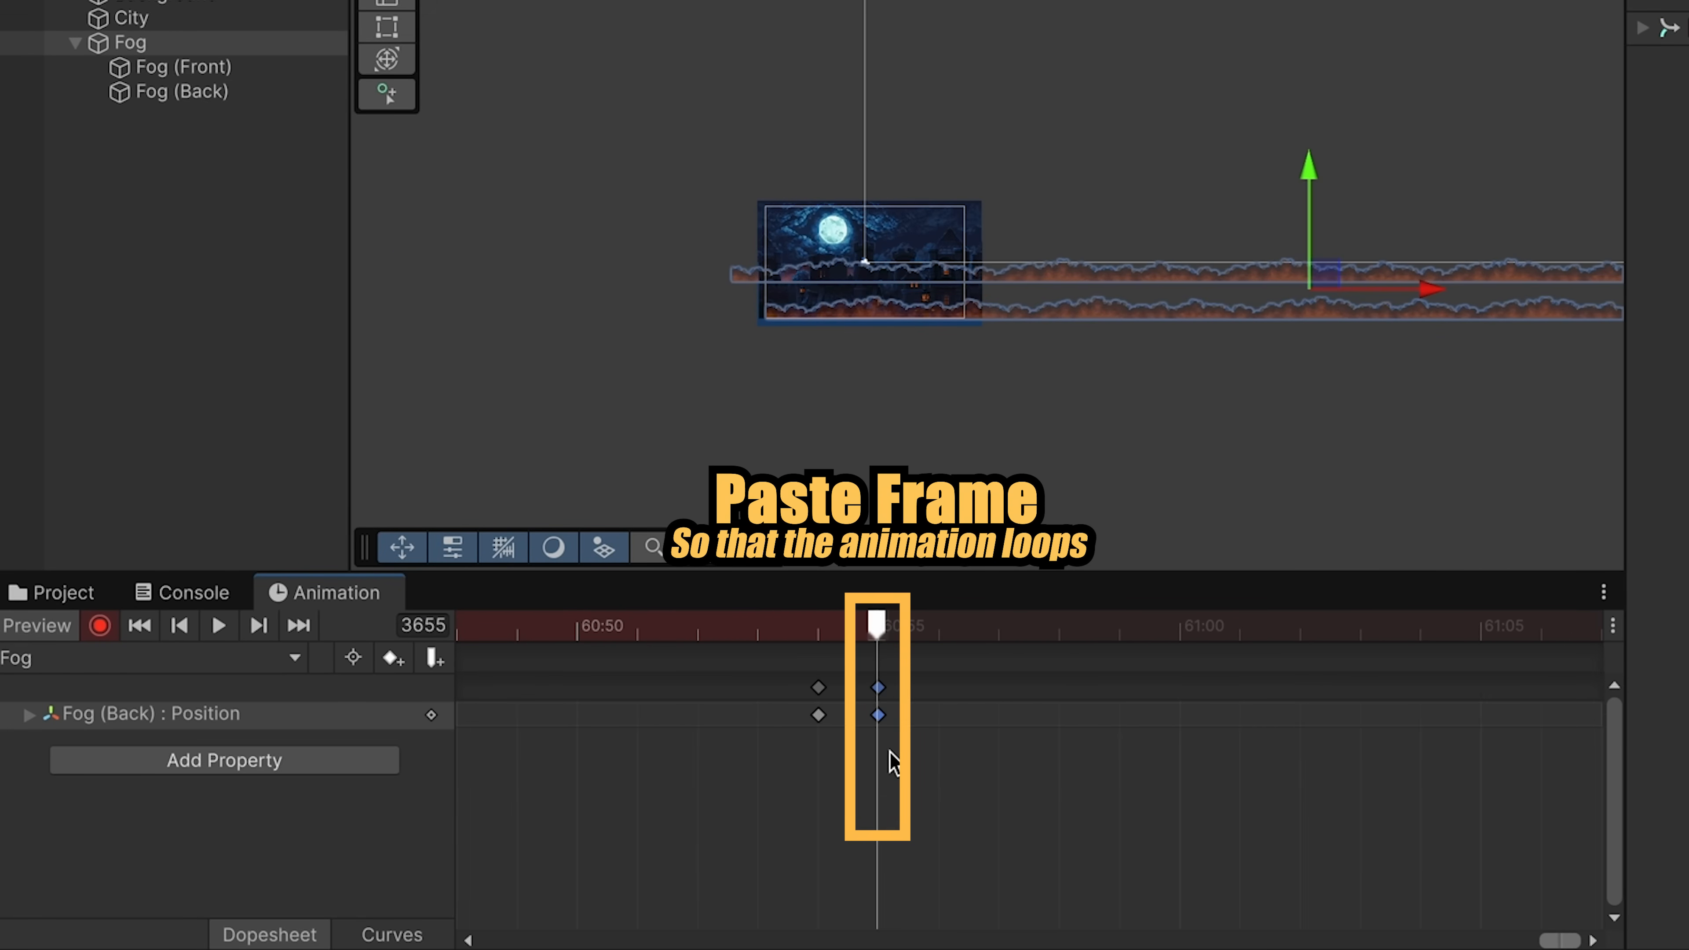
- Record a position keyframe for Fog (Front) at frame 3654, shifted left until its right end nears the camera frame's right edge
left_click(246, 93)
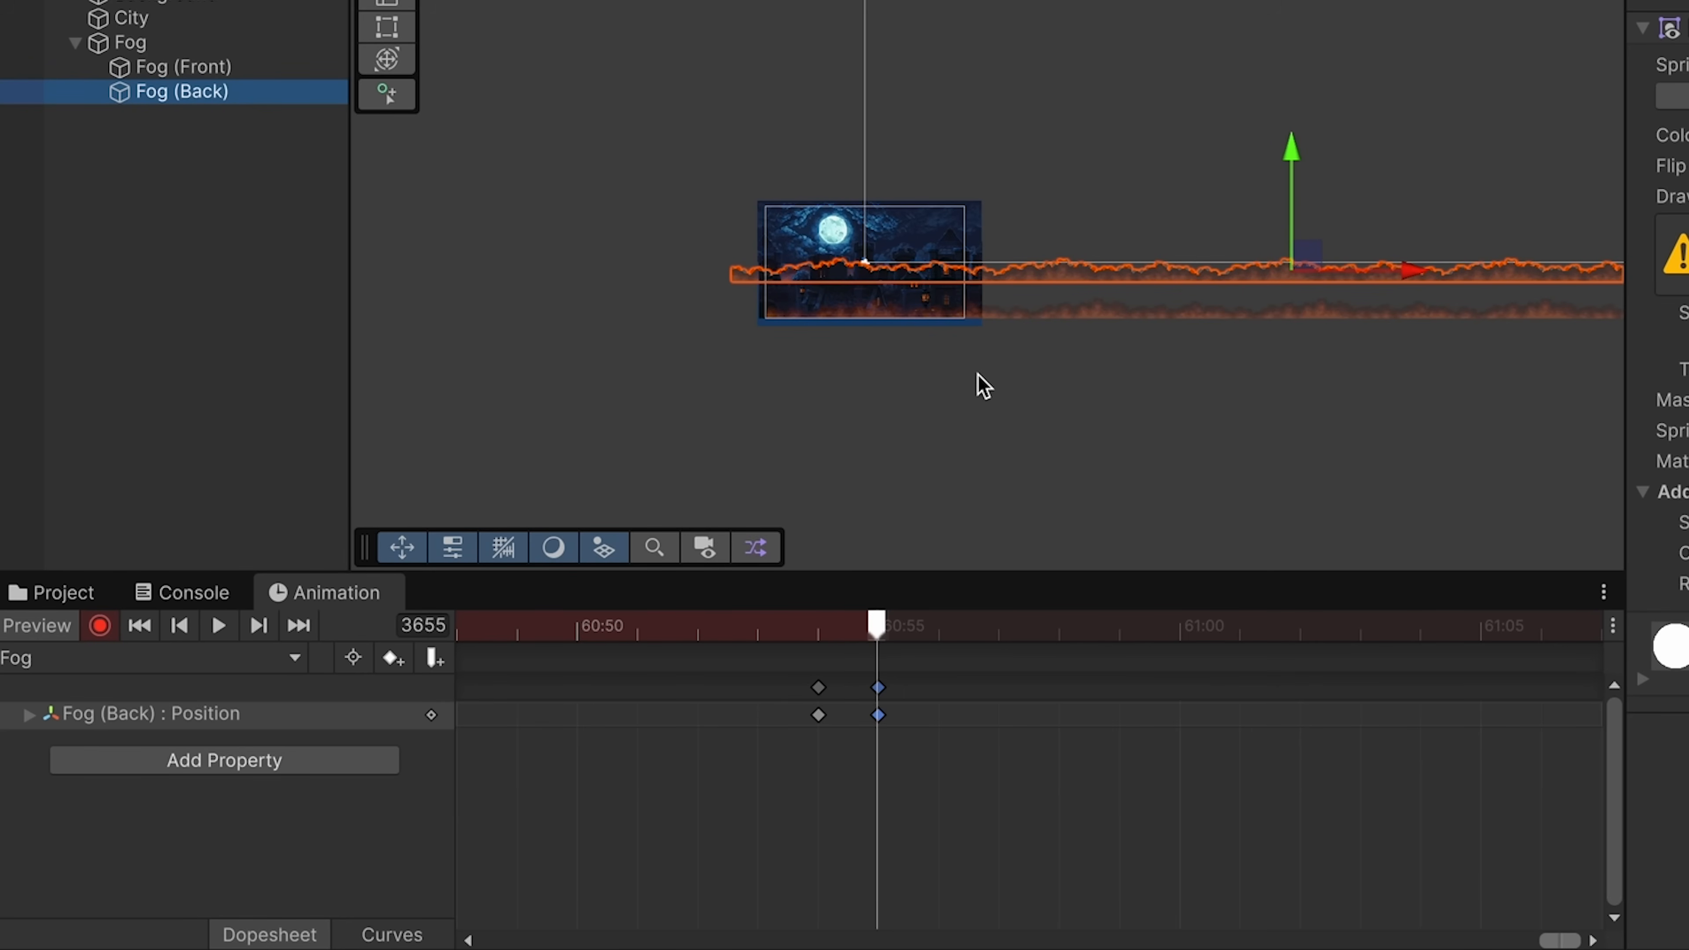
left_click(238, 66)
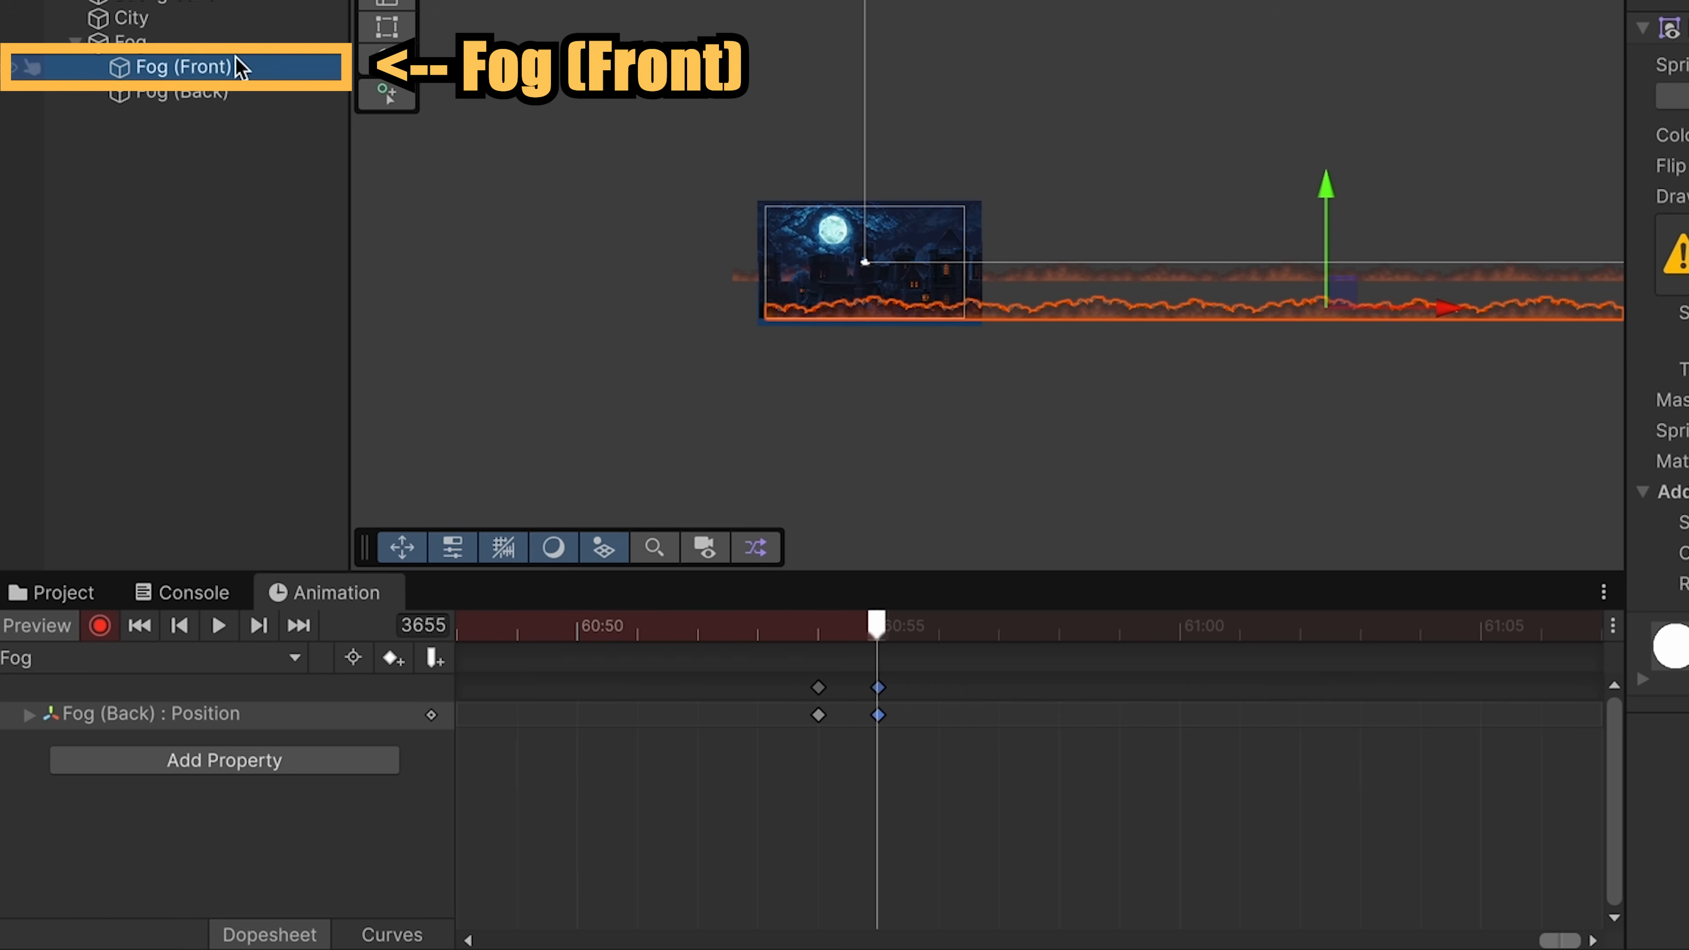
left_click(820, 628)
left_click_drag(1455, 324, 539, 324)
- Copy the starting keyframe to frame 3655 so Fog (Front) also loops, and preview the fog animation in the Game view
scroll(577, 840, "down", 10)
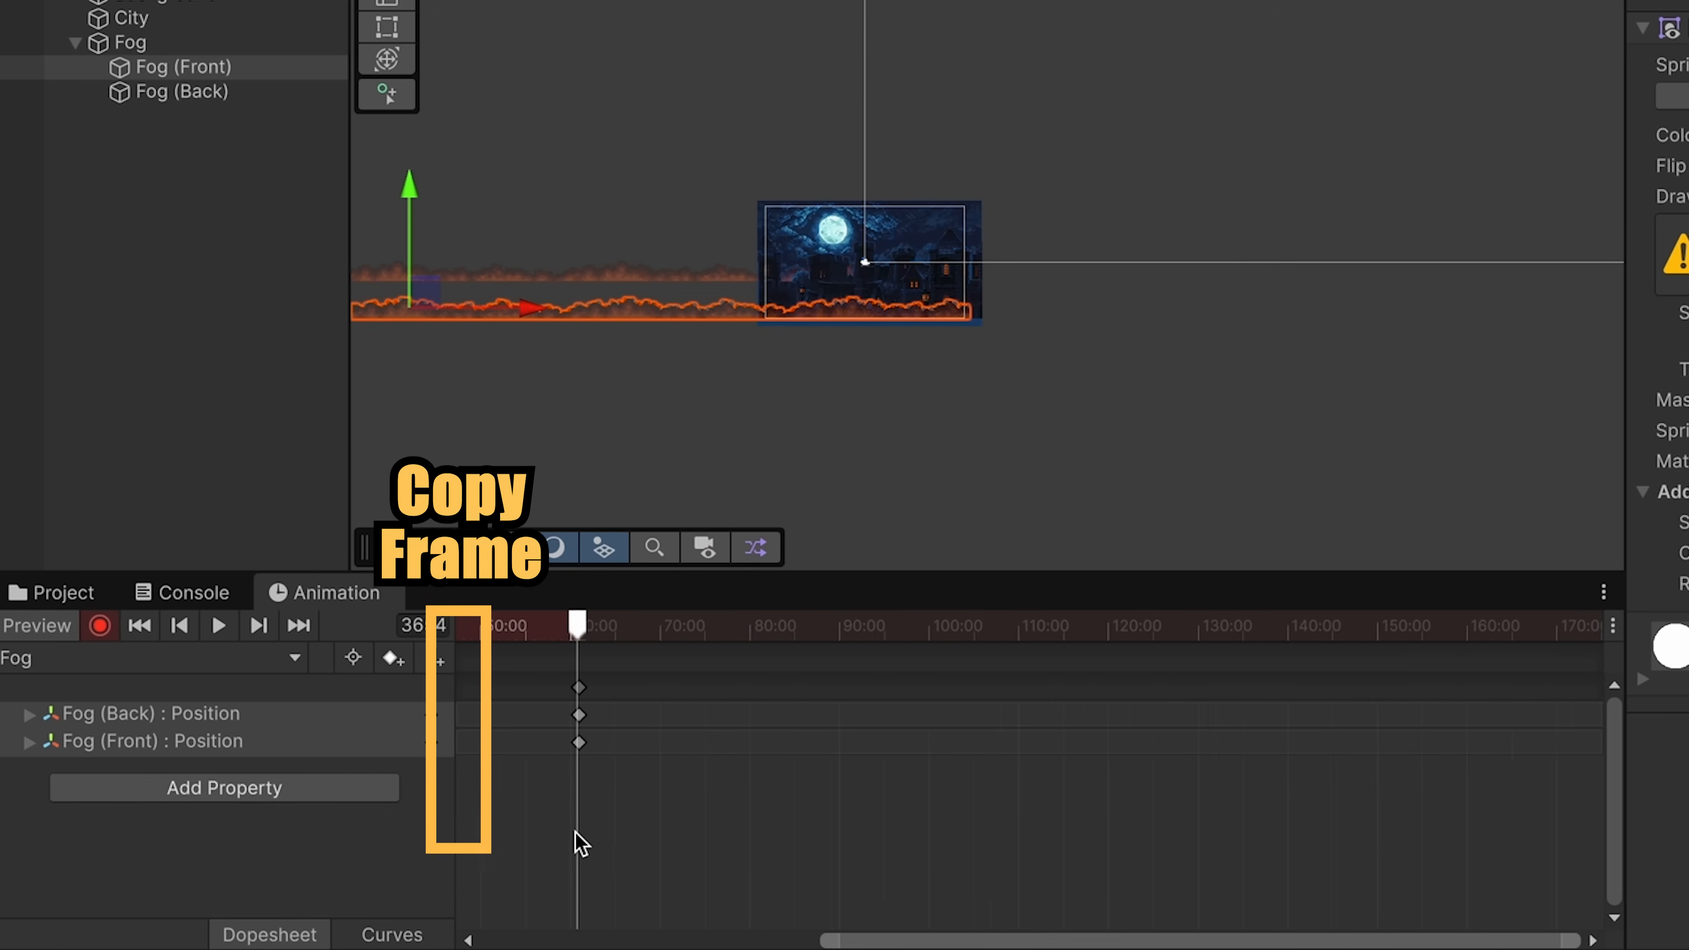
scroll(1040, 765, "up", 10)
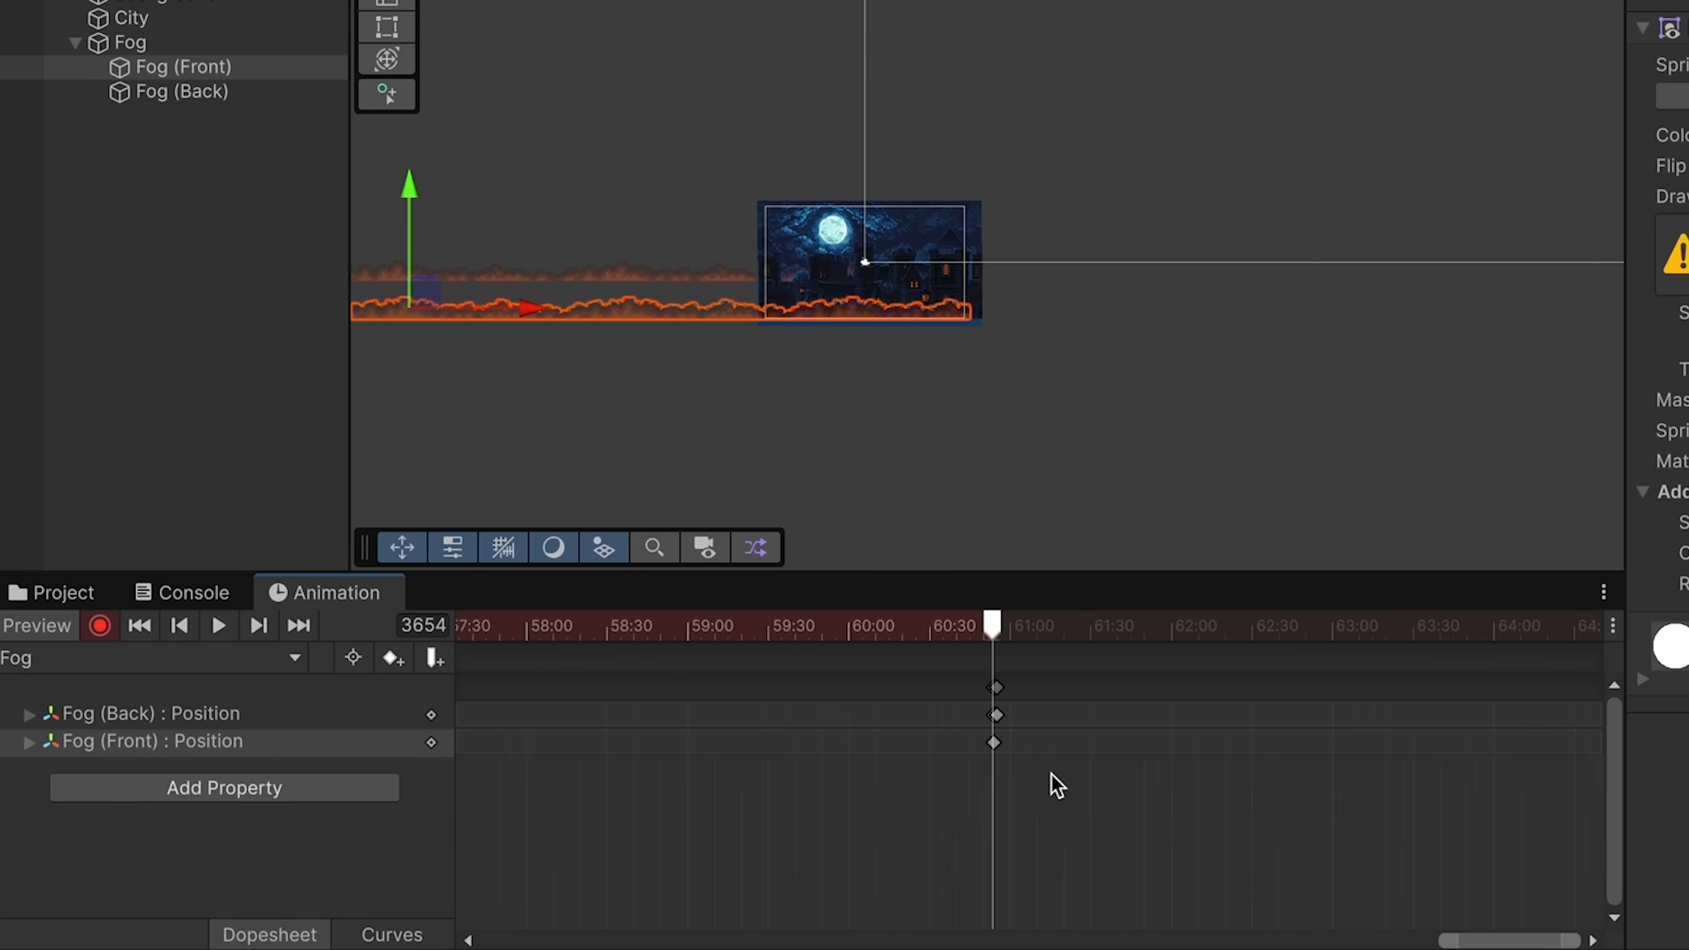
left_click(765, 629)
key("ctrl+v")
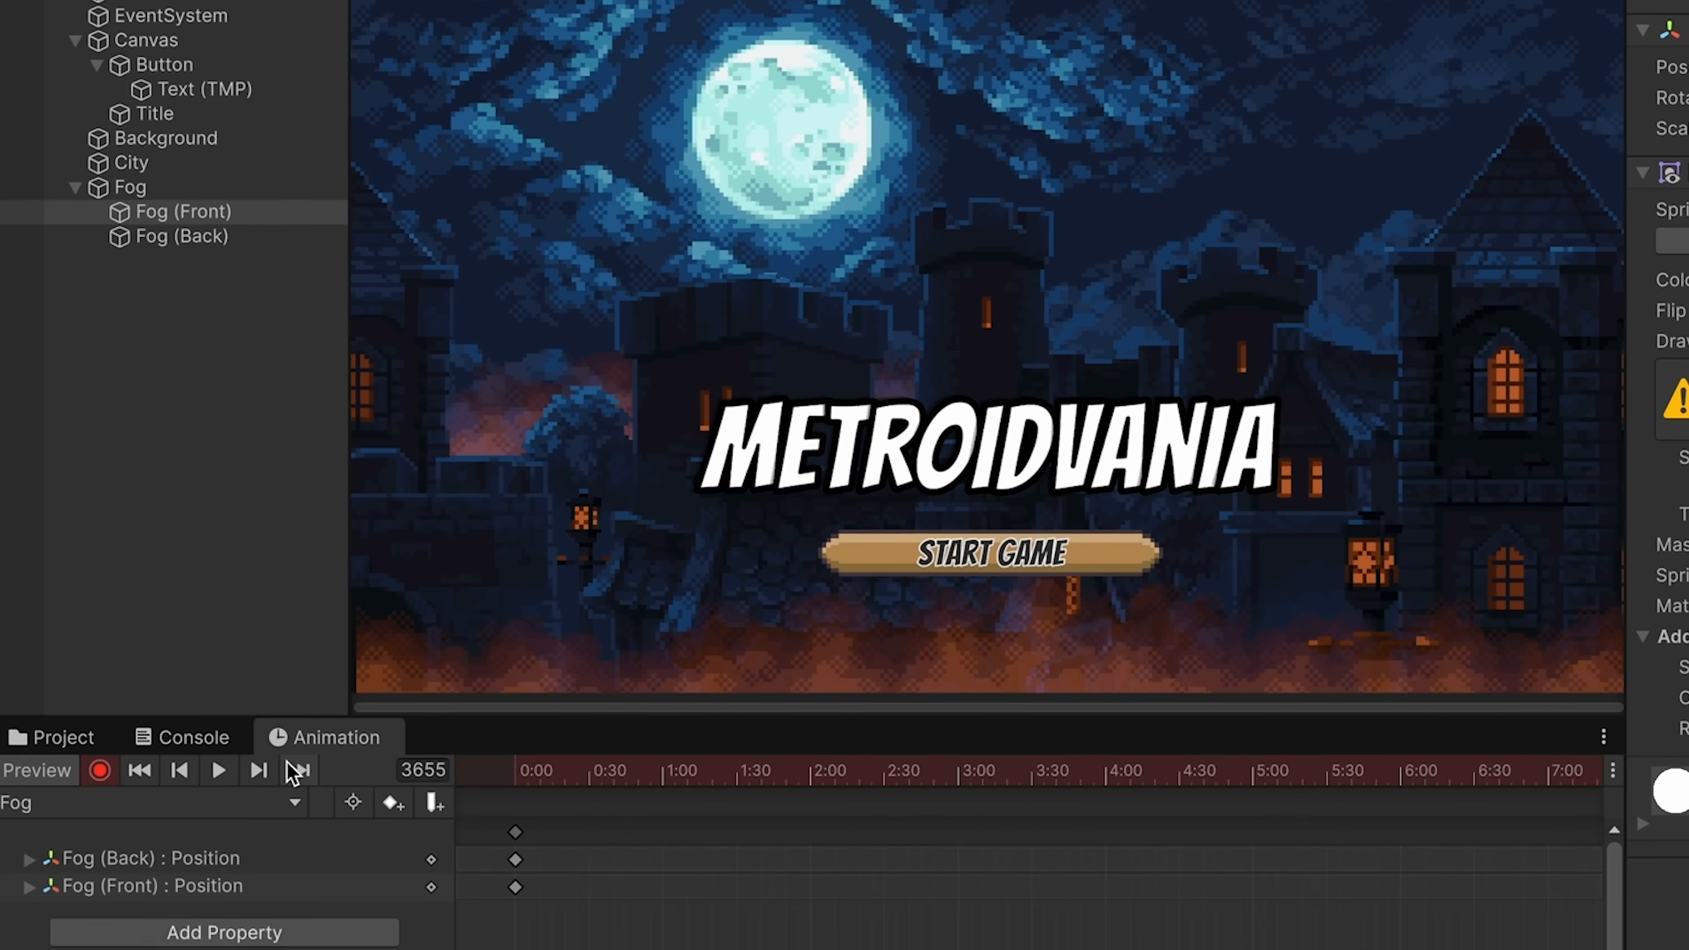
left_click(216, 883)
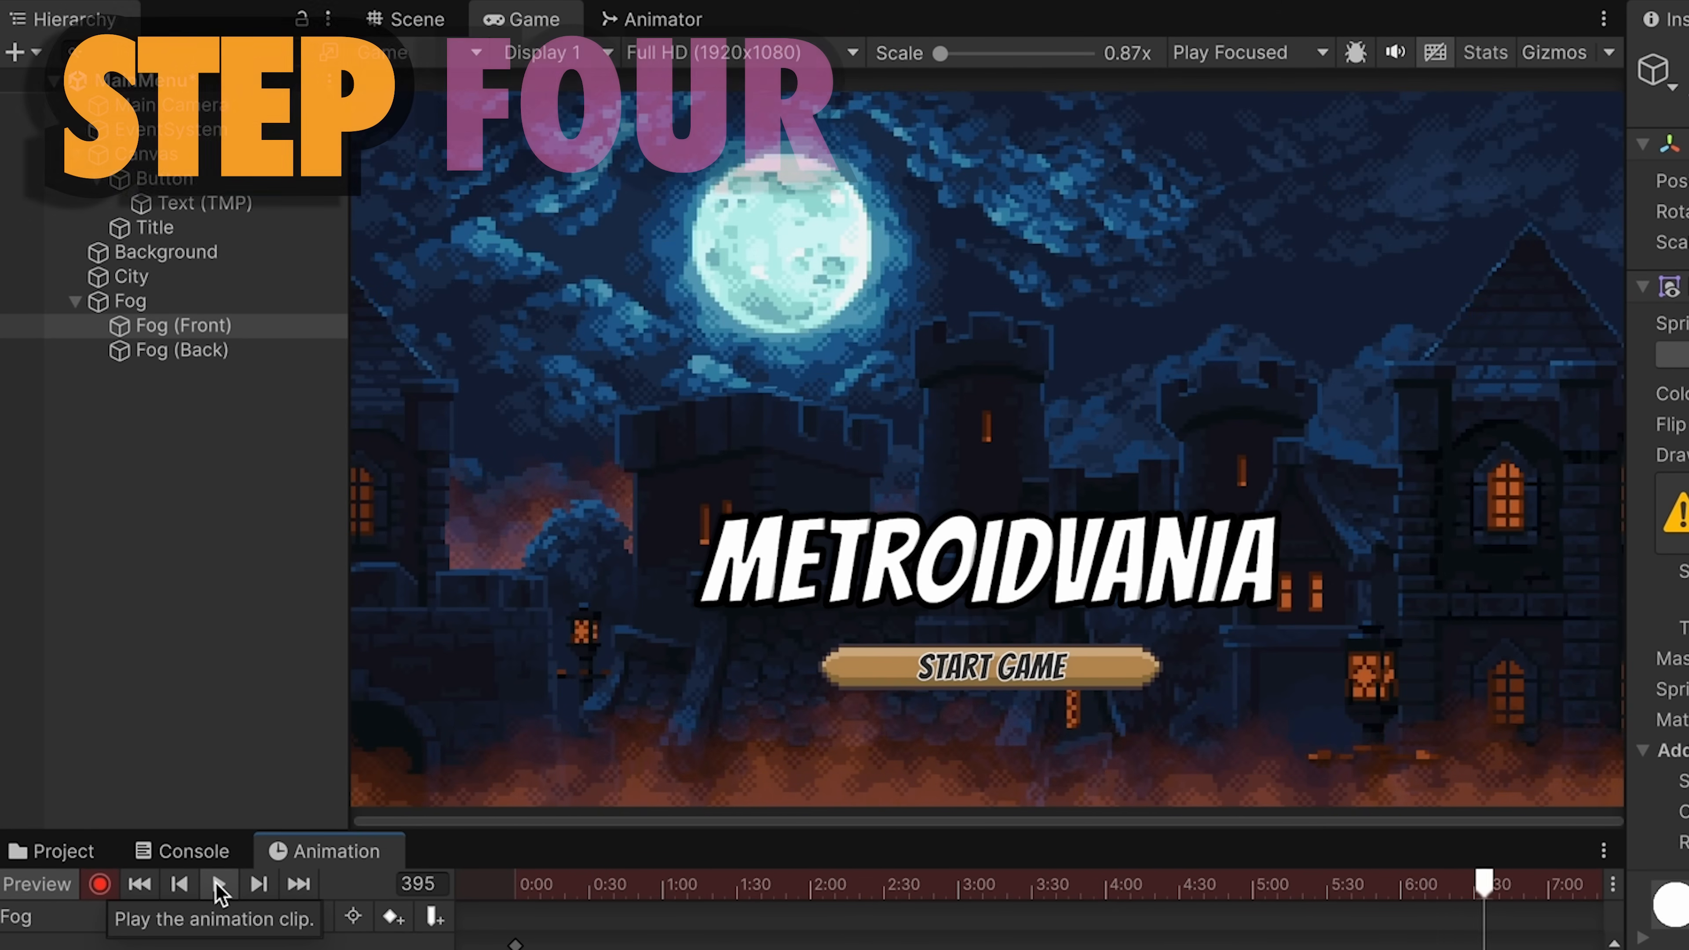
left_click(219, 885)
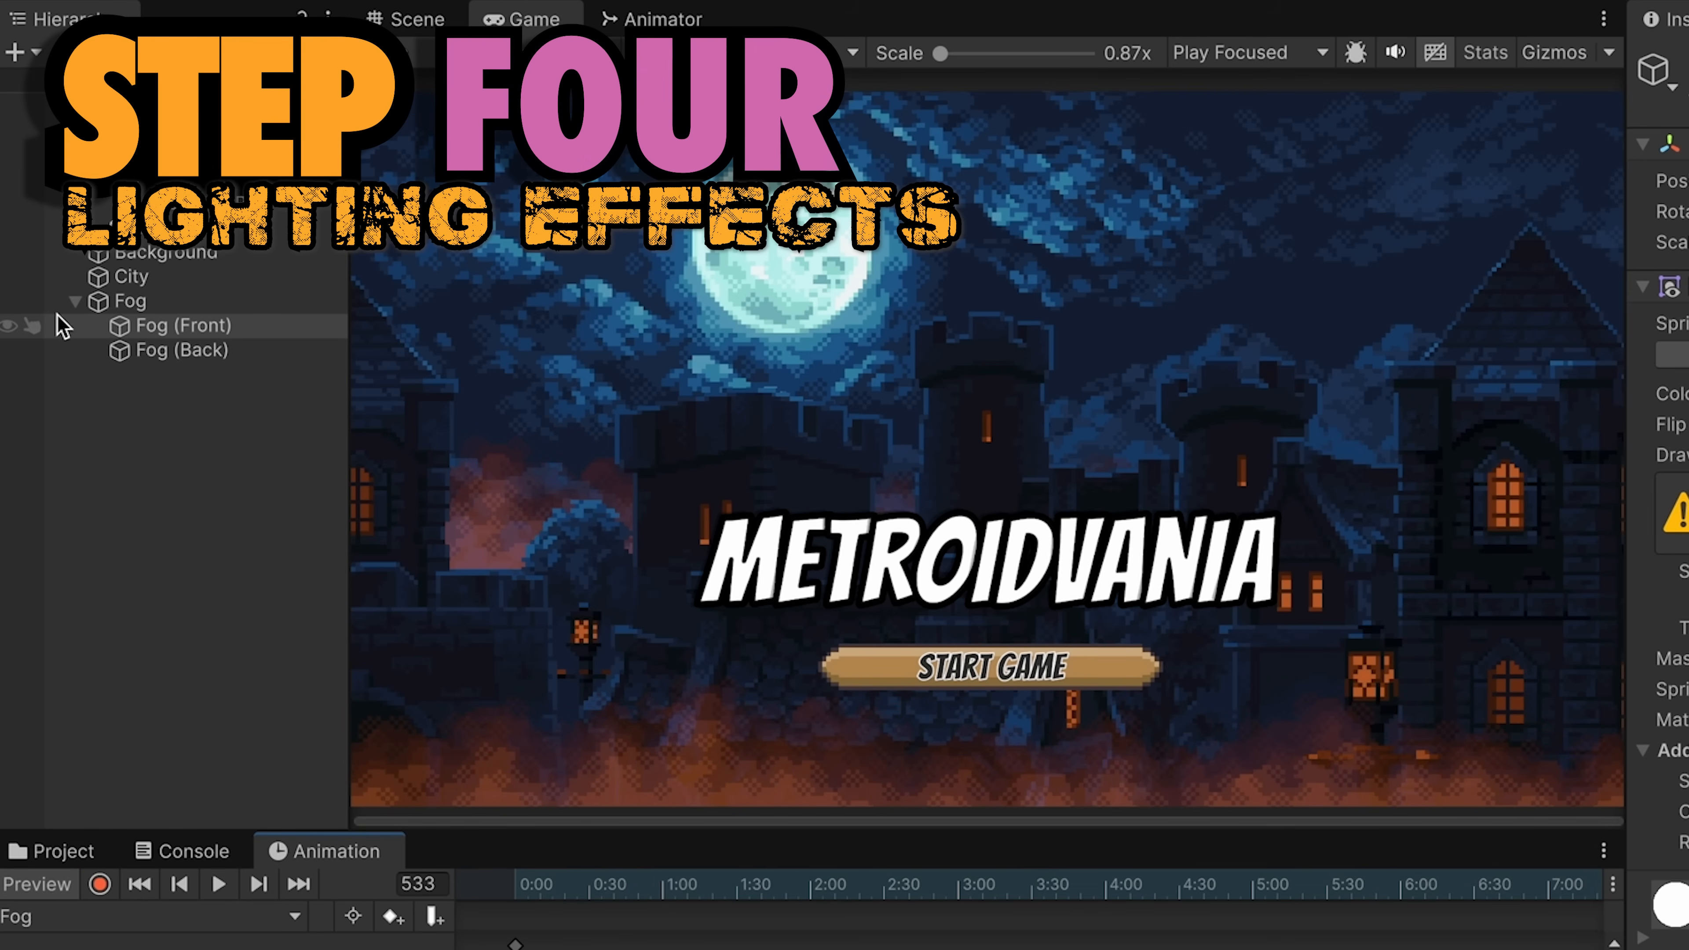
- Collapse the Fog and Canvas groups and add a Spot Light 2D at the root of the MainMenu scene
left_click(73, 300)
left_click(75, 154)
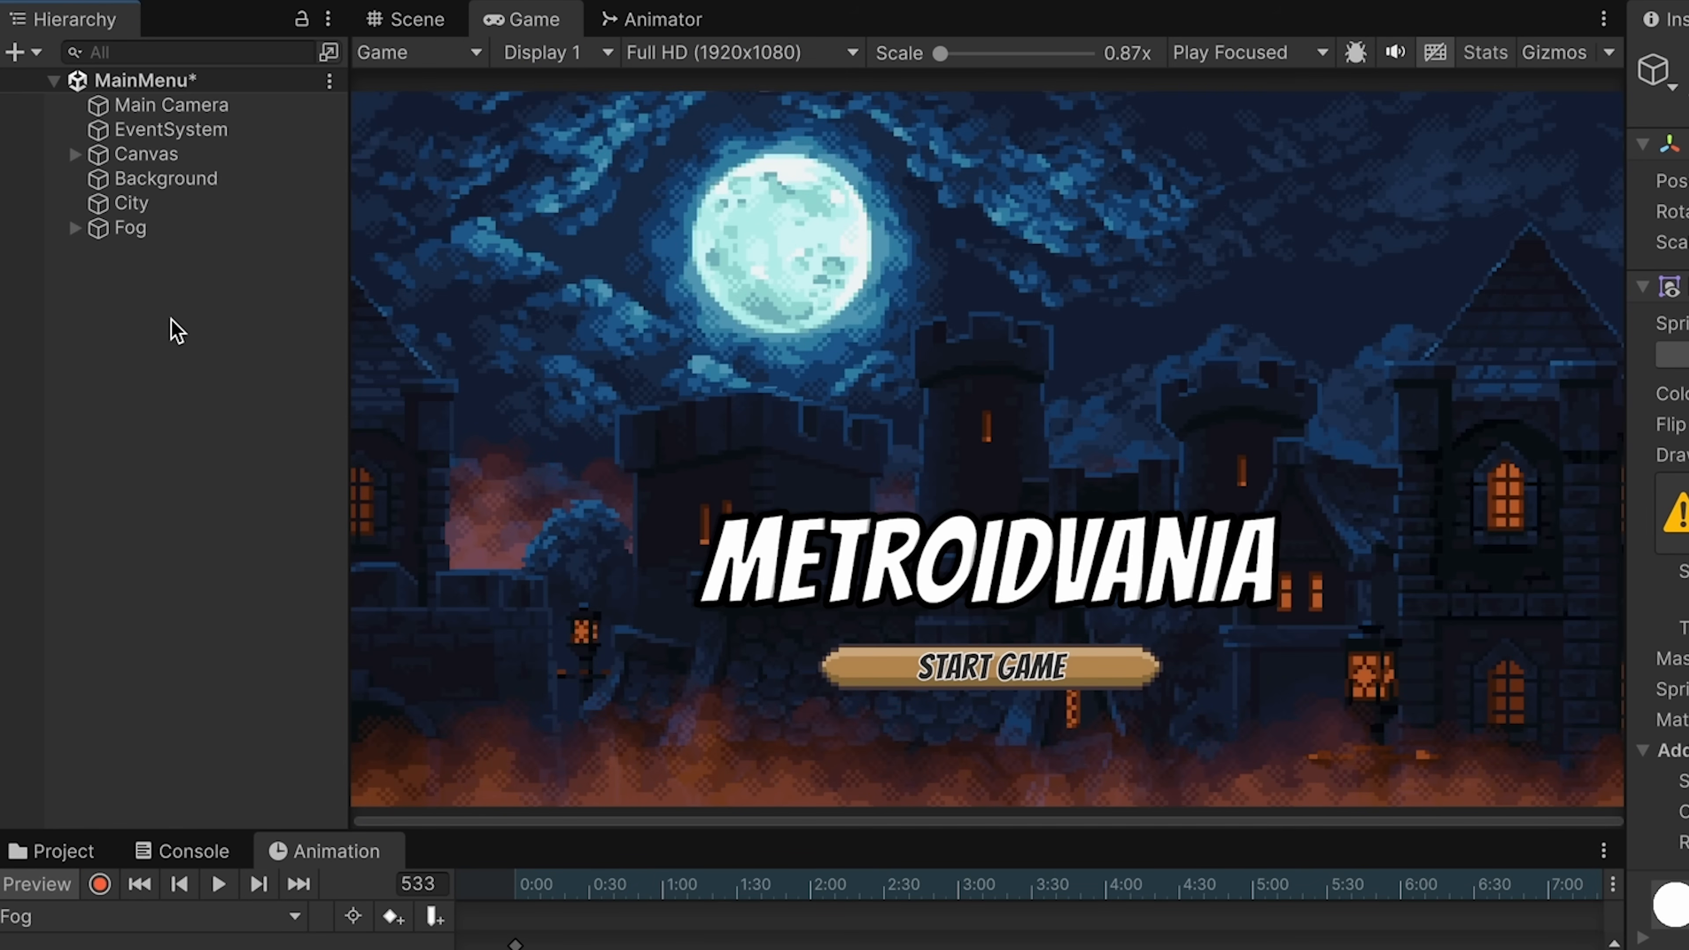
right_click(172, 319)
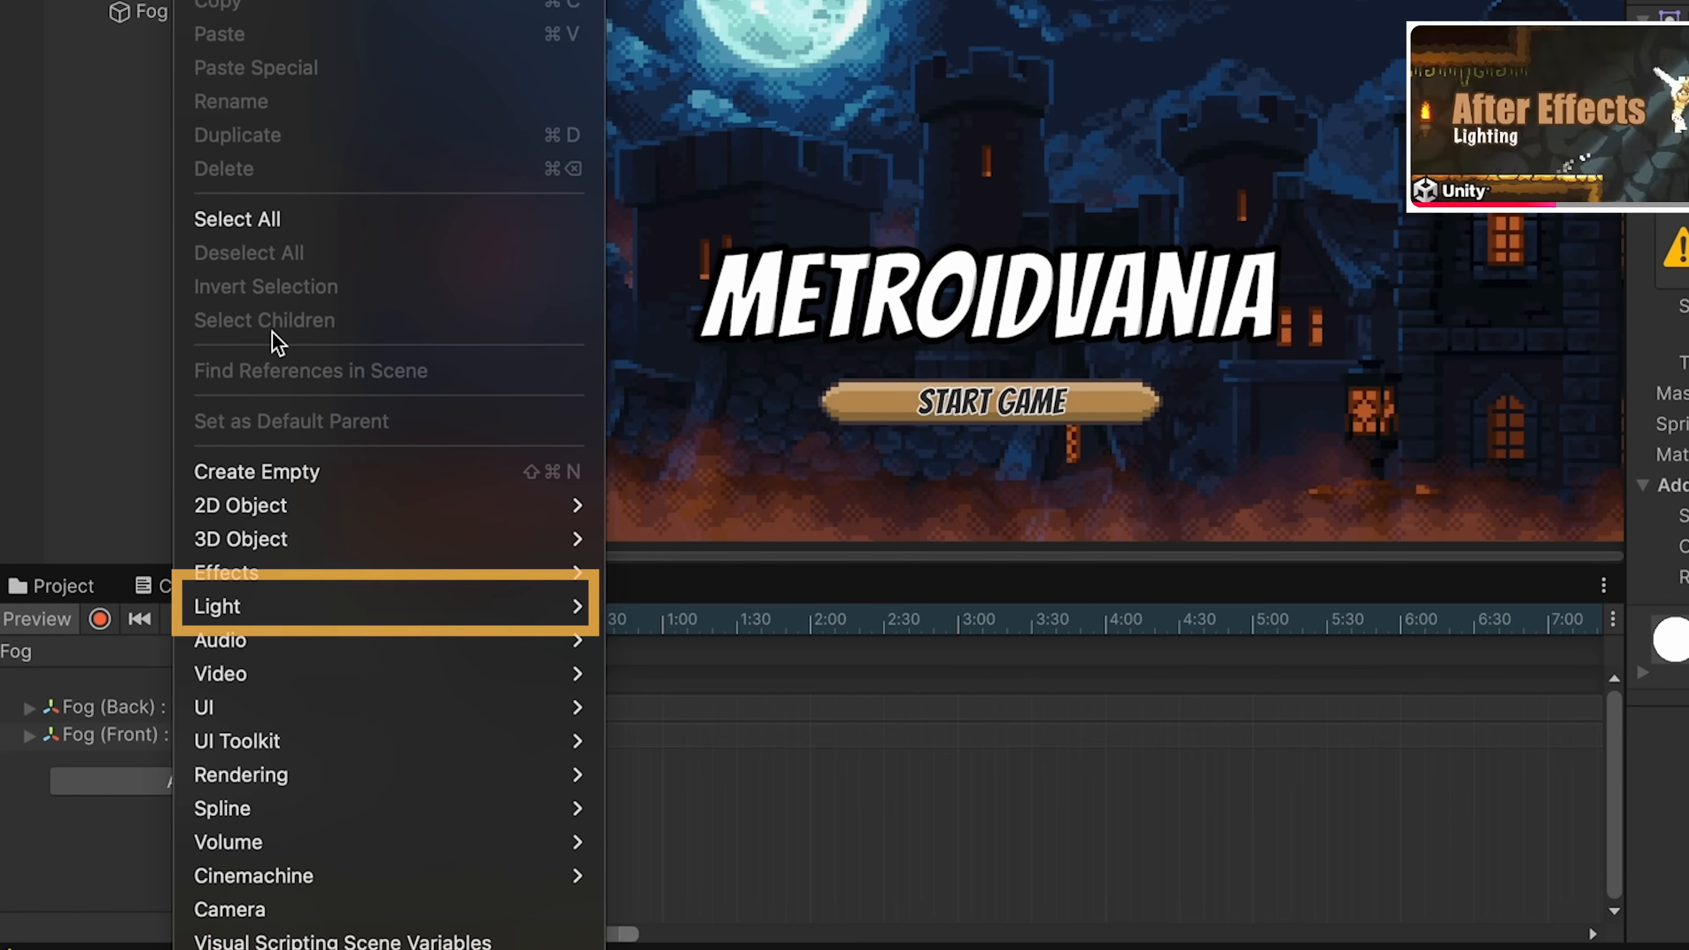
mouse_move(297, 772)
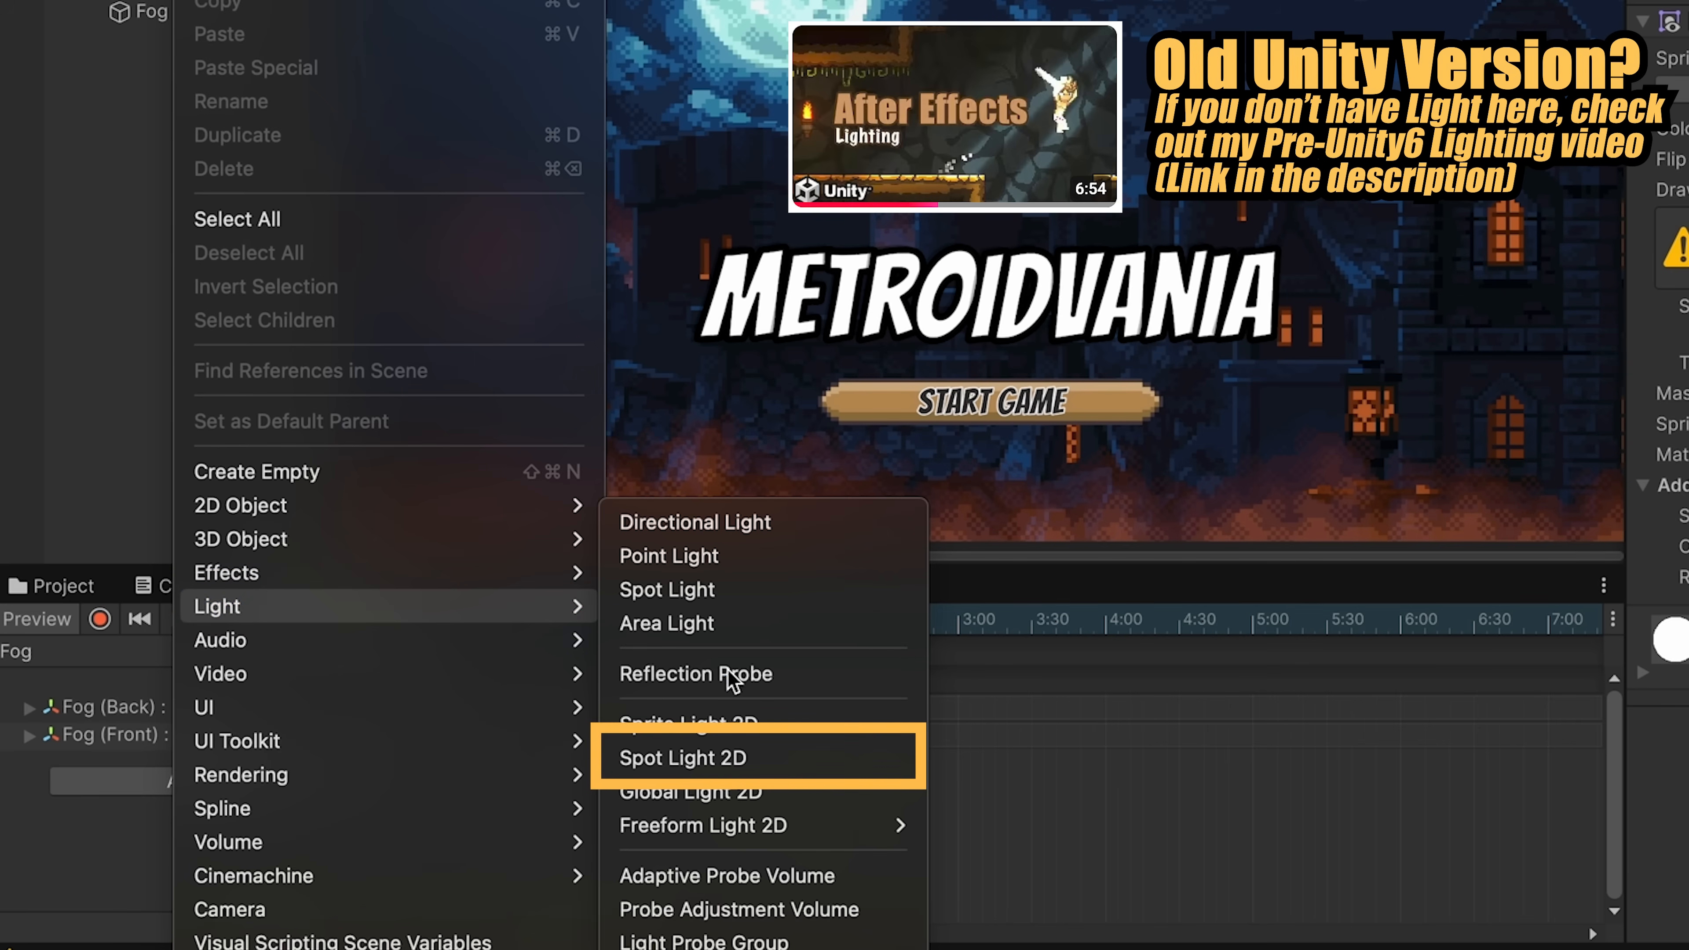
left_click(779, 772)
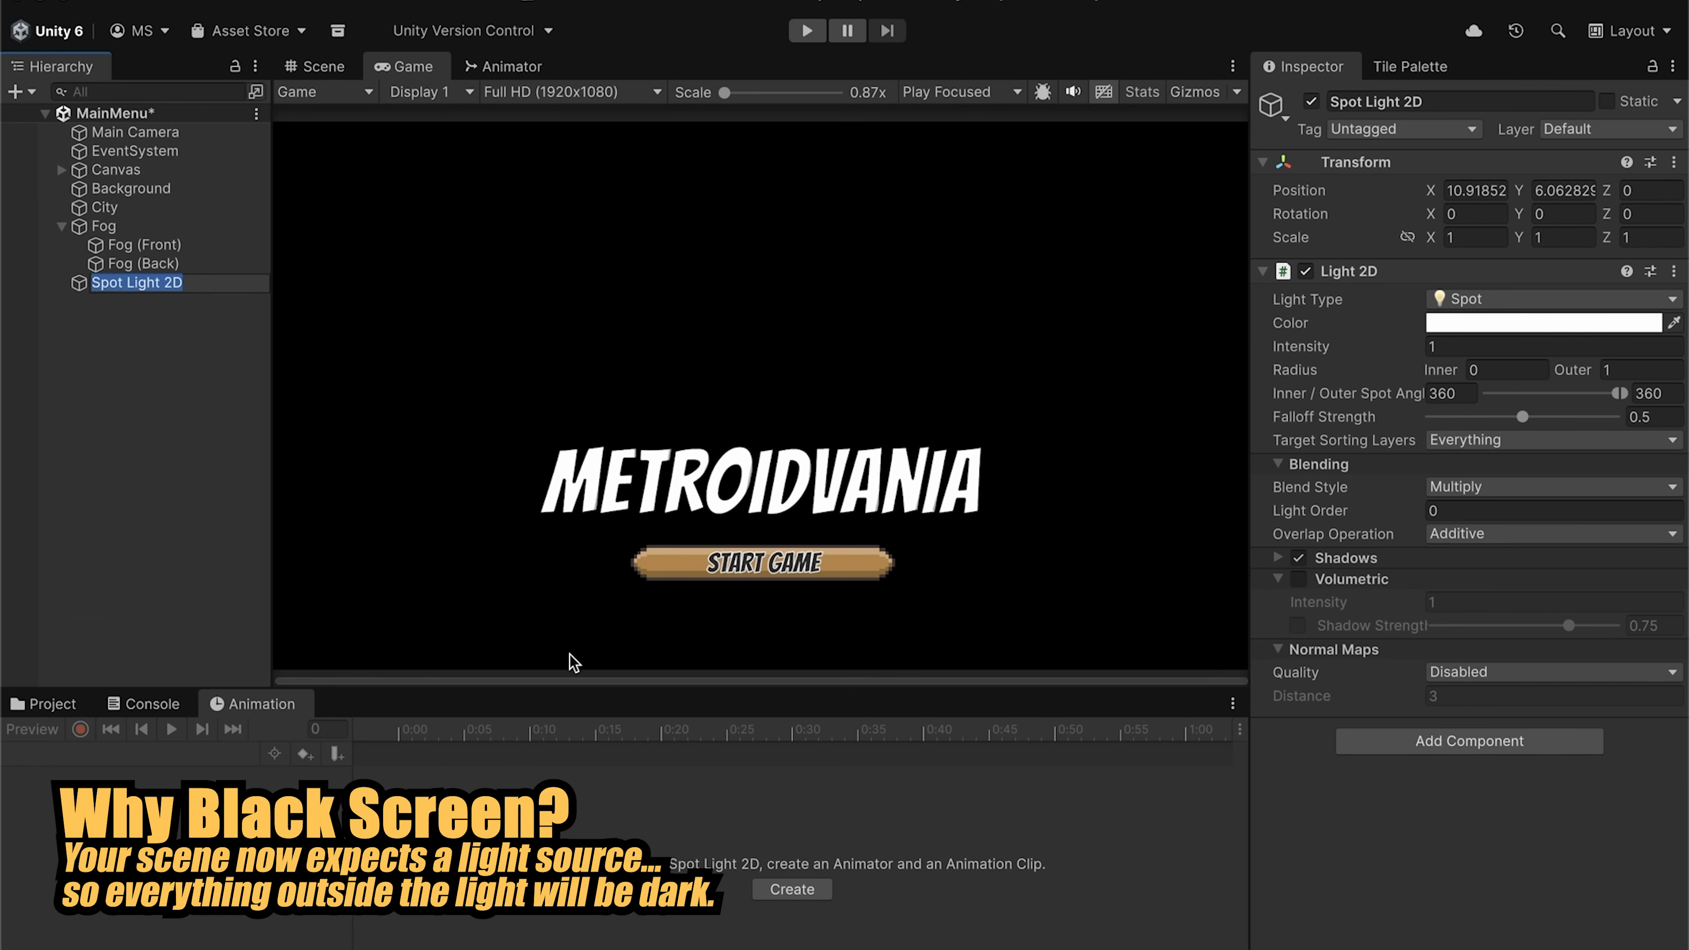
left_click(99, 382)
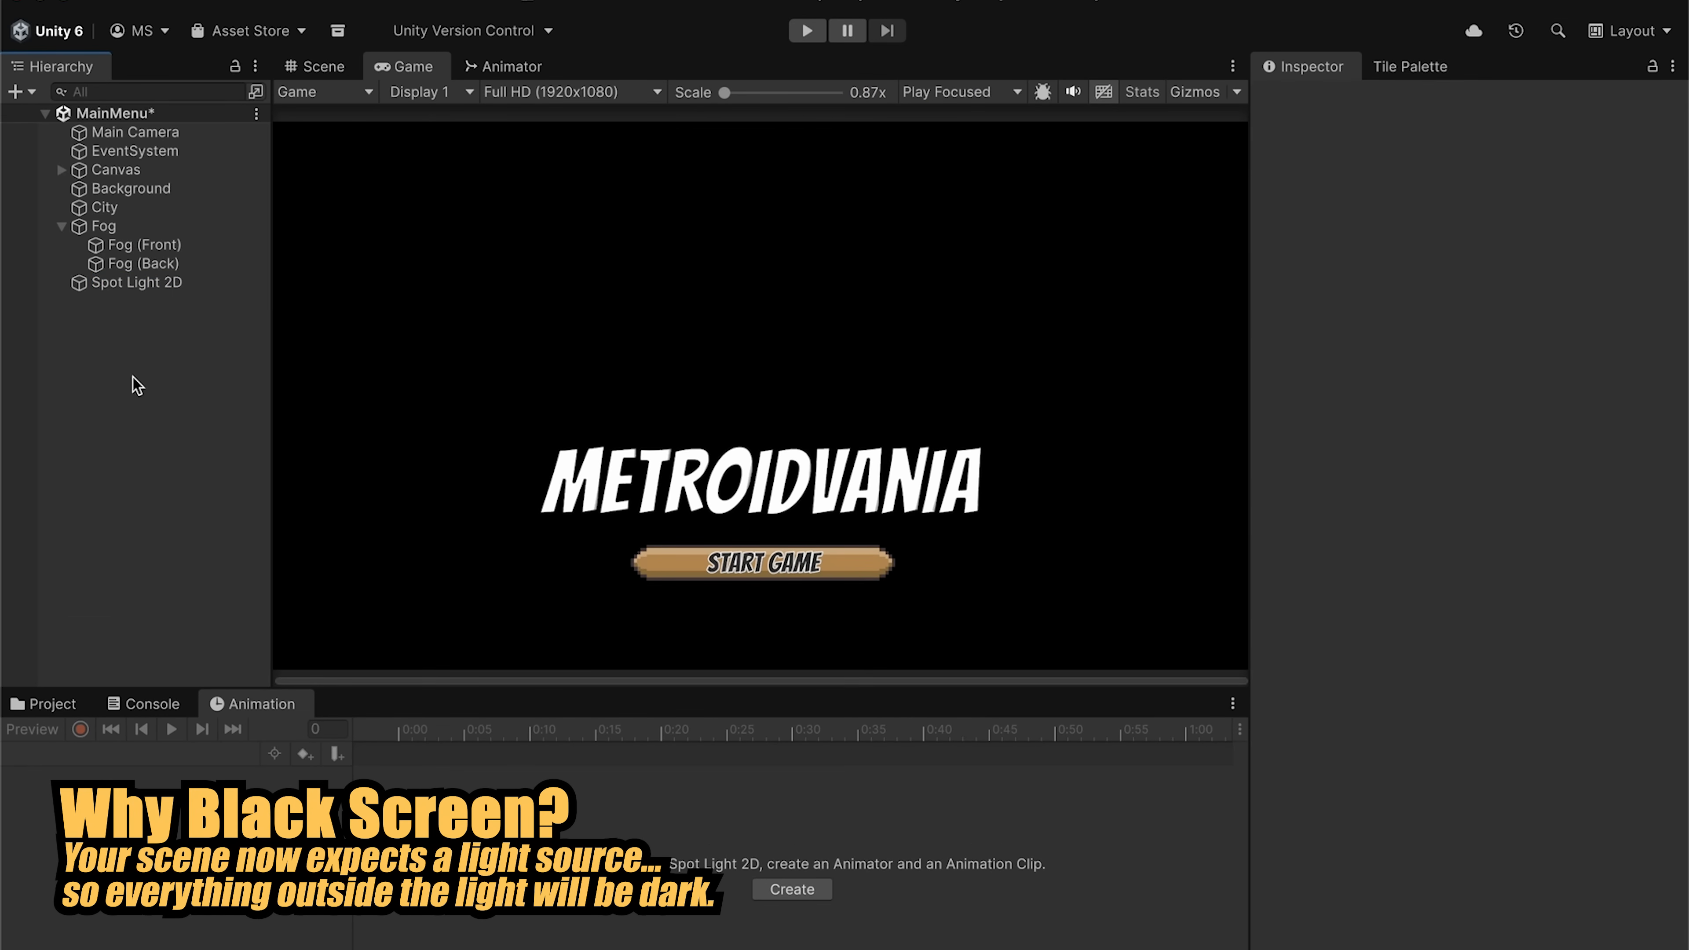
- Check that the City sprite's material is Sprite-Lit-Default, looking it up among the available materials
left_click(225, 281)
left_click(125, 206)
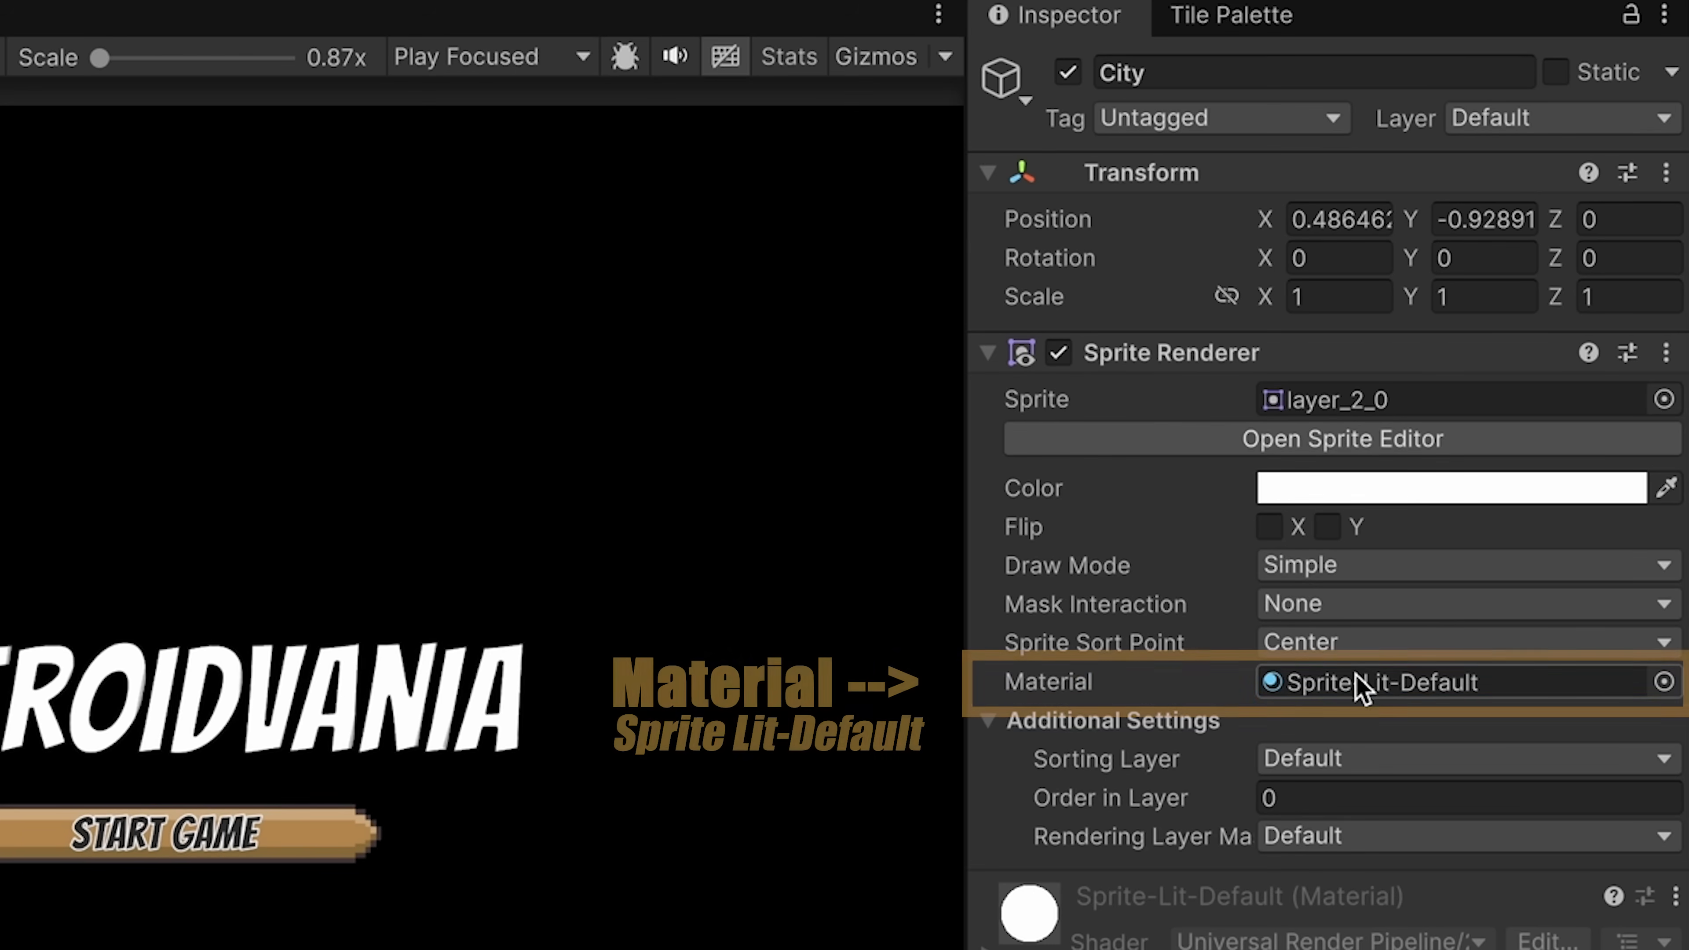
left_click(1488, 469)
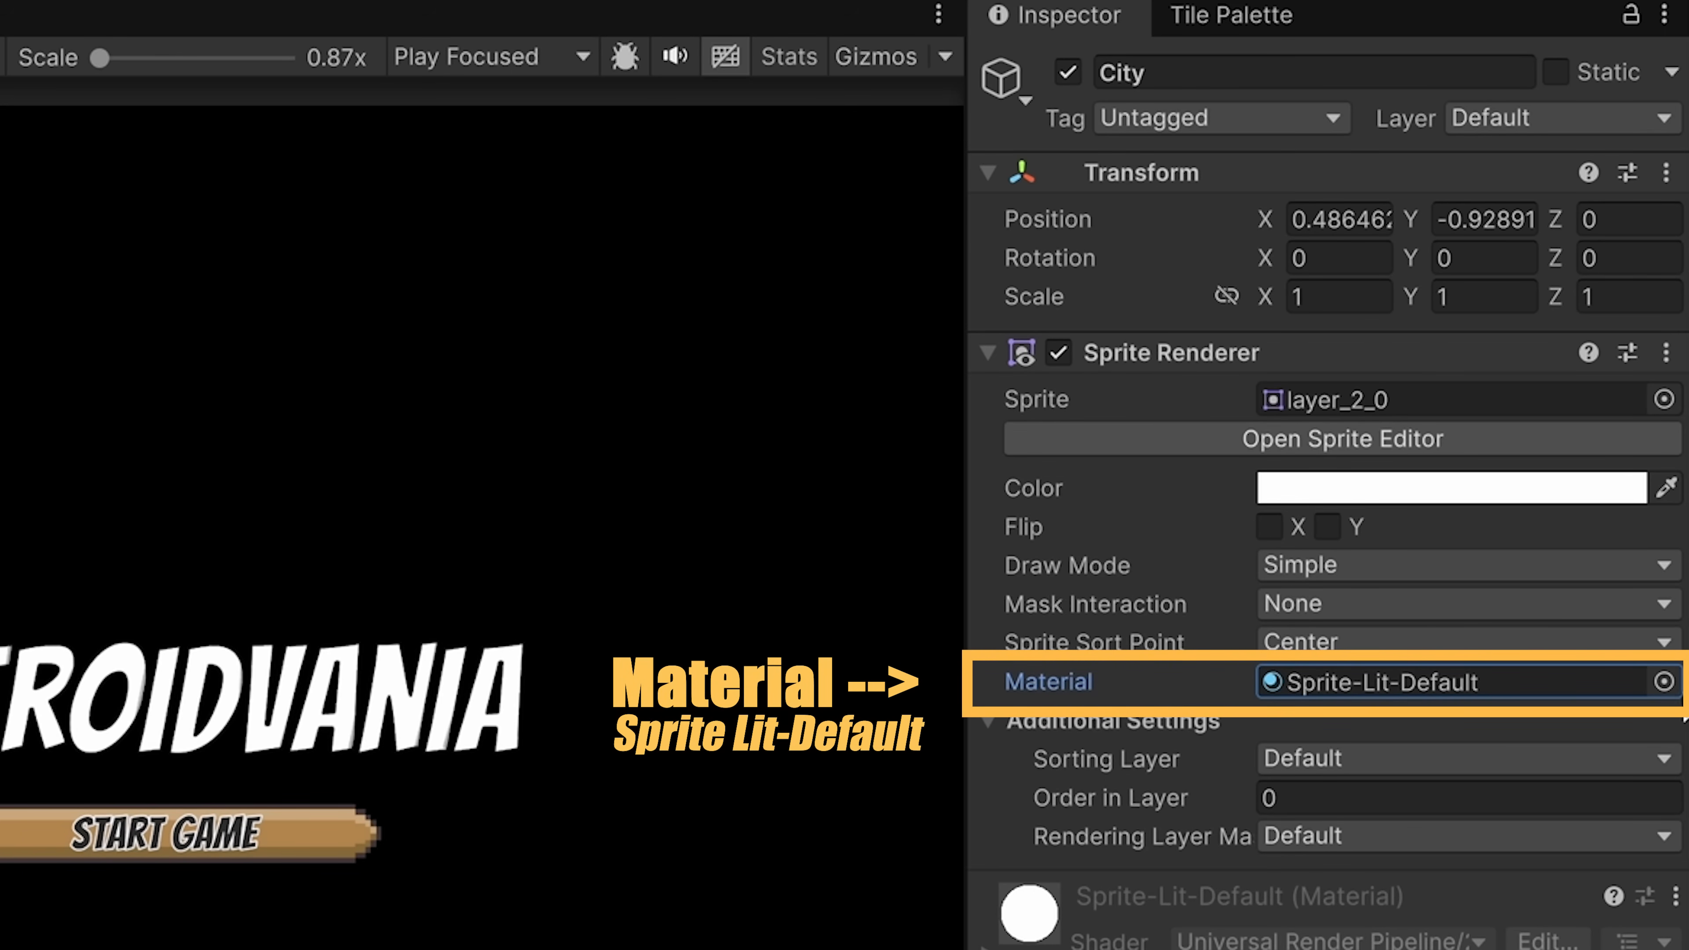
left_click(1664, 682)
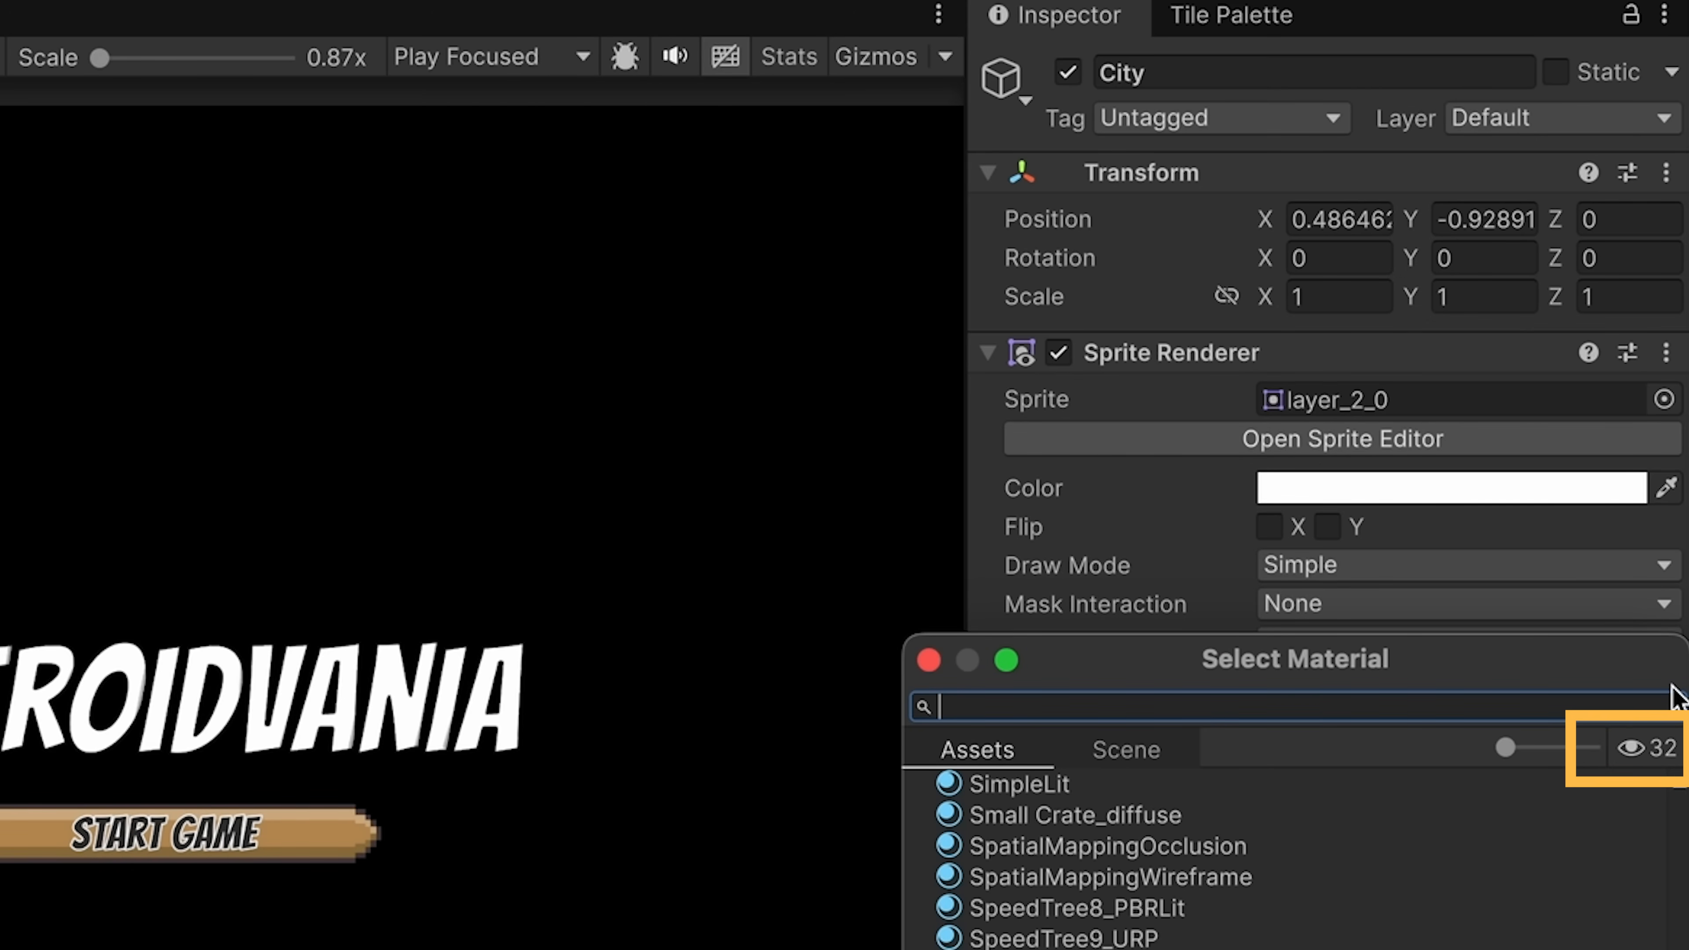
left_click(1630, 749)
left_click(1631, 749)
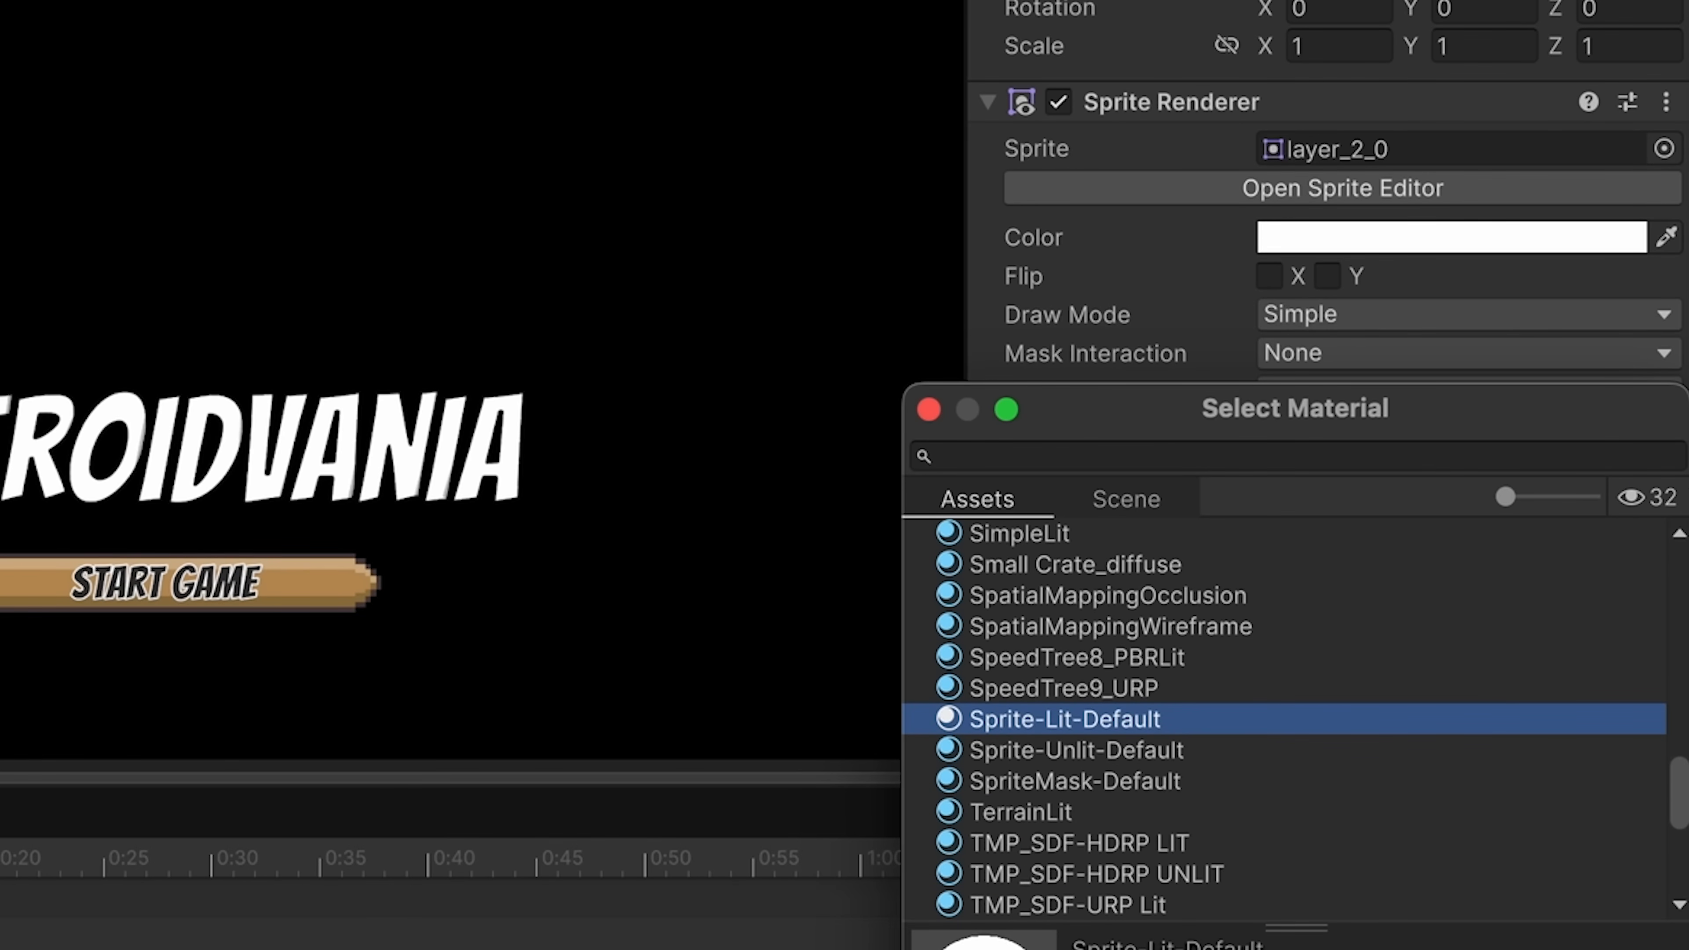
key("Escape")
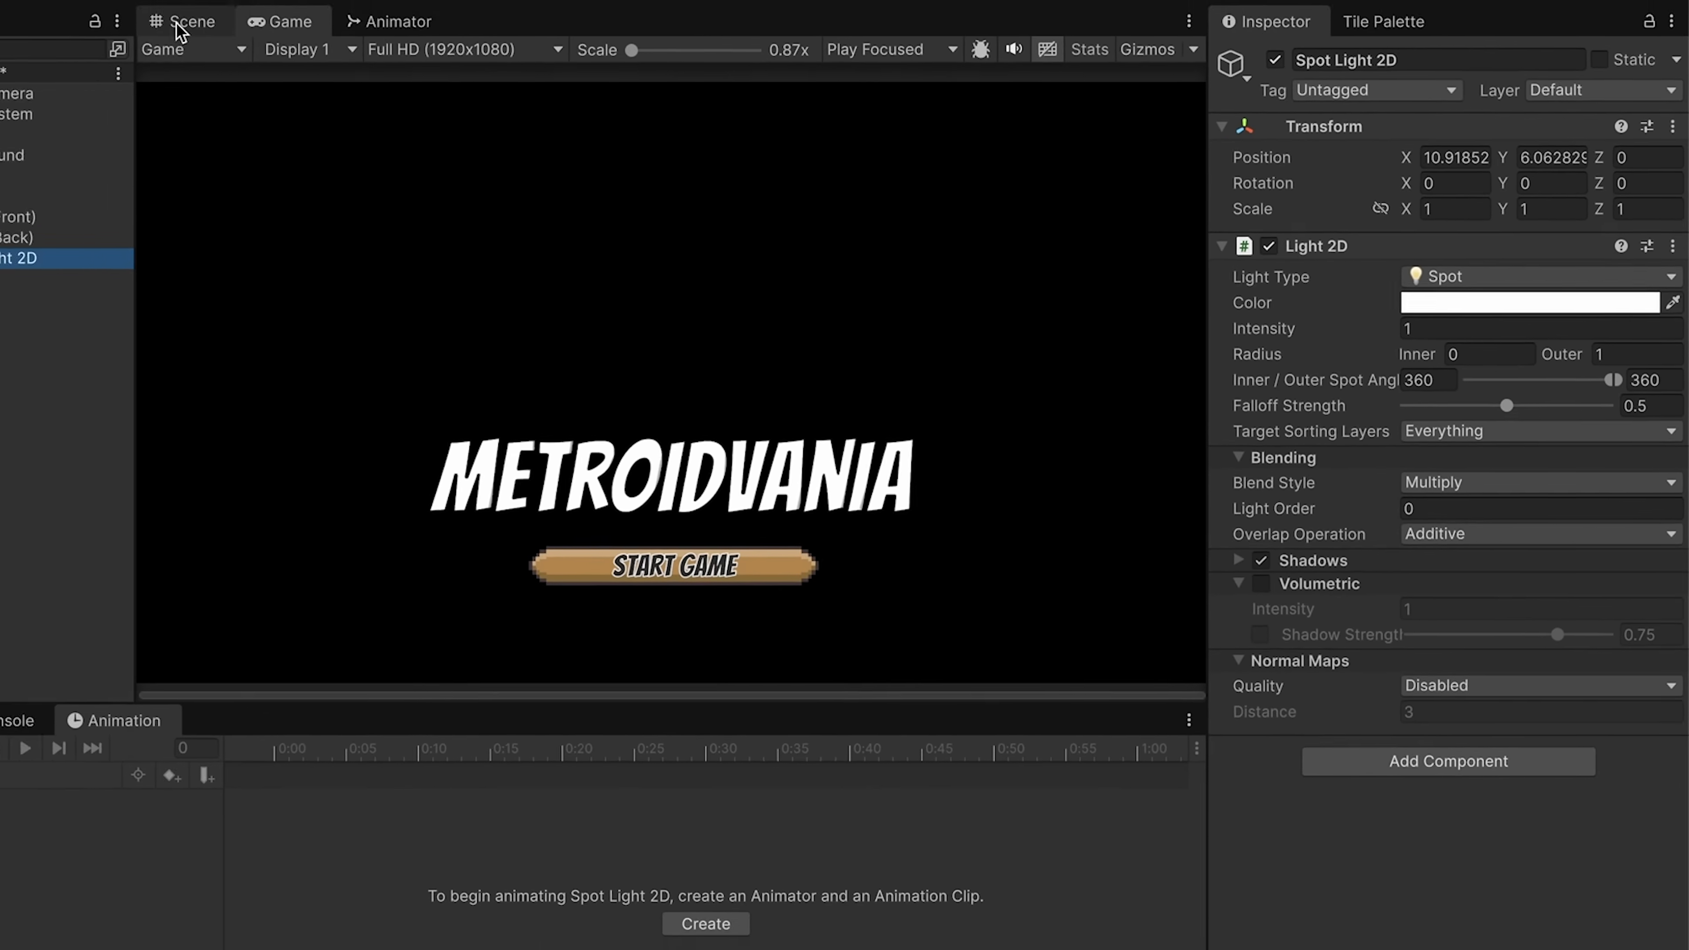
- Move Spot Light 2D onto the moon area at about X -4, Y 1.8 and check it in the Game view
left_click(183, 23)
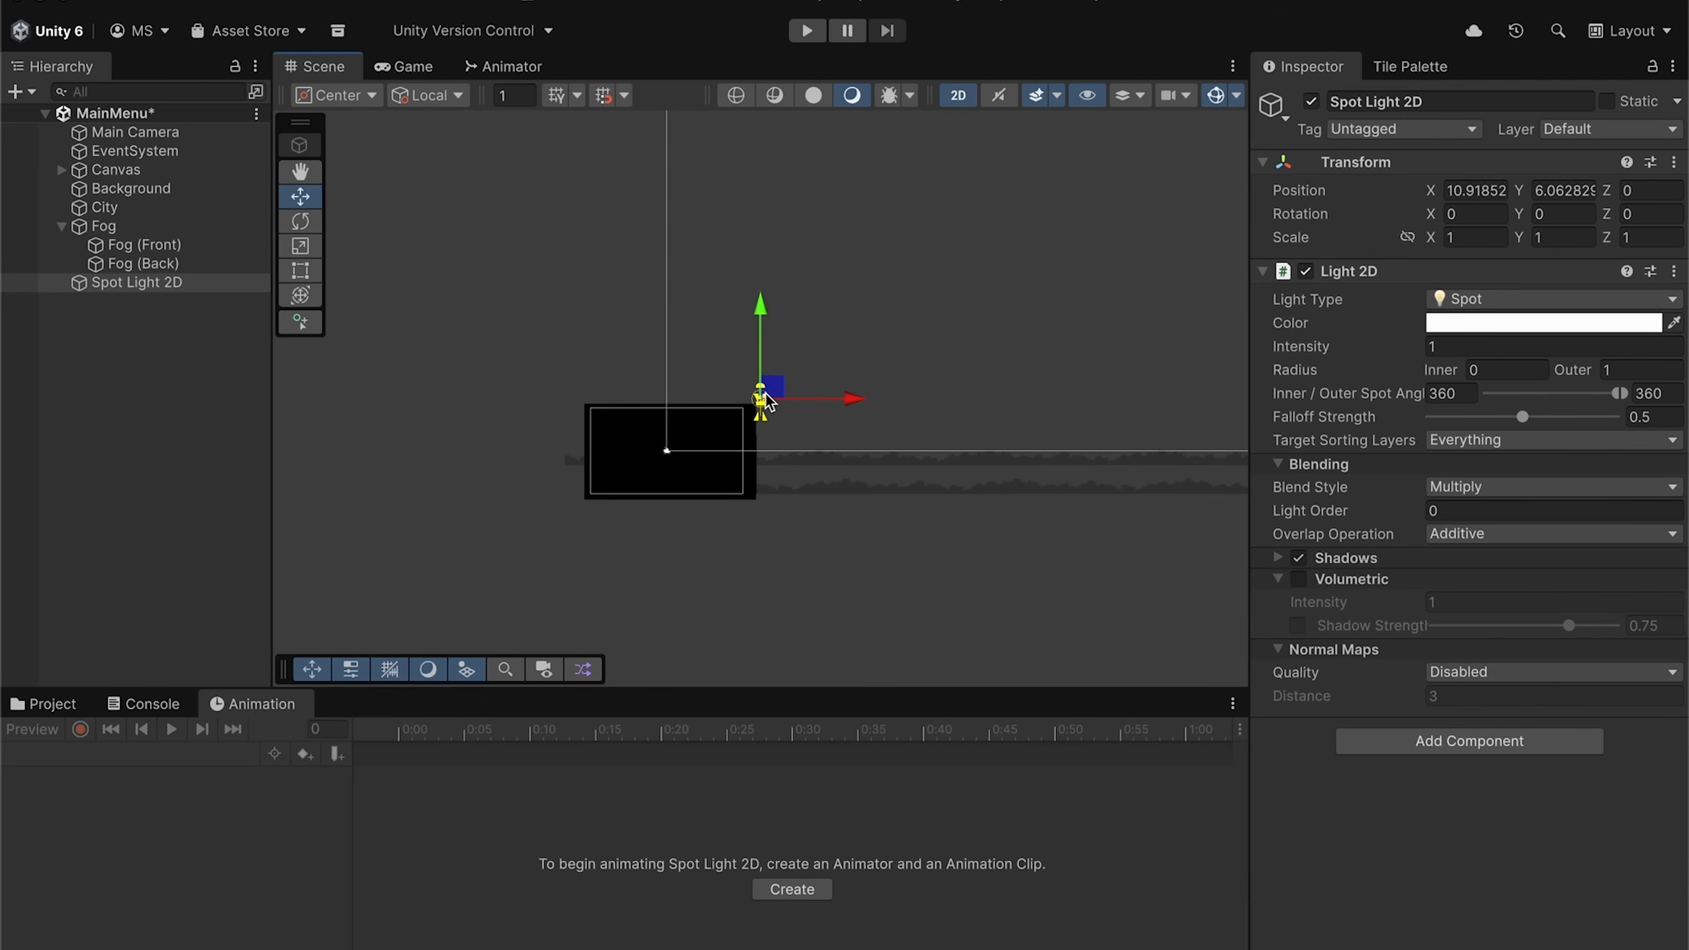
left_click_drag(768, 402, 629, 444)
left_click(411, 66)
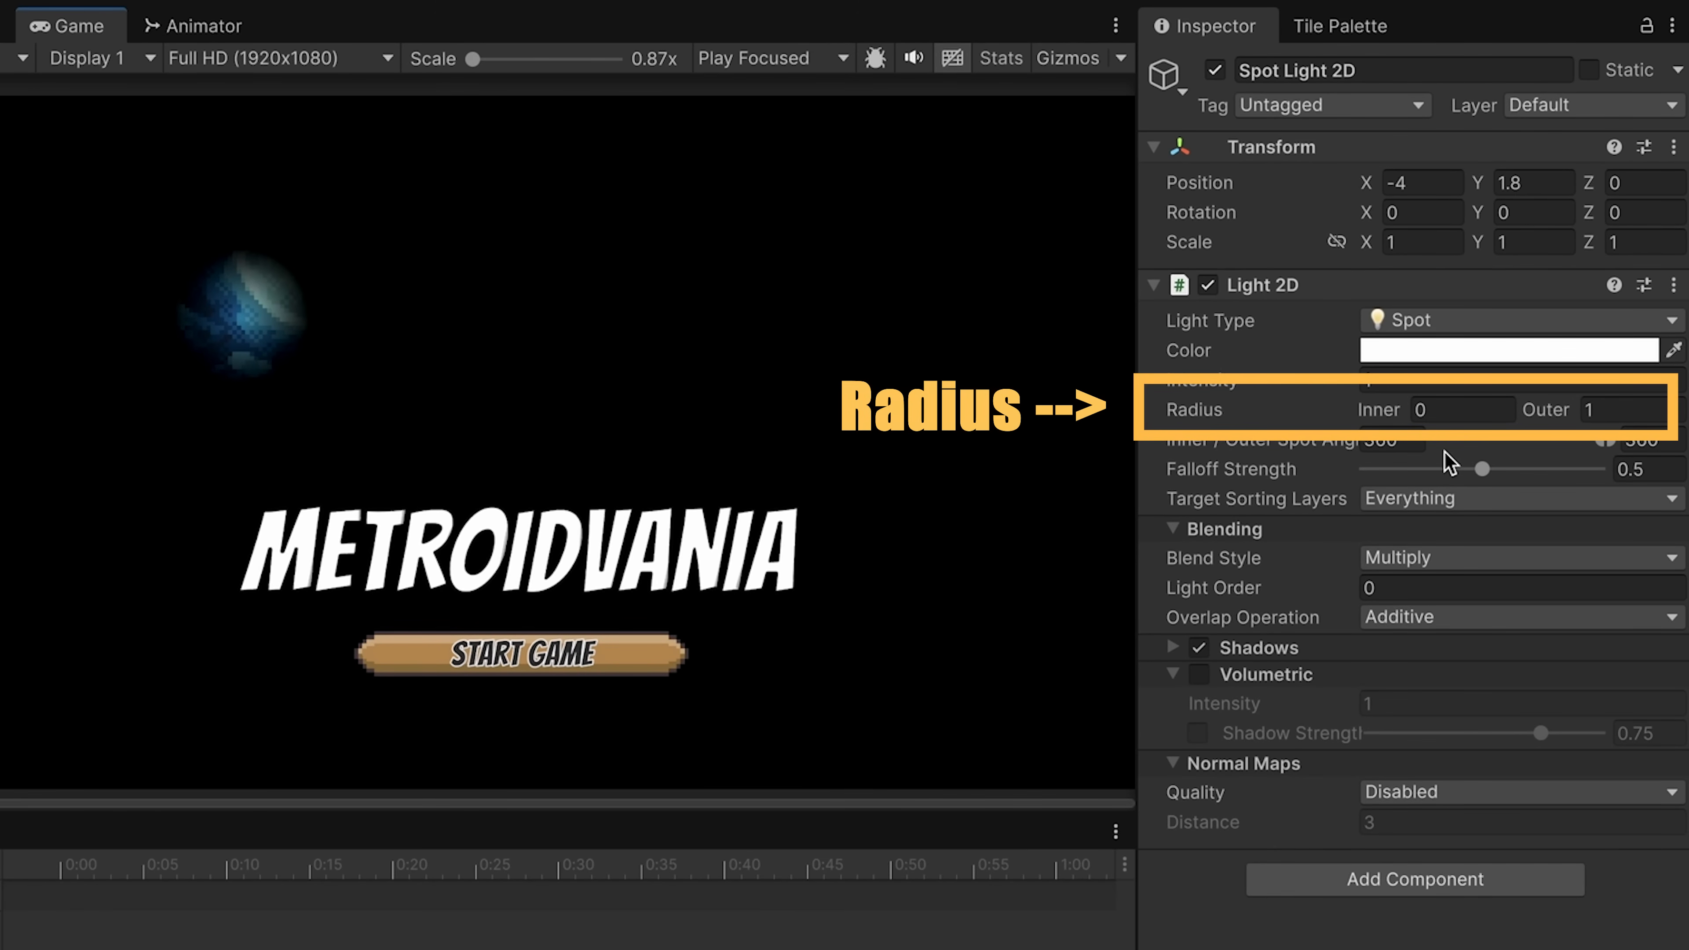
- Try outer radii of 100 and 10 for the spot light, settling on an outer radius of 15
left_click(1613, 407)
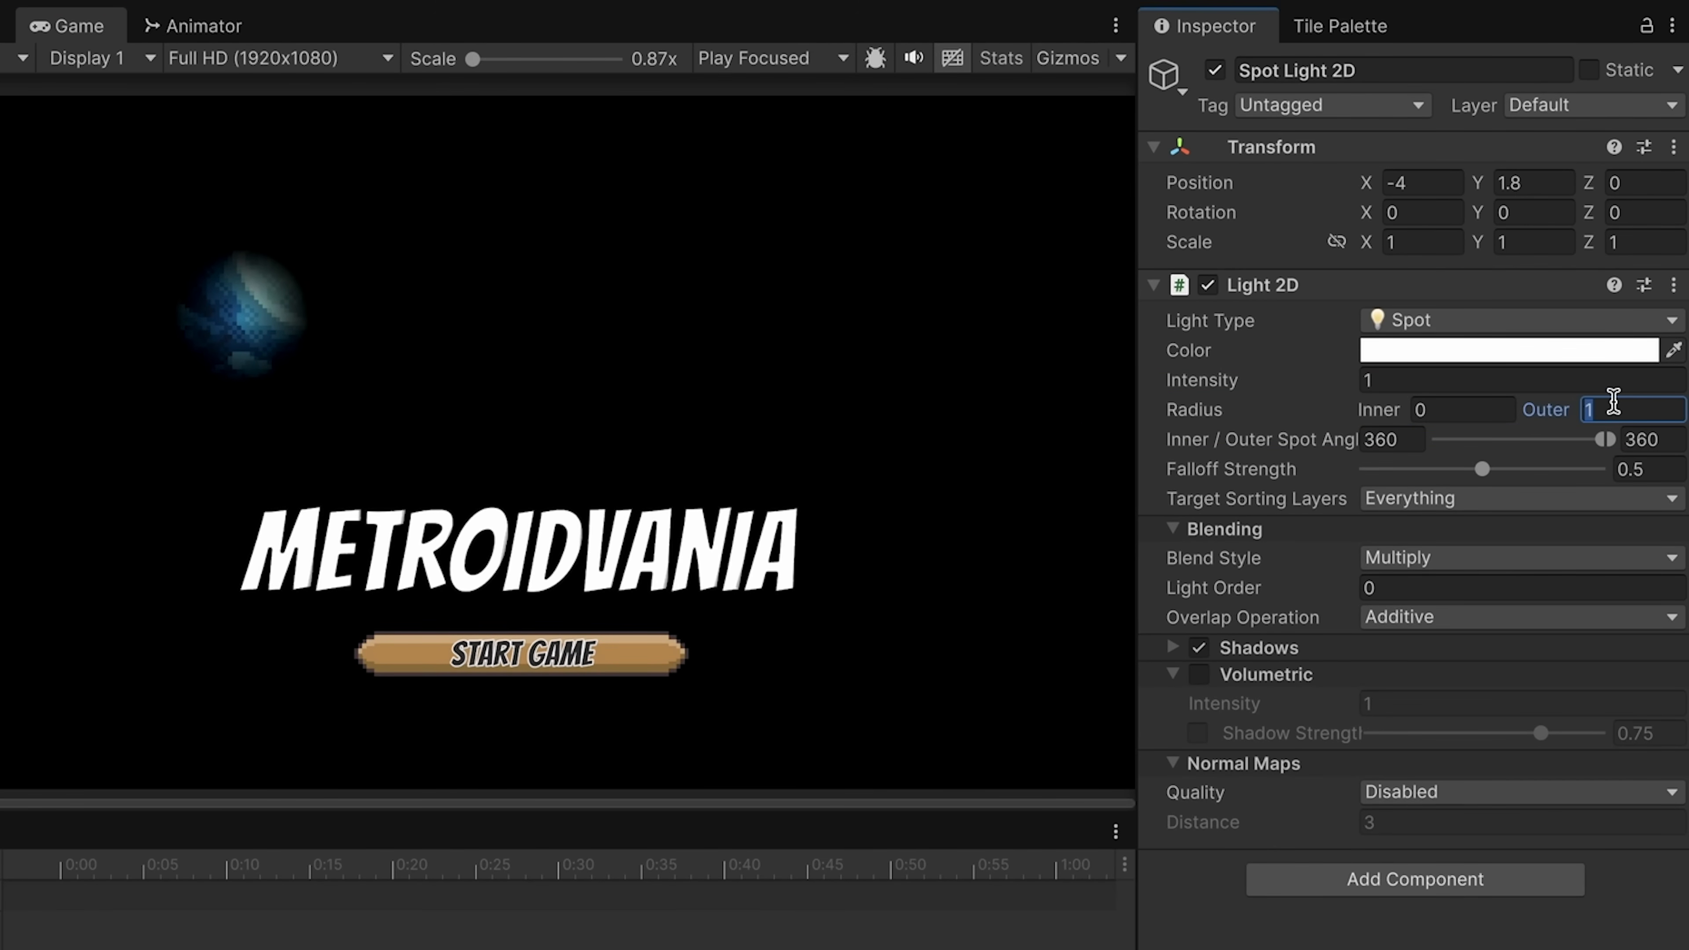
type("100")
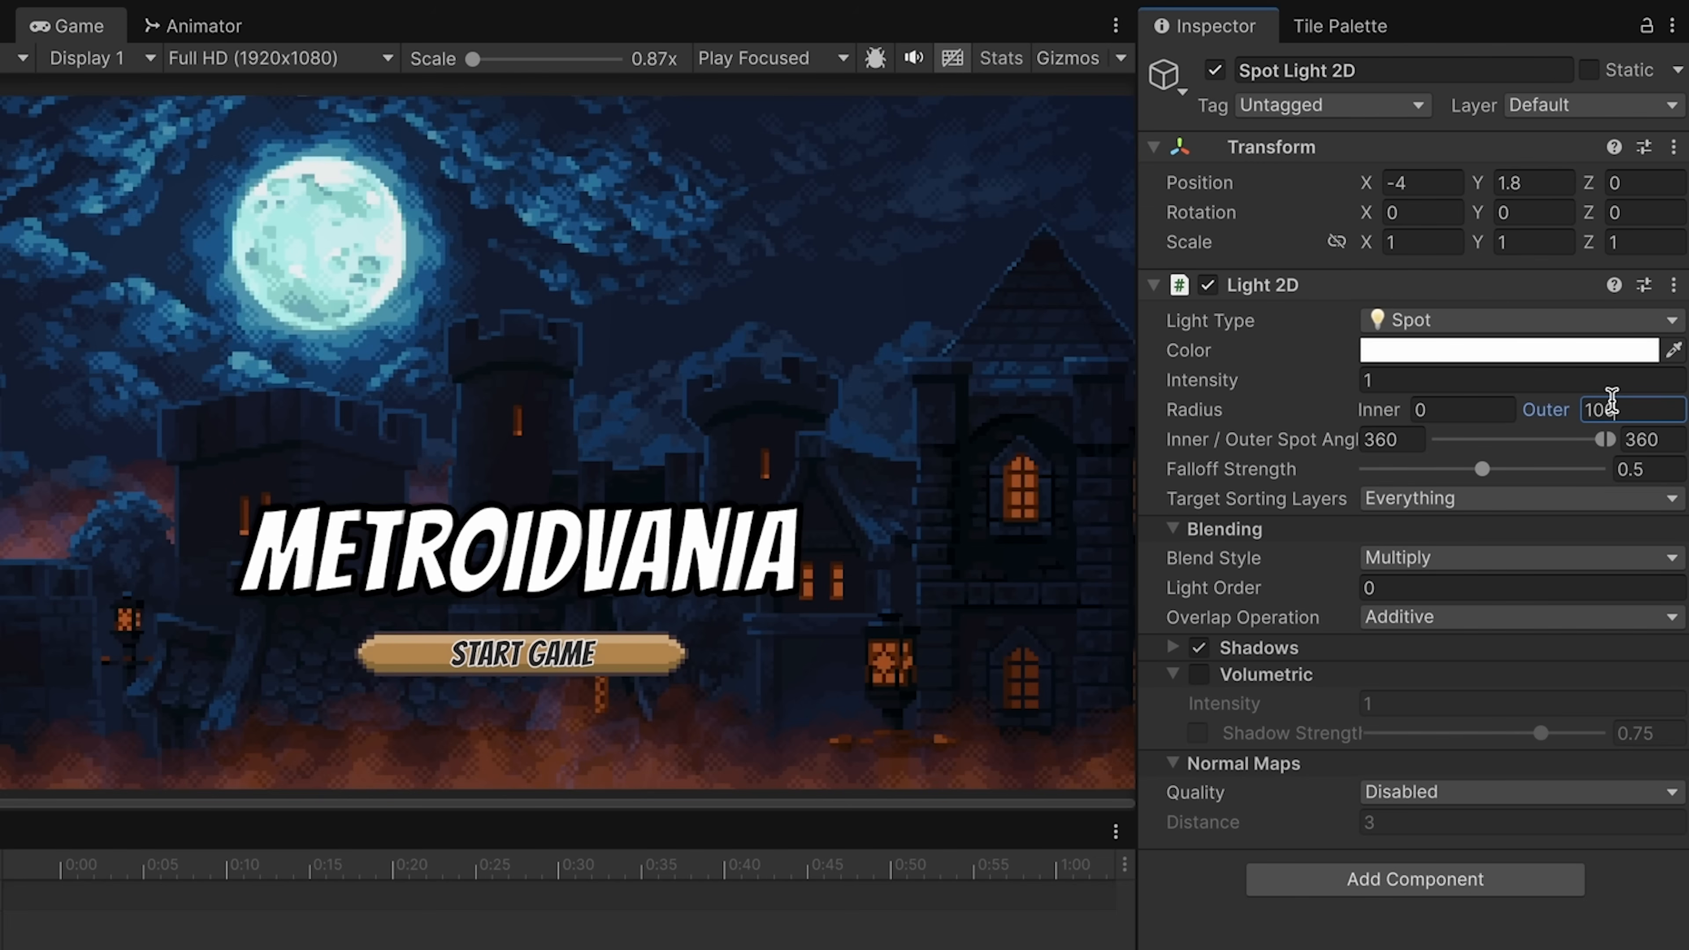
key("BackSpace")
key("BackSpace")
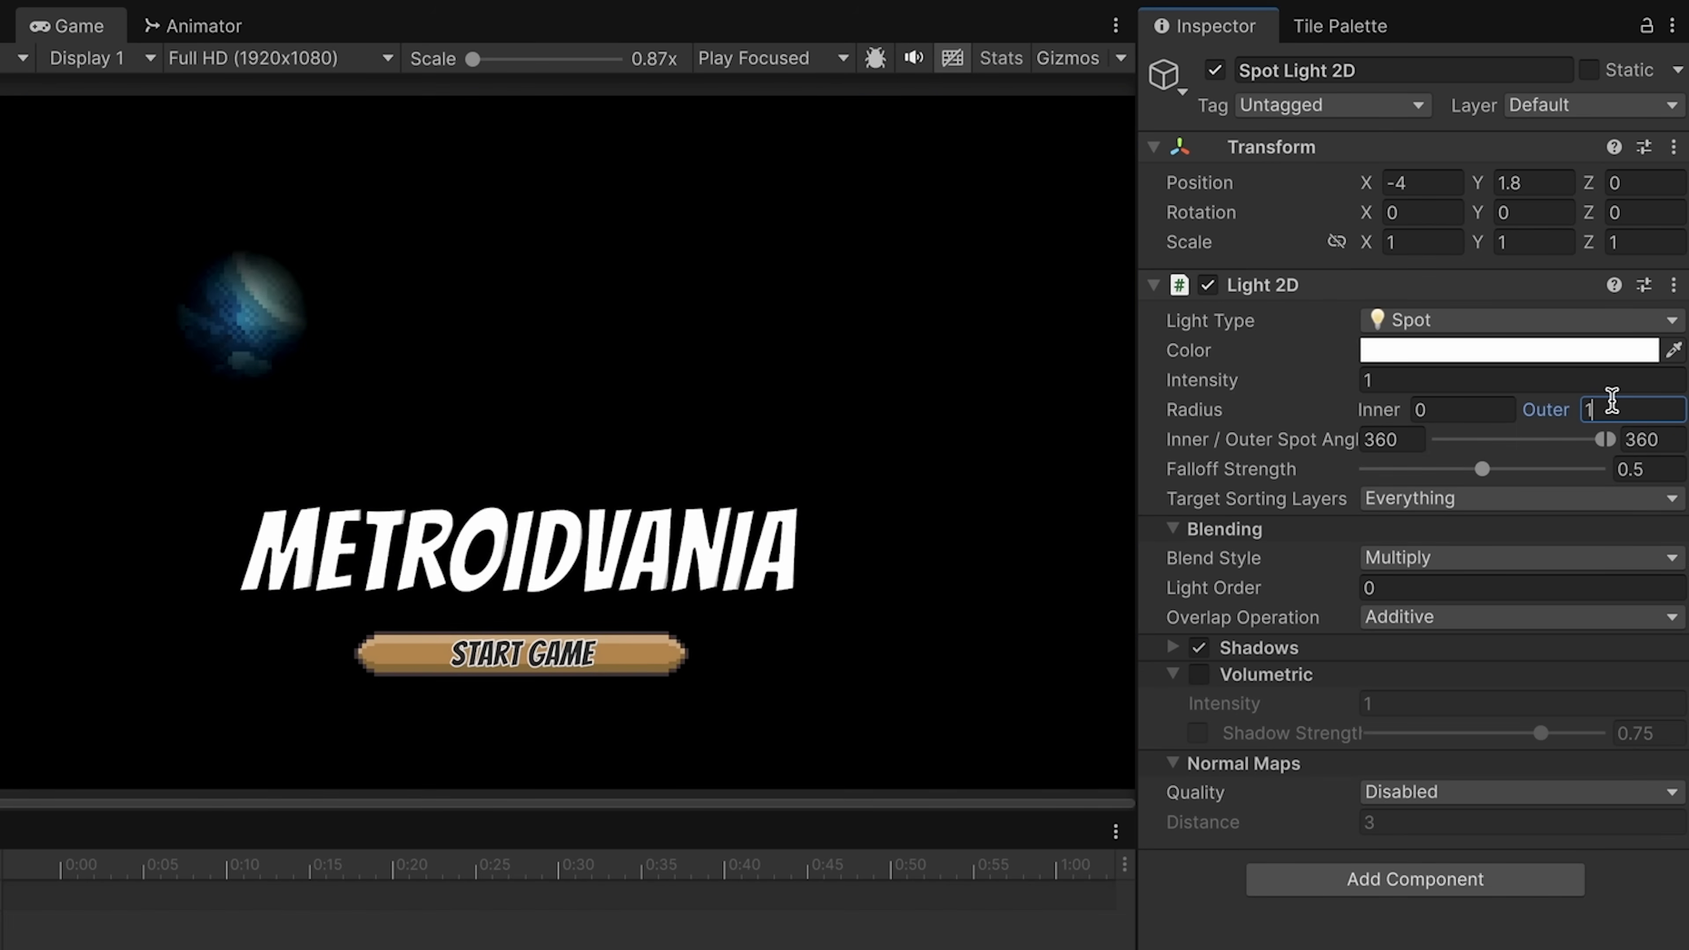
type("0")
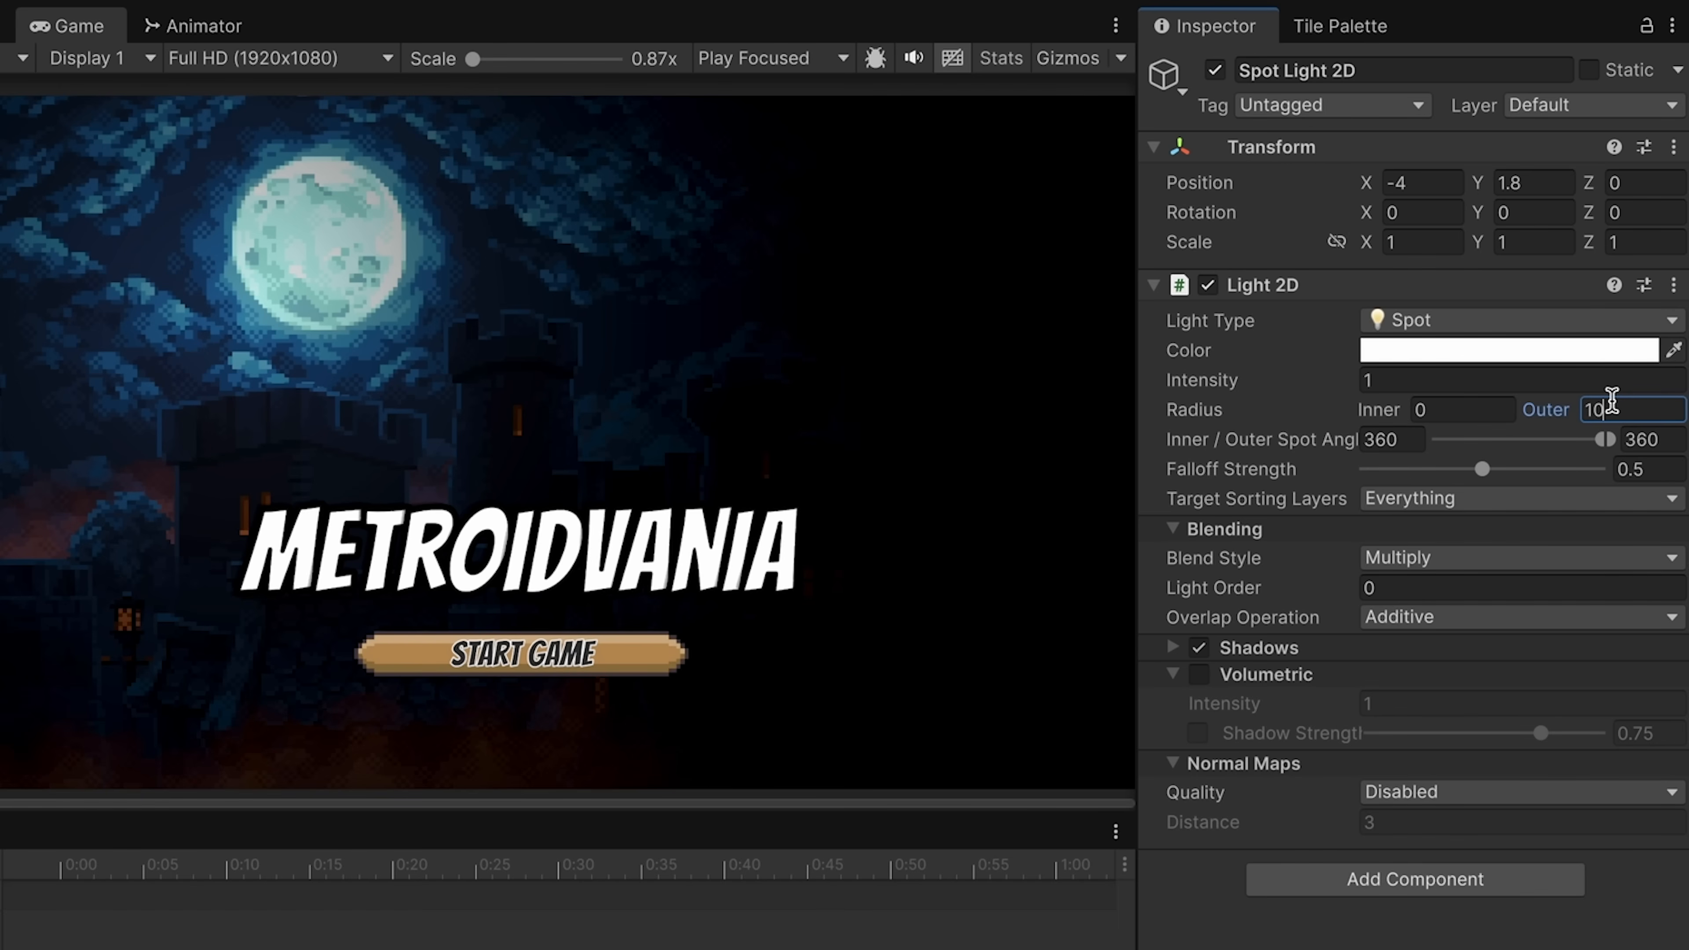
key("BackSpace")
type("5")
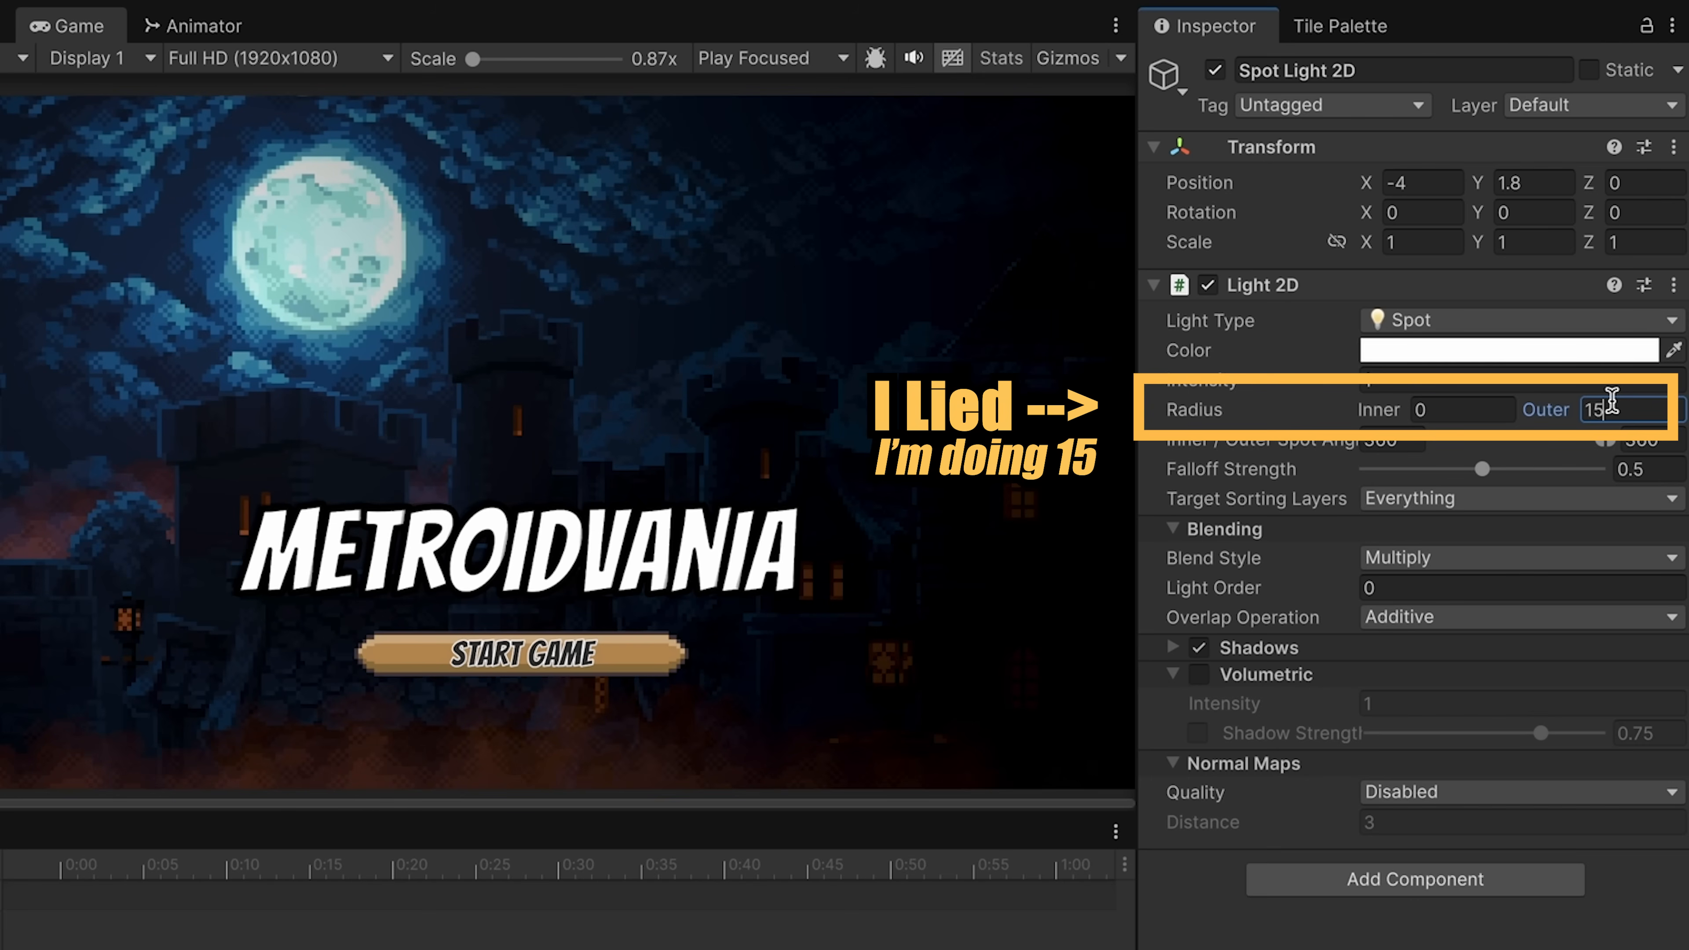
- Set the spot light's inner radius to 2
left_click(1472, 410)
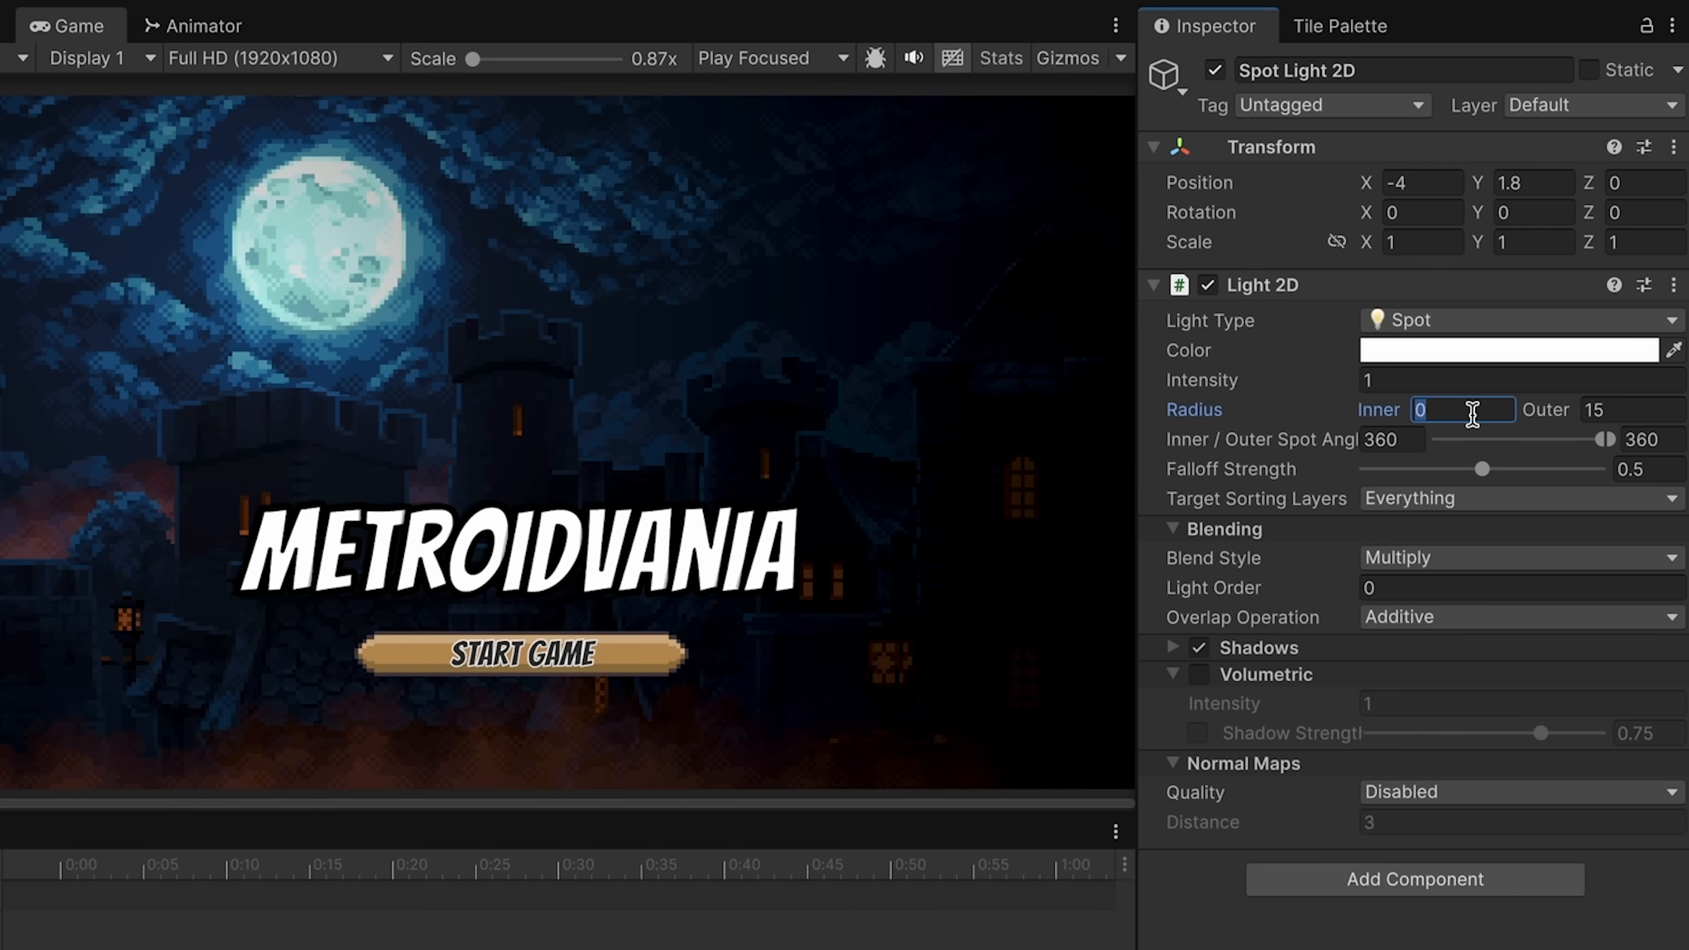
type("3")
key("BackSpace")
type("2")
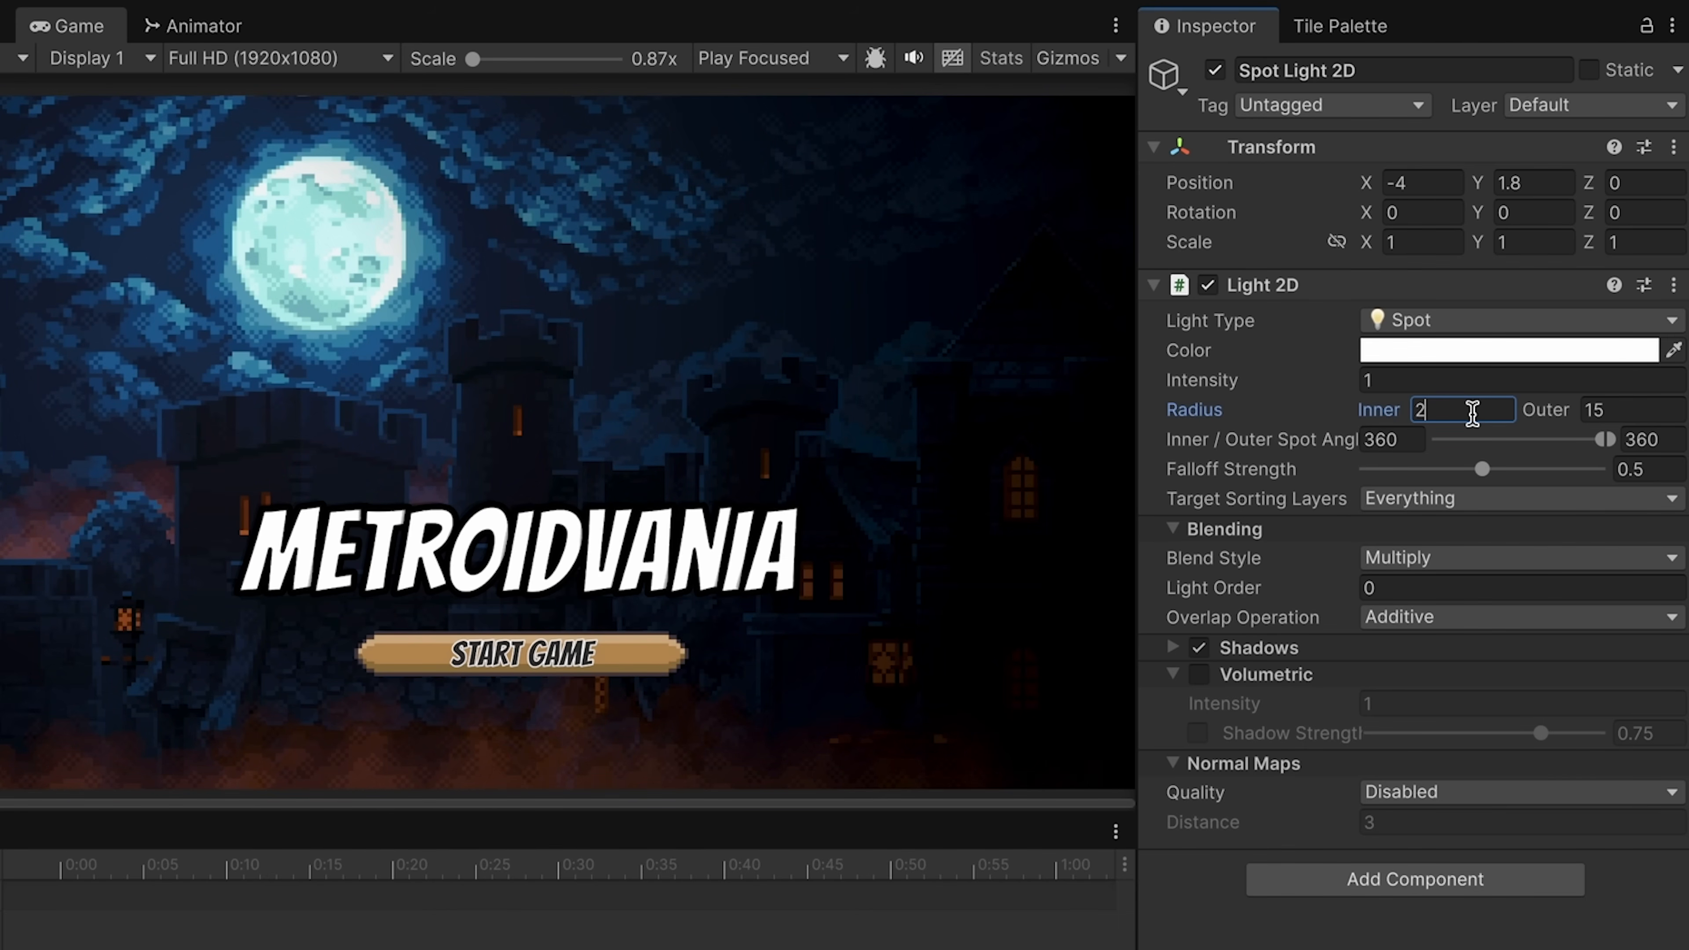
key("Return")
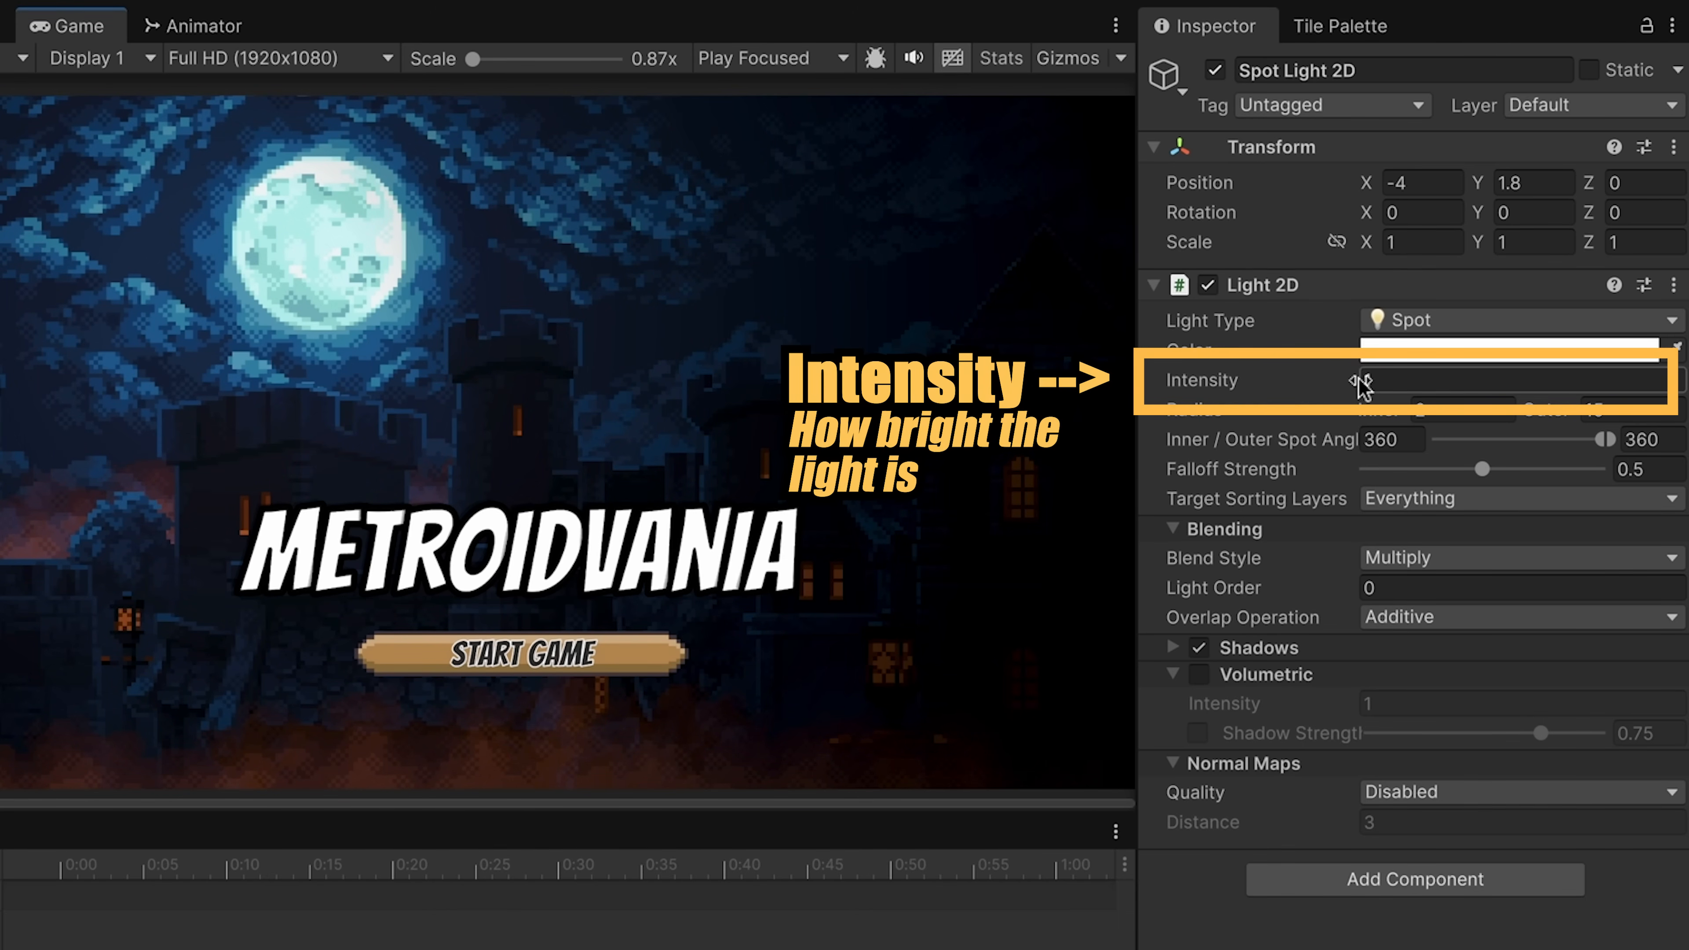
- Lower the spot light's falloff strength to about 0.077, after trying and undoing an intensity of 0.21
left_click_drag(1361, 384, 1310, 385)
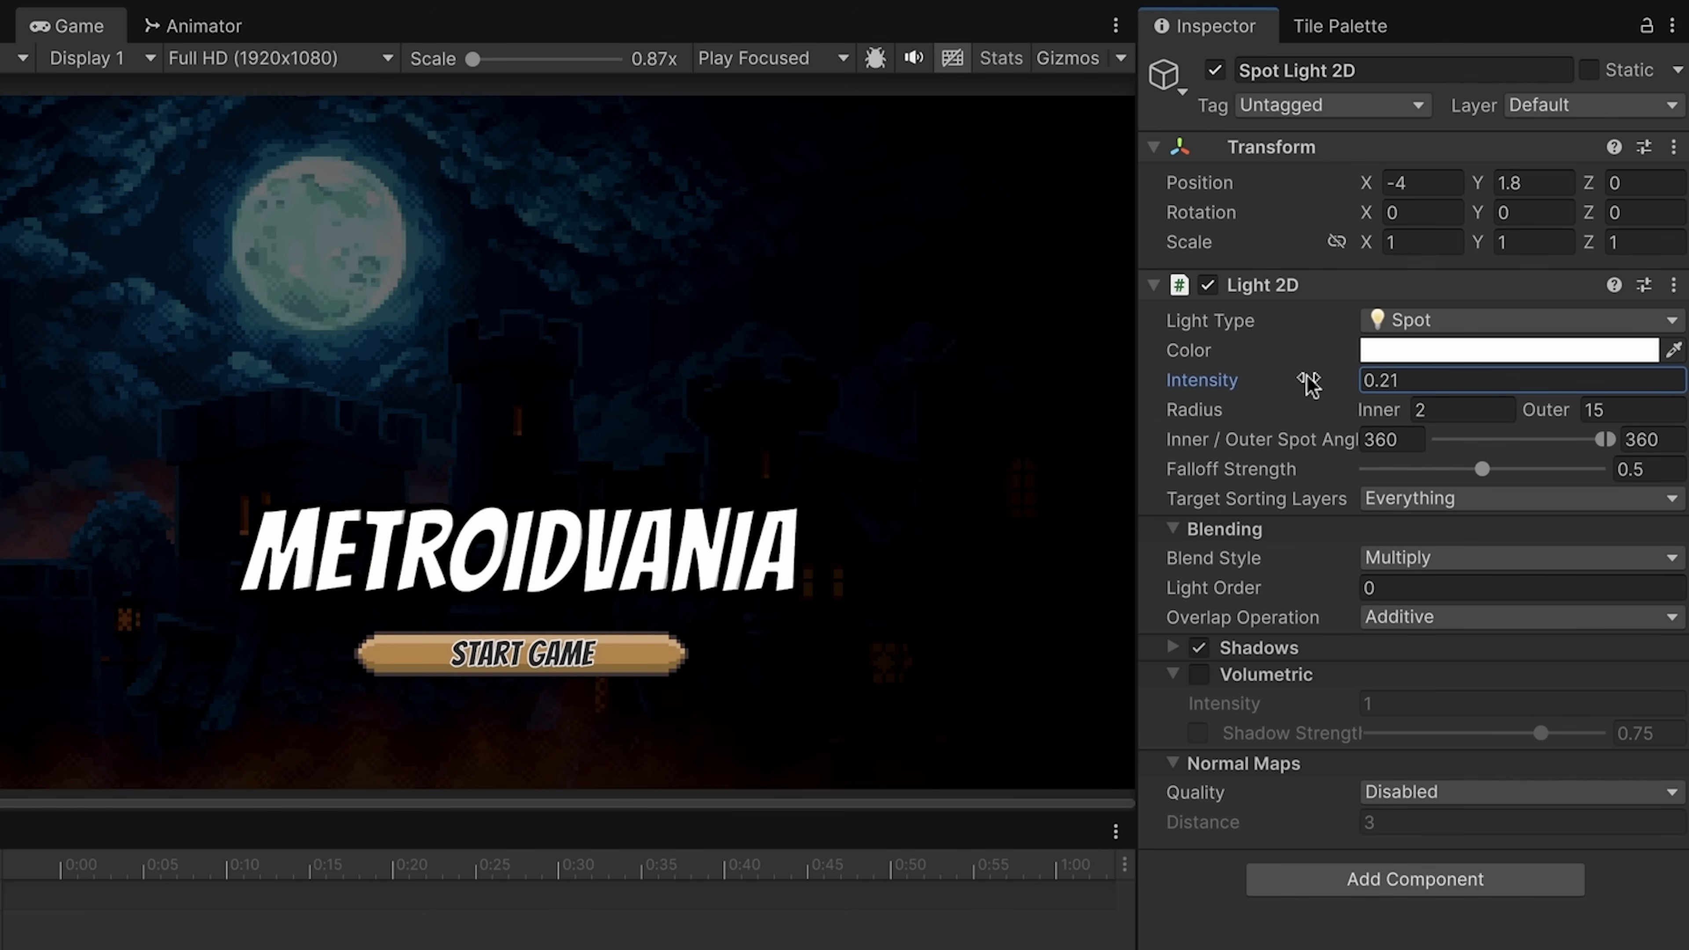
key("ctrl+z")
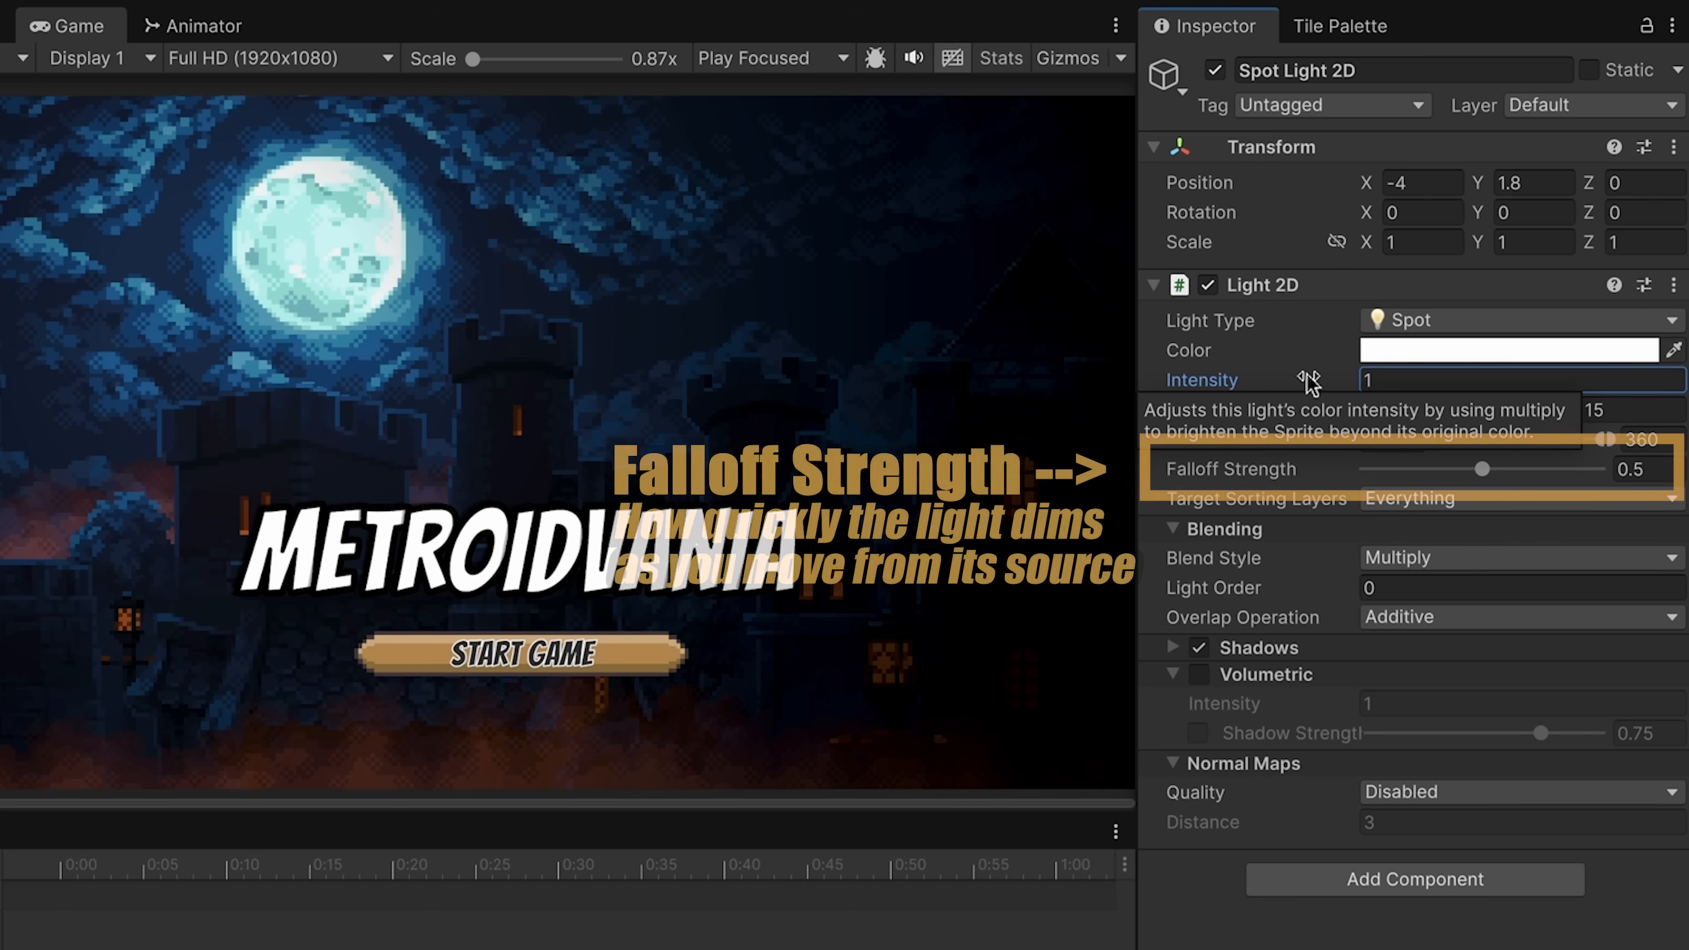
left_click_drag(1484, 472, 1402, 449)
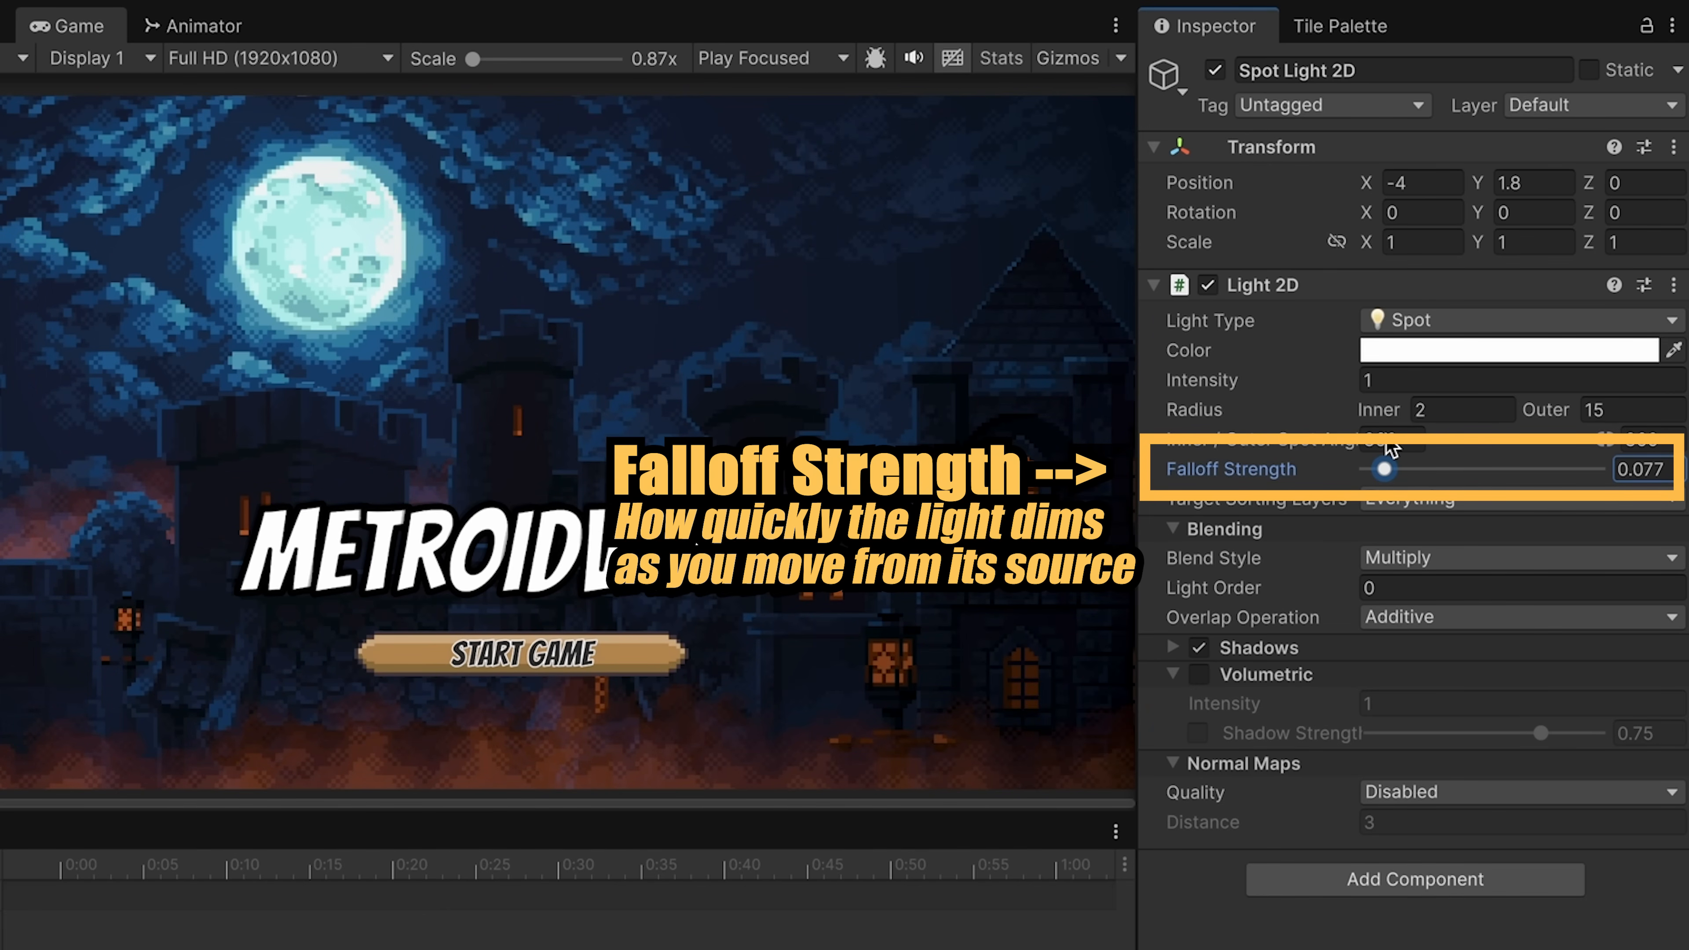
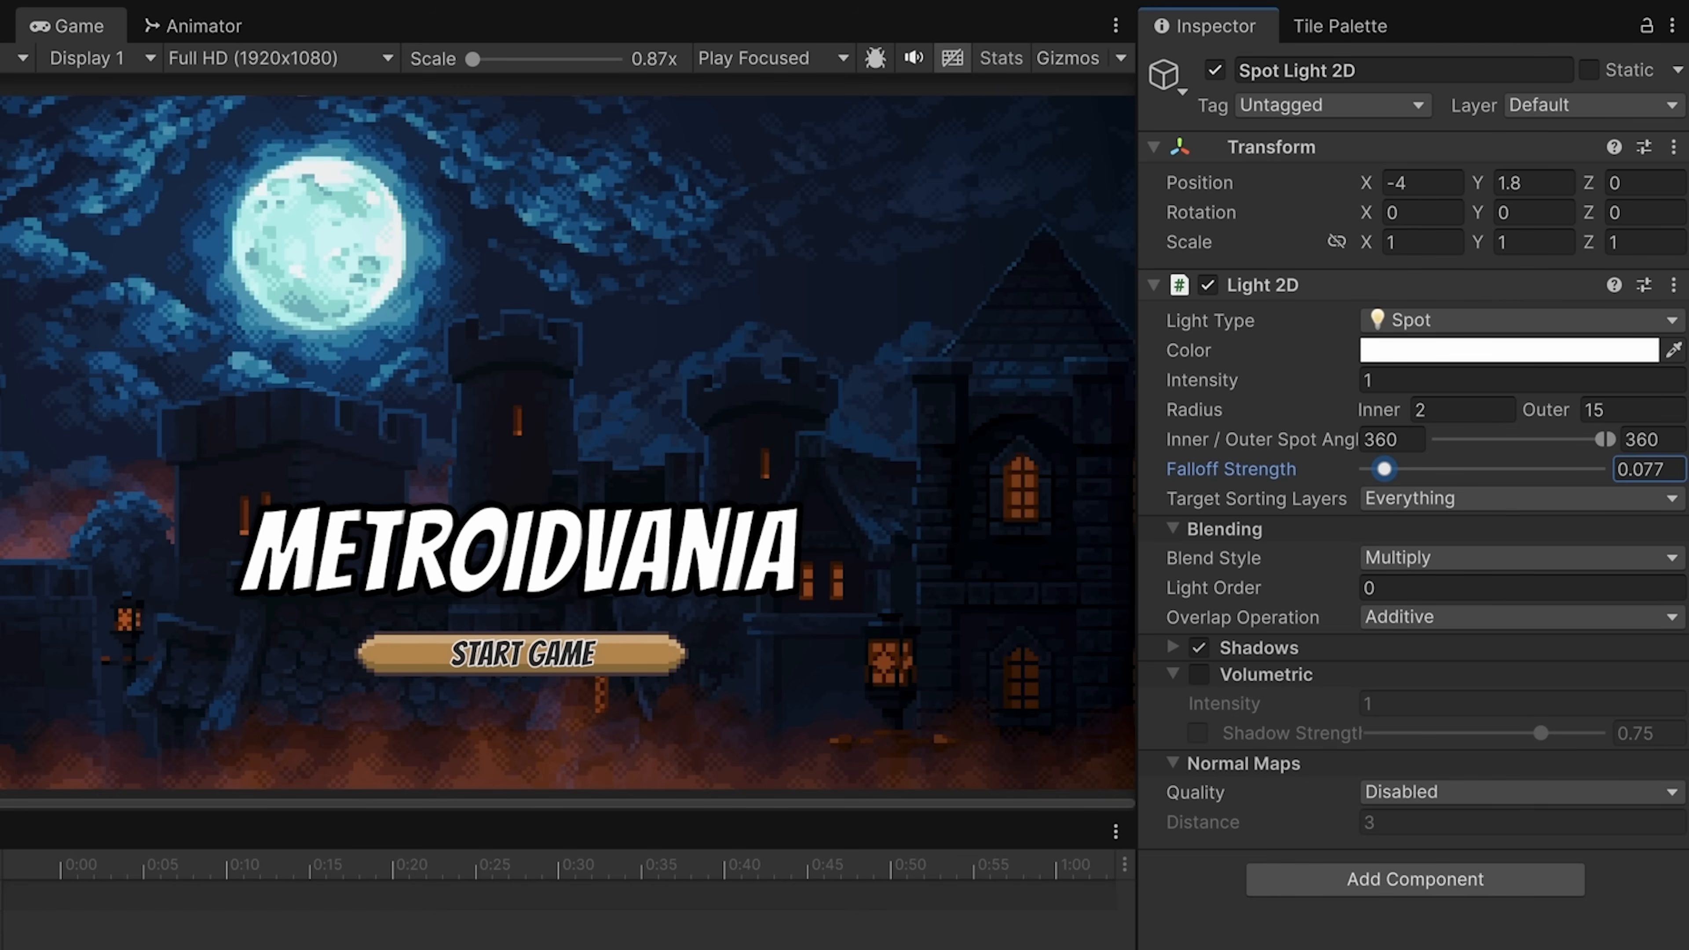
- Rename Spot Light 2D as Moon
left_click(1326, 66)
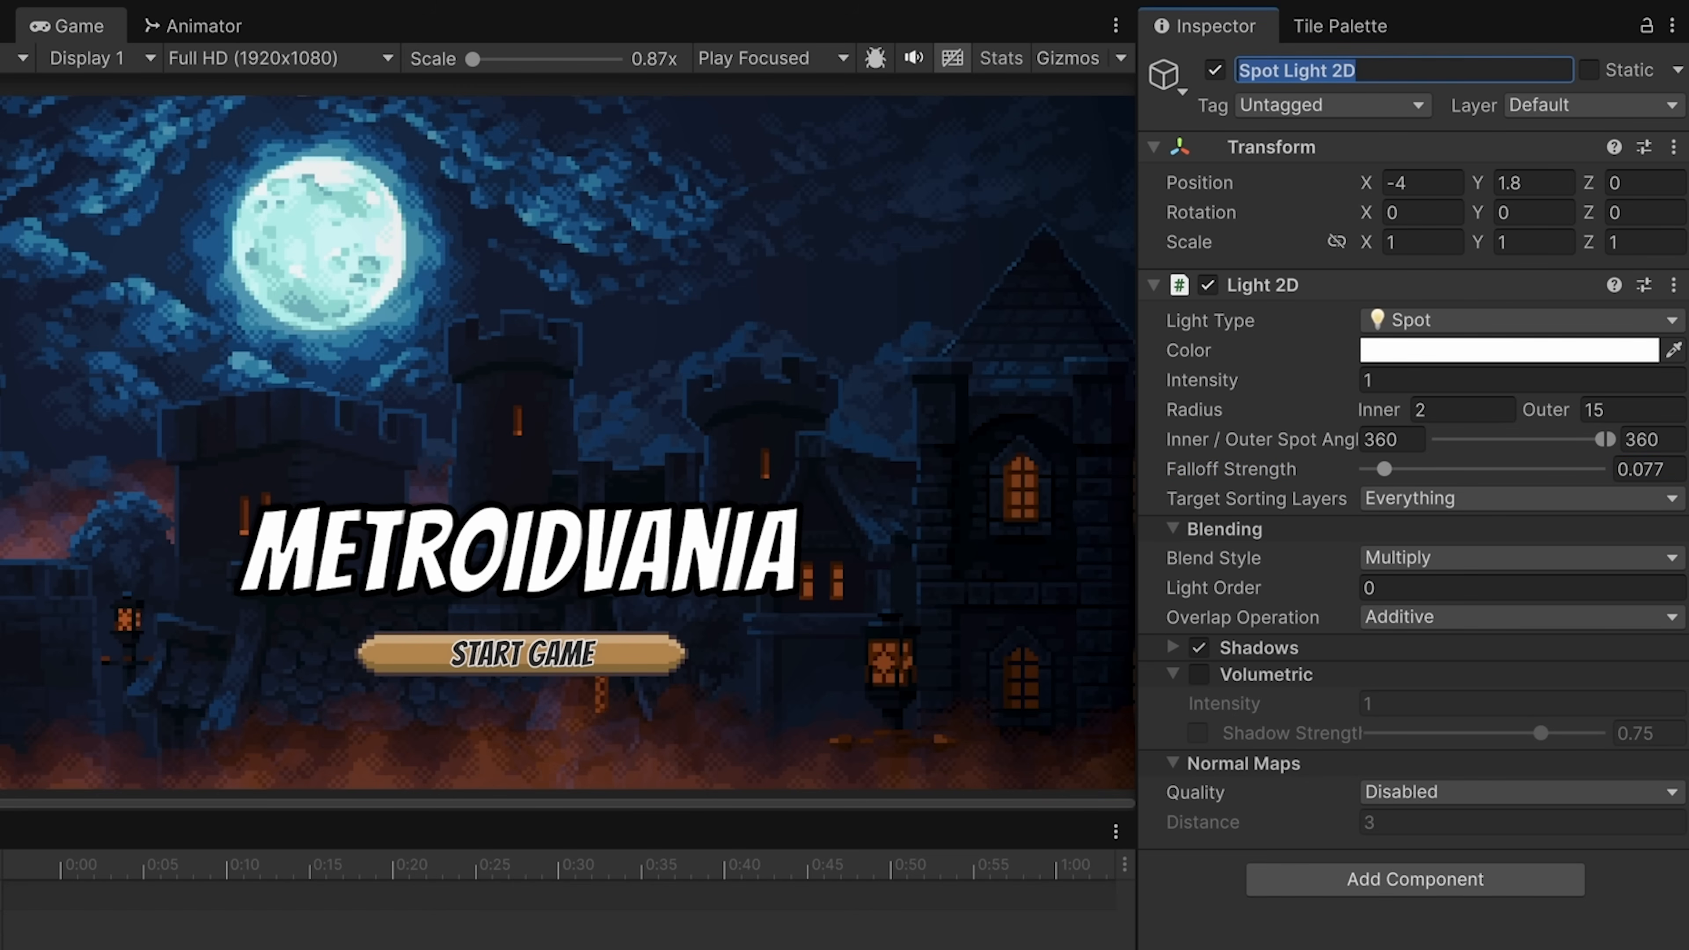
type("Moon")
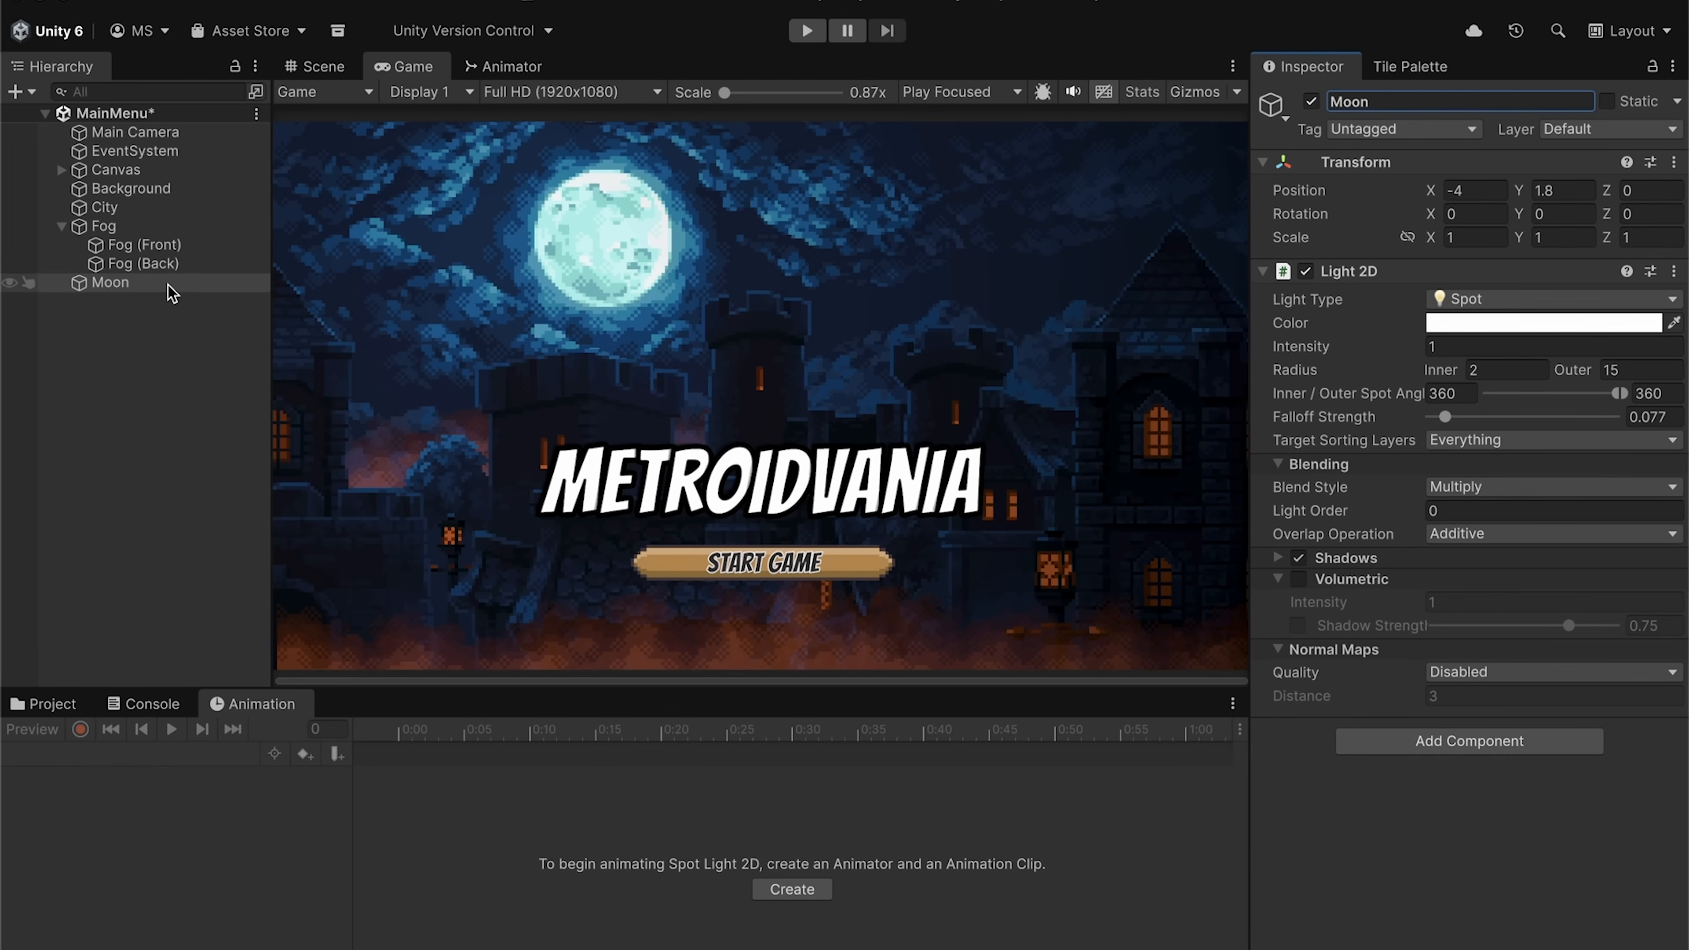
left_click(168, 285)
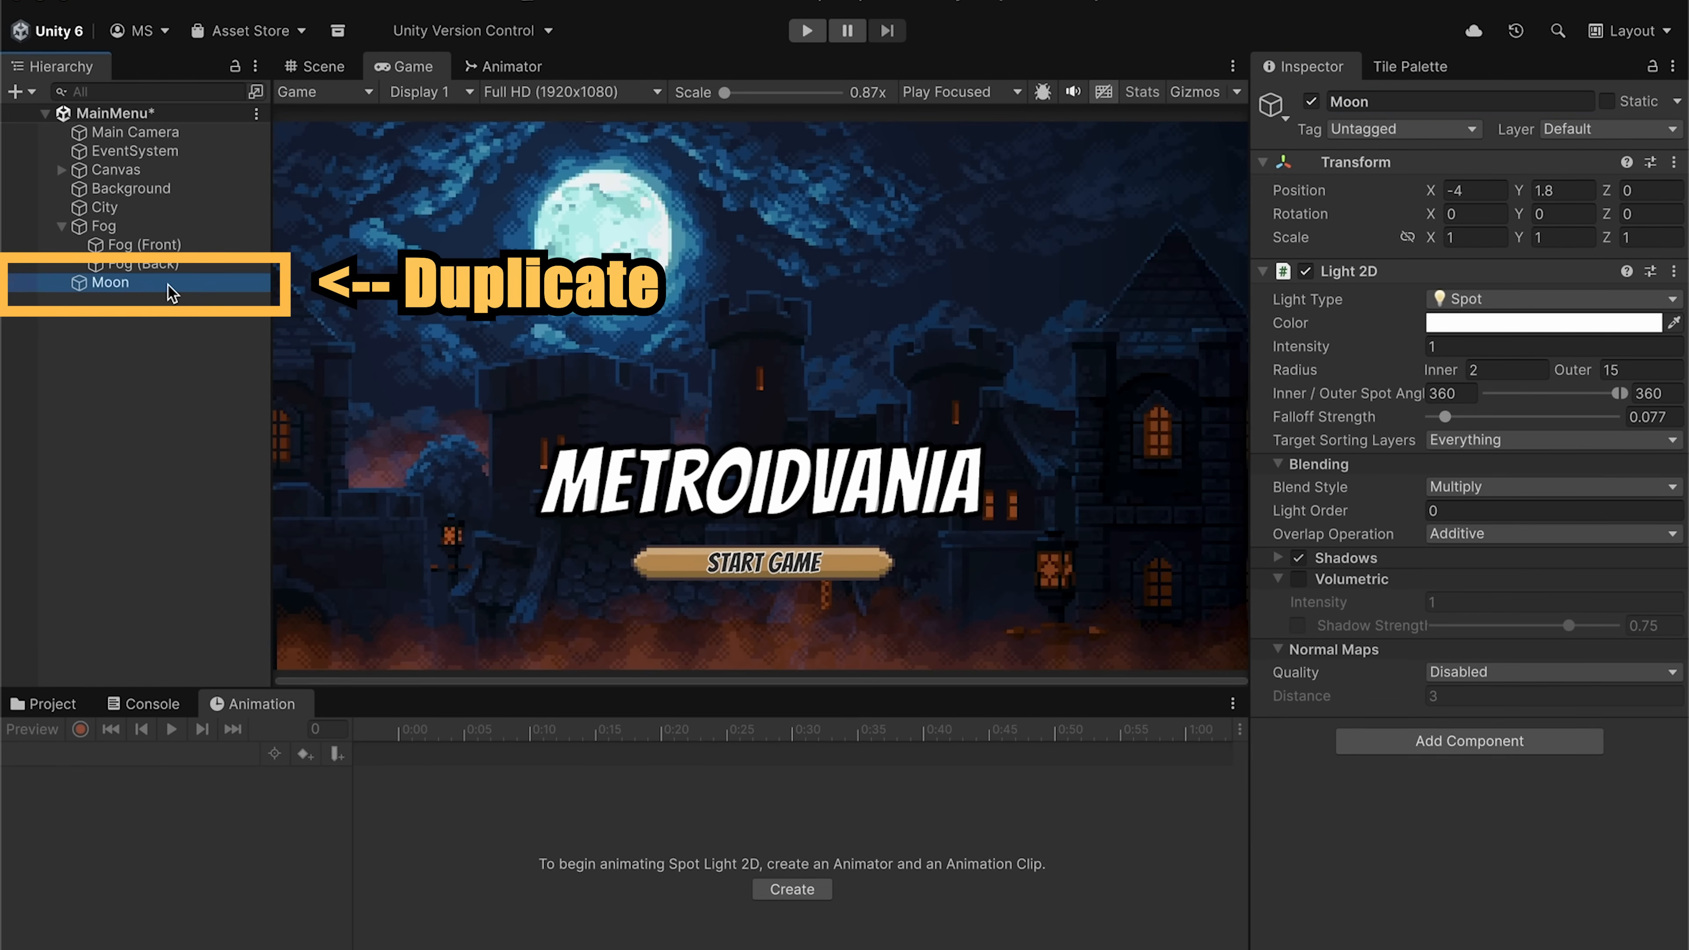
- Duplicate the Moon light, nest the copy under Moon and rename it InnerMoon
key("ctrl+d")
left_click_drag(126, 304, 123, 282)
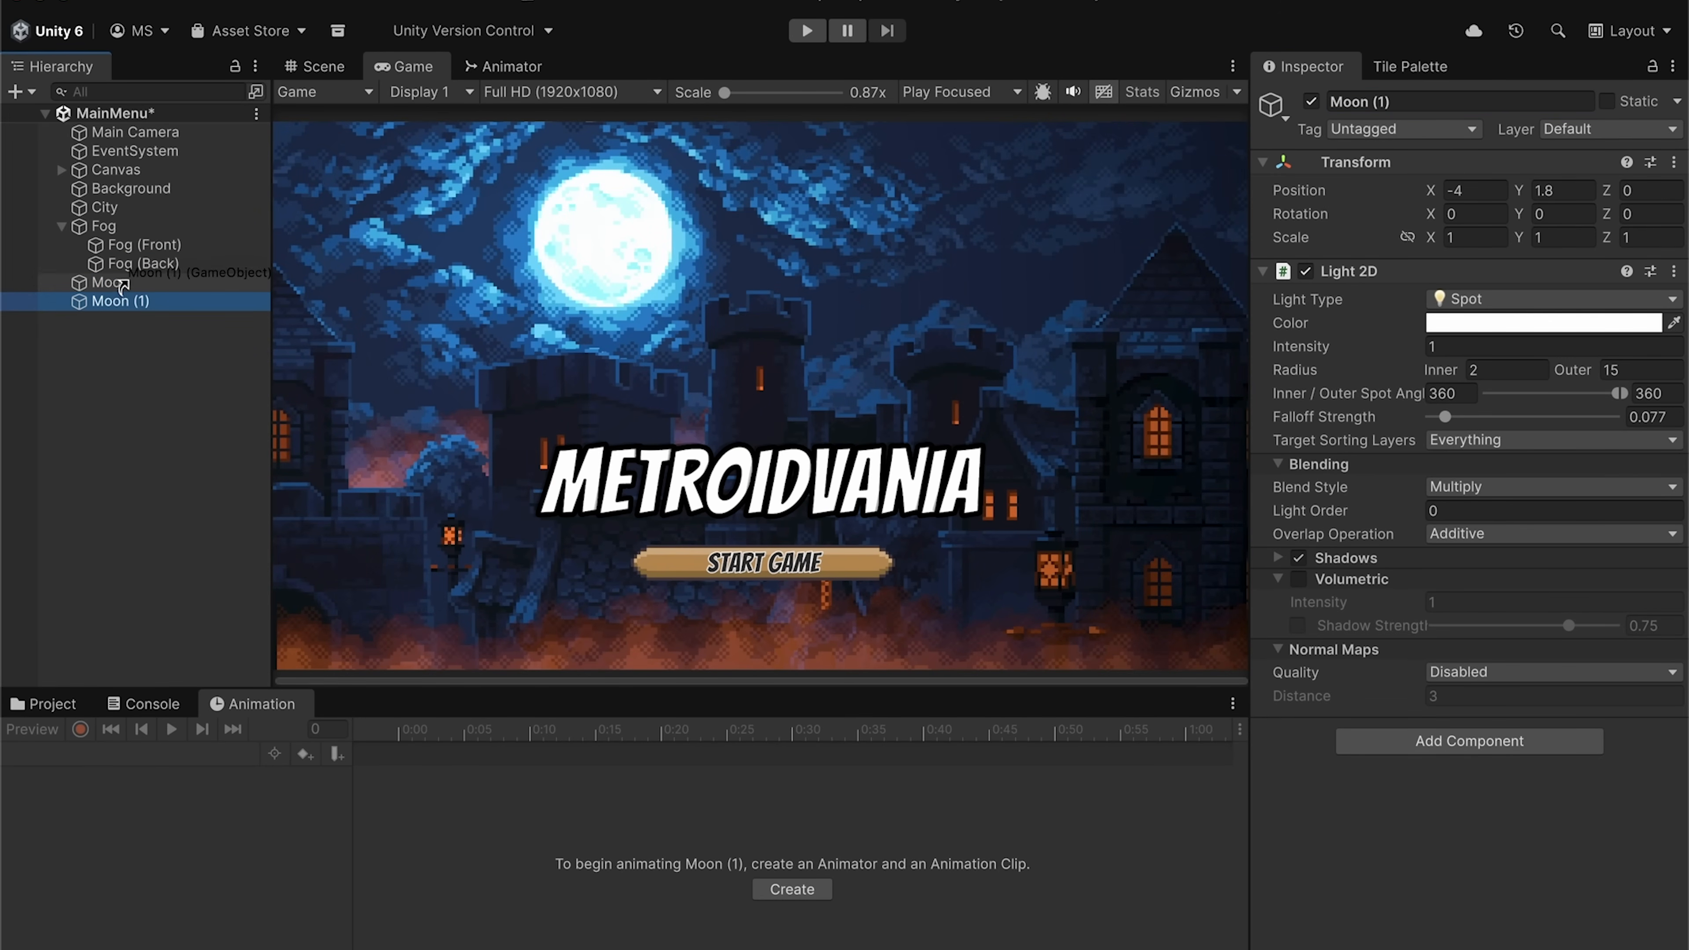
left_click(1421, 101)
key("BackSpace")
type("Inner")
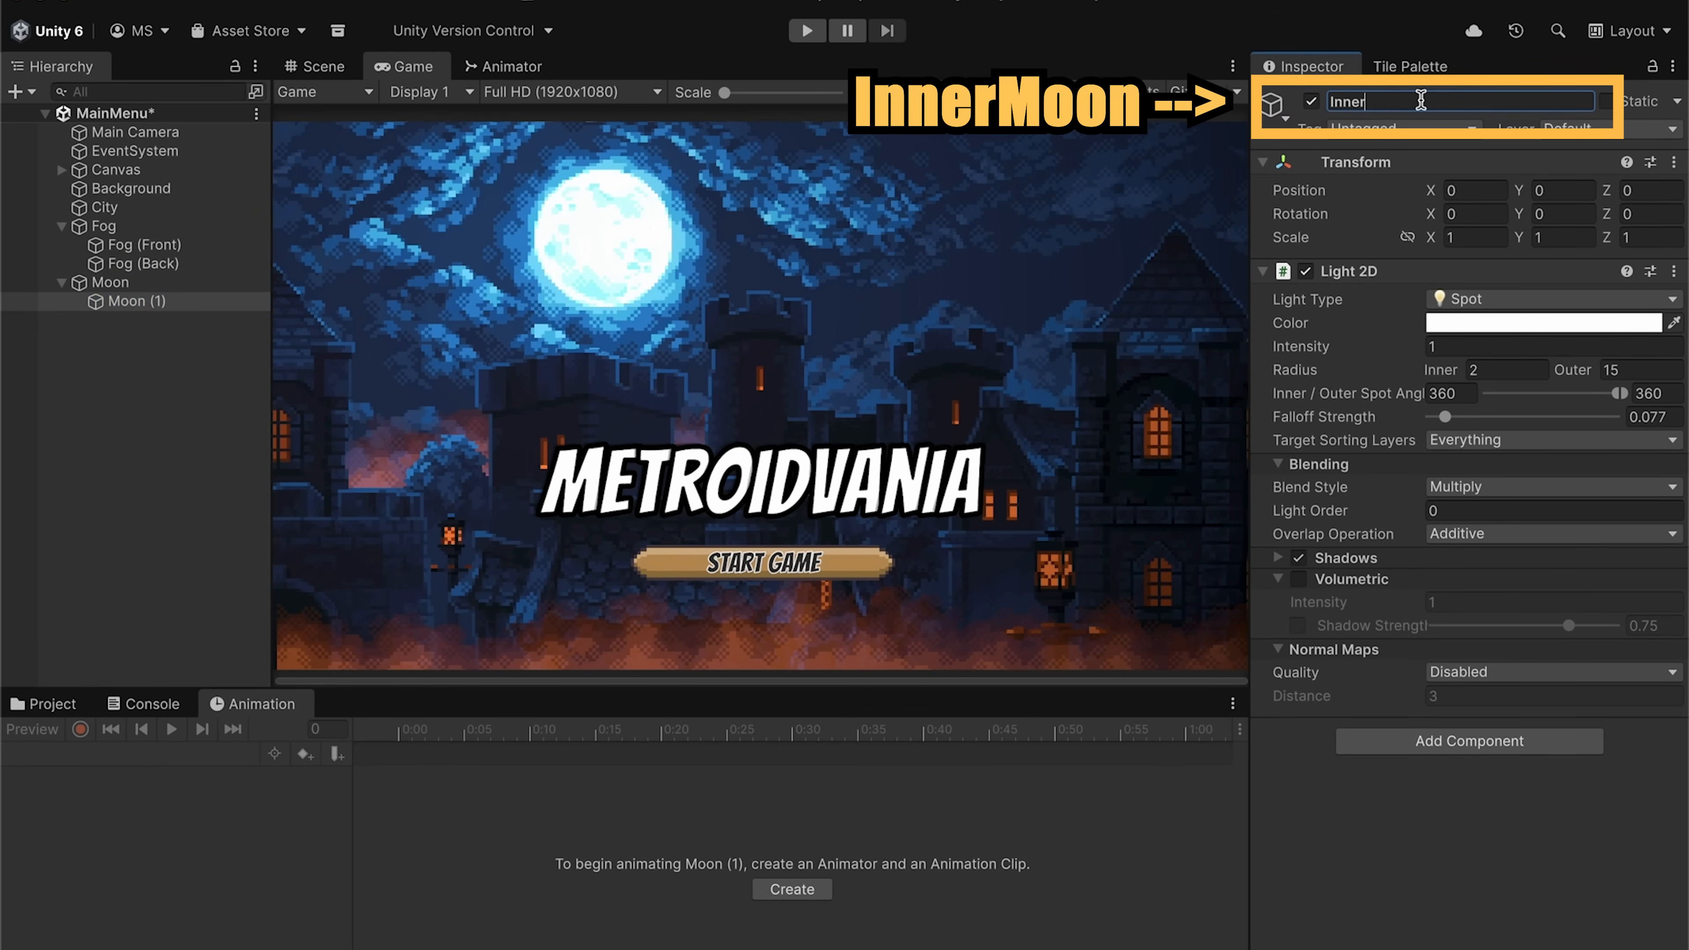
type("Moon")
key("Return")
- Set InnerMoon's outer radius to 2, centre it over the moon at about X 1.13, Y 0.97, and check the Game view
left_click(1644, 371)
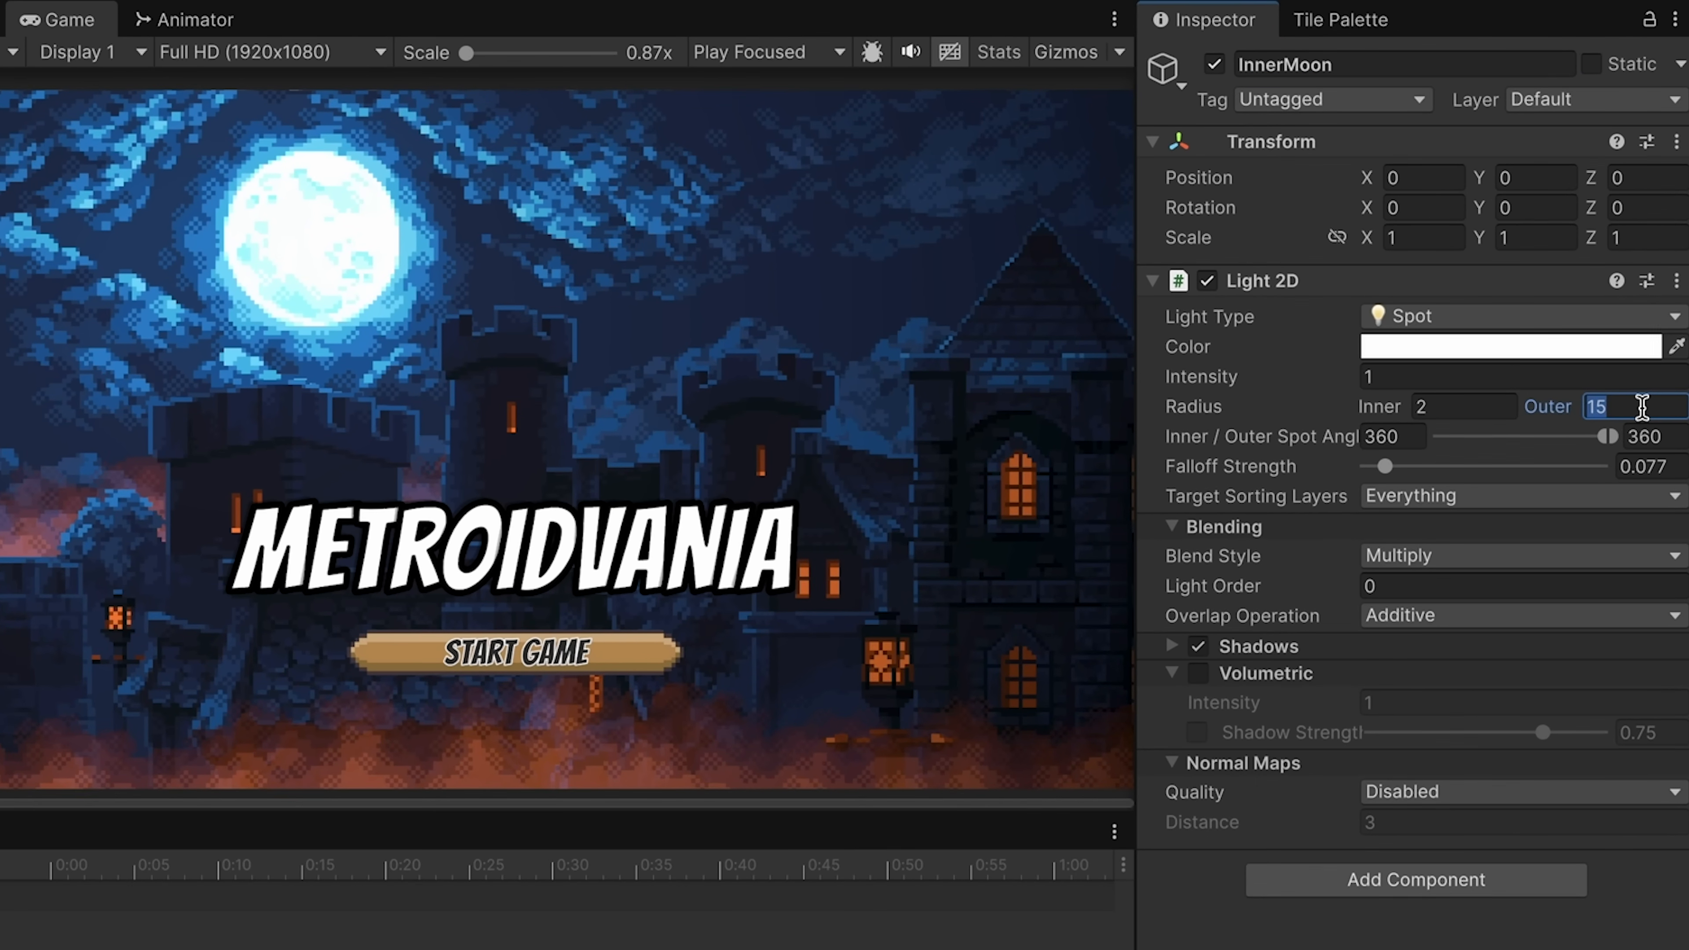
type("2")
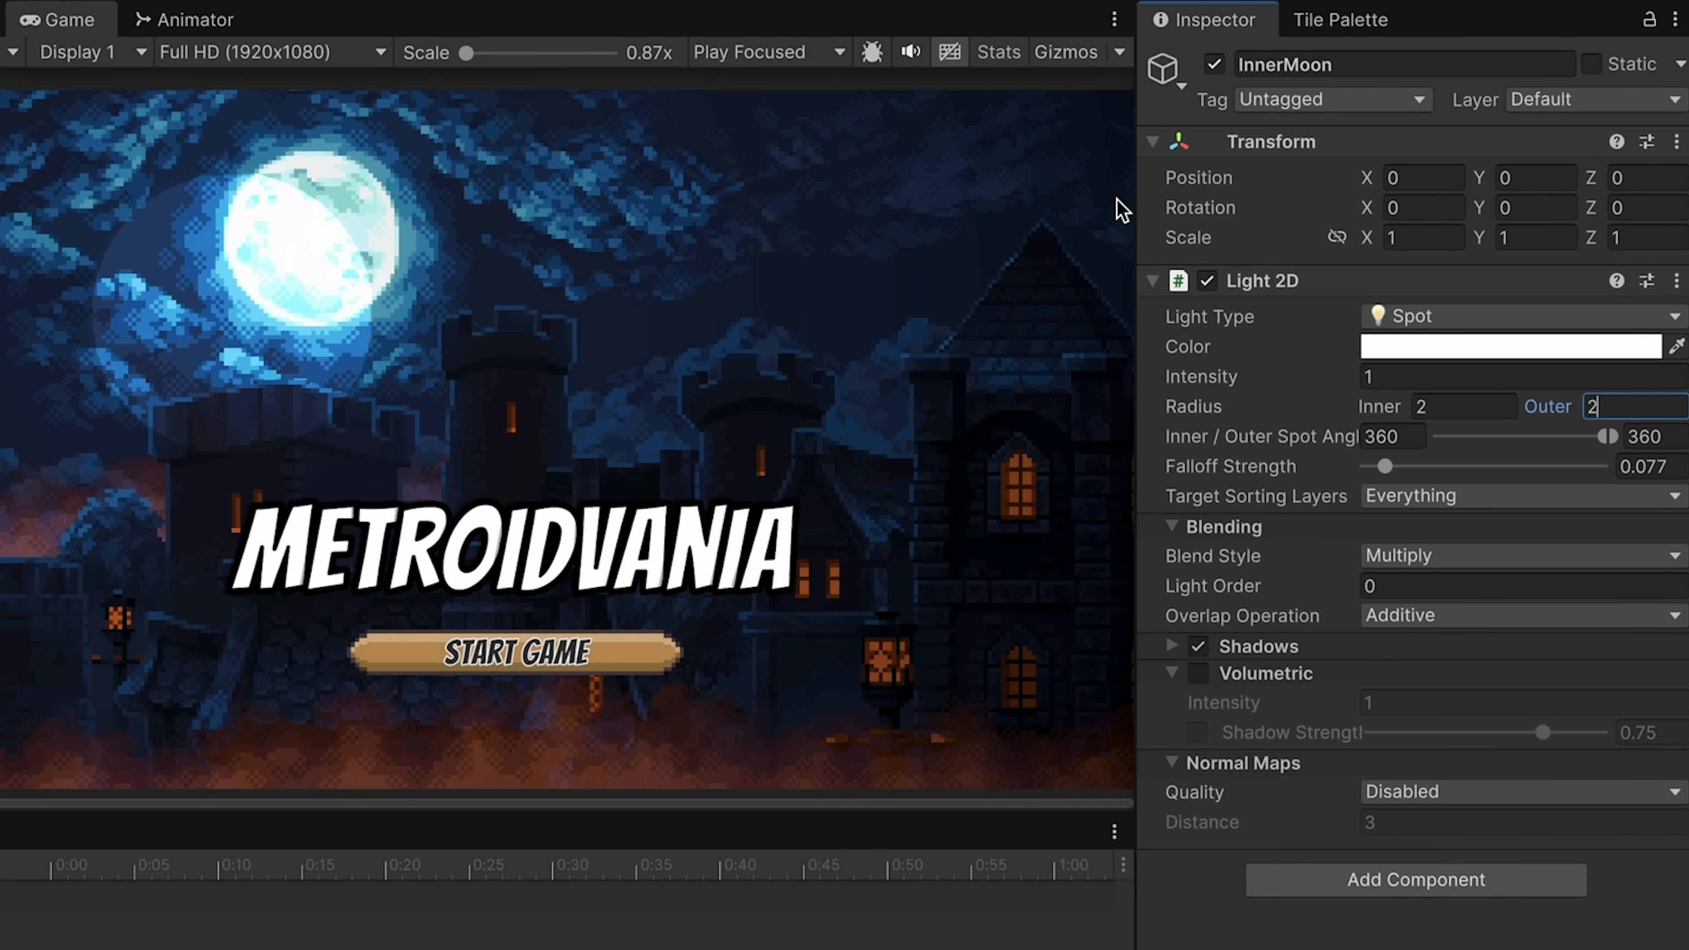
key("ctrl+1")
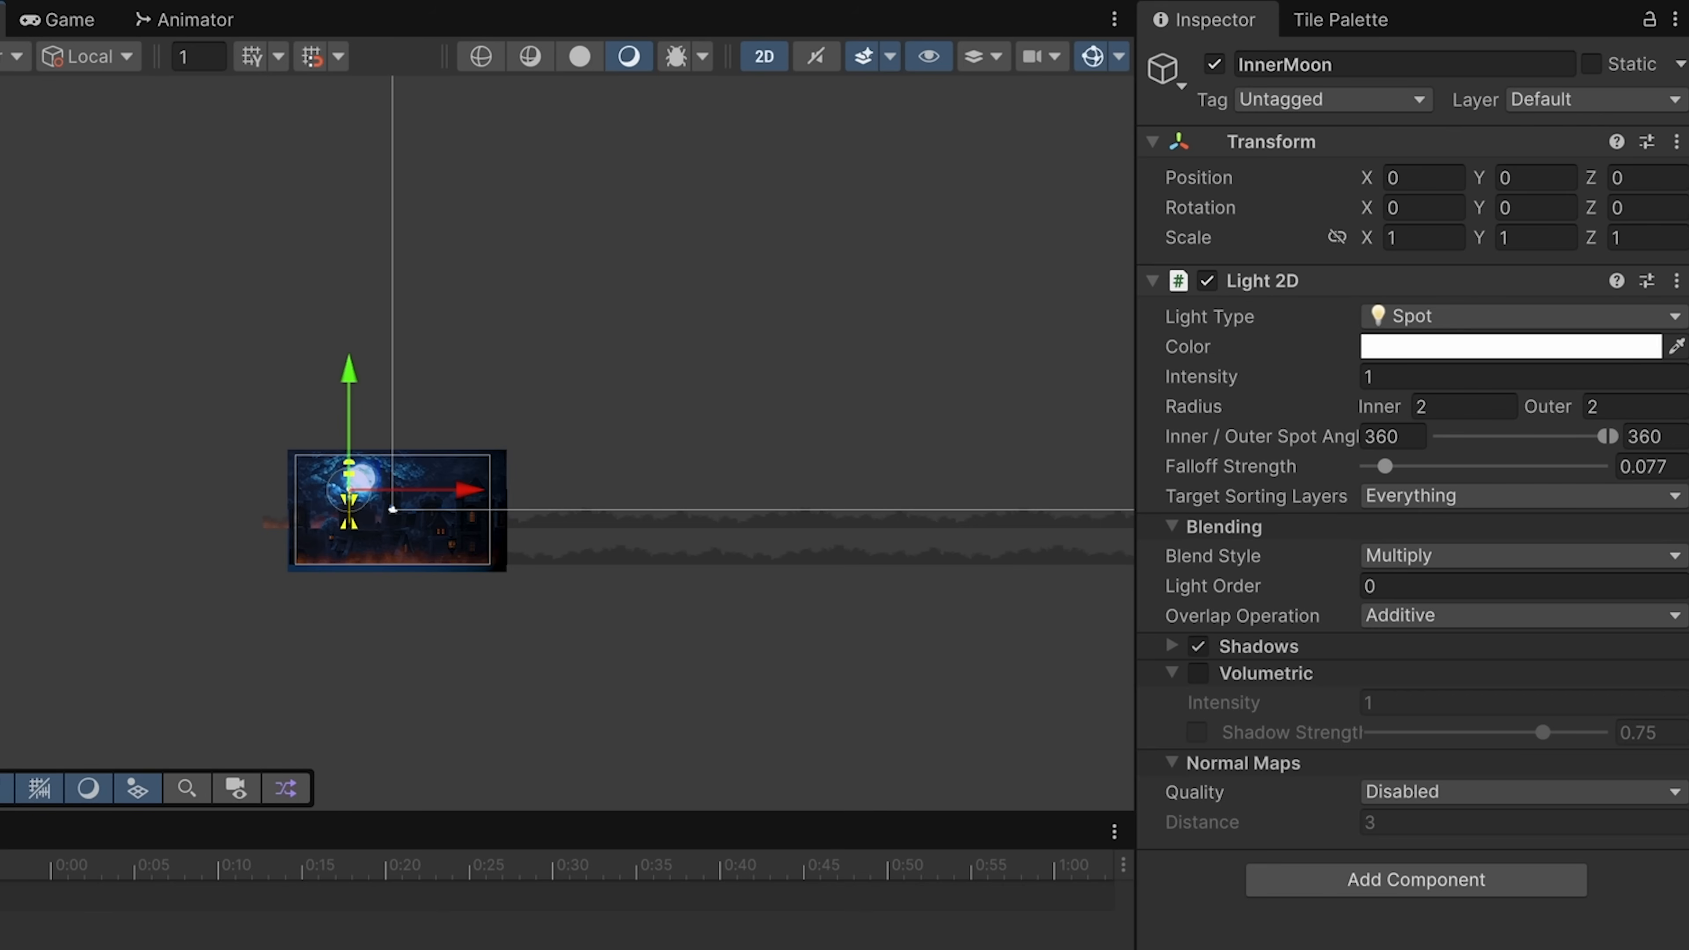
scroll(323, 506, "up", 5)
left_click_drag(365, 511, 463, 439)
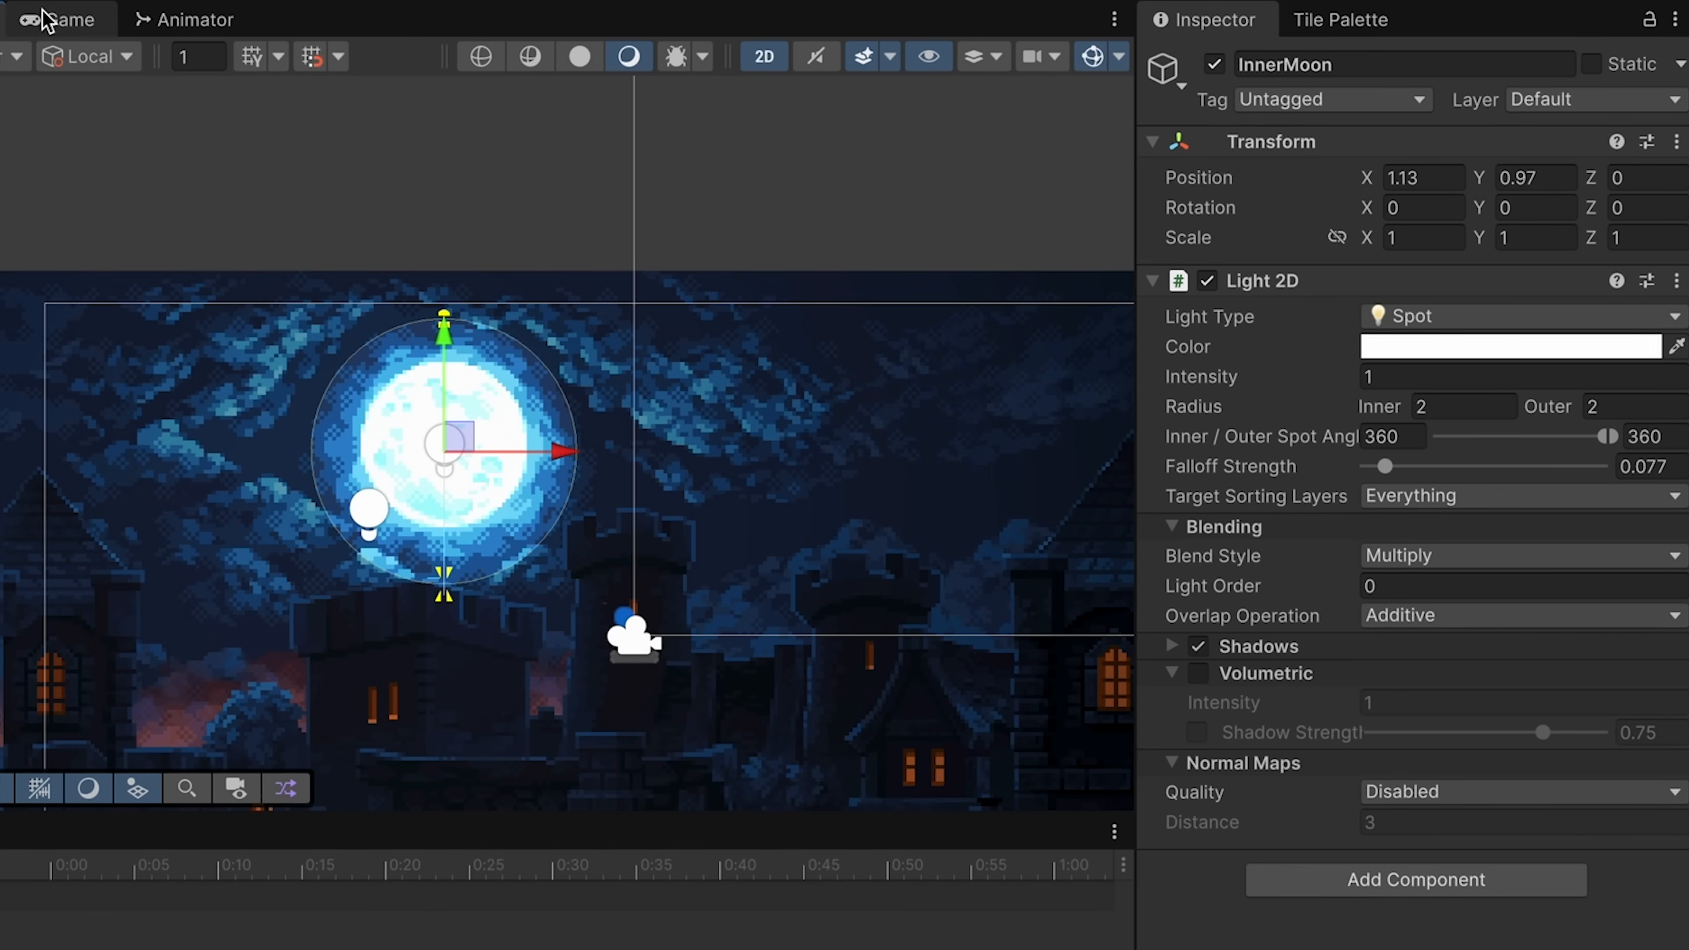
left_click(64, 19)
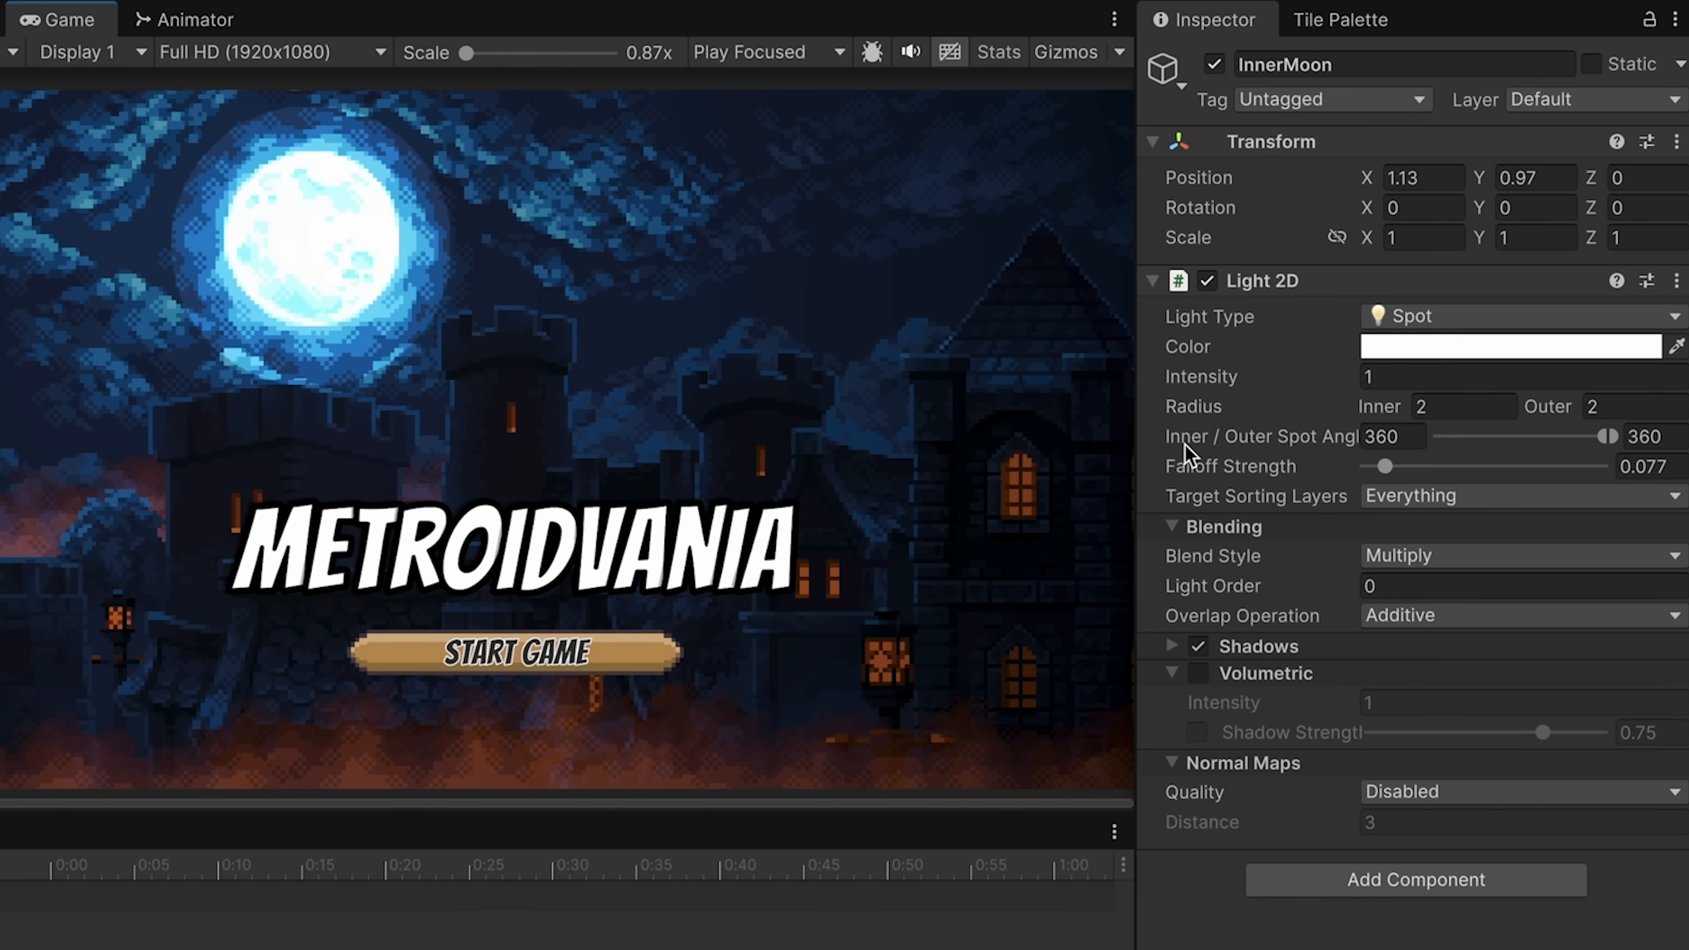
- Set InnerMoon's outer radius to 3, recentre it over the moon at about X 1.2, Y 0.88, and check the Game view
left_click(1619, 406)
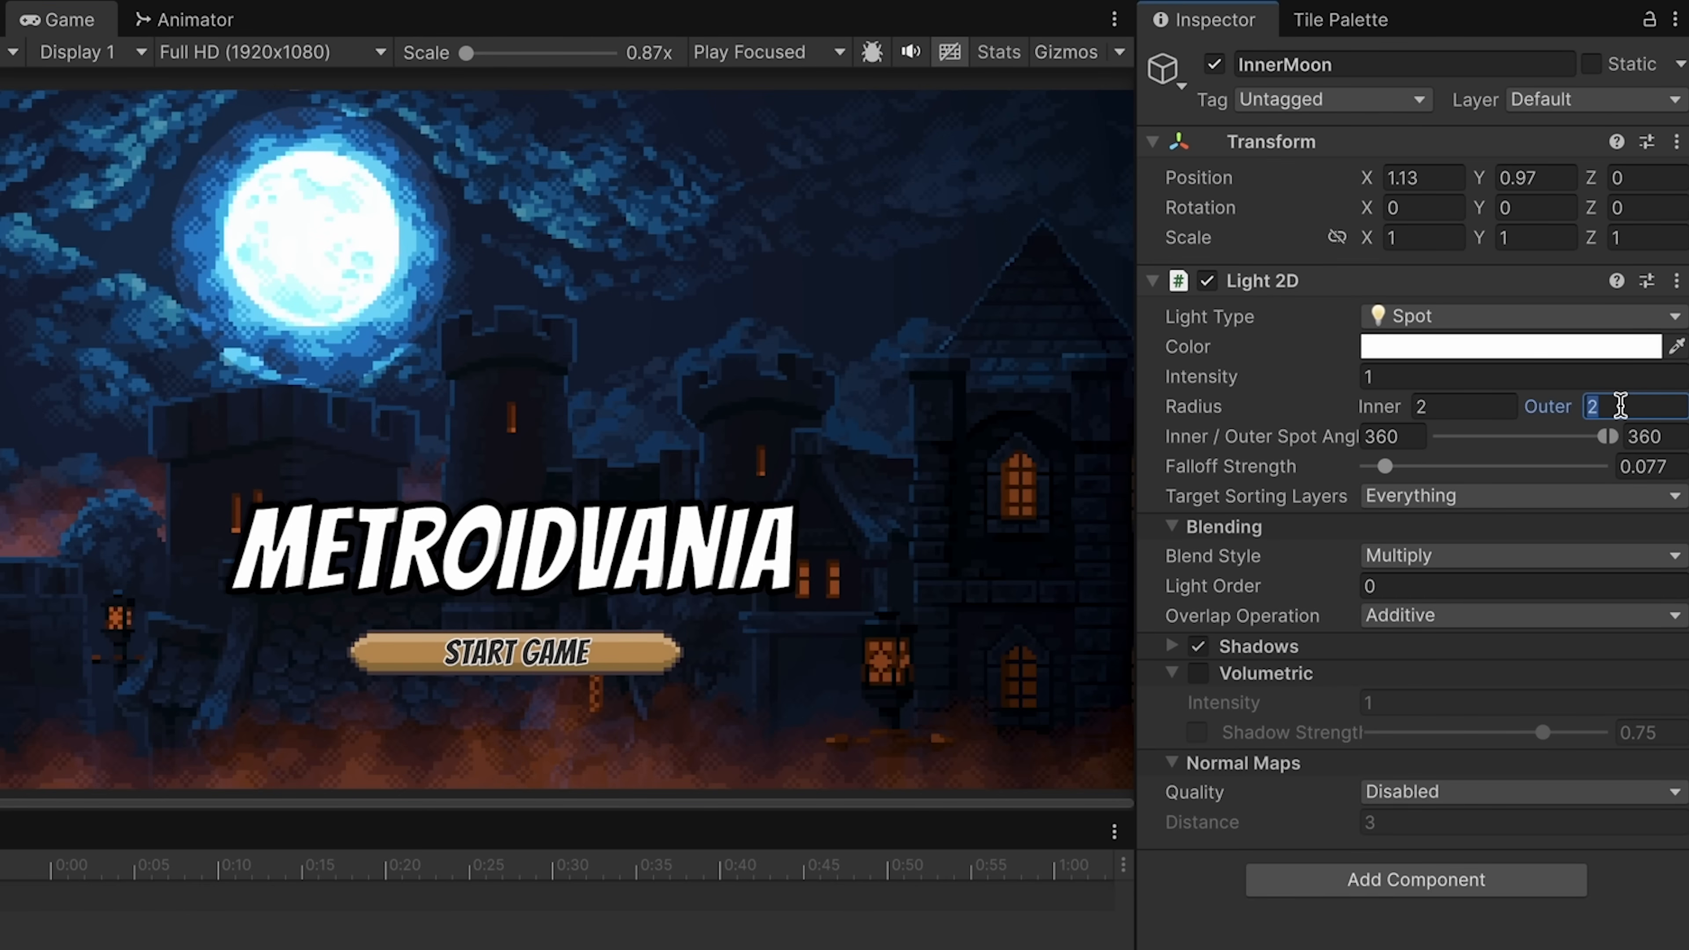
type("3")
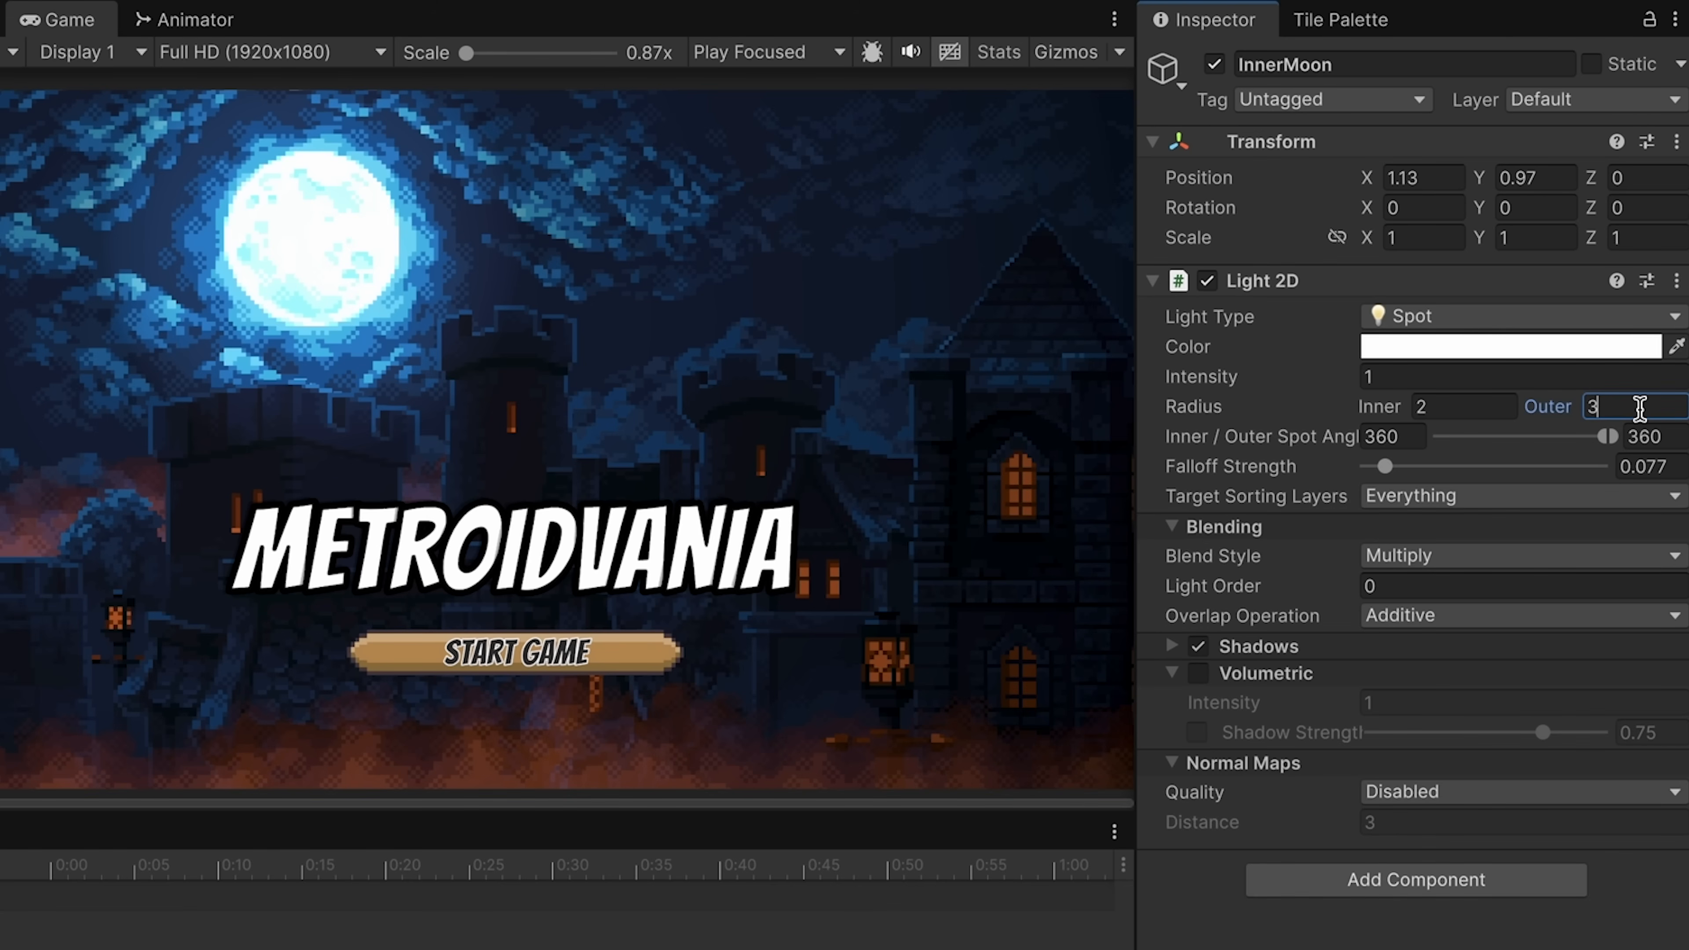
key("ctrl+1")
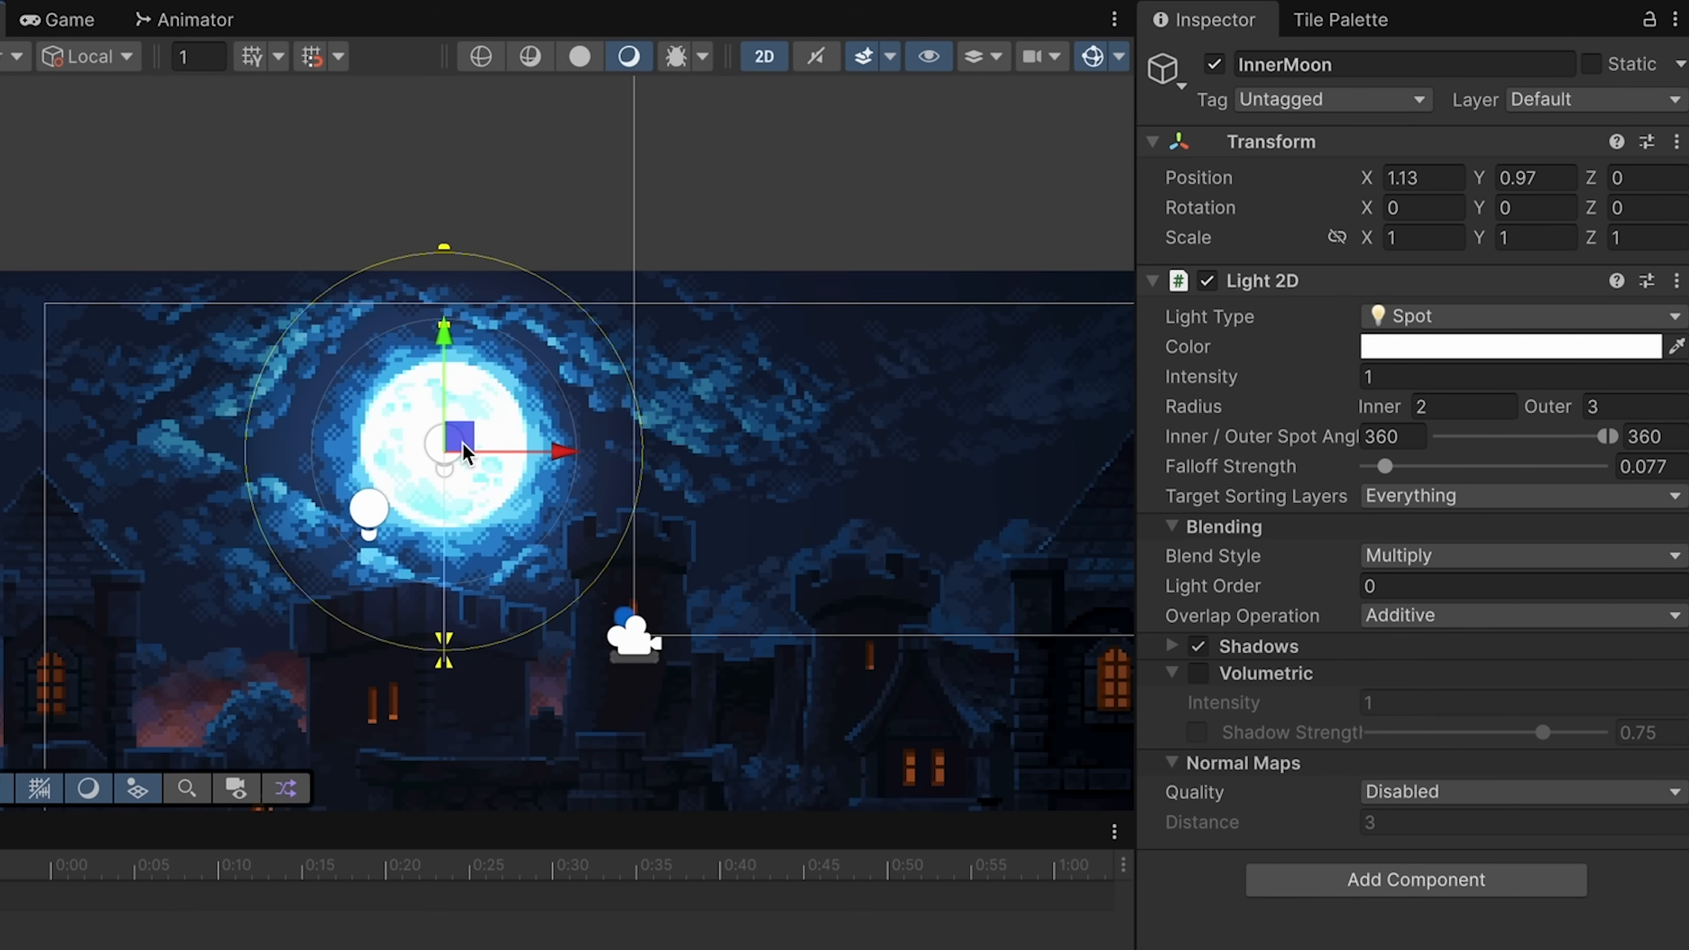
left_click_drag(464, 454, 467, 460)
left_click(65, 24)
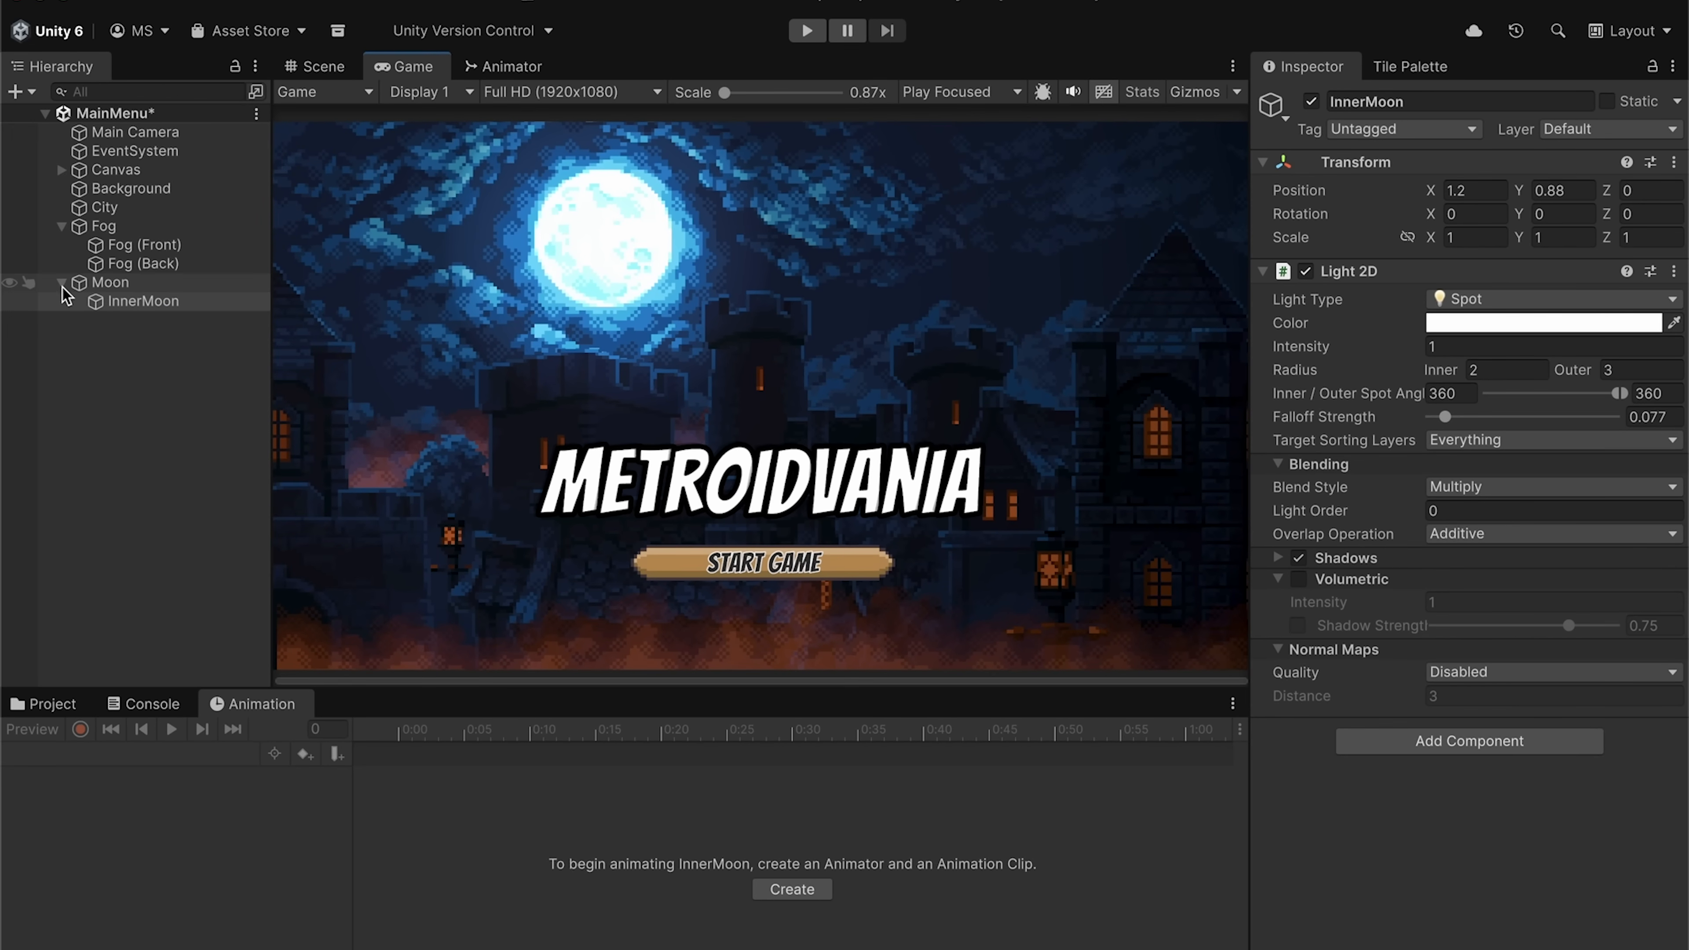
- Group the Moon light under a new empty parent named Lights
left_click(99, 282)
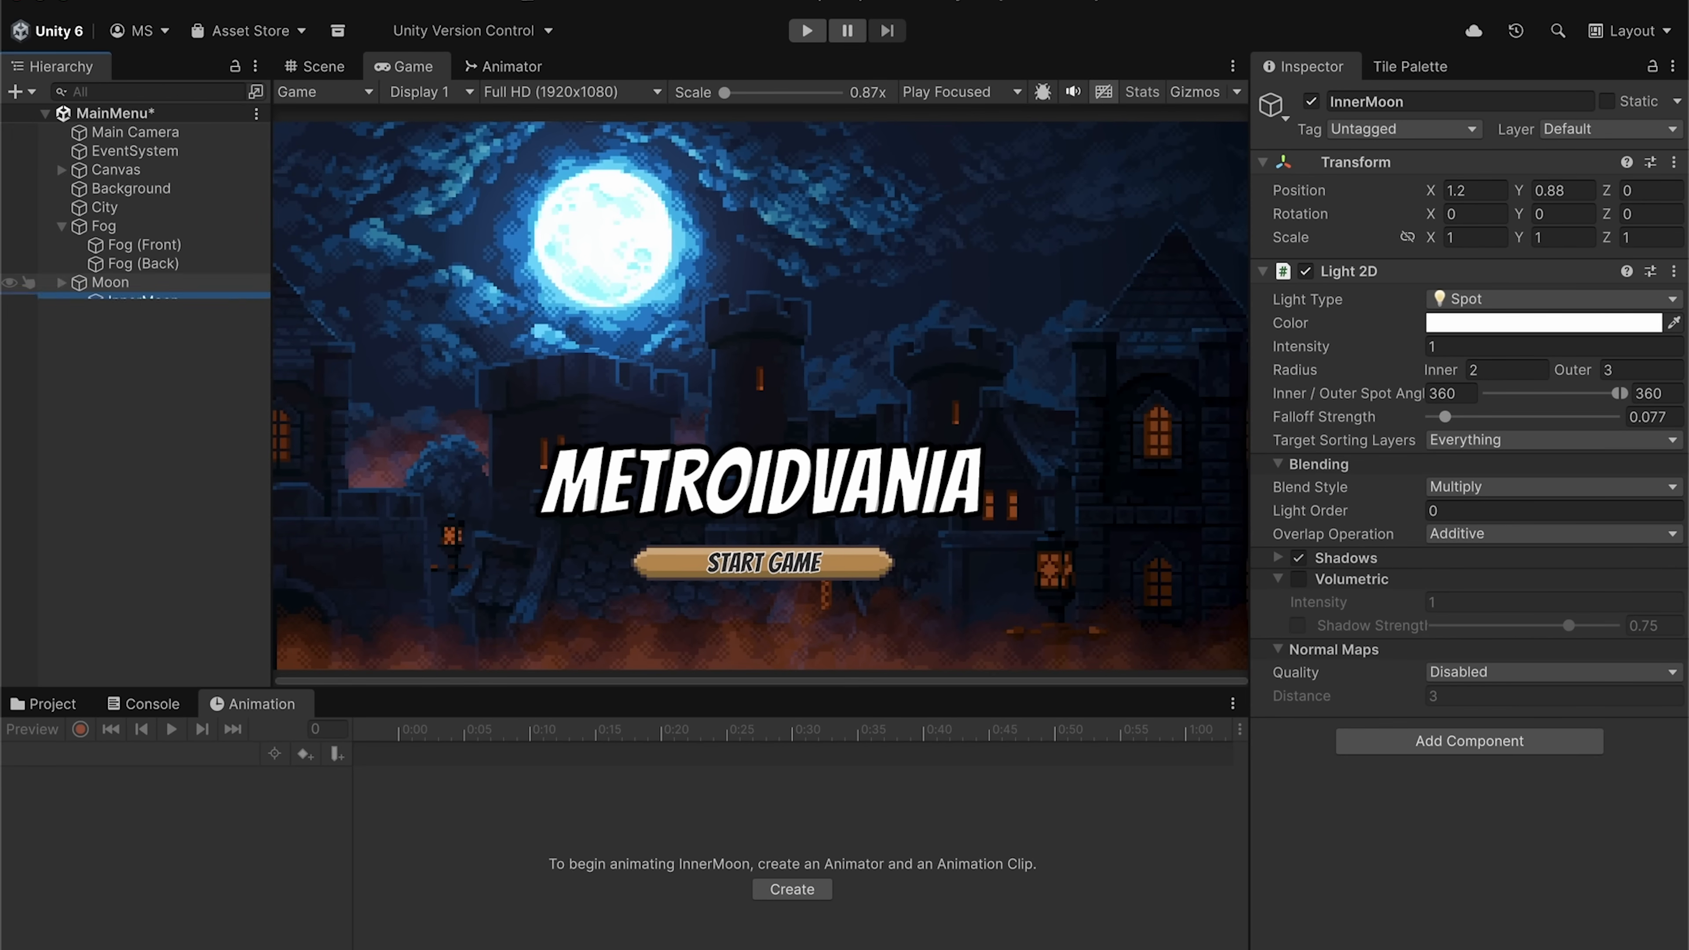
right_click(106, 282)
left_click(191, 474)
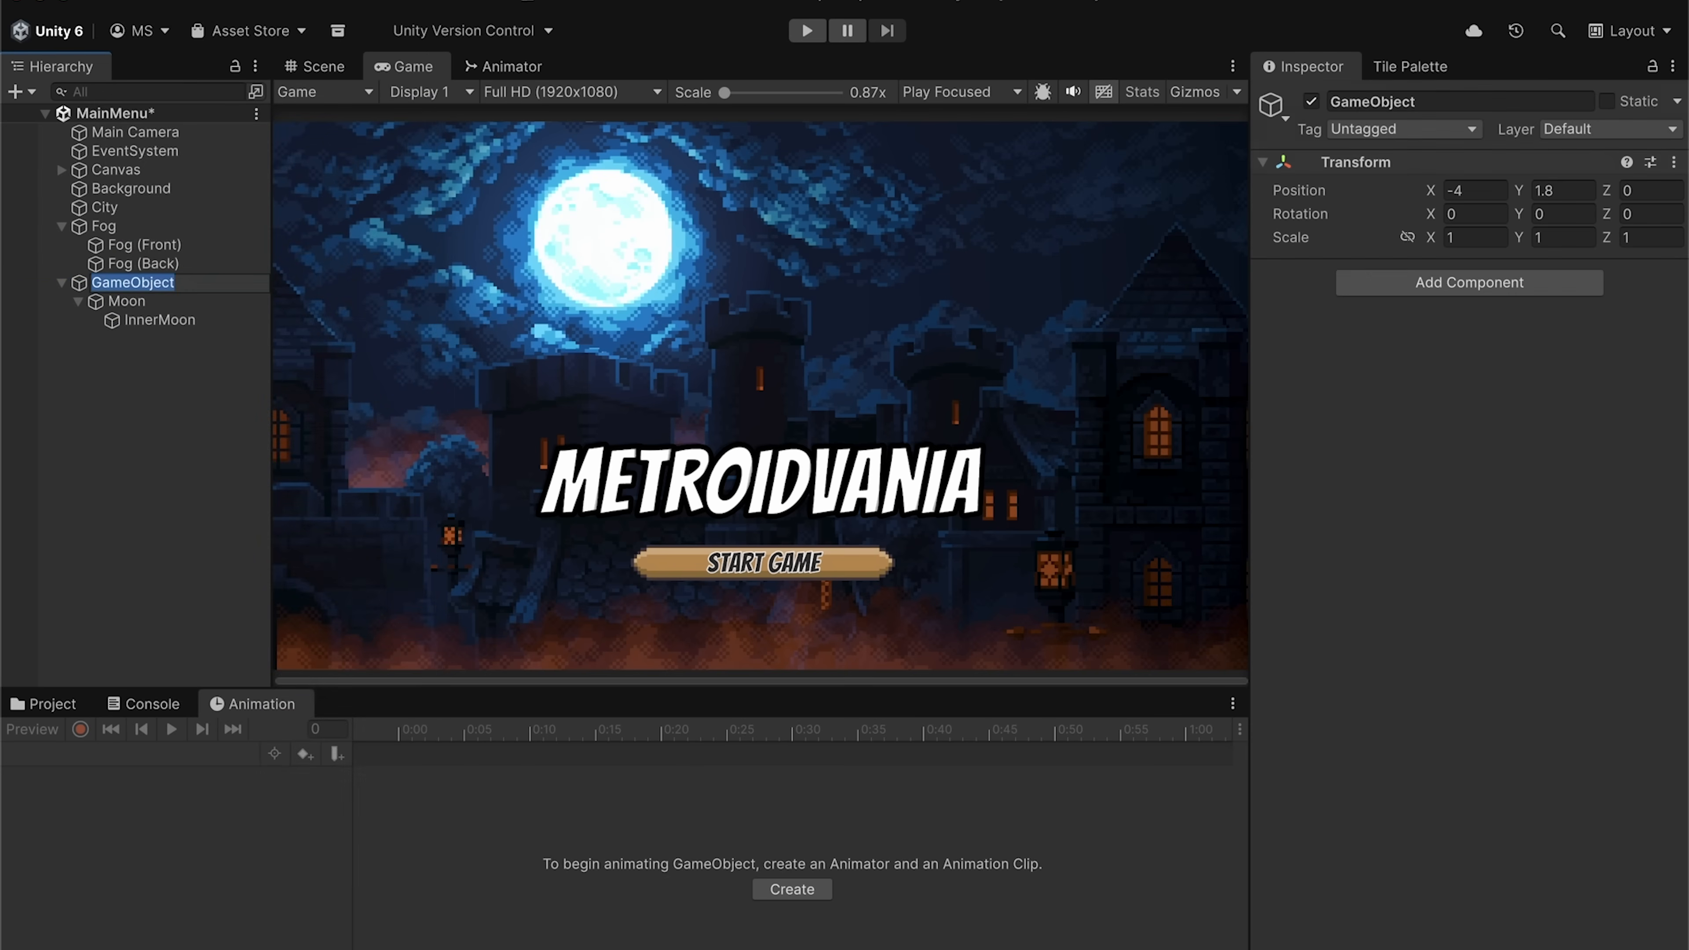
type("Lights")
key("Return")
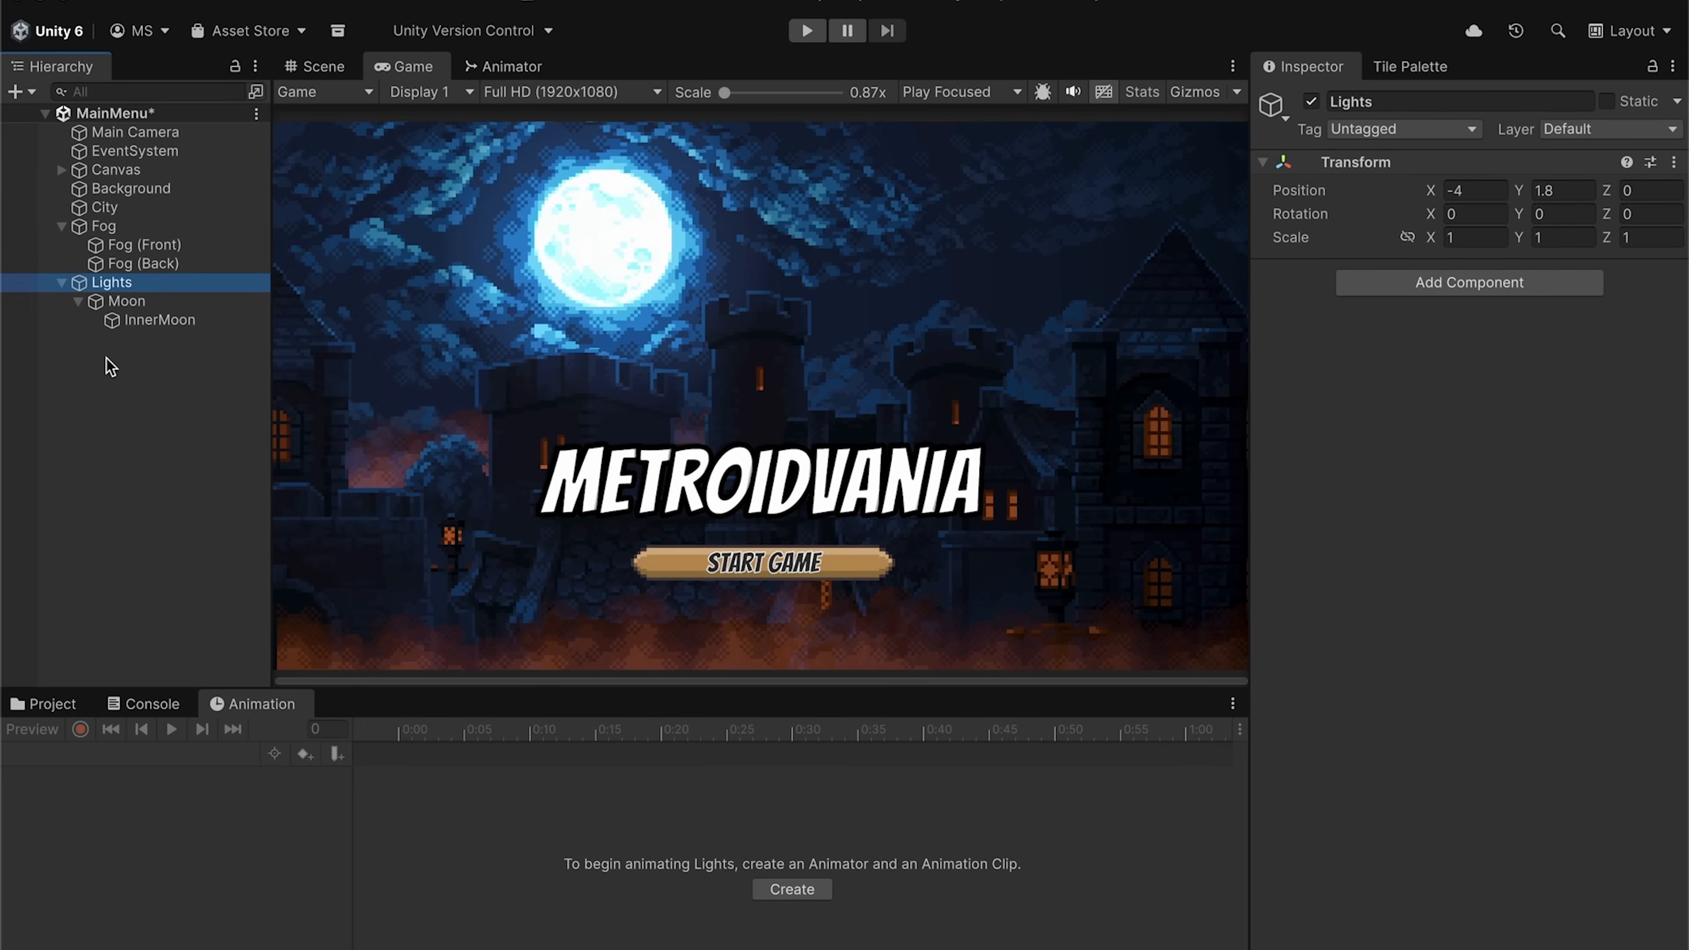
left_click(78, 301)
- Add a square Freeform Light 2D under Lights and move it over the left tower's paired windows at about X 0.27, Y -2.71
right_click(126, 284)
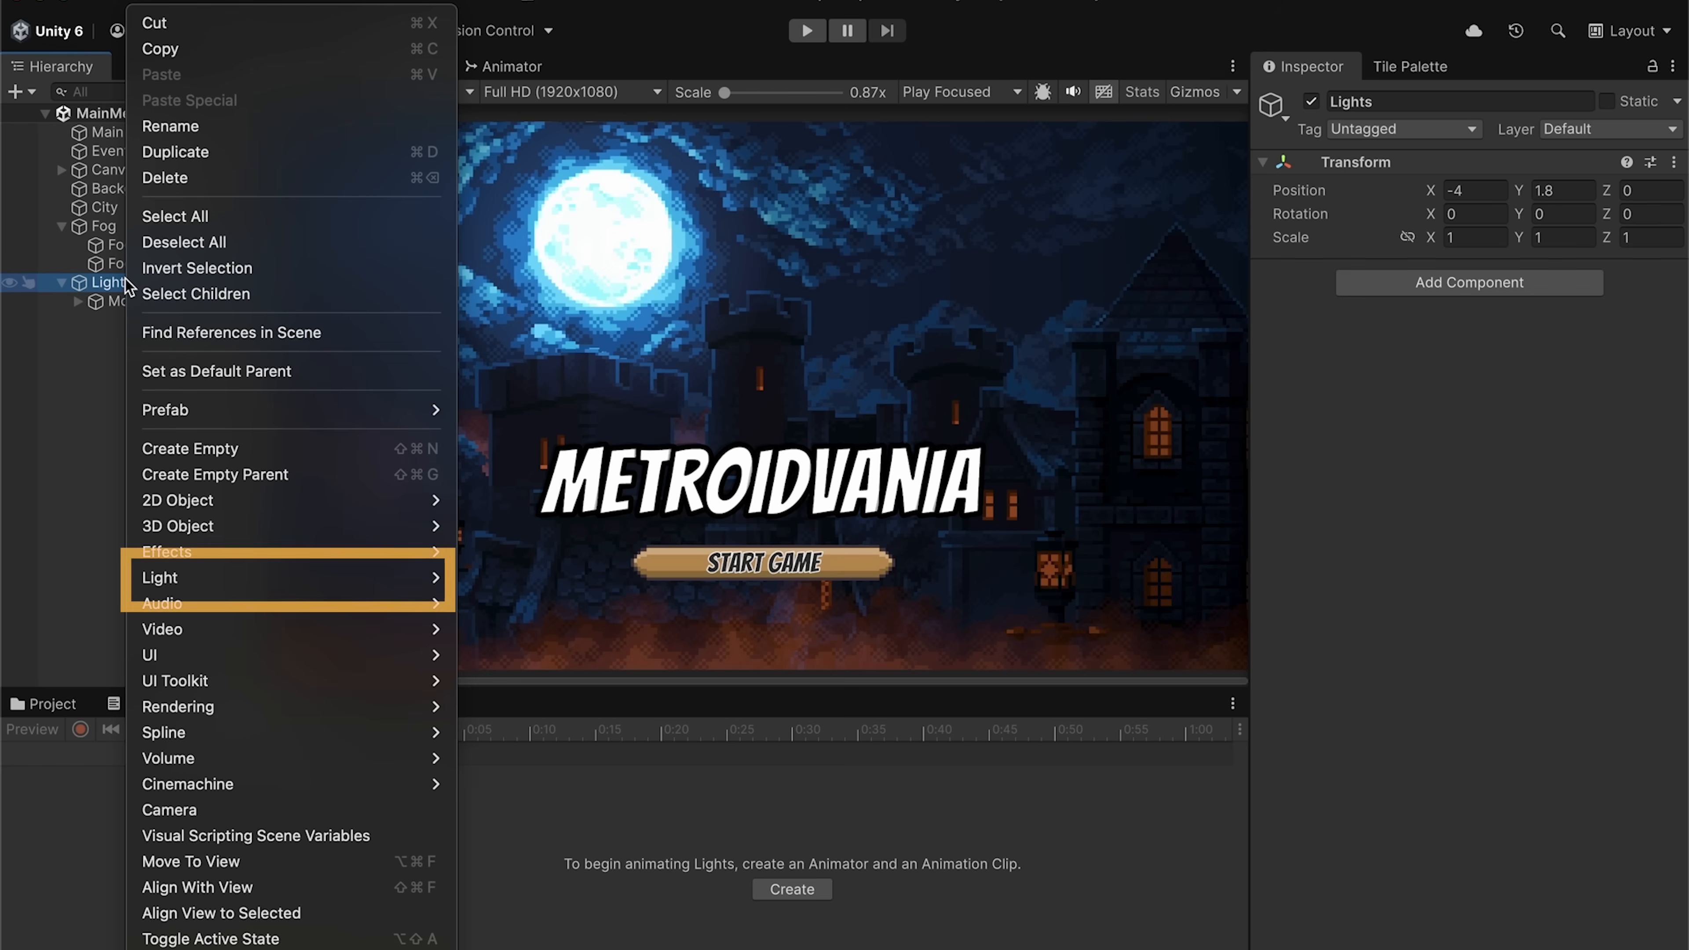
mouse_move(160, 577)
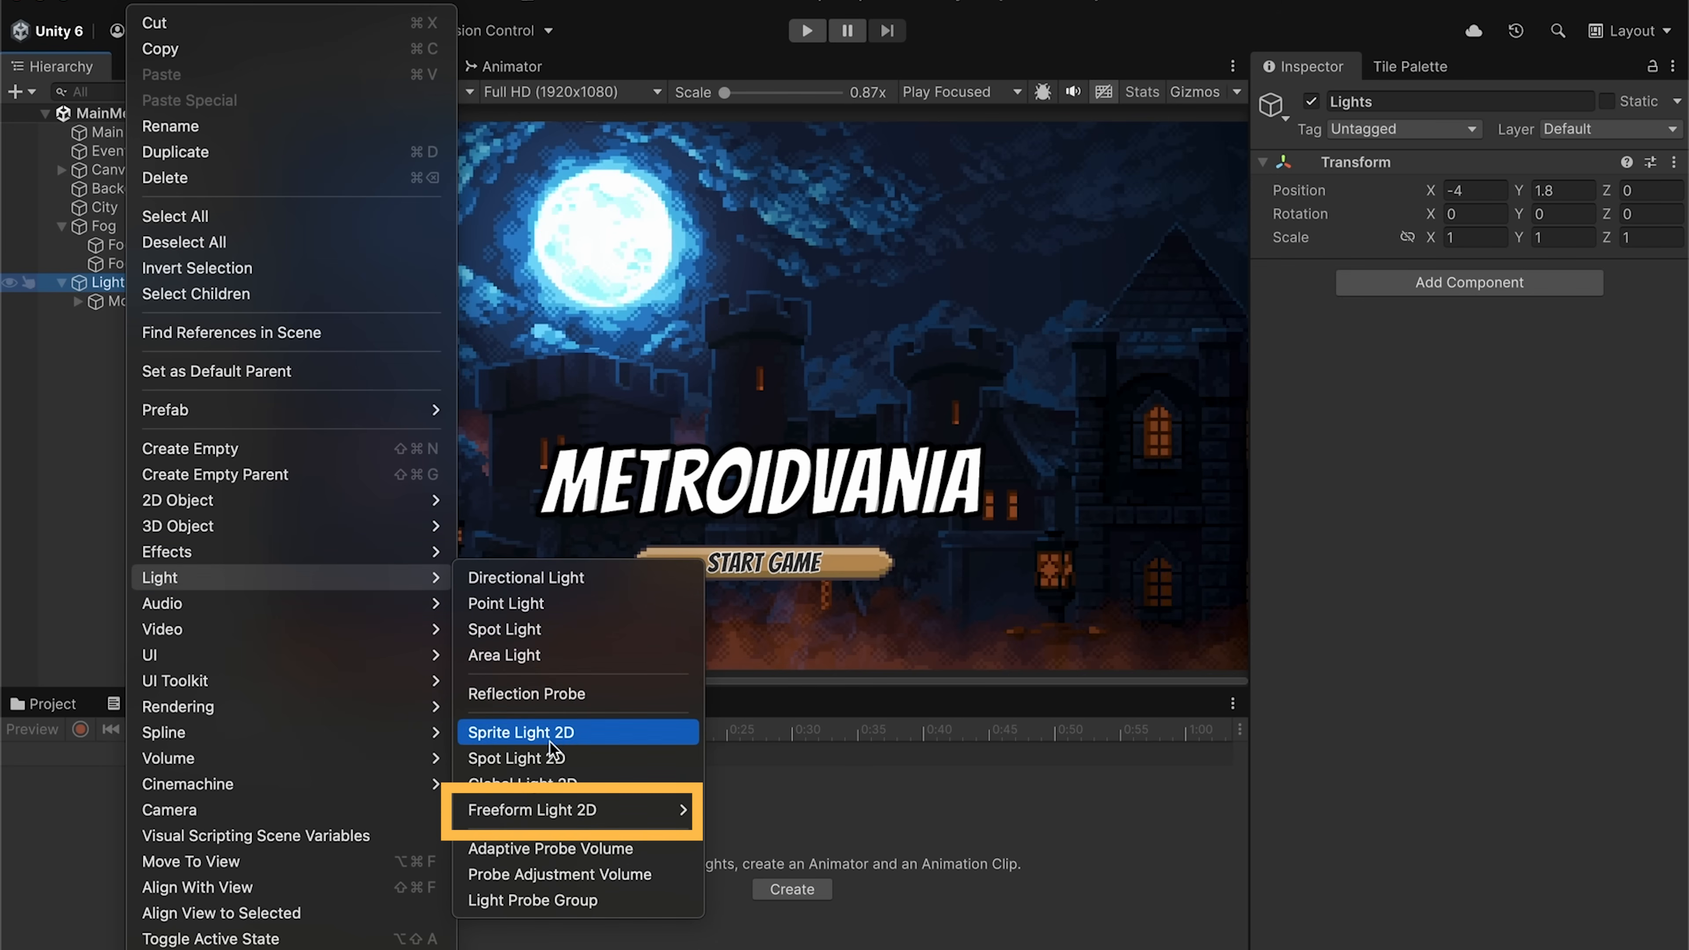
mouse_move(555, 816)
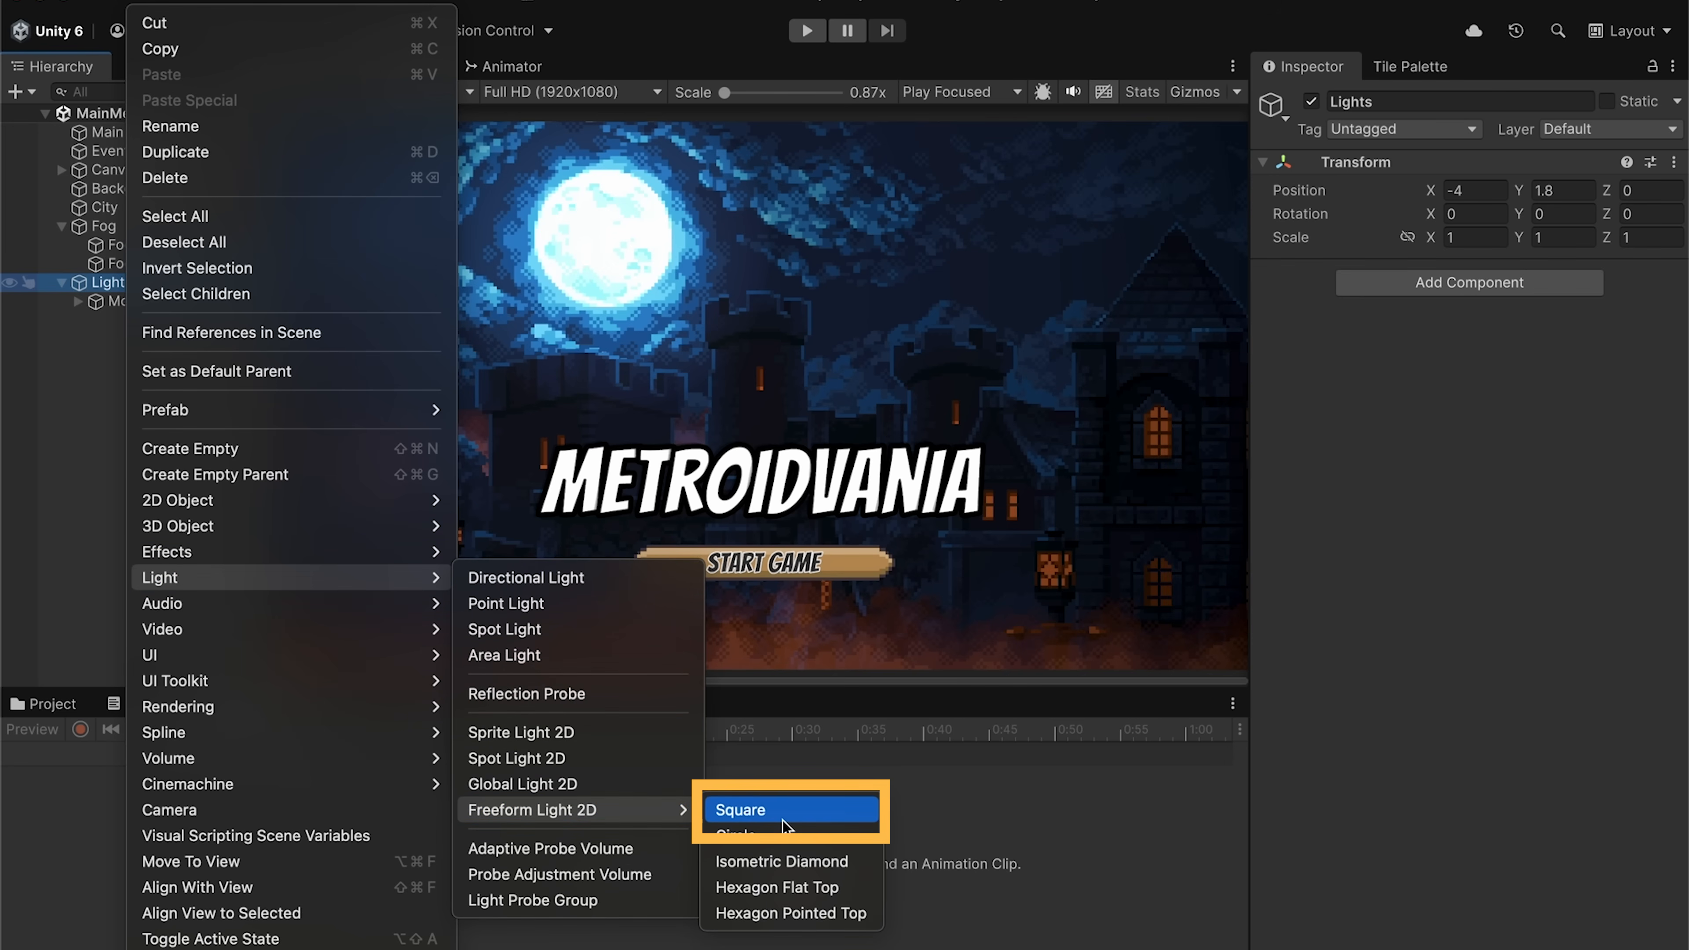
left_click(764, 809)
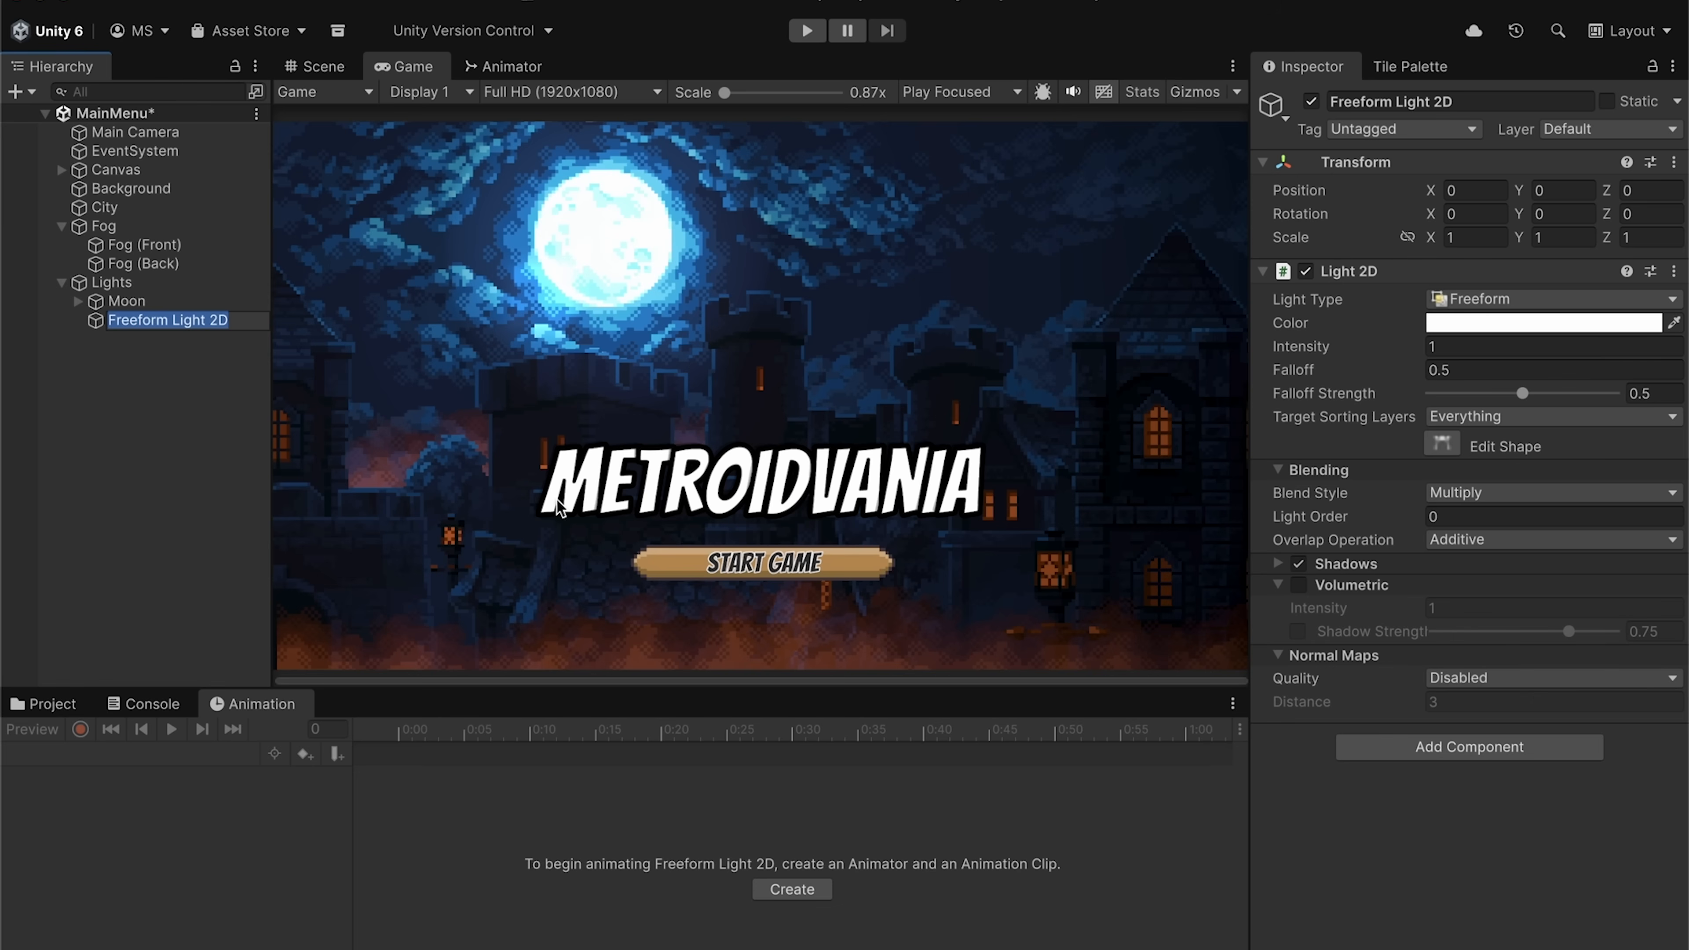
left_click(319, 67)
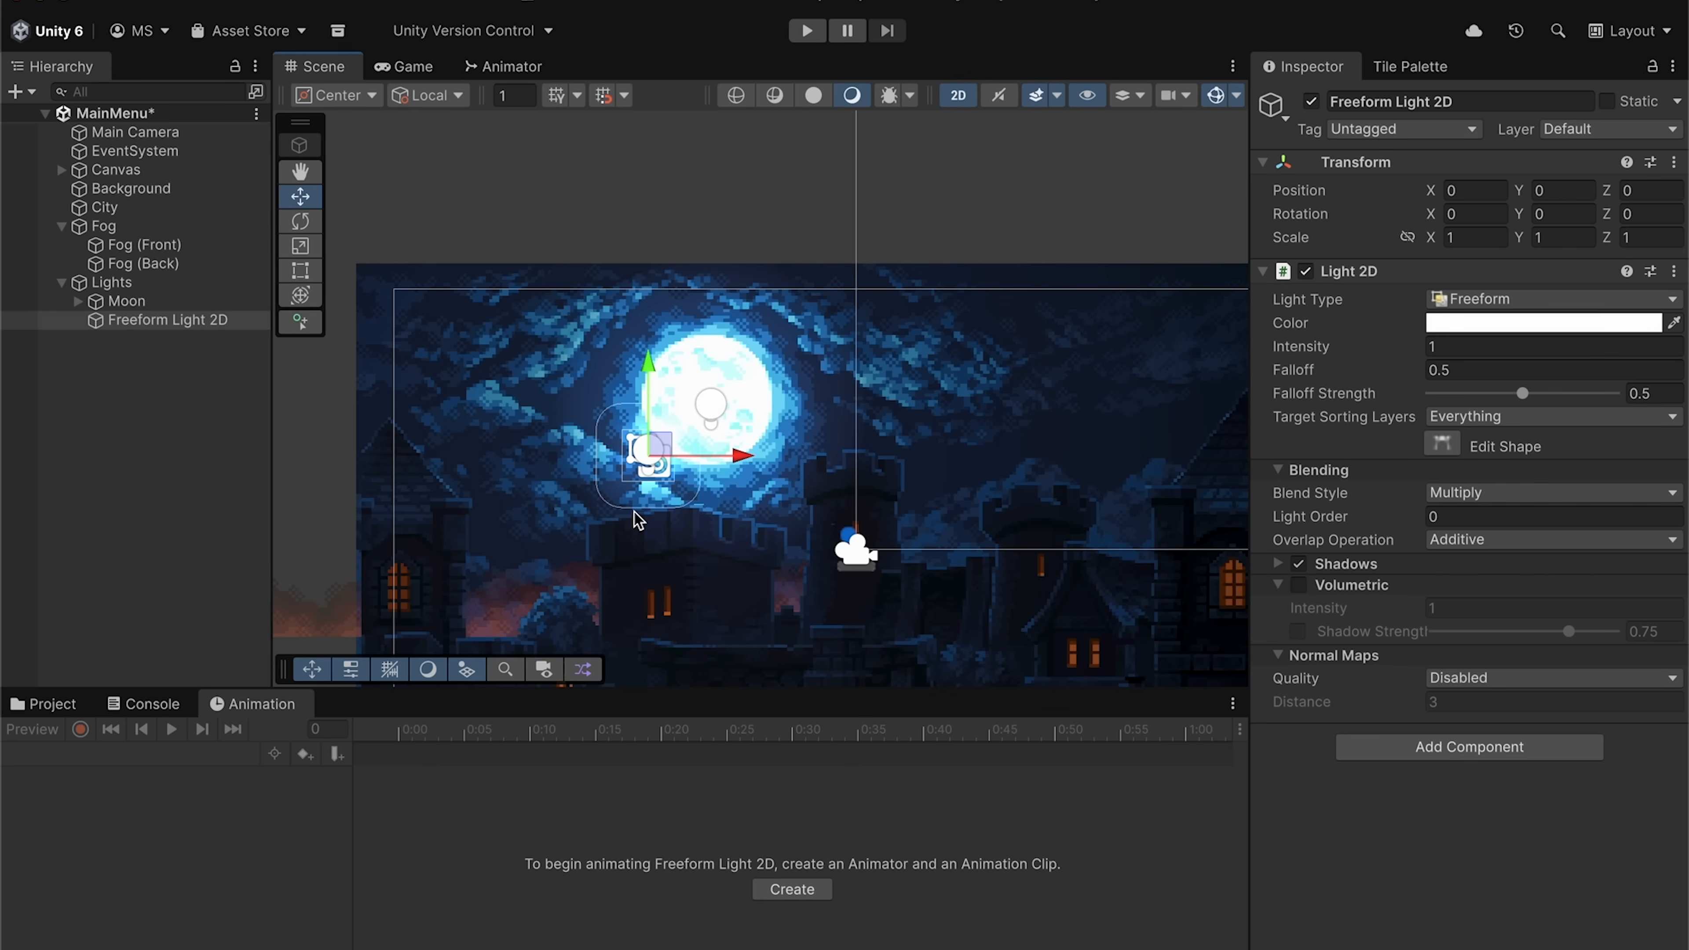
middle_click_drag(633, 490, 676, 328)
left_click_drag(709, 287, 724, 429)
scroll(715, 458, "up", 5)
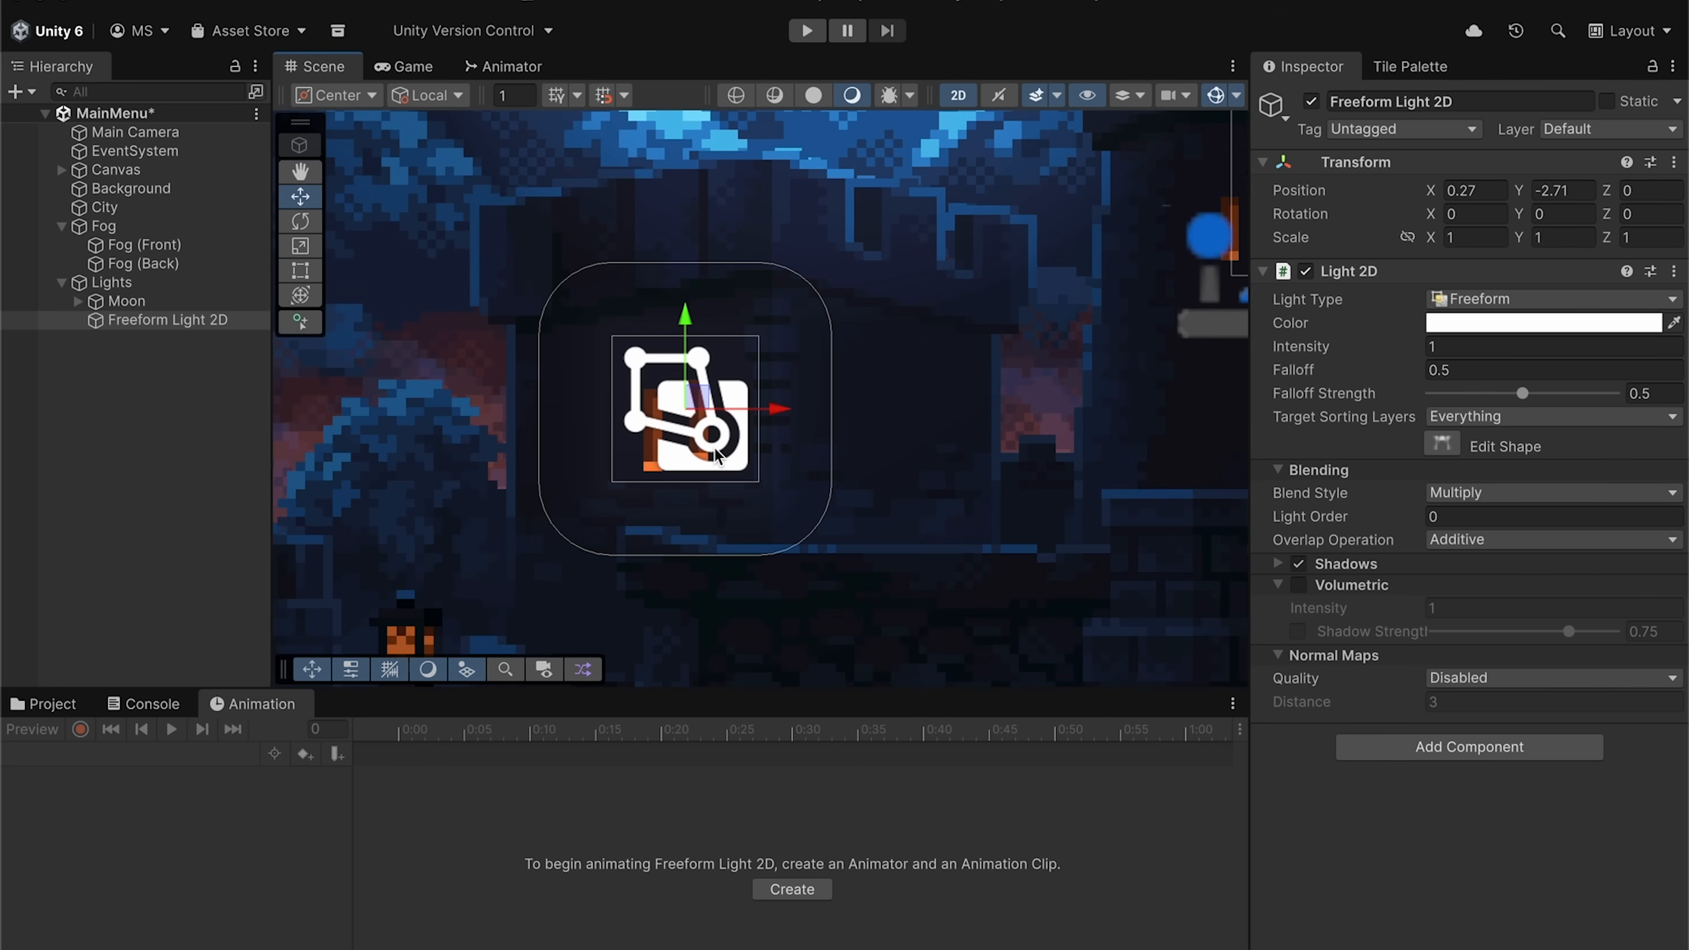
- Hide the scene gizmos and reshape the freeform light's four corners to closely frame the left tower's two lit windows
left_click(1466, 447)
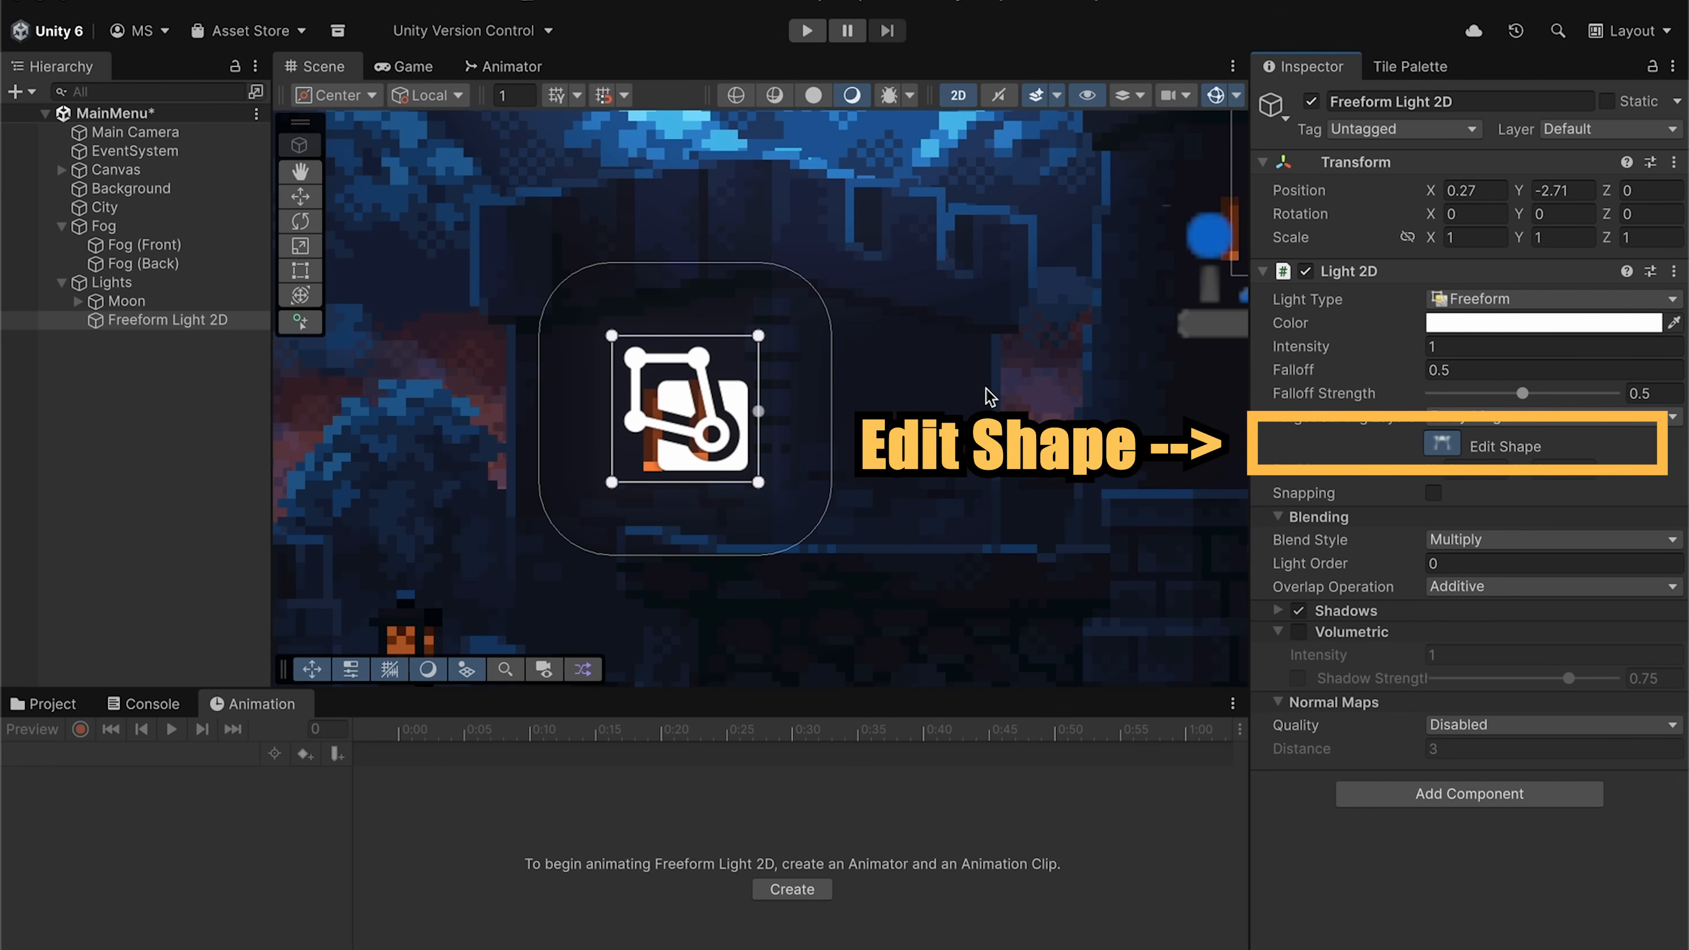
left_click(1215, 98)
left_click_drag(611, 336, 636, 388)
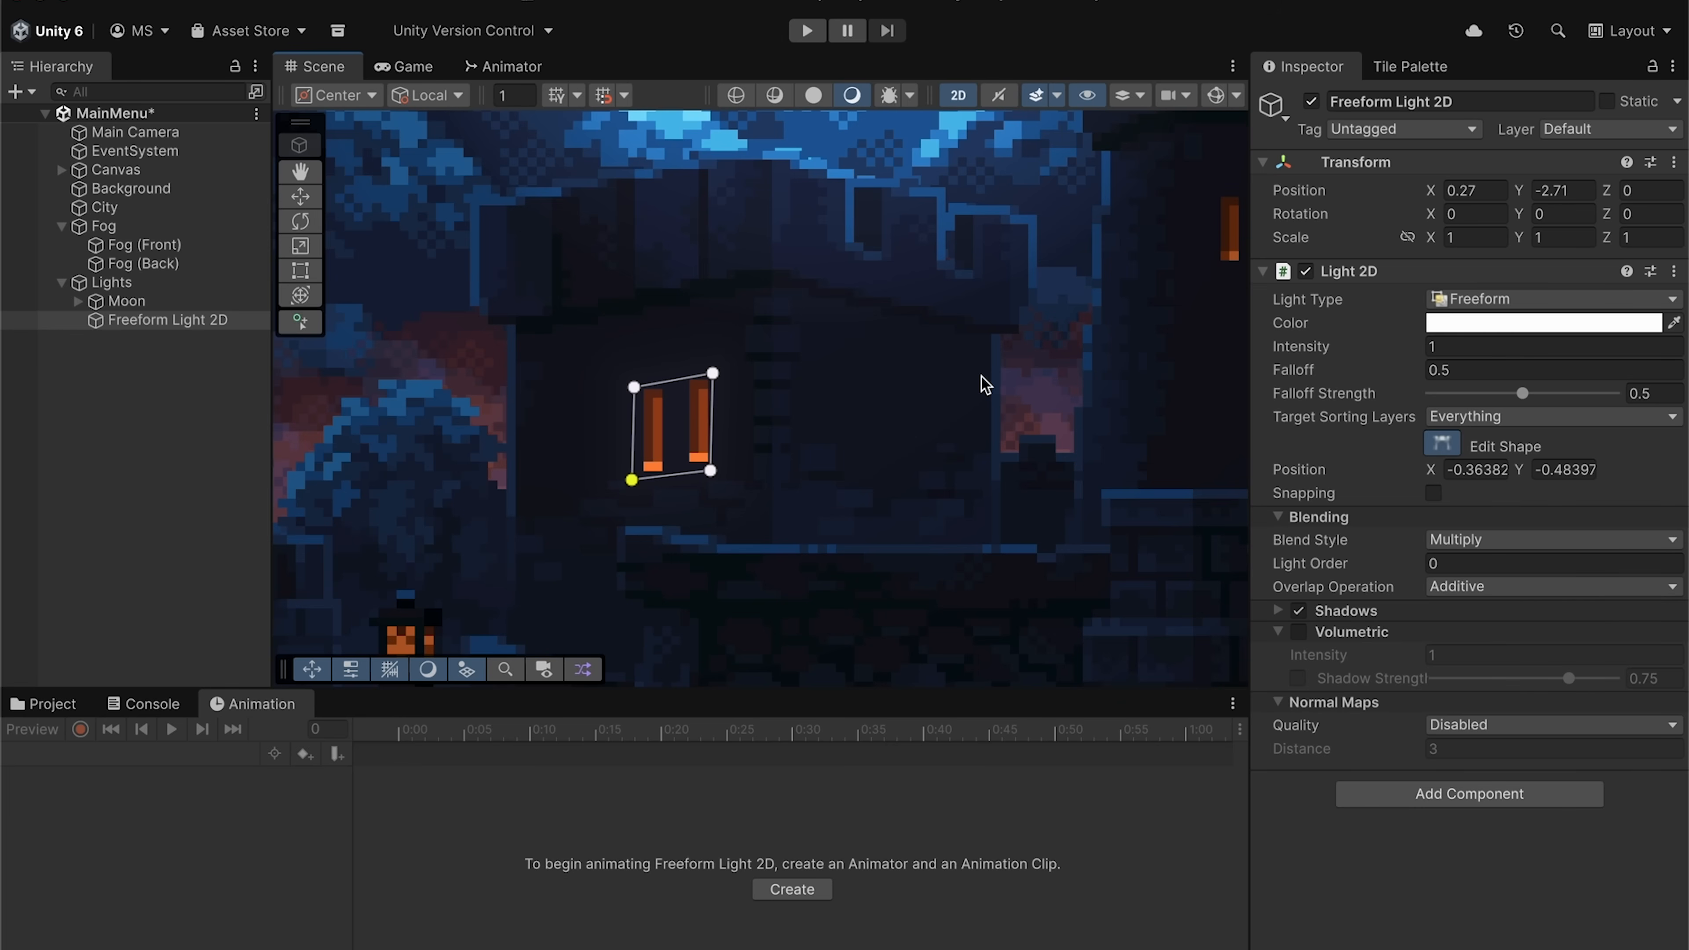
- Sample the window's orange as the freeform light's color, then set its intensity to 10 and falloff to 1
left_click(1670, 324)
left_click(652, 469)
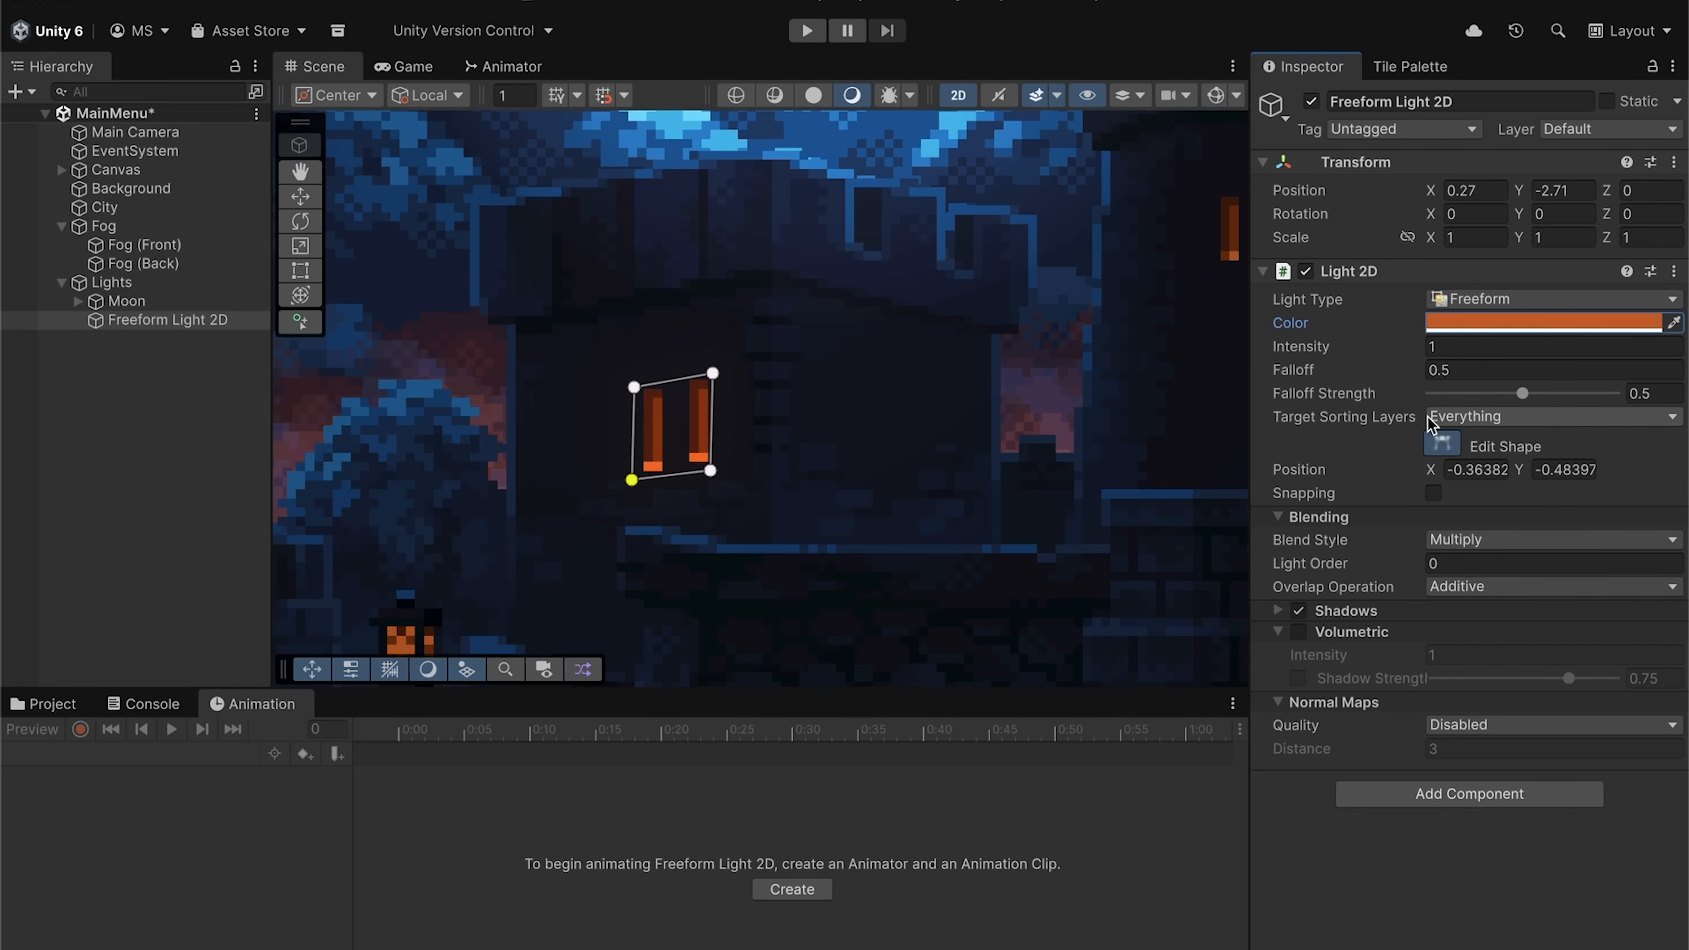
left_click(1430, 346)
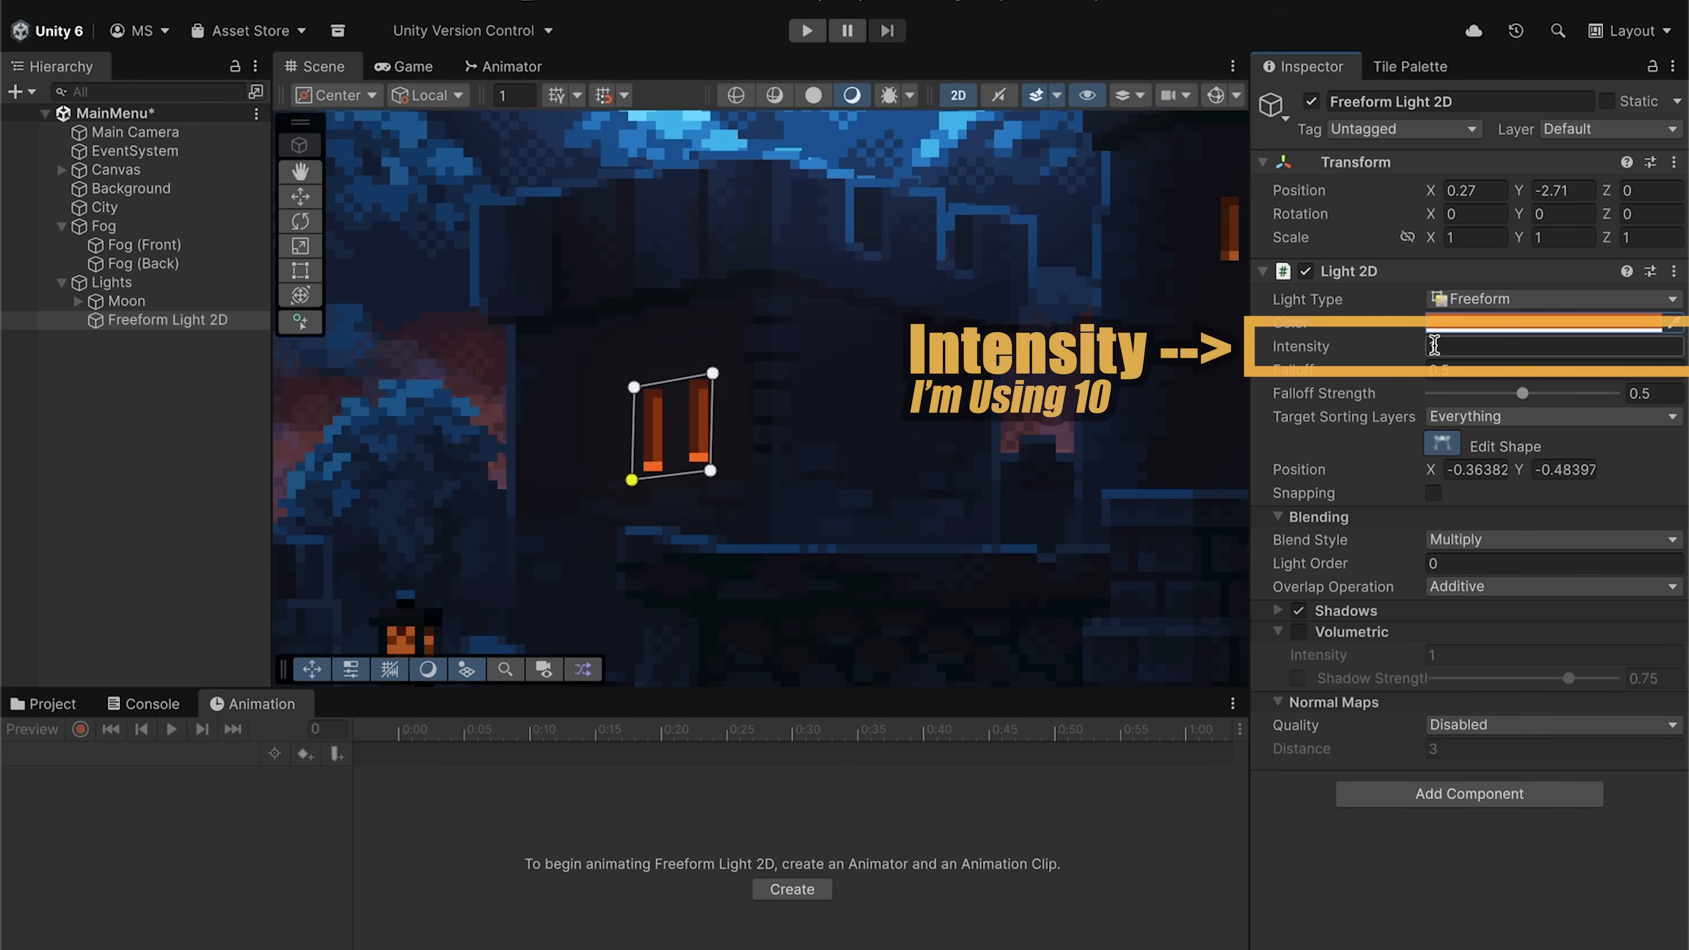
type("10")
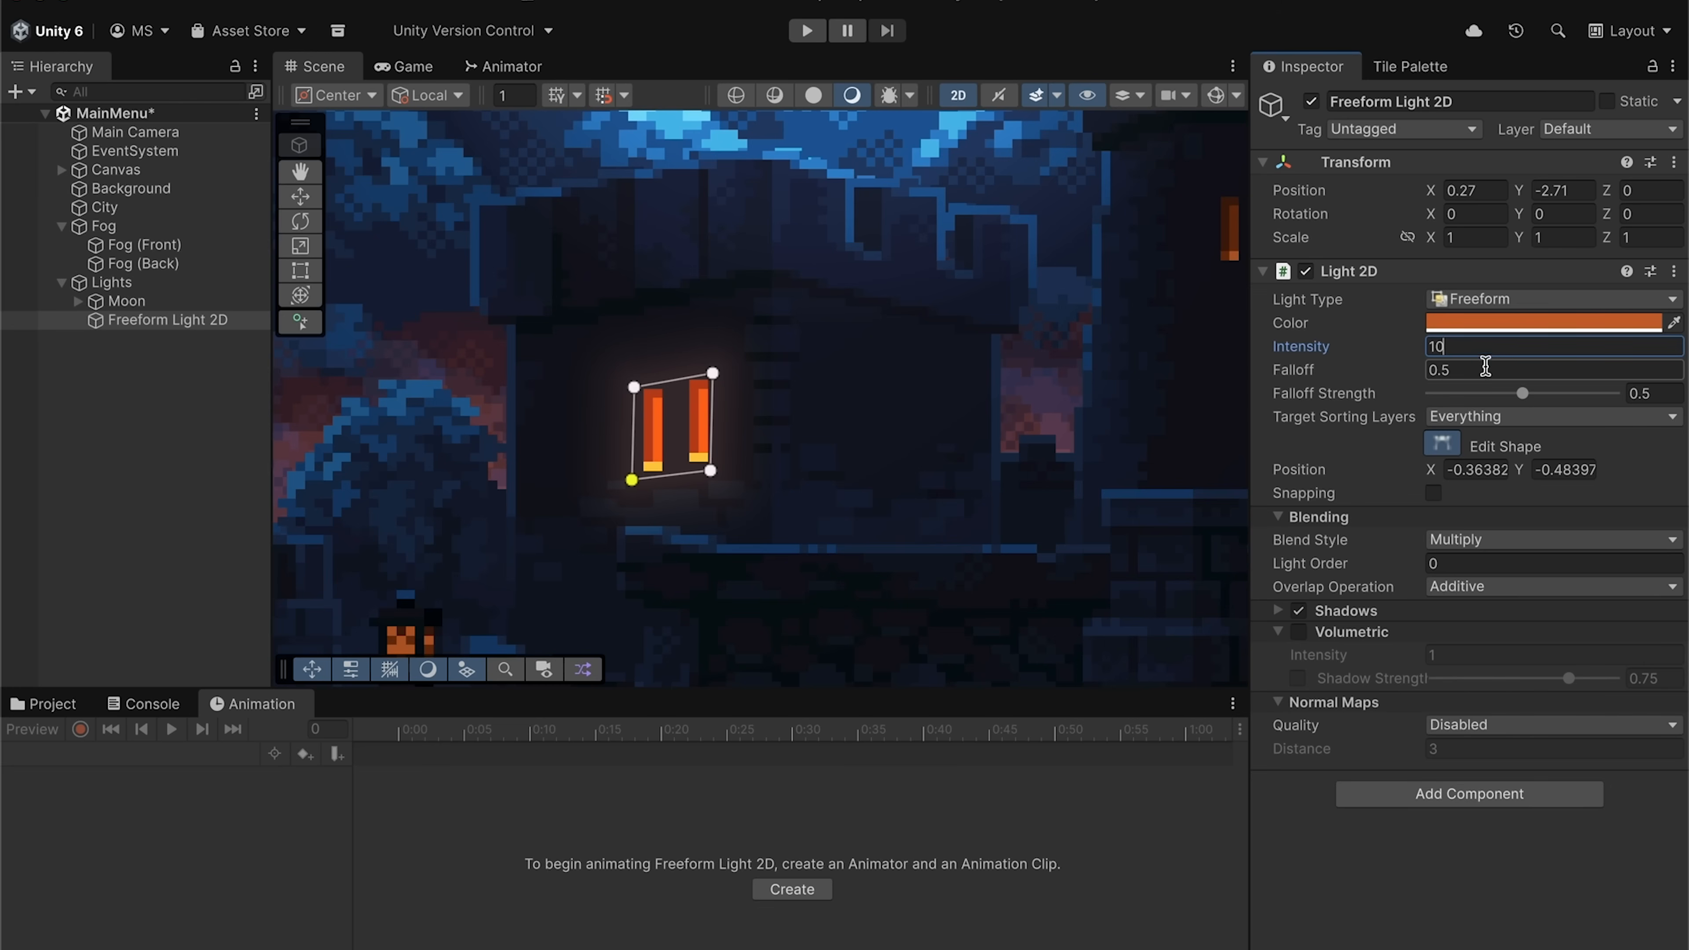
left_click_drag(1393, 369, 1397, 379)
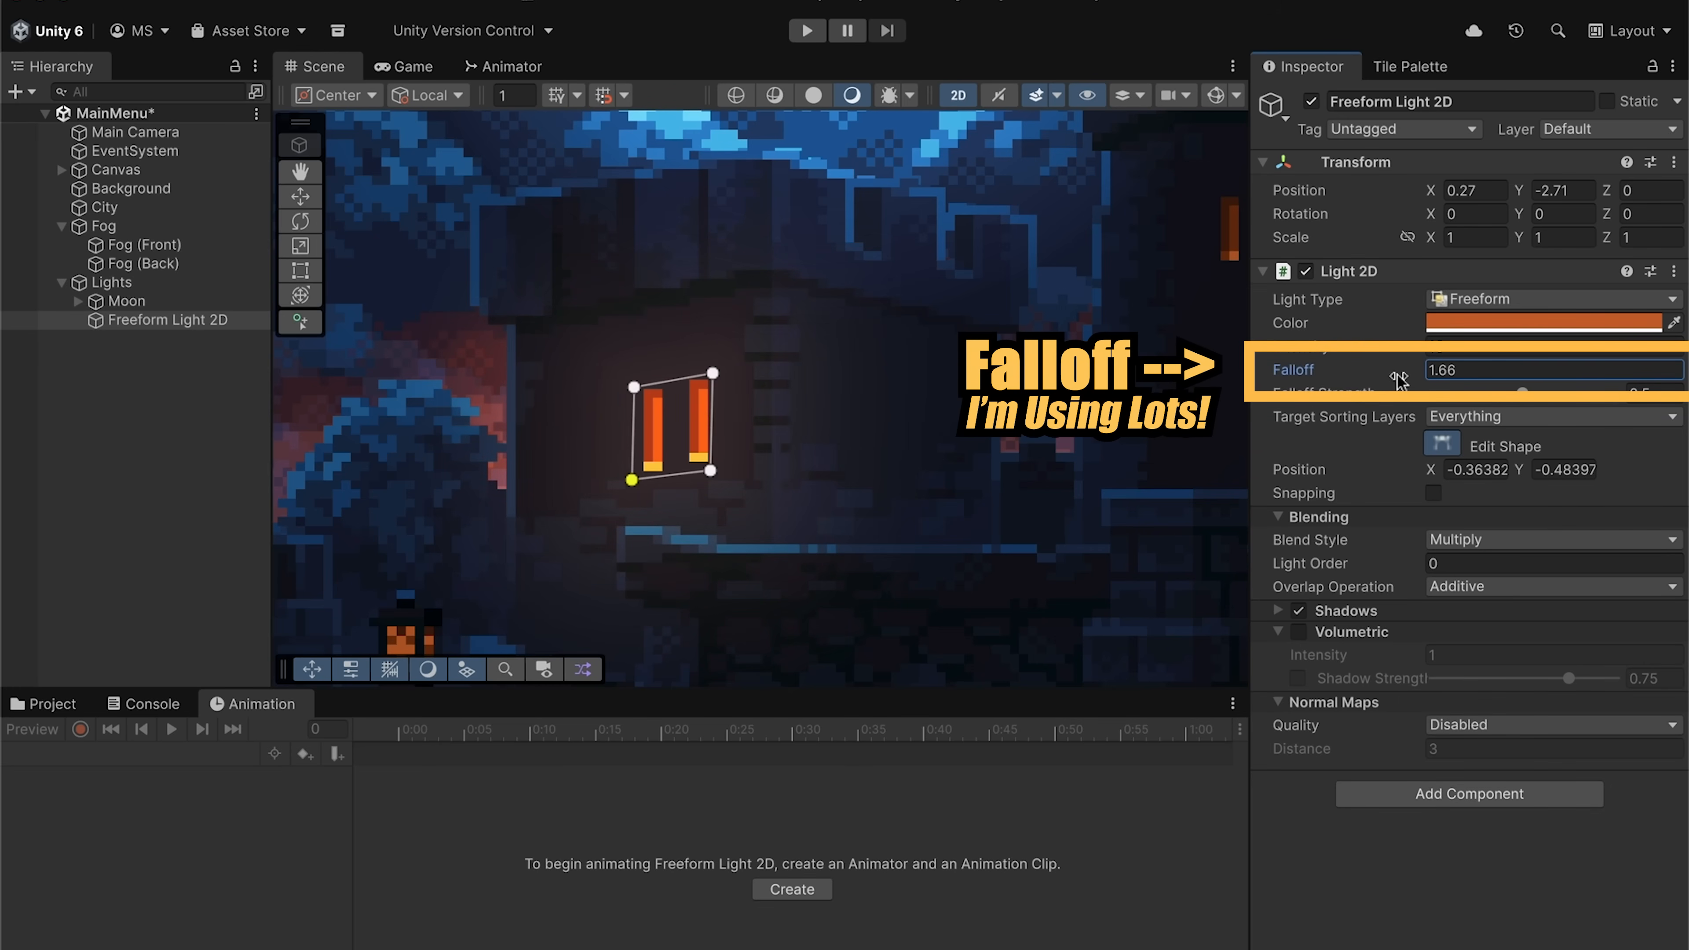
- Rename the freeform light as Window
left_click(1377, 103)
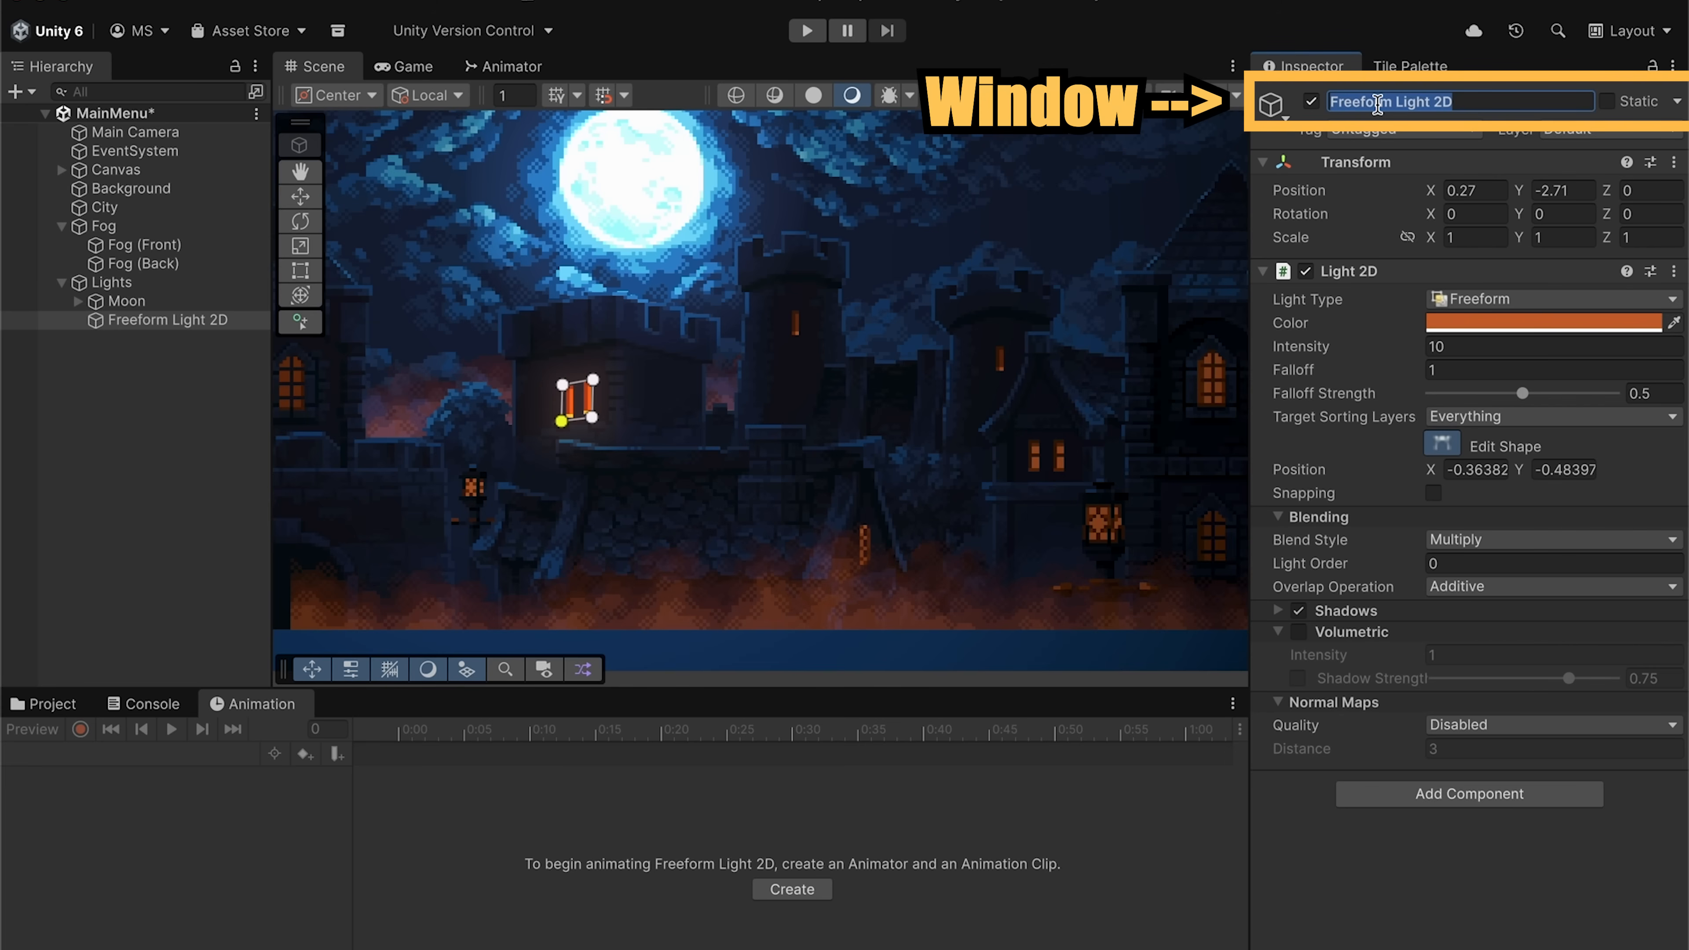
type("Wind")
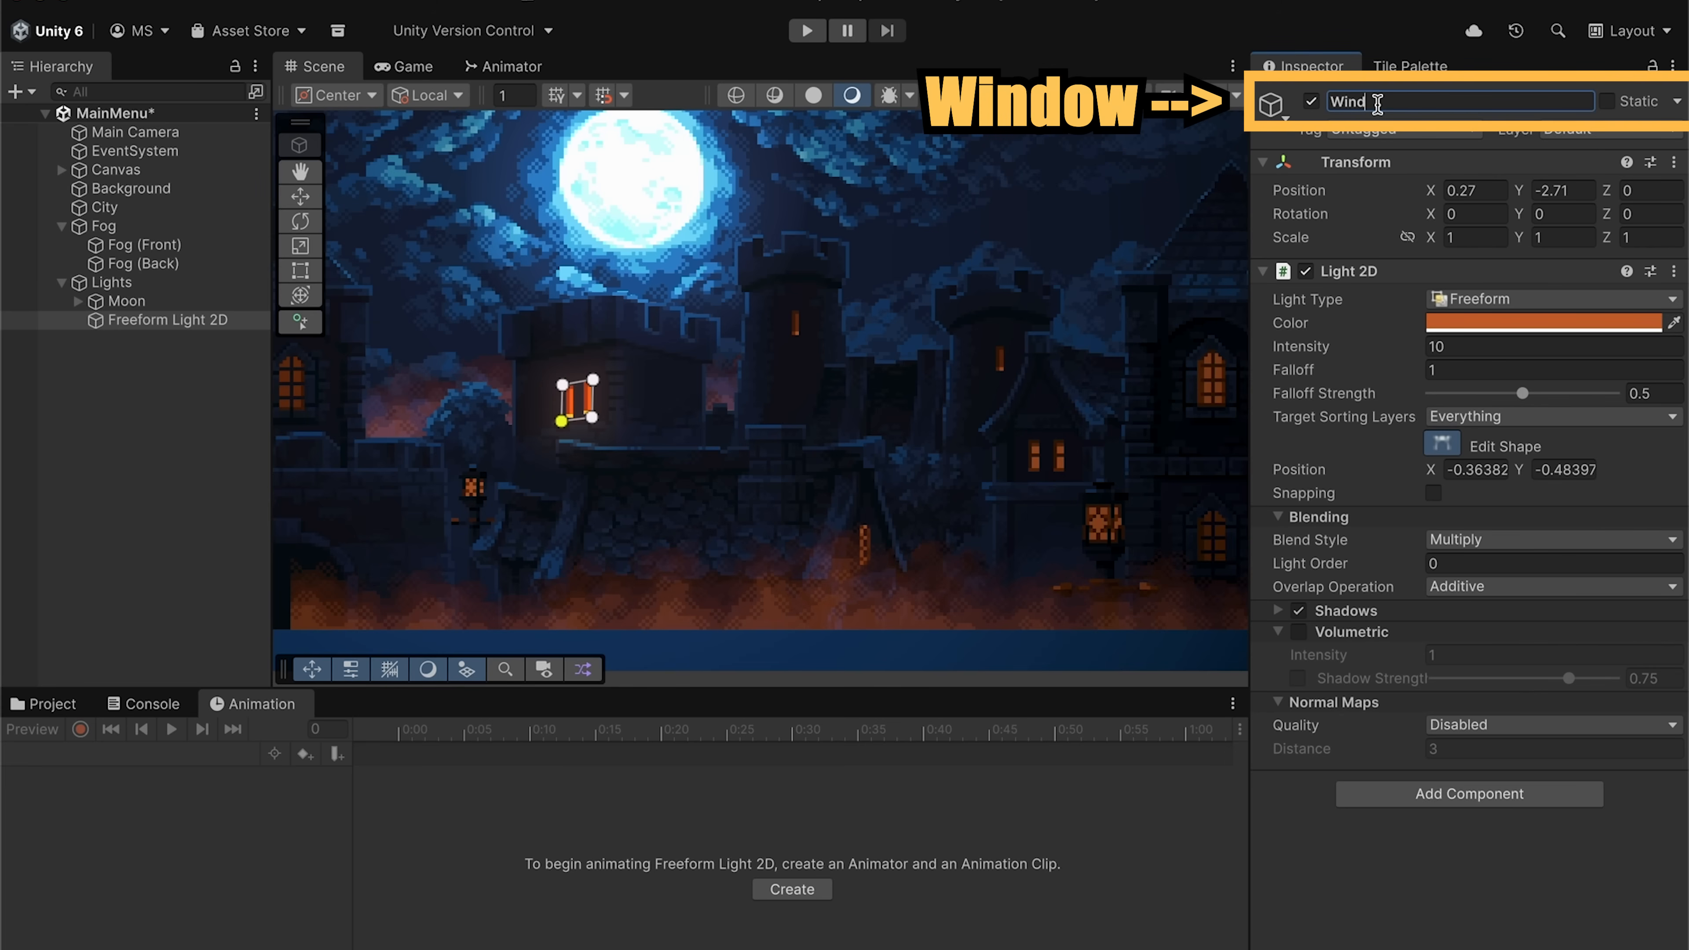
type("ow")
key("Return")
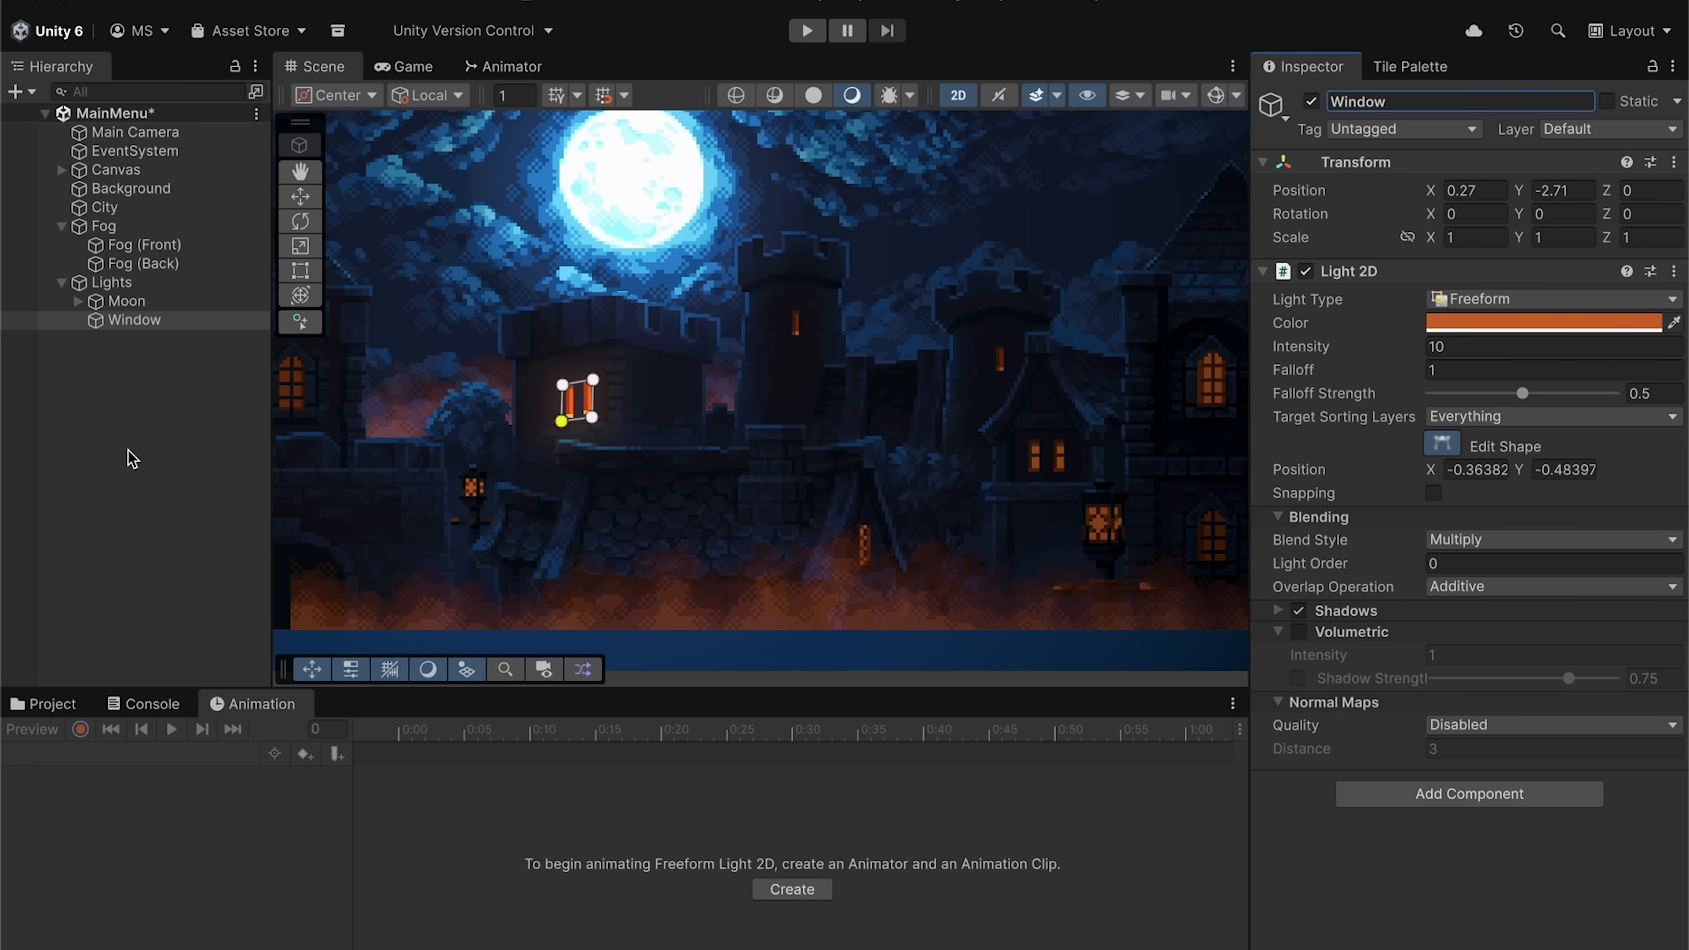
- Duplicate the Window light nine times, place the copies over the castle's other lit windows and lanterns, and check the Game view
left_click(149, 322)
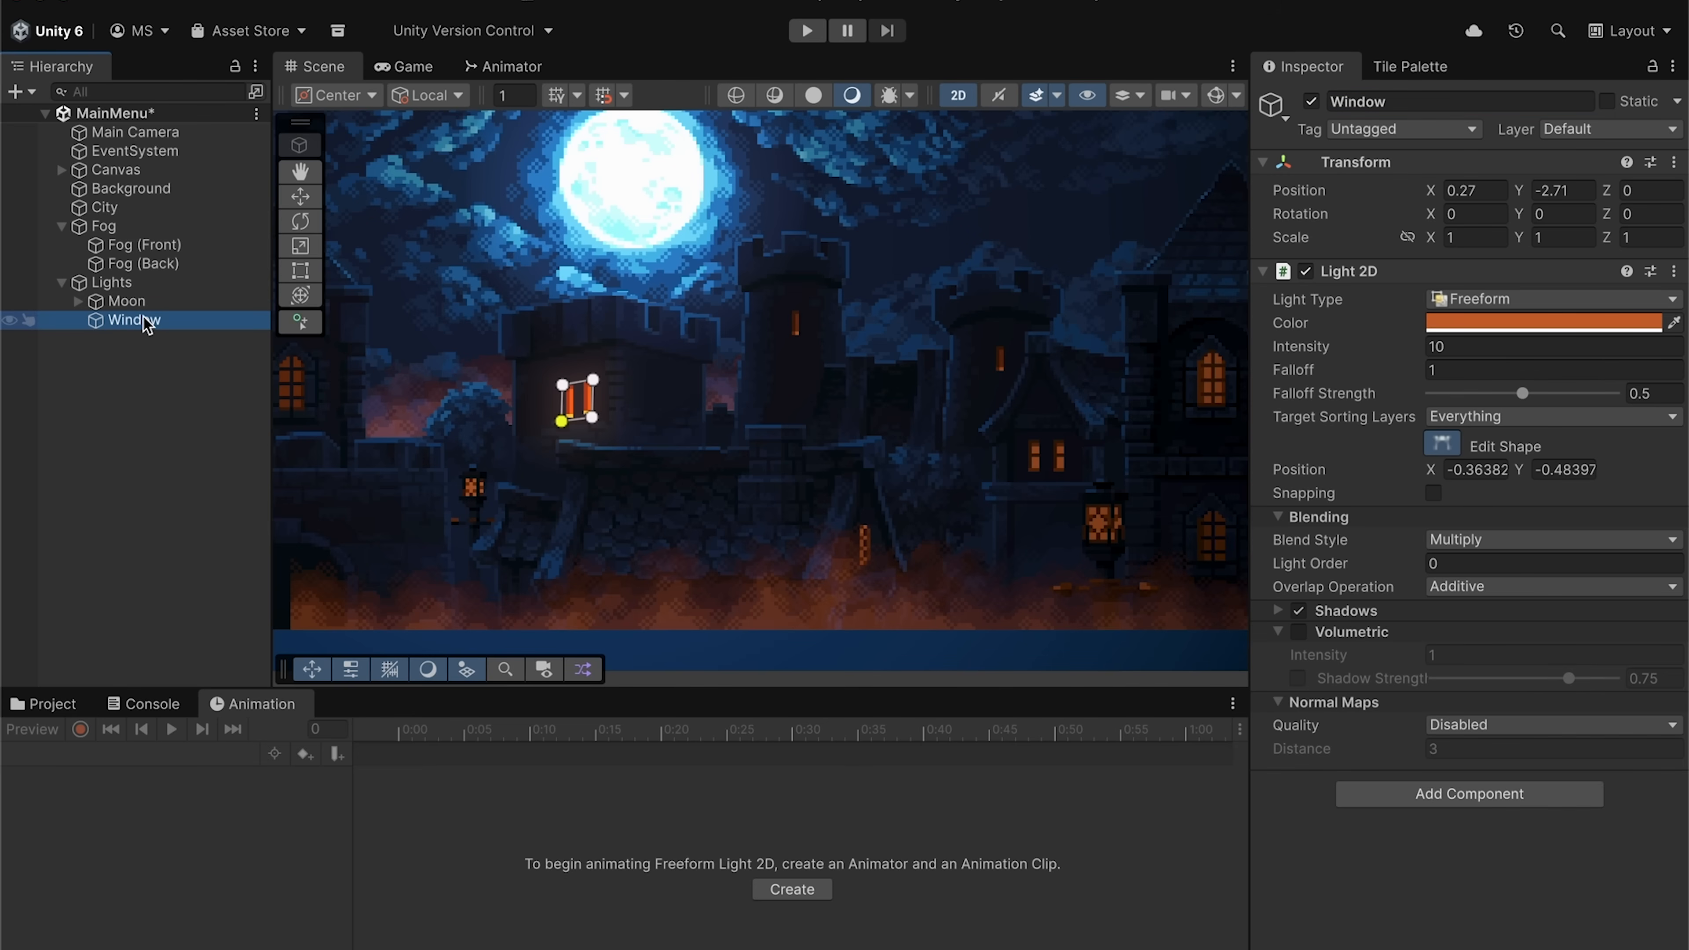
key("ctrl+d")
left_click(306, 198)
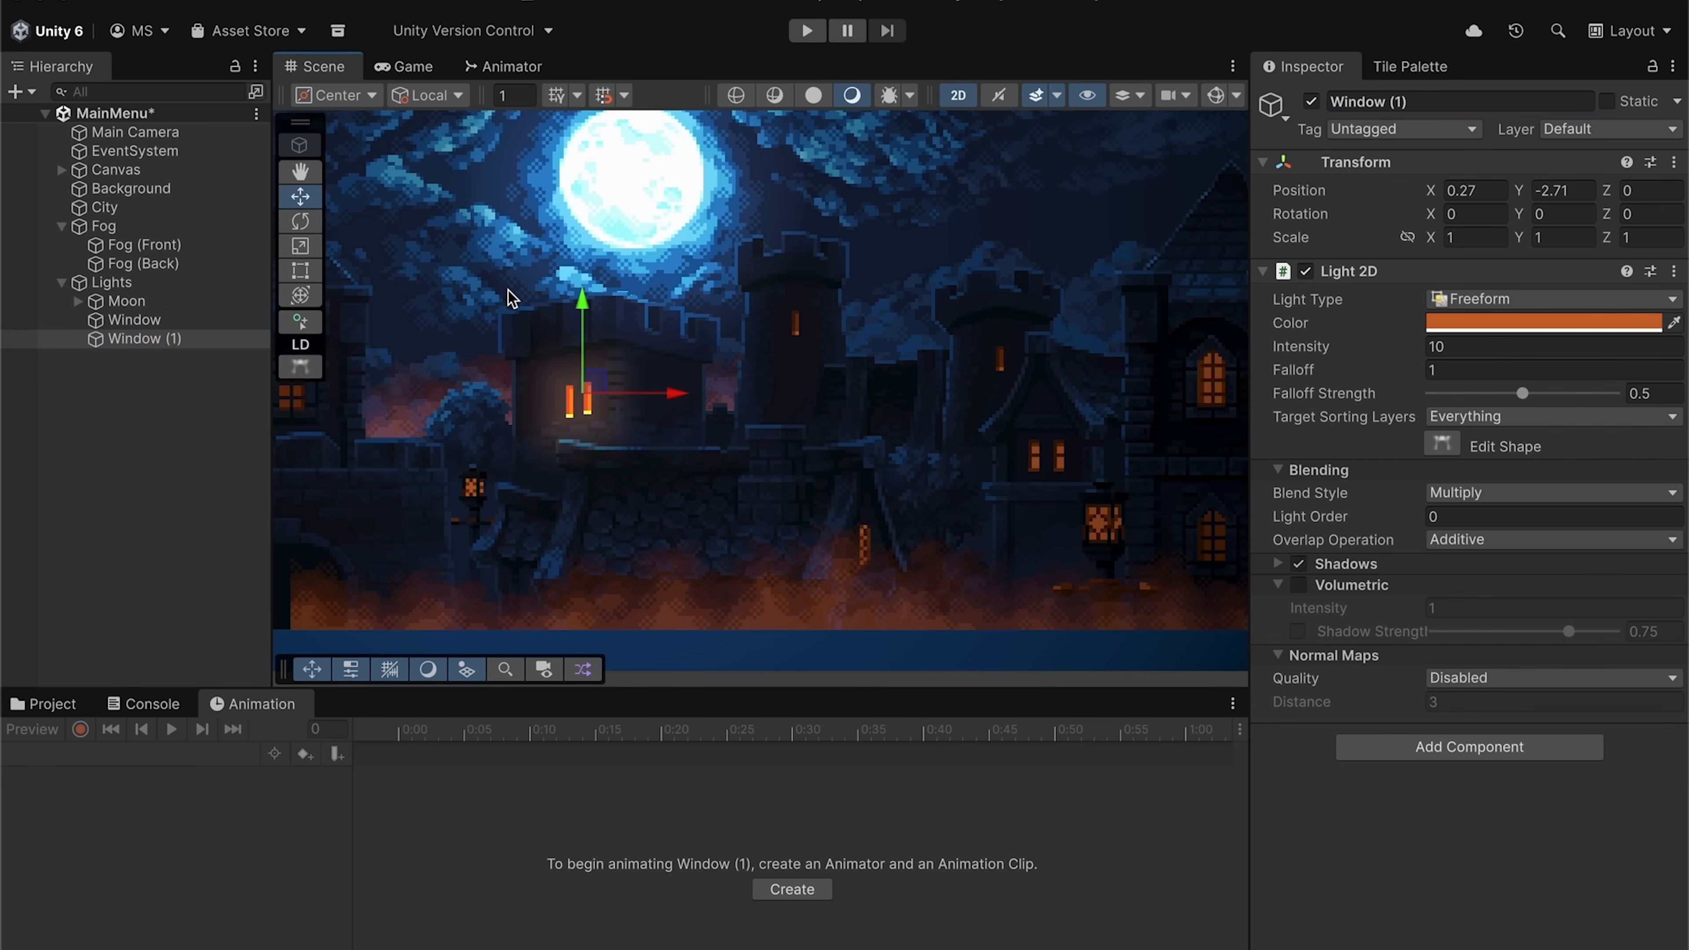
left_click_drag(602, 391, 888, 524)
key("ctrl+d")
key("ctrl+d")
key("ctrl+d")
key("ctrl+d")
key("ctrl+d")
key("ctrl+d")
key("ctrl+d")
key("ctrl+d")
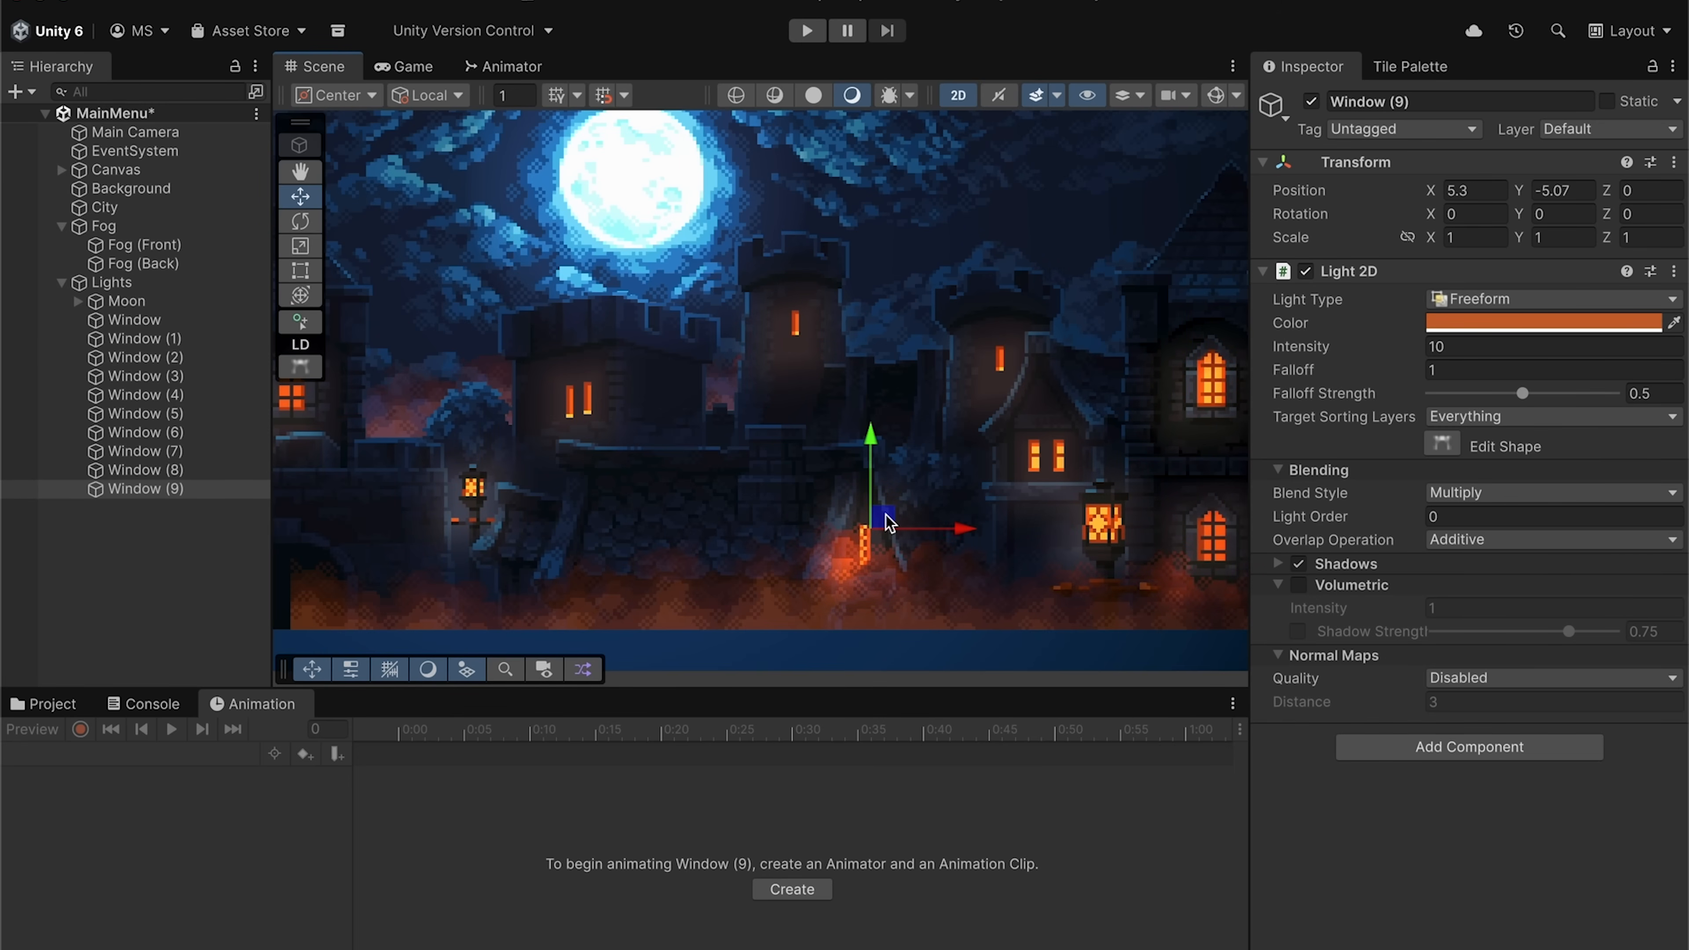
left_click(407, 66)
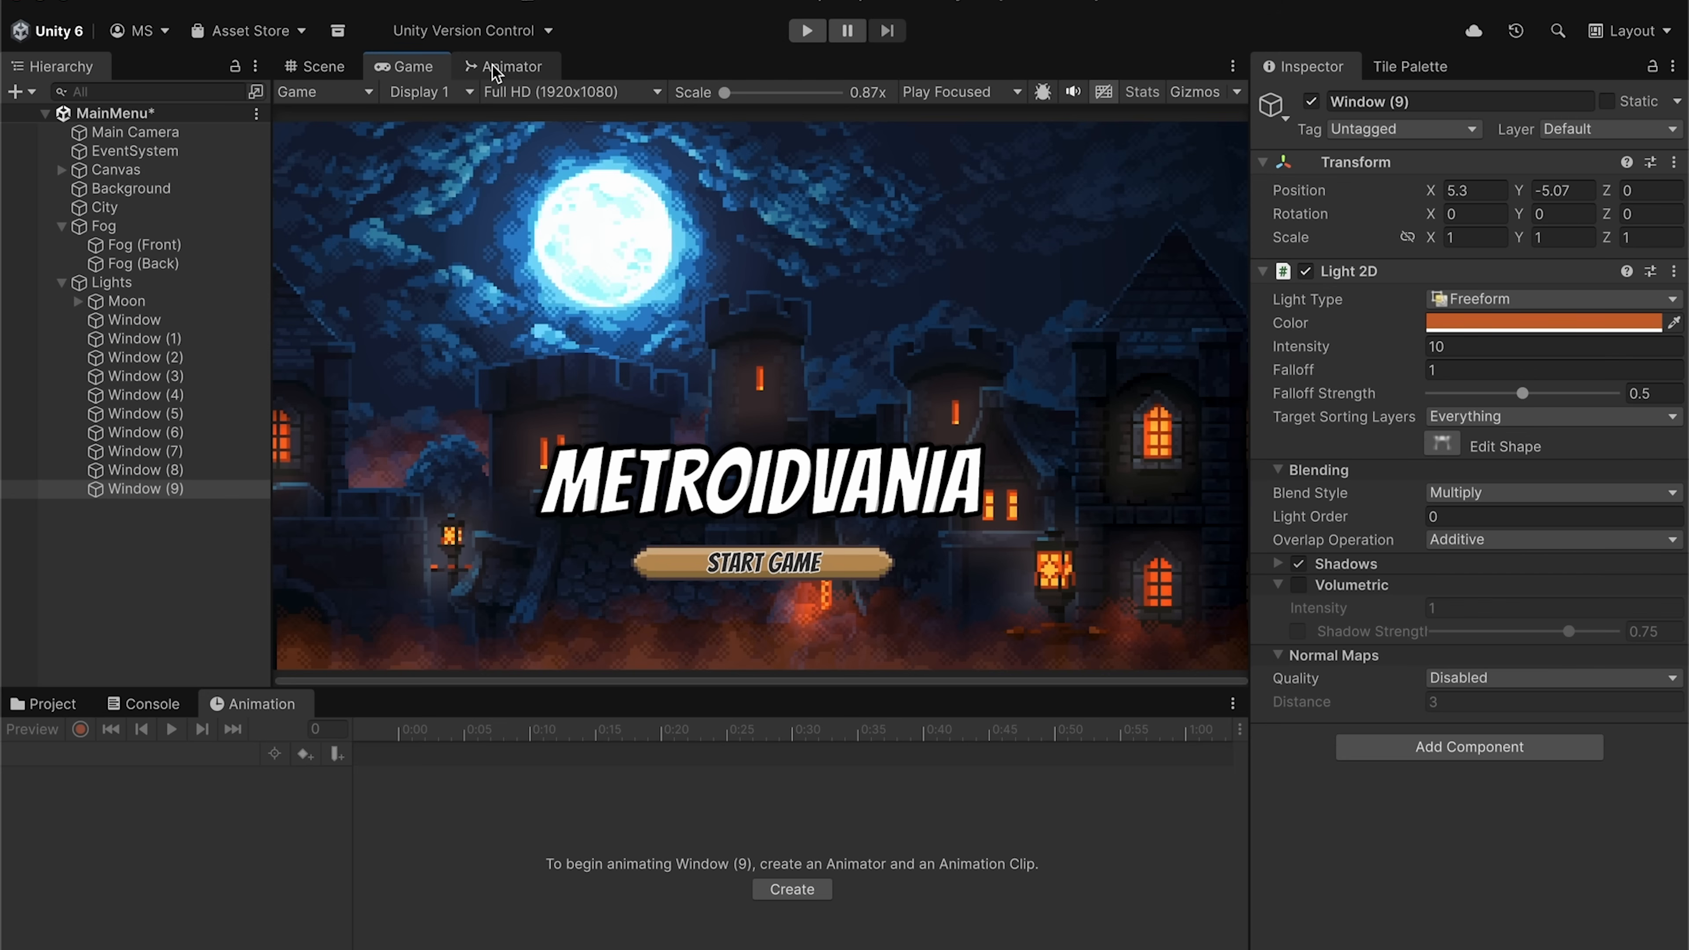
- Create an animation clip named WindowLight for Window (4) in the UI Animations folder
left_click(323, 67)
left_click(146, 395)
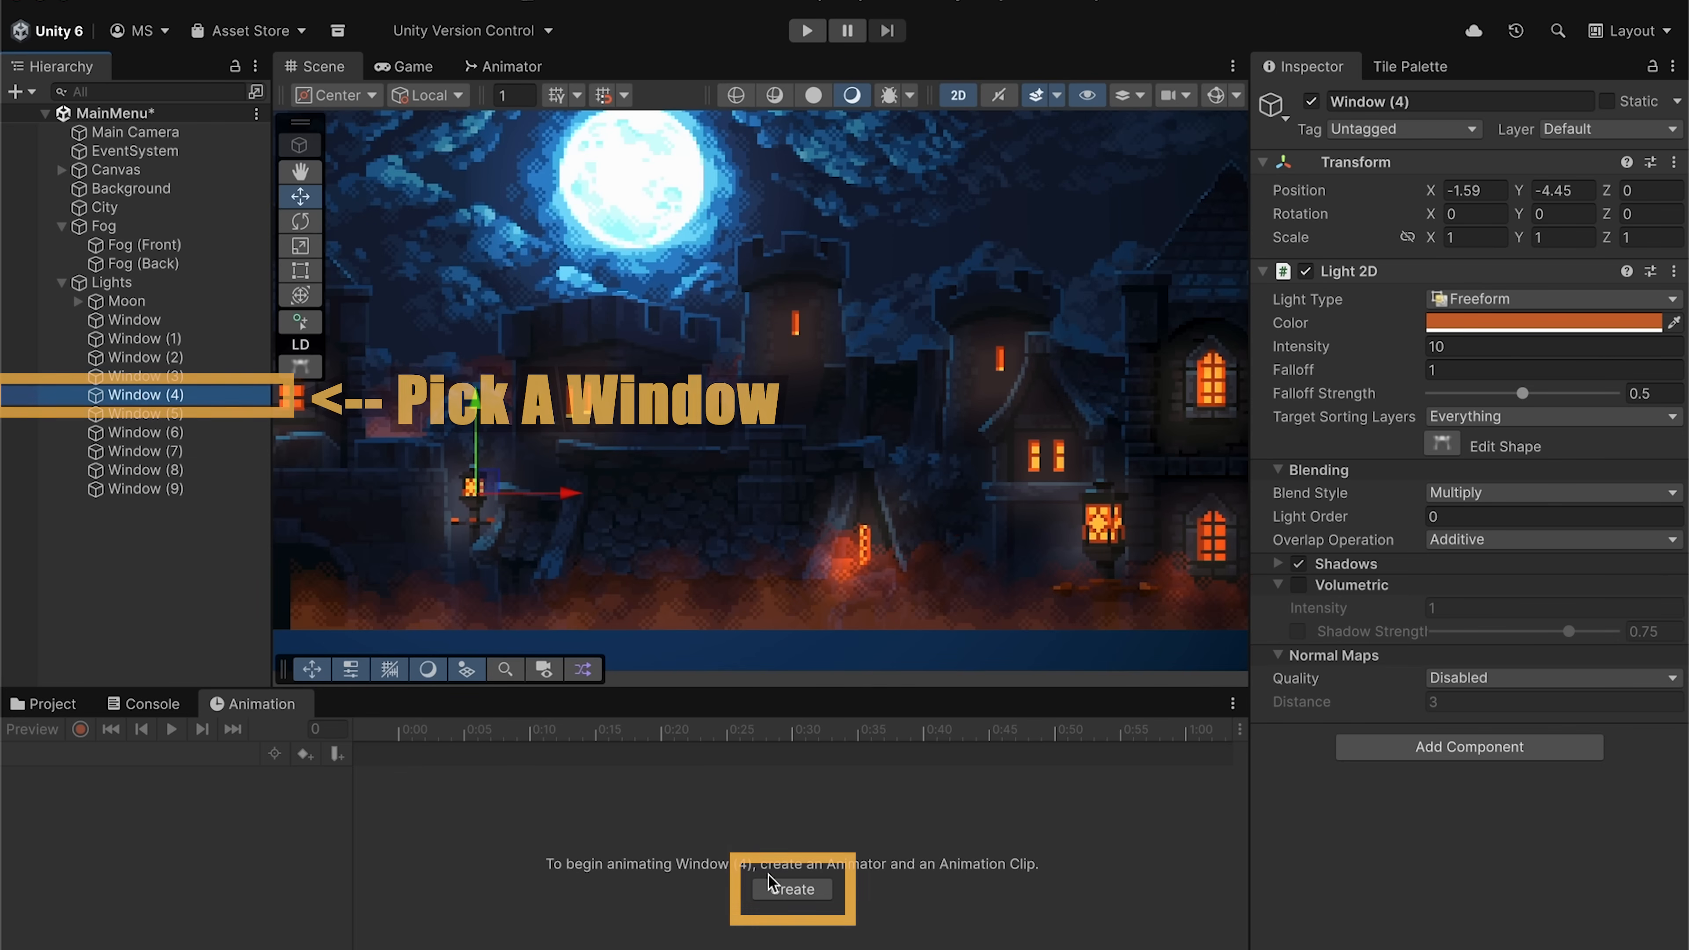
left_click(791, 889)
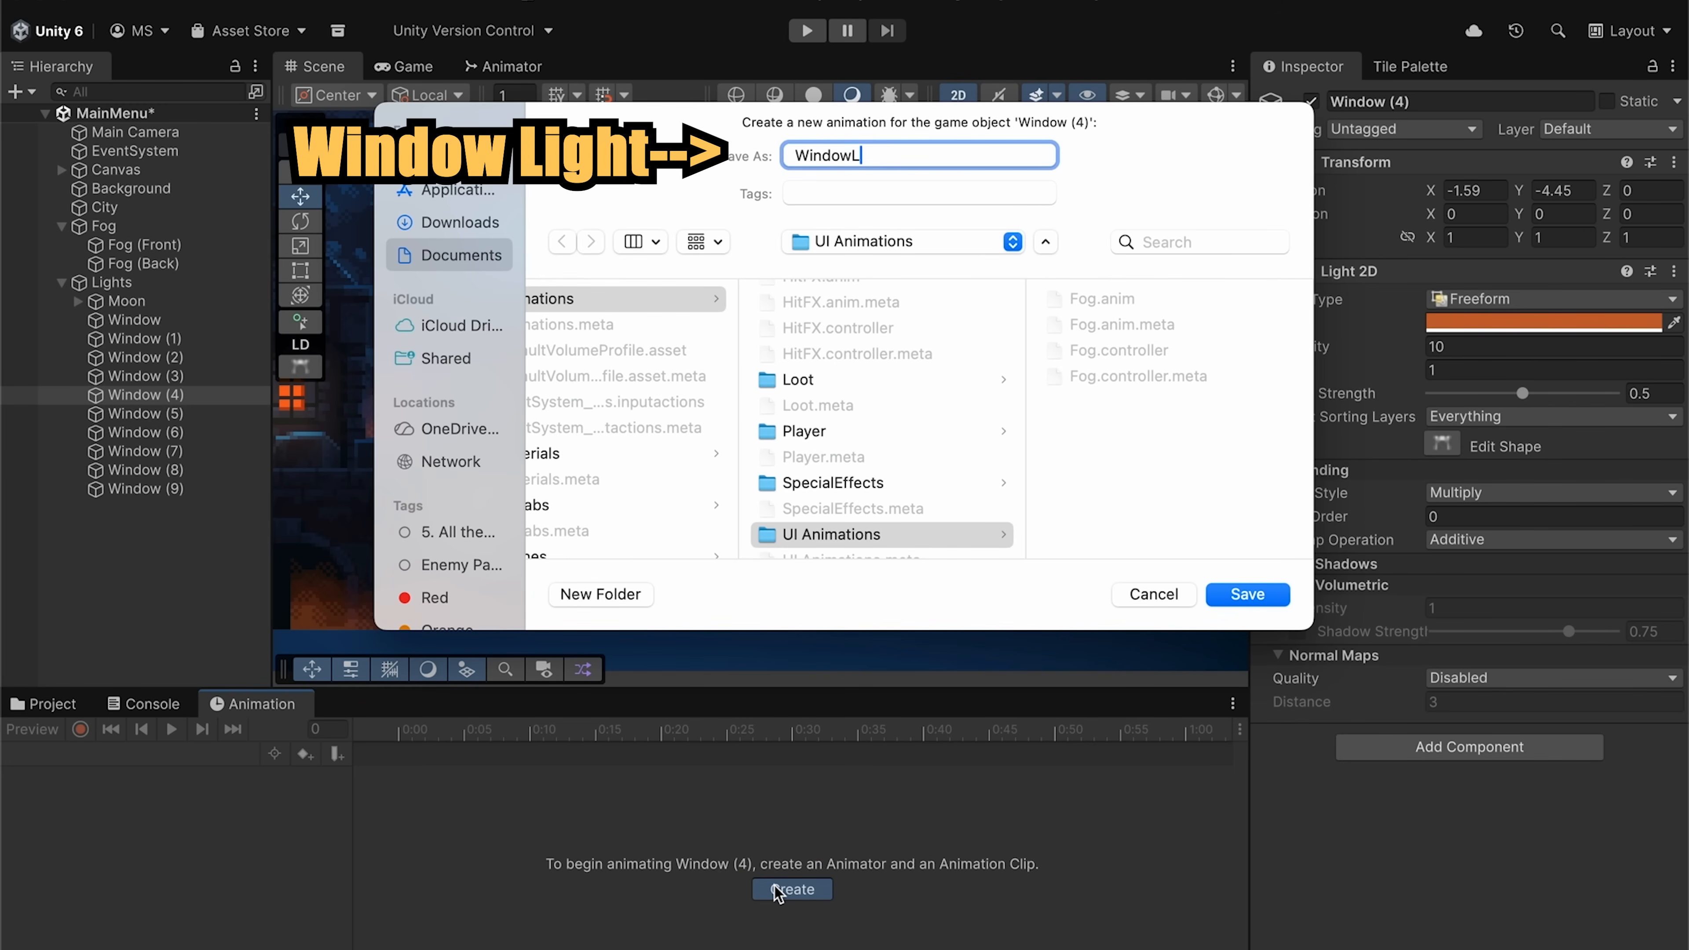
key("Return")
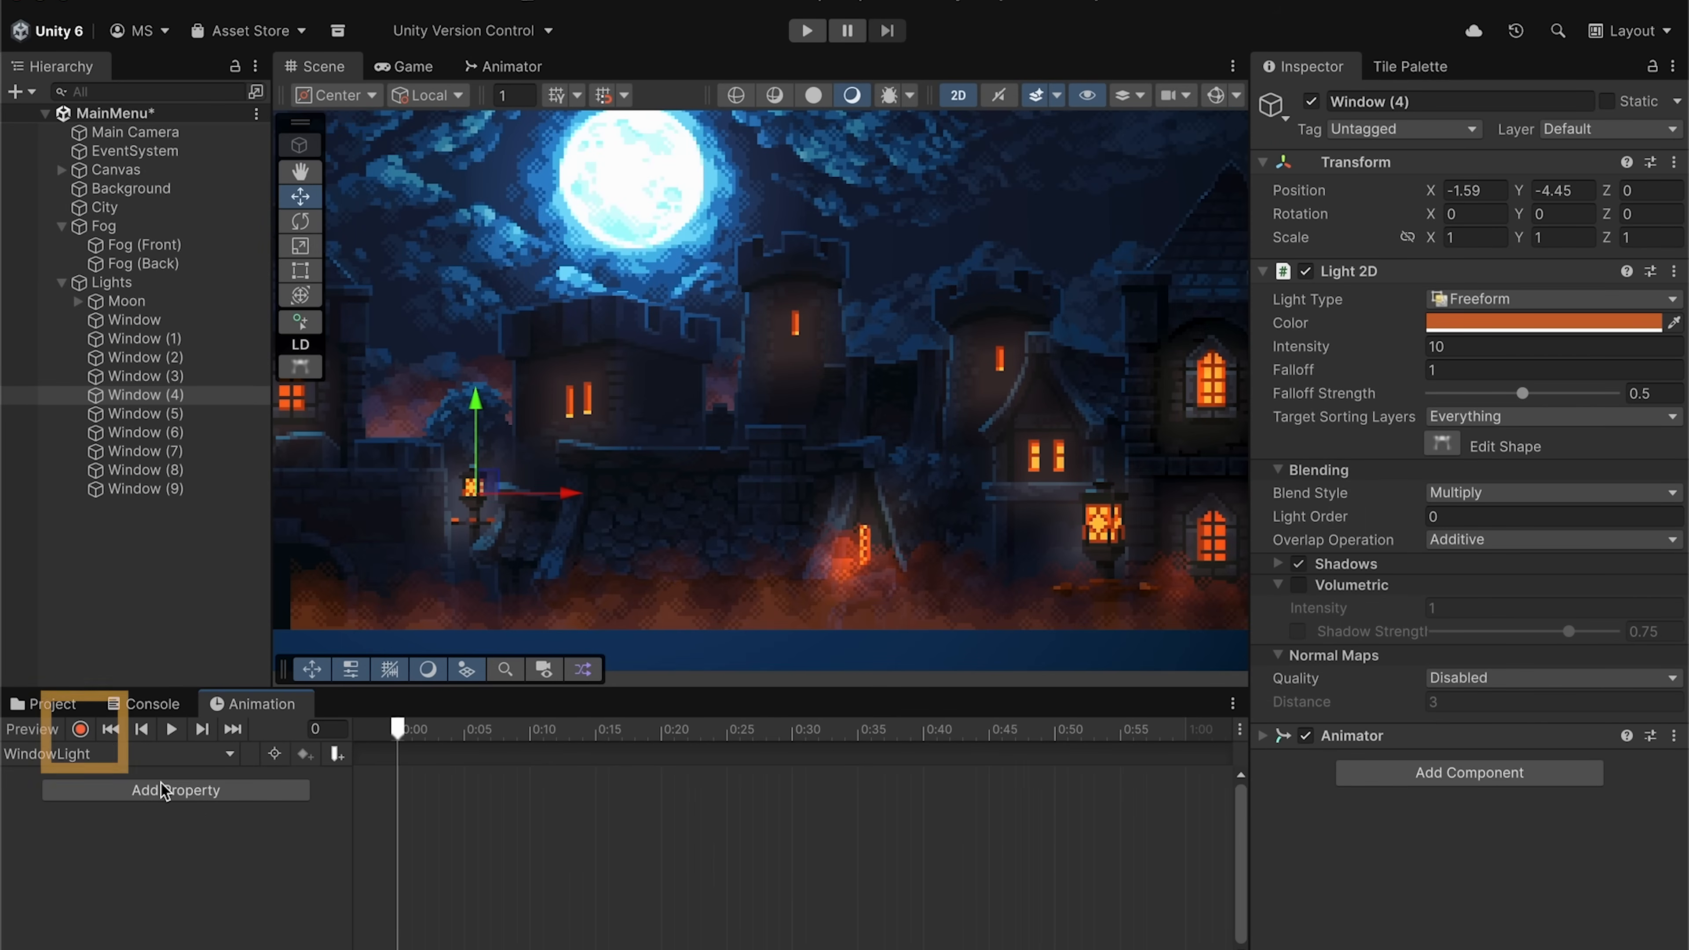
- Record an intensity of 5 at frame 3 for Window (4) and copy the first keyframe to frame 6
left_click(81, 729)
scroll(429, 802, "up", 3)
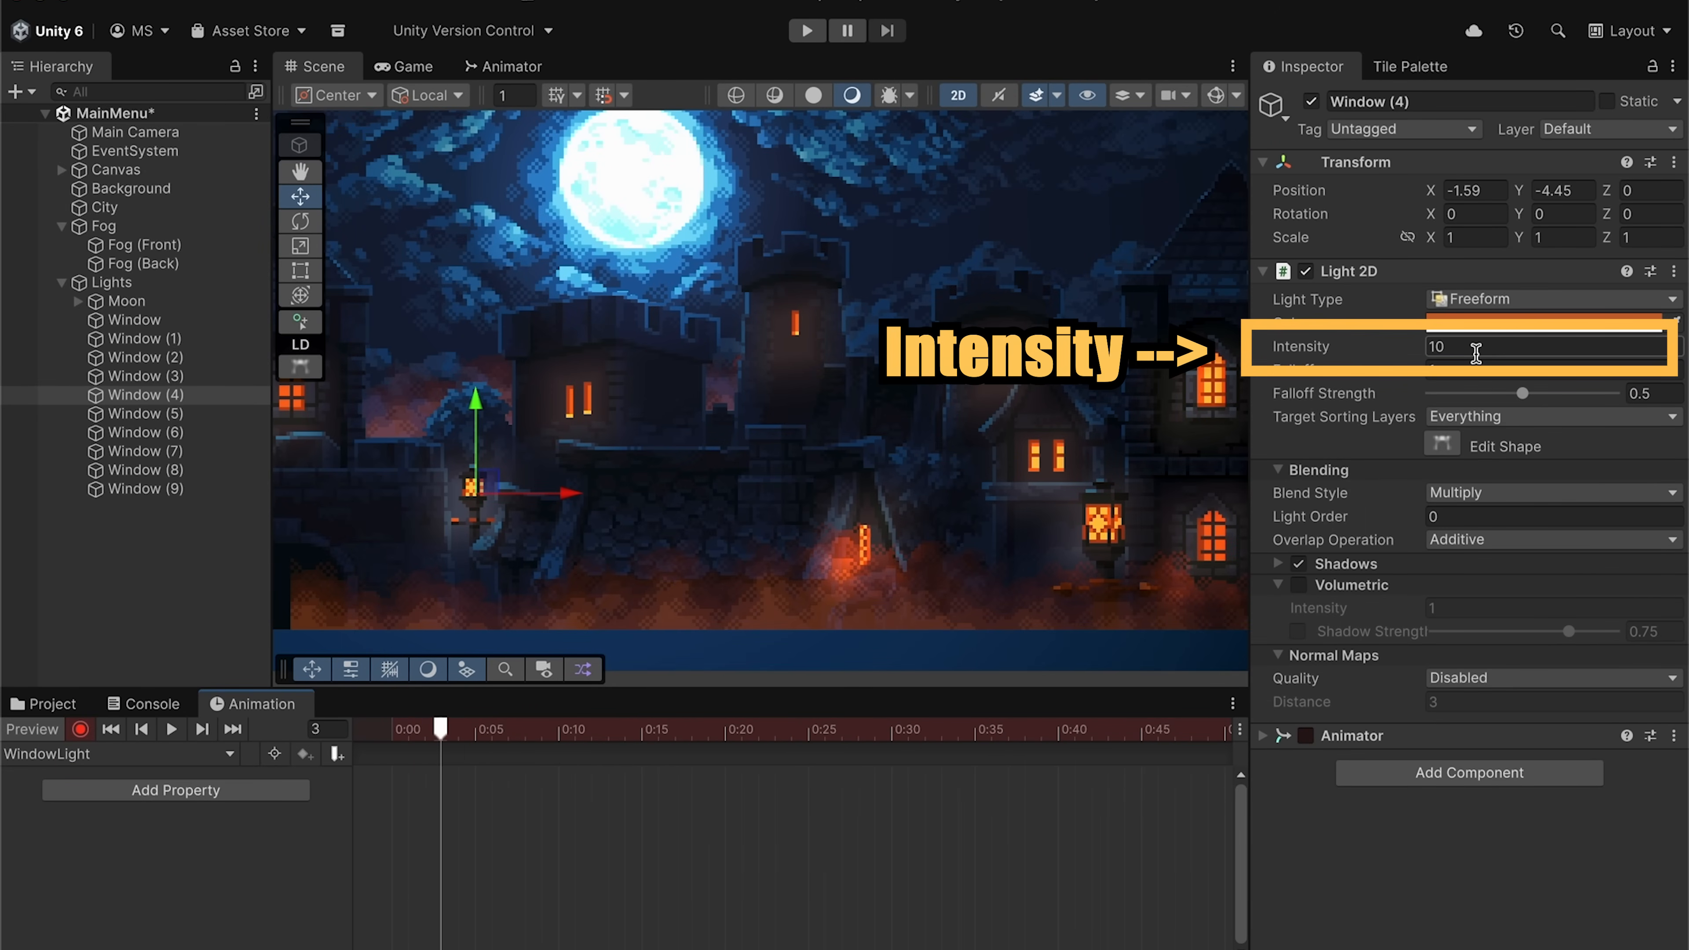
type("5")
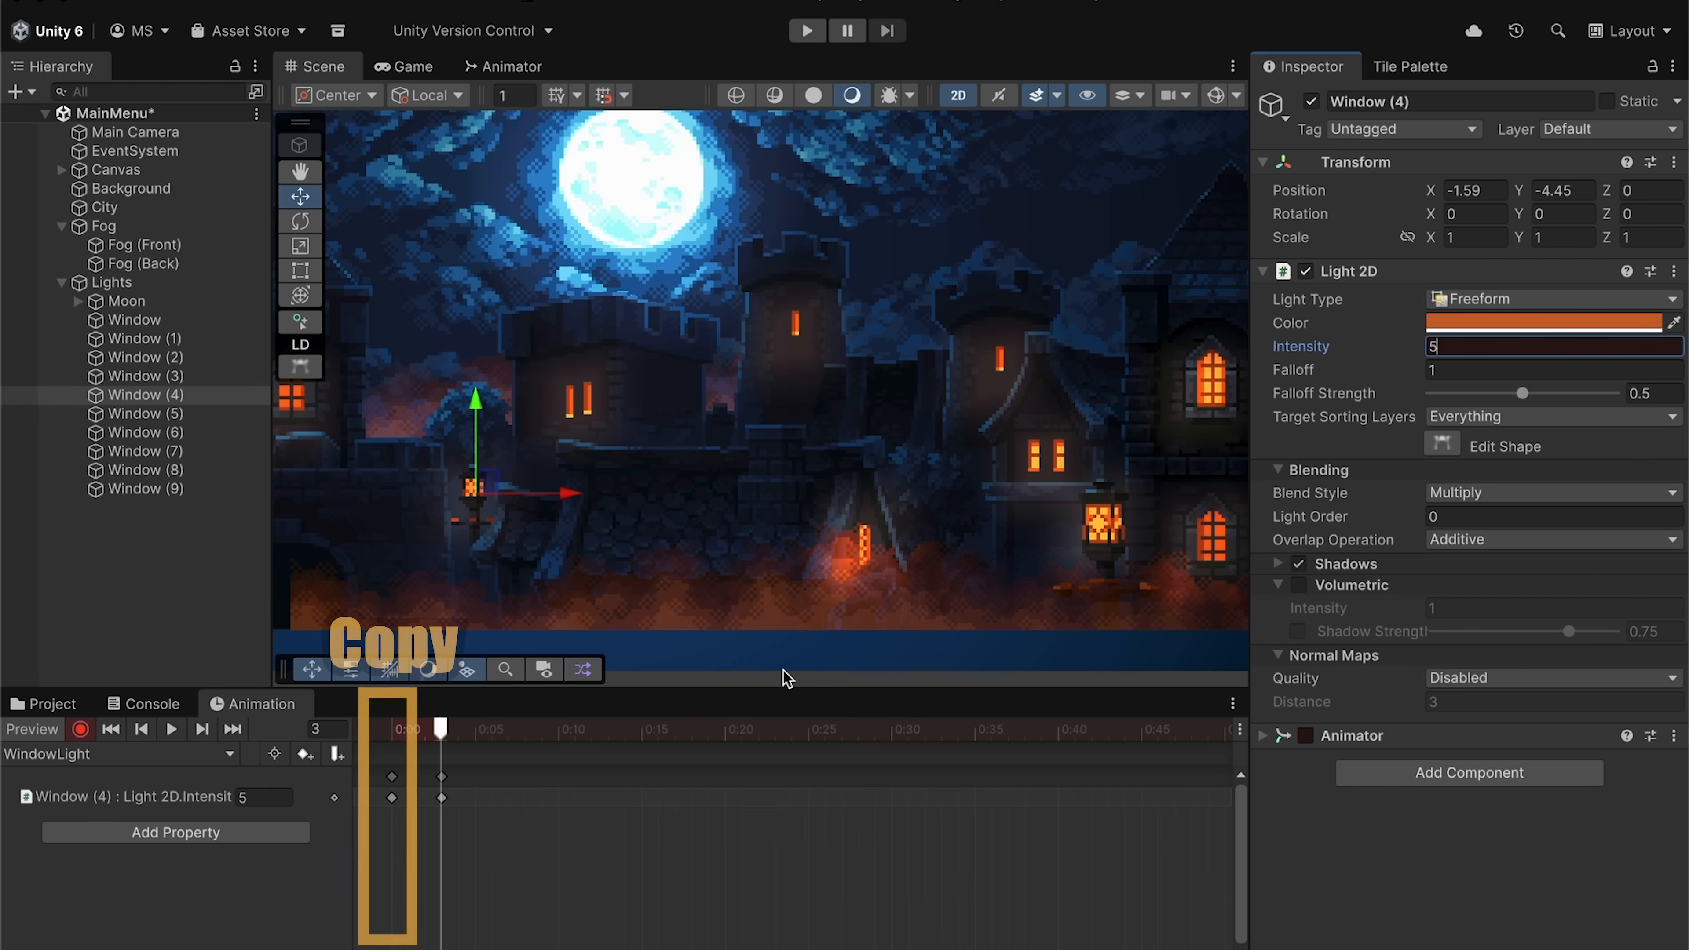
left_click(392, 780)
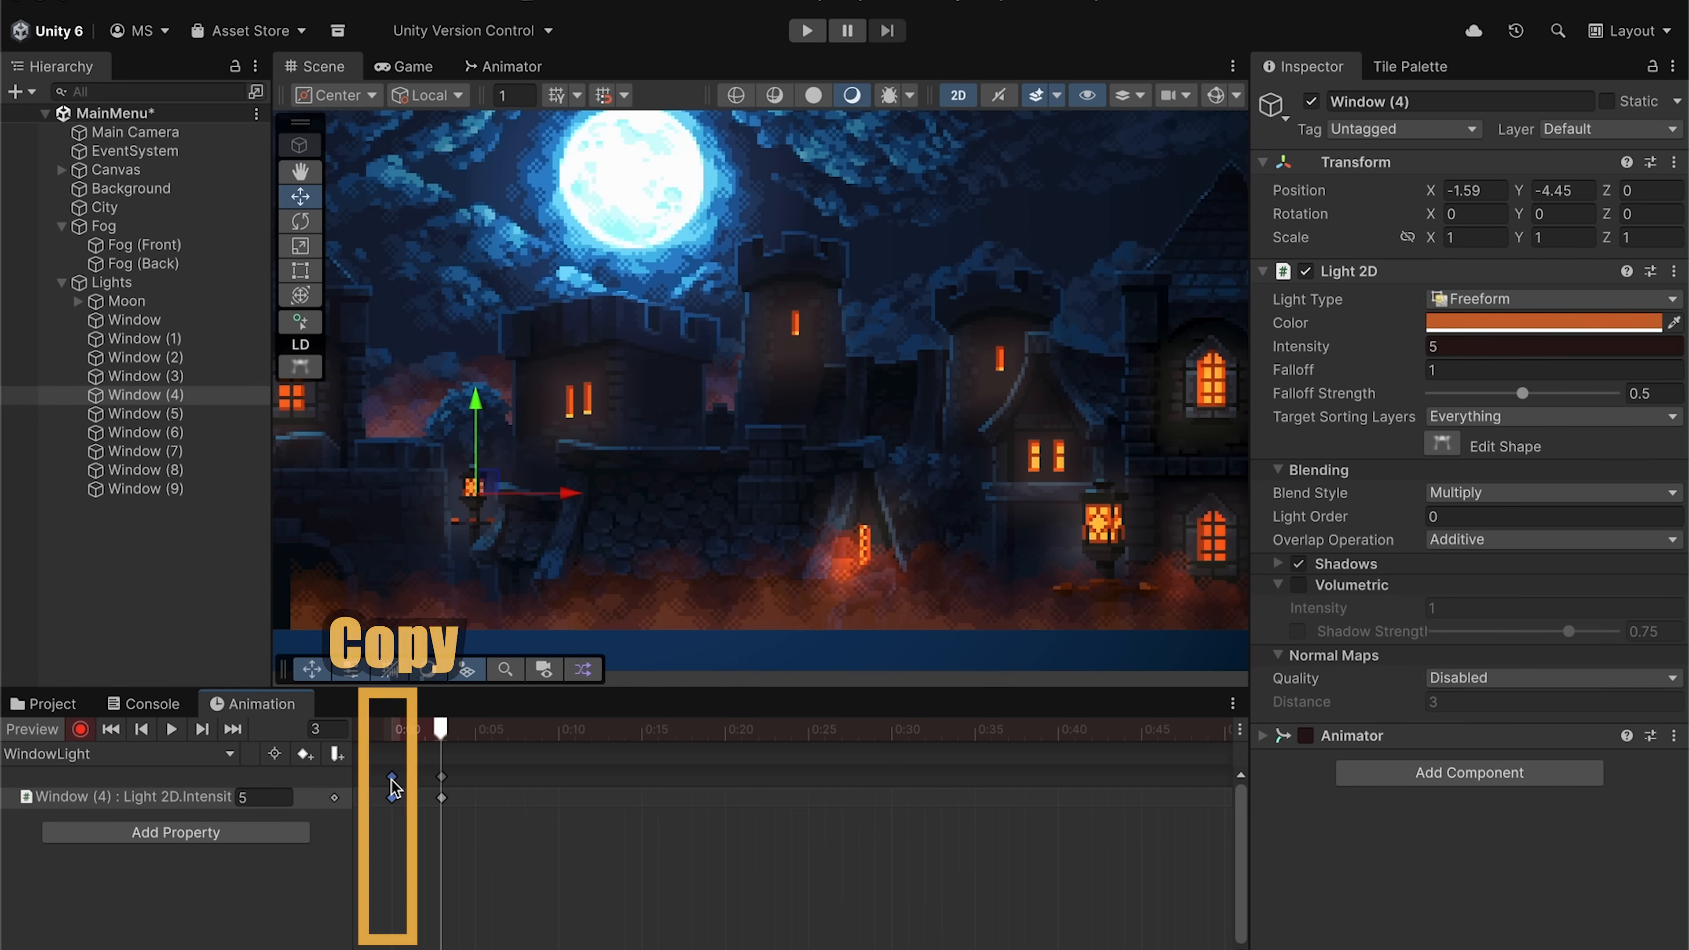
left_click(488, 731)
key("ctrl+v")
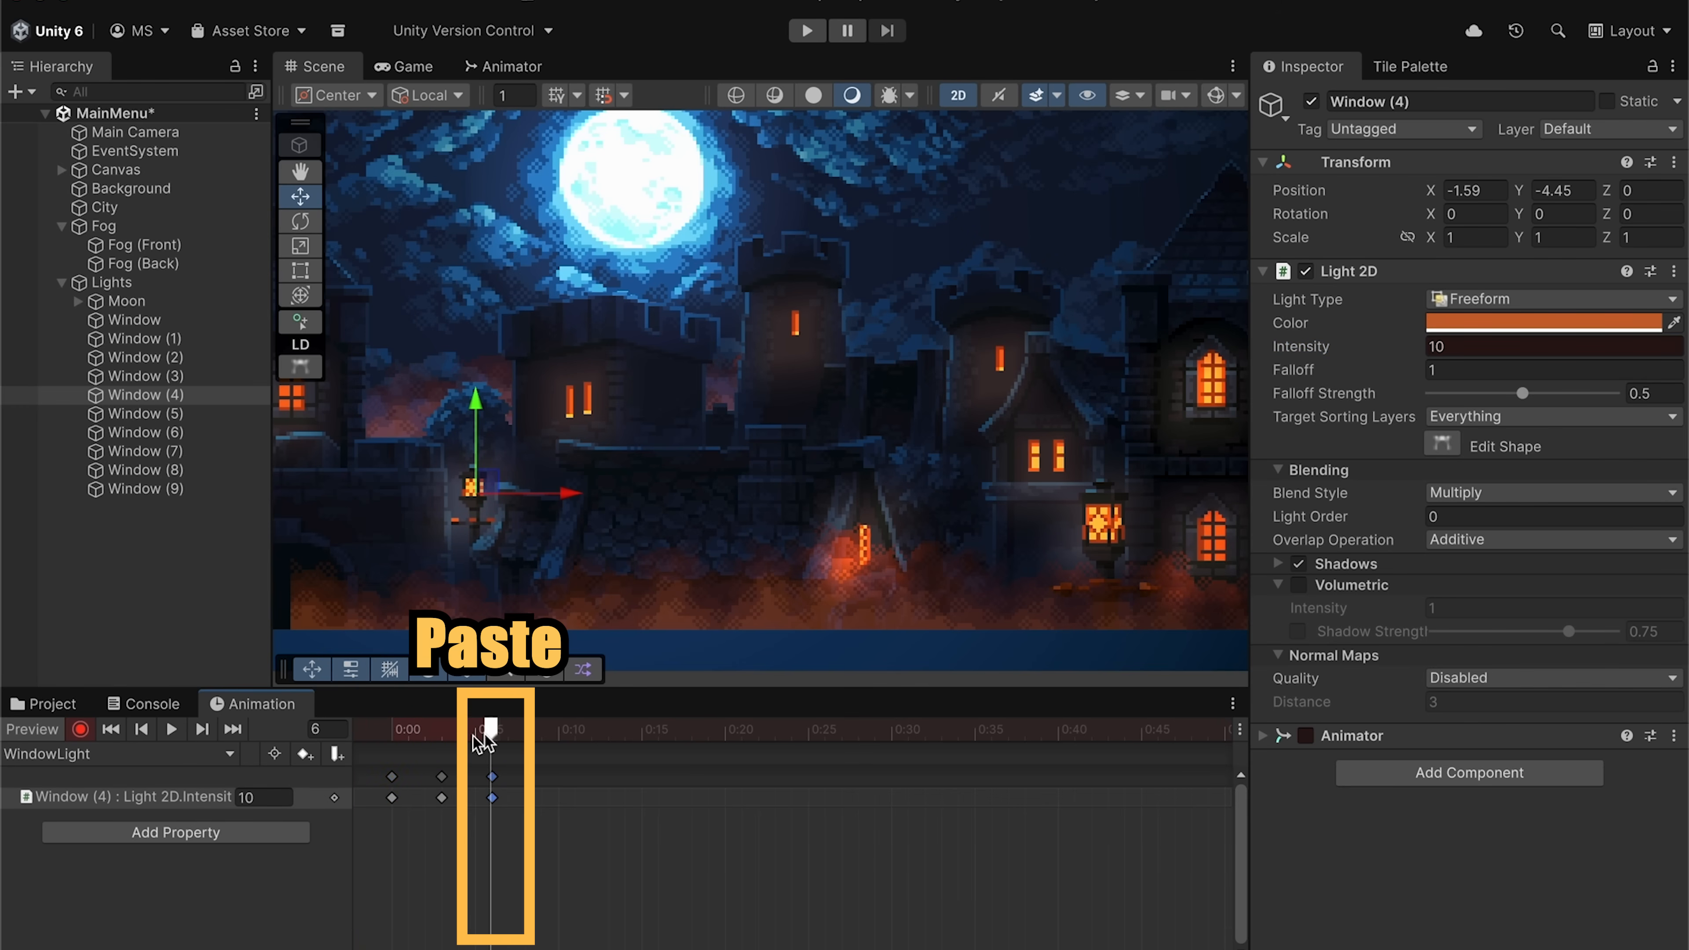
- Stretch the three intensity keyframes so the WindowLight clip ends at frame 30, and preview its playback
left_click(173, 726)
left_click_drag(559, 862, 227, 725)
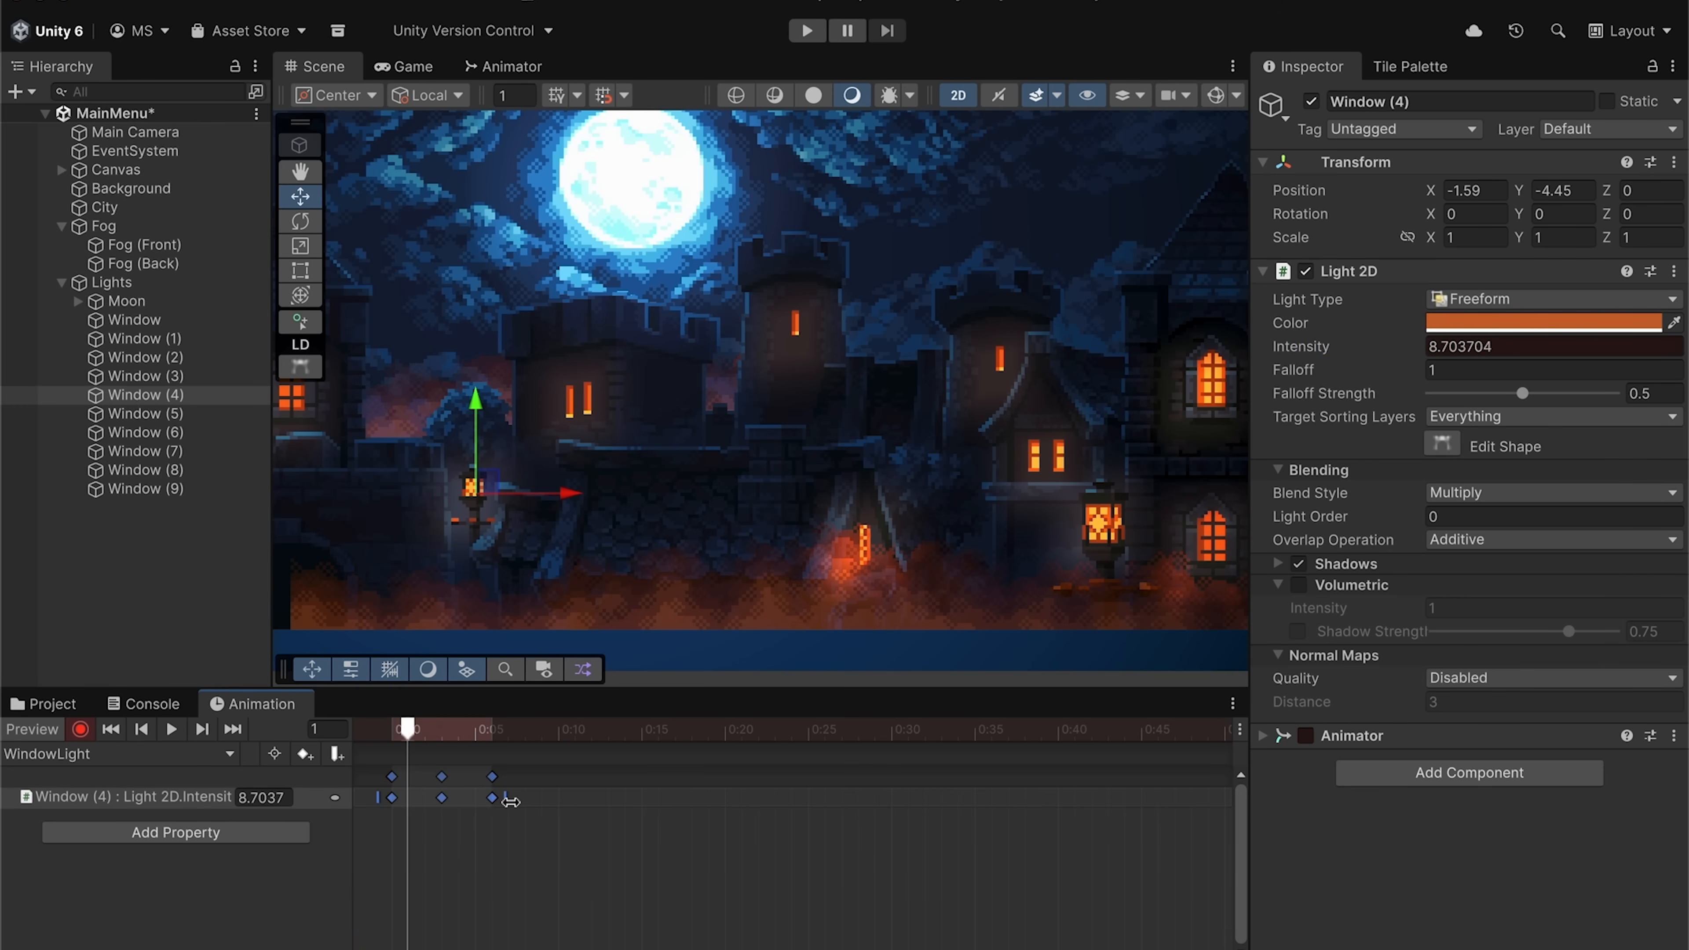
left_click_drag(510, 801, 906, 801)
left_click(171, 729)
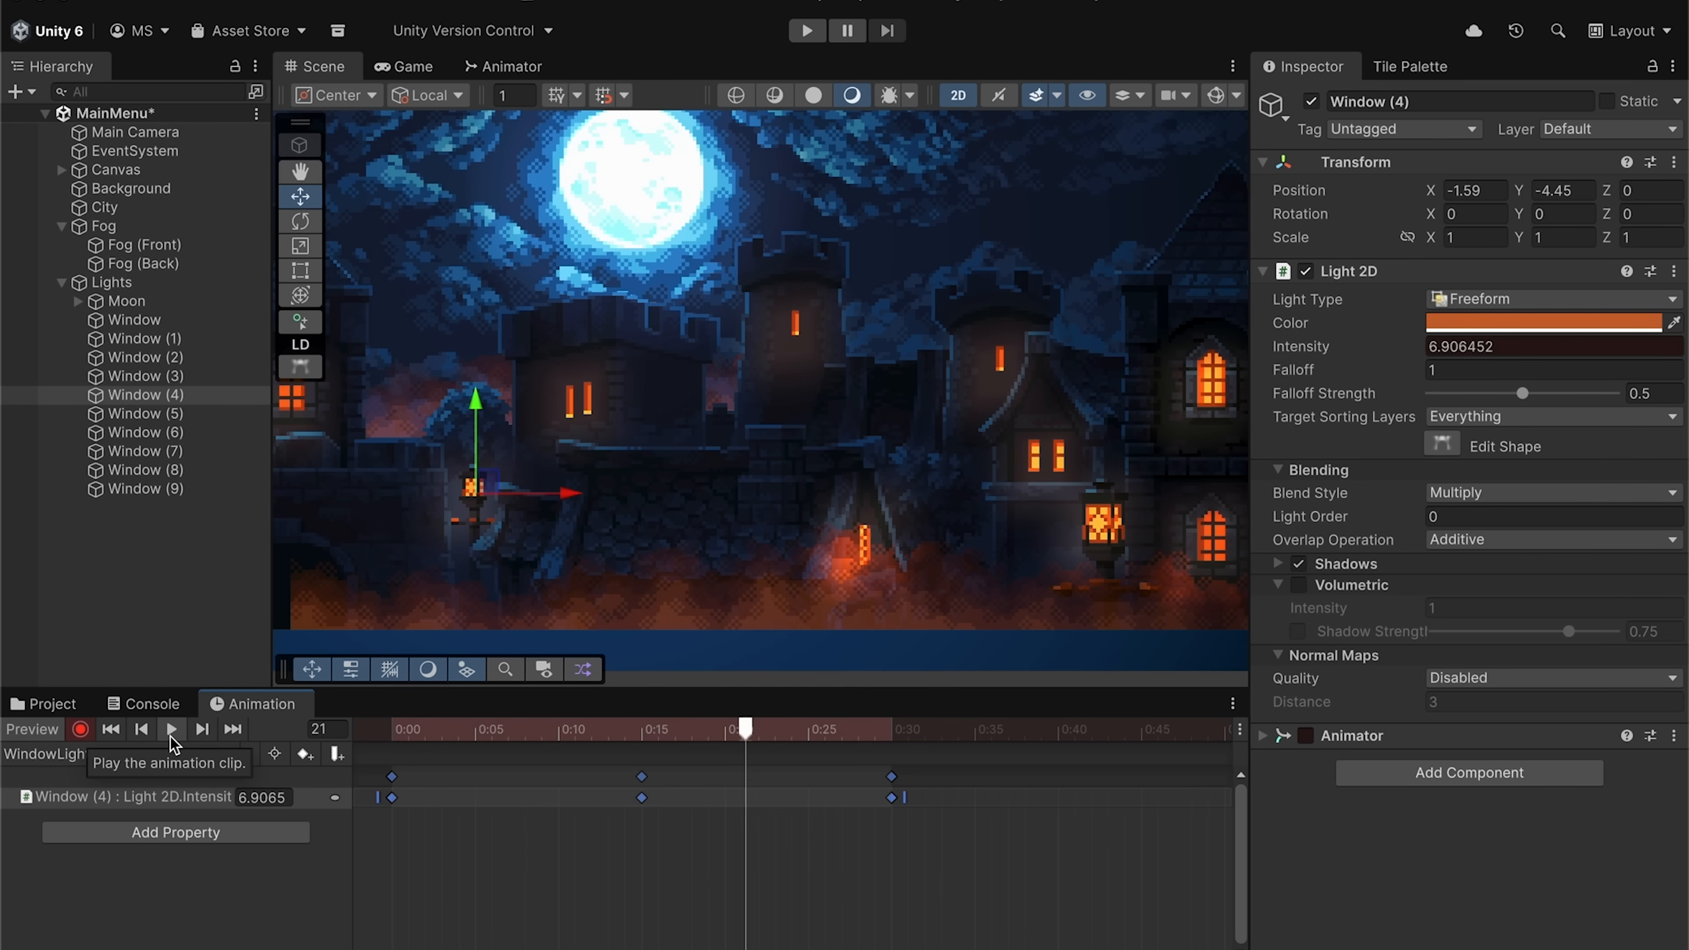
- Stretch the WindowLight intensity keyframes so the clip ends at 3:00, and preview its playback
scroll(528, 822, "down", 5)
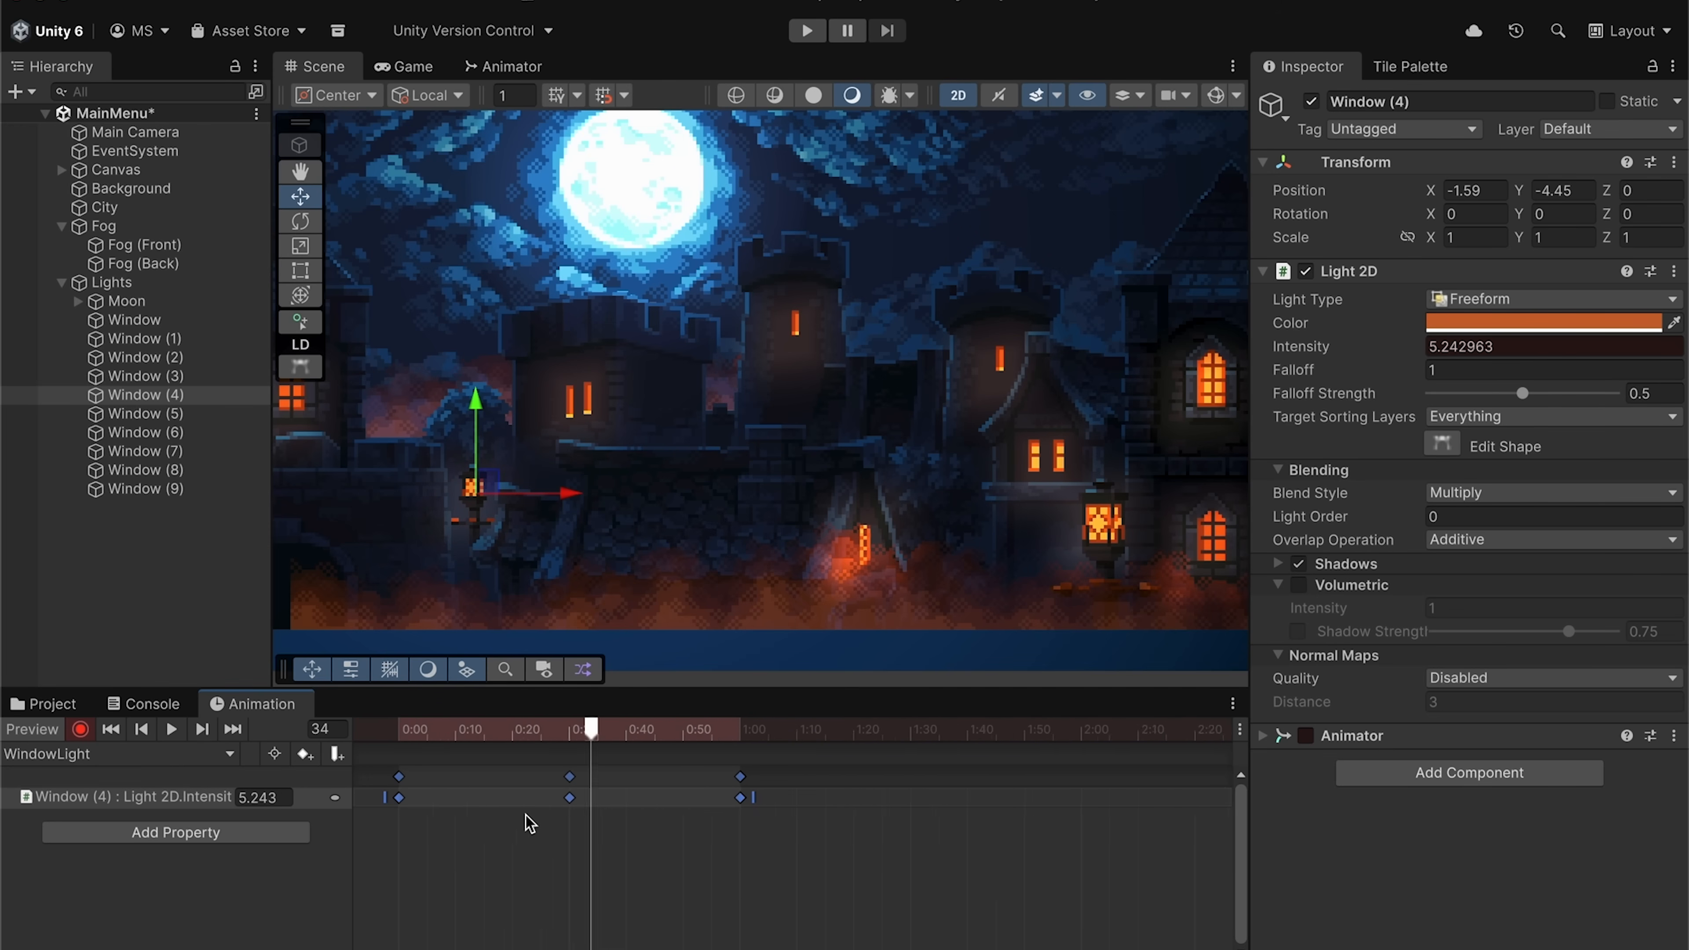
scroll(566, 816, "down", 3)
left_click_drag(613, 797, 997, 797)
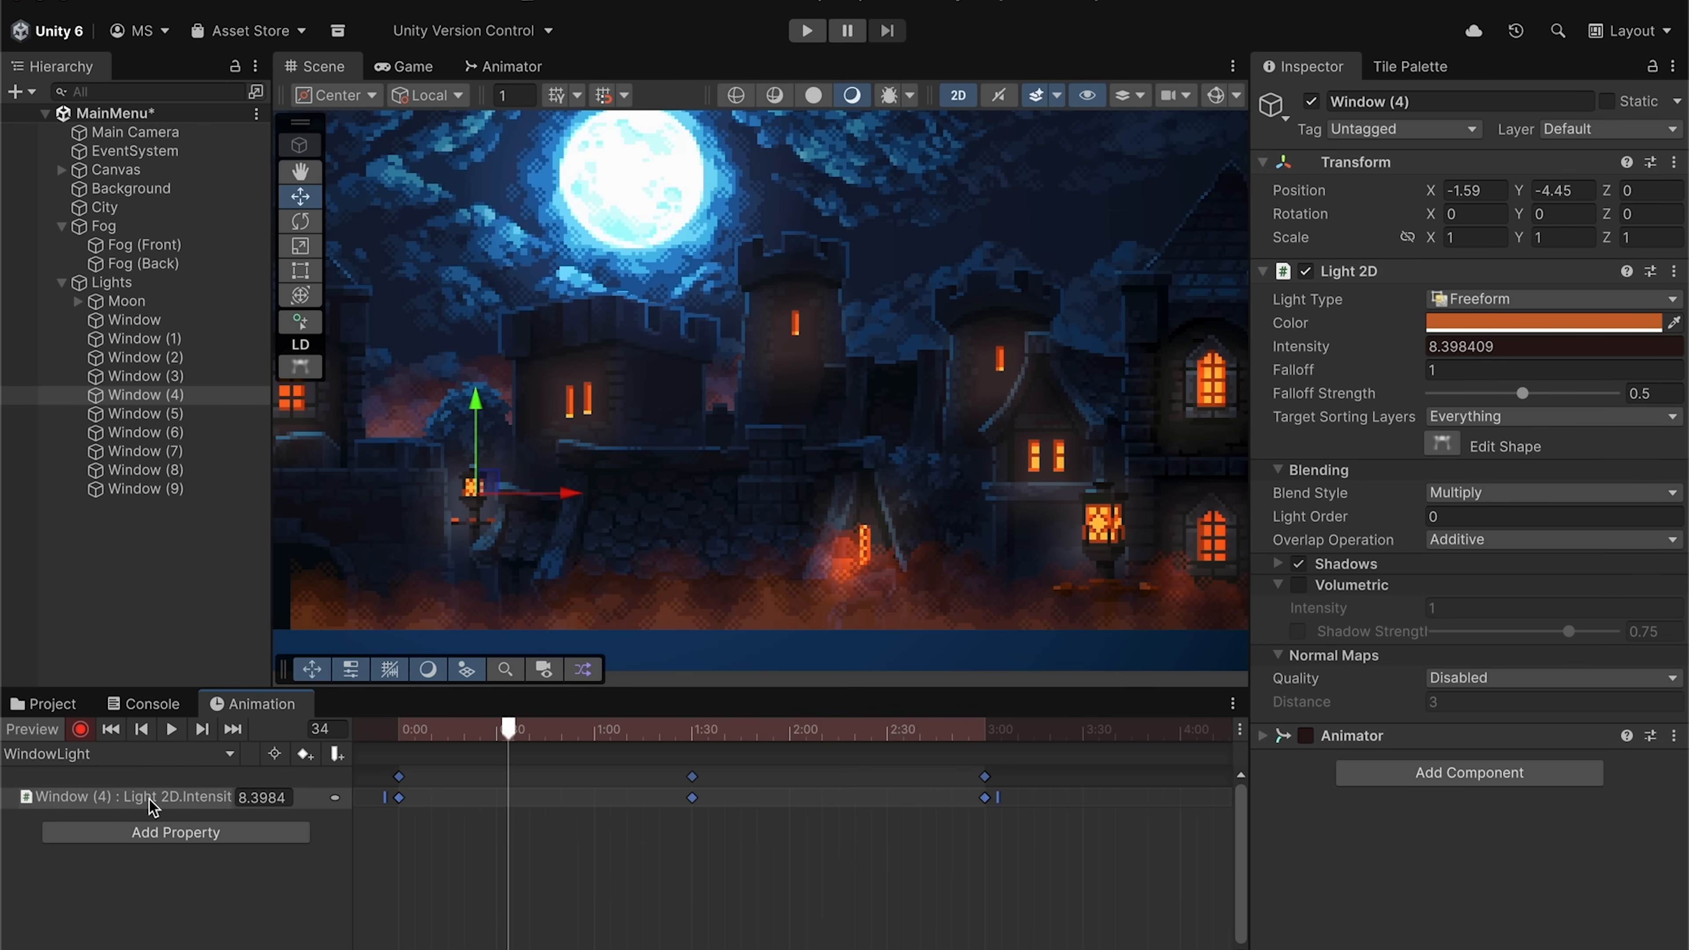
left_click(171, 729)
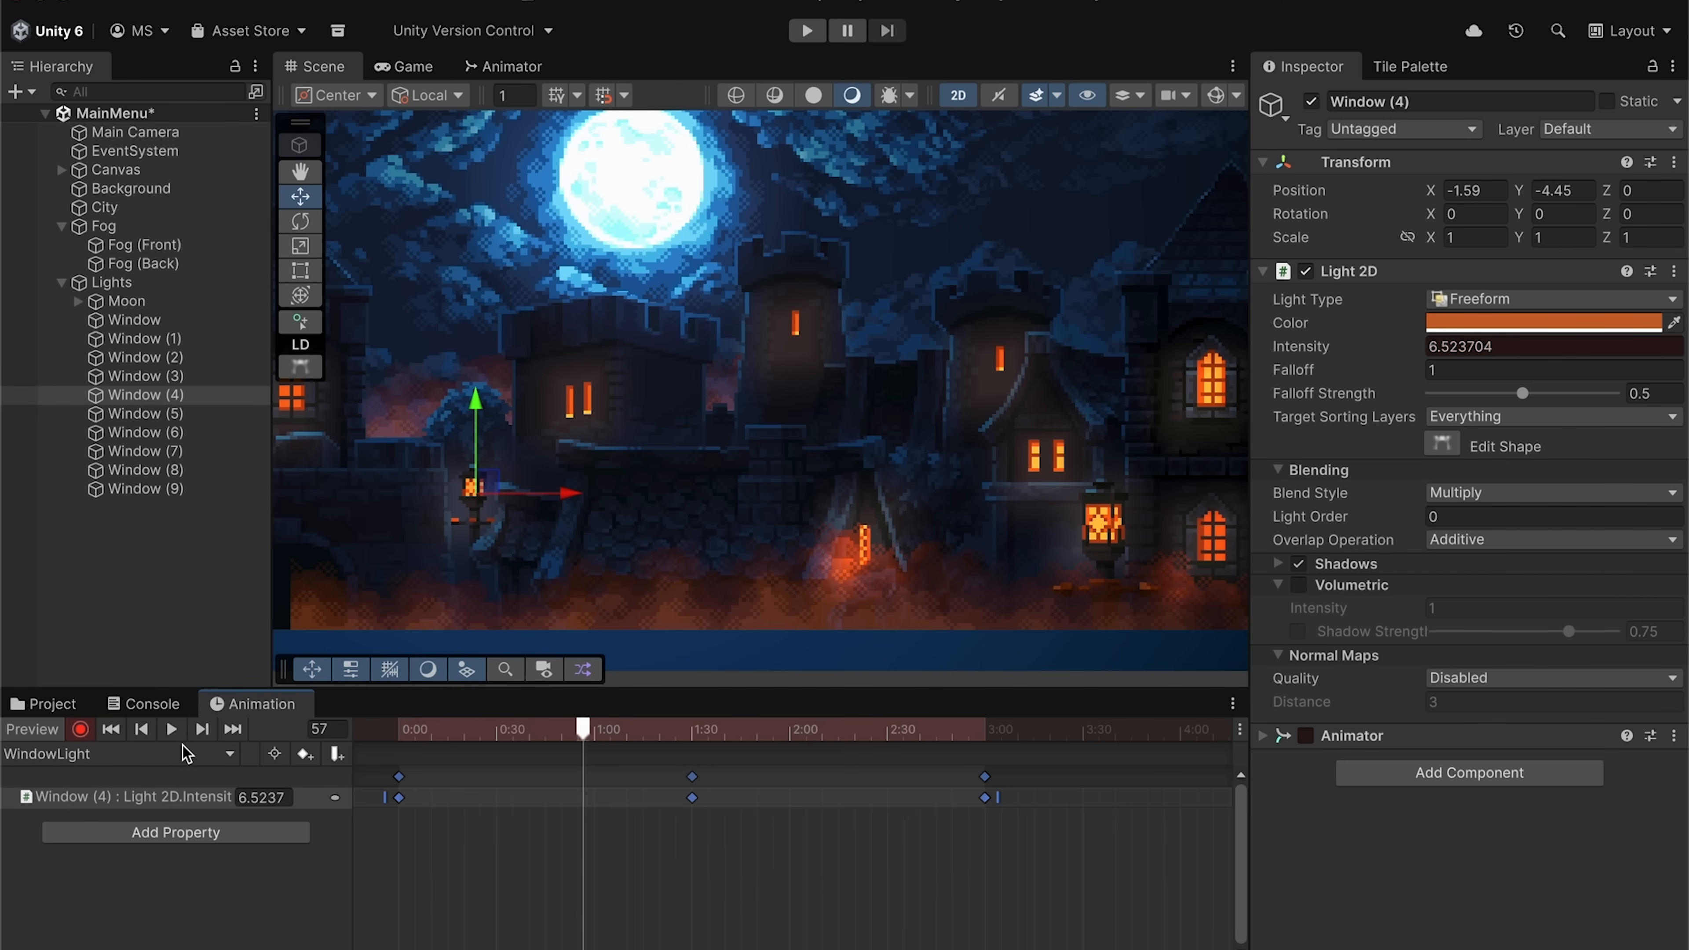
- Create an animation clip named WindowLight2 for Window (6) in the UI Animations folder and paste the copied light keyframes into it
left_click(153, 431)
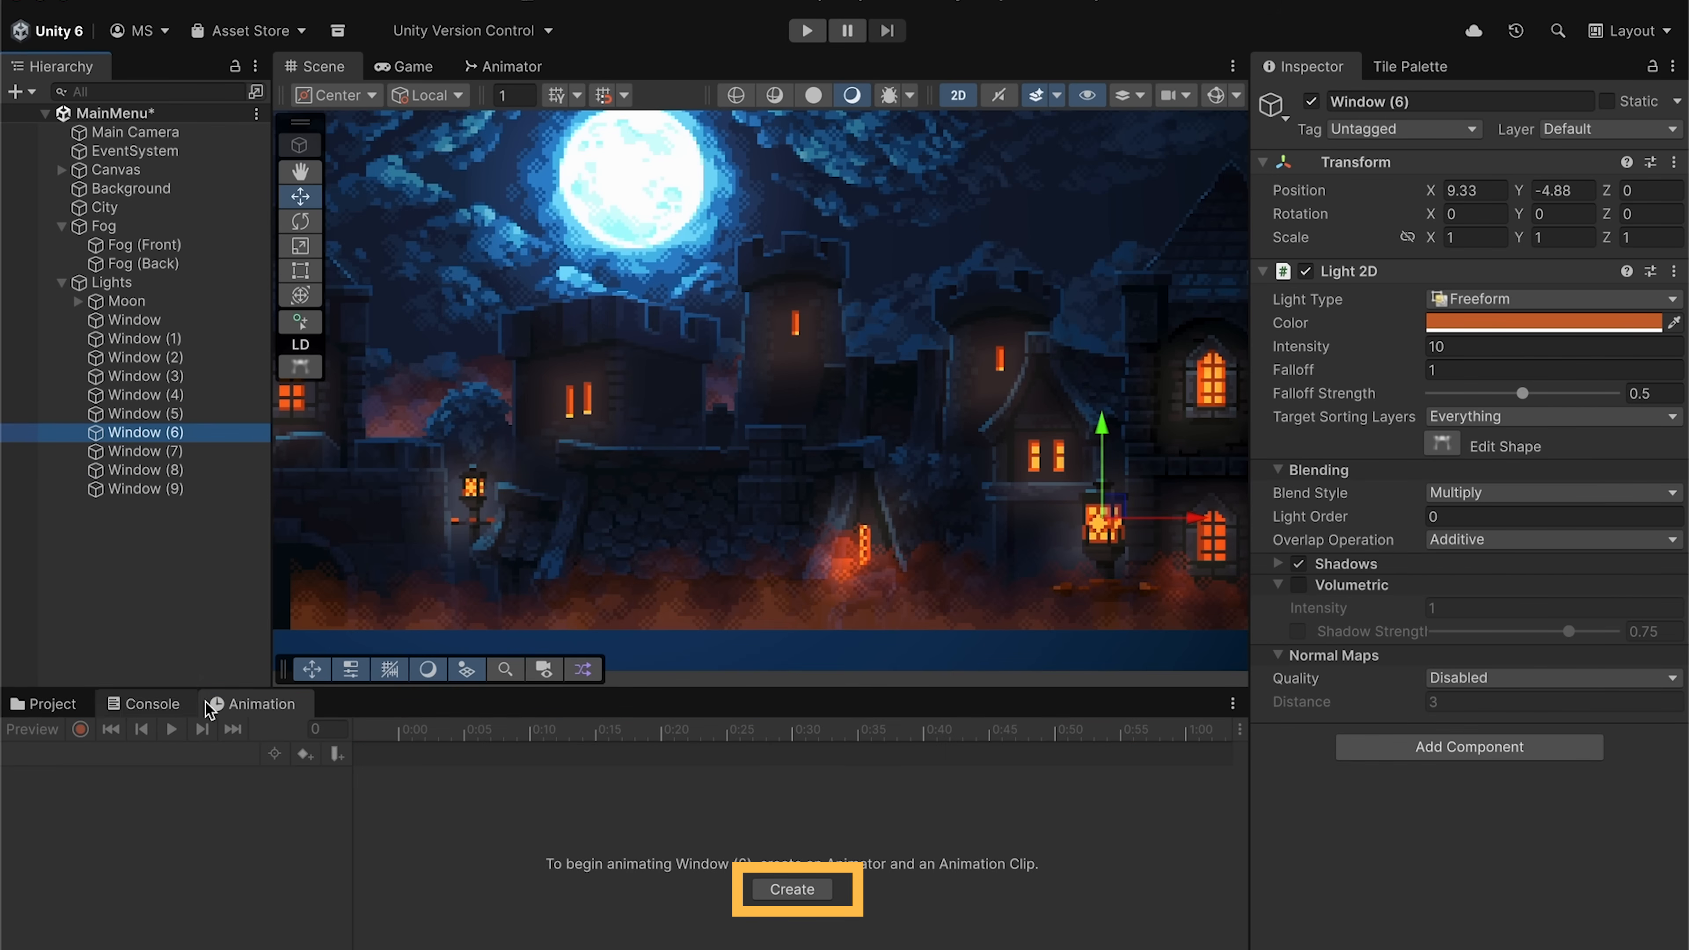
left_click(779, 890)
type("Wi")
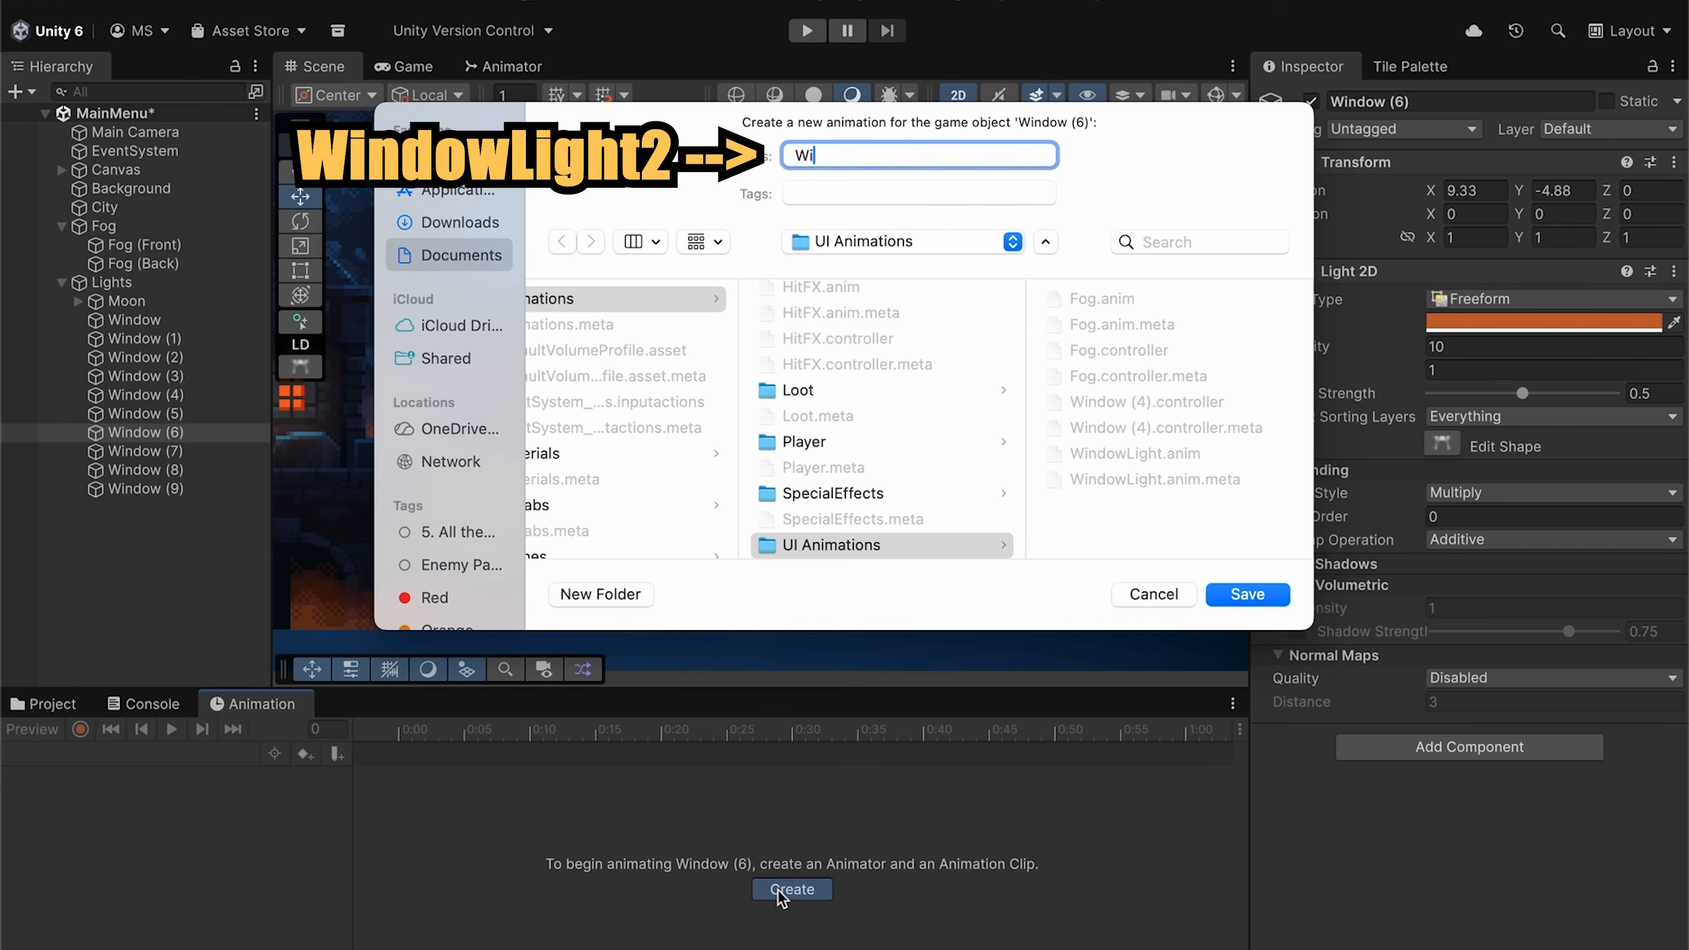
type("ndowLight2")
key("Return")
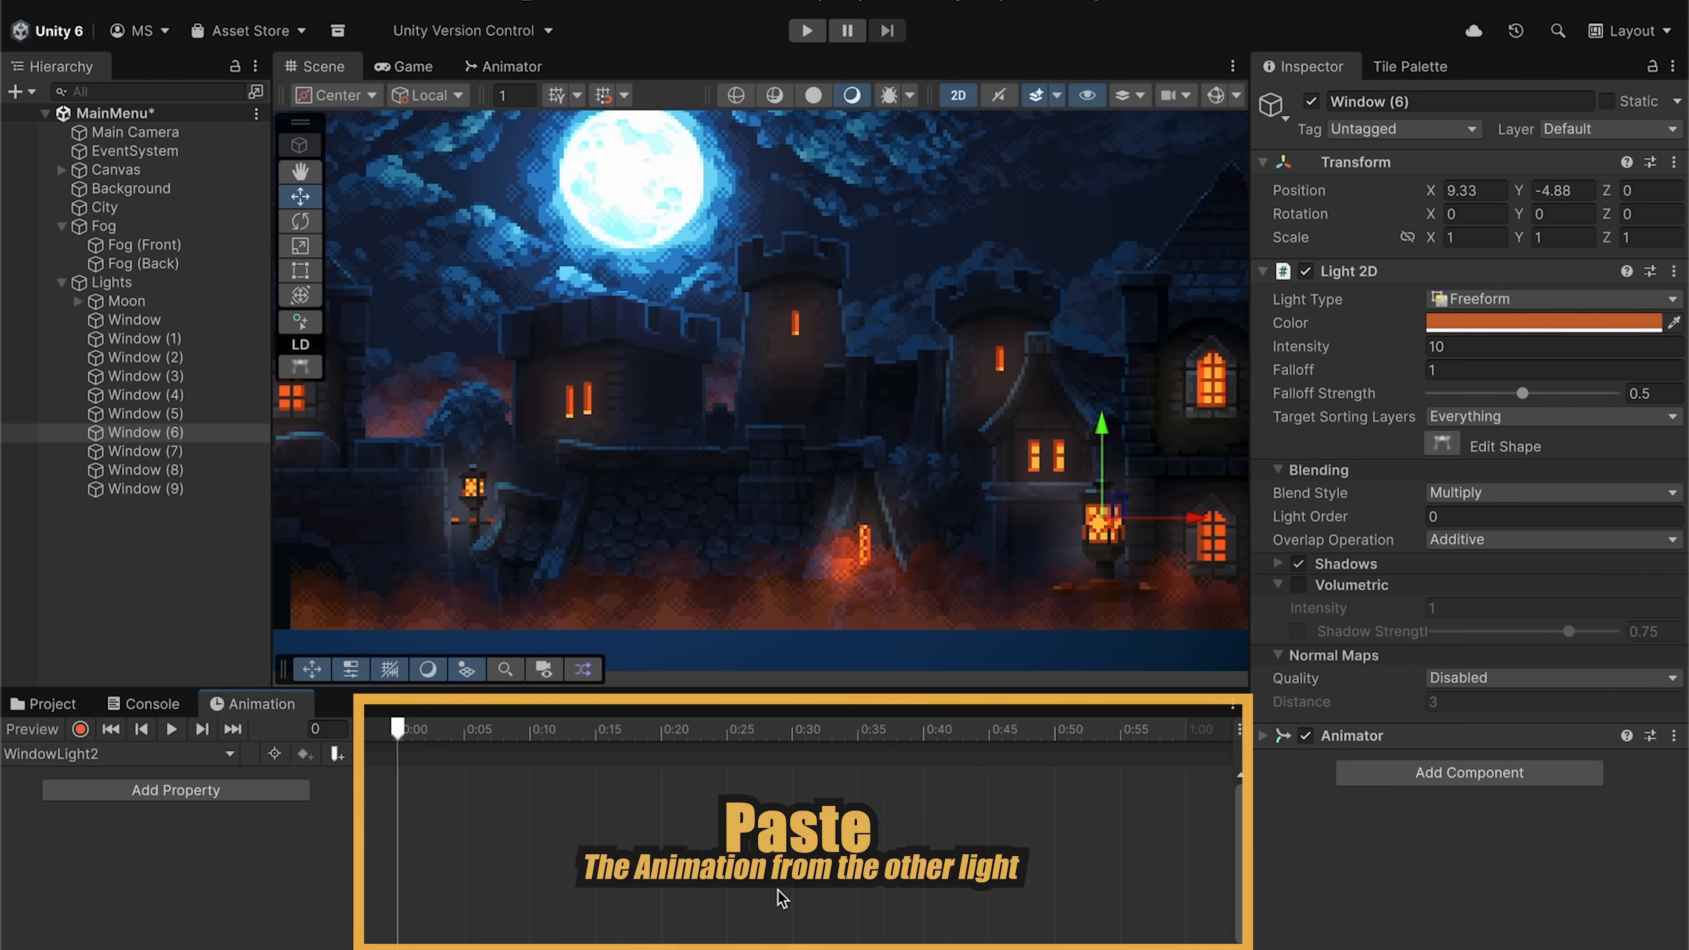
key("super+v")
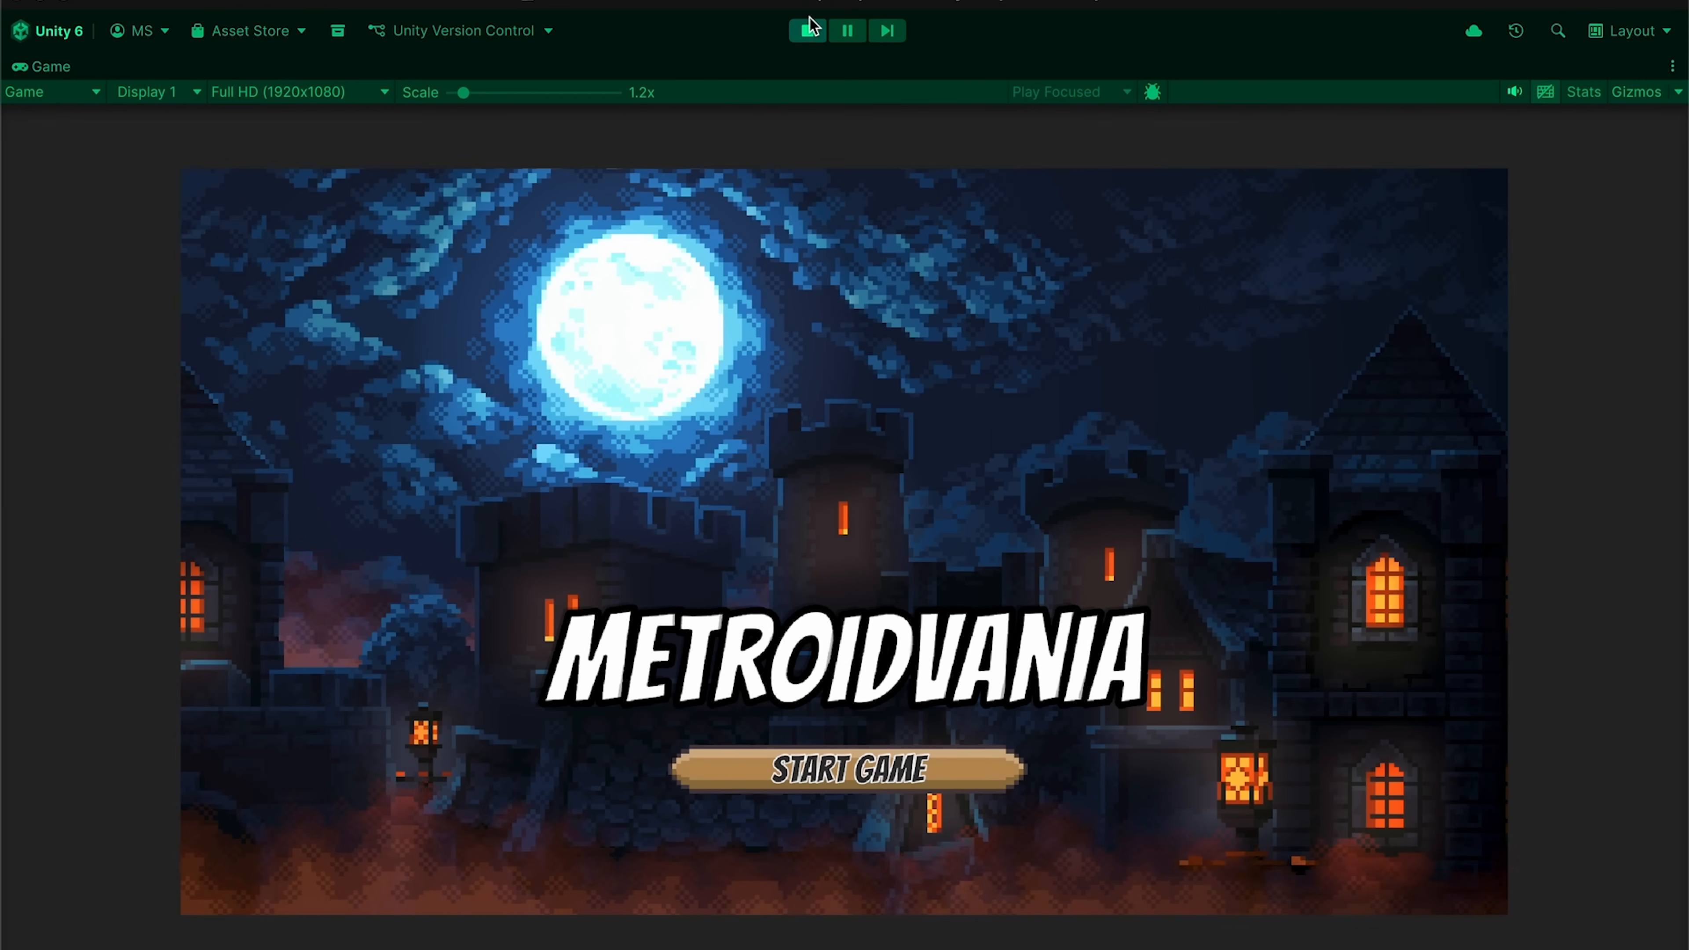
- End the play test and return the maximized Game view to the docked editor layout
left_click(807, 29)
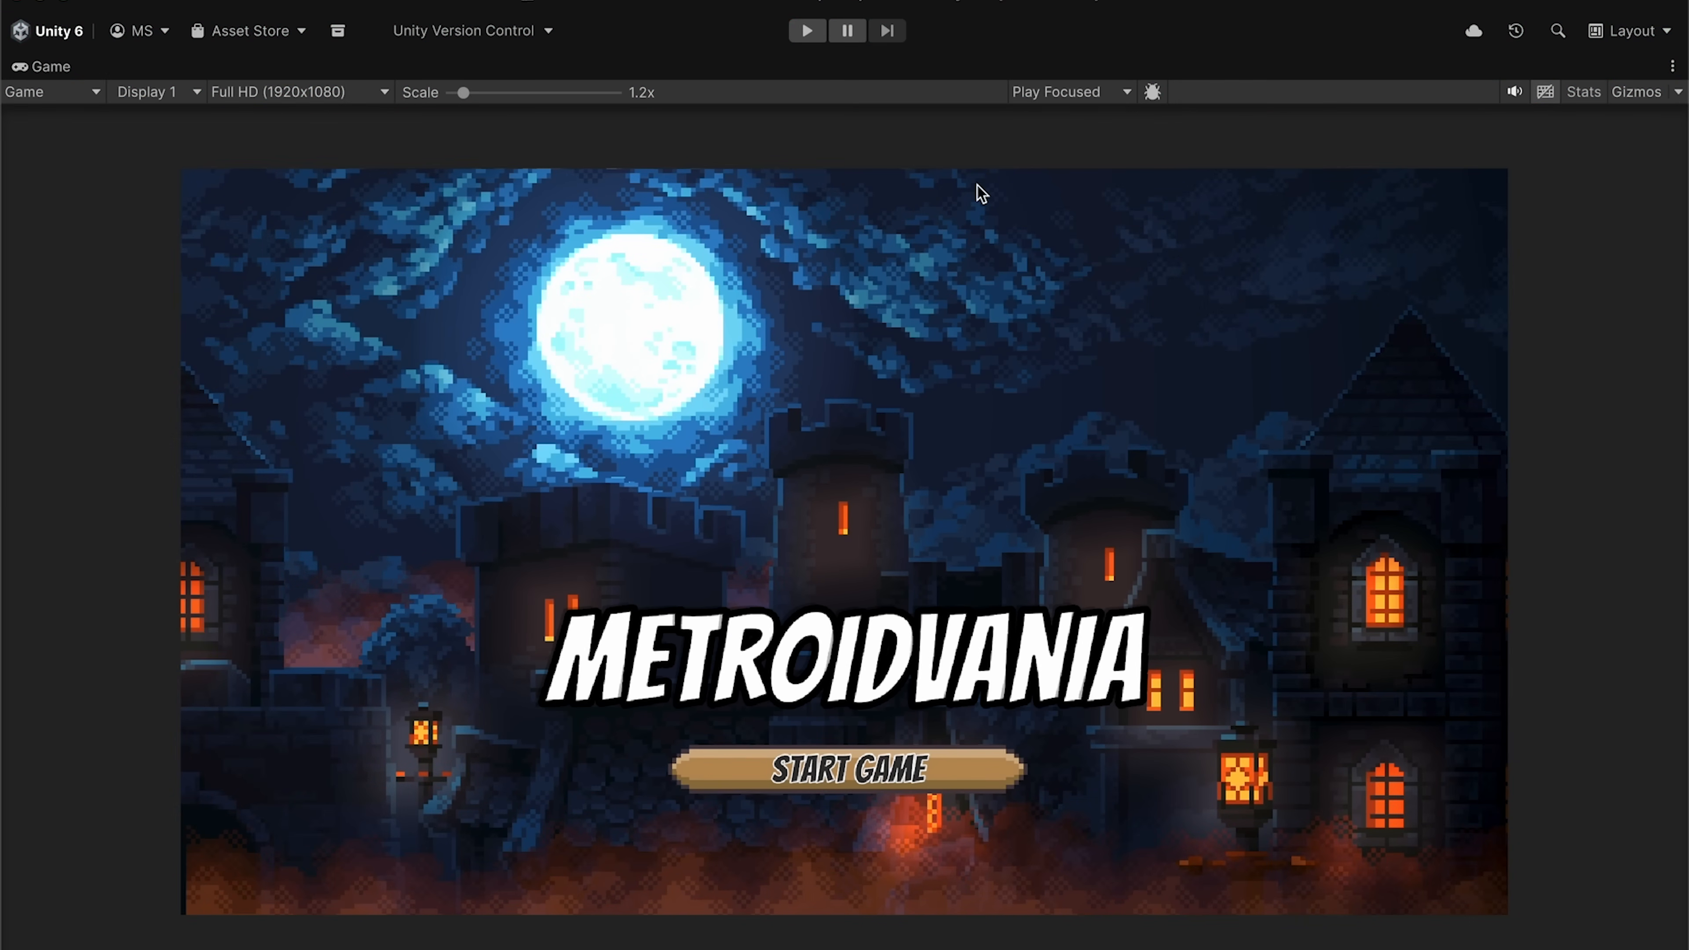
double_click(37, 68)
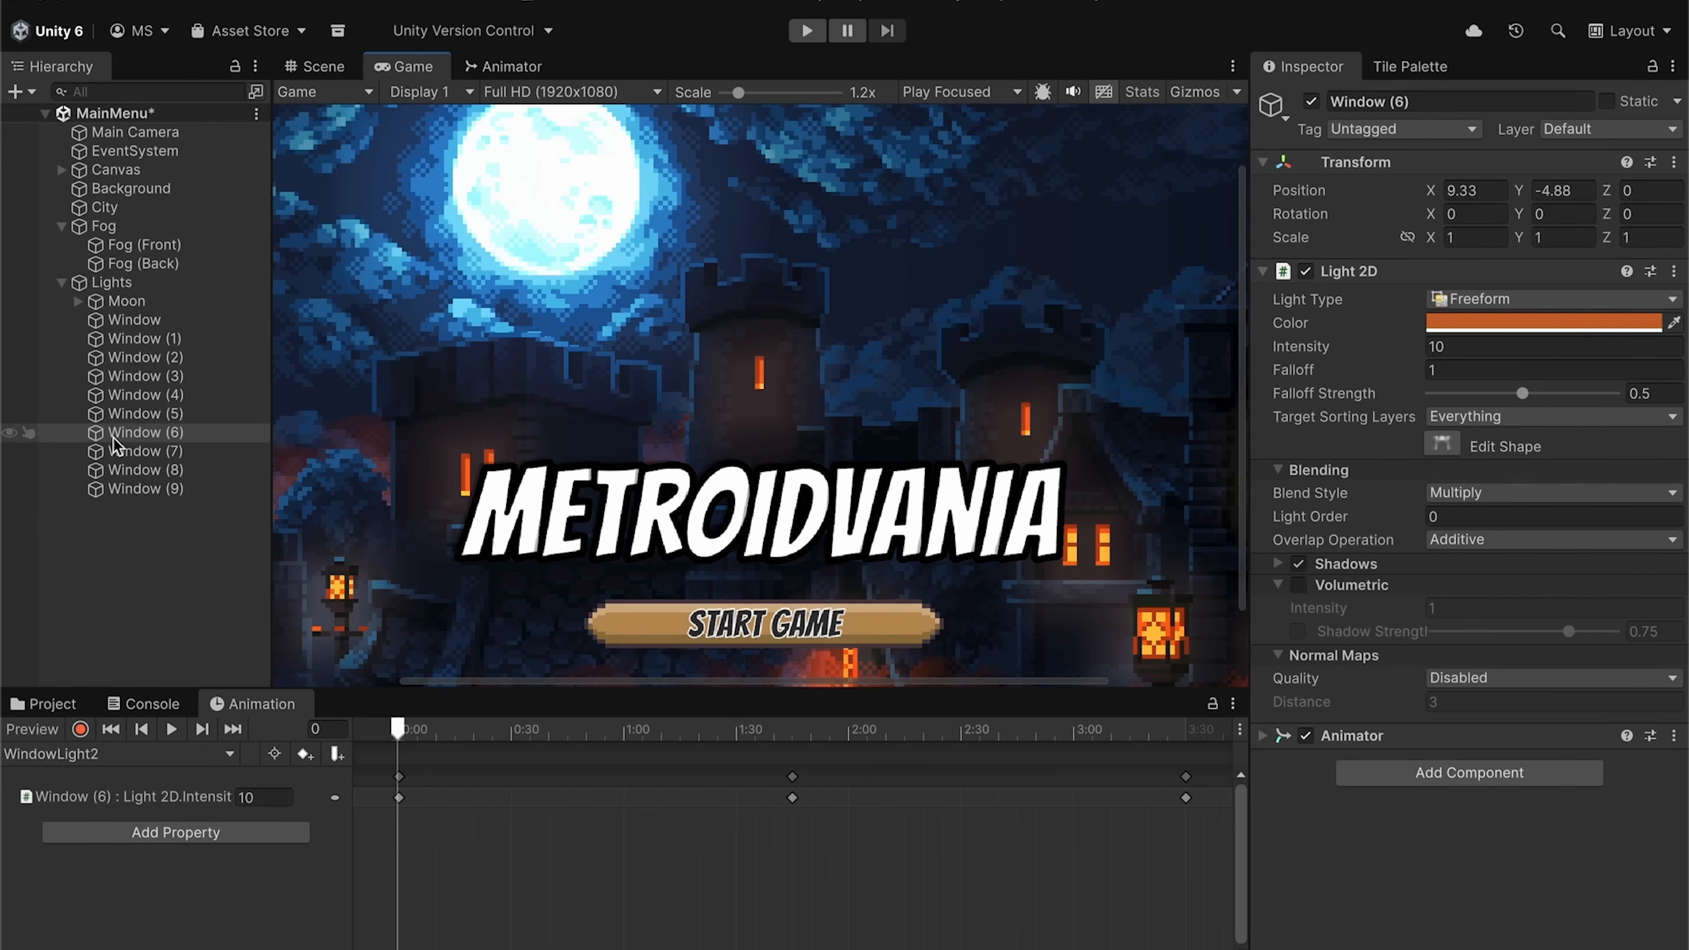
- Create an animation clip named TitleText for the Canvas's Title object in the UI Animations folder
left_click(62, 282)
left_click(61, 169)
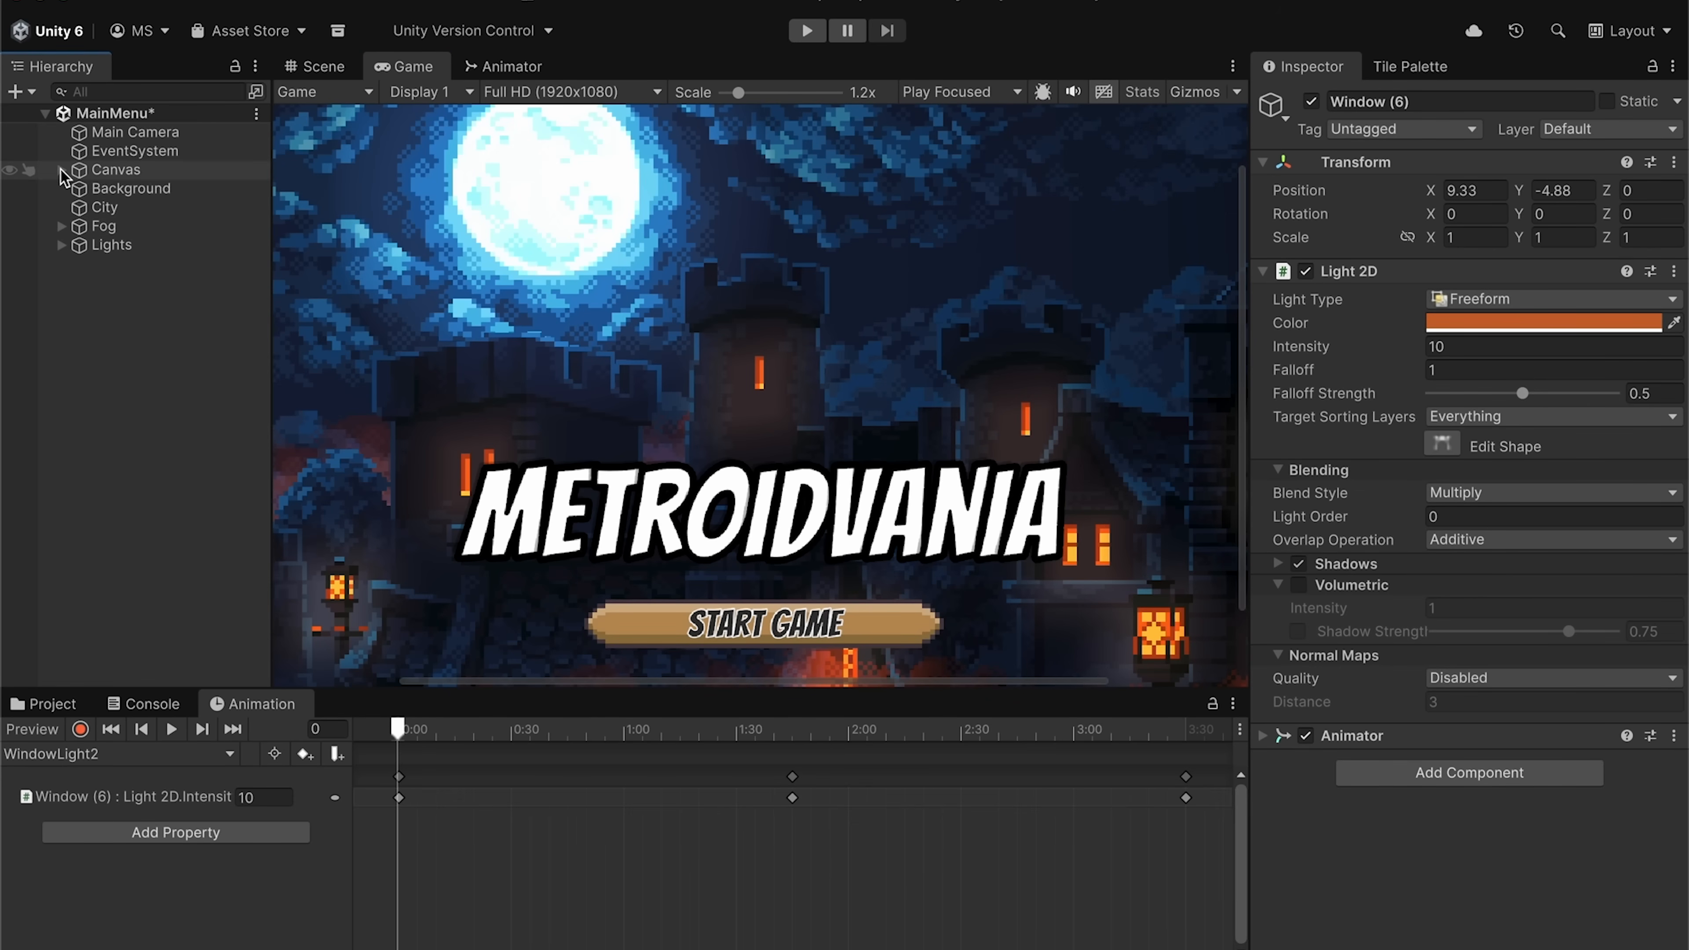
left_click(133, 227)
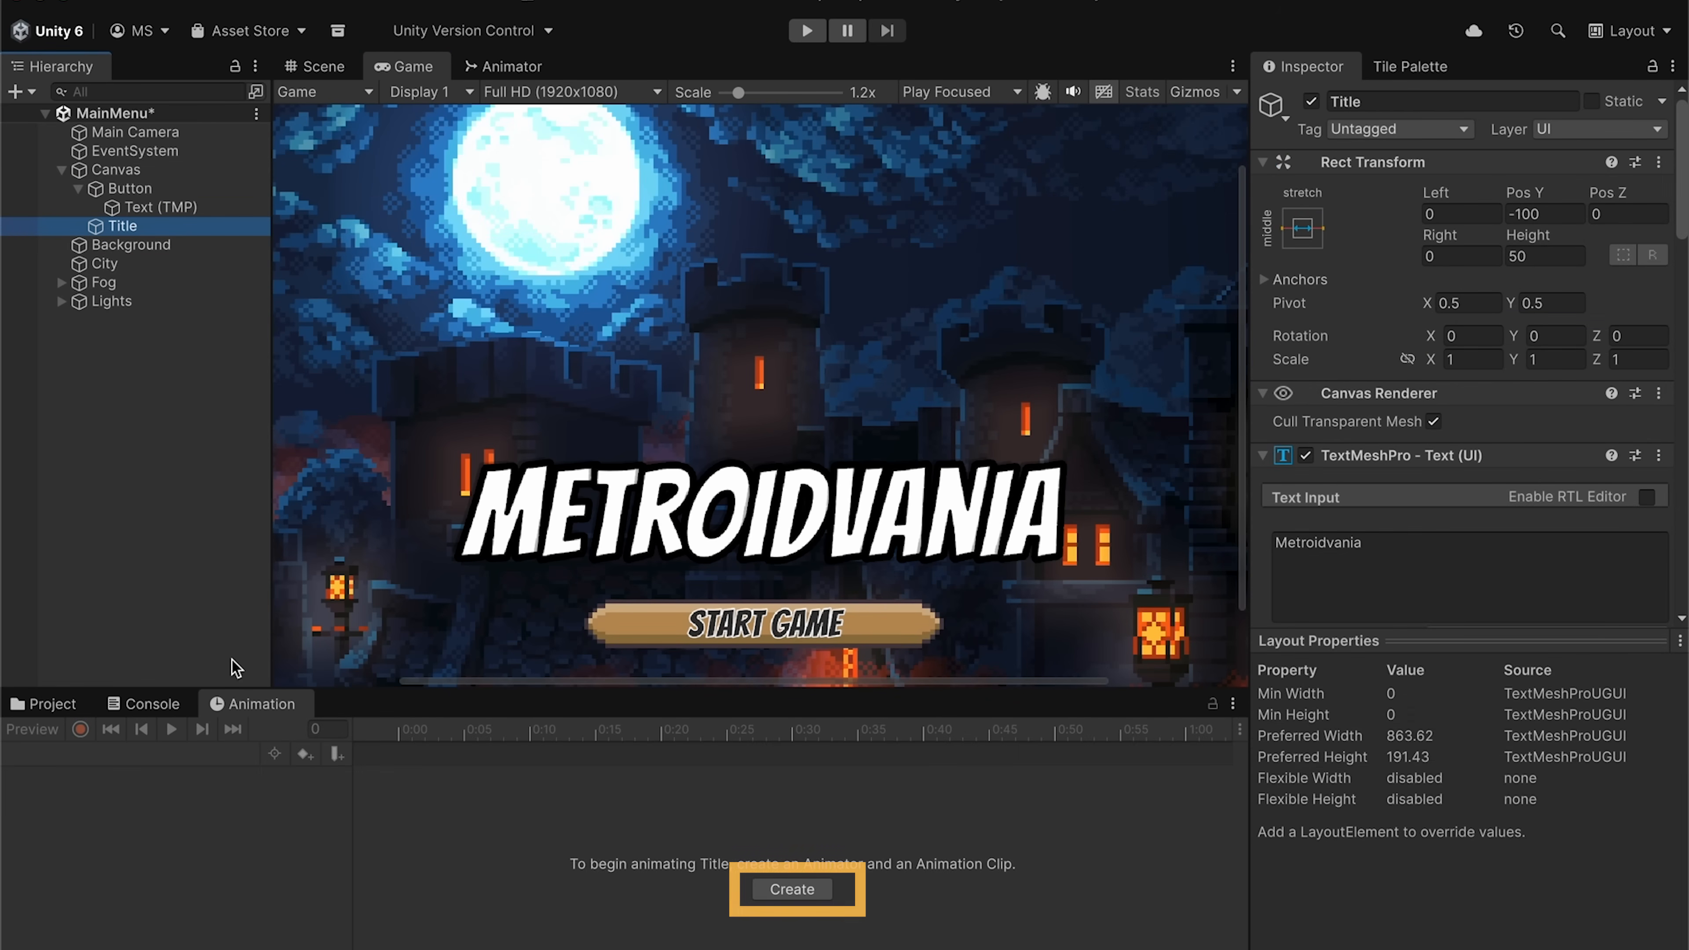
left_click(792, 890)
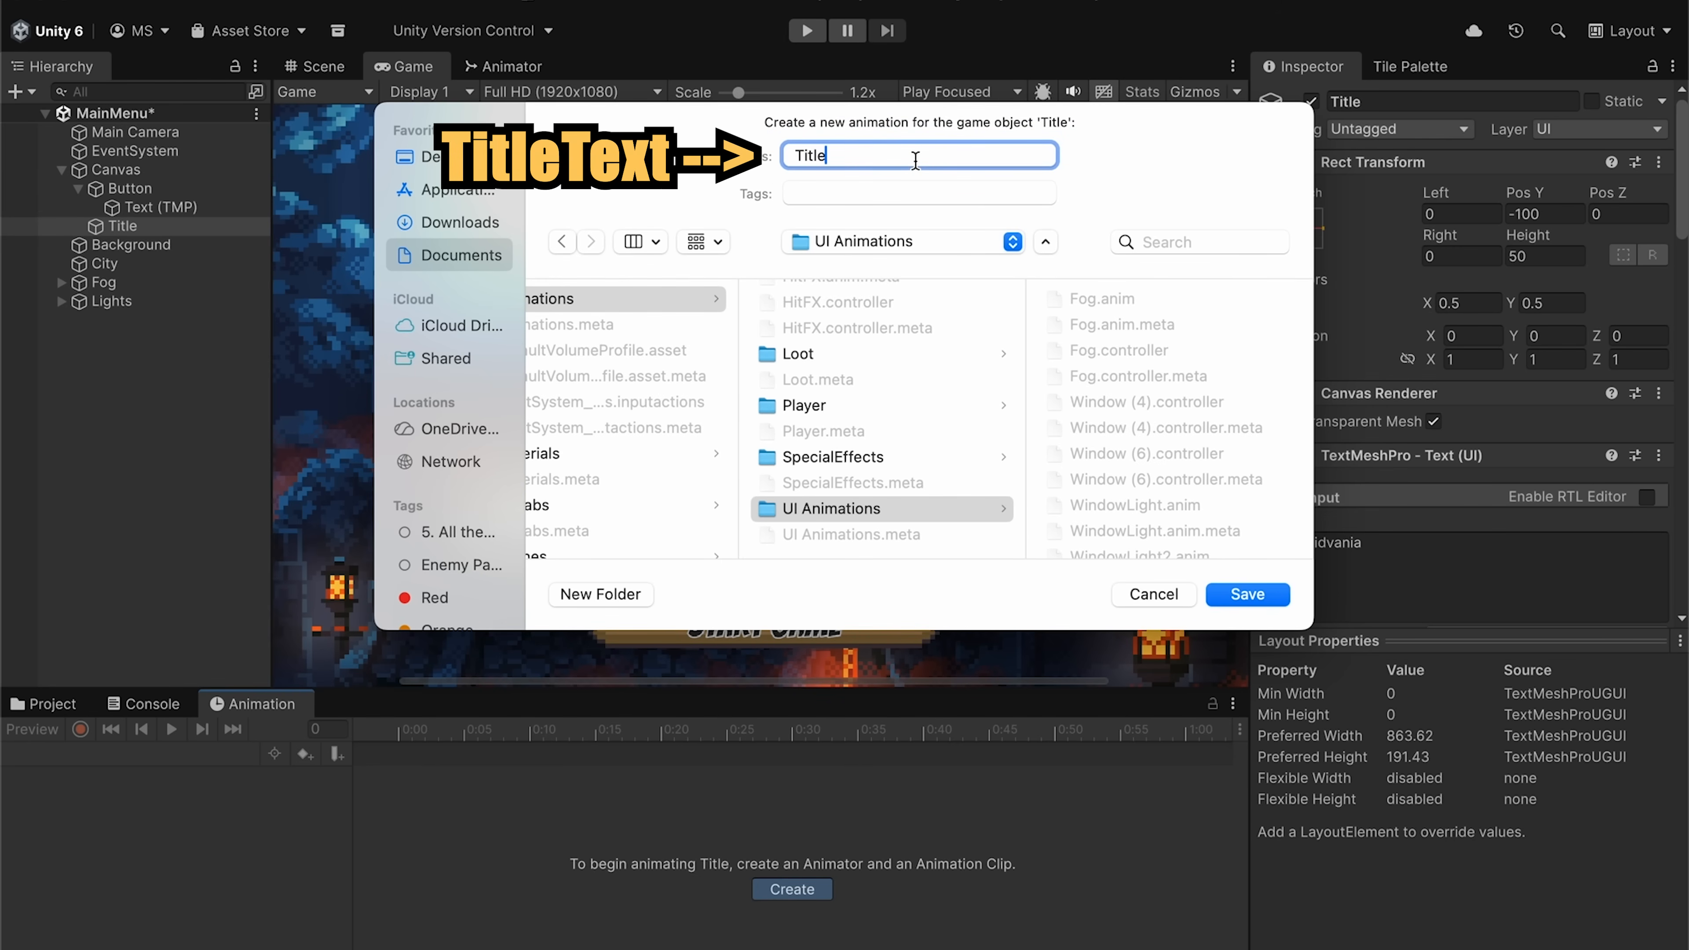
type("TitleText")
key("Return")
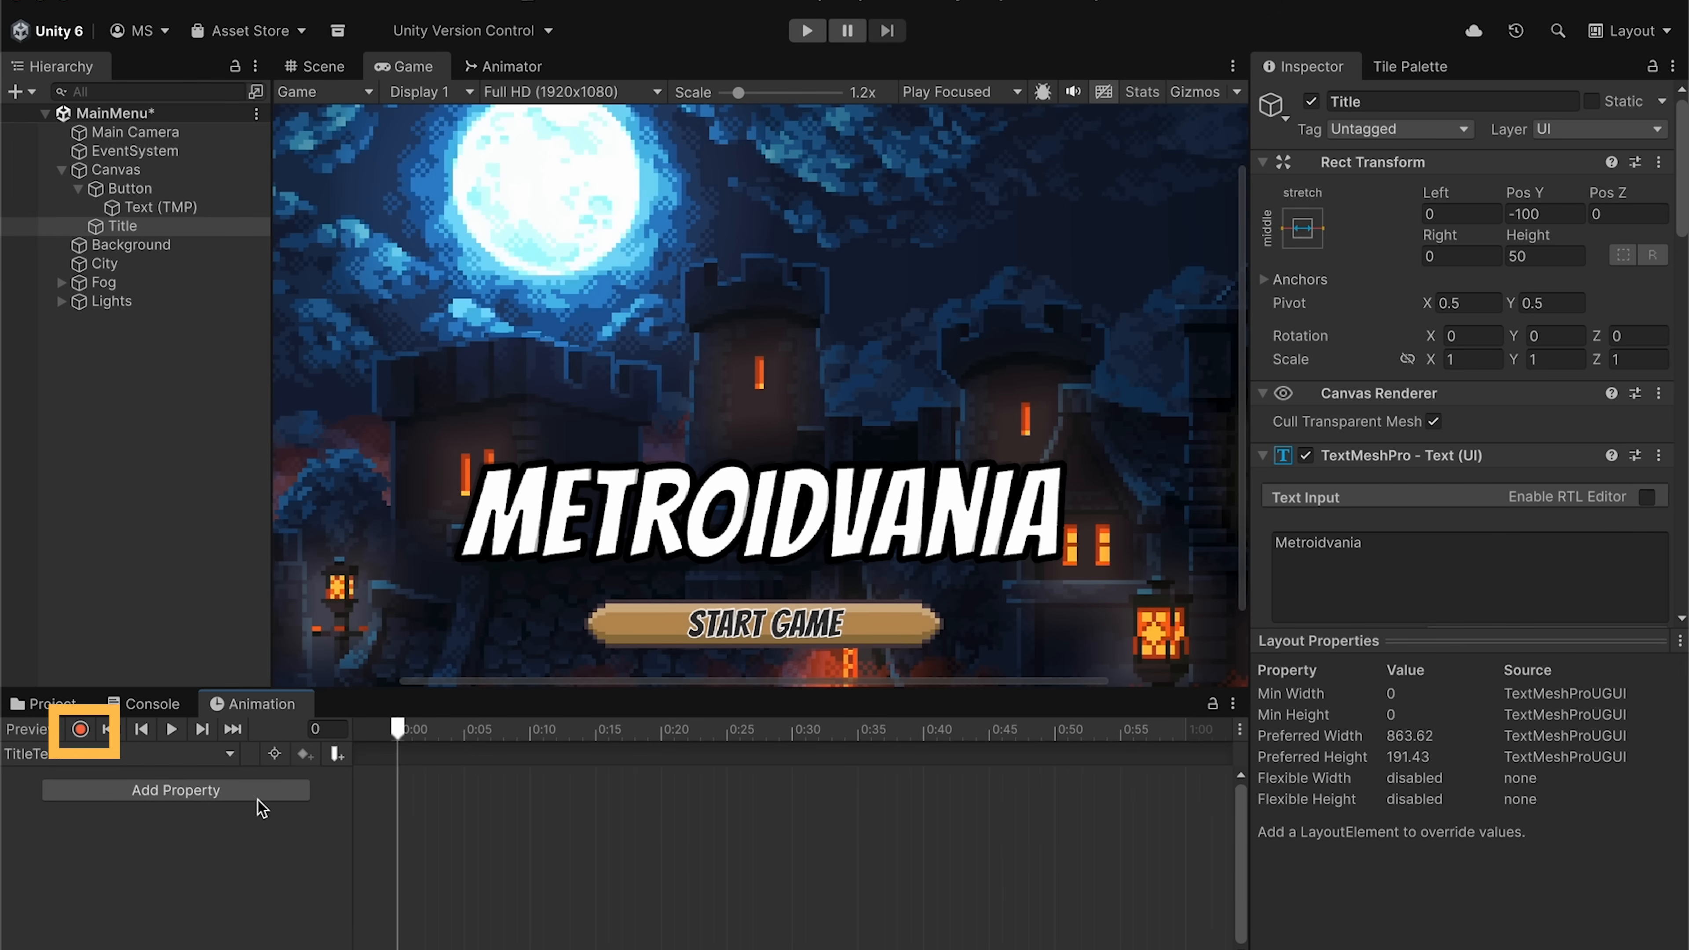
- Record an X and Y scale of 1.2 for the Title at frame 120 of the TitleText clip
left_click(79, 729)
scroll(757, 858, "down", 3)
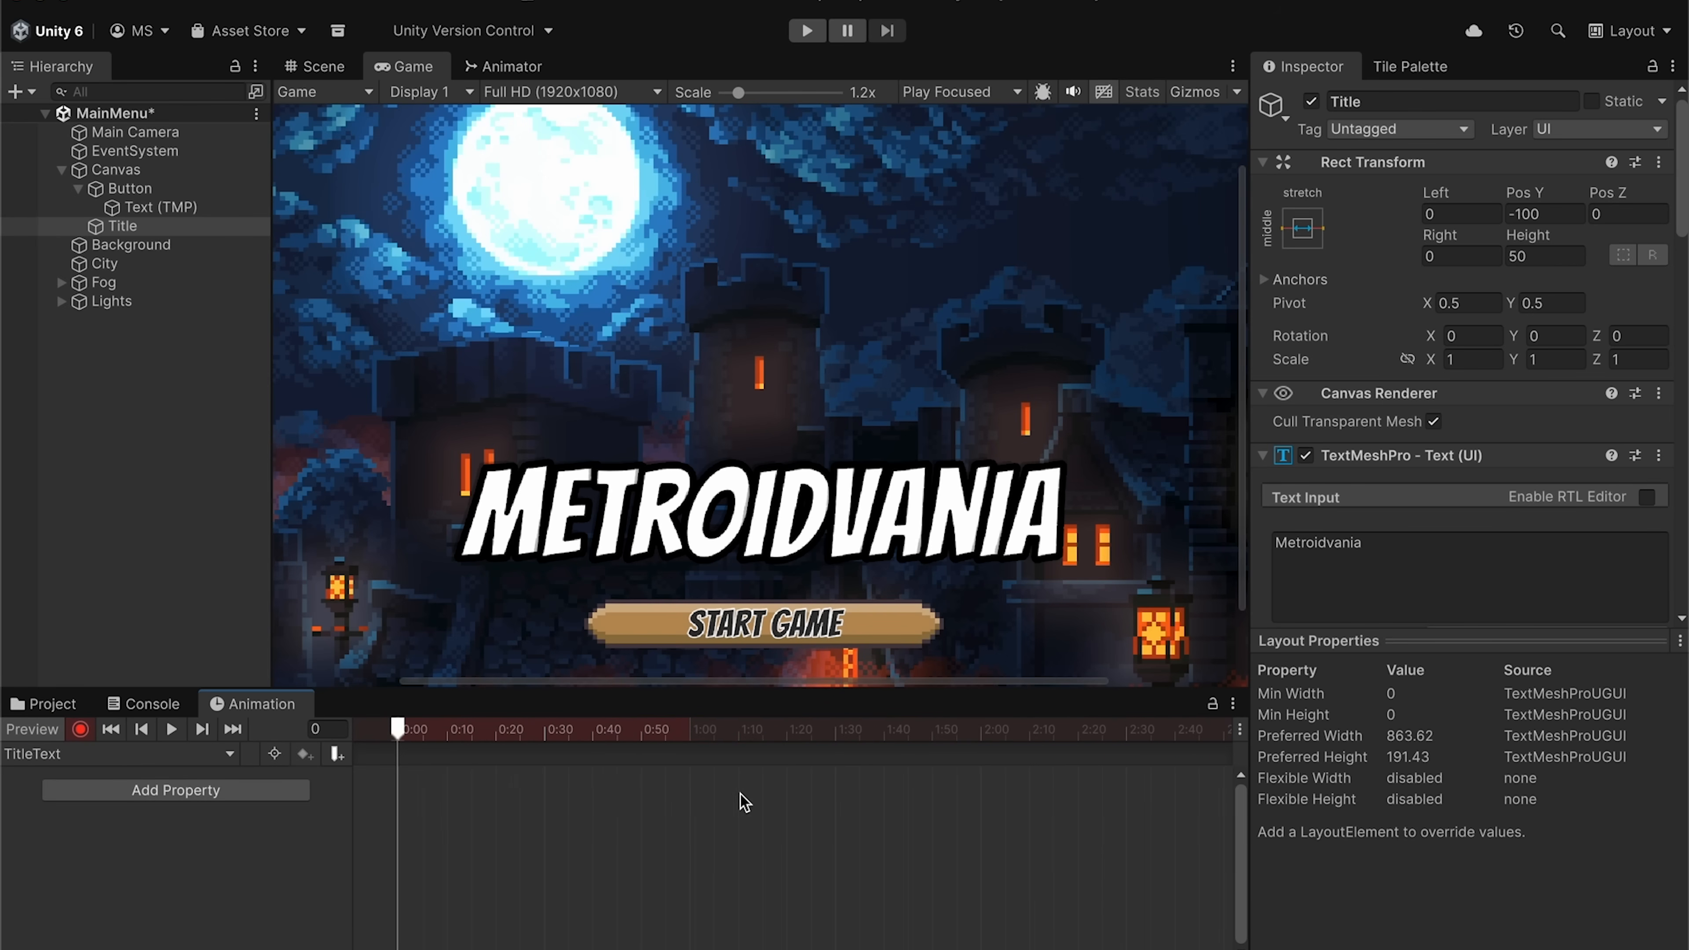
scroll(744, 801, "down", 2)
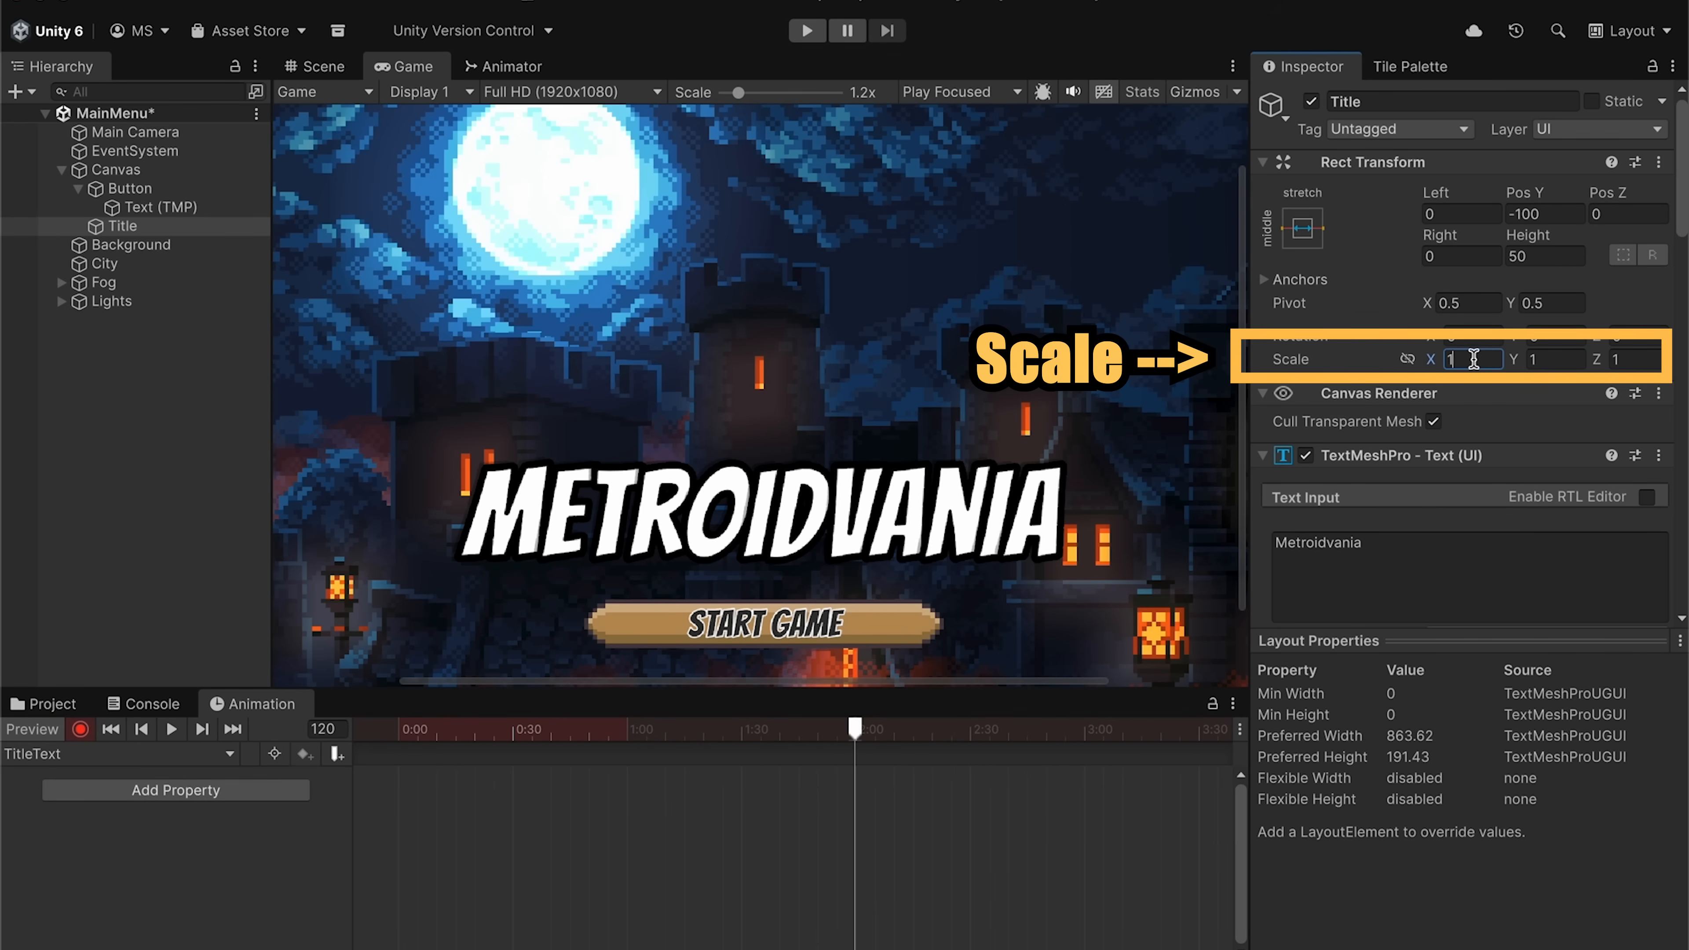
type(".21.2")
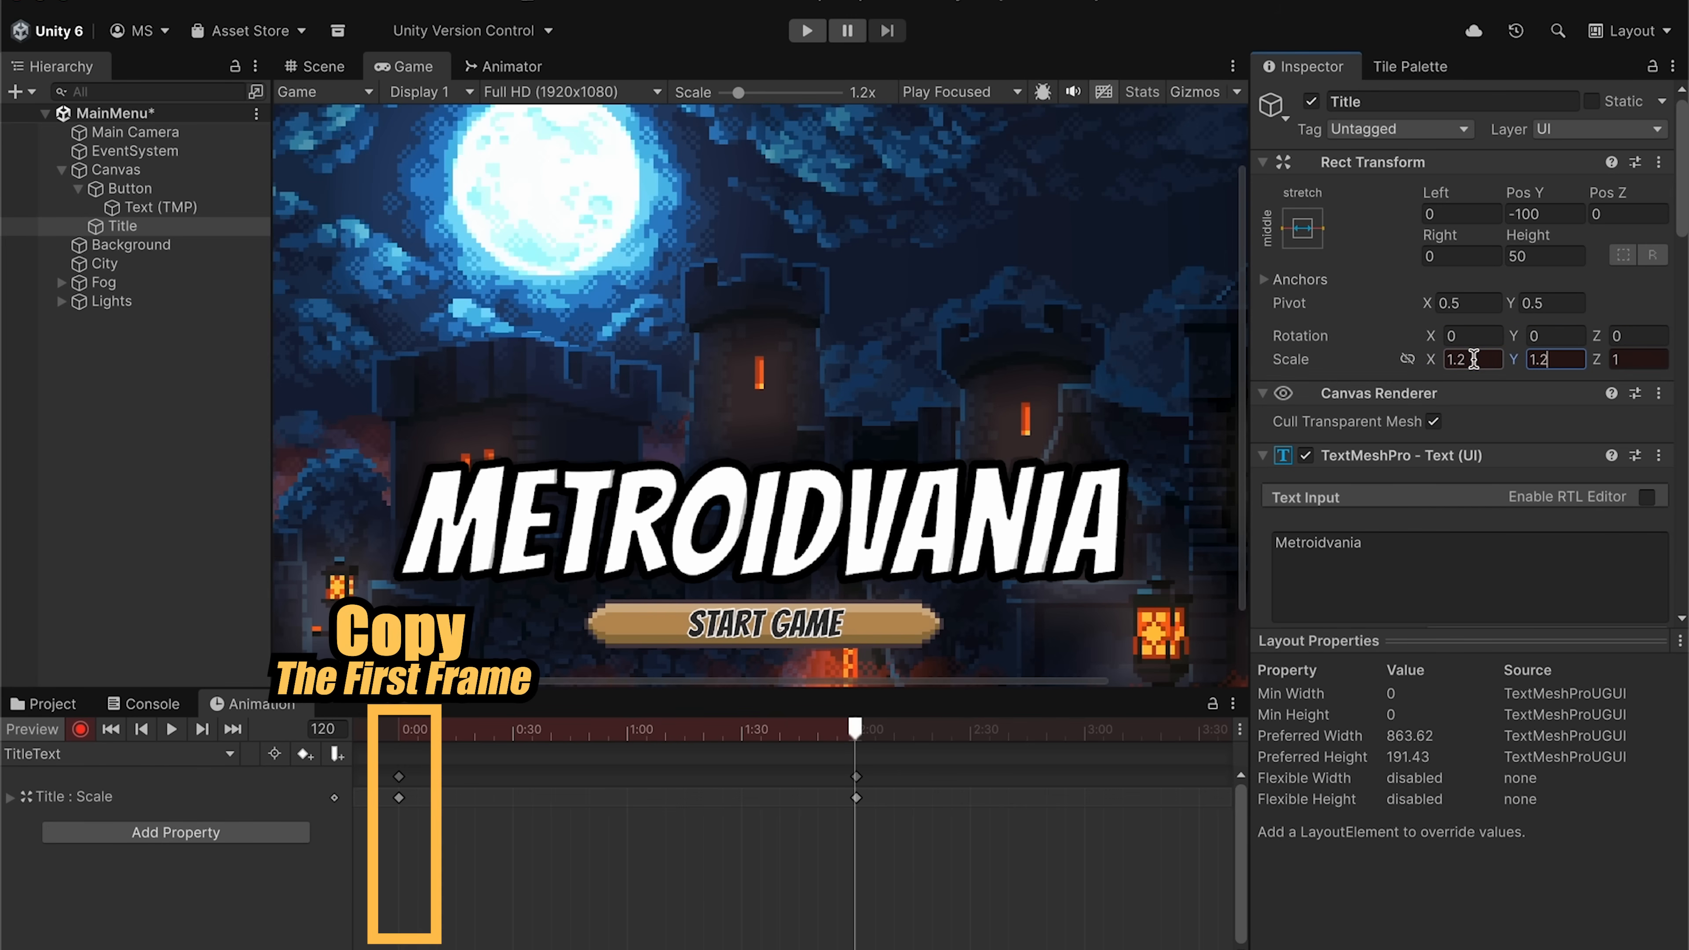
- Copy the Title's first scale keyframe to frame 240 so the clip loops, and preview its playback
left_click_drag(507, 850, 359, 758)
key("ctrl+c")
scroll(1143, 784, "down", 3)
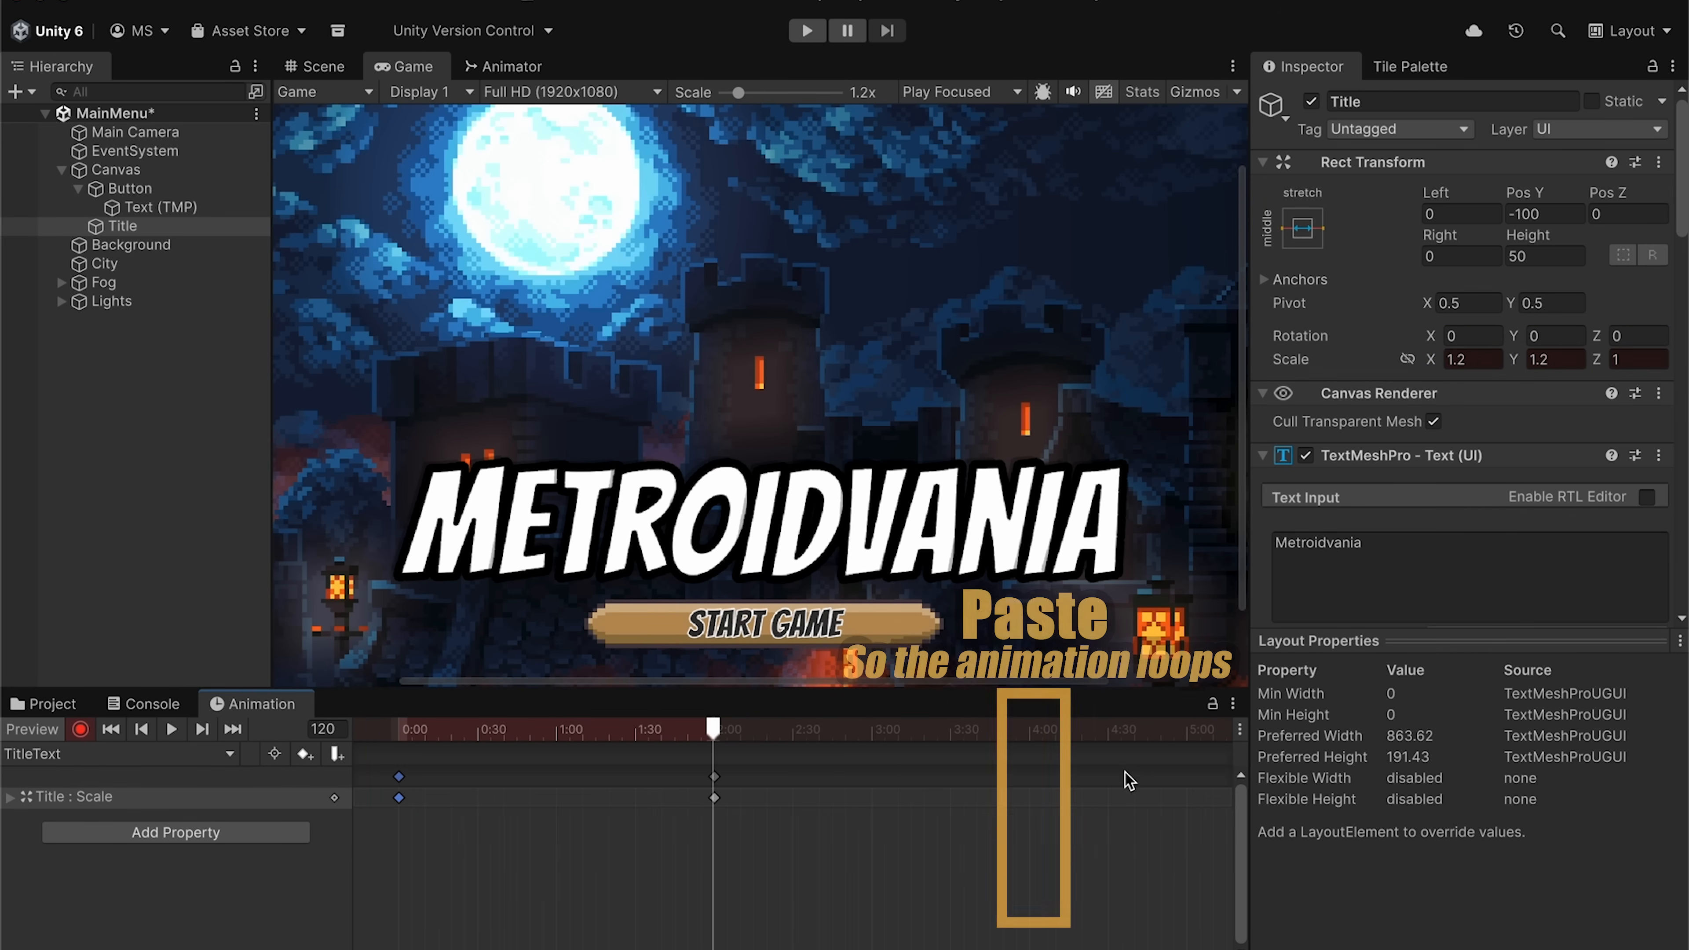
left_click(1029, 728)
key("ctrl+v")
left_click(171, 728)
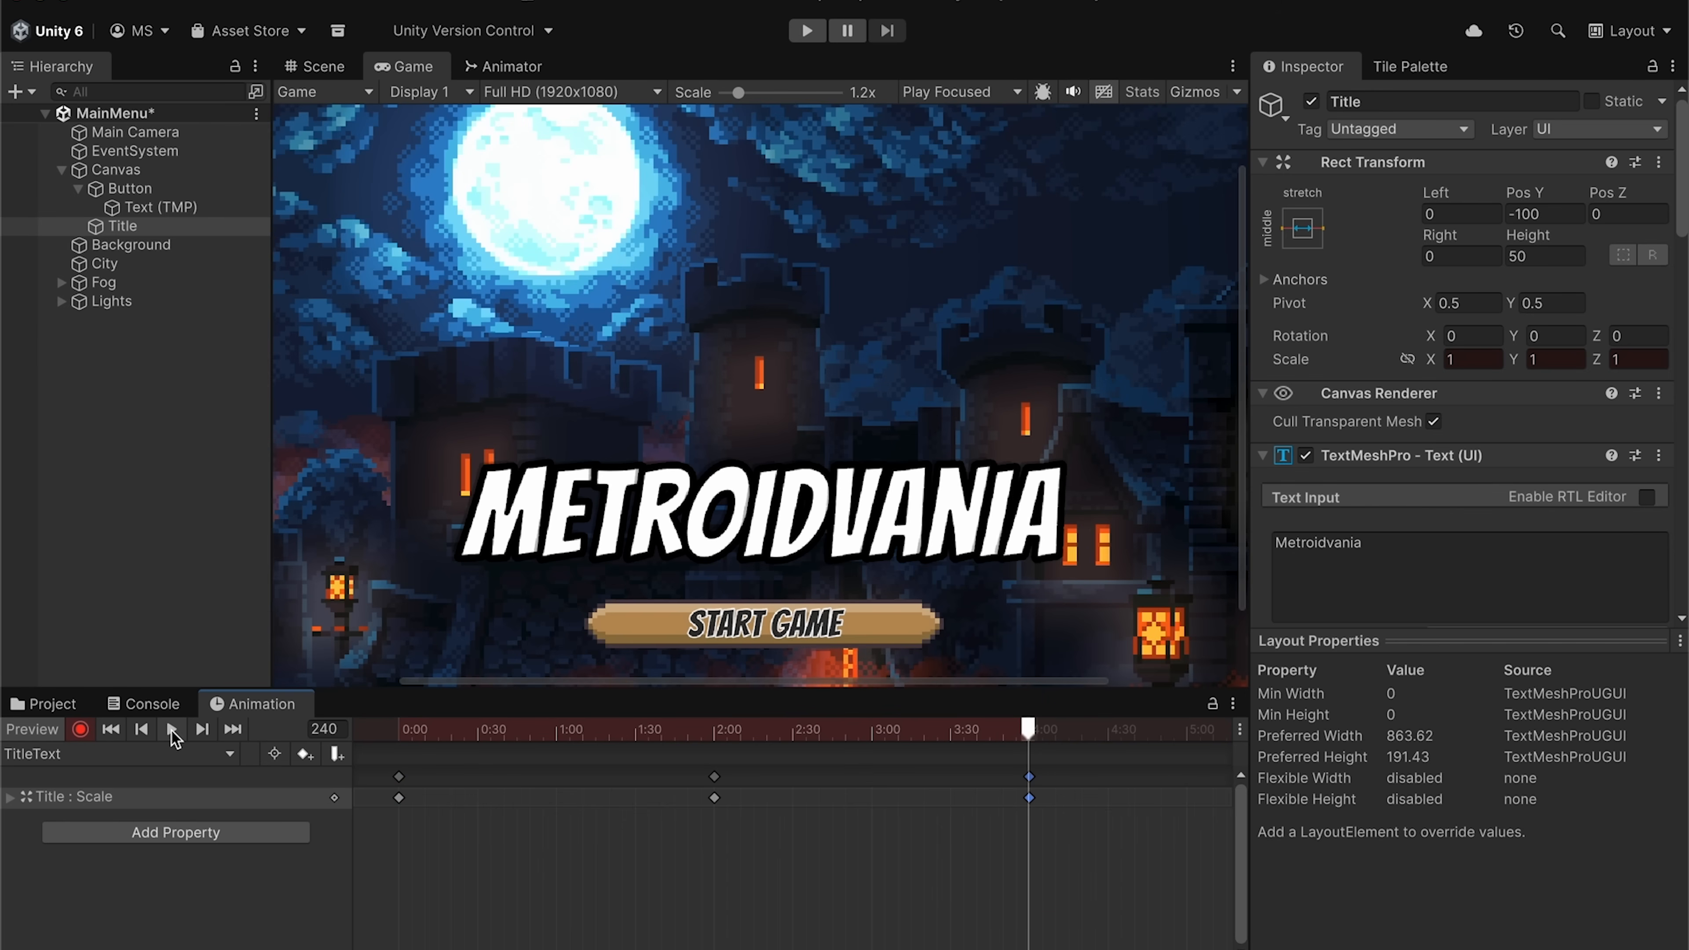